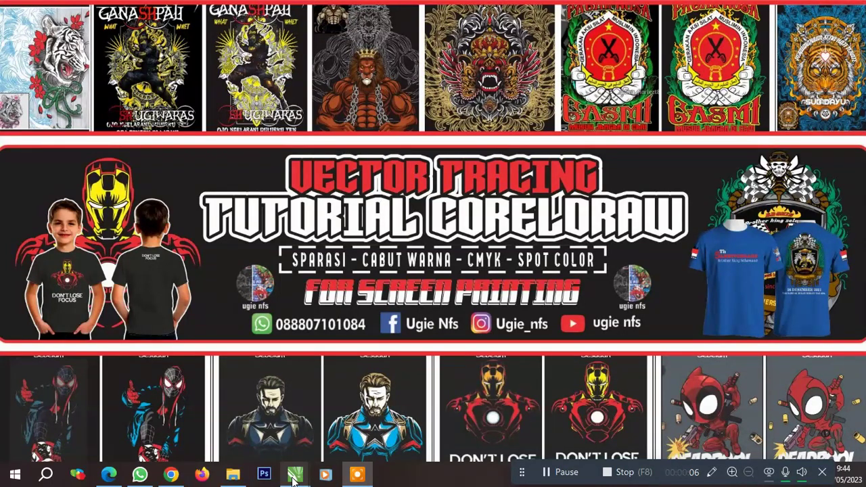
# Bring the fl azha store.cdr document forward to show the KIDDYS reference on Page 3
pyautogui.moveTo(294, 474)
pyautogui.click(293, 399)
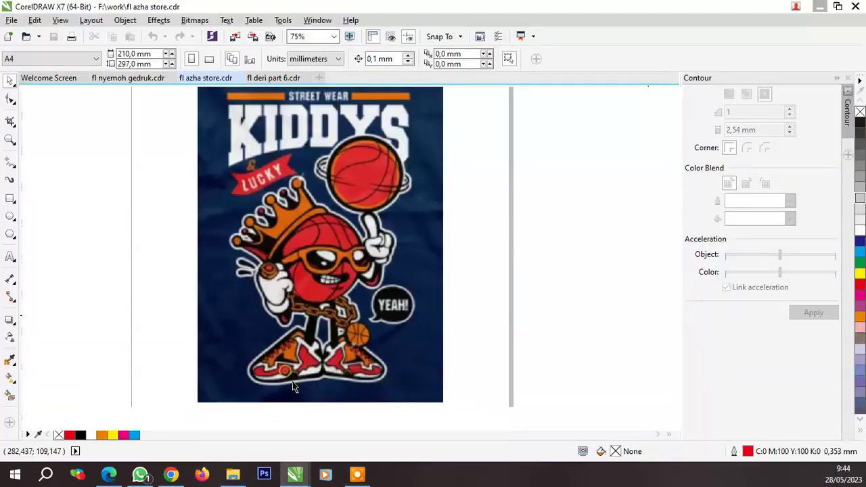
pyautogui.scroll(-1, 402, 269)
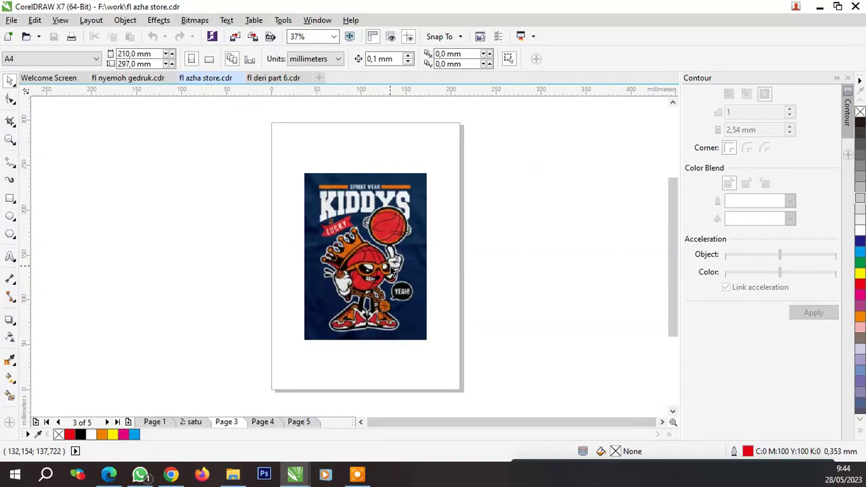
pyautogui.scroll(1, 387, 279)
# Lock the KIDDYS basketball bitmap in place for tracing
pyautogui.click(376, 233)
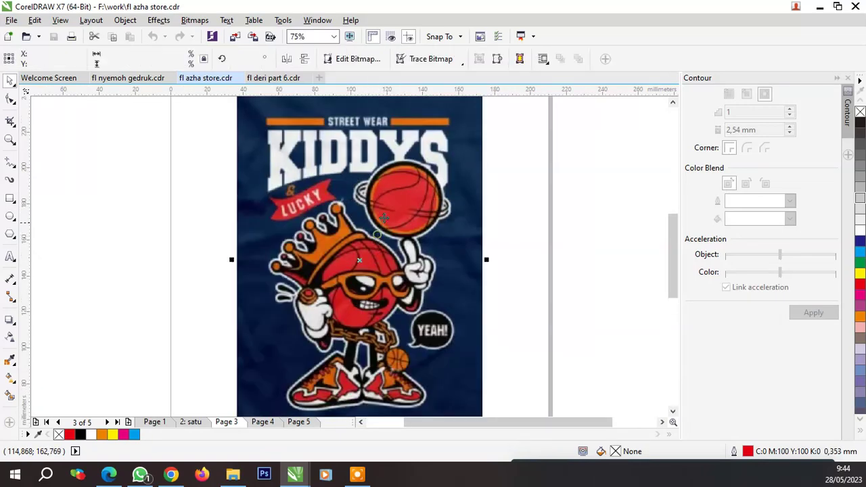
pyautogui.rightClick(386, 215)
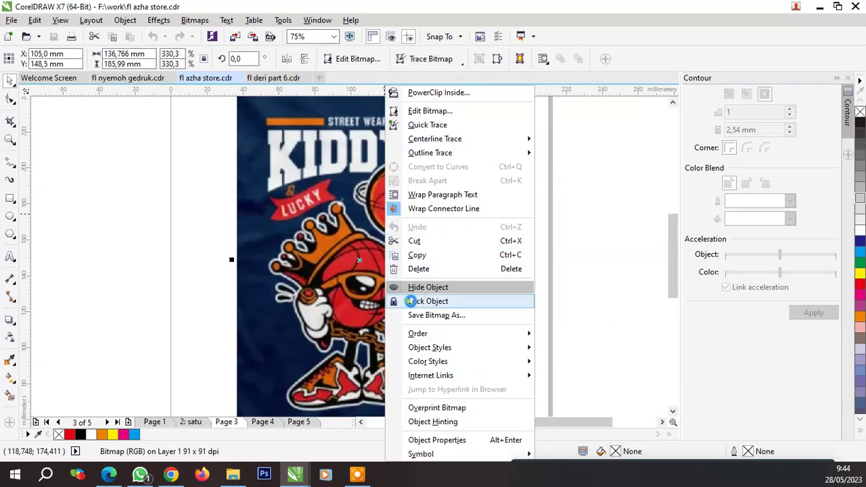
pyautogui.click(411, 301)
pyautogui.click(580, 275)
pyautogui.scroll(1, 373, 178)
pyautogui.scroll(2, 373, 178)
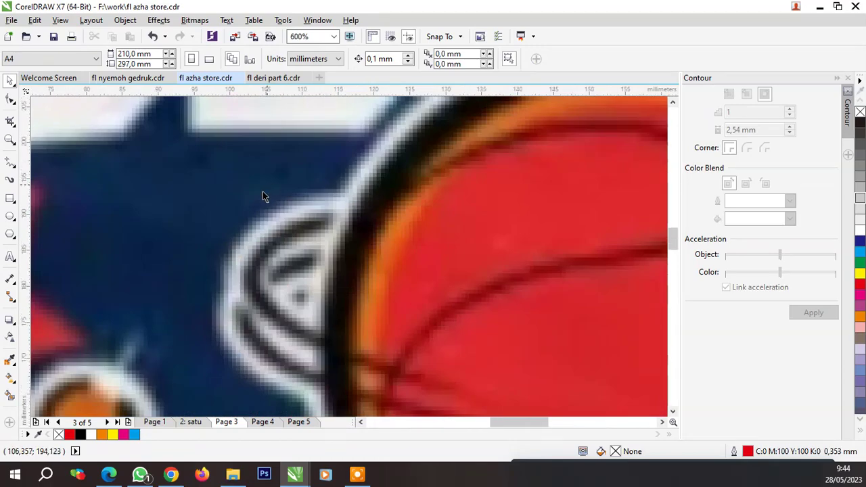
pyautogui.scroll(-2, 264, 193)
# Draw a circle with the Ellipse tool over the spinning basketball
pyautogui.click(11, 215)
pyautogui.scroll(-1, 366, 234)
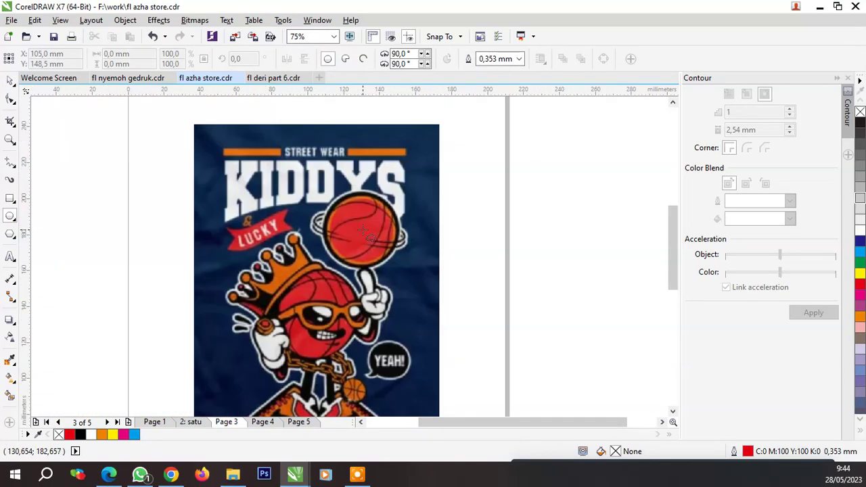
pyautogui.scroll(1, 330, 217)
pyautogui.scroll(-2, 353, 208)
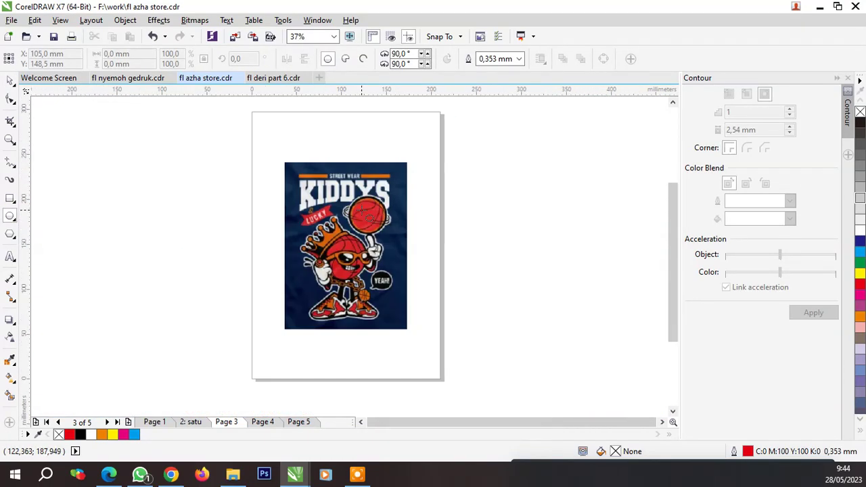
pyautogui.scroll(2, 356, 208)
pyautogui.moveTo(309, 154); pyautogui.dragTo(478, 323)
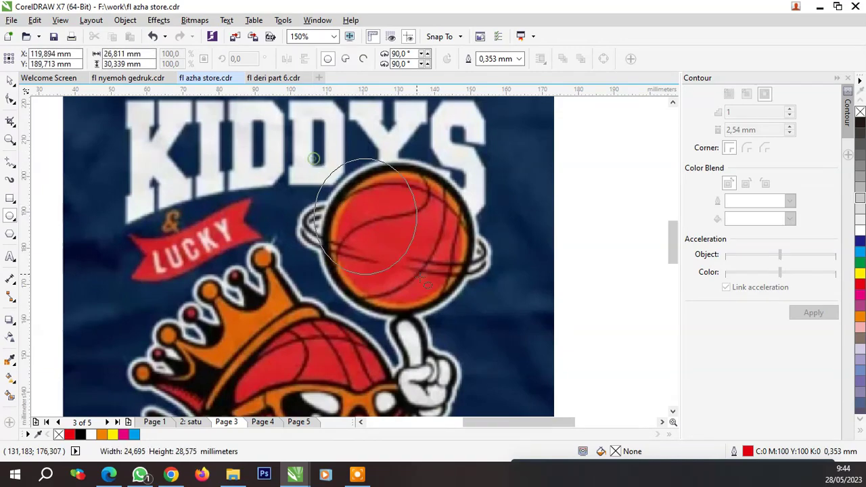
# Scale the circle to about 42.9 mm so it matches the ball's outer edge
pyautogui.press('space')
pyautogui.scroll(1, 467, 284)
pyautogui.scroll(1, 458, 187)
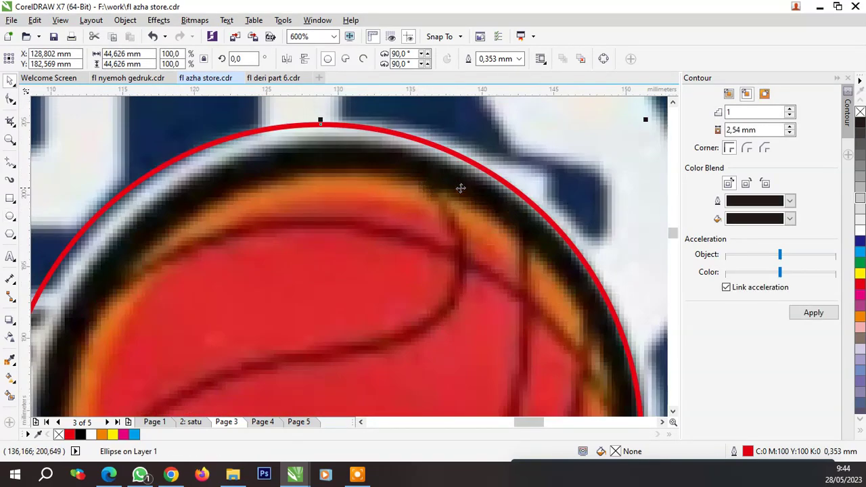
pyautogui.scroll(-2, 343, 169)
pyautogui.scroll(1, 346, 182)
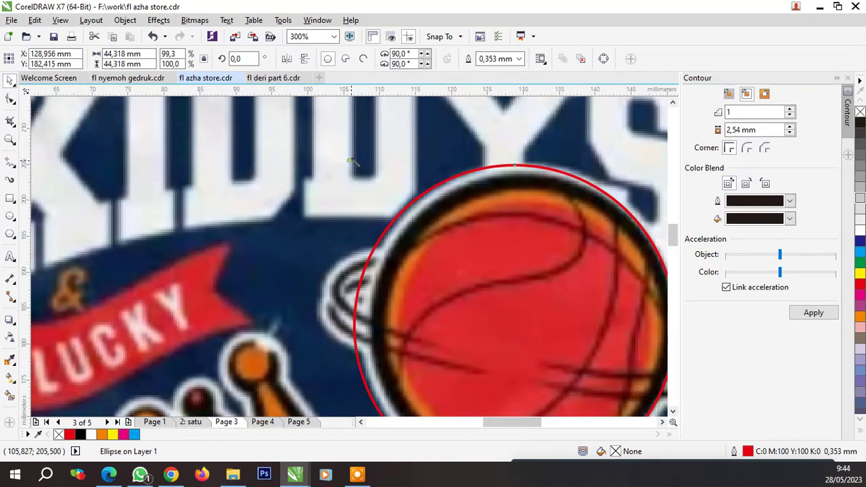
pyautogui.moveTo(349, 161); pyautogui.dragTo(361, 163)
pyautogui.scroll(1, 582, 197)
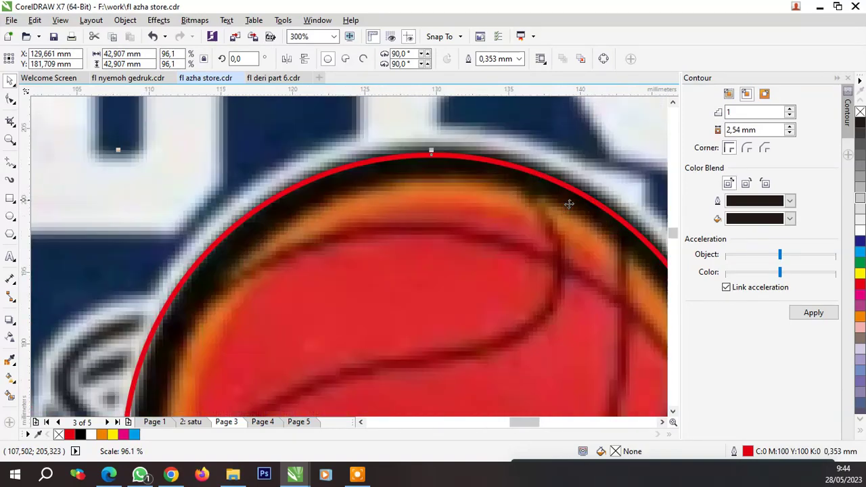
pyautogui.scroll(-1, 540, 209)
pyautogui.scroll(-1, 480, 203)
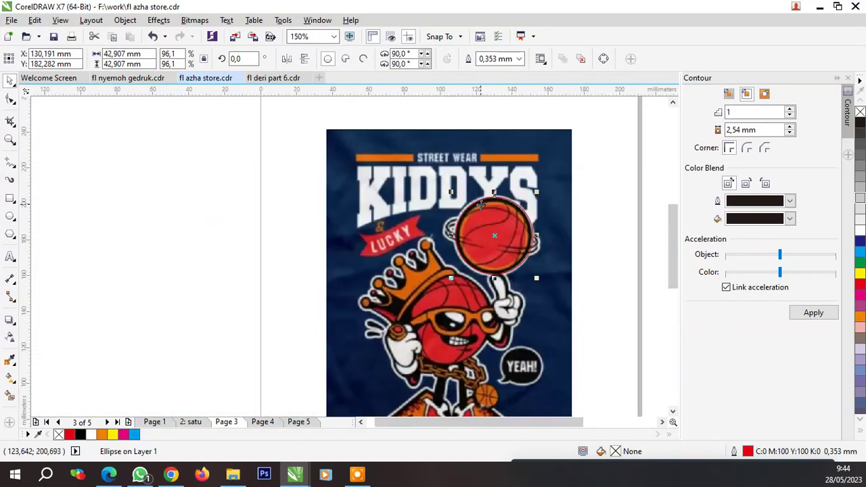
# With nothing selected, set the document's default Outline Pen colour to yellow
pyautogui.rightClick(597, 234)
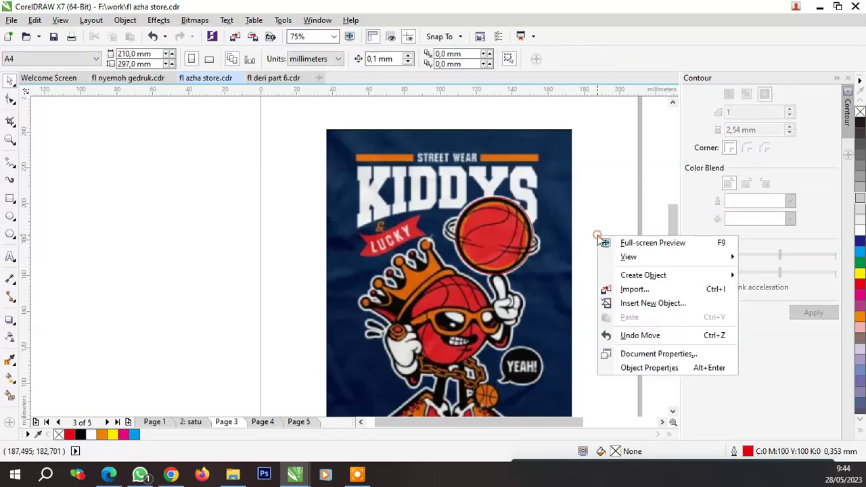
pyautogui.click(614, 184)
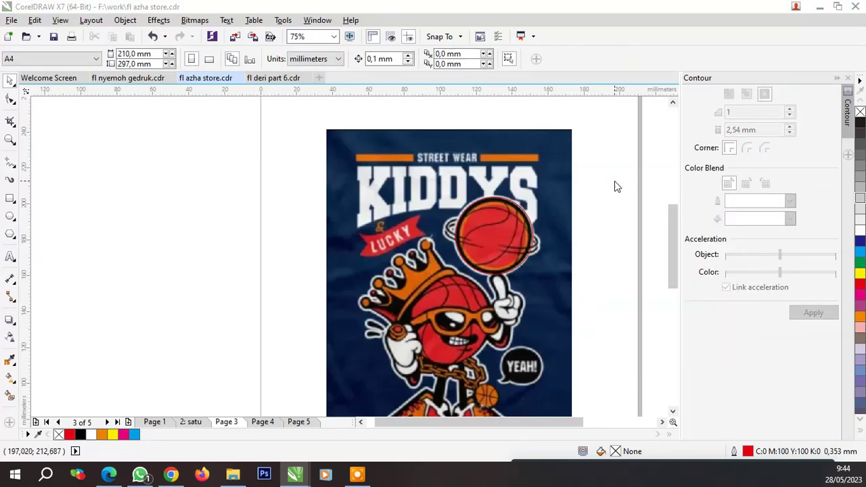
pyautogui.click(393, 310)
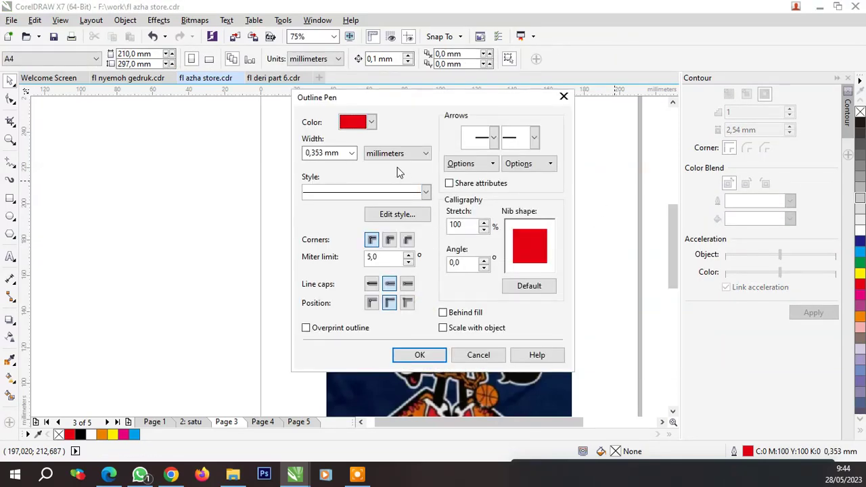
pyautogui.click(372, 123)
pyautogui.click(366, 139)
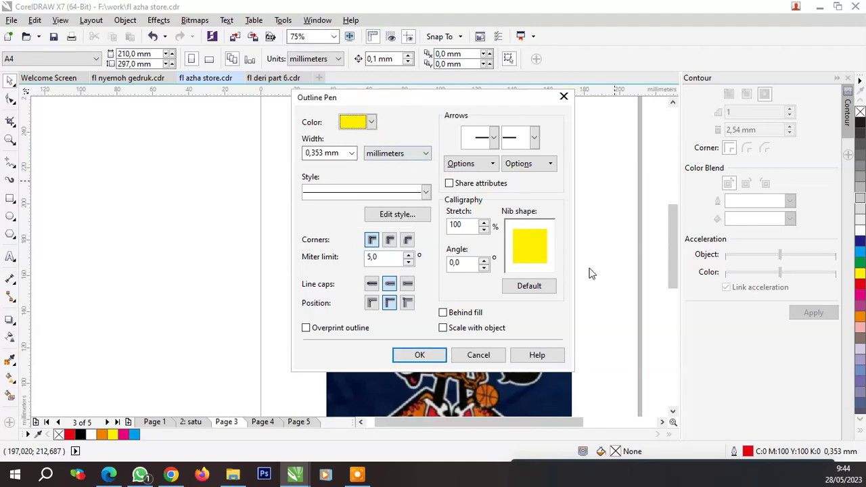
pyautogui.click(420, 355)
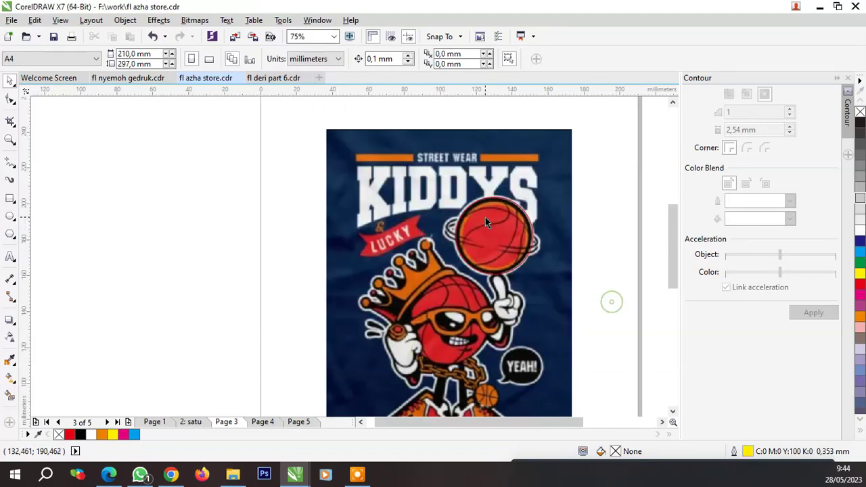
pyautogui.scroll(2, 485, 221)
# Shrink the basketball circle slightly so it hugs the ball's rim
pyautogui.click(532, 228)
pyautogui.scroll(-1, 532, 229)
pyautogui.scroll(1, 575, 332)
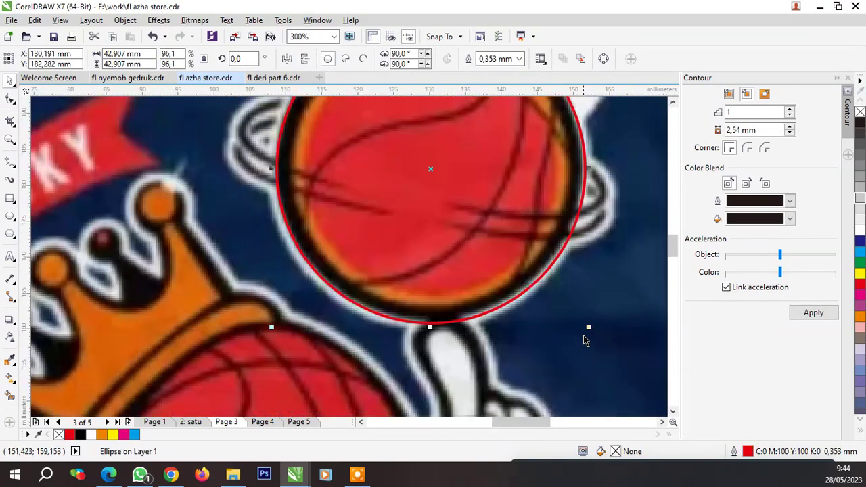
pyautogui.moveTo(590, 327); pyautogui.dragTo(588, 328)
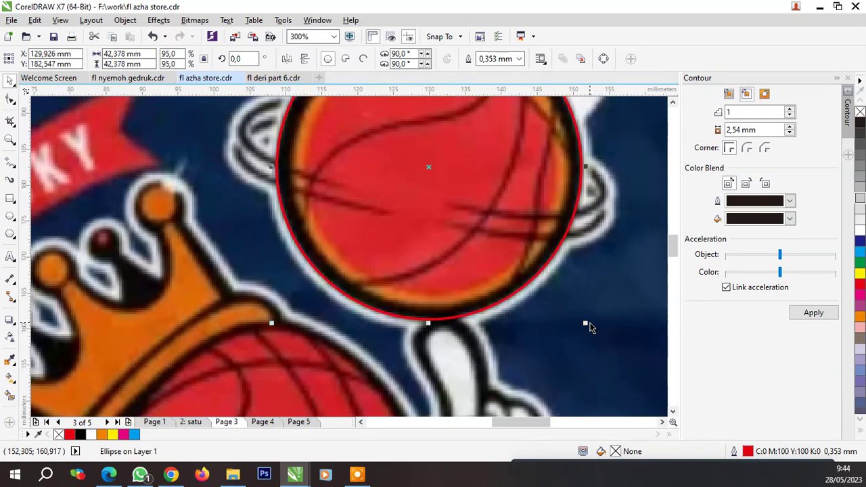
pyautogui.scroll(-1, 584, 331)
pyautogui.scroll(1, 541, 196)
pyautogui.scroll(1, 535, 149)
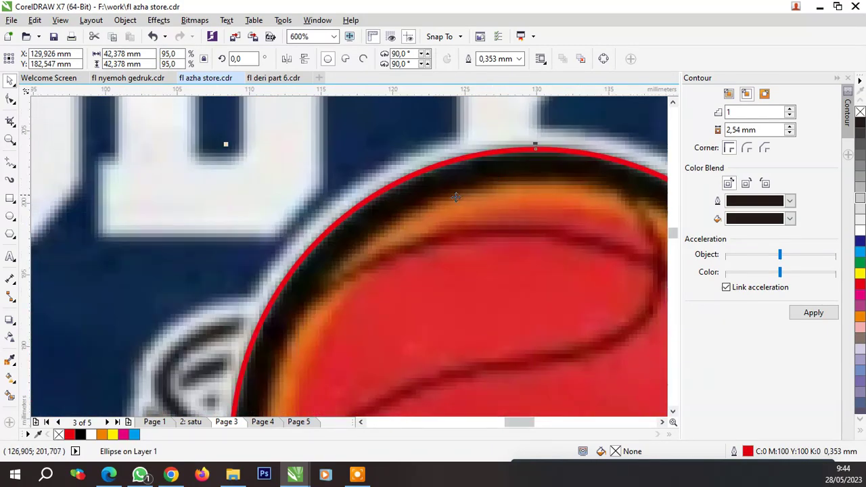
pyautogui.scroll(-2, 521, 183)
pyautogui.scroll(2, 478, 214)
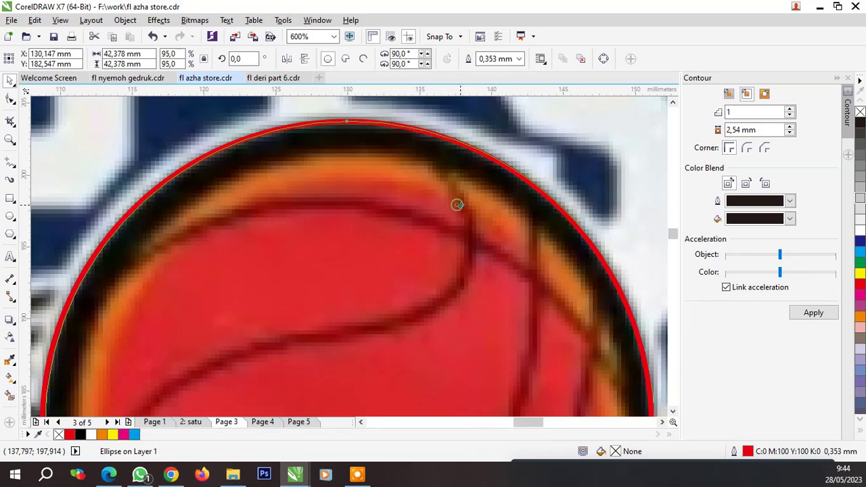
pyautogui.scroll(-2, 462, 211)
pyautogui.scroll(1, 492, 212)
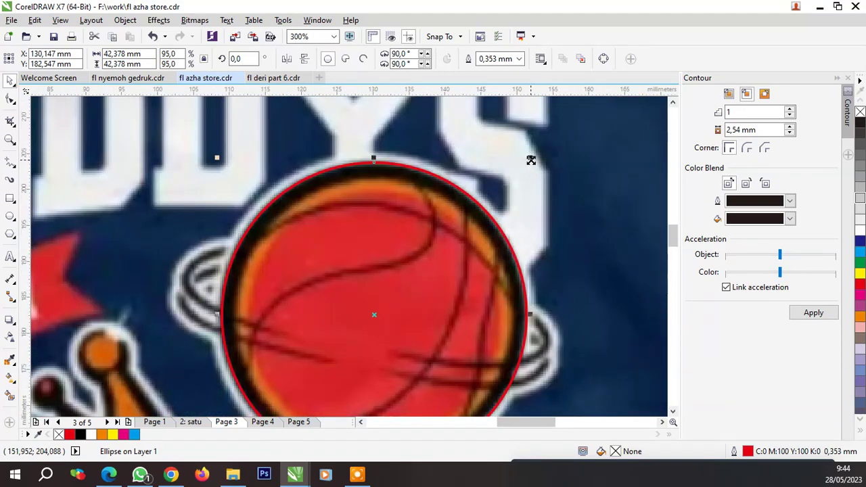
# Leave a smaller 38.32 mm concentric copy along the black ring's inner edge
pyautogui.moveTo(532, 160); pyautogui.dragTo(532, 174)
pyautogui.scroll(-1, 474, 194)
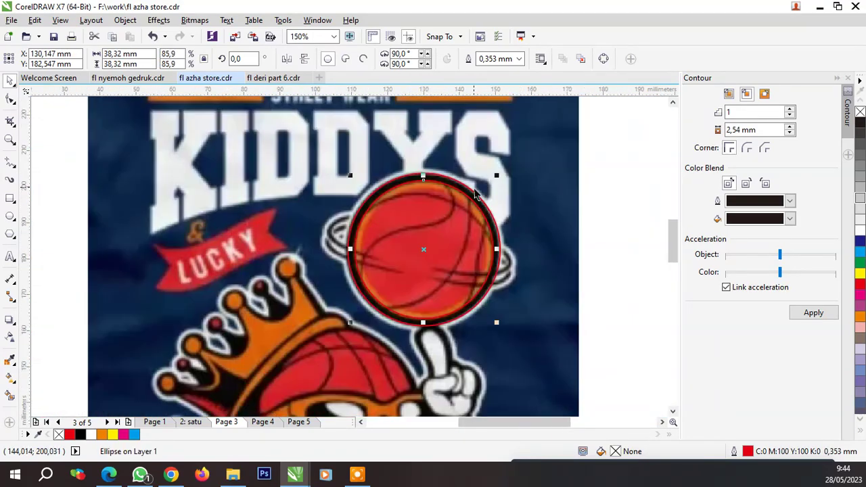
pyautogui.scroll(1, 484, 227)
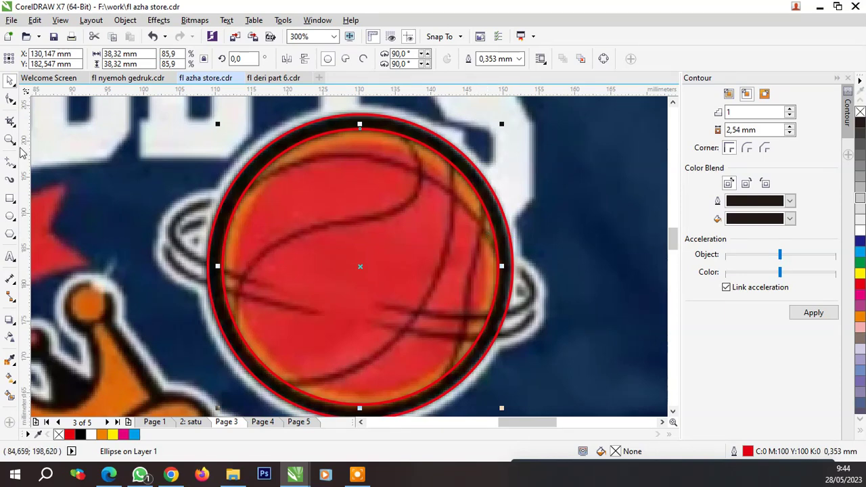
pyautogui.click(15, 167)
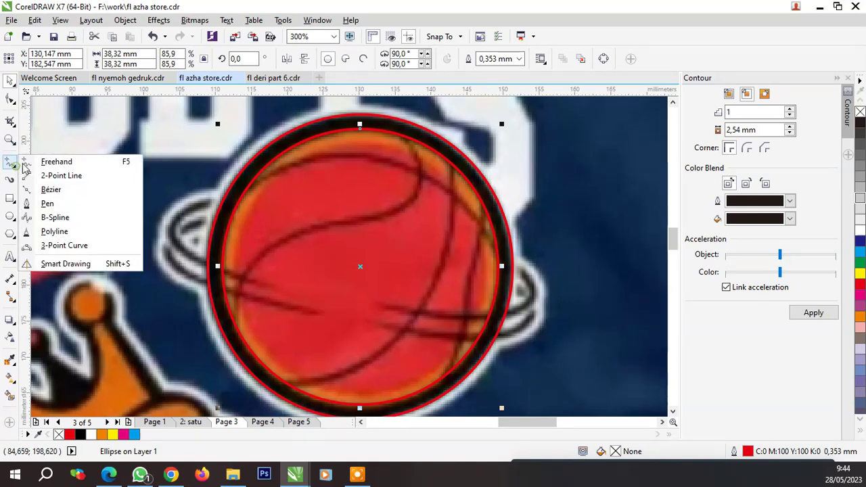
# Draw a closed Bezier hook shape tracing the swirl left of the basketball
pyautogui.click(54, 188)
pyautogui.scroll(1, 225, 258)
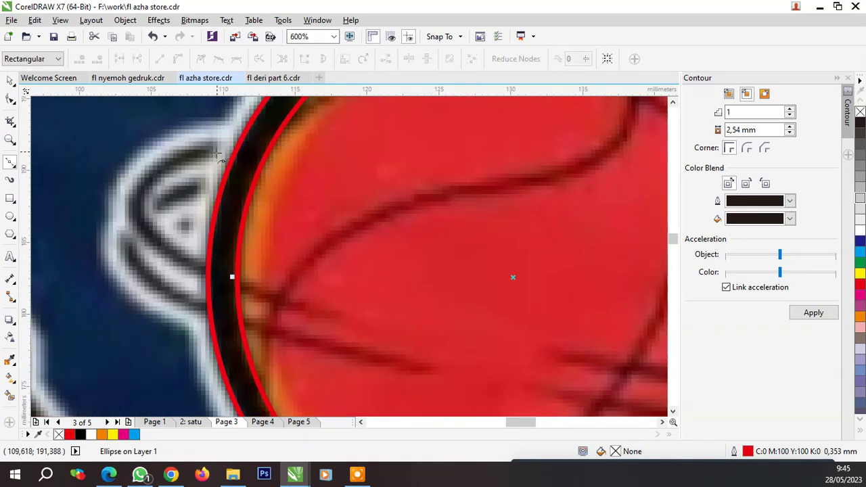
pyautogui.click(352, 330)
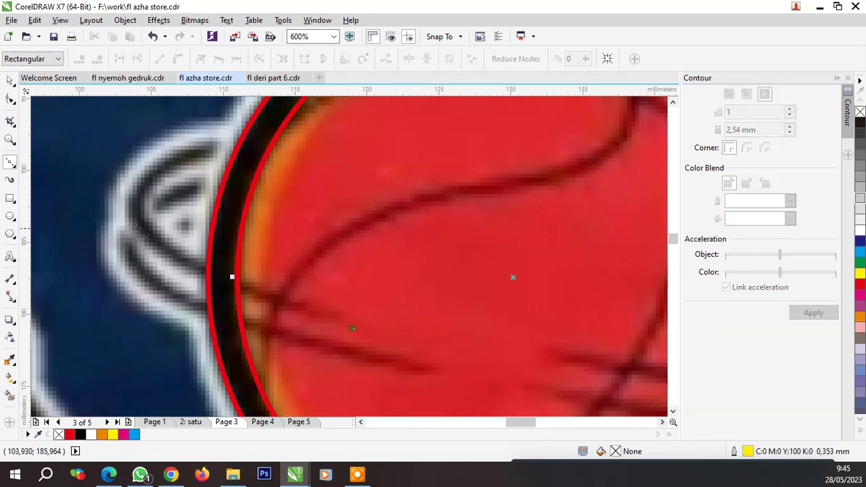
pyautogui.moveTo(145, 242); pyautogui.dragTo(102, 205)
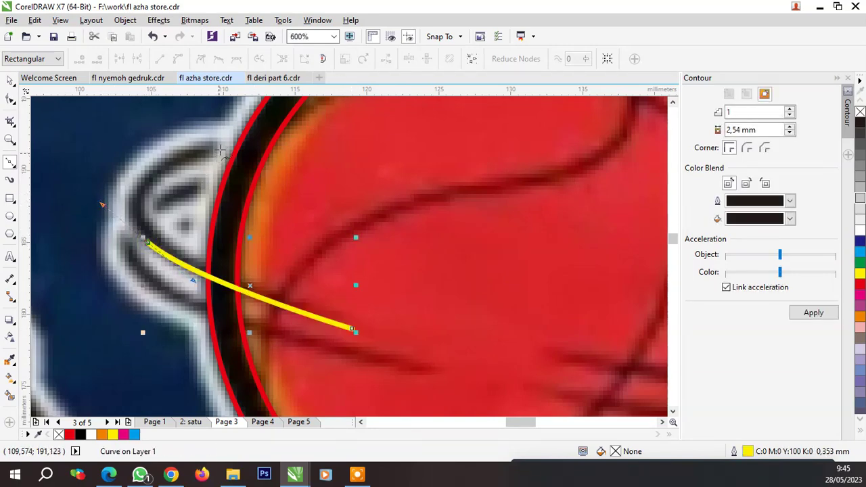
pyautogui.moveTo(220, 143); pyautogui.dragTo(296, 139)
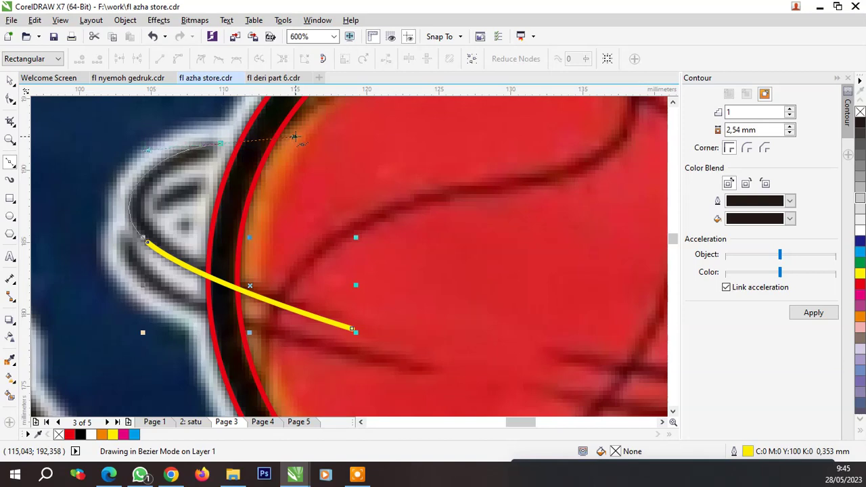
pyautogui.moveTo(212, 160); pyautogui.dragTo(212, 157)
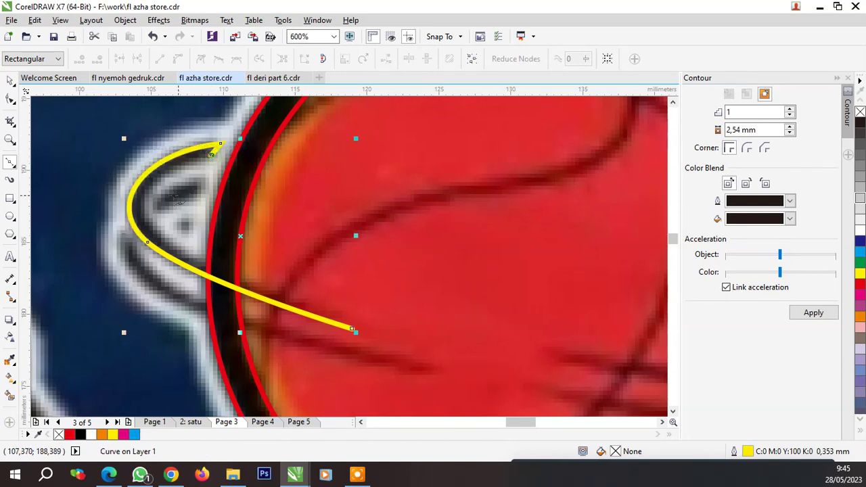
pyautogui.moveTo(147, 210); pyautogui.dragTo(144, 237)
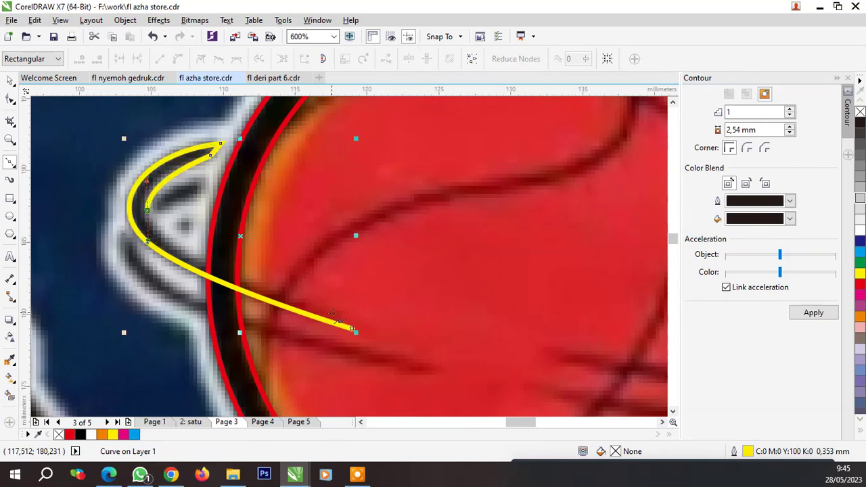
pyautogui.moveTo(352, 329); pyautogui.dragTo(227, 265)
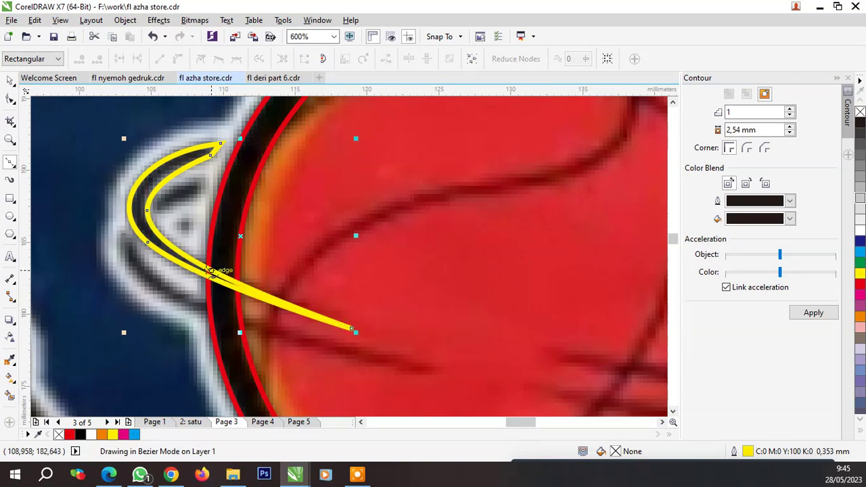
# Refine the hook's nodes, adding and removing points and making the upper tip a cusp
pyautogui.click(10, 98)
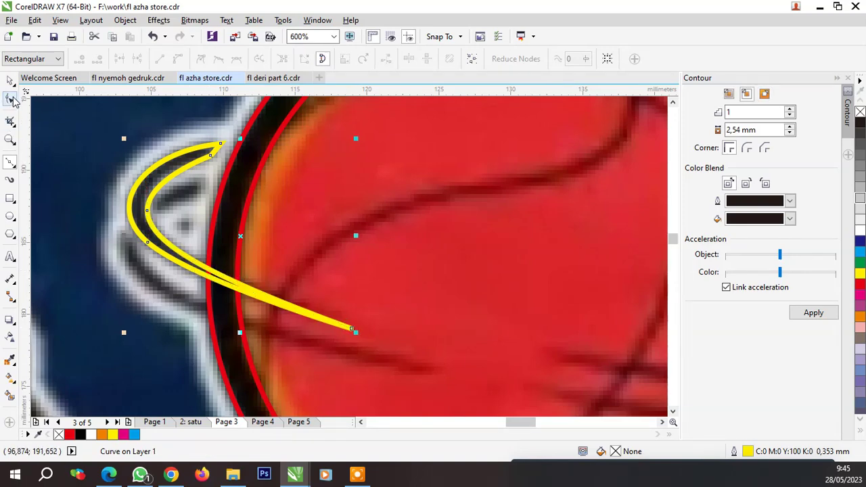
pyautogui.scroll(1, 183, 264)
pyautogui.doubleClick(180, 256)
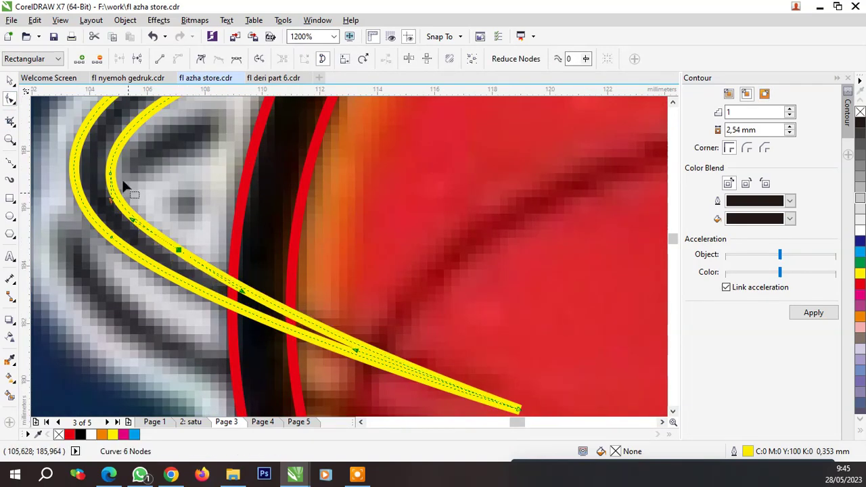
pyautogui.doubleClick(109, 176)
pyautogui.scroll(-1, 147, 259)
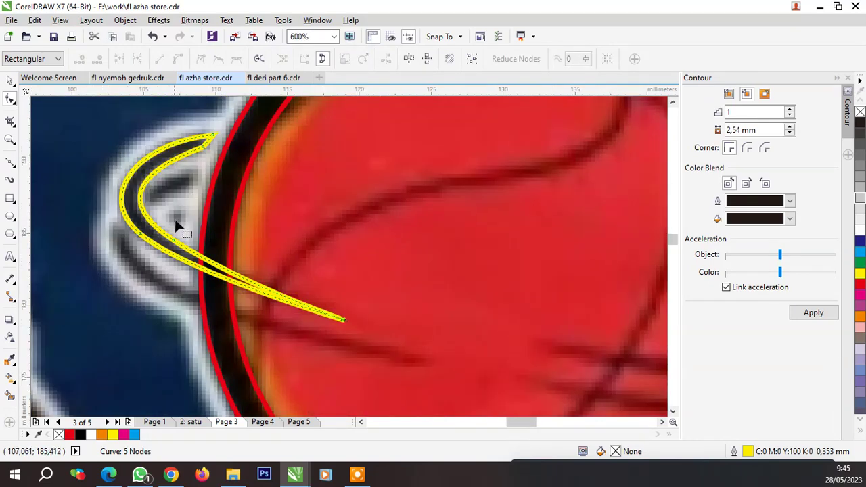
pyautogui.scroll(1, 164, 137)
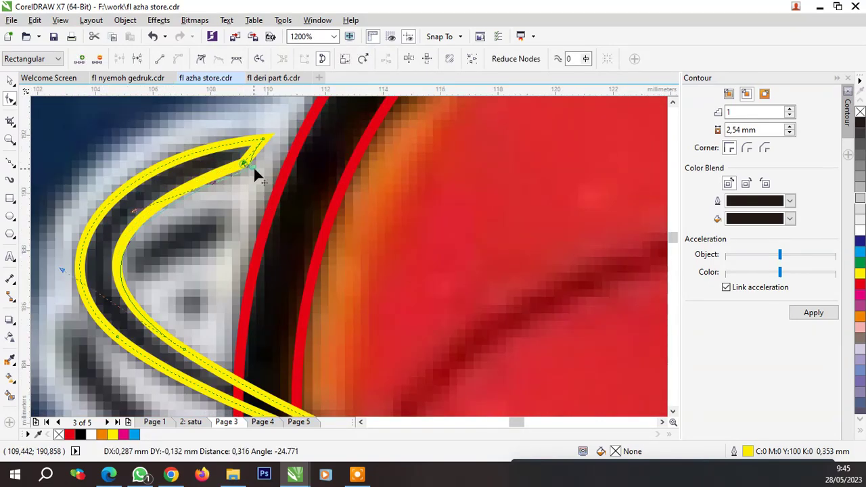
pyautogui.rightClick(248, 168)
pyautogui.click(259, 244)
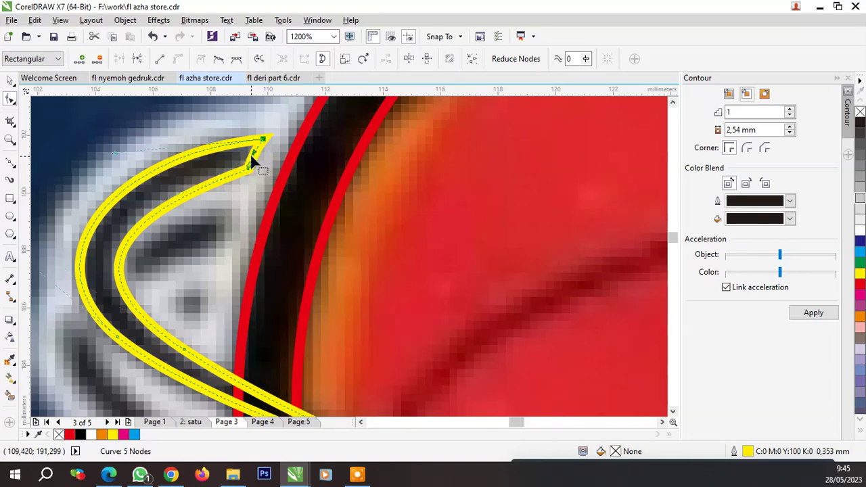
pyautogui.scroll(-2, 250, 169)
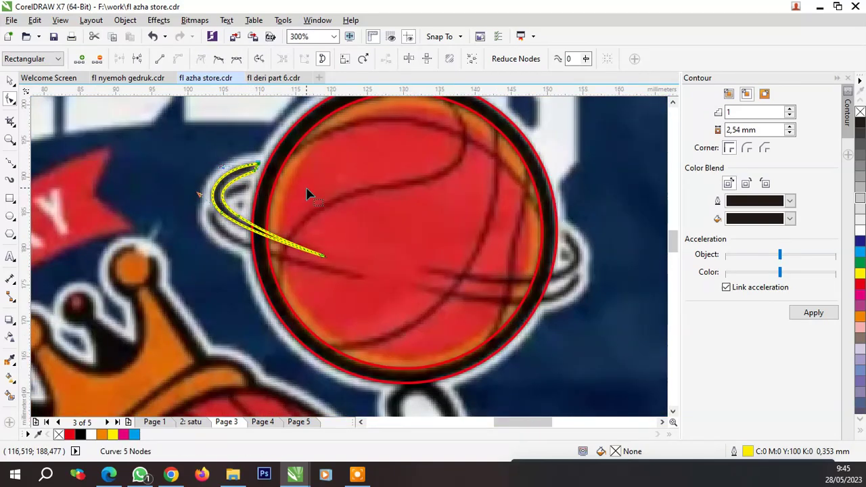
pyautogui.press('space')
# Select the outer basketball circle, undoing a trial enlargement
pyautogui.click(547, 195)
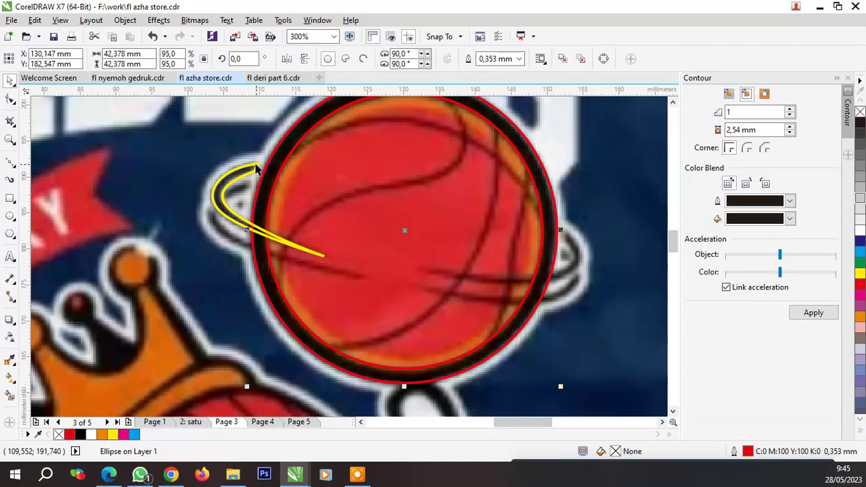
pyautogui.scroll(2, 256, 168)
pyautogui.scroll(-2, 267, 259)
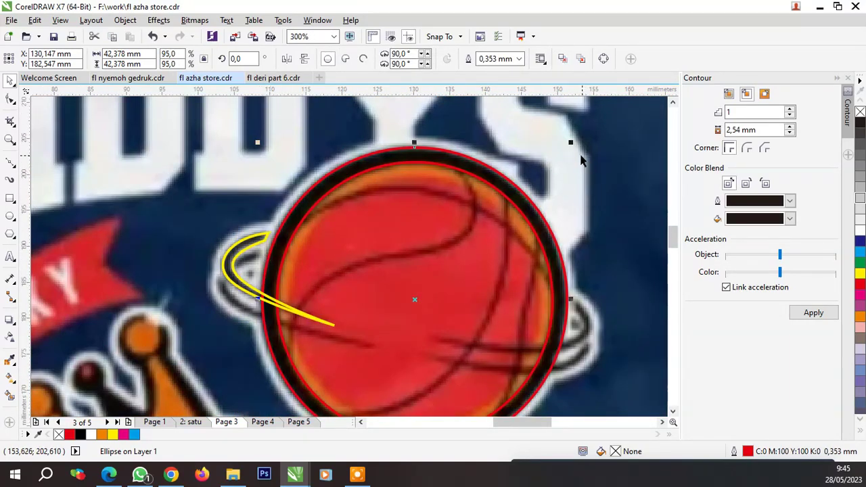
pyautogui.moveTo(570, 142); pyautogui.dragTo(591, 148)
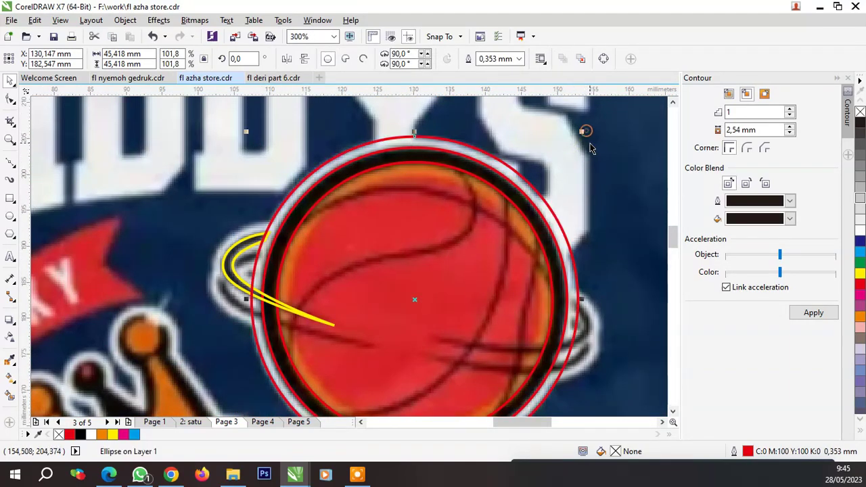
pyautogui.hotkey('ctrl', 'z')
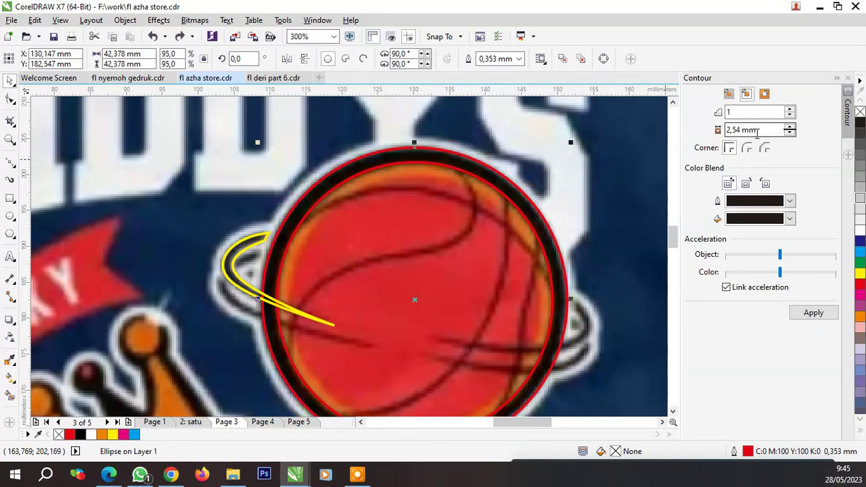
# Apply an outside contour at 1.5 mm offset, after trying and undoing 1.0 mm
pyautogui.doubleClick(741, 130)
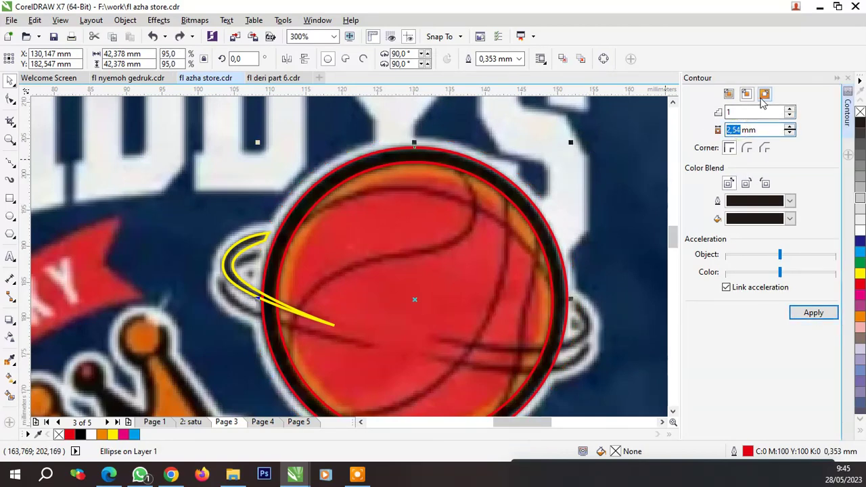
pyautogui.write('1,0')
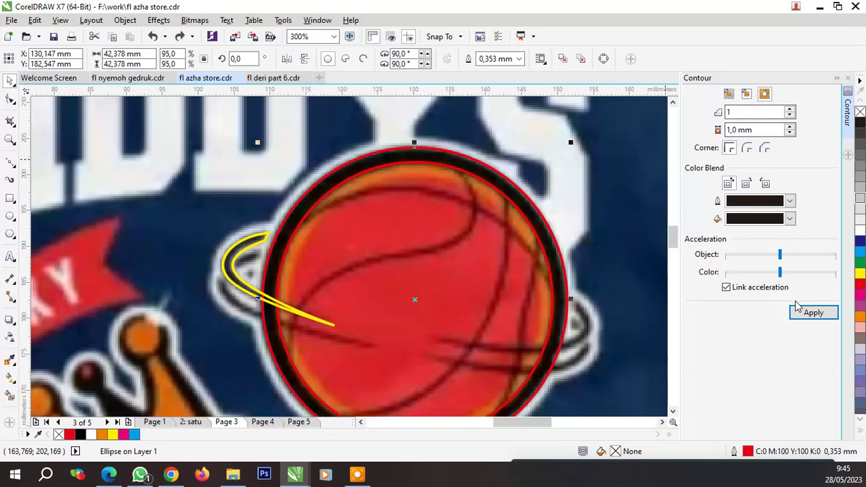
pyautogui.click(805, 312)
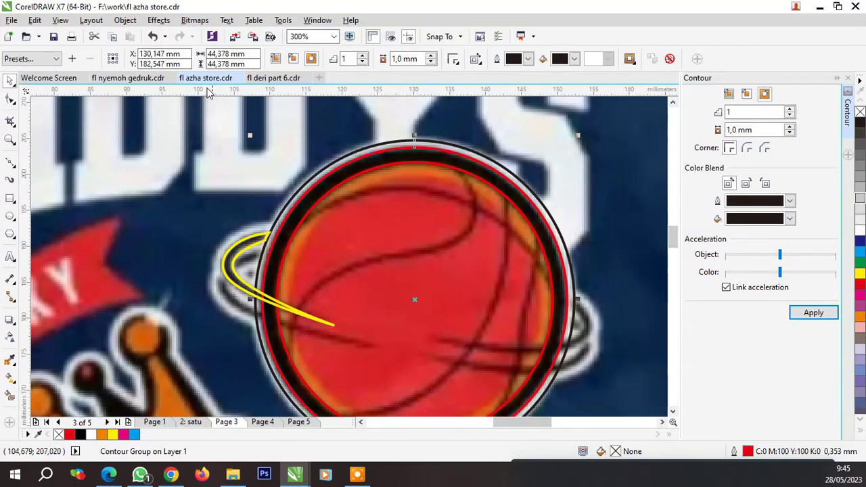
pyautogui.click(151, 36)
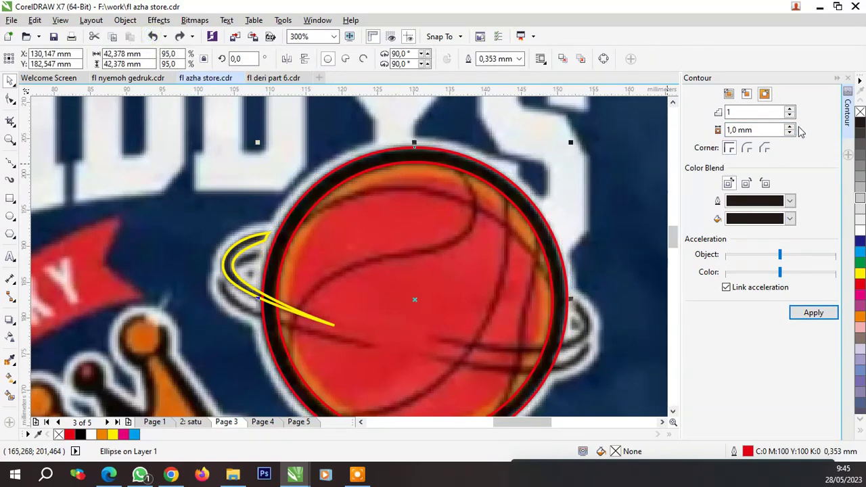
pyautogui.write('1,5')
pyautogui.click(820, 310)
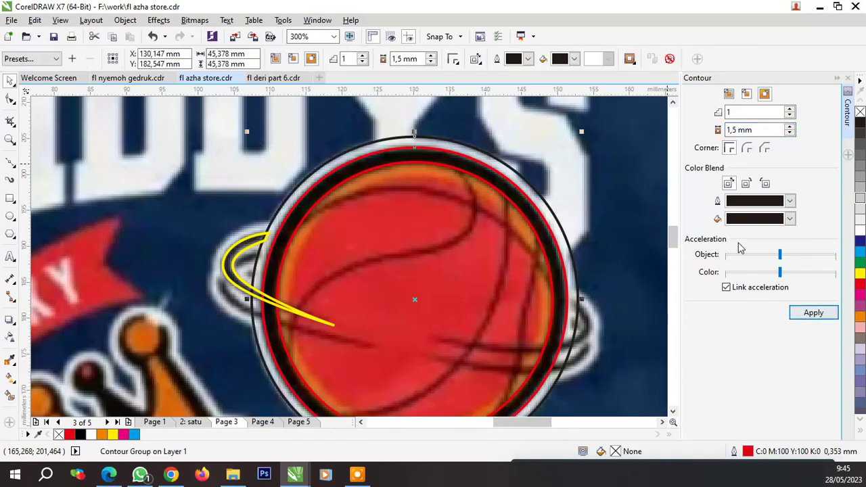
pyautogui.scroll(1, 298, 196)
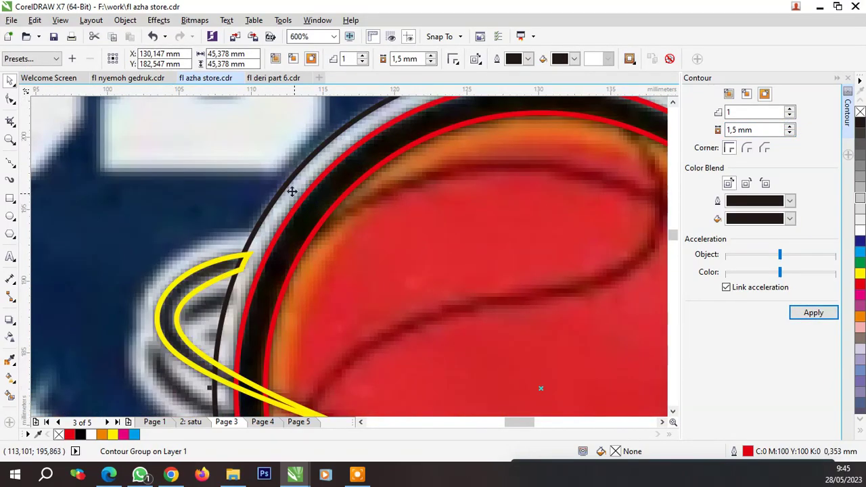
pyautogui.rightClick(296, 201)
pyautogui.press('Escape')
pyautogui.scroll(1, 249, 222)
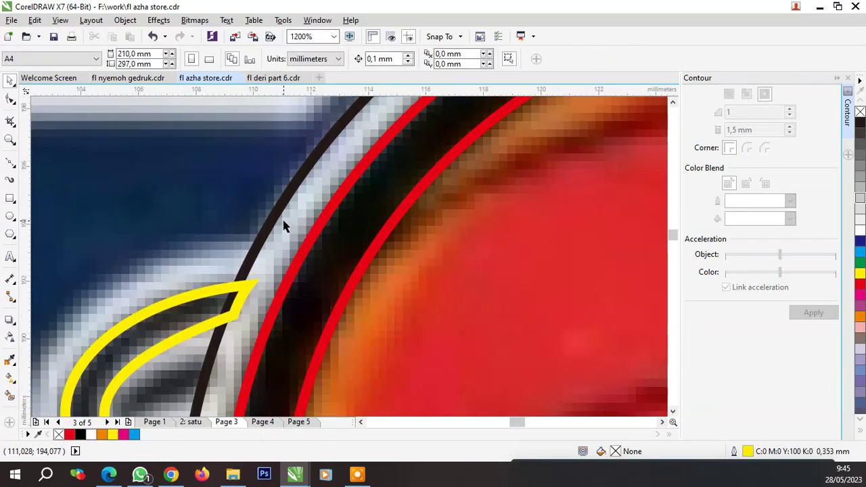
pyautogui.click(313, 157)
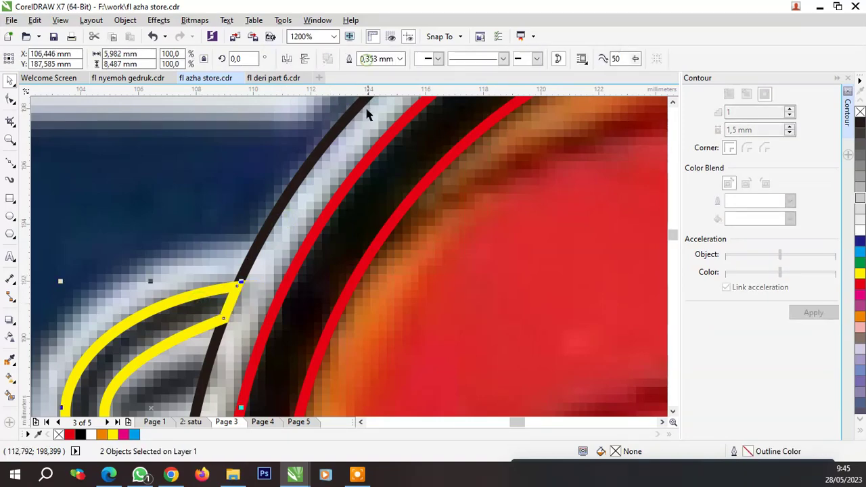
pyautogui.scroll(-2, 367, 169)
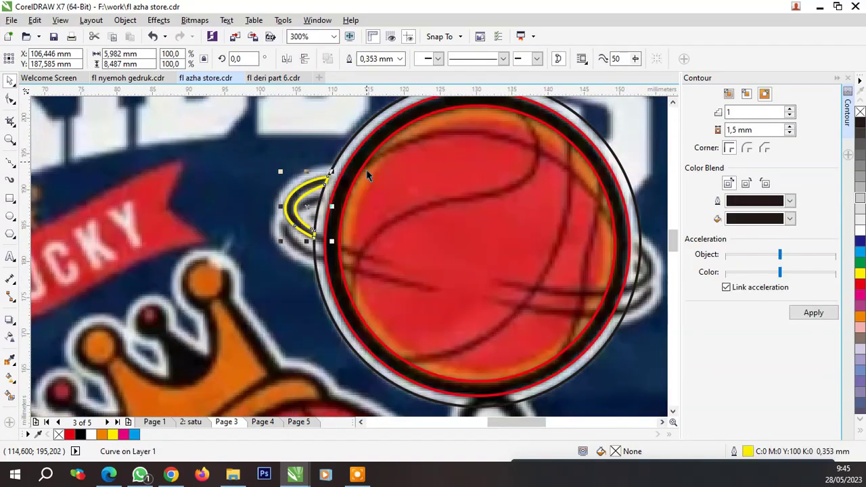
pyautogui.keyDown('shift'); pyautogui.click(338, 195); pyautogui.keyUp('shift')
pyautogui.scroll(2, 316, 184)
pyautogui.press('Escape')
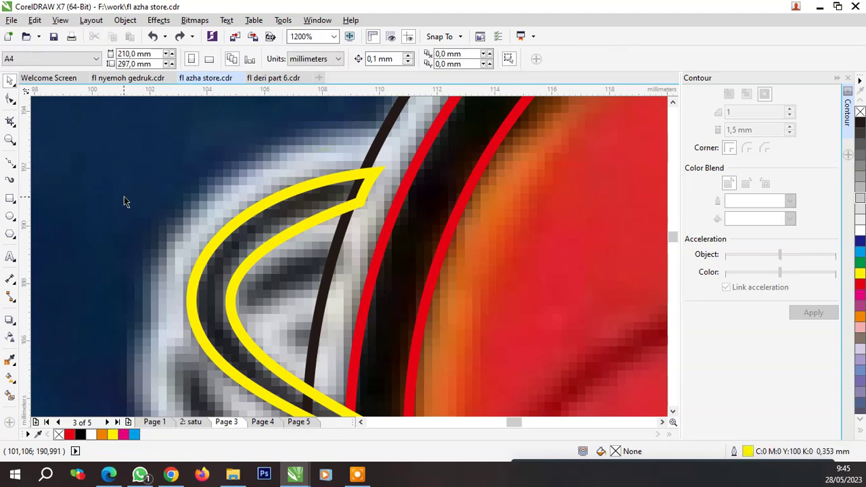
pyautogui.scroll(-1, 303, 208)
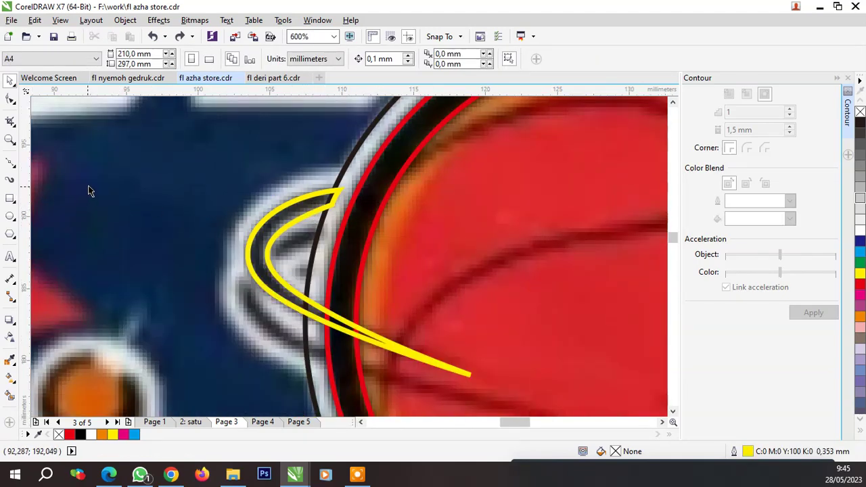
pyautogui.click(260, 271)
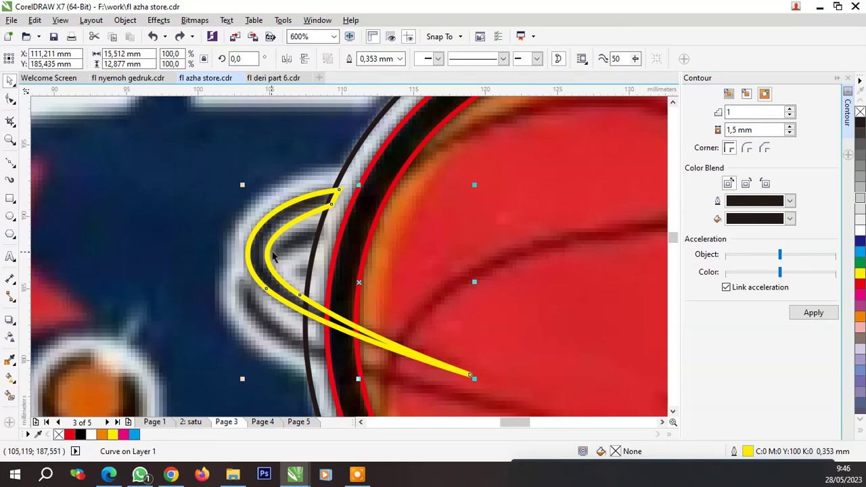
pyautogui.click(154, 244)
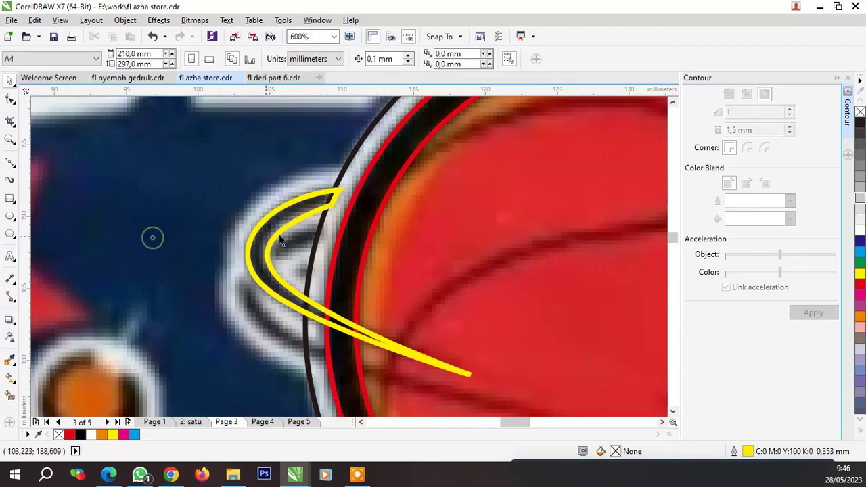
pyautogui.click(362, 168)
pyautogui.keyDown('shift'); pyautogui.click(250, 257); pyautogui.keyUp('shift')
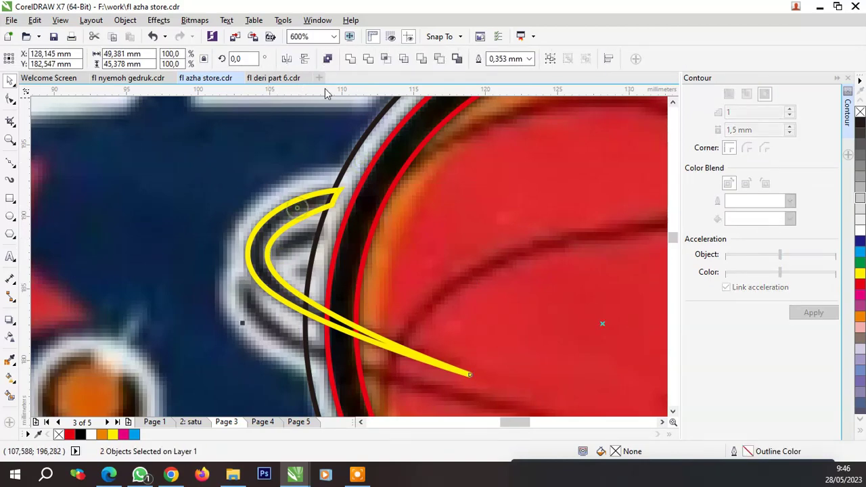
pyautogui.click(231, 184)
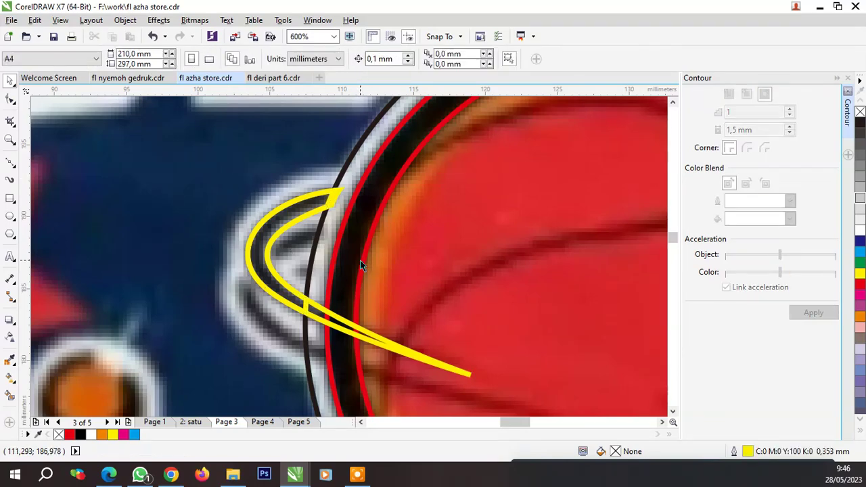
pyautogui.scroll(2, 339, 194)
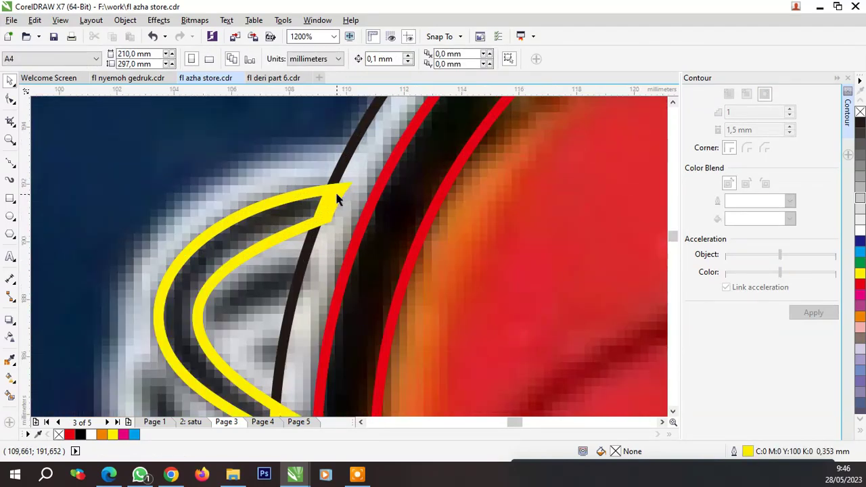
# Draw a closed five-node straight-segment shape over the hook's tip
pyautogui.click(10, 161)
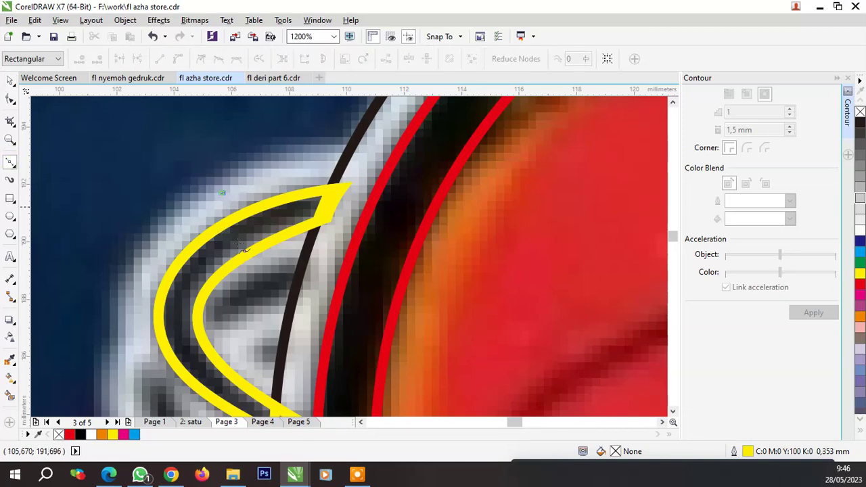
pyautogui.click(221, 192)
pyautogui.click(258, 271)
pyautogui.click(373, 287)
pyautogui.click(438, 210)
pyautogui.click(381, 147)
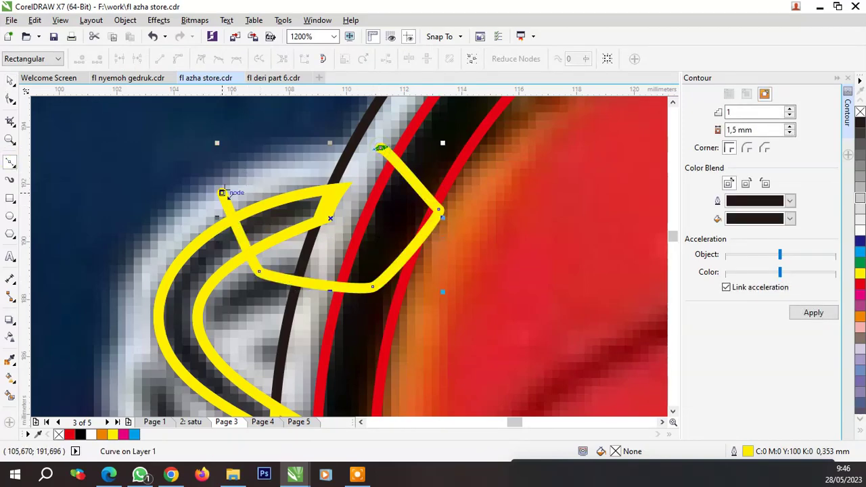
pyautogui.moveTo(222, 193); pyautogui.dragTo(283, 177)
pyautogui.scroll(-2, 282, 177)
# Trim the hook with that shape, delete the cutter, and weld the two yellow curves
pyautogui.keyDown('shift'); pyautogui.click(338, 335); pyautogui.keyUp('shift')
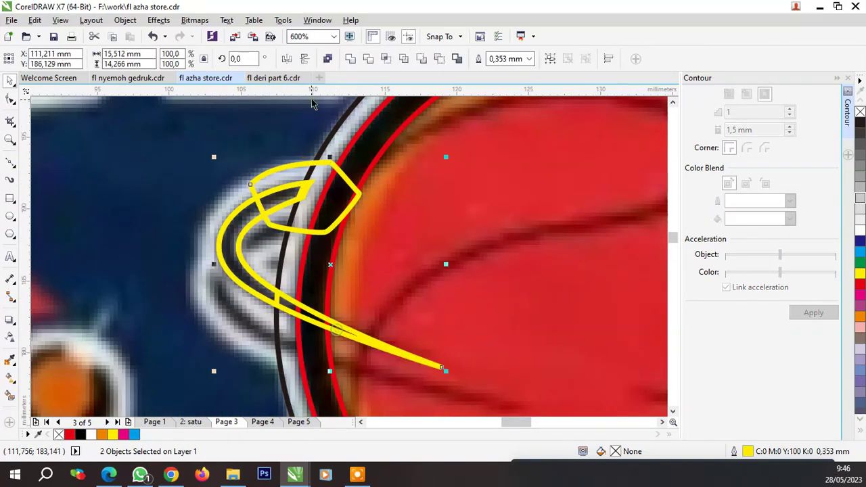
pyautogui.click(371, 59)
pyautogui.click(286, 174)
pyautogui.press('Delete')
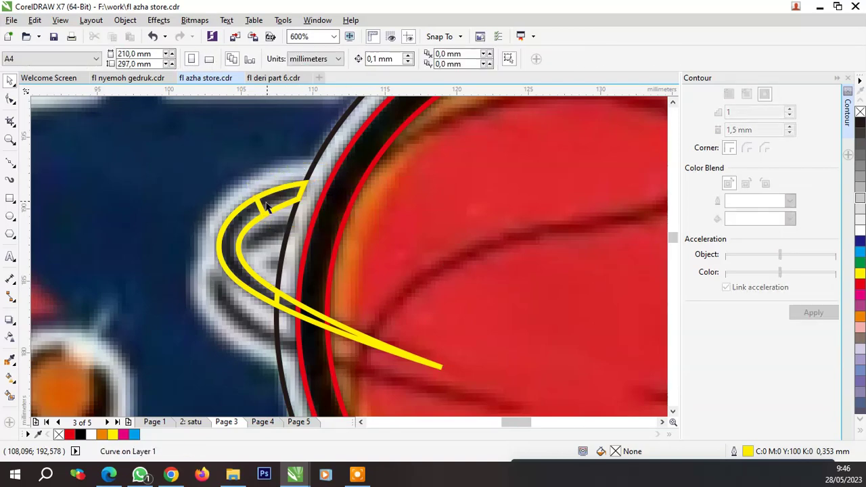
pyautogui.click(291, 304)
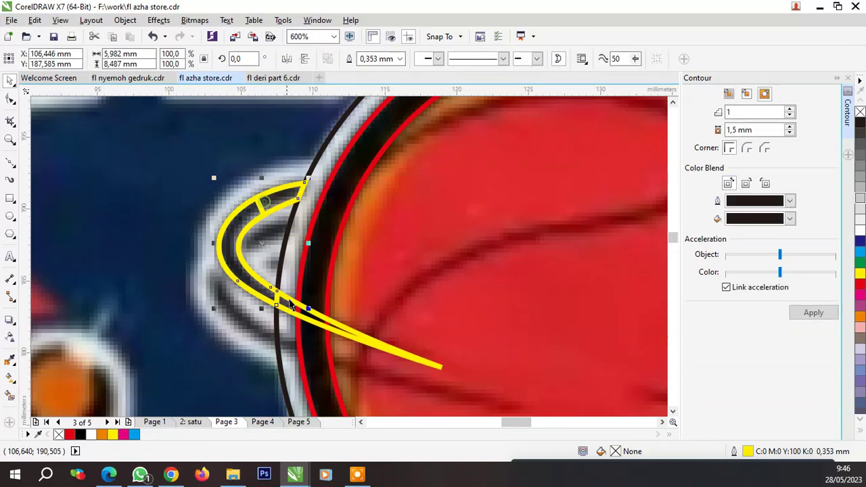
pyautogui.keyDown('shift'); pyautogui.click(343, 336); pyautogui.keyUp('shift')
pyautogui.click(351, 58)
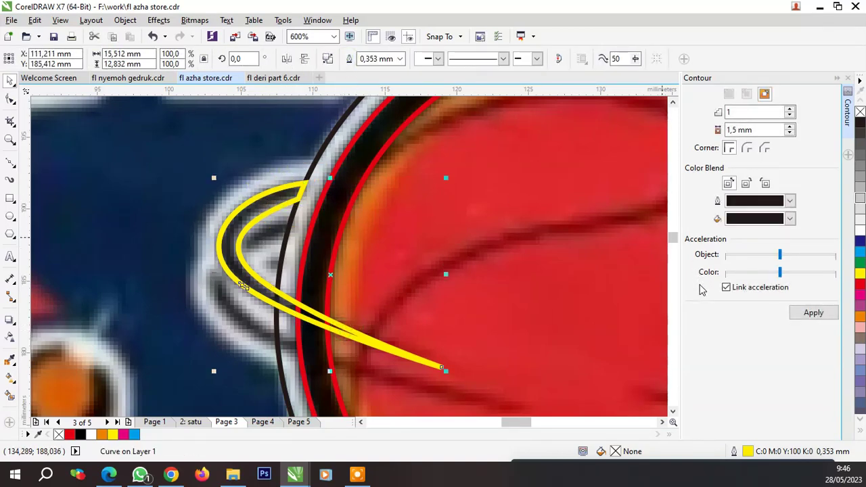
# Try a contour and a node deletion on the yellow curve, undoing both
pyautogui.click(795, 313)
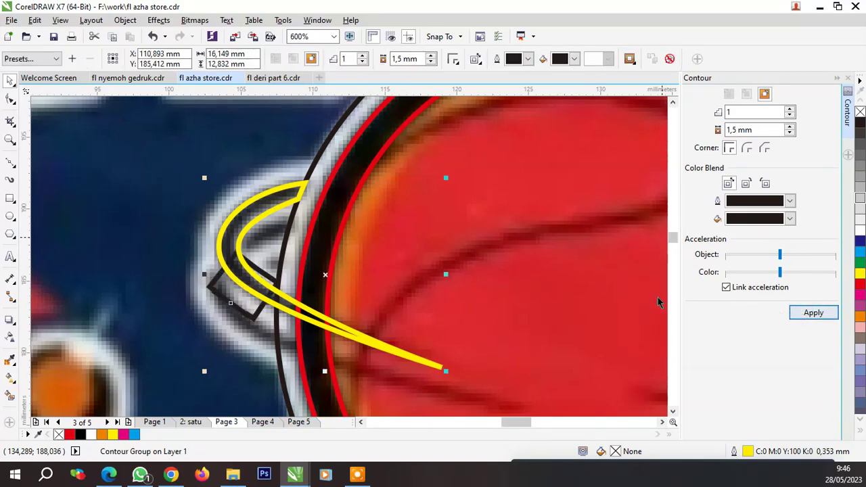
pyautogui.hotkey('ctrl', 'z')
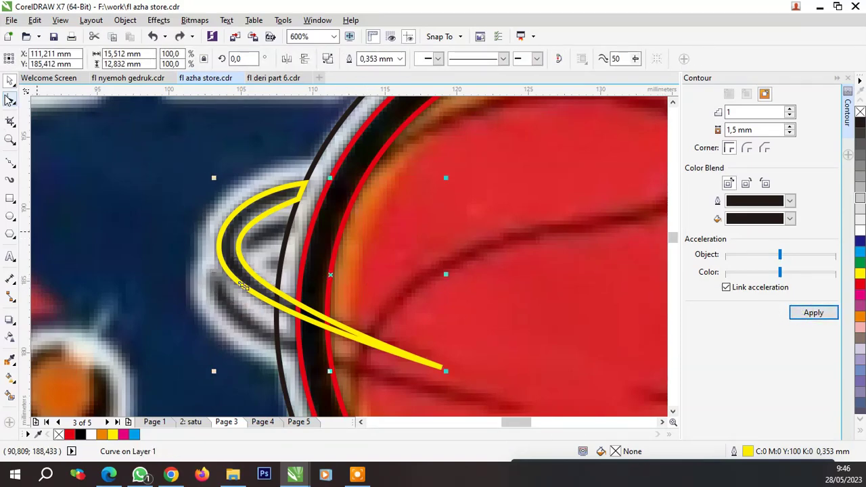
pyautogui.press('F10')
pyautogui.scroll(1, 247, 295)
pyautogui.scroll(-1, 248, 295)
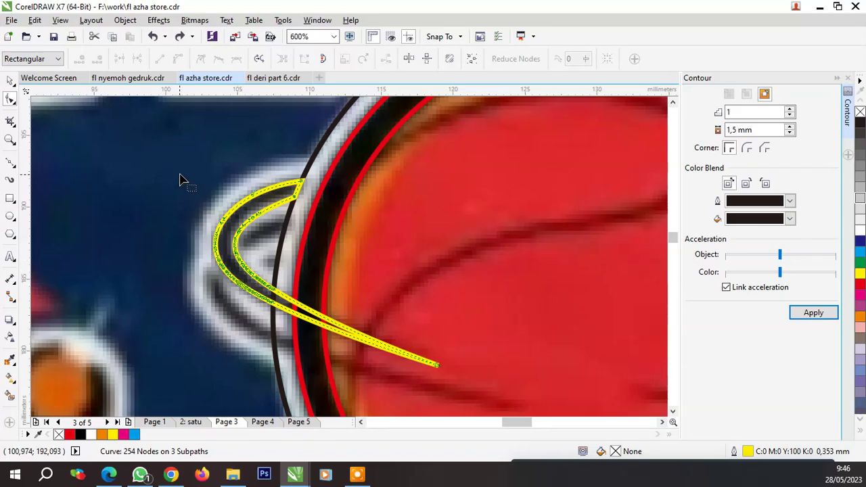
pyautogui.moveTo(180, 172); pyautogui.dragTo(288, 341)
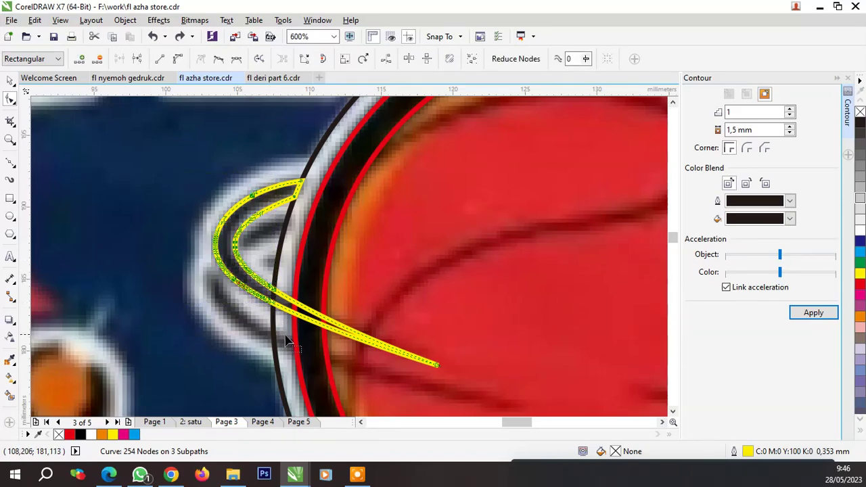
pyautogui.press('Delete')
pyautogui.press('space')
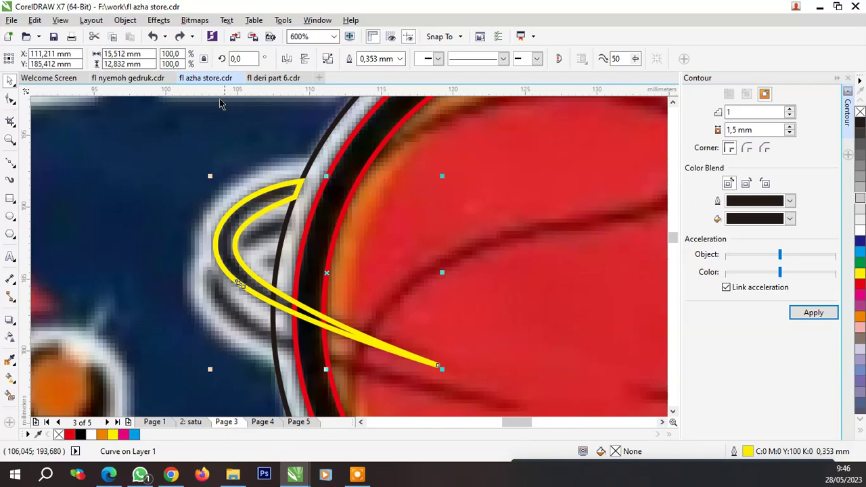
pyautogui.click(153, 36)
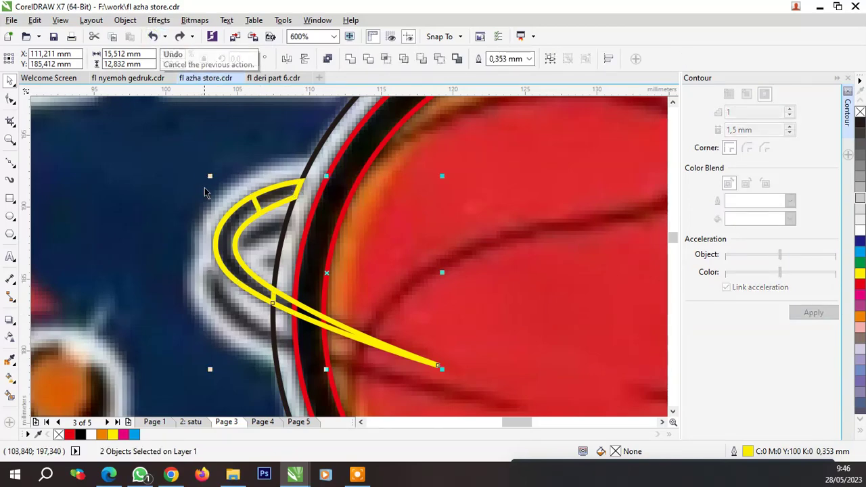
# Select the inner yellow hook curve together with the yellow tail piece
pyautogui.click(172, 220)
pyautogui.click(235, 228)
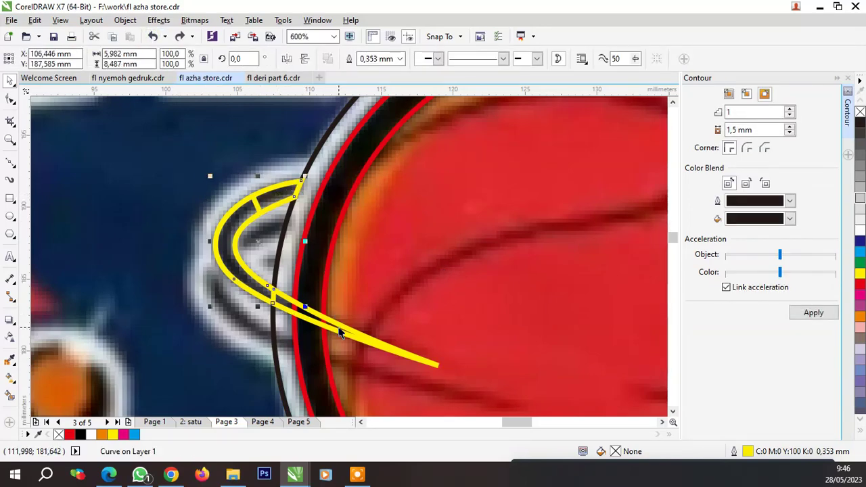
pyautogui.keyDown('shift'); pyautogui.click(340, 331); pyautogui.keyUp('shift')
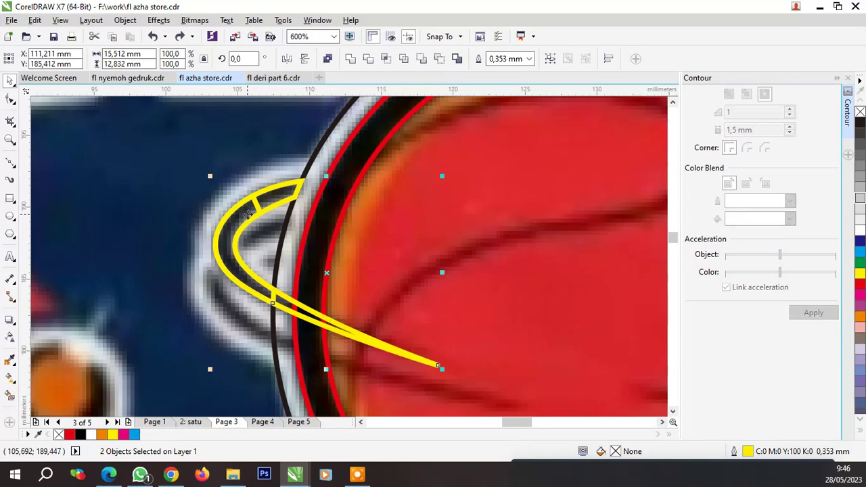
pyautogui.click(273, 197)
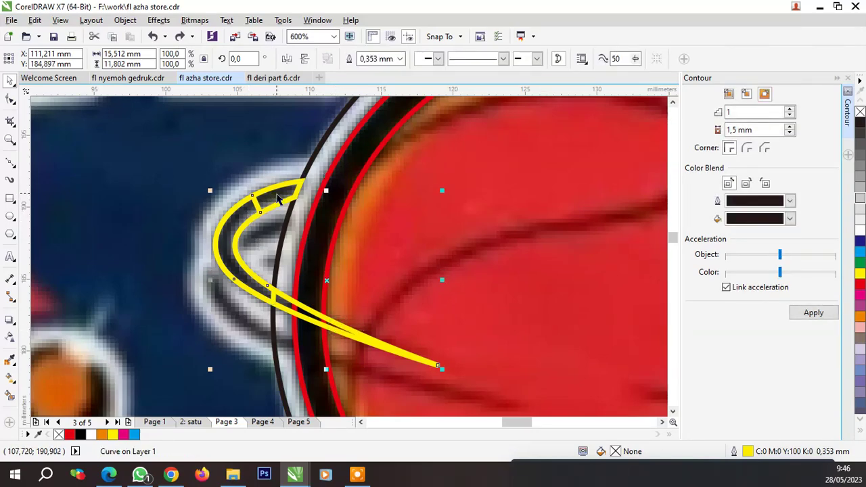
pyautogui.keyDown('shift'); pyautogui.click(357, 337); pyautogui.keyUp('shift')
# Group the two yellow pieces; the contour attempt fails with 'Contour Offset too large'
pyautogui.hotkey('ctrl', 'g')
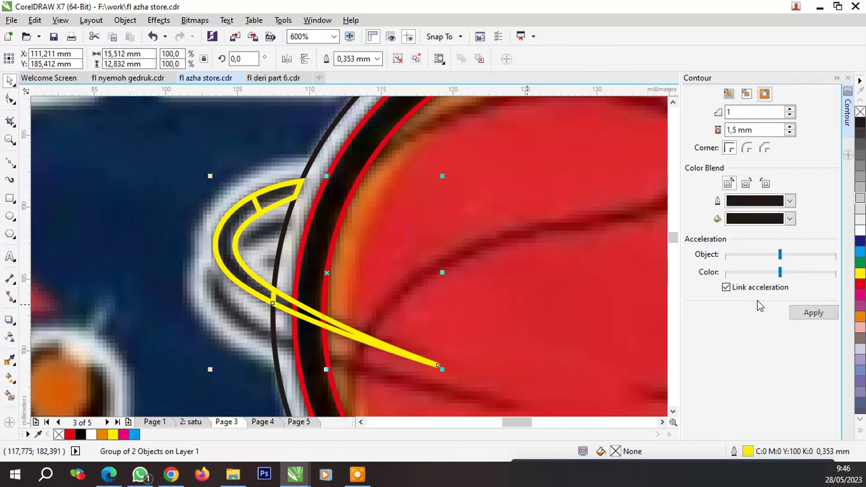
pyautogui.click(809, 313)
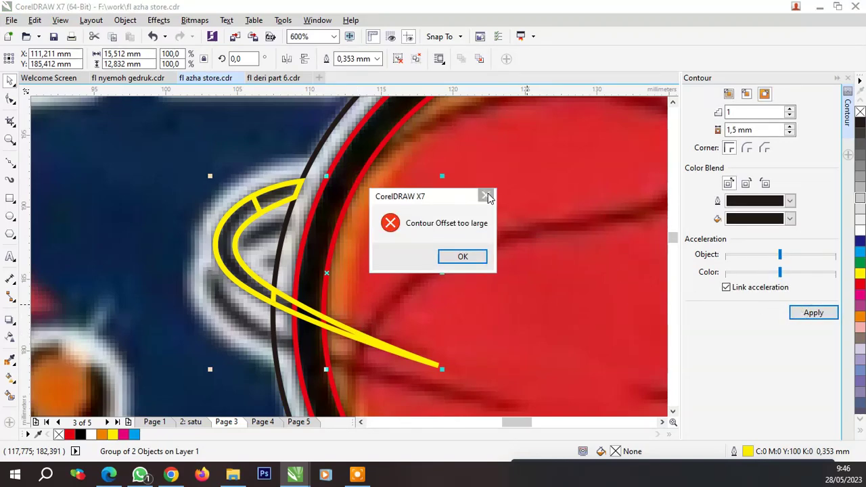
pyautogui.click(488, 195)
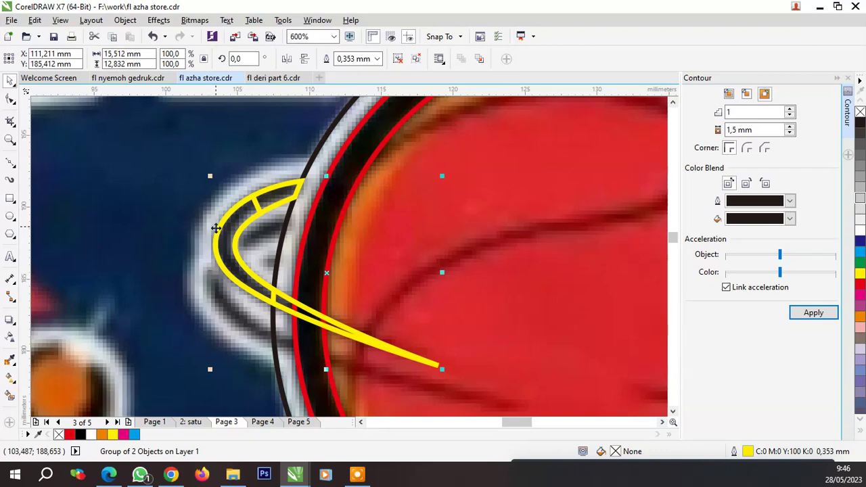
# Ungroup the yellow hook into its two separate curves, leaving them in place
pyautogui.click(156, 232)
pyautogui.click(234, 222)
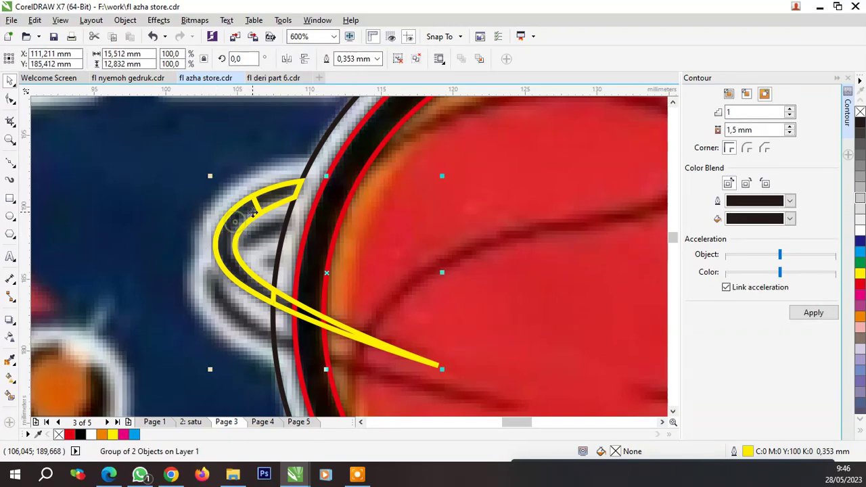
pyautogui.rightClick(252, 211)
pyautogui.click(284, 180)
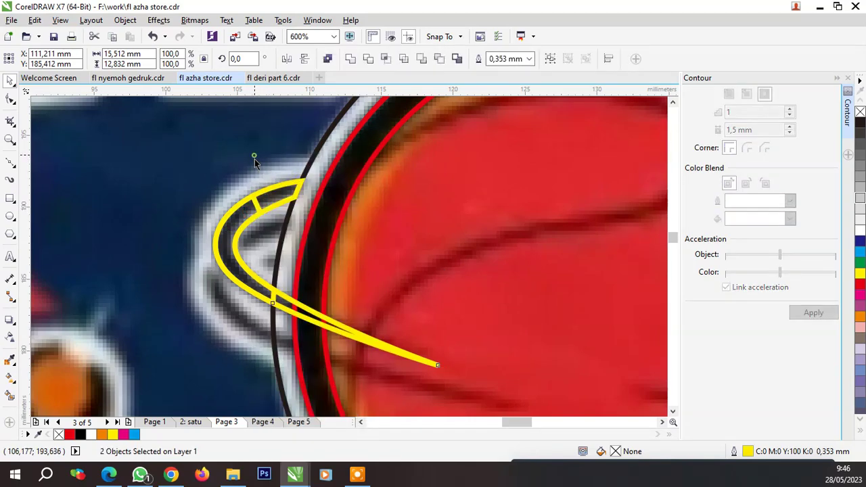
pyautogui.click(255, 159)
pyautogui.click(246, 216)
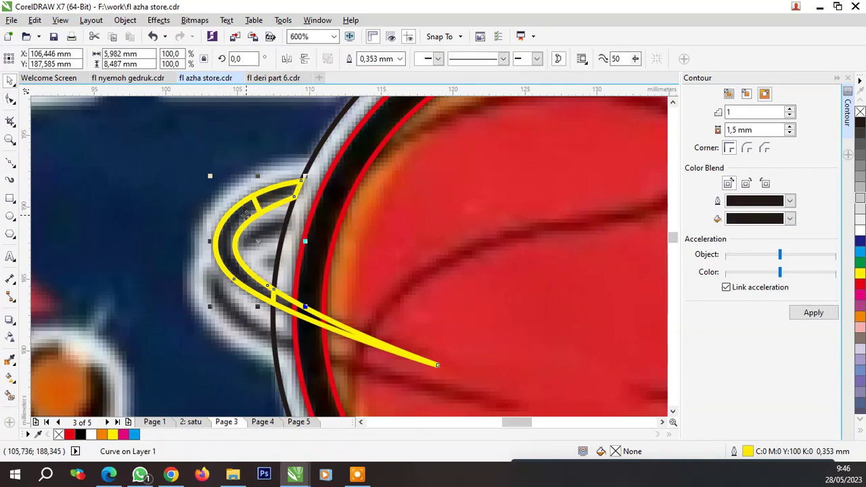
pyautogui.moveTo(246, 216); pyautogui.dragTo(186, 212)
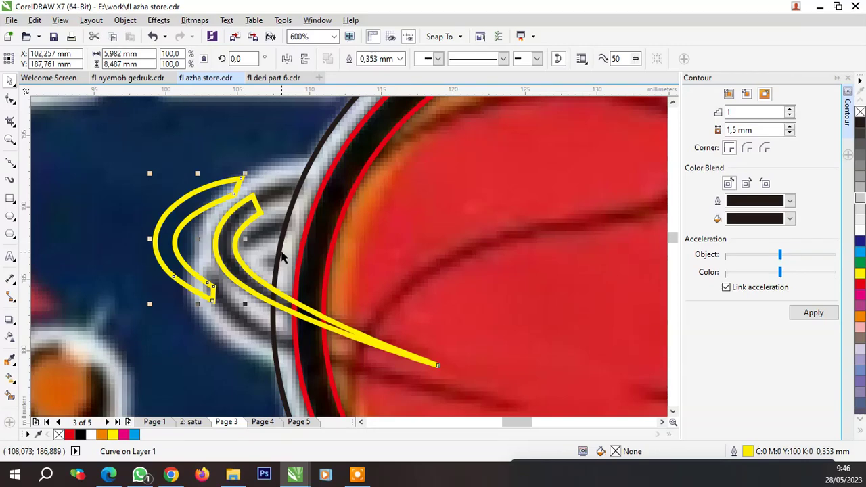
pyautogui.hotkey('ctrl', 'z')
# Draw a closed Bezier cutting shape over the hook's lower part
pyautogui.click(10, 162)
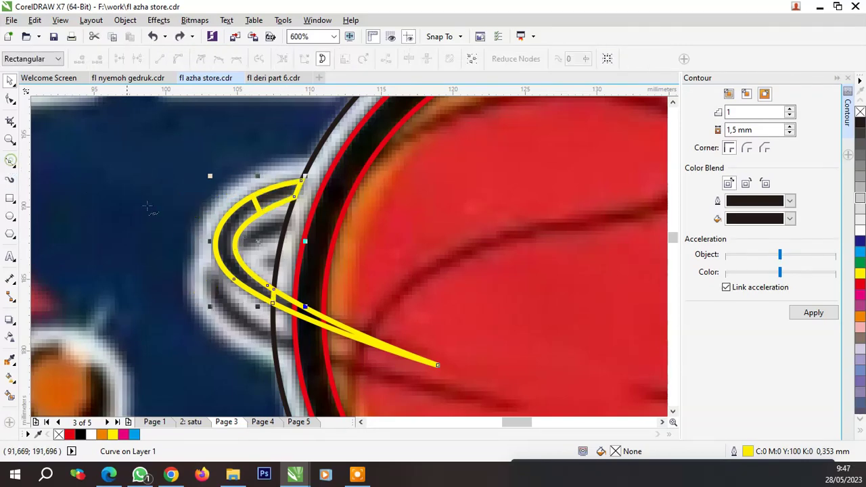
pyautogui.click(203, 188)
pyautogui.click(264, 230)
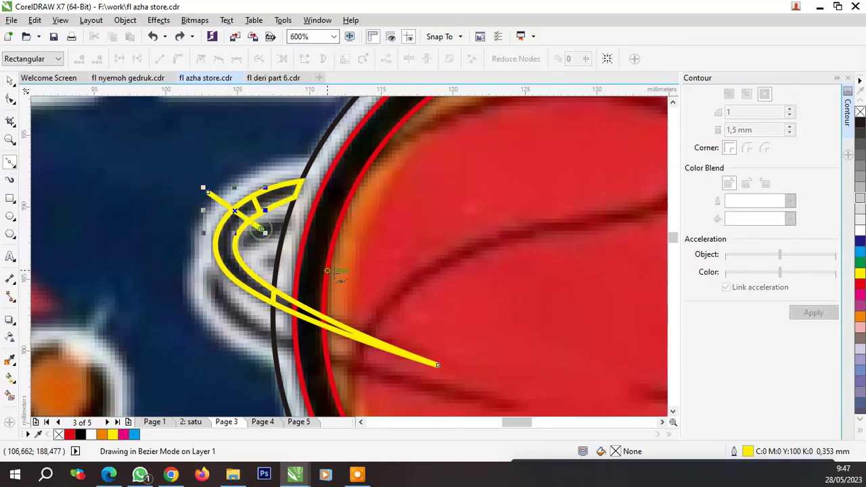
pyautogui.click(330, 276)
pyautogui.click(291, 341)
pyautogui.moveTo(146, 349); pyautogui.dragTo(145, 327)
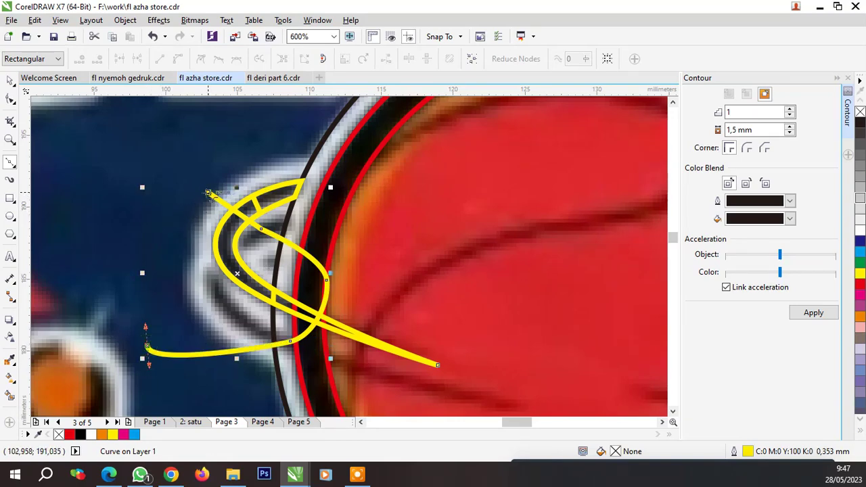
pyautogui.click(208, 193)
# Trim the hook with the cutting shape, delete the cutter, and select the remaining yellow pieces
pyautogui.click(274, 201)
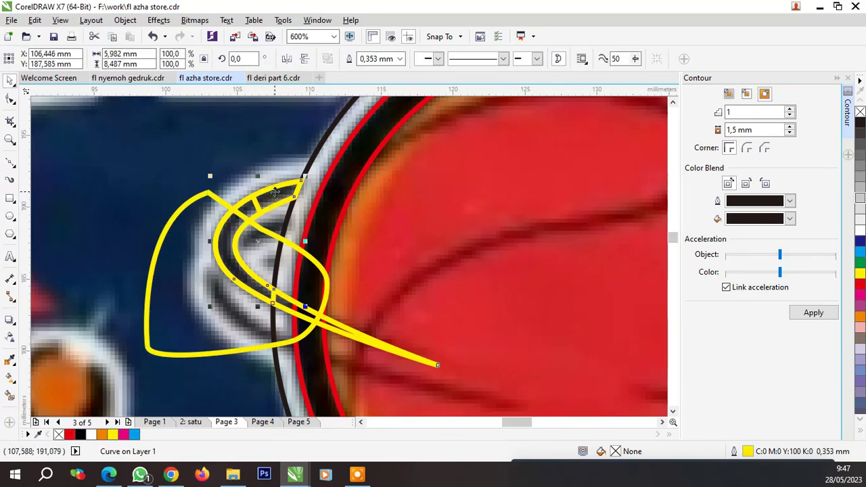
pyautogui.keyDown('shift'); pyautogui.click(282, 195); pyautogui.keyUp('shift')
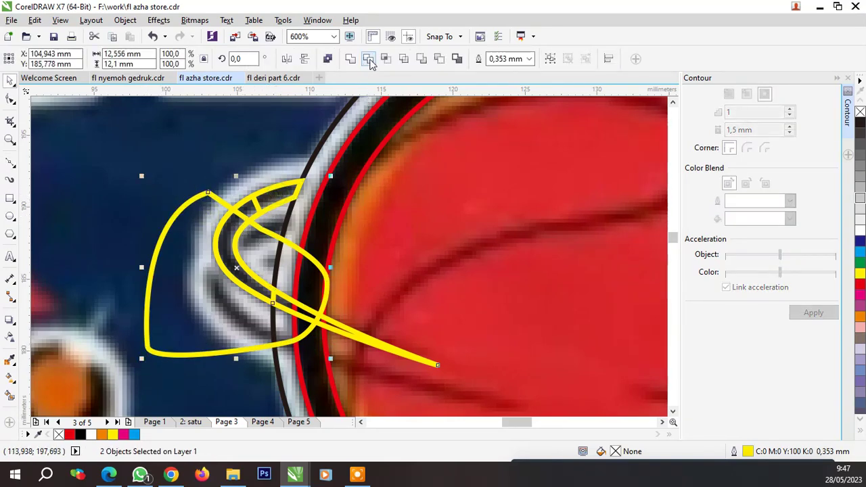
pyautogui.click(371, 63)
pyautogui.click(187, 215)
pyautogui.press('Delete')
pyautogui.click(282, 194)
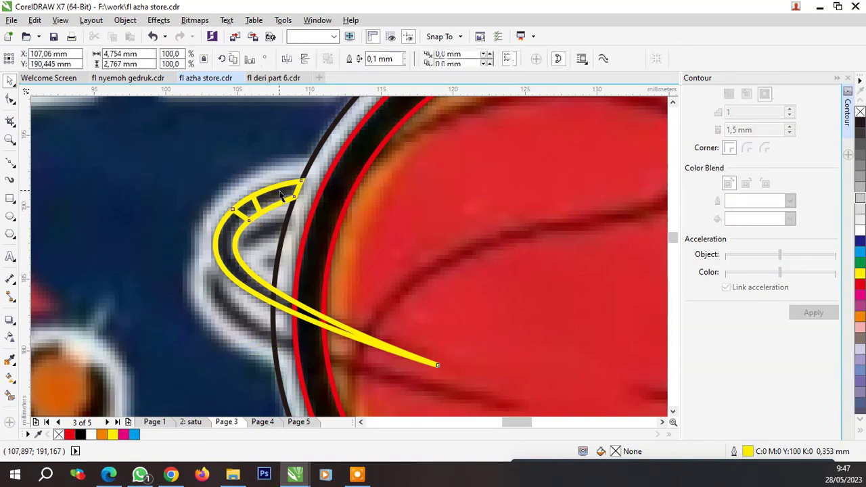
pyautogui.keyDown('shift'); pyautogui.click(301, 186); pyautogui.keyUp('shift')
# Give the yellow hook curve a black contour, undoing and reapplying it
pyautogui.click(357, 58)
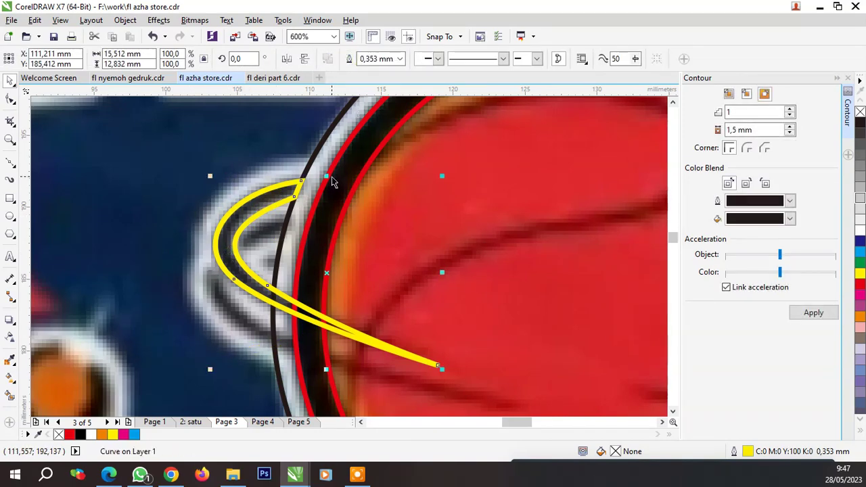
pyautogui.click(814, 313)
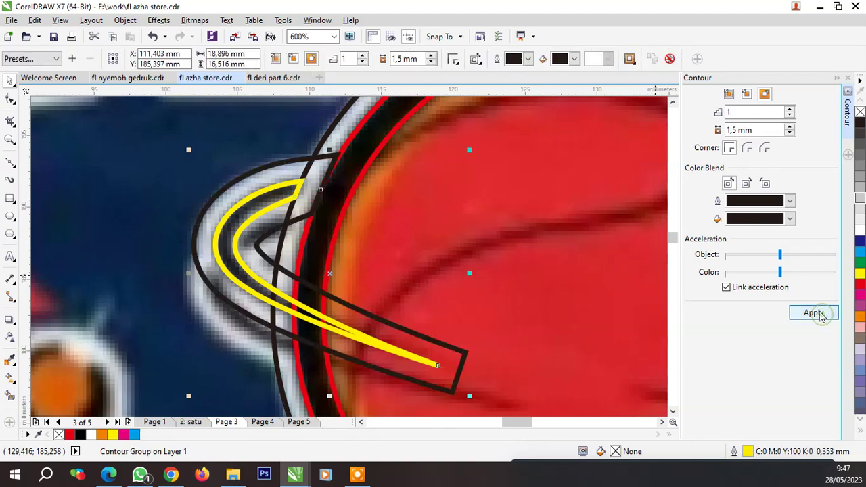
pyautogui.click(151, 38)
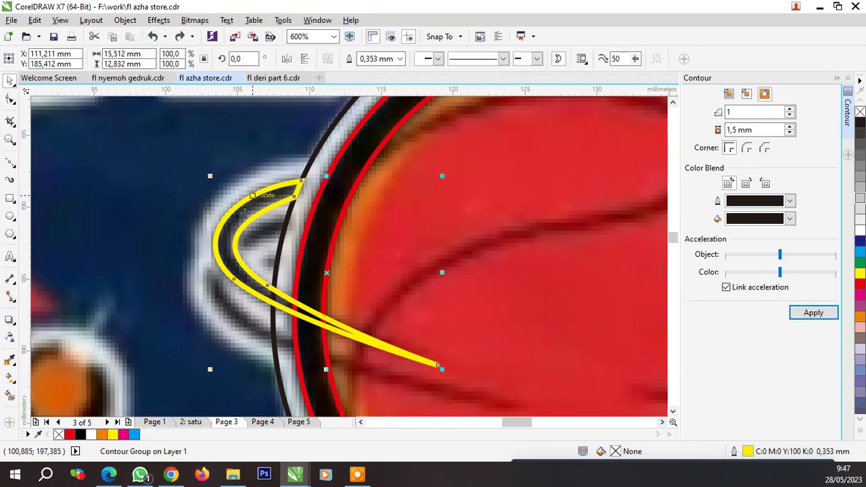
pyautogui.click(181, 251)
pyautogui.click(251, 222)
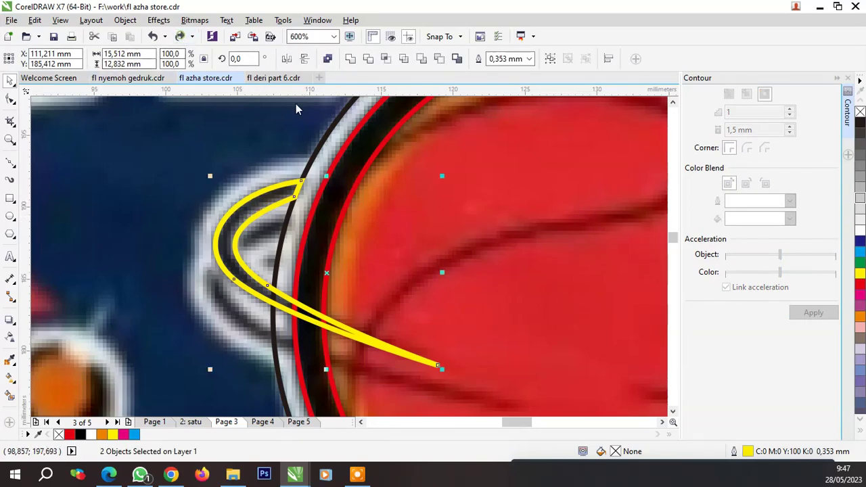
pyautogui.click(812, 312)
pyautogui.click(170, 475)
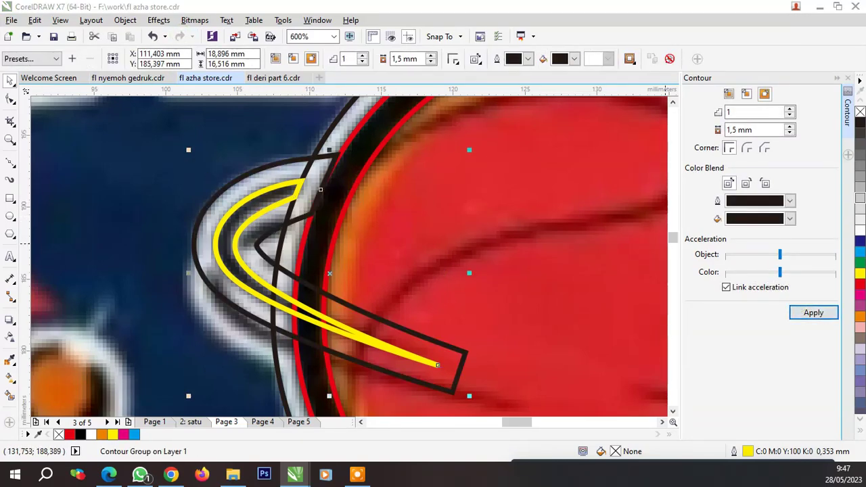
pyautogui.click(172, 289)
# Break the hook's contour group apart and drag the hook shapes slightly lower
pyautogui.click(213, 284)
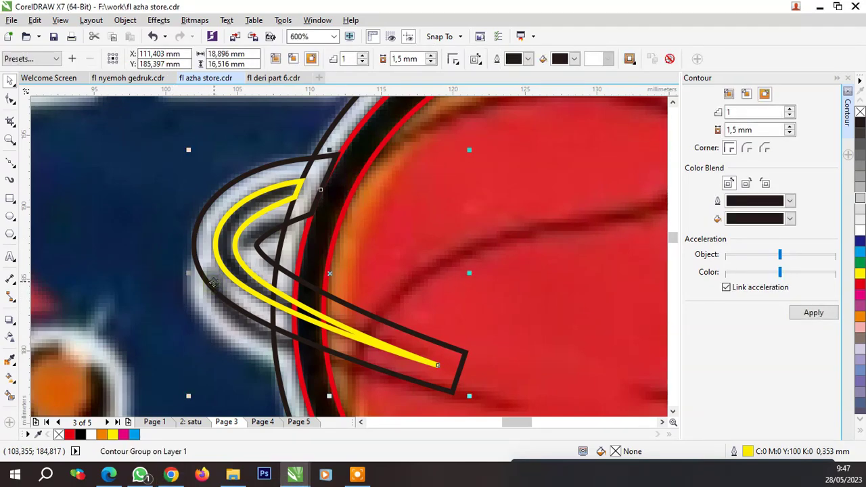
pyautogui.rightClick(207, 226)
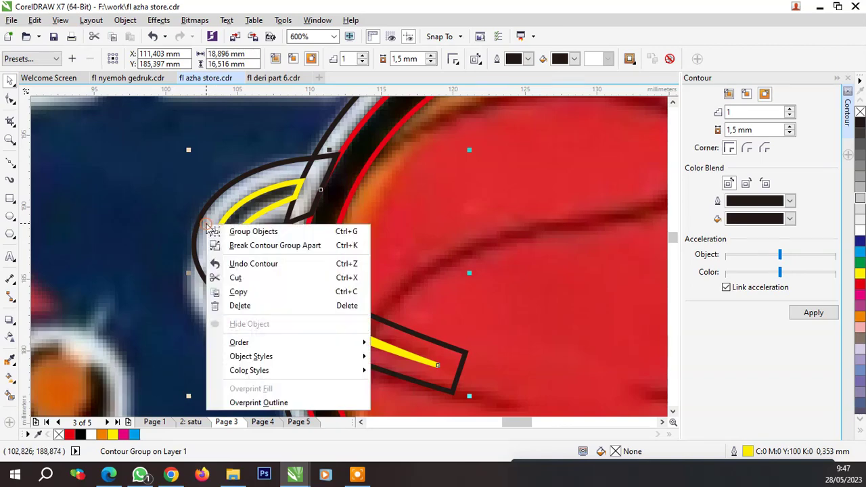
pyautogui.click(274, 245)
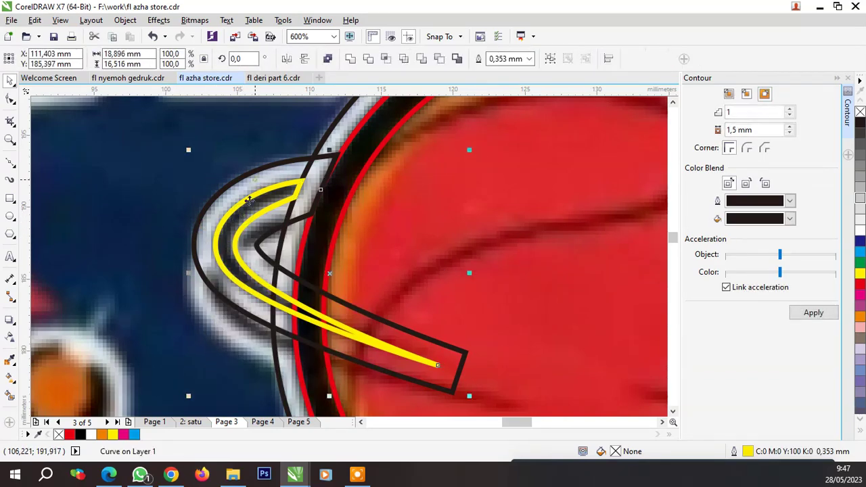
pyautogui.moveTo(232, 238); pyautogui.dragTo(228, 257)
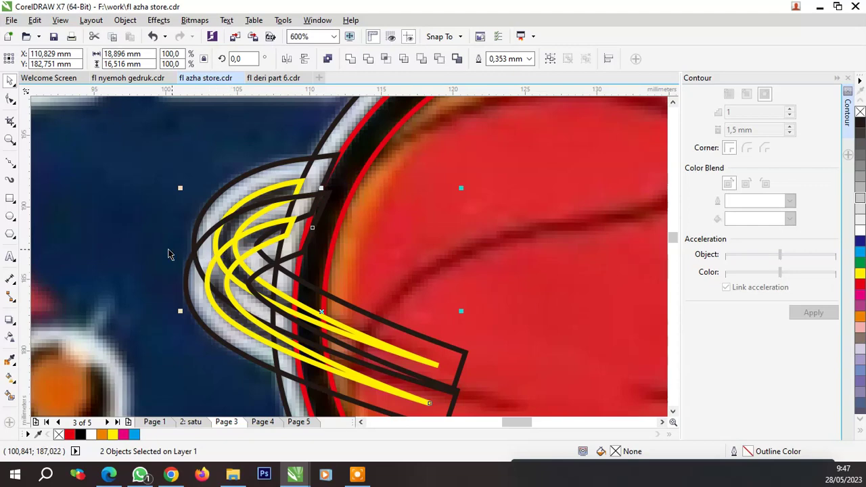
# Trim the swoosh outline against the overlapping shape to cut out the yellow strokes
pyautogui.click(200, 233)
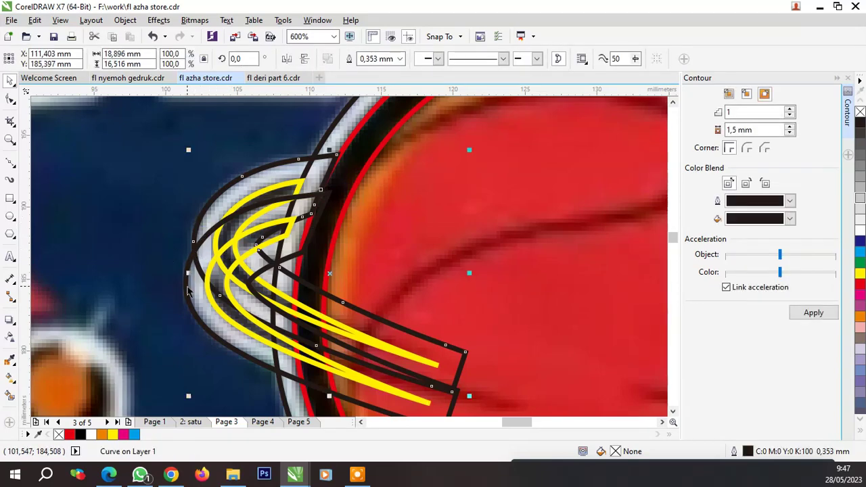
pyautogui.keyDown('shift'); pyautogui.click(330, 152); pyautogui.keyUp('shift')
pyautogui.click(372, 59)
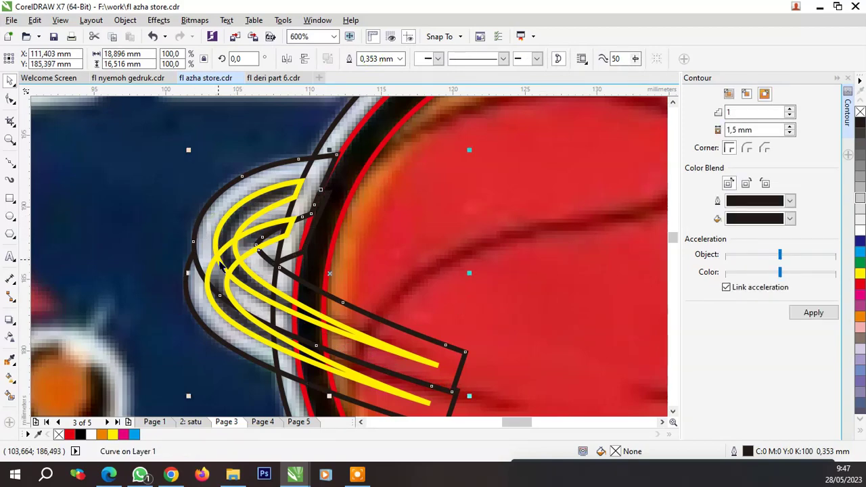
pyautogui.click(10, 99)
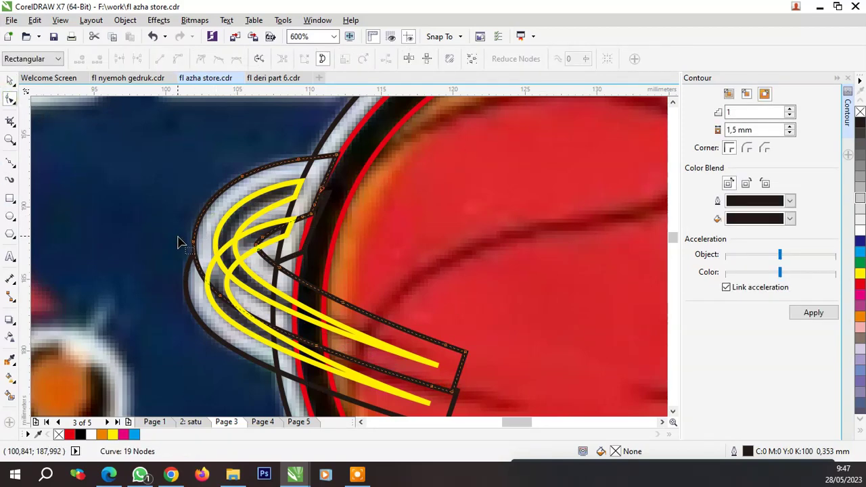
pyautogui.press('space')
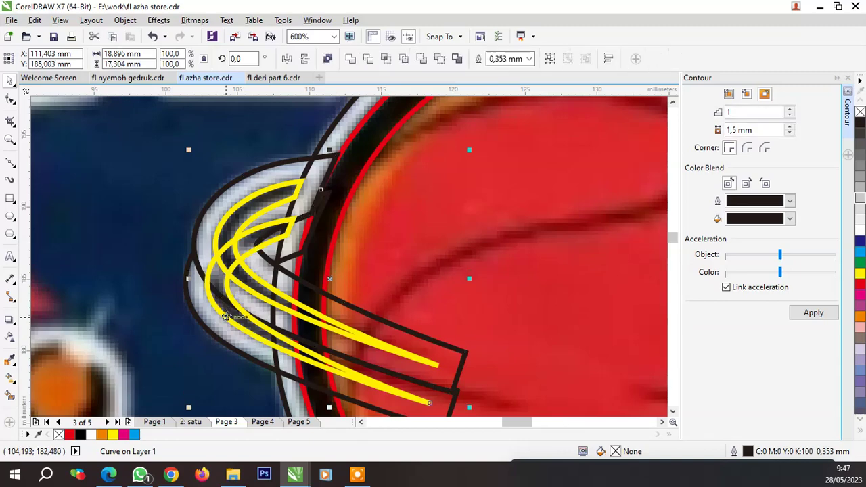
# Delete the leftover black outline curve, leaving the yellow swoosh strokes
pyautogui.keyDown('shift'); pyautogui.click(314, 175); pyautogui.keyUp('shift')
pyautogui.click(201, 248)
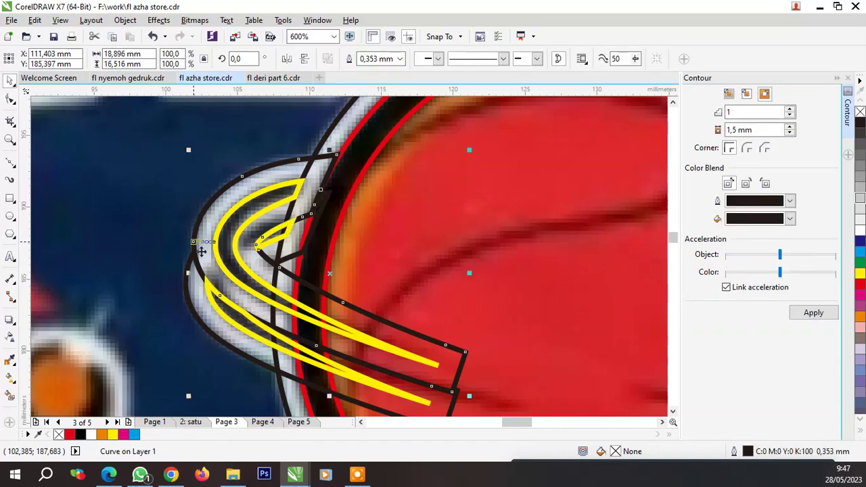
pyautogui.press('Delete')
pyautogui.scroll(-1, 244, 264)
pyautogui.scroll(-2, 280, 241)
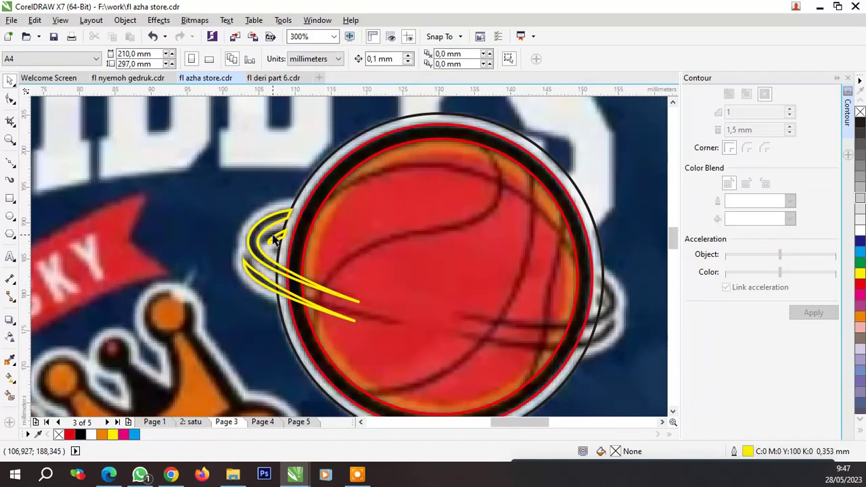
pyautogui.scroll(3, 284, 251)
pyautogui.scroll(-2, 288, 256)
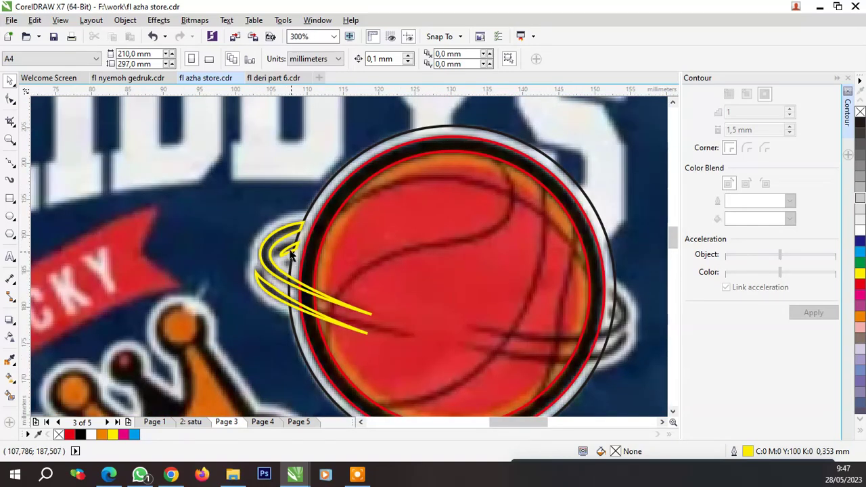
pyautogui.click(292, 254)
pyautogui.scroll(2, 280, 251)
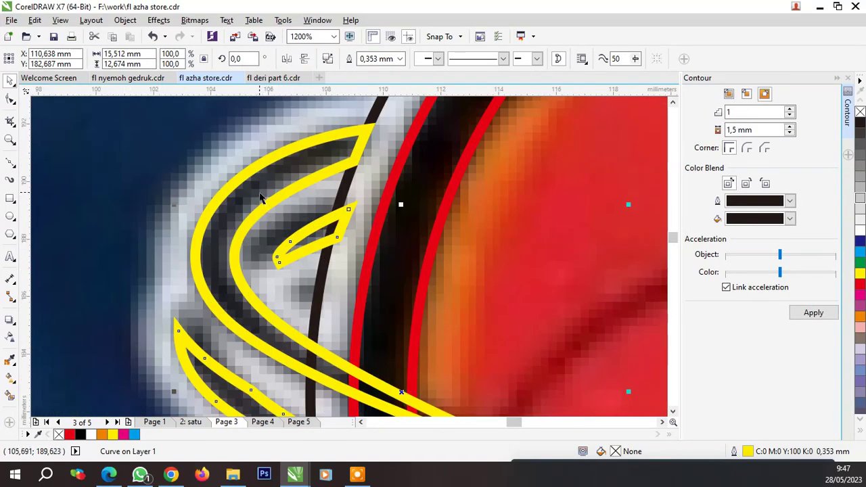
# Group the two left yellow swoosh strokes with Ctrl+G
pyautogui.keyDown('shift'); pyautogui.click(262, 197); pyautogui.keyUp('shift')
pyautogui.scroll(-2, 264, 203)
pyautogui.scroll(-1, 284, 243)
pyautogui.hotkey('ctrl', 'g')
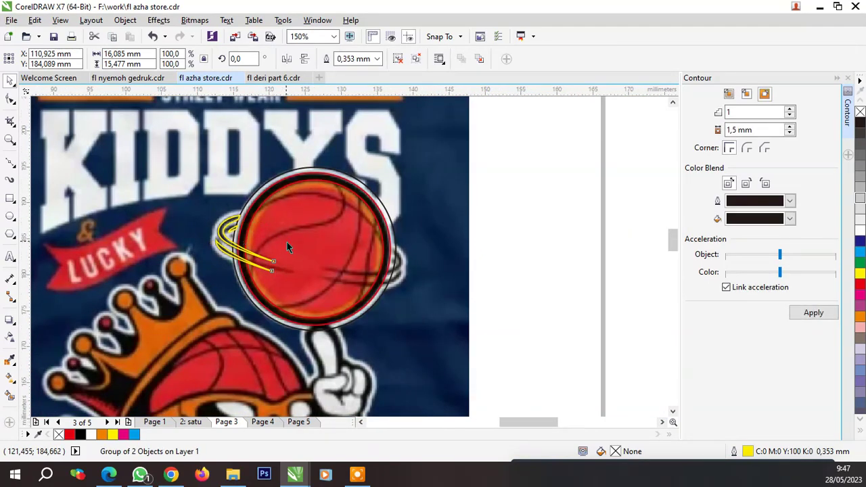
pyautogui.scroll(1, 289, 248)
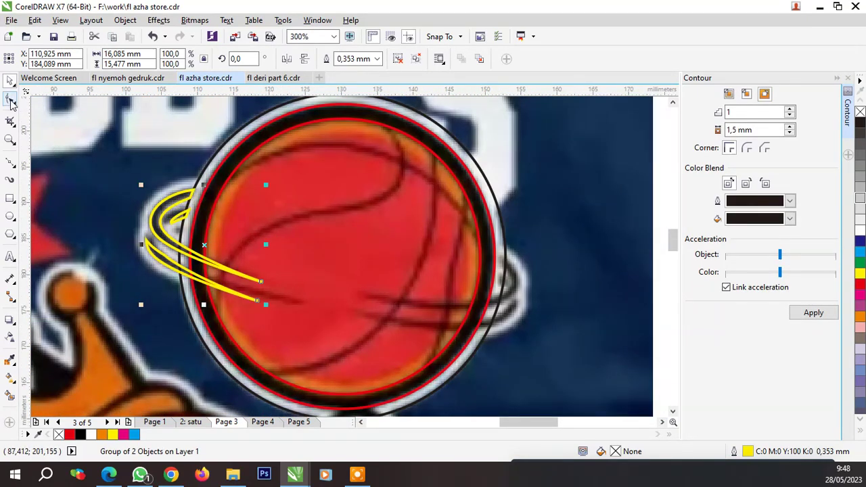
# Stretch the lower yellow stroke's tip across the ball with the Shape tool
pyautogui.click(10, 100)
pyautogui.scroll(1, 284, 310)
pyautogui.click(226, 305)
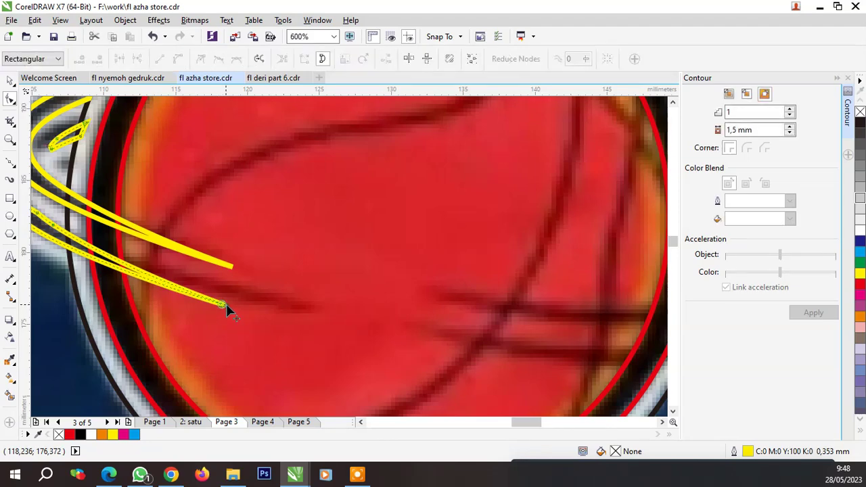
pyautogui.moveTo(226, 306); pyautogui.dragTo(362, 328)
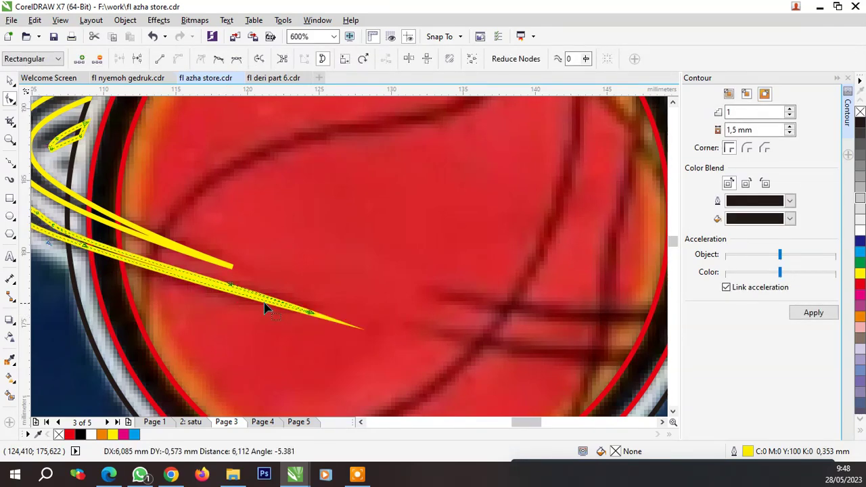
pyautogui.moveTo(244, 290); pyautogui.dragTo(179, 286)
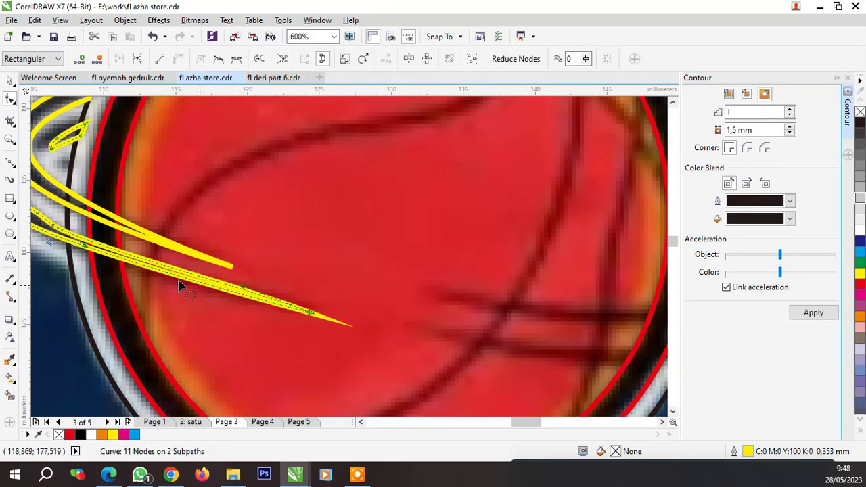
pyautogui.moveTo(306, 317); pyautogui.dragTo(228, 306)
# Refine the lower stroke's edge near the tip and delete an extra node, leaving 9 nodes
pyautogui.scroll(-3, 228, 304)
pyautogui.scroll(3, 228, 304)
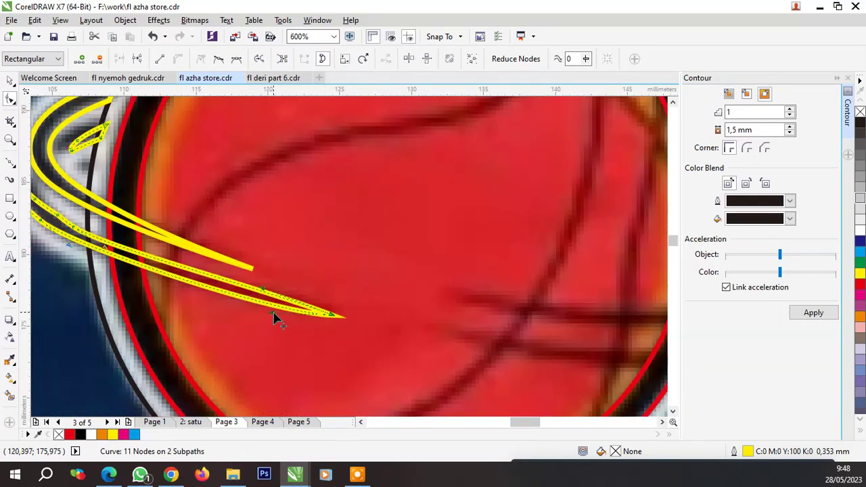
pyautogui.moveTo(276, 318)
pyautogui.mouseDown()
pyautogui.moveTo(248, 293)
pyautogui.moveTo(267, 299)
pyautogui.mouseUp()
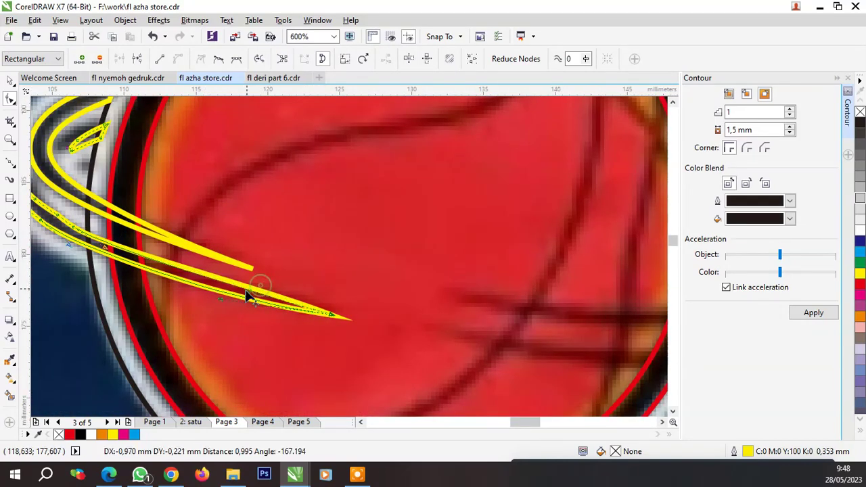
pyautogui.scroll(-3, 267, 300)
pyautogui.scroll(2, 222, 296)
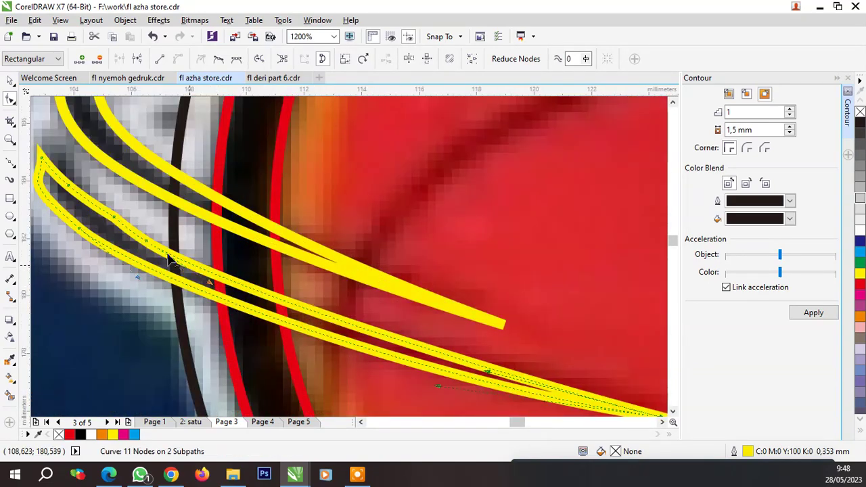
pyautogui.press('Delete')
pyautogui.scroll(-2, 143, 242)
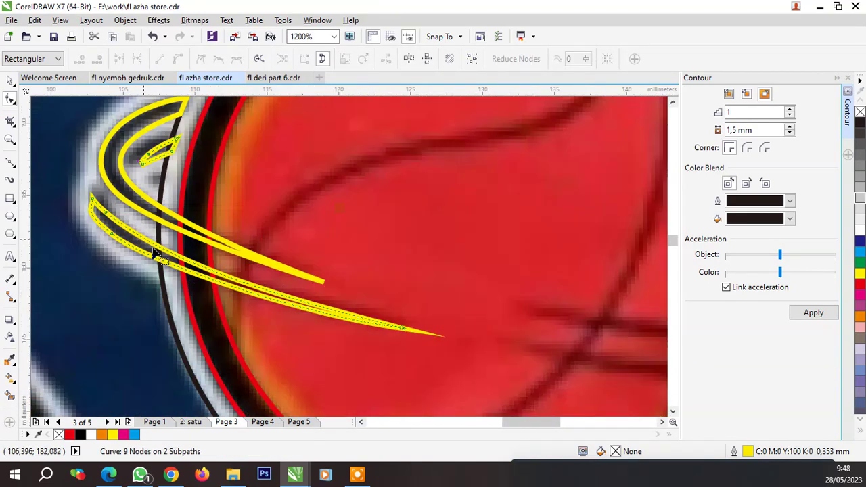
pyautogui.scroll(-2, 139, 231)
pyautogui.press('space')
pyautogui.click(133, 209)
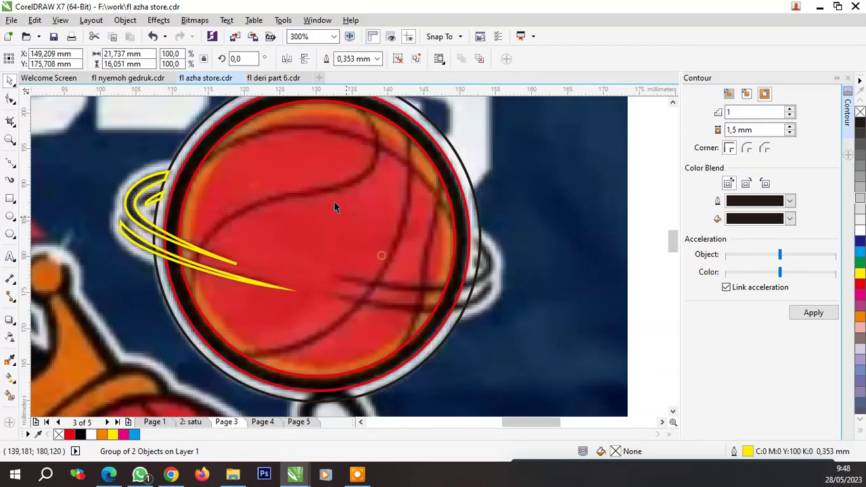
# Place a mirrored copy of the swoosh group on the ball's right, tilted to about 157°
pyautogui.moveTo(132, 203); pyautogui.dragTo(394, 214)
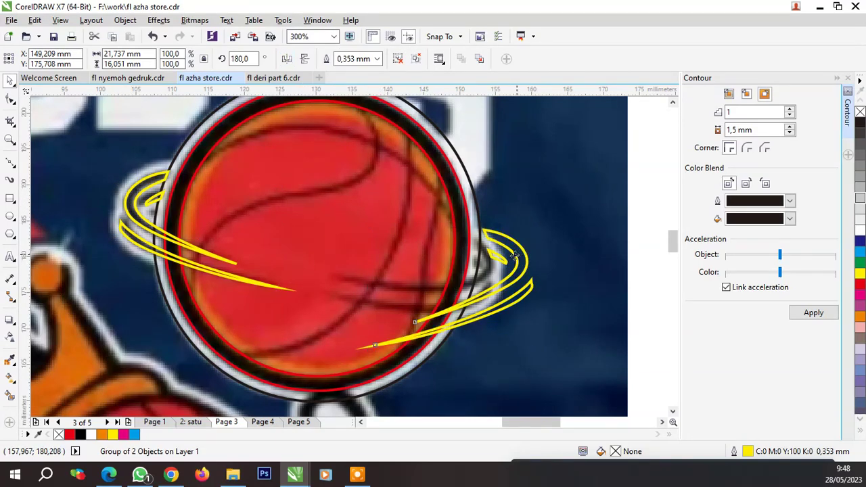
pyautogui.moveTo(514, 254); pyautogui.dragTo(496, 260)
pyautogui.click(501, 257)
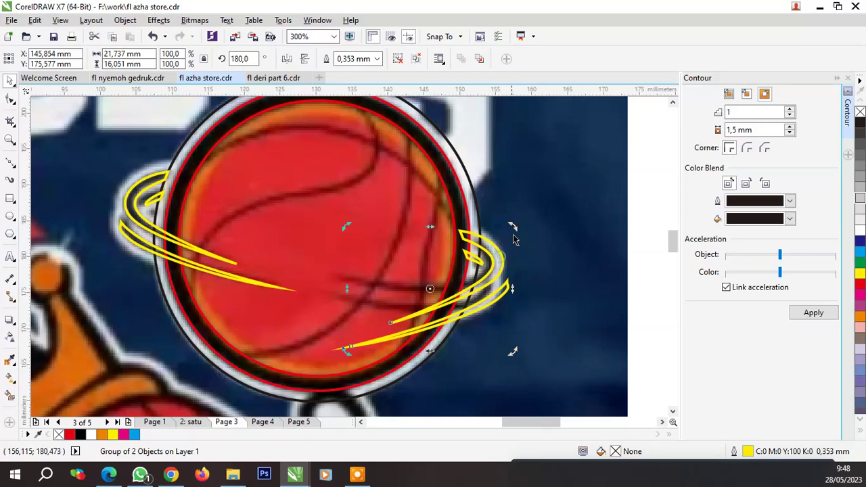
pyautogui.moveTo(512, 227)
pyautogui.mouseDown()
pyautogui.moveTo(519, 265)
pyautogui.moveTo(514, 225)
pyautogui.mouseUp()
pyautogui.scroll(2, 485, 286)
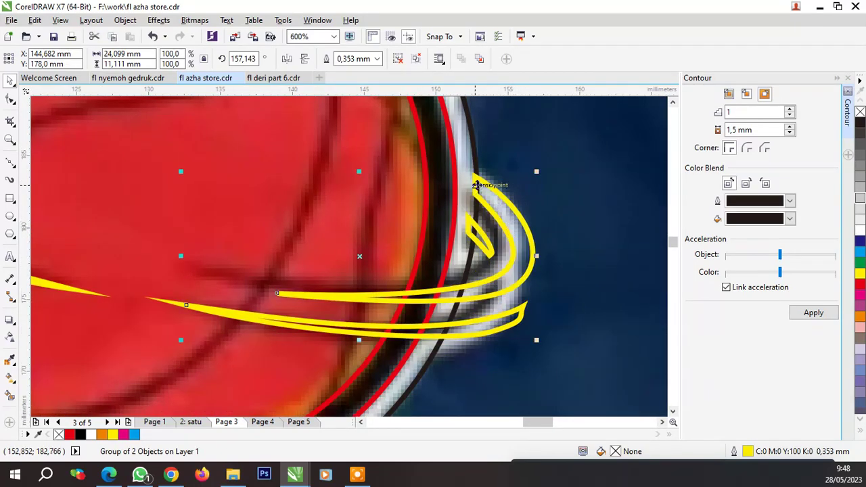
pyautogui.moveTo(476, 178); pyautogui.dragTo(477, 174)
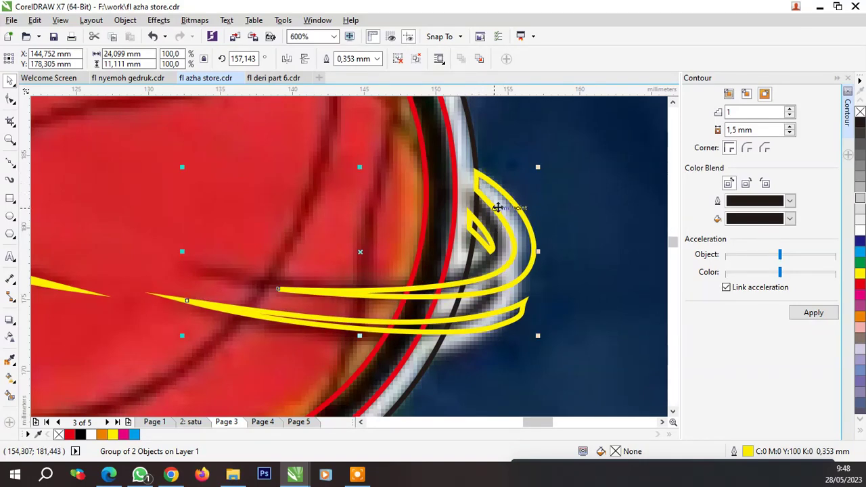
pyautogui.scroll(-2, 506, 263)
pyautogui.scroll(4, 433, 272)
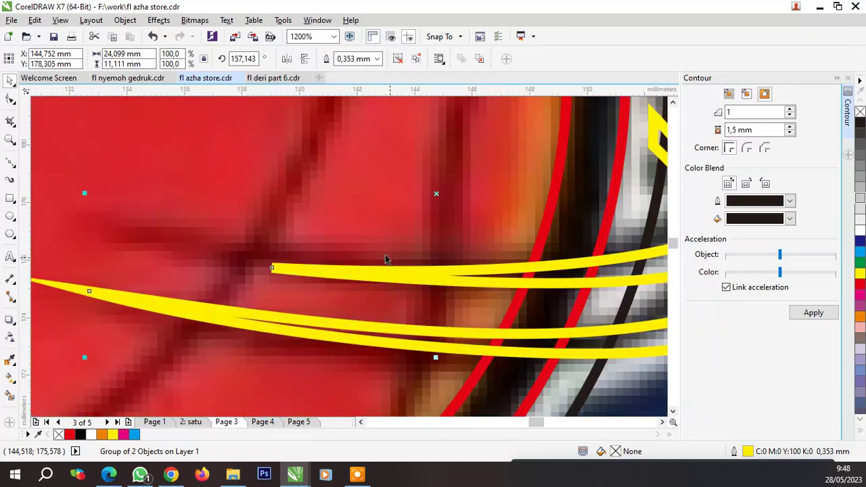
# Lengthen the right swoosh's upper stroke leftward across the ball into a pointed tip
pyautogui.click(10, 100)
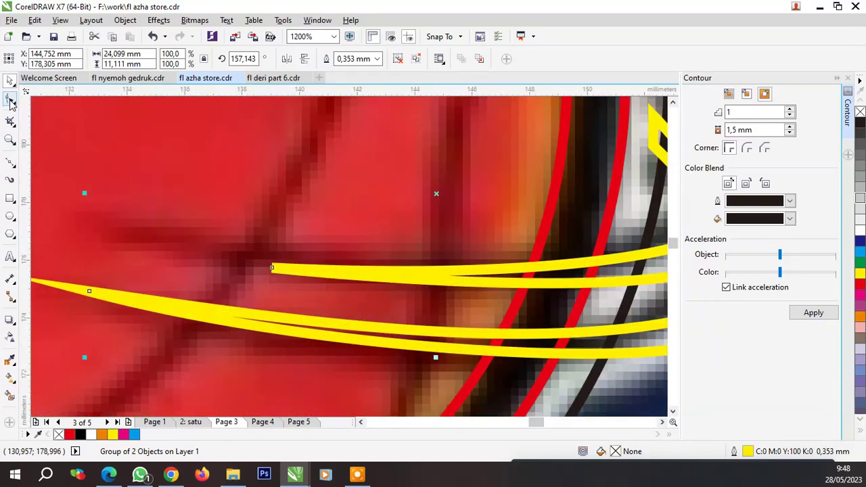
pyautogui.click(275, 271)
pyautogui.moveTo(273, 266); pyautogui.dragTo(107, 237)
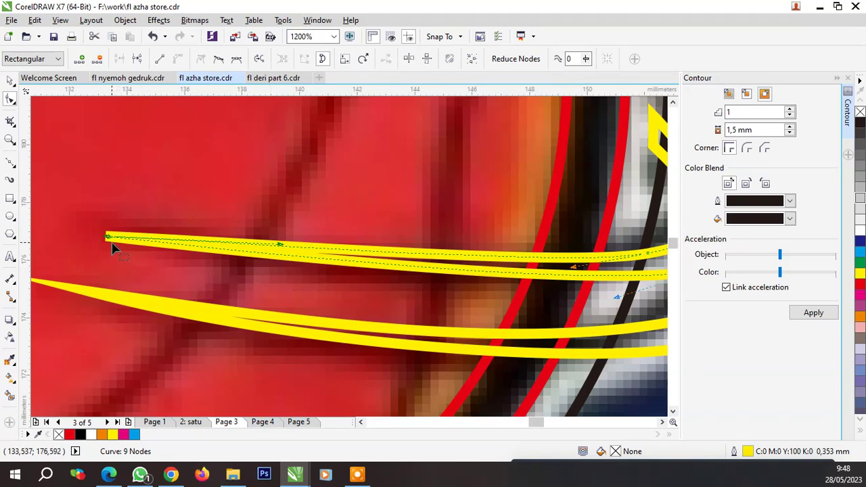
pyautogui.scroll(-4, 203, 267)
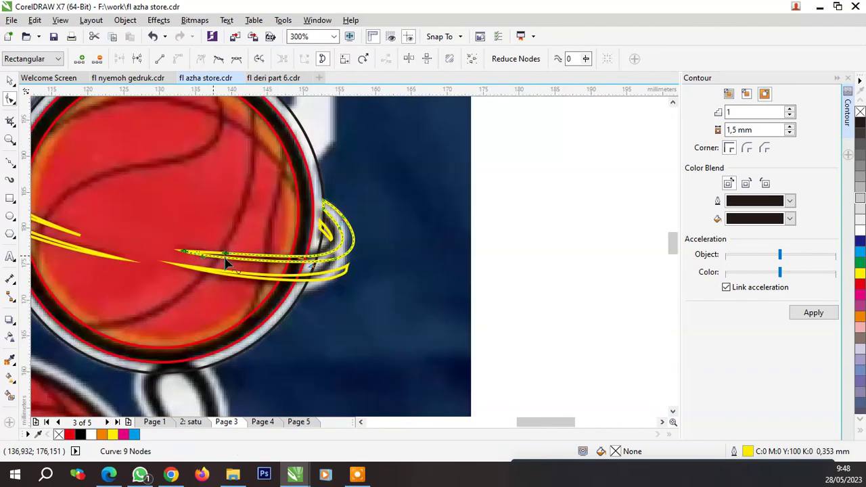
pyautogui.scroll(4, 225, 266)
pyautogui.moveTo(271, 236); pyautogui.dragTo(295, 239)
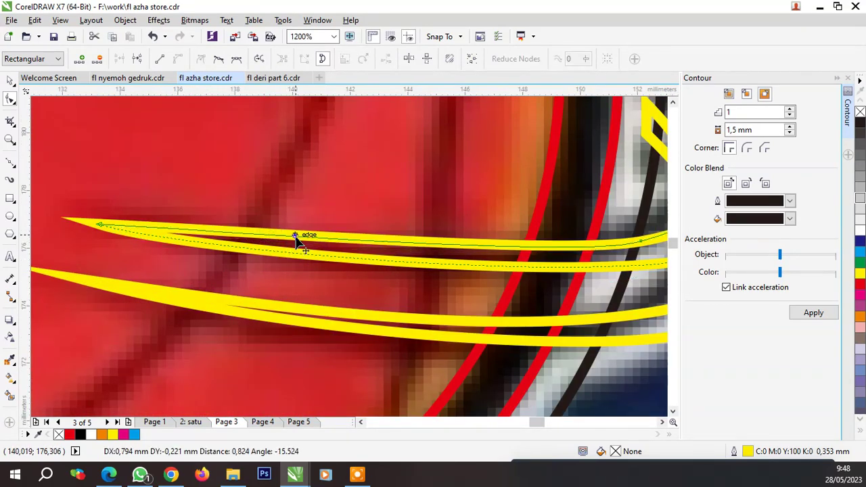
pyautogui.scroll(-4, 318, 260)
pyautogui.scroll(-4, 512, 294)
pyautogui.press('space')
# Zoom out to review both yellow swooshes around the basketball
pyautogui.press('Escape')
pyautogui.scroll(-4, 515, 291)
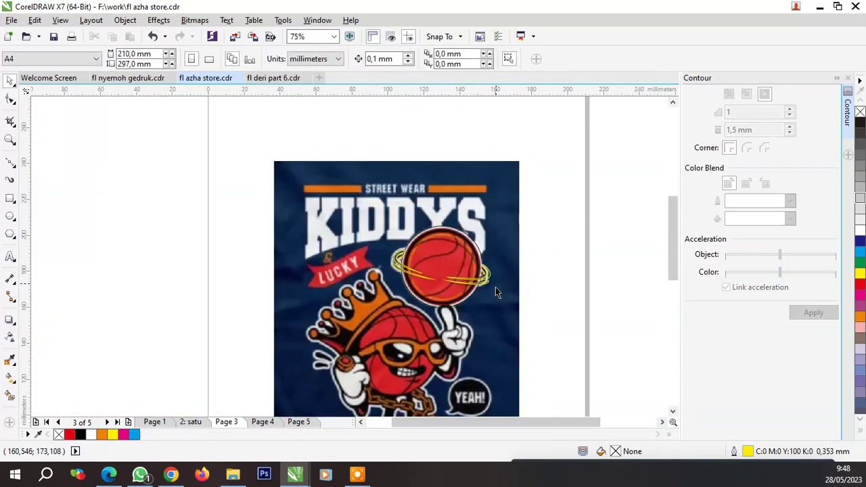
pyautogui.scroll(4, 512, 314)
pyautogui.scroll(-2, 380, 243)
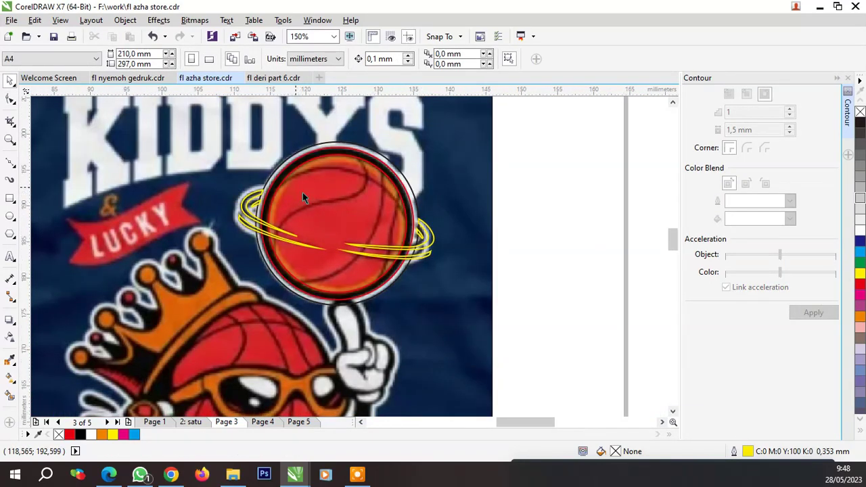
pyautogui.scroll(2, 306, 206)
pyautogui.click(10, 163)
pyautogui.scroll(-2, 247, 182)
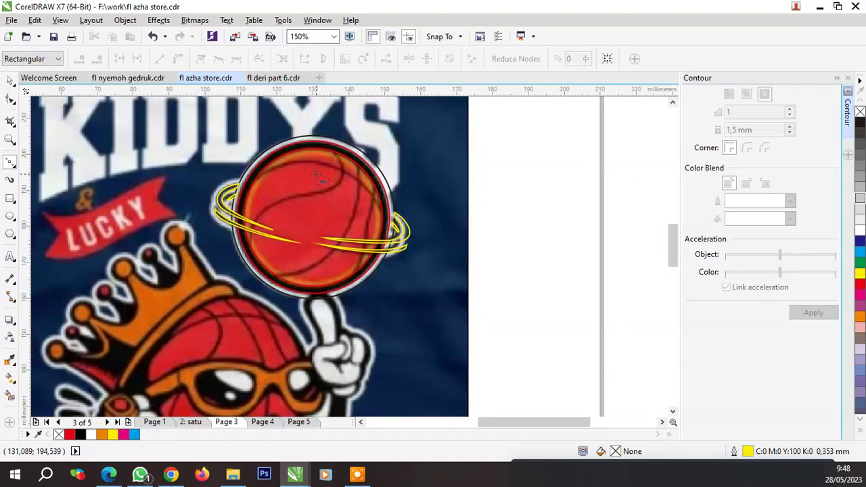
pyautogui.scroll(-2, 319, 175)
pyautogui.scroll(1, 322, 177)
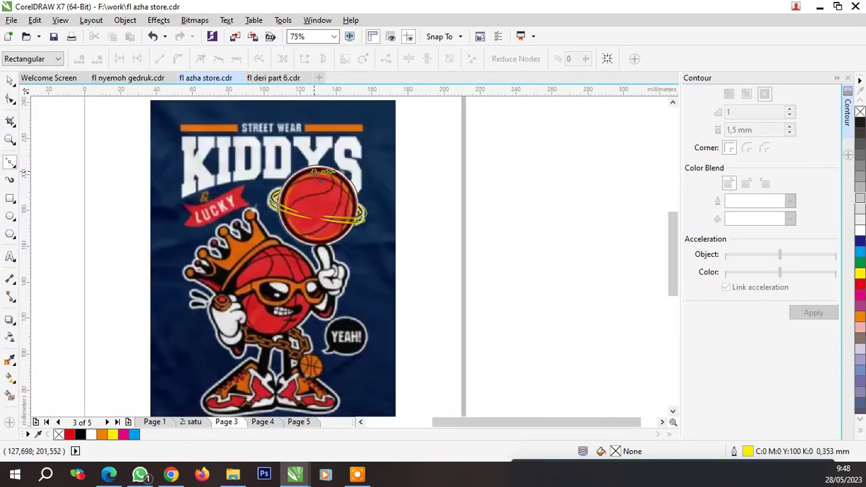
pyautogui.scroll(3, 318, 174)
pyautogui.scroll(-1, 318, 173)
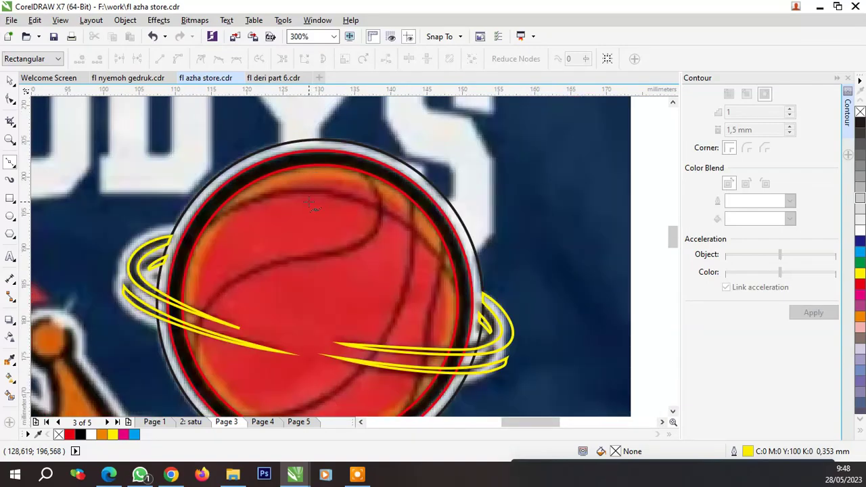
pyautogui.scroll(-1, 313, 206)
pyautogui.scroll(1, 351, 195)
# Make a copy of the red circle scaled to about 93% inside the ball
pyautogui.press('space')
pyautogui.click(352, 194)
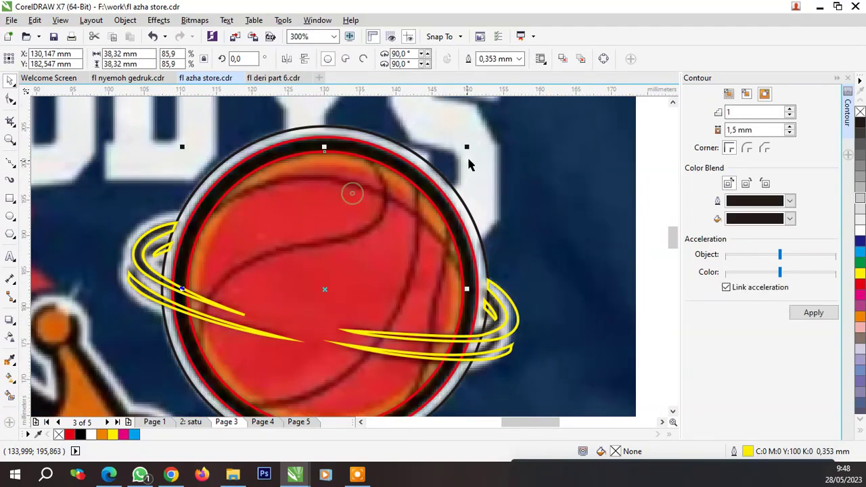
pyautogui.moveTo(467, 147); pyautogui.dragTo(466, 160)
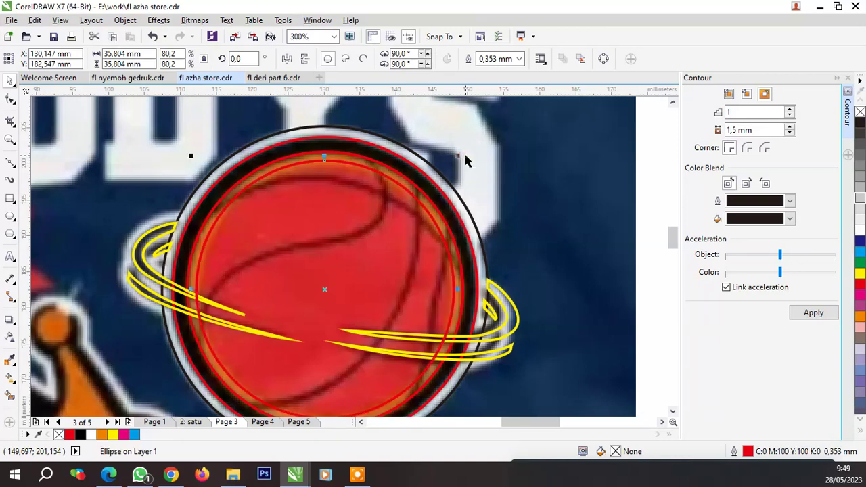
pyautogui.click(10, 164)
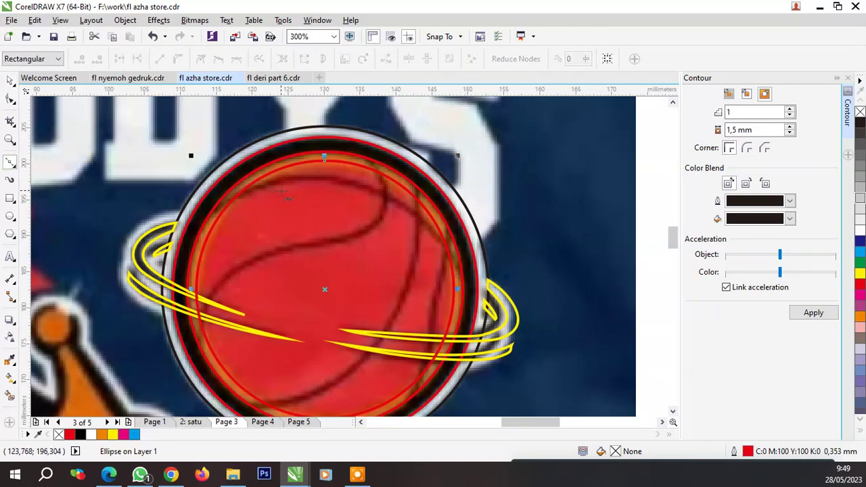
pyautogui.press('space')
# Bring both yellow swoosh groups to the front of the layer, in front of the ball
pyautogui.click(506, 311)
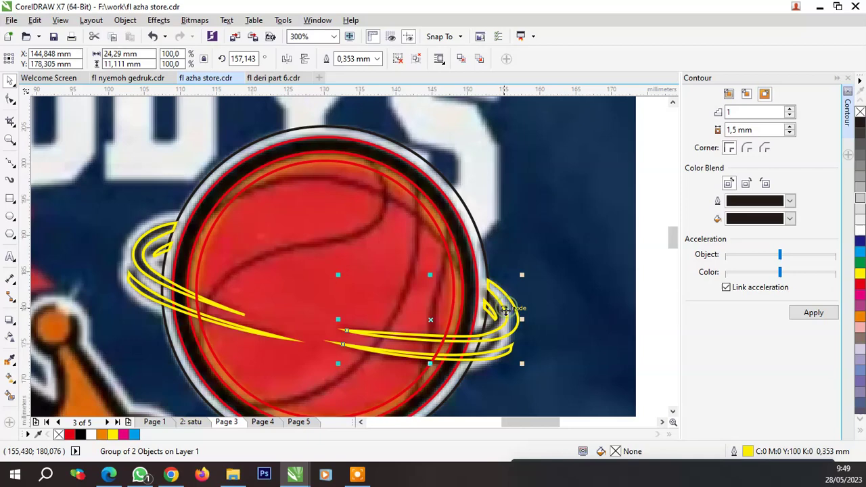
pyautogui.keyDown('shift'); pyautogui.click(165, 267); pyautogui.keyUp('shift')
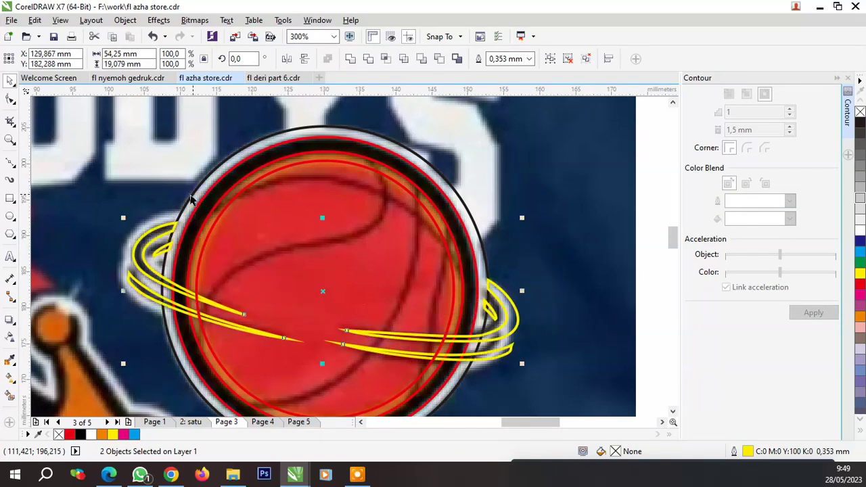
pyautogui.rightClick(158, 228)
pyautogui.moveTo(203, 333)
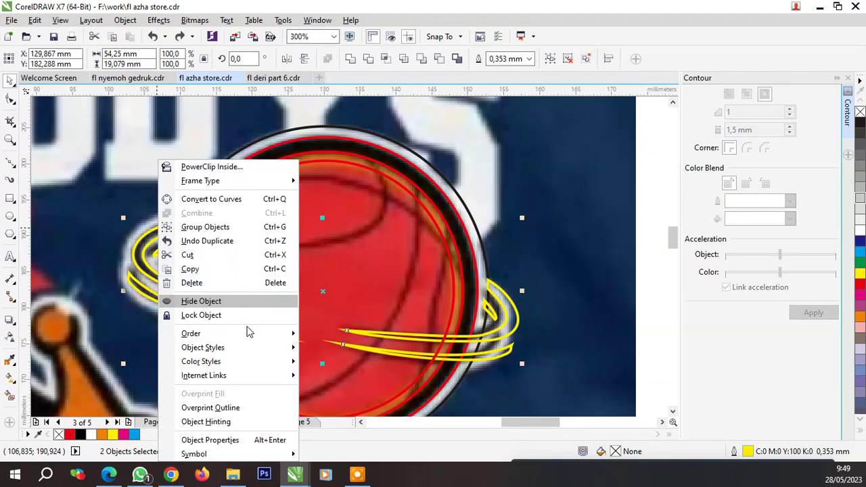
pyautogui.click(334, 362)
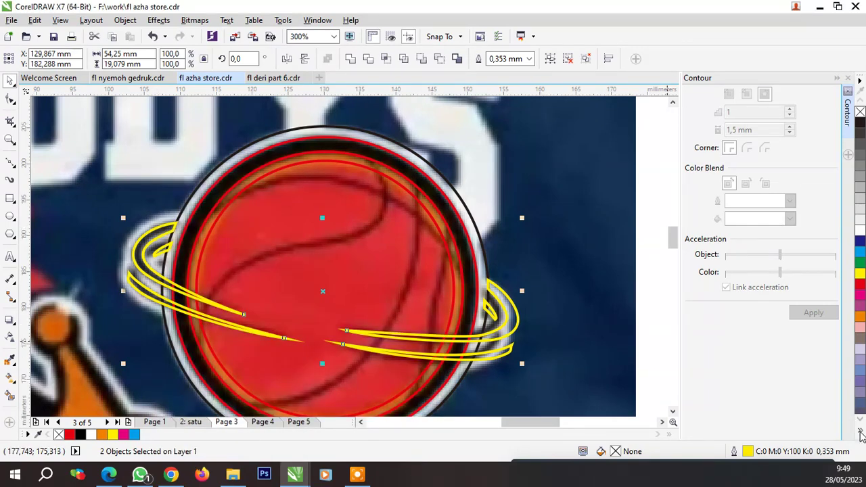
pyautogui.click(860, 431)
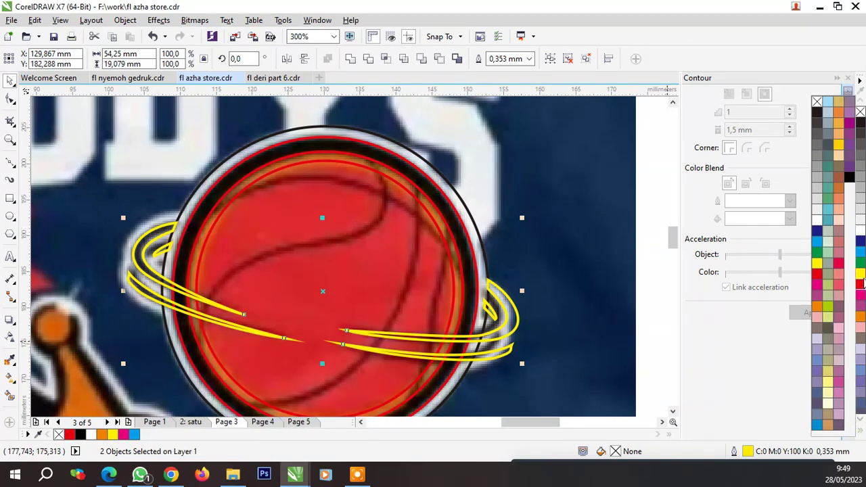
pyautogui.click(578, 204)
pyautogui.click(275, 201)
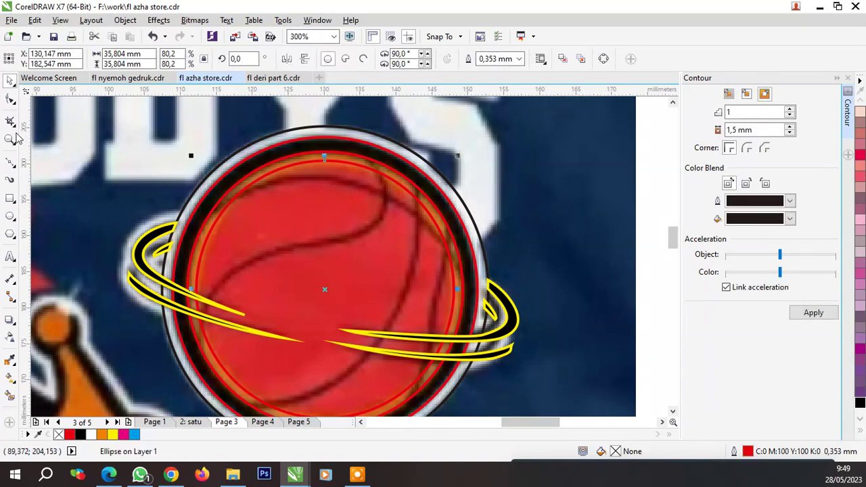
# Draw a Bezier curve across the top of the basketball
pyautogui.click(10, 166)
pyautogui.scroll(2, 227, 205)
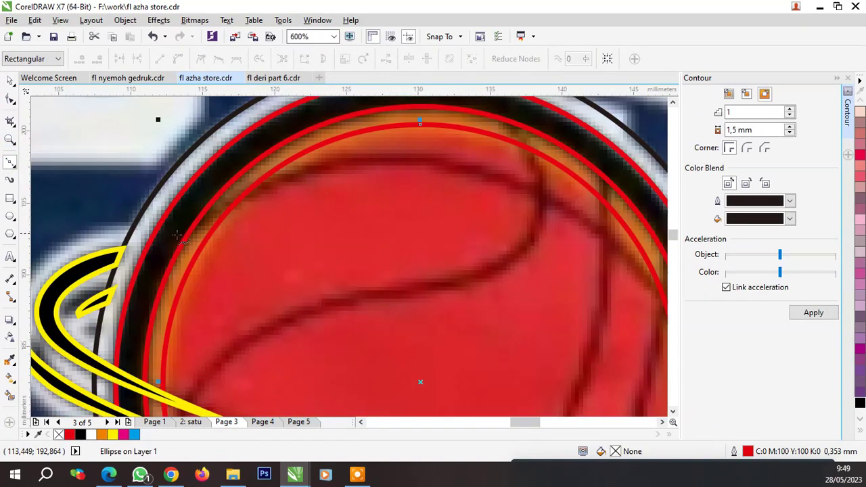
pyautogui.scroll(-2, 178, 235)
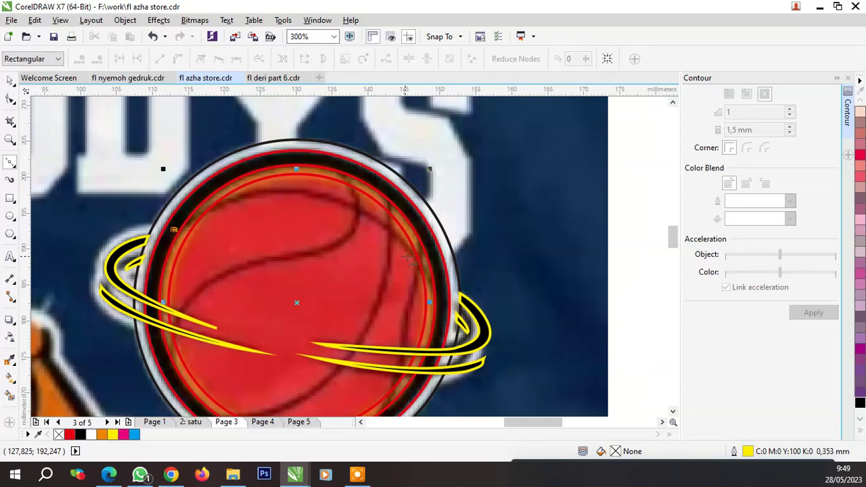
pyautogui.moveTo(450, 303)
pyautogui.mouseDown()
pyautogui.moveTo(546, 372)
pyautogui.moveTo(545, 383)
pyautogui.mouseUp()
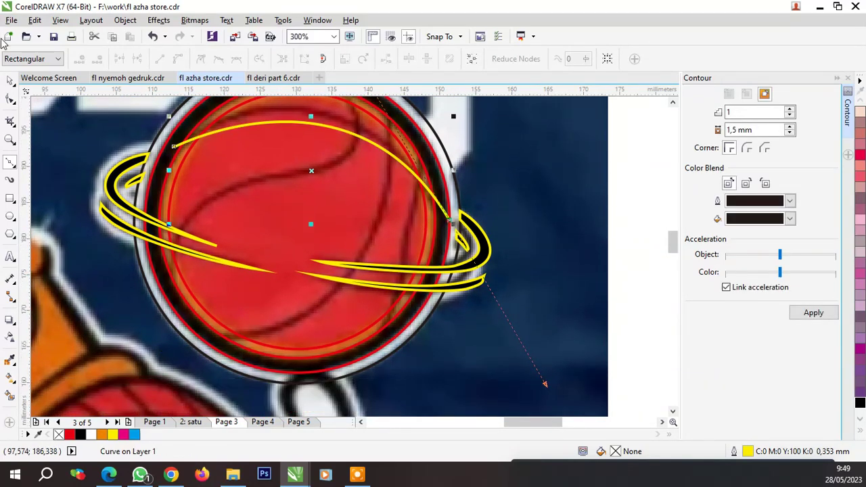
# Move the seam curve's start point up and to the right
pyautogui.click(10, 99)
pyautogui.scroll(-2, 215, 189)
pyautogui.scroll(2, 202, 188)
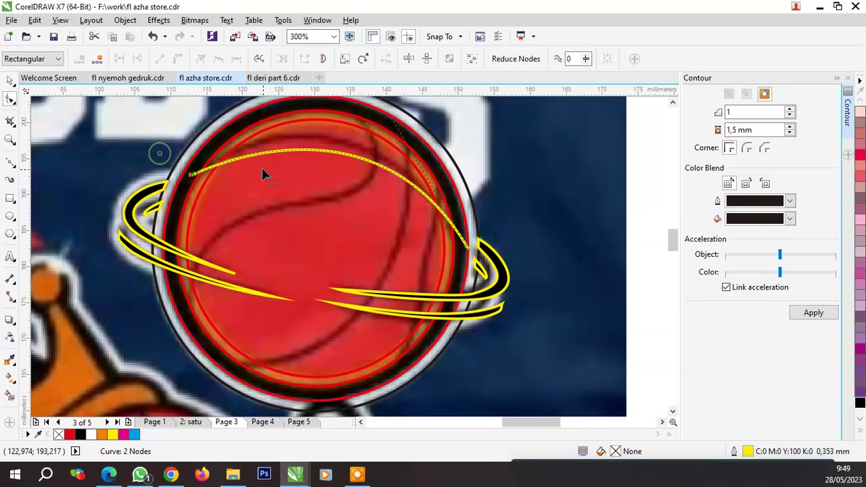
pyautogui.moveTo(199, 176); pyautogui.dragTo(209, 166)
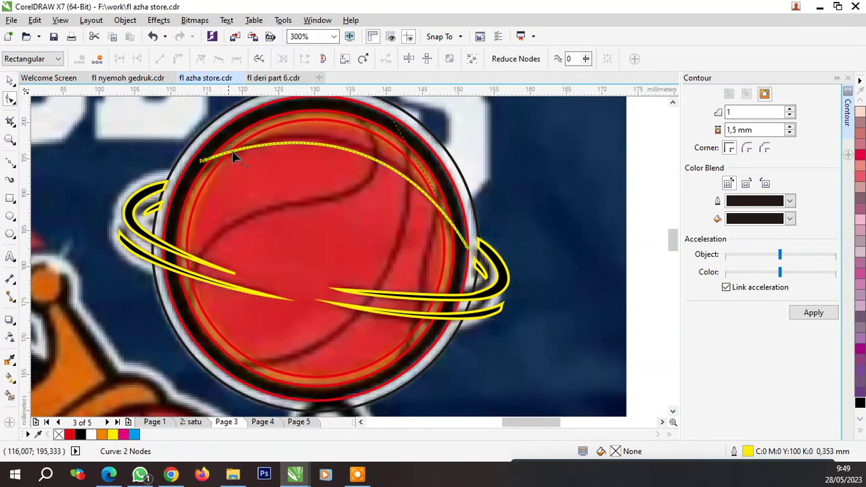
pyautogui.scroll(-2, 280, 184)
pyautogui.scroll(3, 315, 169)
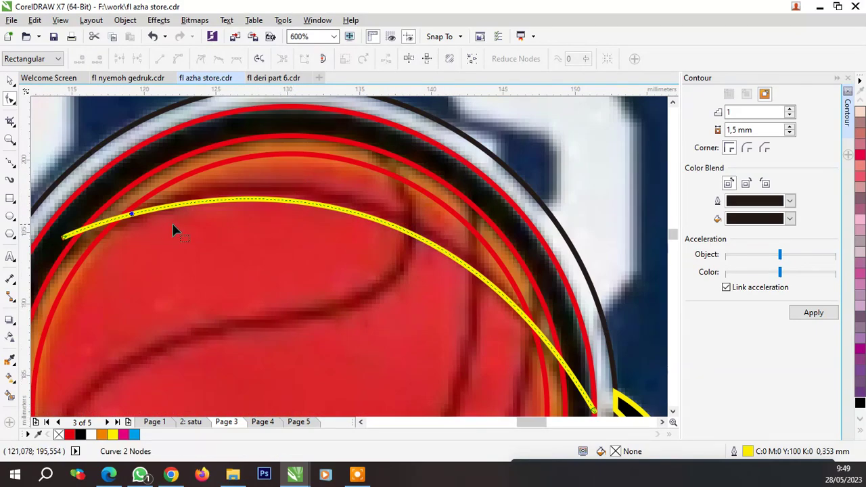
# Pull the seam's left end onto the rim and bend the curve to follow the ball
pyautogui.moveTo(67, 245); pyautogui.dragTo(64, 251)
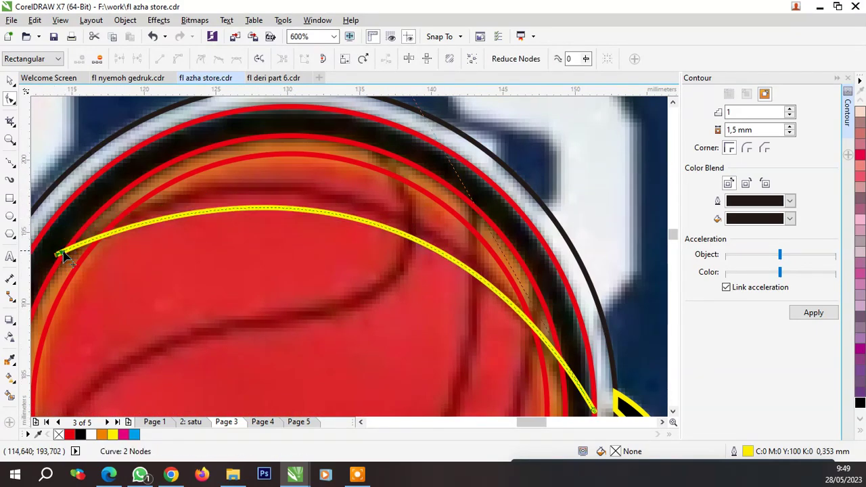
pyautogui.moveTo(145, 226)
pyautogui.mouseDown()
pyautogui.moveTo(152, 211)
pyautogui.moveTo(55, 251)
pyautogui.mouseUp()
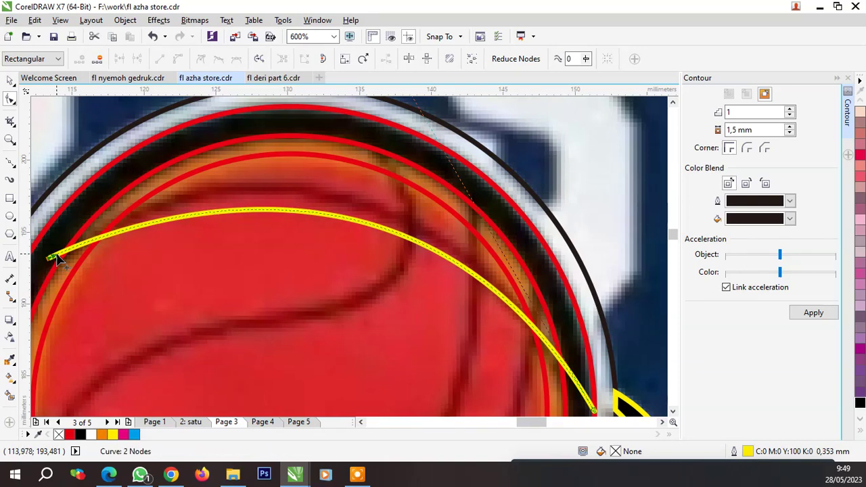
pyautogui.moveTo(139, 222)
pyautogui.mouseDown()
pyautogui.moveTo(190, 190)
pyautogui.moveTo(140, 207)
pyautogui.mouseUp()
pyautogui.scroll(-2, 140, 207)
pyautogui.press('space')
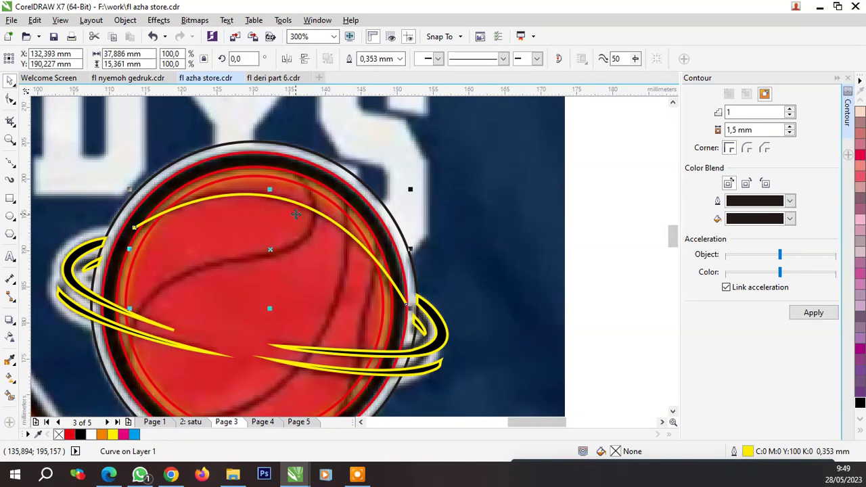
pyautogui.scroll(-1, 369, 264)
pyautogui.scroll(1, 264, 271)
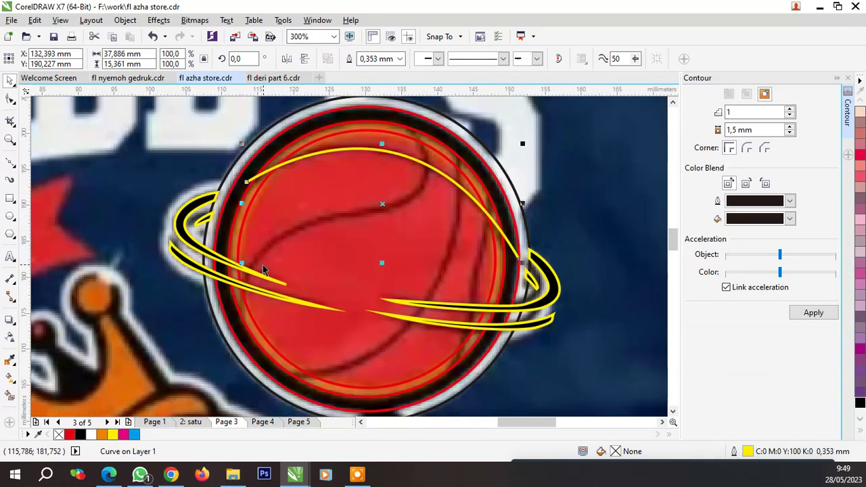
pyautogui.click(10, 164)
pyautogui.scroll(2, 242, 308)
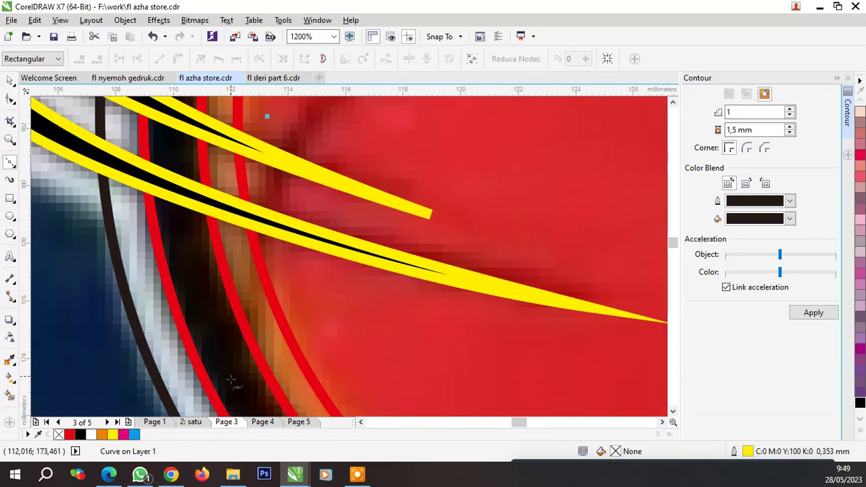
pyautogui.scroll(-3, 232, 384)
pyautogui.scroll(1, 336, 309)
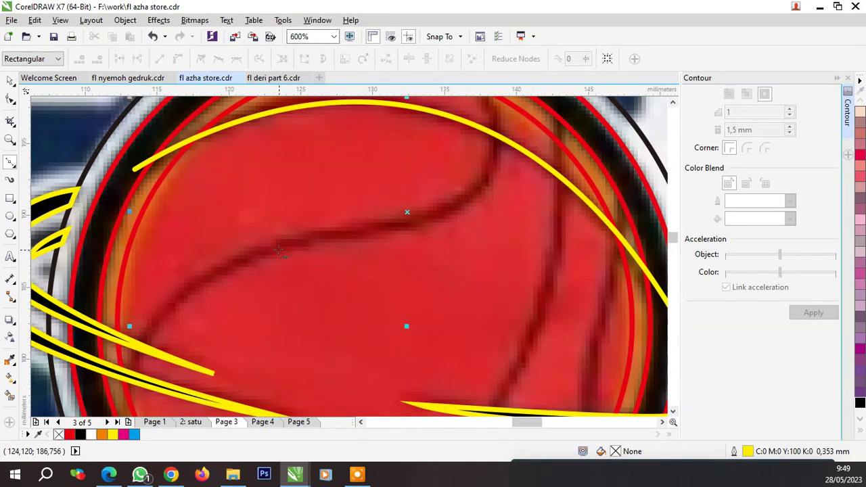
# Draw a second Bezier seam curve reaching up to the ball's top edge
pyautogui.moveTo(279, 251); pyautogui.dragTo(462, 209)
pyautogui.scroll(-1, 440, 255)
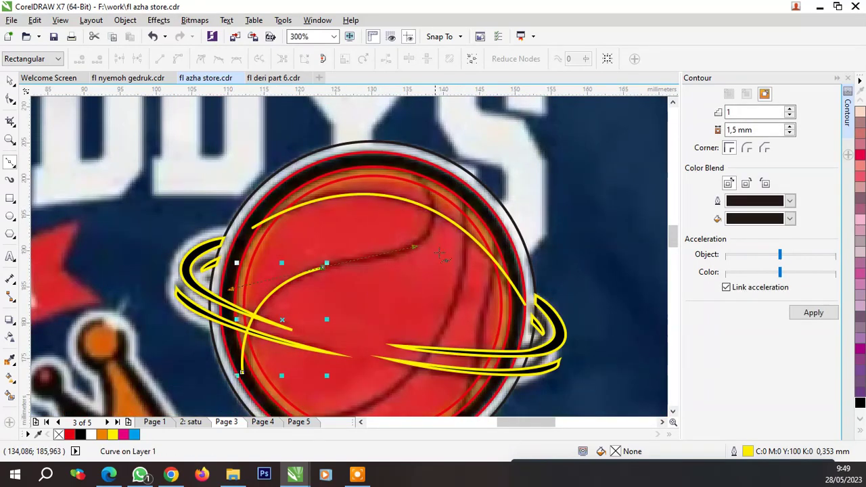
pyautogui.scroll(1, 432, 160)
pyautogui.scroll(-1, 423, 290)
pyautogui.moveTo(399, 220); pyautogui.dragTo(326, 134)
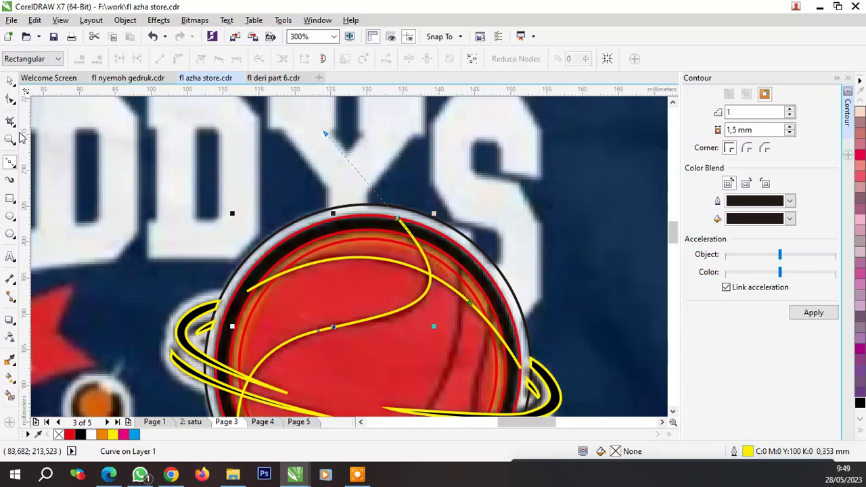
# Add and bend a node on the new seam curve, then delete it again
pyautogui.click(10, 99)
pyautogui.scroll(1, 410, 311)
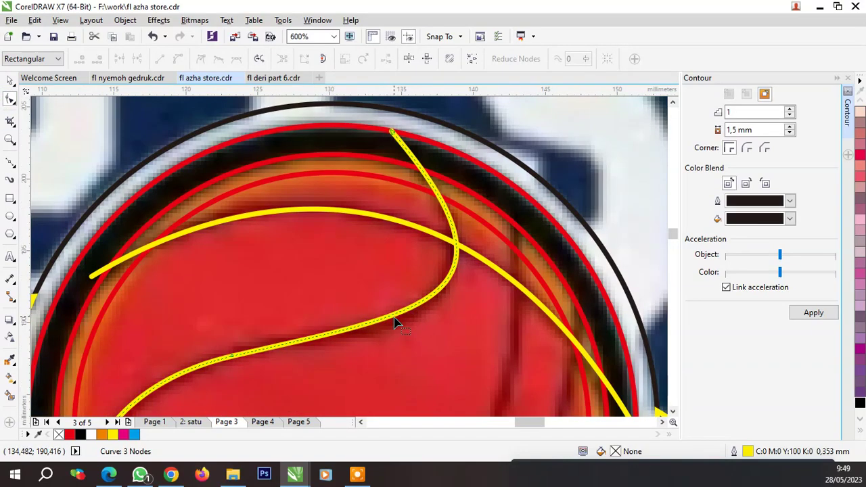
pyautogui.doubleClick(386, 333)
pyautogui.moveTo(386, 332); pyautogui.dragTo(421, 307)
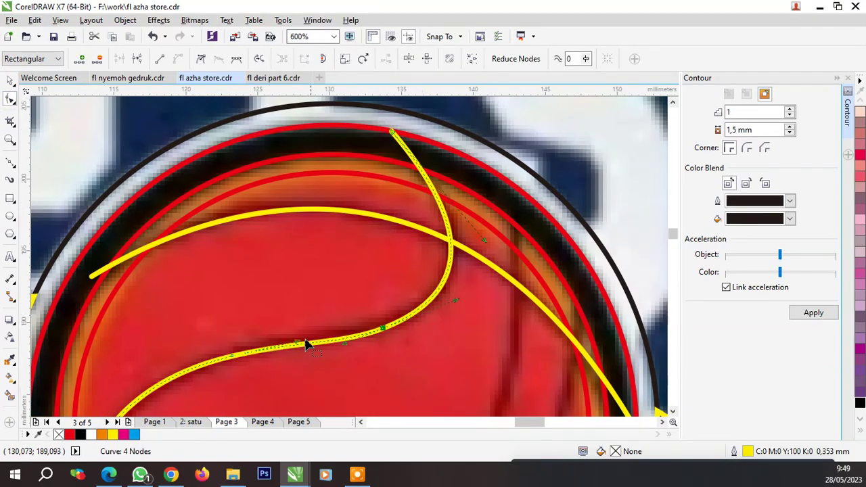
pyautogui.scroll(-1, 291, 304)
pyautogui.scroll(1, 291, 304)
pyautogui.press('Delete')
pyautogui.scroll(-1, 283, 233)
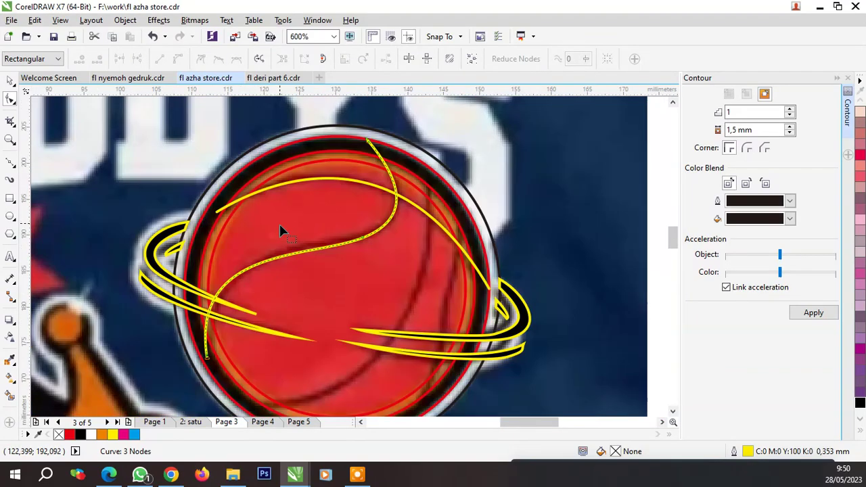
pyautogui.scroll(1, 251, 291)
# Bend the curve along the dark seam and set its lower end on the ball's rim
pyautogui.doubleClick(269, 251)
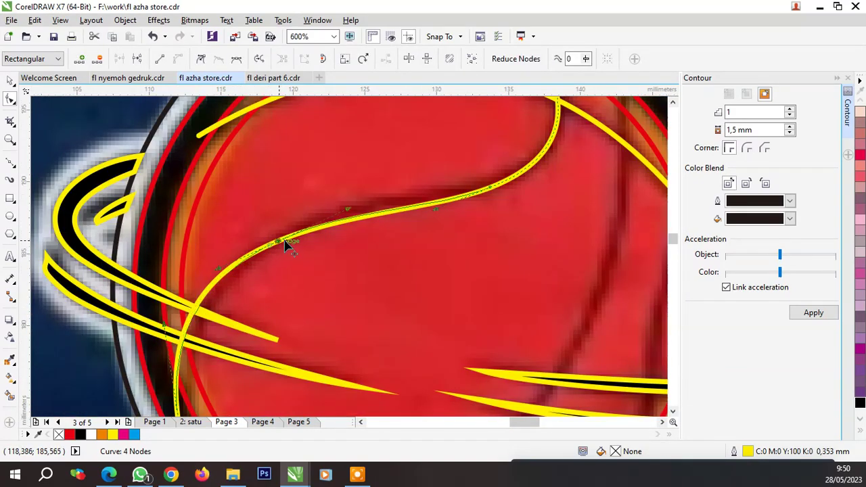
pyautogui.moveTo(269, 251); pyautogui.dragTo(296, 238)
pyautogui.scroll(-1, 241, 306)
pyautogui.scroll(2, 240, 306)
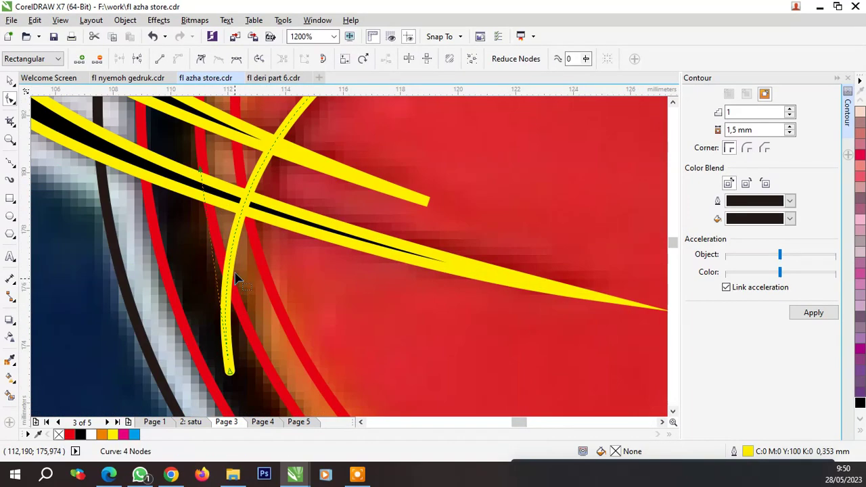
pyautogui.moveTo(199, 174); pyautogui.dragTo(217, 260)
pyautogui.scroll(-2, 217, 261)
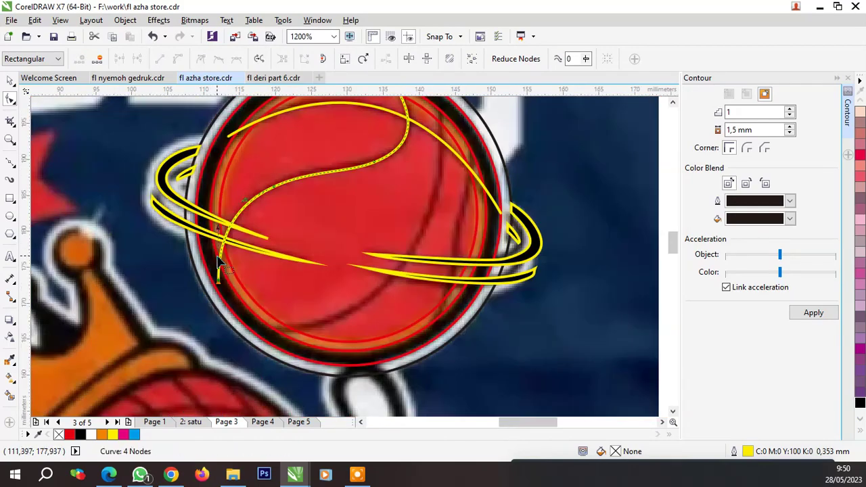
pyautogui.scroll(-2, 332, 264)
pyautogui.scroll(2, 347, 242)
pyautogui.press('space')
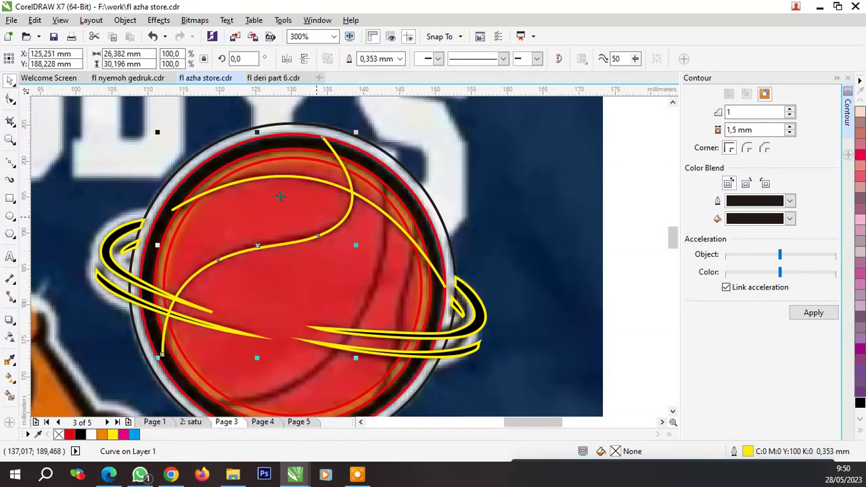
# Try another node near the seam curve's top, then undo it
pyautogui.click(12, 100)
pyautogui.scroll(2, 334, 261)
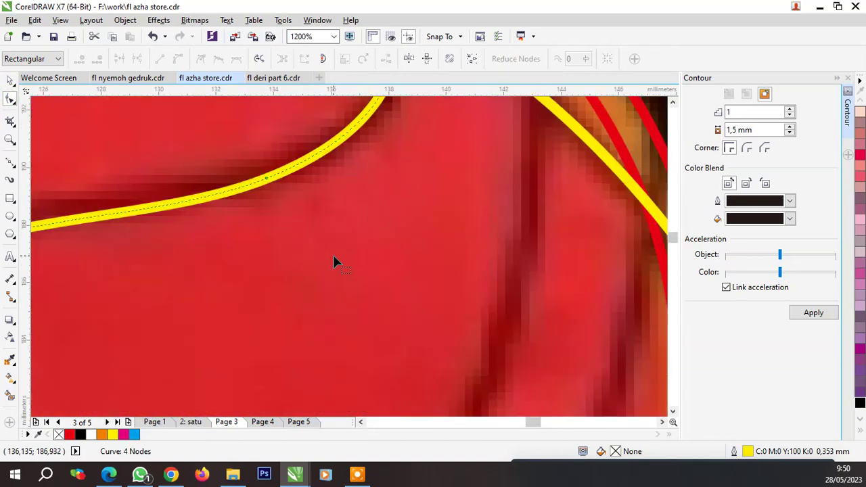
pyautogui.doubleClick(360, 130)
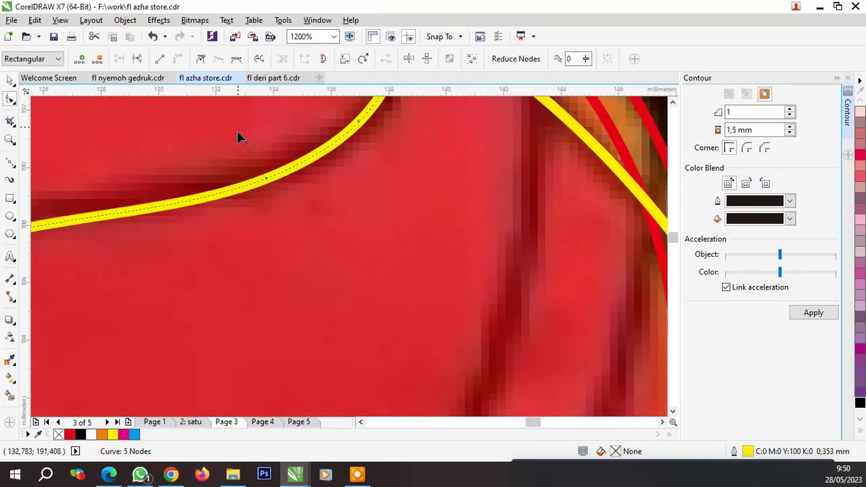
pyautogui.hotkey('ctrl', 'z')
pyautogui.scroll(-2, 323, 251)
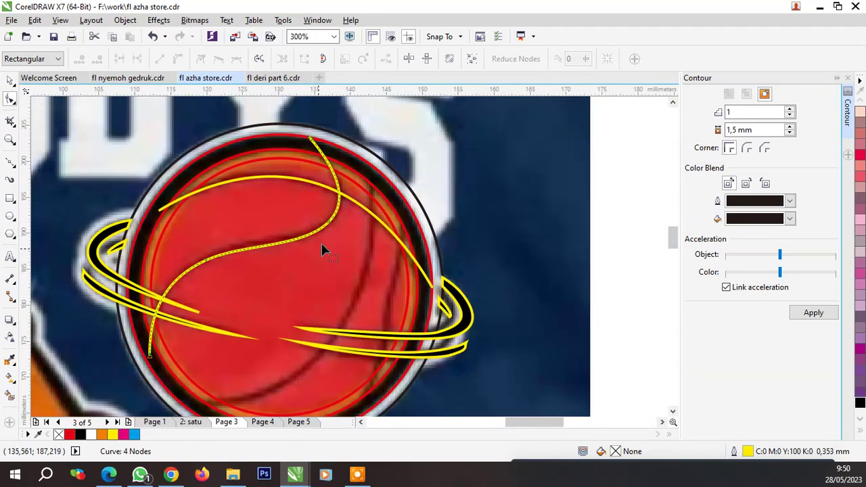
pyautogui.click(10, 161)
pyautogui.scroll(1, 345, 261)
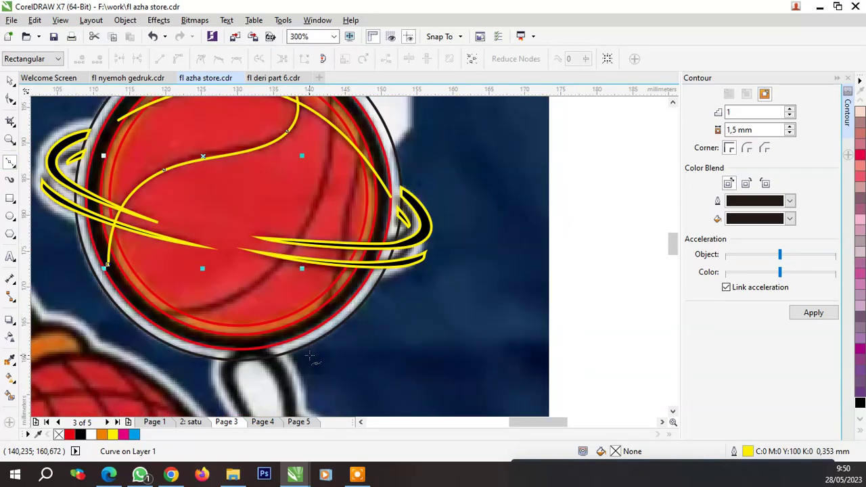
# Draw two new Bezier seam curves across the ball's right side and bottom
pyautogui.click(310, 356)
pyautogui.scroll(-1, 309, 355)
pyautogui.scroll(2, 313, 346)
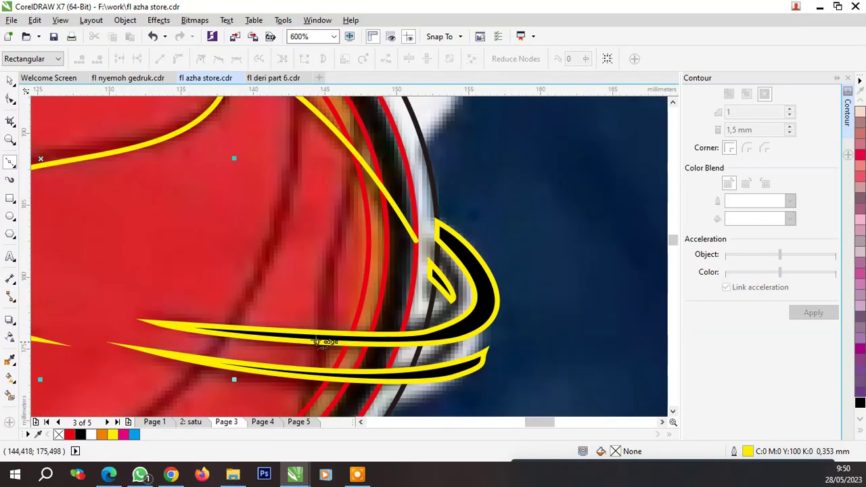
pyautogui.click(332, 315)
pyautogui.scroll(-1, 339, 287)
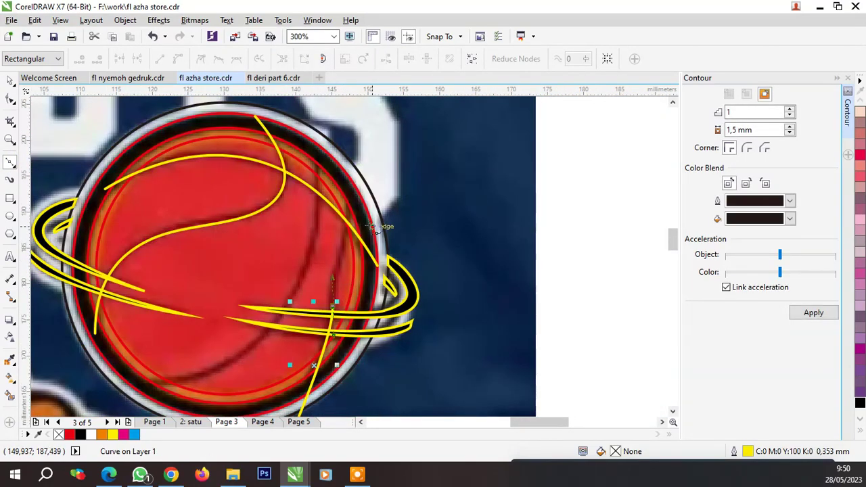
pyautogui.click(352, 154)
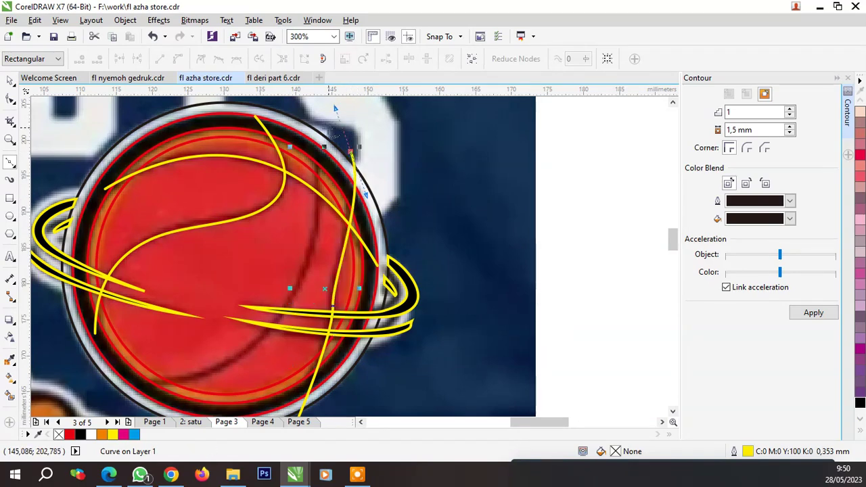
pyautogui.scroll(-1, 335, 169)
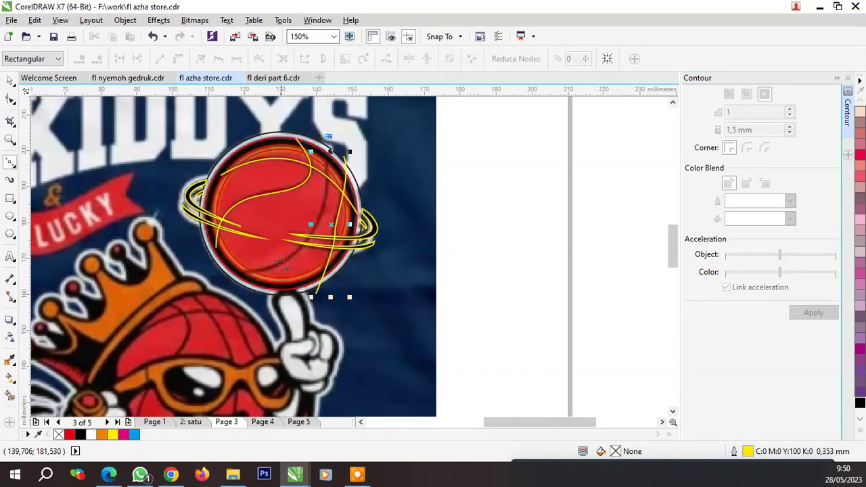
pyautogui.click(249, 277)
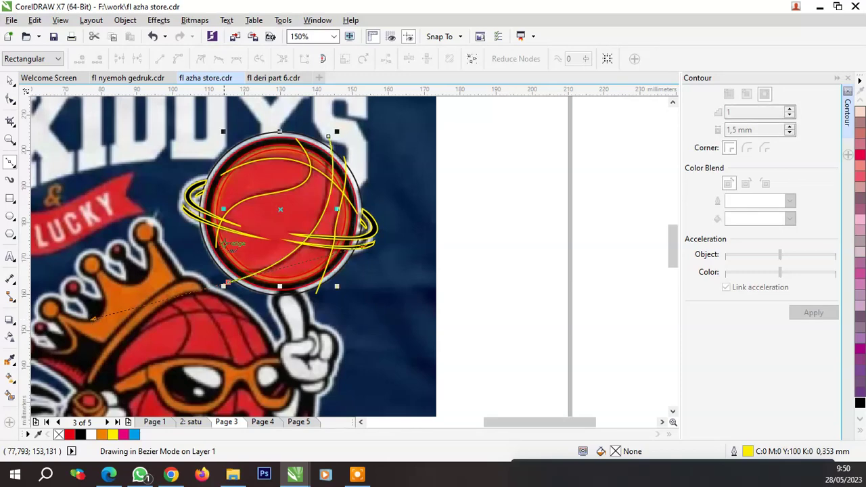
pyautogui.press('Escape')
# Bend the new curve to bow across the ball and nudge its top end, then select the seam curves
pyautogui.click(10, 99)
pyautogui.scroll(1, 244, 296)
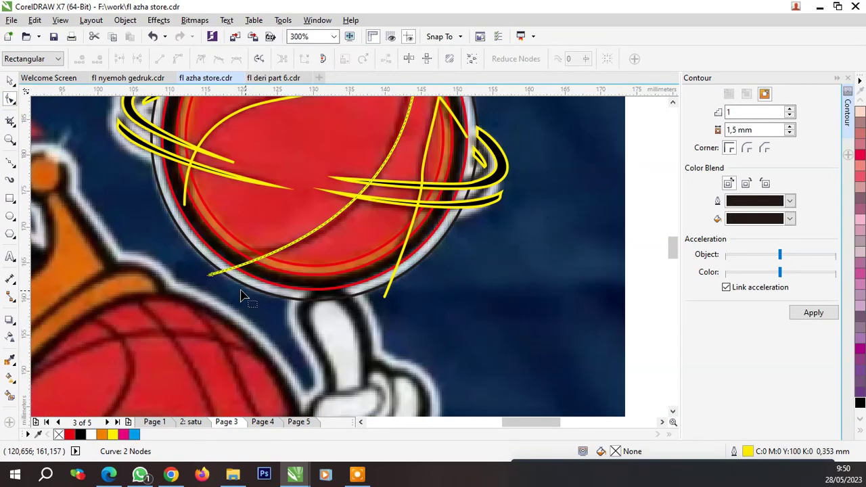
pyautogui.moveTo(211, 277); pyautogui.dragTo(201, 270)
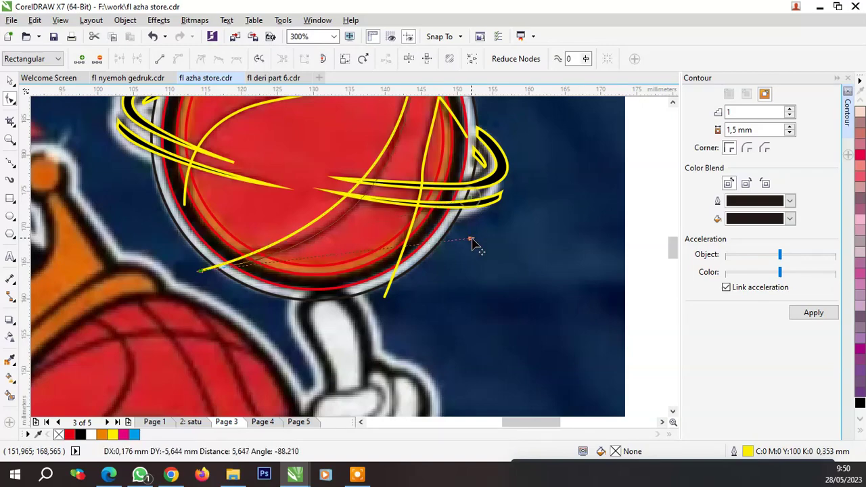
pyautogui.scroll(-2, 419, 127)
pyautogui.scroll(1, 433, 137)
pyautogui.scroll(2, 433, 138)
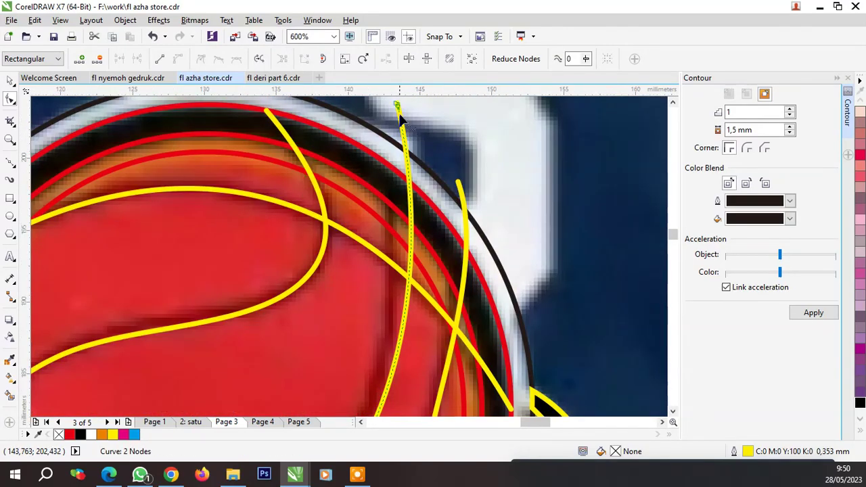
pyautogui.moveTo(398, 107); pyautogui.dragTo(377, 110)
pyautogui.scroll(-1, 433, 271)
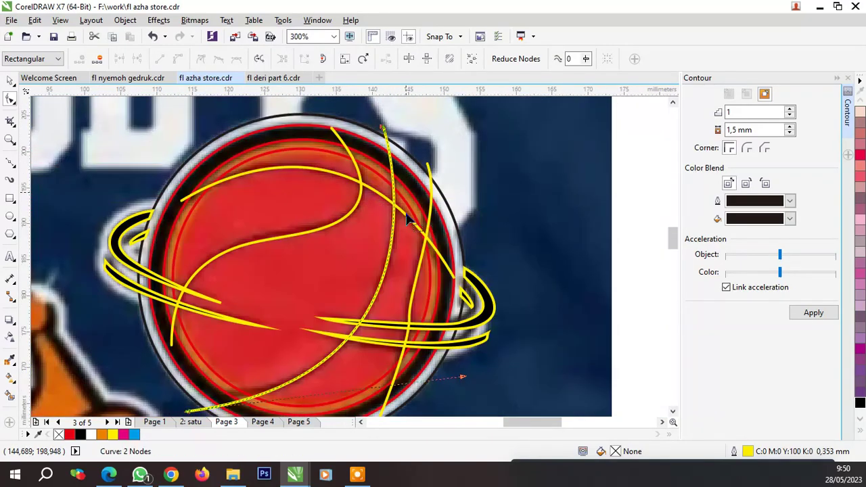
pyautogui.press('space')
pyautogui.keyDown('shift'); pyautogui.click(429, 169); pyautogui.keyUp('shift')
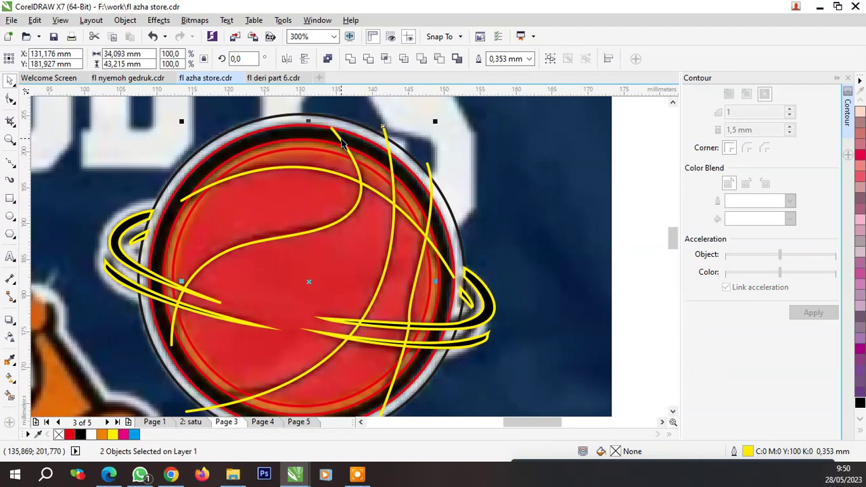
# Select all four seam curves and set their outline width to 0.75 mm
pyautogui.keyDown('shift'); pyautogui.click(312, 168); pyautogui.keyUp('shift')
pyautogui.moveTo(312, 168); pyautogui.dragTo(377, 168)
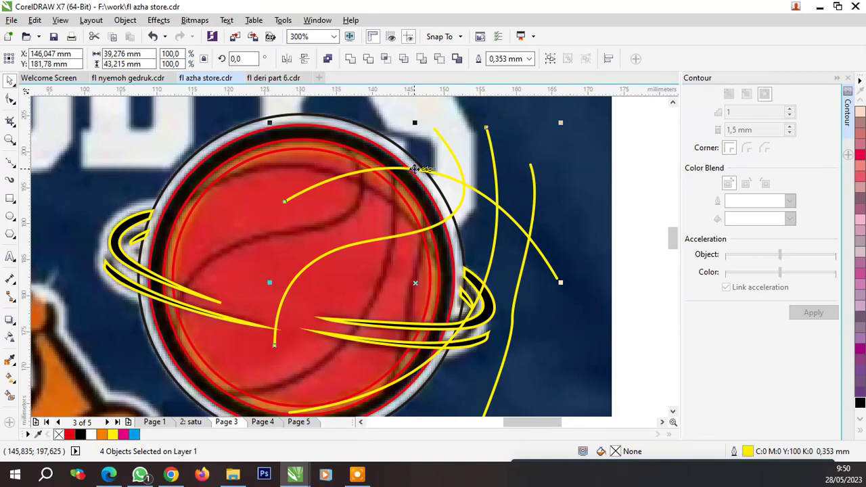
pyautogui.hotkey('ctrl', 'z')
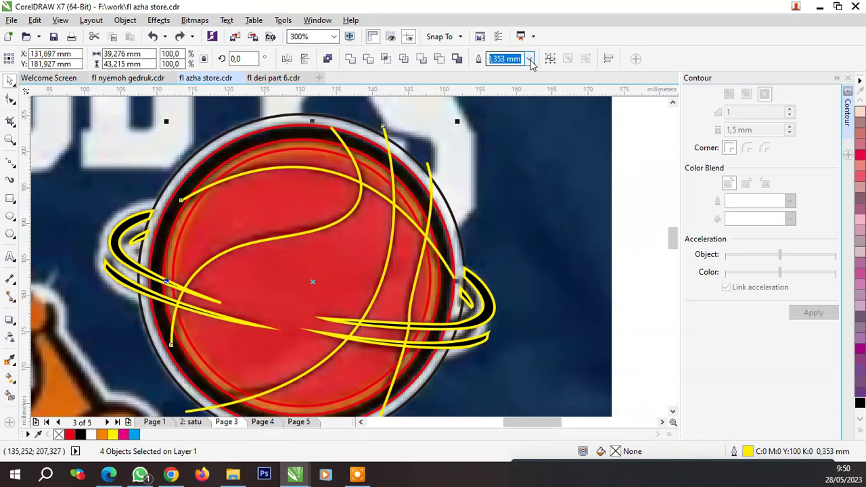
pyautogui.click(529, 59)
pyautogui.click(520, 110)
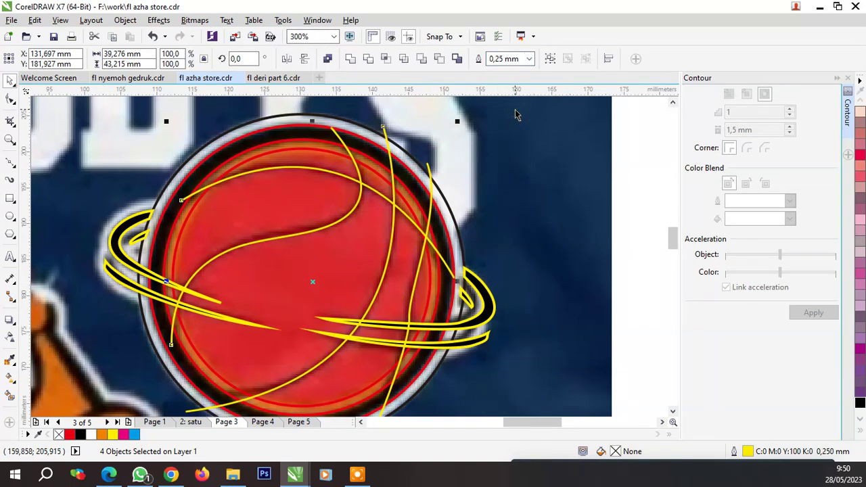
pyautogui.click(529, 59)
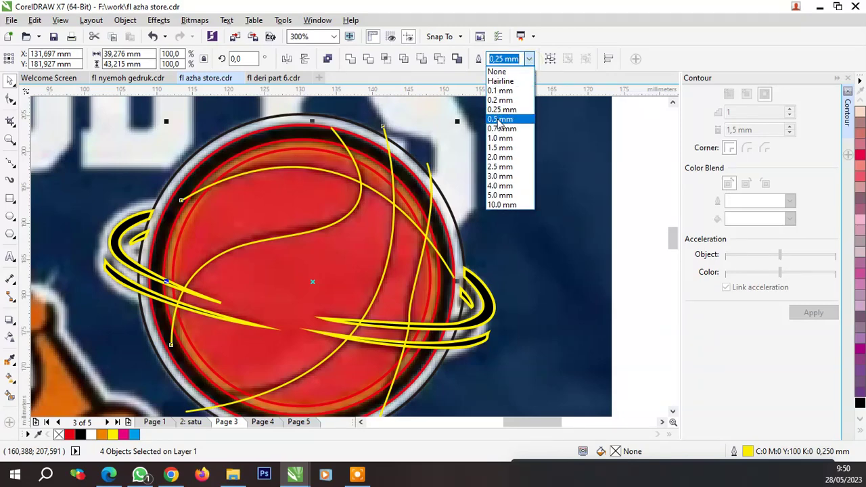
pyautogui.click(498, 120)
pyautogui.click(529, 59)
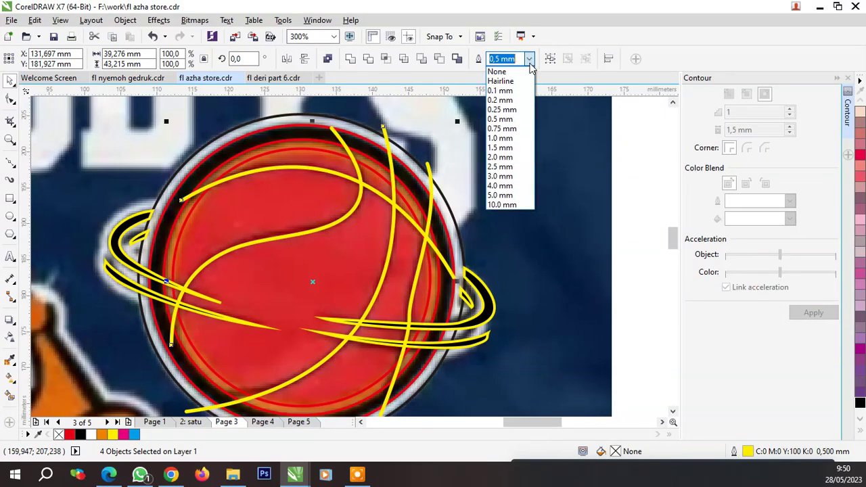
pyautogui.click(517, 129)
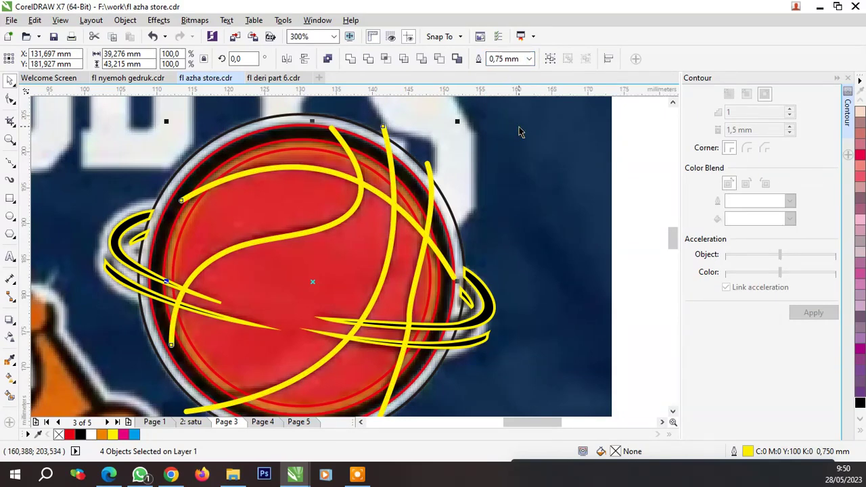
# Convert the seam outlines to objects and group the four seam shapes together
pyautogui.hotkey('ctrl', 'shift', 'q')
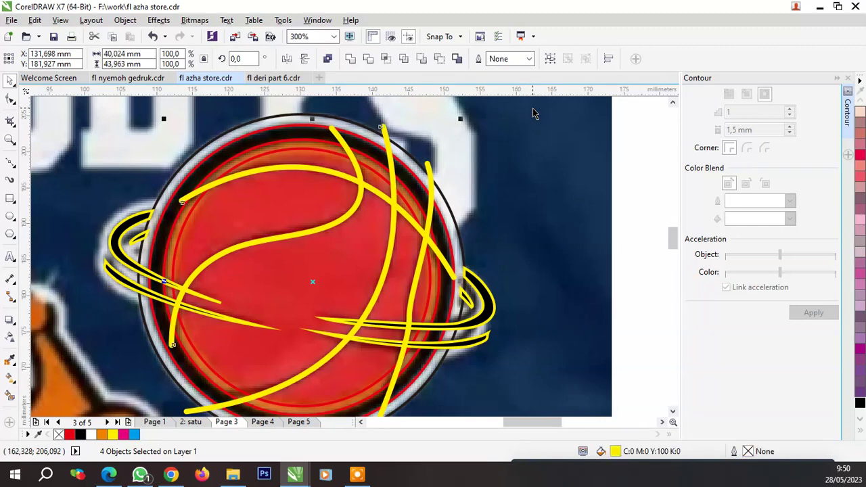
pyautogui.hotkey('ctrl', 'g')
pyautogui.hotkey('ctrl', 'z')
pyautogui.press('Escape')
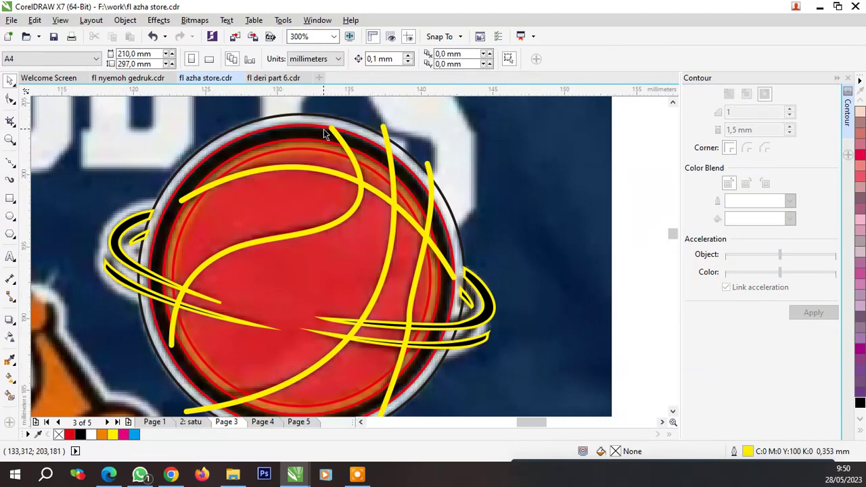
pyautogui.scroll(1, 324, 133)
pyautogui.click(340, 140)
pyautogui.click(386, 58)
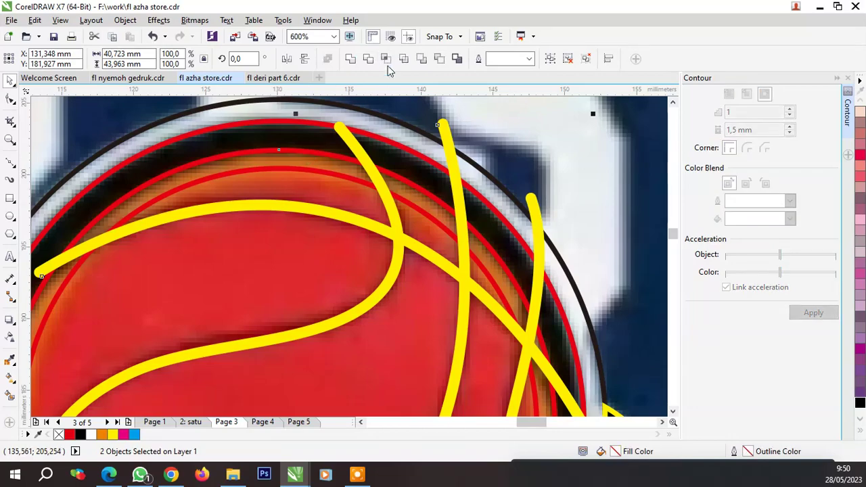
pyautogui.hotkey('ctrl', 'g')
pyautogui.press('Escape')
pyautogui.scroll(-2, 352, 157)
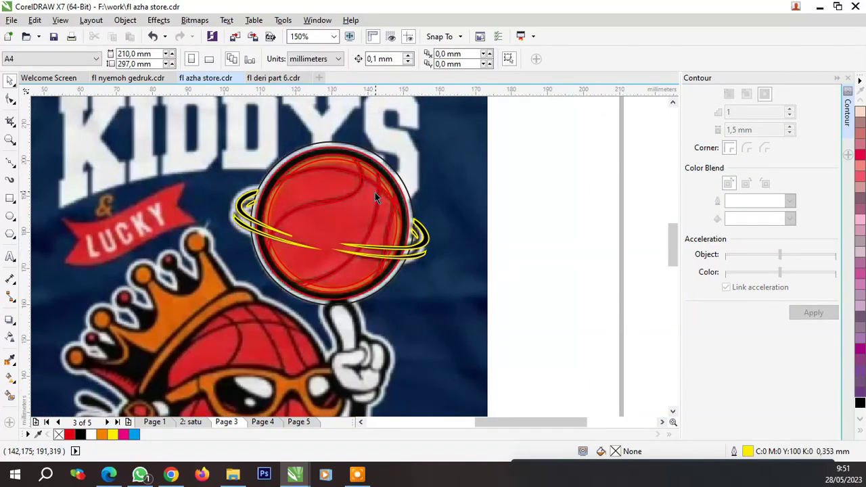
# Fill the inner ball circle with the eyedropper-sampled red R222 G41 B46 (#DE292E)
pyautogui.scroll(1, 375, 193)
pyautogui.click(284, 176)
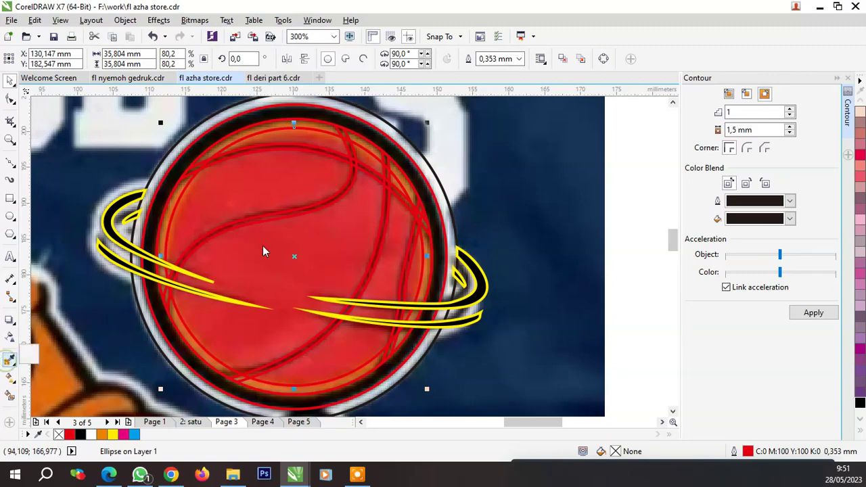
pyautogui.click(10, 362)
pyautogui.click(48, 360)
pyautogui.click(258, 183)
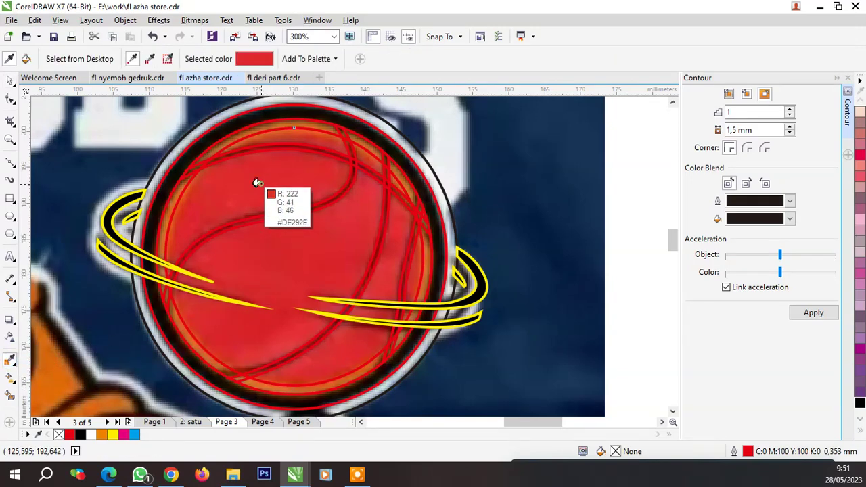
pyautogui.click(297, 179)
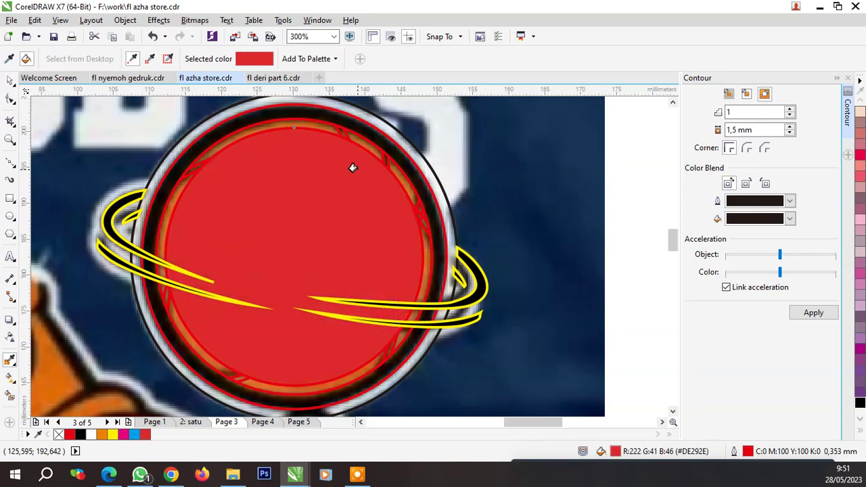
pyautogui.scroll(1, 274, 129)
pyautogui.scroll(1, 271, 125)
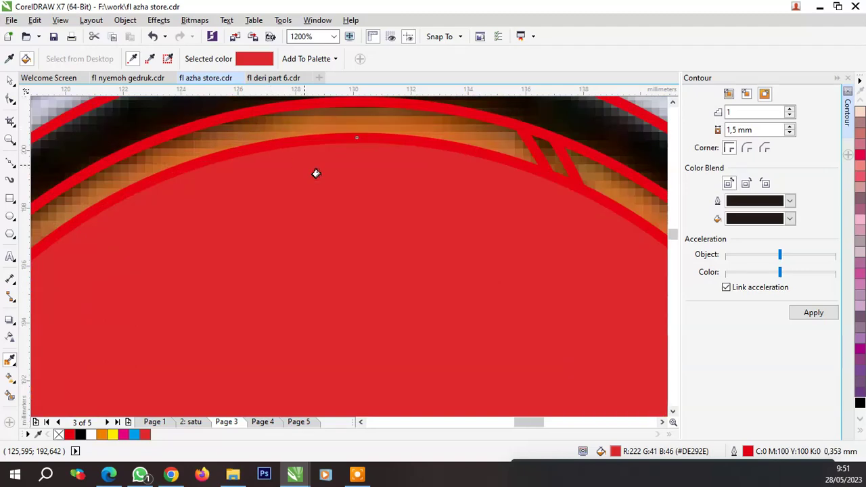
pyautogui.scroll(-2, 316, 172)
pyautogui.scroll(1, 359, 168)
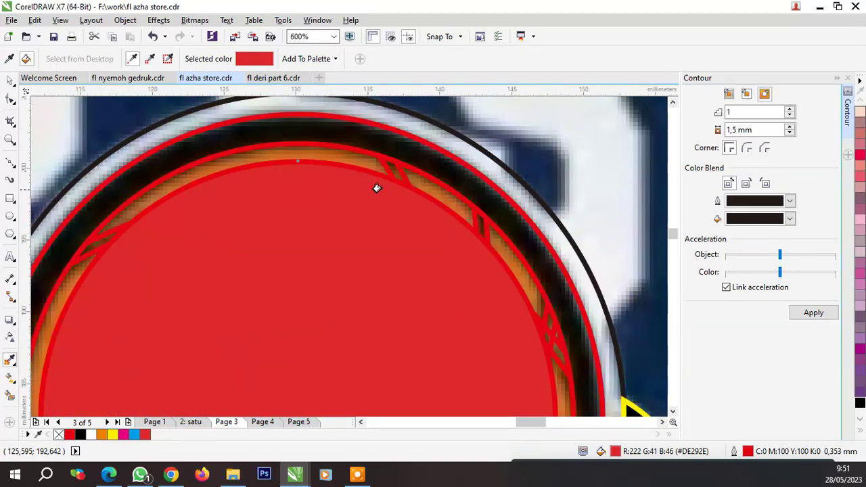
pyautogui.press('space')
# Place the red ball circle behind the seam group and fill the seams black
pyautogui.rightClick(369, 177)
pyautogui.moveTo(400, 320)
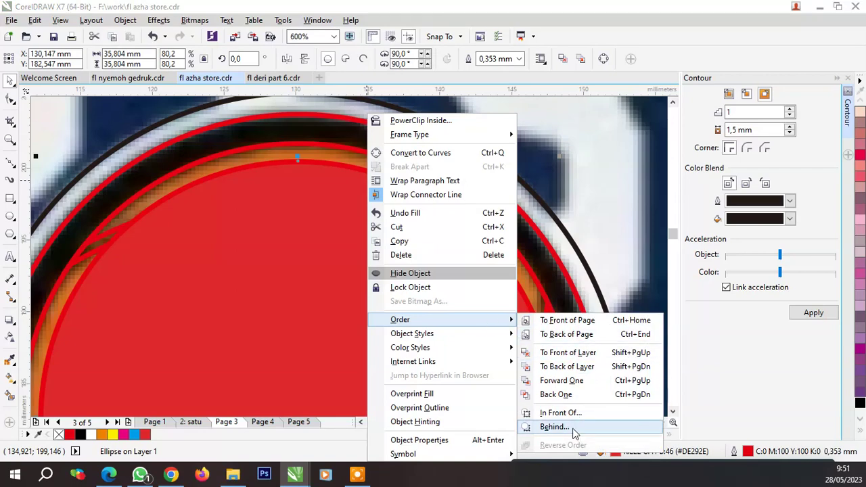
pyautogui.click(555, 427)
pyautogui.click(391, 169)
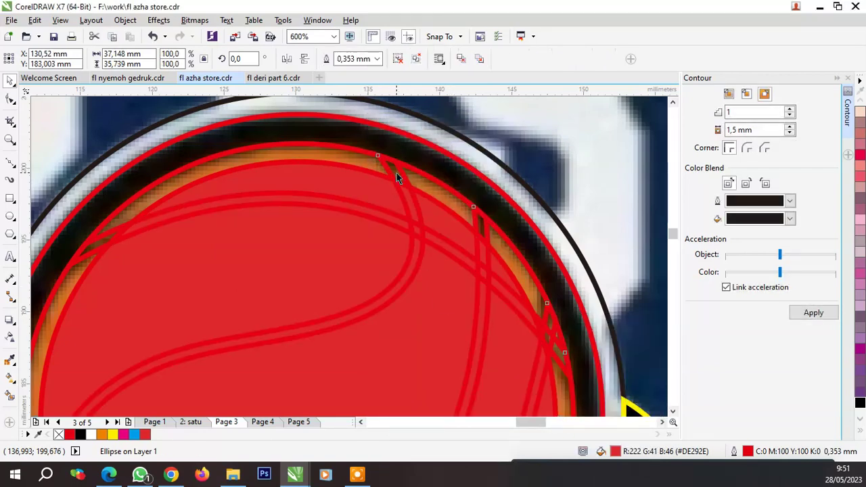
pyautogui.click(860, 404)
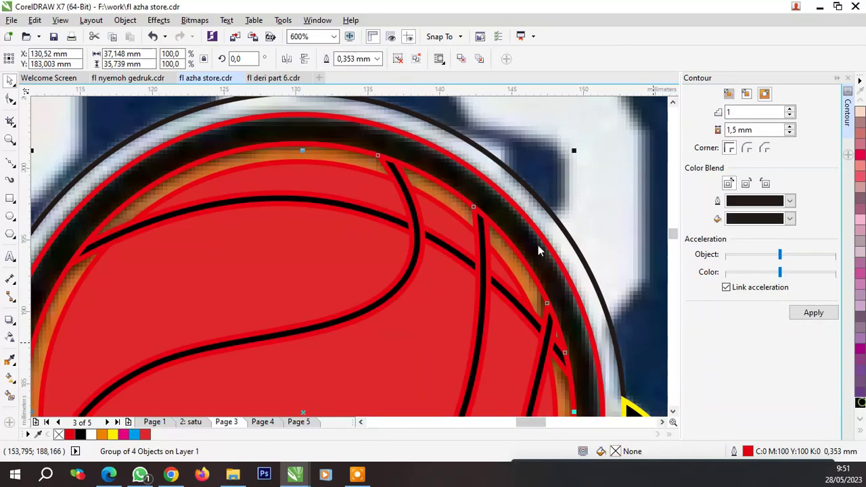
pyautogui.scroll(-2, 416, 179)
pyautogui.scroll(1, 380, 166)
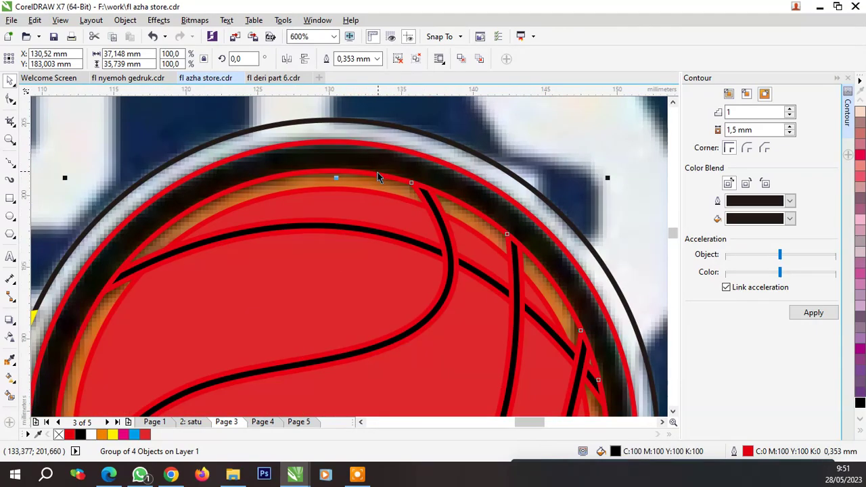
pyautogui.scroll(-2, 380, 169)
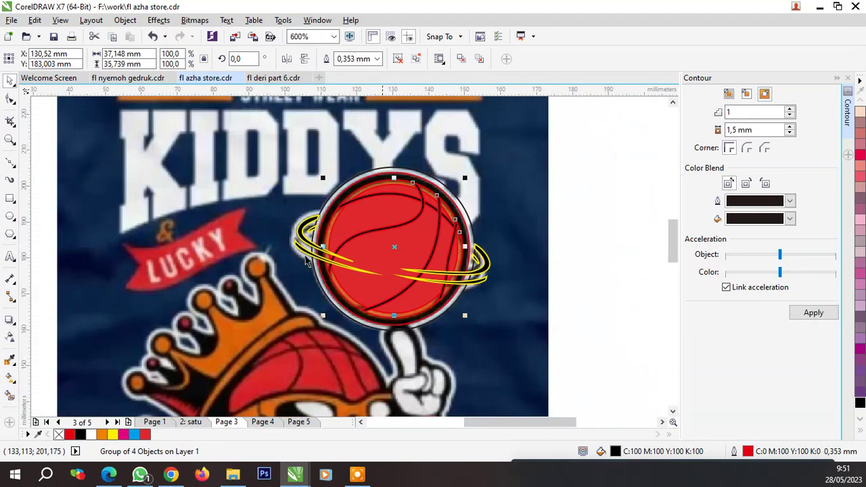
# Sample the ring's orange and fill the unfilled top band of the ball with it
pyautogui.click(17, 369)
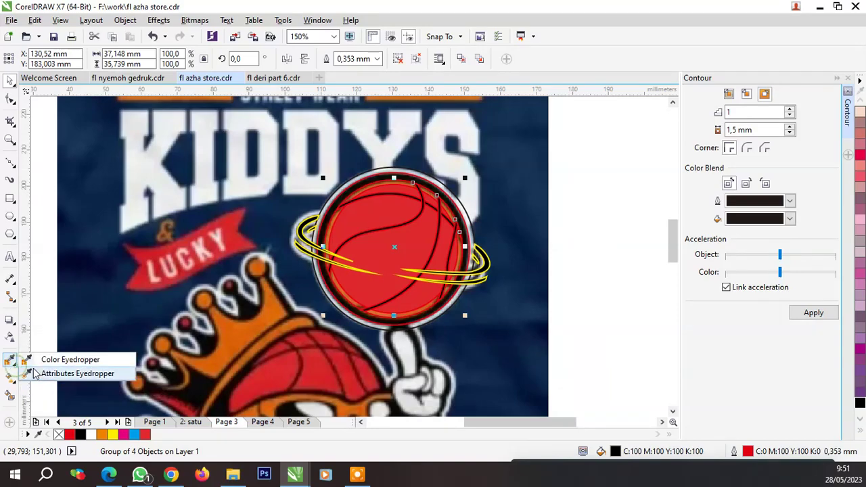
pyautogui.click(38, 358)
pyautogui.click(236, 325)
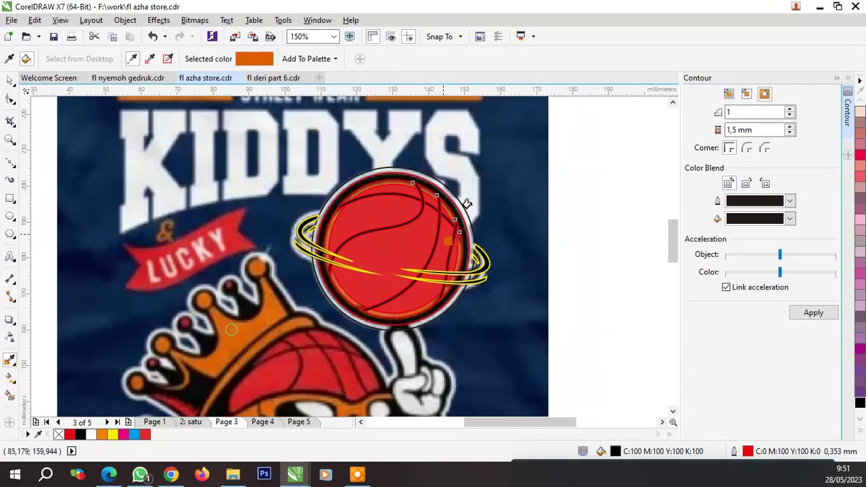
pyautogui.scroll(3, 386, 183)
pyautogui.scroll(2, 408, 280)
pyautogui.click(408, 282)
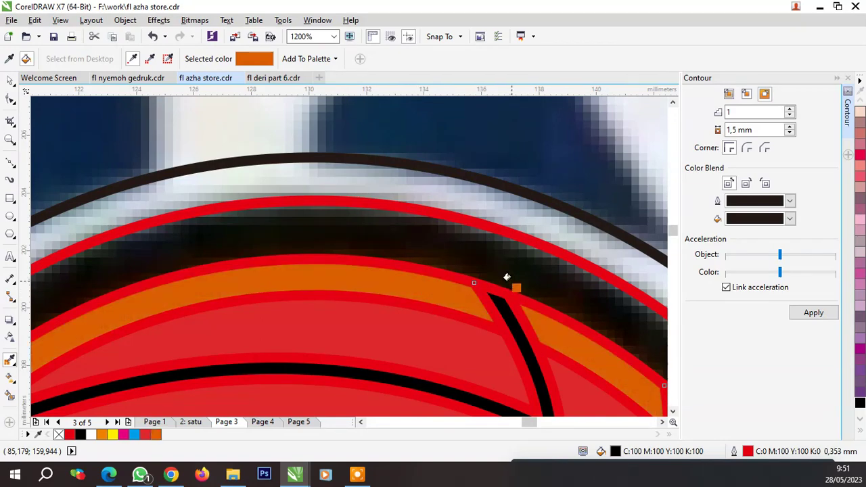
pyautogui.scroll(-5, 445, 241)
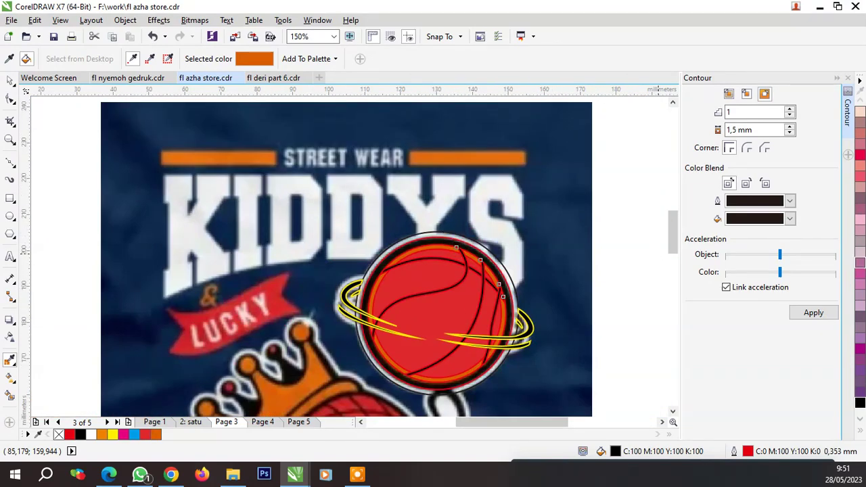
pyautogui.click(171, 474)
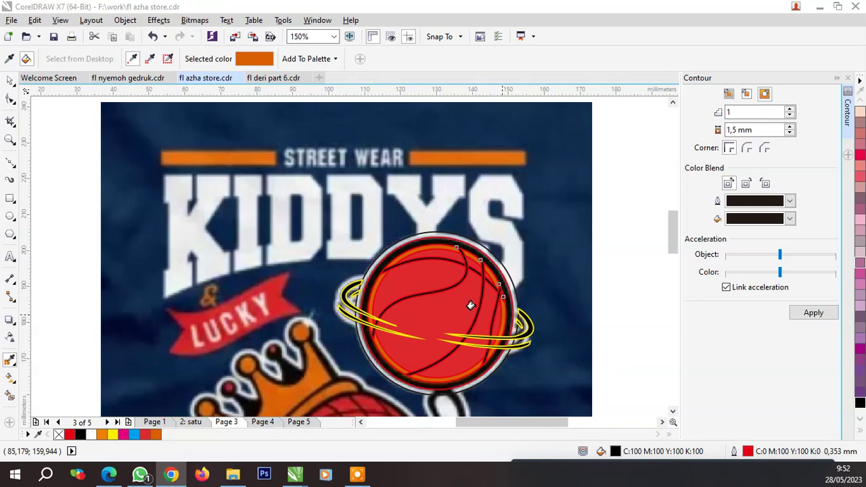
pyautogui.scroll(5, 427, 248)
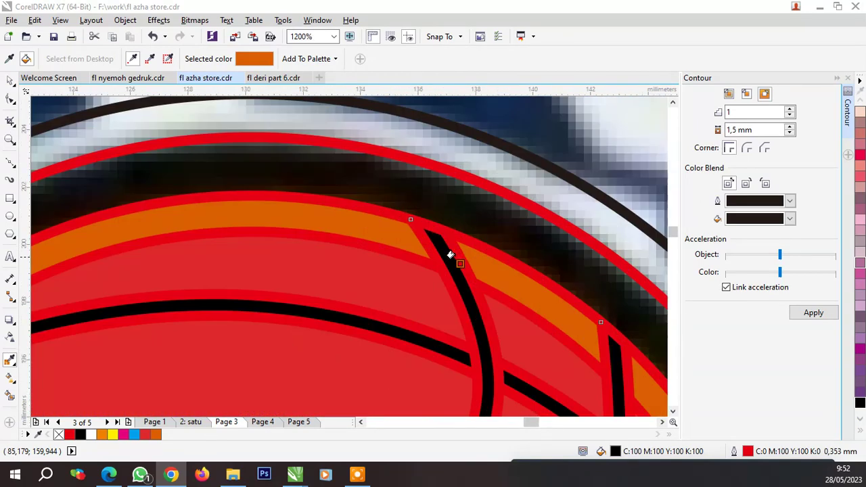
pyautogui.click(8, 80)
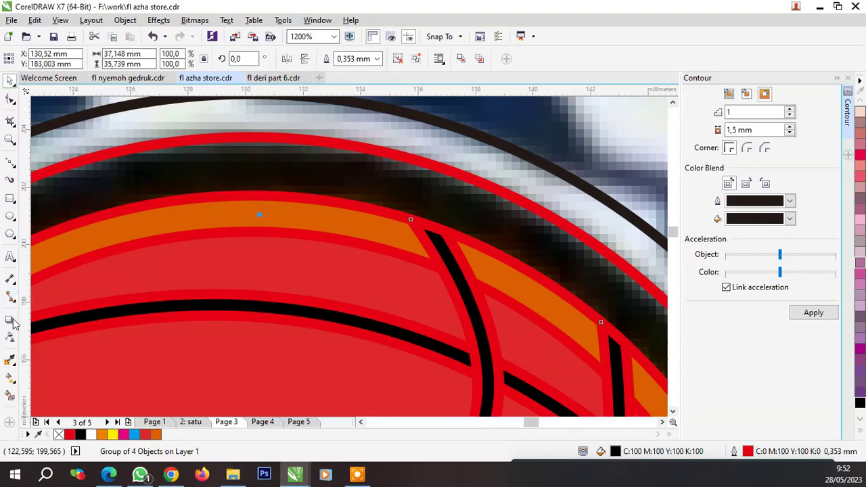
# Fill the ball's outer ellipse black
pyautogui.click(453, 207)
pyautogui.scroll(-3, 453, 207)
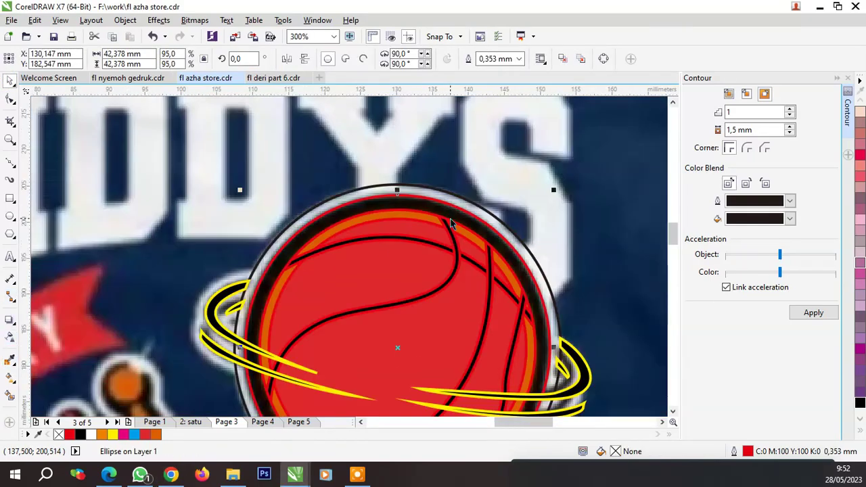
pyautogui.click(80, 435)
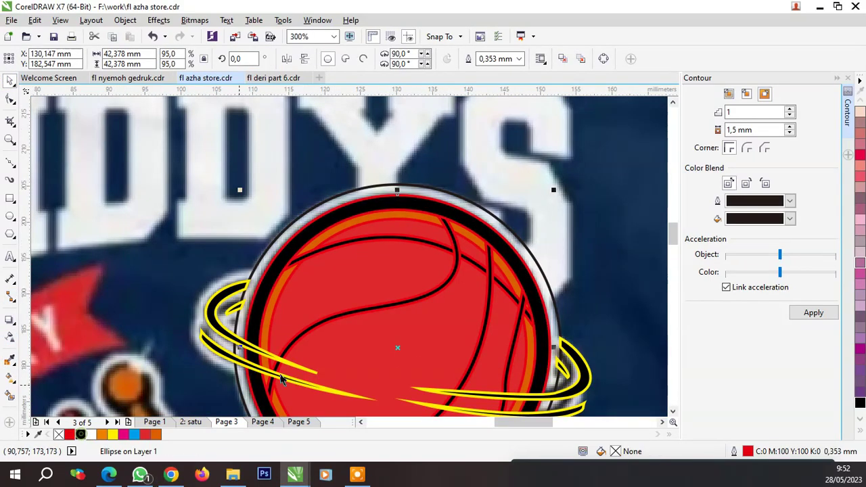
pyautogui.scroll(-1, 344, 277)
pyautogui.scroll(2, 442, 271)
pyautogui.click(443, 262)
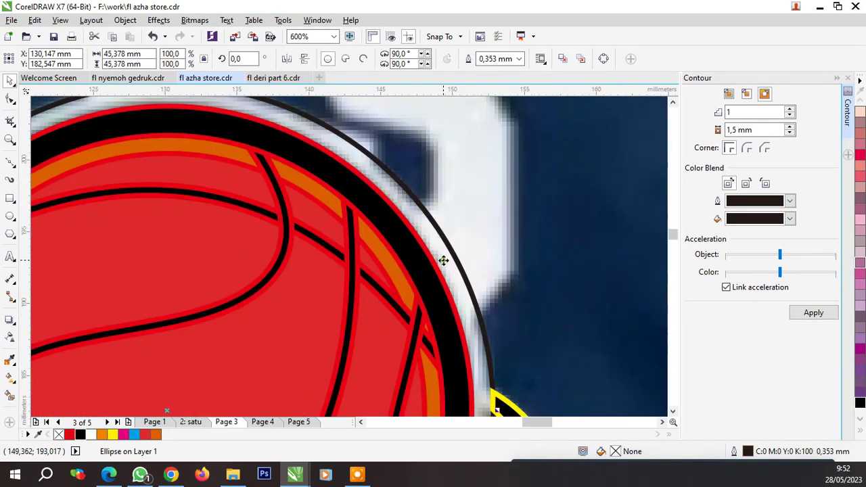
pyautogui.click(460, 256)
pyautogui.scroll(-2, 450, 223)
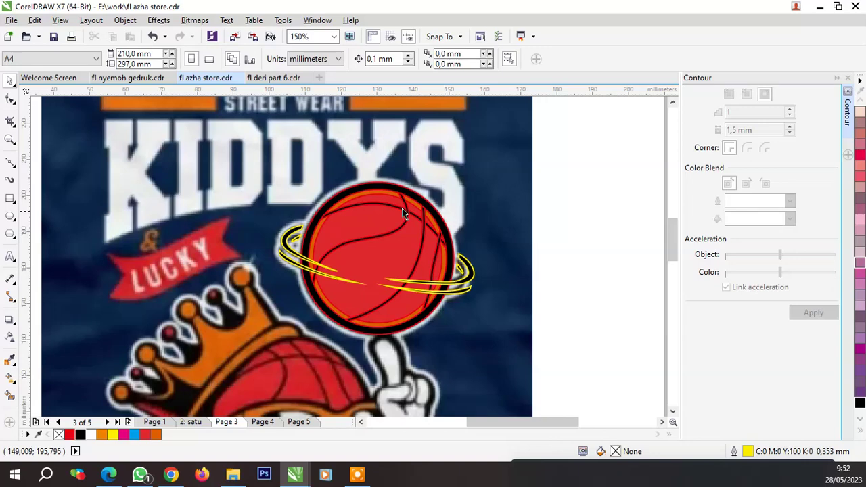
# Group the six basketball pieces and remove the yellow from the swirl rings
pyautogui.moveTo(244, 163); pyautogui.dragTo(565, 378)
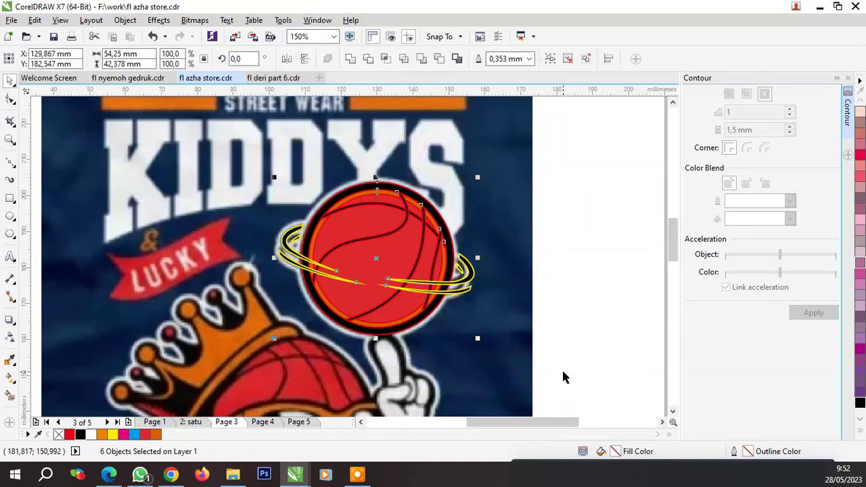
pyautogui.hotkey('ctrl', 'g')
pyautogui.click(860, 434)
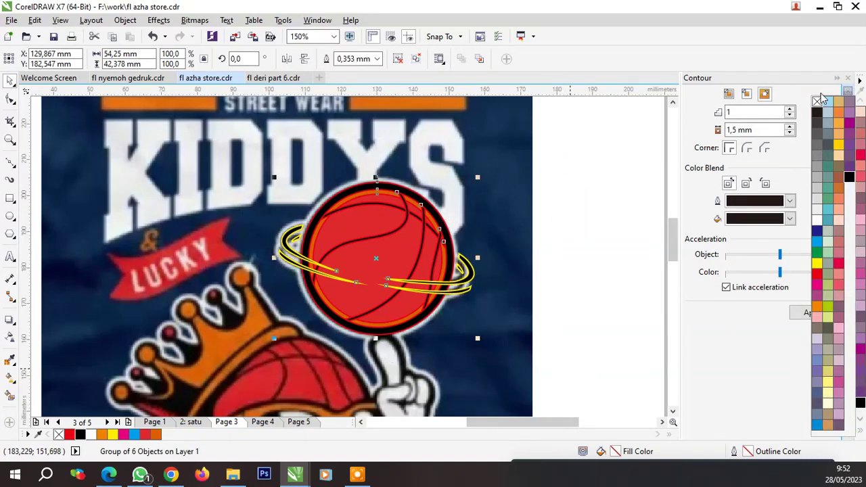
pyautogui.click(817, 101)
pyautogui.click(588, 242)
pyautogui.scroll(-2, 401, 239)
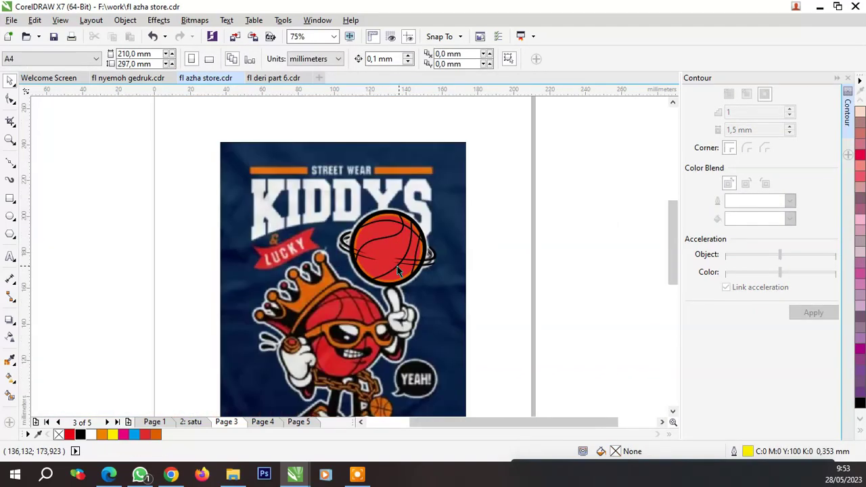
pyautogui.scroll(2, 404, 255)
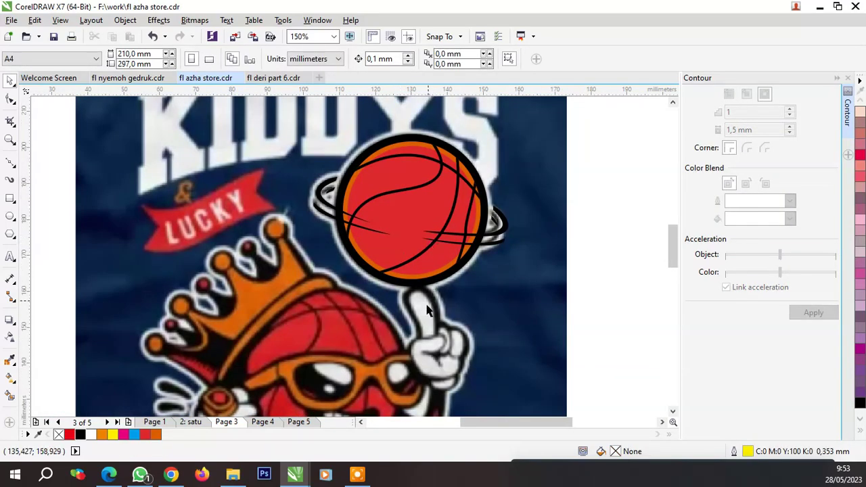
pyautogui.scroll(2, 425, 338)
# Begin a Bezier outline of the glove with curved nodes along the pointing finger's edge
pyautogui.click(10, 164)
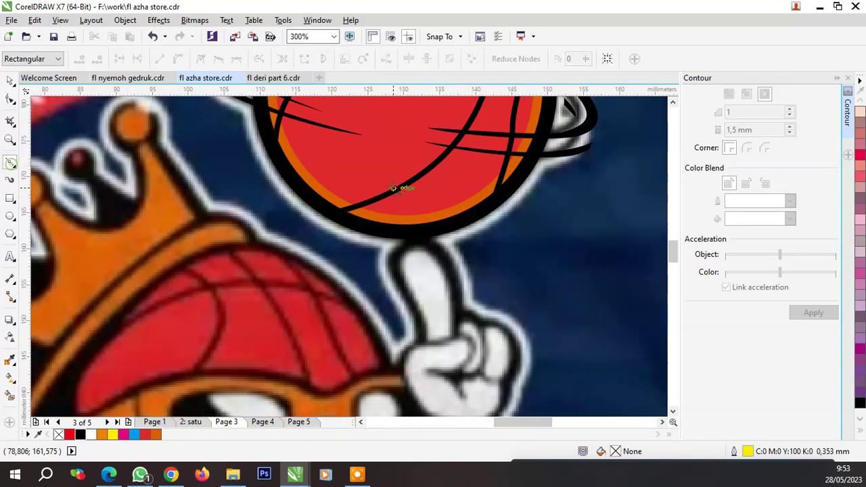
pyautogui.scroll(-2, 397, 187)
pyautogui.scroll(2, 408, 261)
pyautogui.scroll(2, 390, 273)
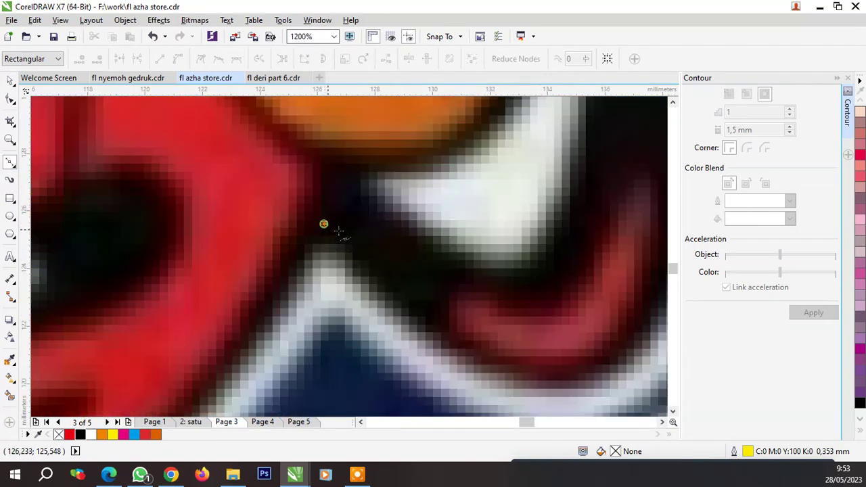
pyautogui.scroll(-2, 339, 232)
pyautogui.scroll(2, 387, 281)
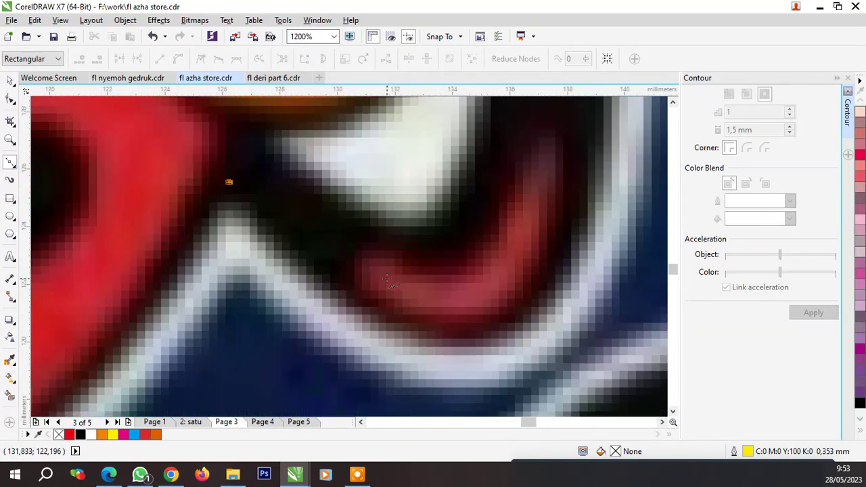
pyautogui.click(482, 351)
pyautogui.scroll(-2, 473, 338)
pyautogui.scroll(2, 472, 240)
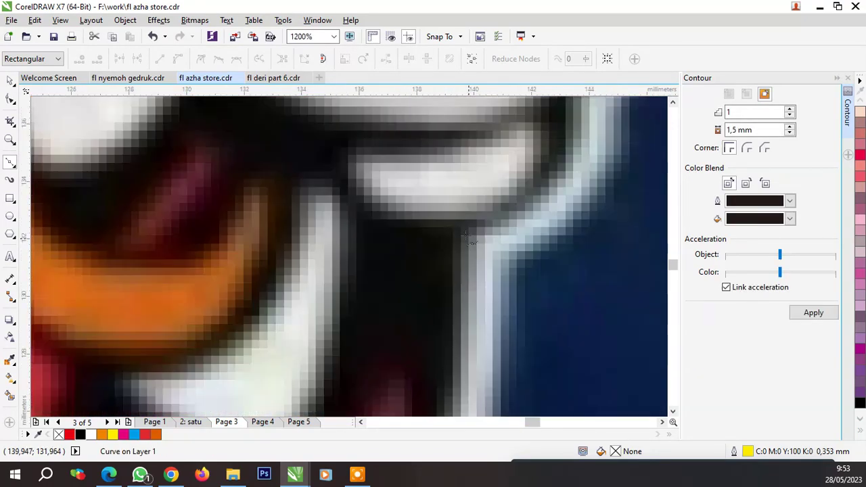
pyautogui.click(459, 236)
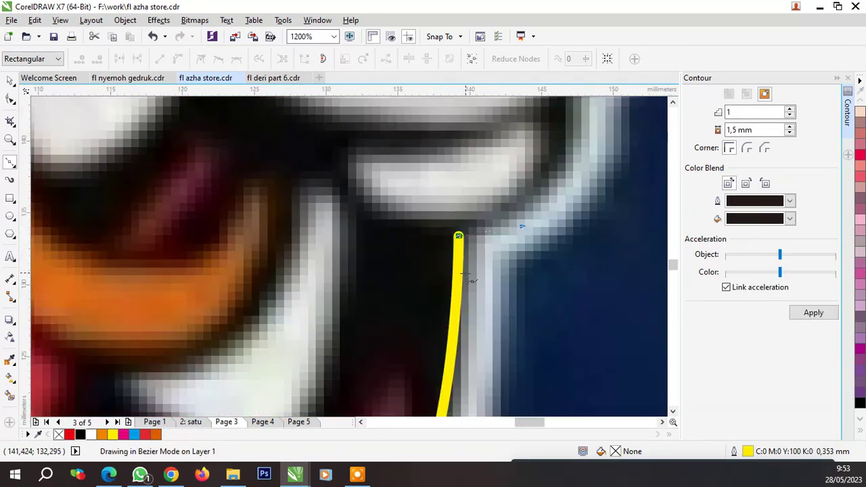
pyautogui.scroll(-2, 505, 235)
pyautogui.scroll(2, 474, 247)
pyautogui.click(475, 253)
pyautogui.moveTo(475, 245); pyautogui.dragTo(458, 171)
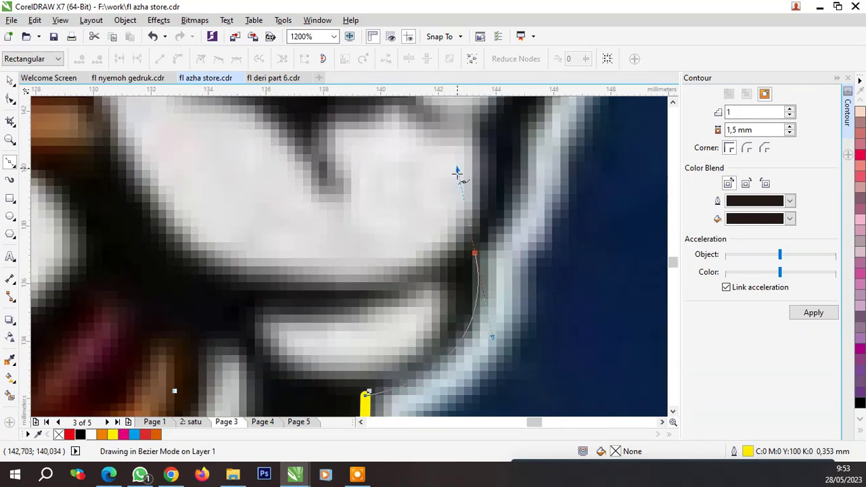
pyautogui.scroll(-2, 532, 215)
pyautogui.scroll(2, 514, 230)
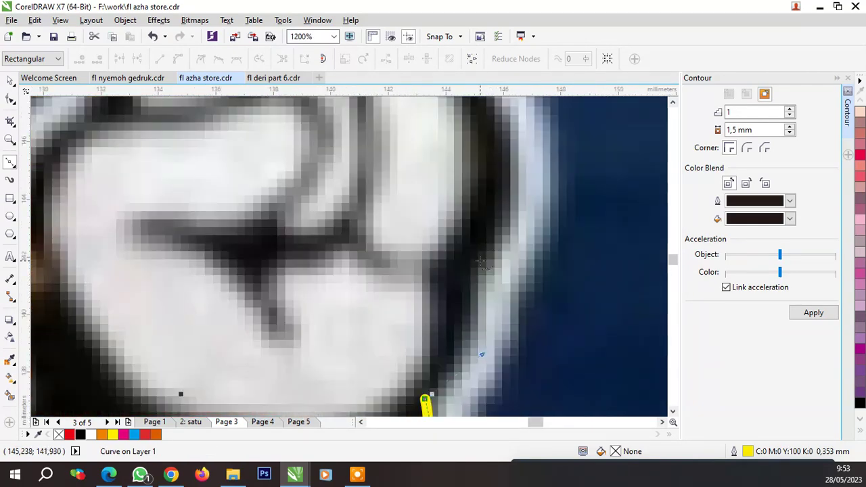
pyautogui.moveTo(479, 261)
pyautogui.mouseDown()
pyautogui.moveTo(507, 237)
pyautogui.moveTo(472, 196)
pyautogui.moveTo(463, 241)
pyautogui.mouseUp()
pyautogui.scroll(-2, 506, 238)
pyautogui.scroll(1, 501, 230)
pyautogui.scroll(1, 501, 233)
pyautogui.scroll(-2, 472, 197)
pyautogui.scroll(2, 461, 218)
# Carry the outline over the fingertip, around the lower glove and cuff, and close it
pyautogui.click(406, 178)
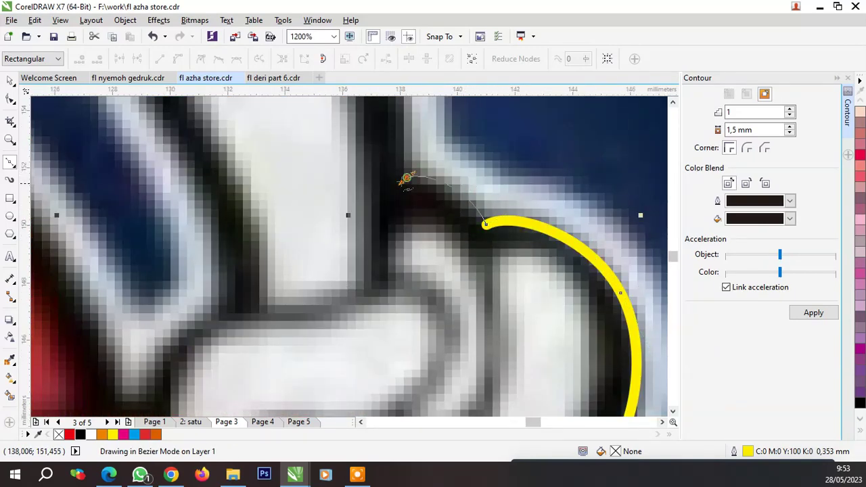
pyautogui.scroll(-2, 414, 162)
pyautogui.scroll(1, 416, 153)
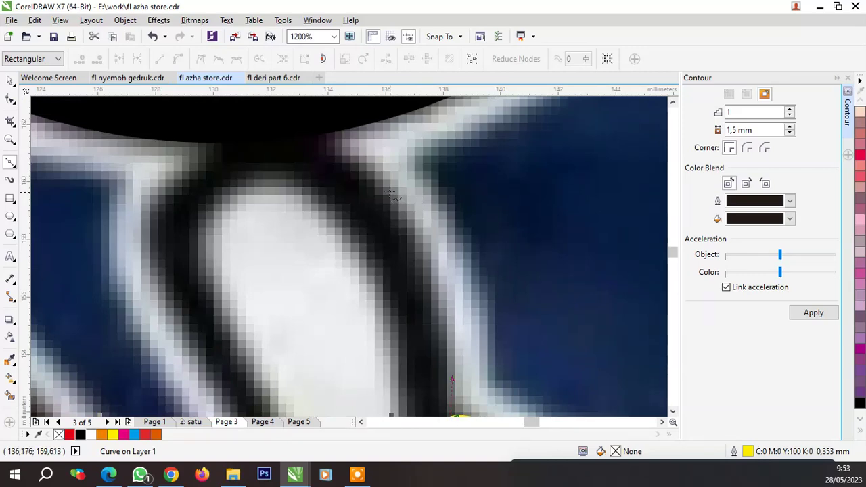
pyautogui.click(393, 195)
pyautogui.moveTo(201, 160); pyautogui.dragTo(121, 207)
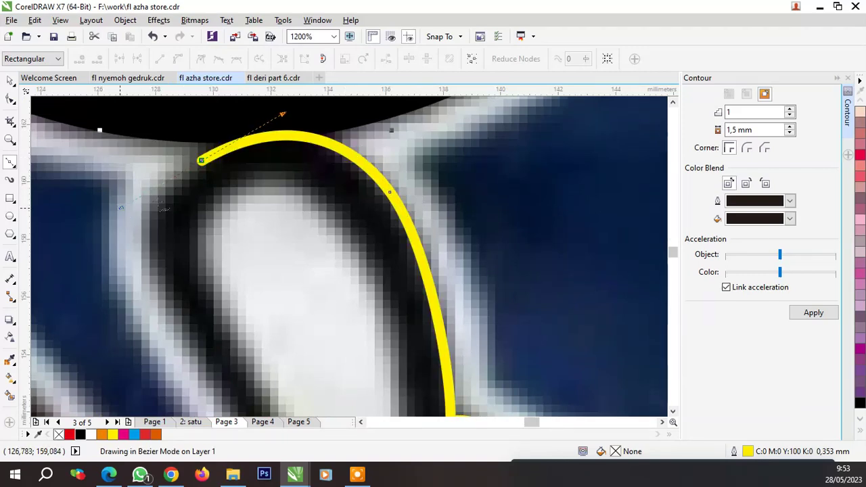
pyautogui.scroll(-2, 160, 203)
pyautogui.scroll(2, 269, 196)
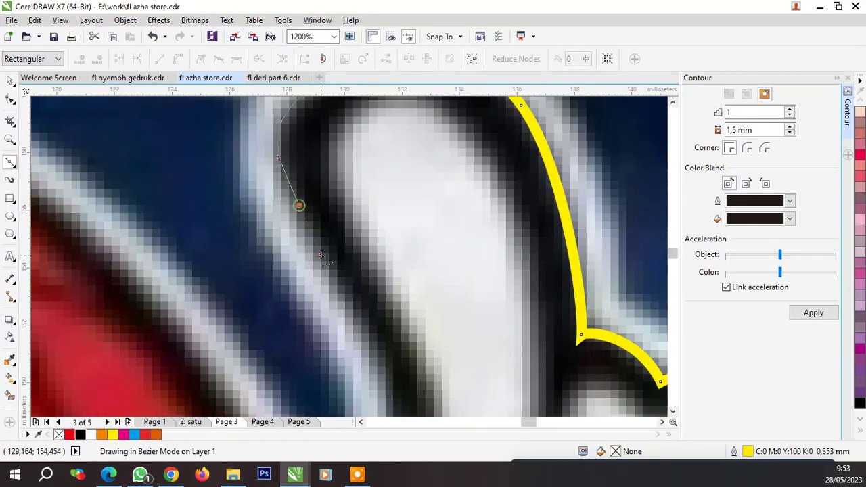
pyautogui.moveTo(302, 203); pyautogui.dragTo(368, 174)
pyautogui.scroll(-2, 367, 174)
pyautogui.scroll(1, 381, 252)
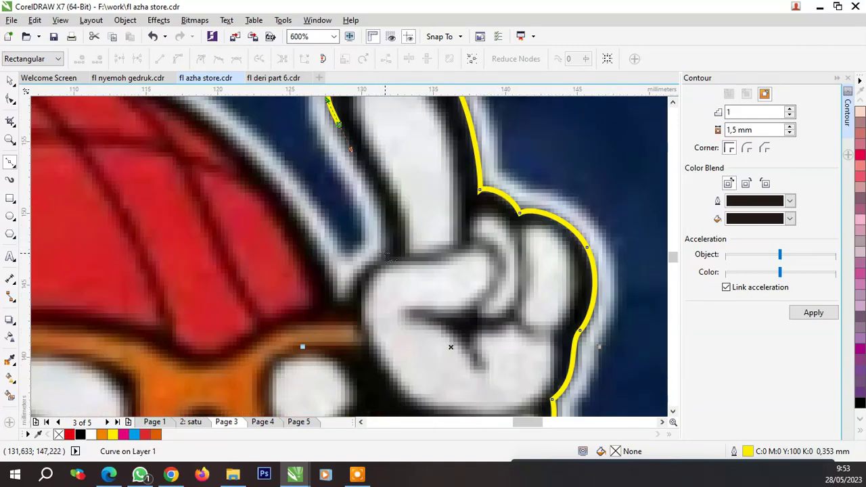
pyautogui.click(390, 257)
pyautogui.scroll(-2, 358, 270)
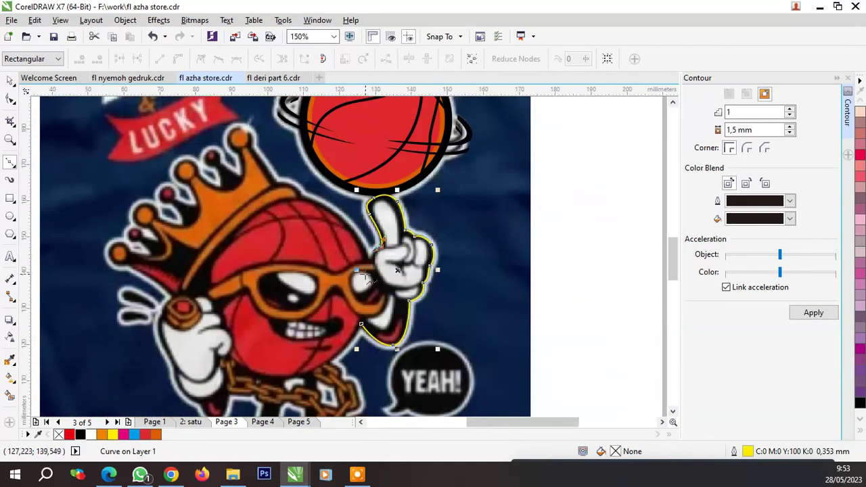
pyautogui.scroll(3, 366, 275)
pyautogui.moveTo(437, 214)
pyautogui.mouseDown()
pyautogui.moveTo(455, 275)
pyautogui.moveTo(522, 282)
pyautogui.moveTo(502, 297)
pyautogui.moveTo(504, 306)
pyautogui.mouseUp()
pyautogui.scroll(-2, 455, 275)
pyautogui.scroll(1, 487, 286)
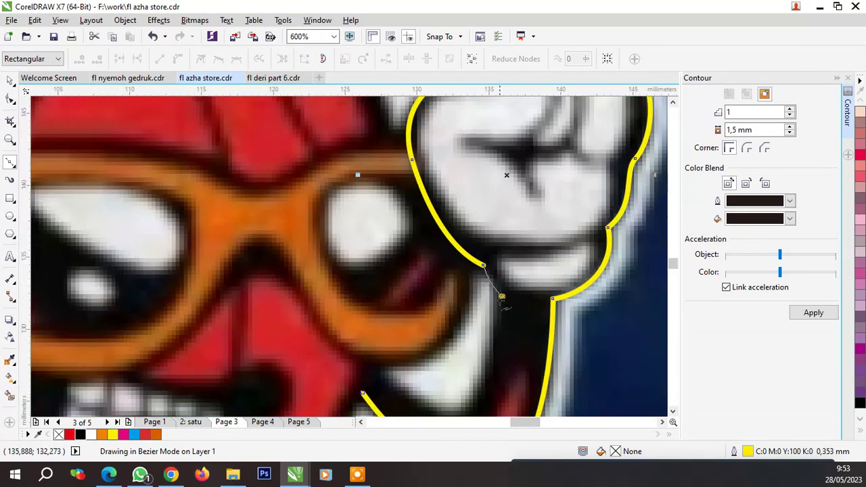
pyautogui.scroll(-2, 501, 352)
pyautogui.scroll(2, 493, 374)
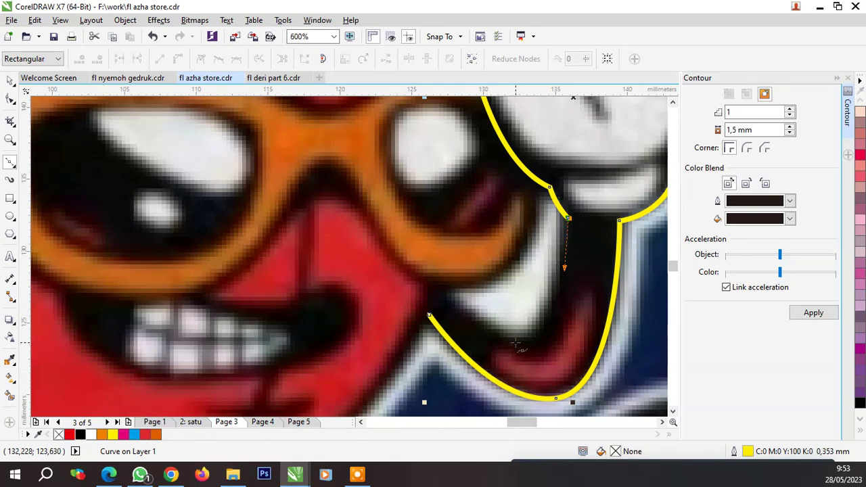
pyautogui.scroll(1, 517, 345)
pyautogui.moveTo(511, 332); pyautogui.dragTo(569, 356)
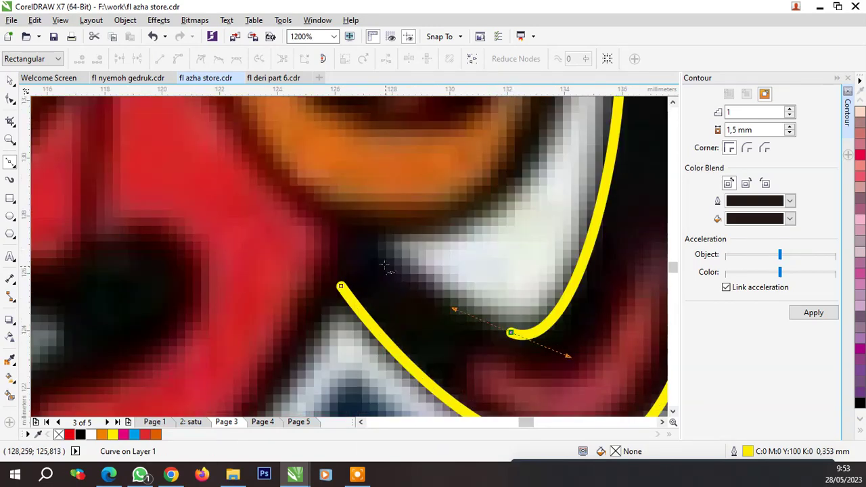
pyautogui.click(365, 240)
pyautogui.click(342, 285)
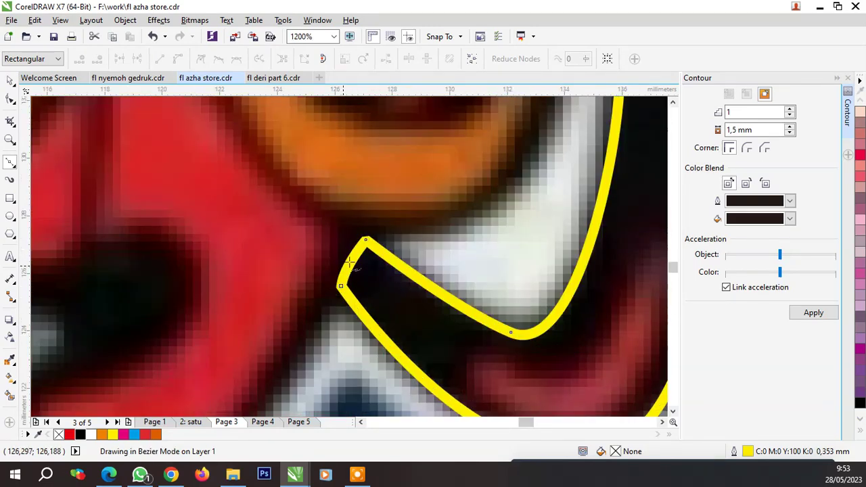
pyautogui.scroll(-1, 371, 268)
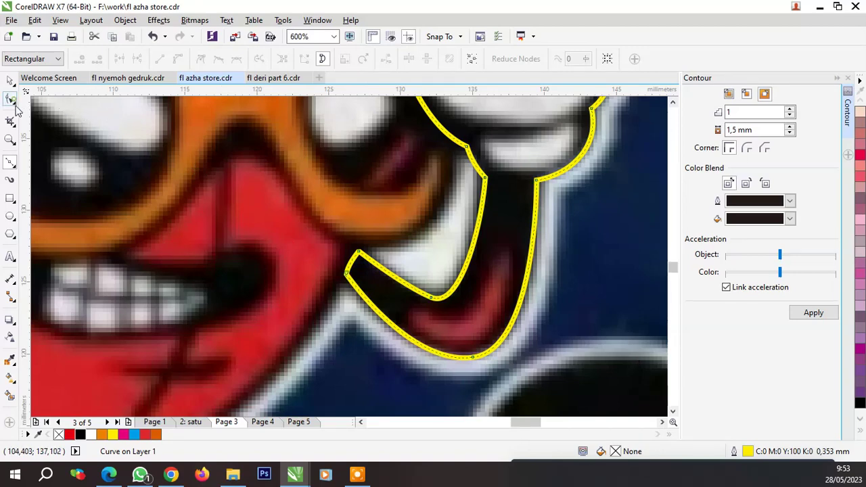
# Drag the arm outline's nodes, bend and corner onto the glove's traced wrist edges
pyautogui.scroll(1, 496, 183)
pyautogui.moveTo(479, 180); pyautogui.dragTo(467, 174)
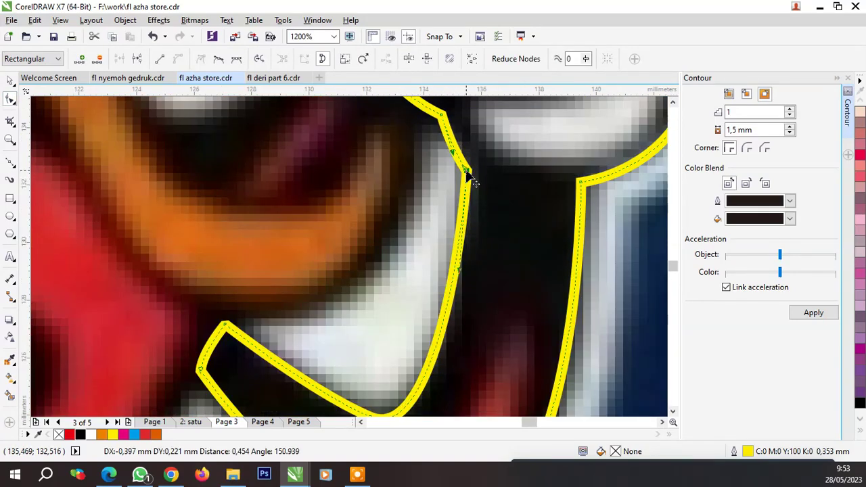
pyautogui.moveTo(464, 278); pyautogui.dragTo(470, 305)
pyautogui.scroll(-1, 479, 271)
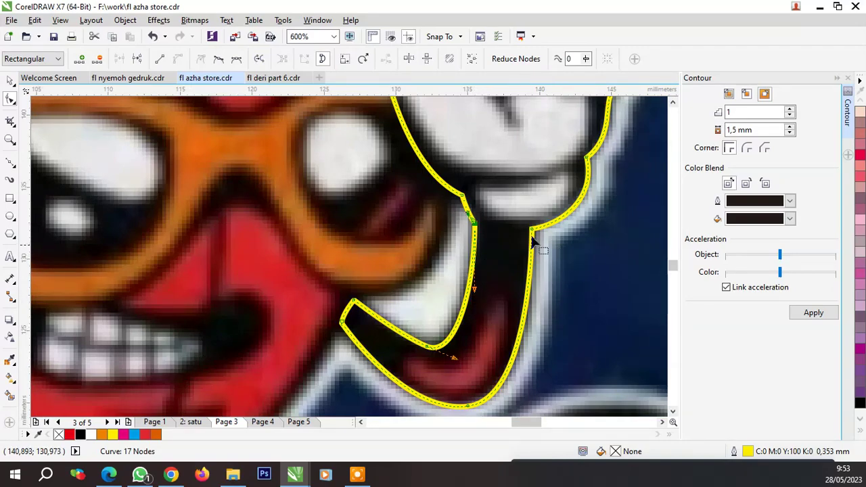
pyautogui.scroll(2, 532, 240)
pyautogui.moveTo(533, 210); pyautogui.dragTo(535, 217)
pyautogui.scroll(-2, 535, 240)
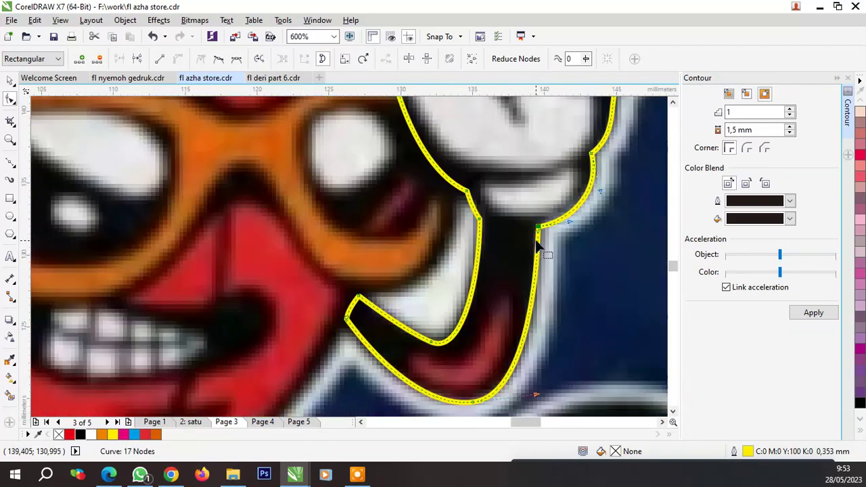
pyautogui.press('space')
pyautogui.scroll(-1, 409, 318)
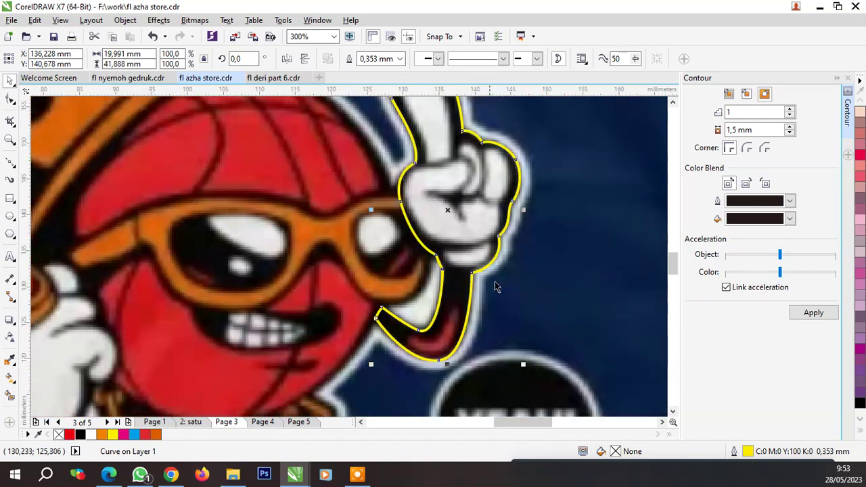
# Trace a closed outline around the red shape at the bottom of the arm
pyautogui.click(10, 163)
pyautogui.scroll(2, 427, 349)
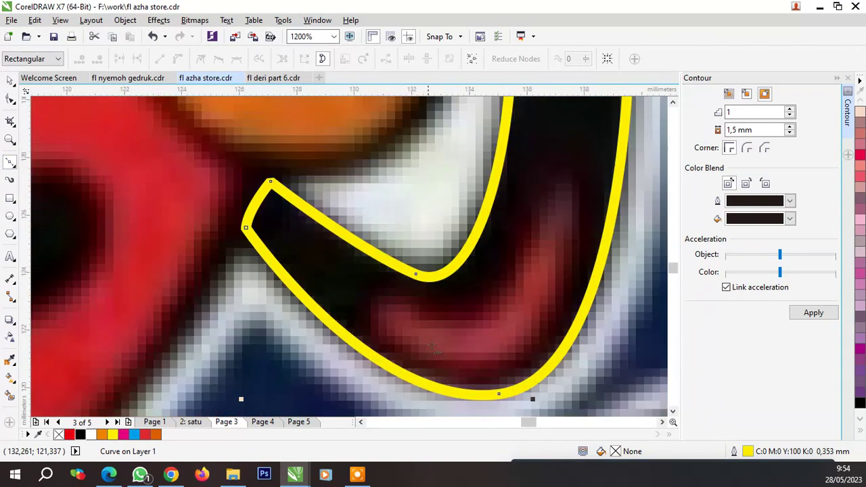
pyautogui.click(393, 301)
pyautogui.moveTo(501, 290); pyautogui.dragTo(520, 268)
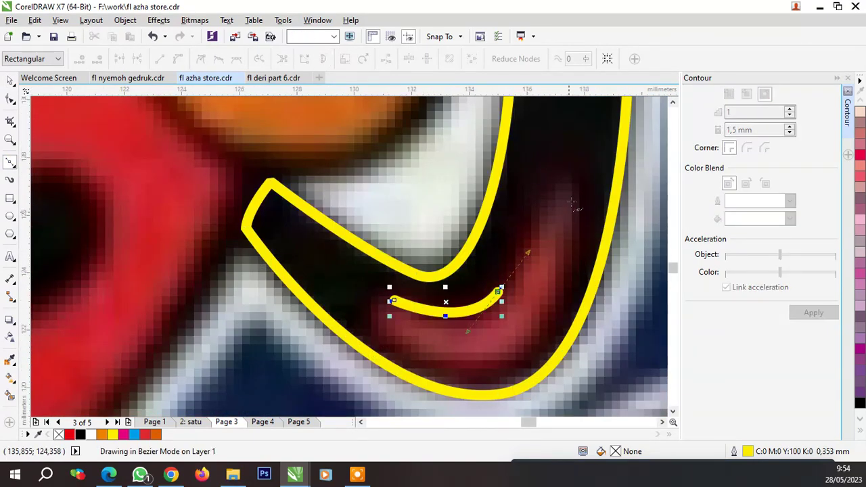
pyautogui.moveTo(571, 193); pyautogui.dragTo(582, 238)
pyautogui.moveTo(477, 365); pyautogui.dragTo(409, 367)
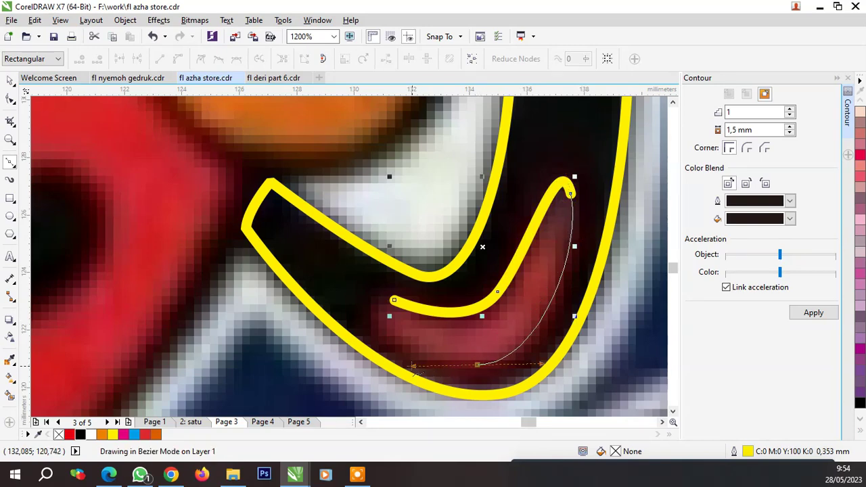
pyautogui.click(395, 300)
pyautogui.scroll(-2, 431, 334)
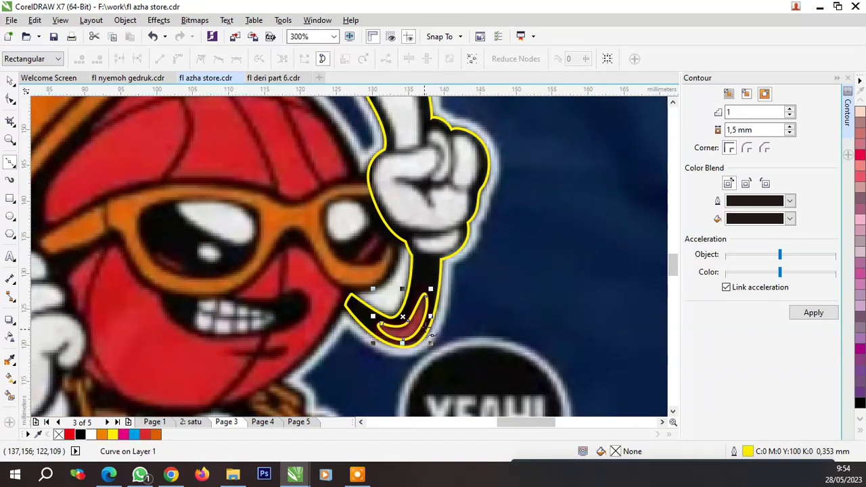
pyautogui.scroll(2, 421, 206)
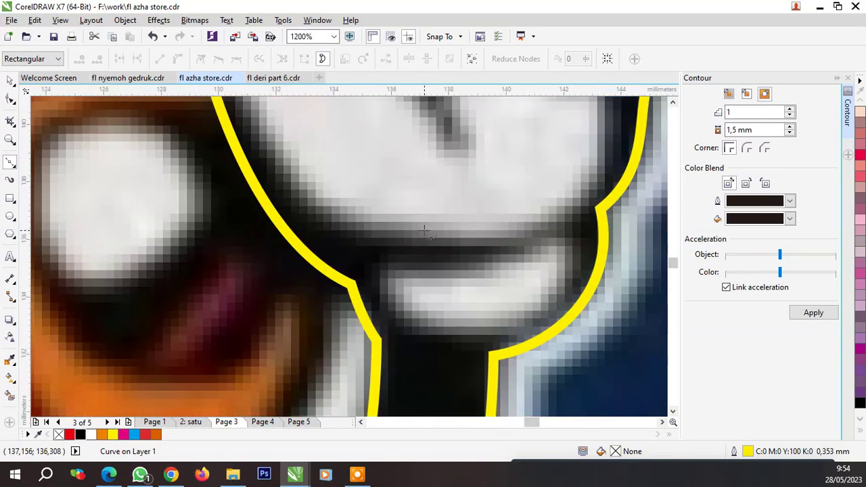
# Trace the cuff band below the glove as a closed loop
pyautogui.click(401, 272)
pyautogui.moveTo(535, 251); pyautogui.dragTo(546, 308)
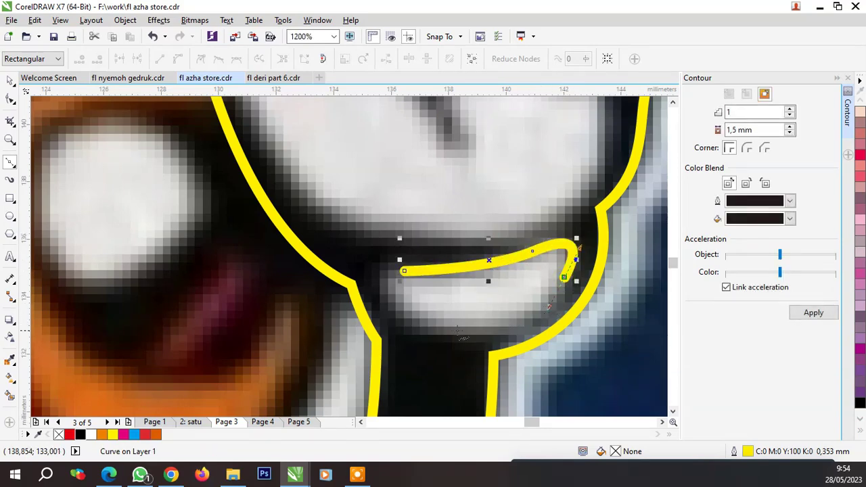
pyautogui.moveTo(455, 331); pyautogui.dragTo(397, 332)
pyautogui.click(404, 271)
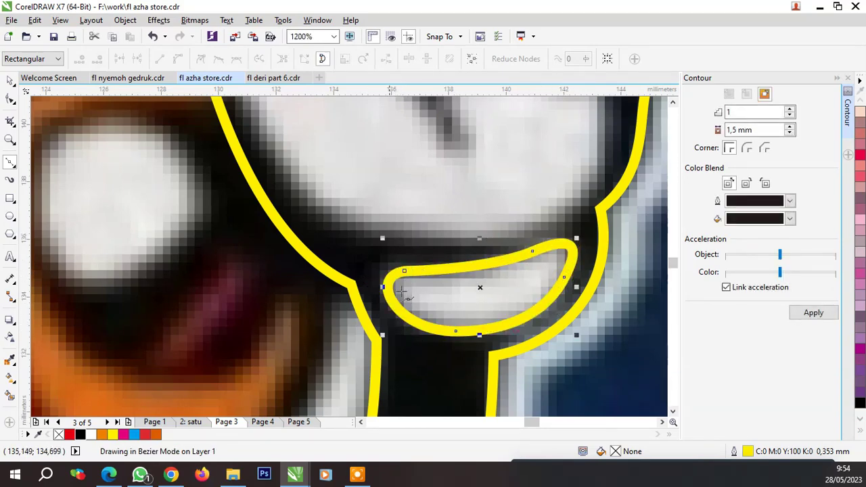
pyautogui.scroll(-2, 420, 291)
pyautogui.scroll(2, 434, 305)
# Draw a curve across the base of the glove
pyautogui.click(534, 298)
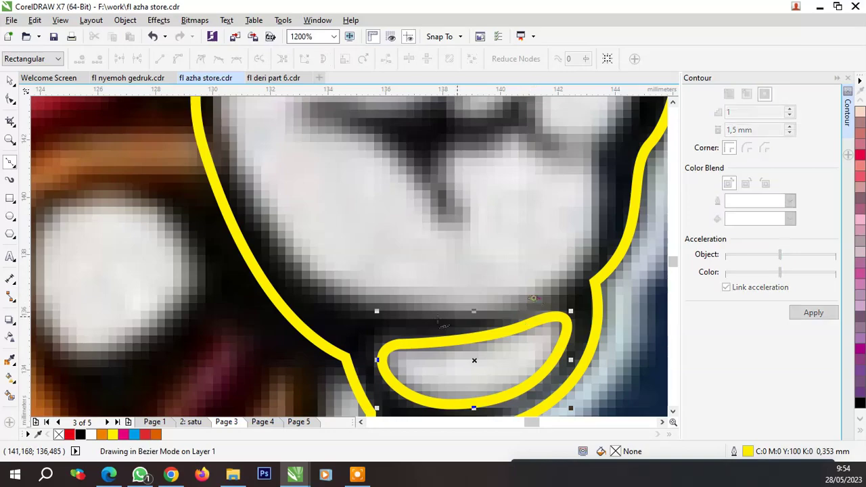
pyautogui.moveTo(364, 308); pyautogui.dragTo(369, 310)
pyautogui.scroll(-2, 369, 310)
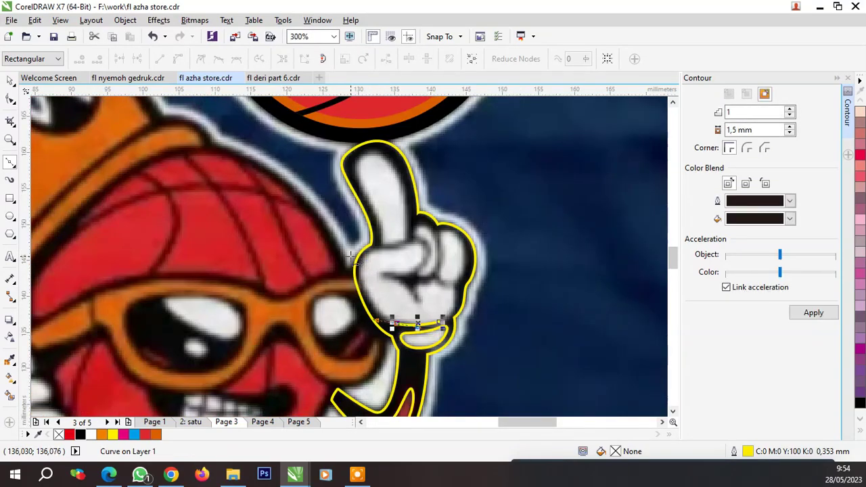
pyautogui.scroll(2, 374, 309)
# Trace the folded fingers' outline over their top and around the right knuckle
pyautogui.click(376, 325)
pyautogui.scroll(-2, 420, 271)
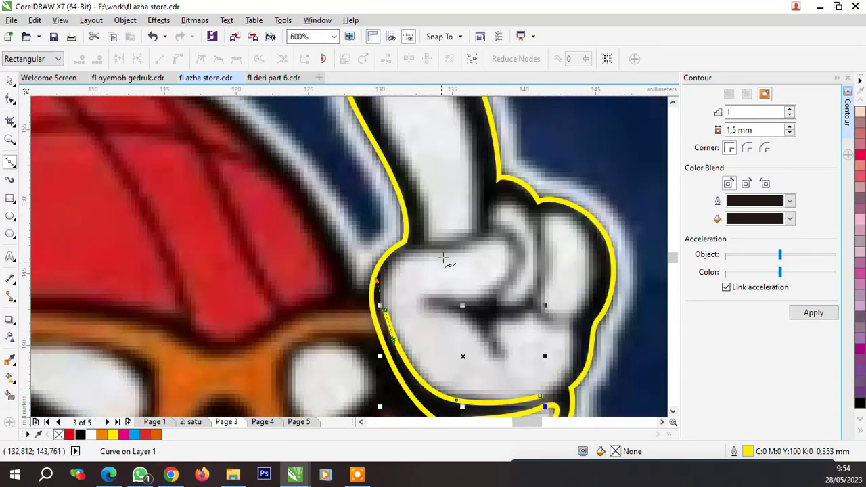
pyautogui.scroll(2, 440, 260)
pyautogui.moveTo(415, 262); pyautogui.dragTo(431, 263)
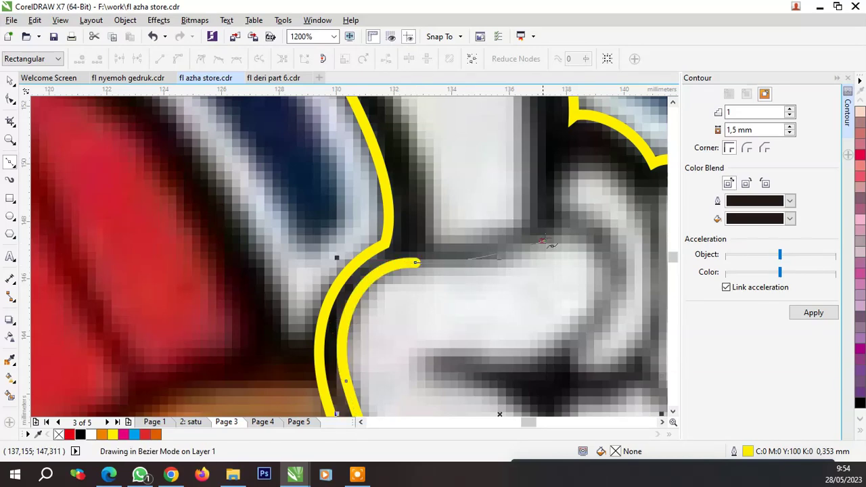
pyautogui.moveTo(543, 241); pyautogui.dragTo(582, 243)
pyautogui.moveTo(604, 287); pyautogui.dragTo(599, 323)
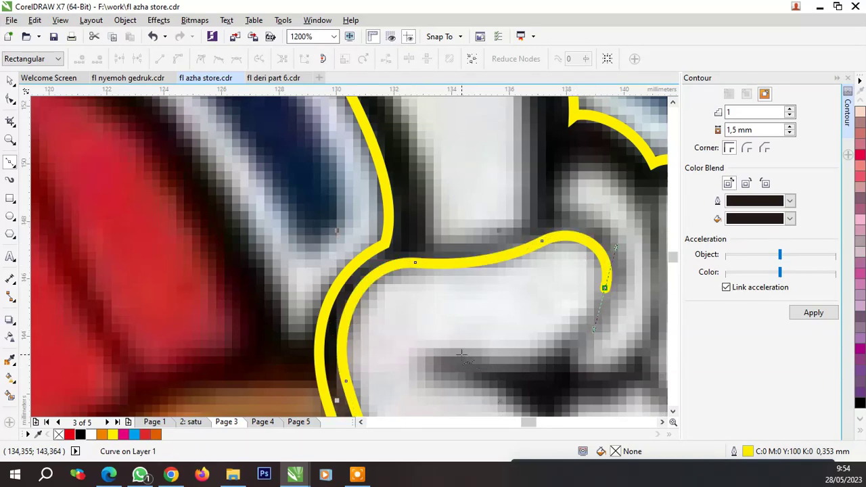
pyautogui.moveTo(460, 355); pyautogui.dragTo(392, 341)
pyautogui.scroll(-2, 467, 359)
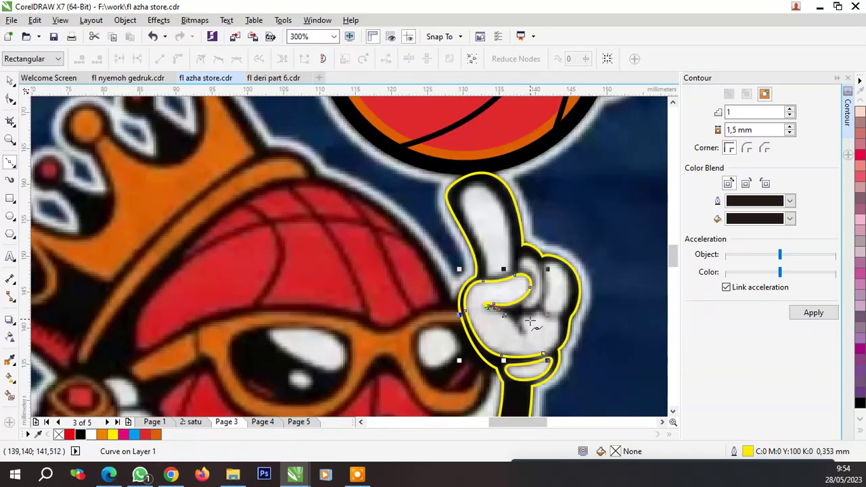
pyautogui.scroll(2, 515, 328)
# Add the folded finger's hook and creases, closing the outline at the bottom
pyautogui.moveTo(479, 301); pyautogui.dragTo(497, 339)
pyautogui.click(506, 313)
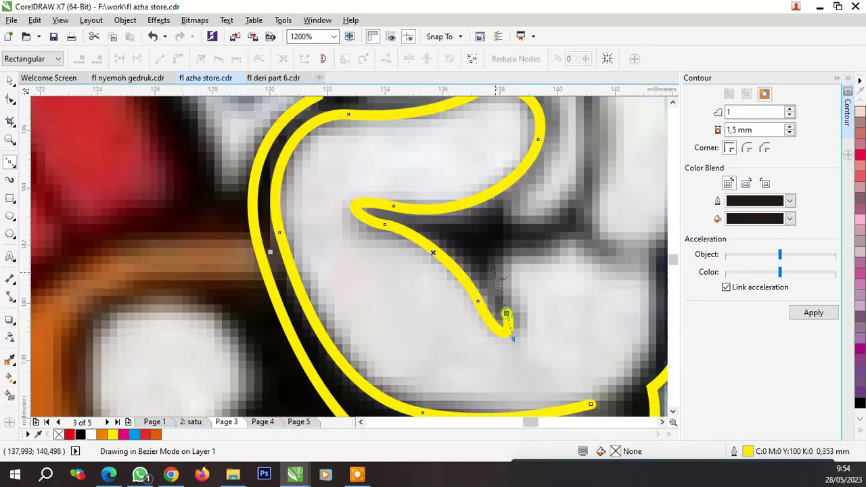
pyautogui.moveTo(502, 254); pyautogui.dragTo(560, 254)
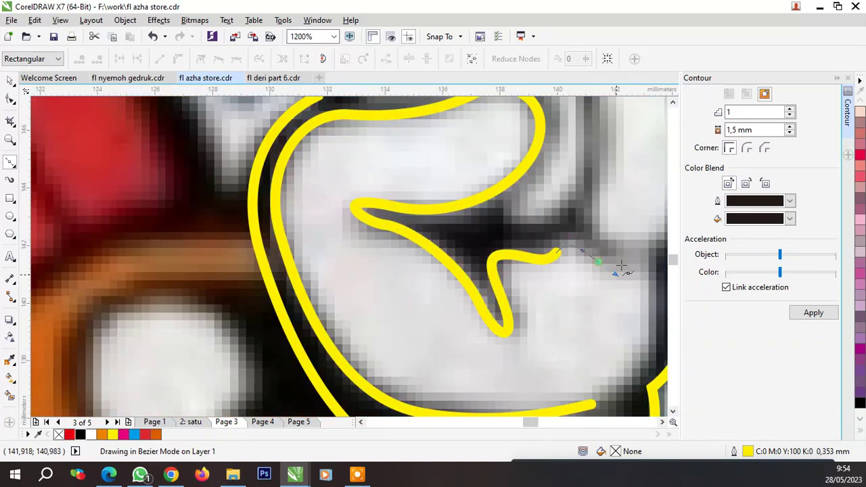
pyautogui.scroll(-2, 570, 271)
pyautogui.scroll(2, 571, 271)
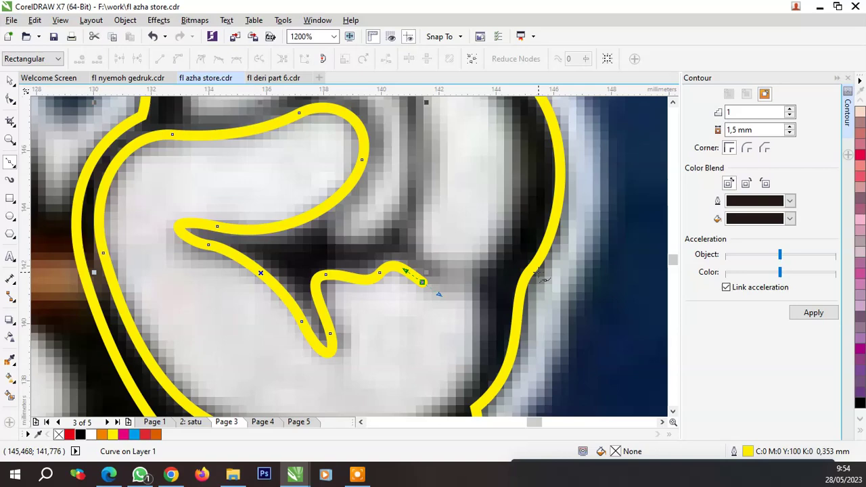
pyautogui.click(478, 280)
pyautogui.scroll(-2, 499, 273)
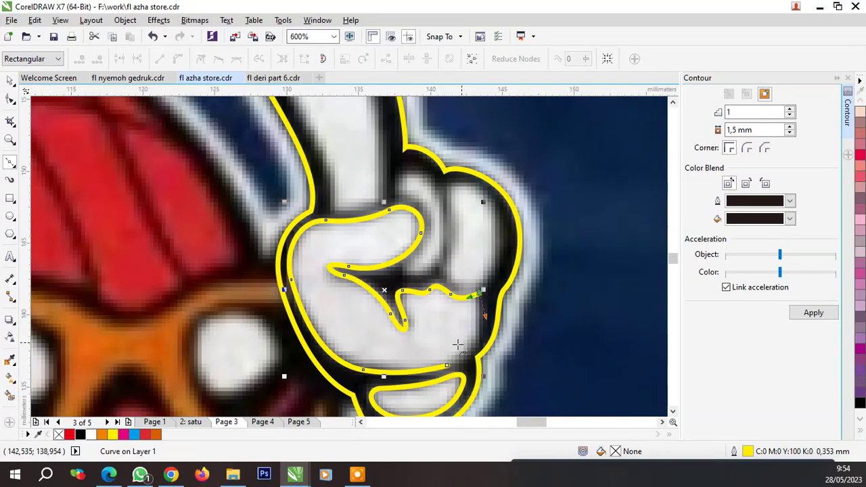
pyautogui.scroll(2, 467, 369)
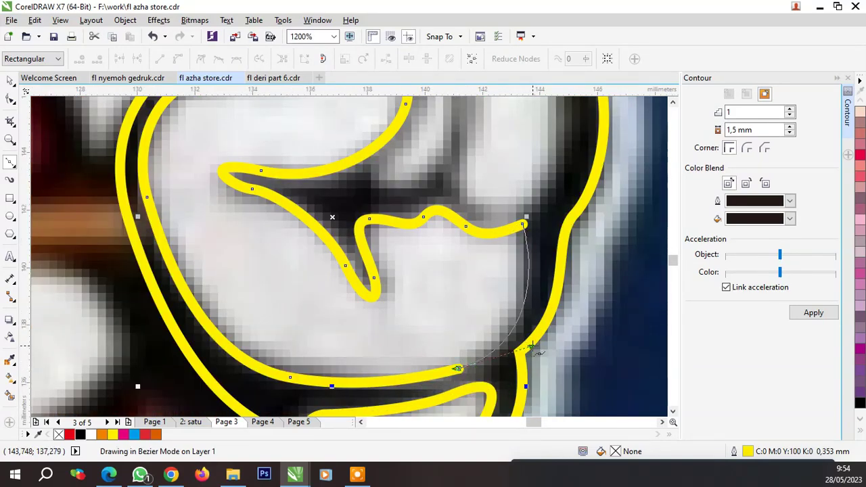
pyautogui.click(459, 369)
pyautogui.scroll(-2, 495, 268)
pyautogui.scroll(2, 478, 281)
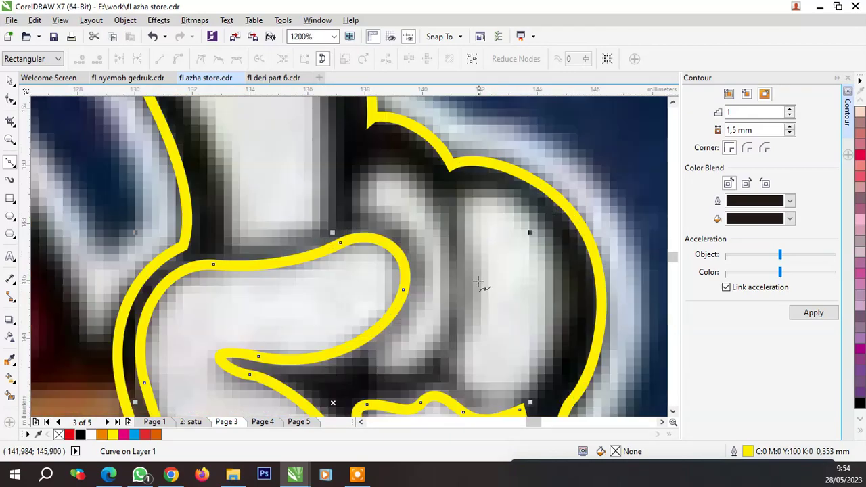
# Trace a closed outline along the thumb's inner curve
pyautogui.click(365, 211)
pyautogui.moveTo(415, 247); pyautogui.dragTo(438, 286)
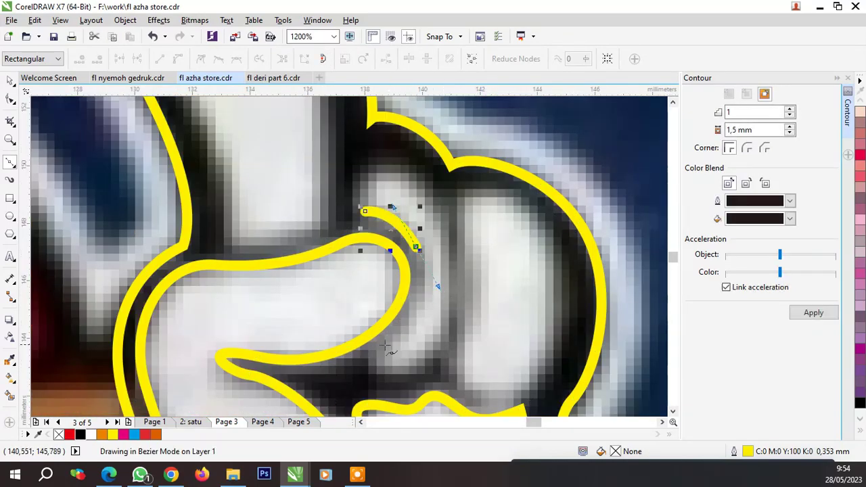
pyautogui.moveTo(372, 357); pyautogui.dragTo(338, 376)
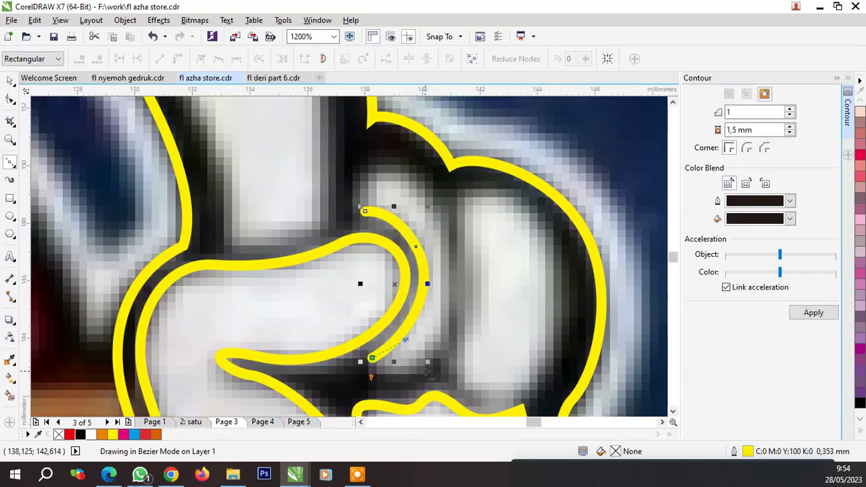
pyautogui.scroll(-1, 430, 336)
pyautogui.scroll(1, 431, 337)
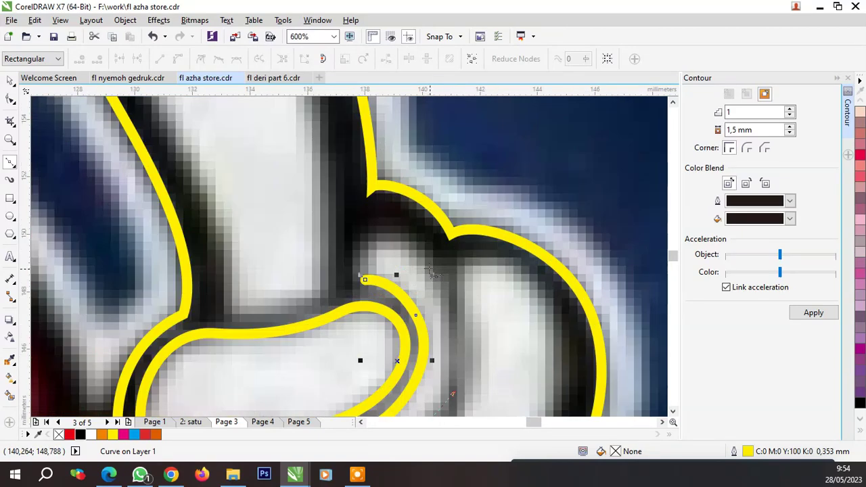
pyautogui.moveTo(433, 259); pyautogui.dragTo(409, 215)
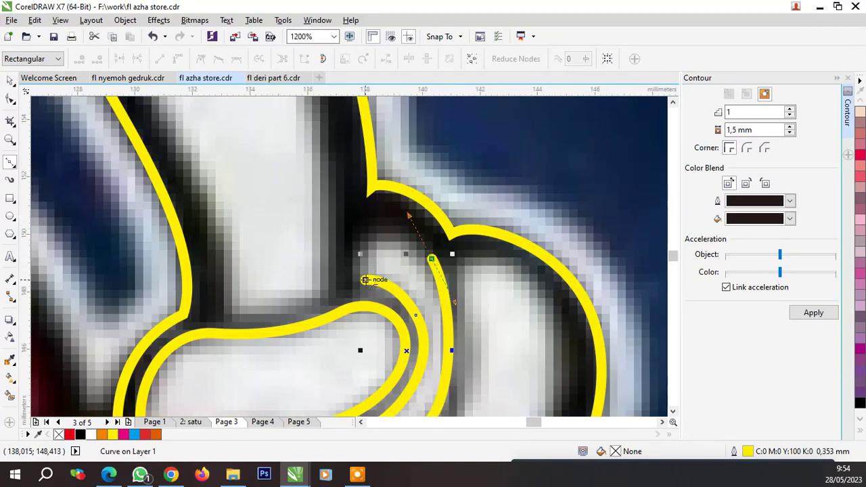
pyautogui.moveTo(366, 280); pyautogui.dragTo(356, 238)
pyautogui.scroll(-1, 427, 237)
pyautogui.scroll(1, 423, 232)
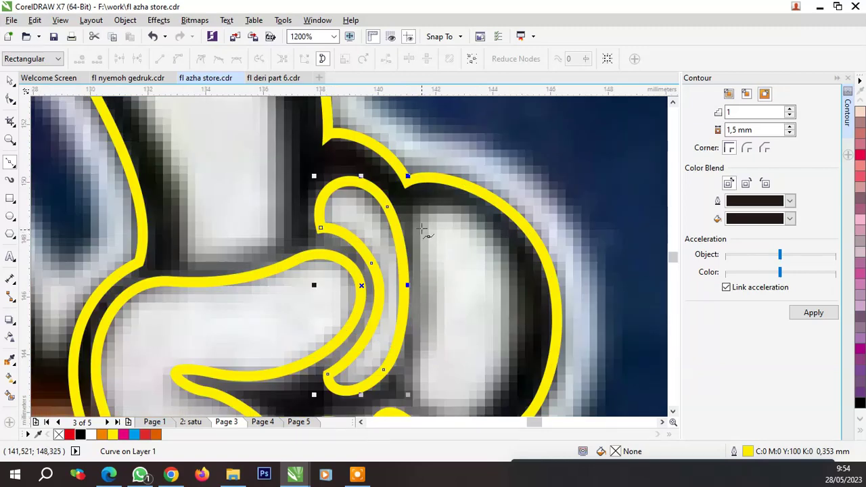
# Trace a closed four-node outline around the outer knuckle
pyautogui.click(422, 223)
pyautogui.moveTo(420, 342)
pyautogui.mouseDown()
pyautogui.moveTo(422, 364)
pyautogui.moveTo(524, 369)
pyautogui.mouseUp()
pyautogui.scroll(-1, 454, 402)
pyautogui.scroll(1, 474, 399)
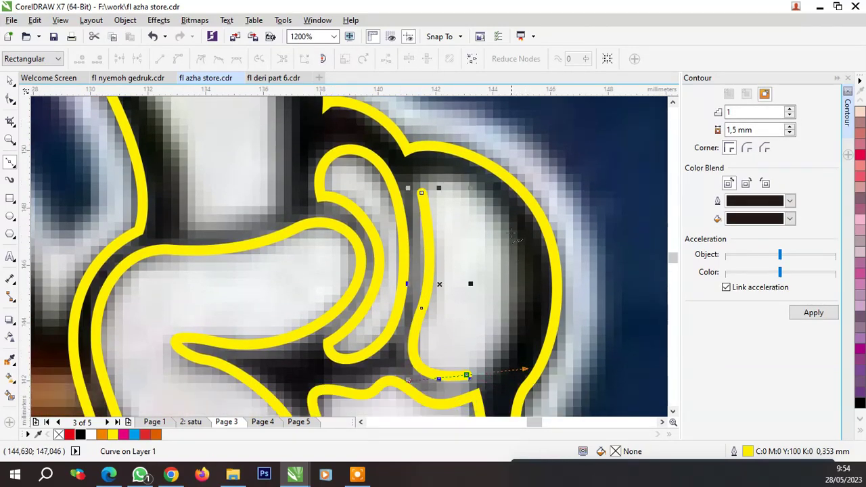
pyautogui.moveTo(511, 228); pyautogui.dragTo(493, 194)
pyautogui.click(422, 193)
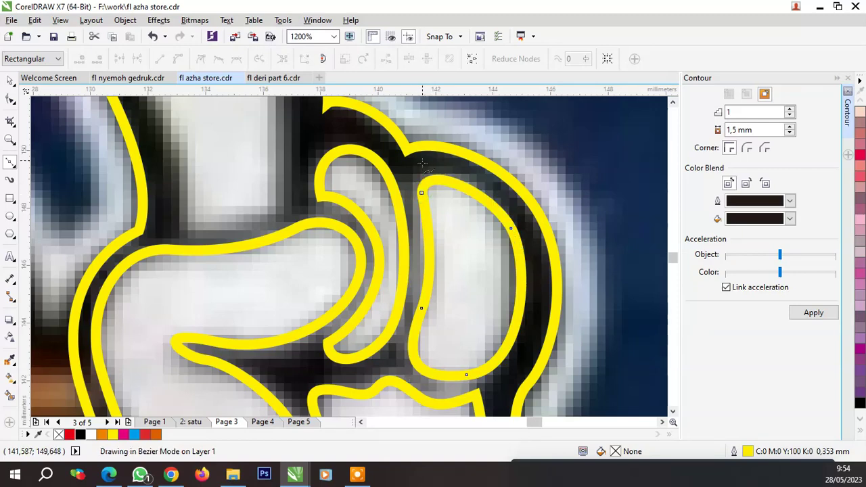
pyautogui.scroll(-2, 471, 237)
pyautogui.scroll(2, 432, 216)
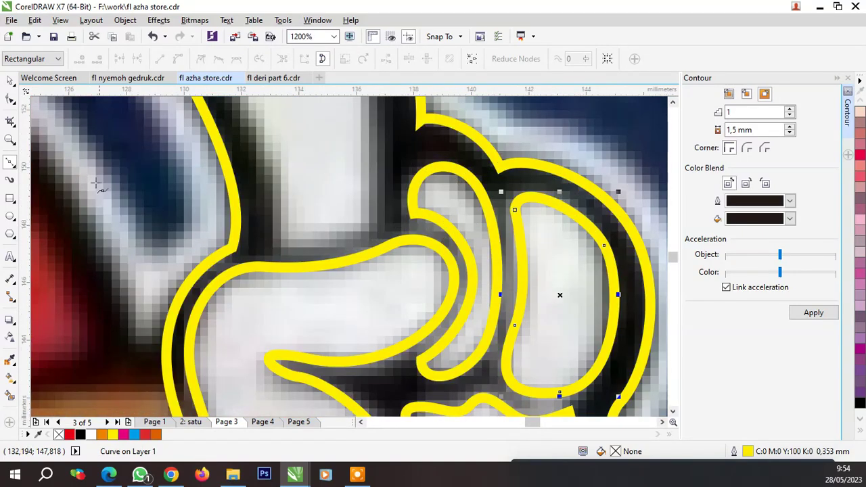
# Zoom in and adjust the curled finger curve's nodes by double-clicking on it
pyautogui.click(10, 98)
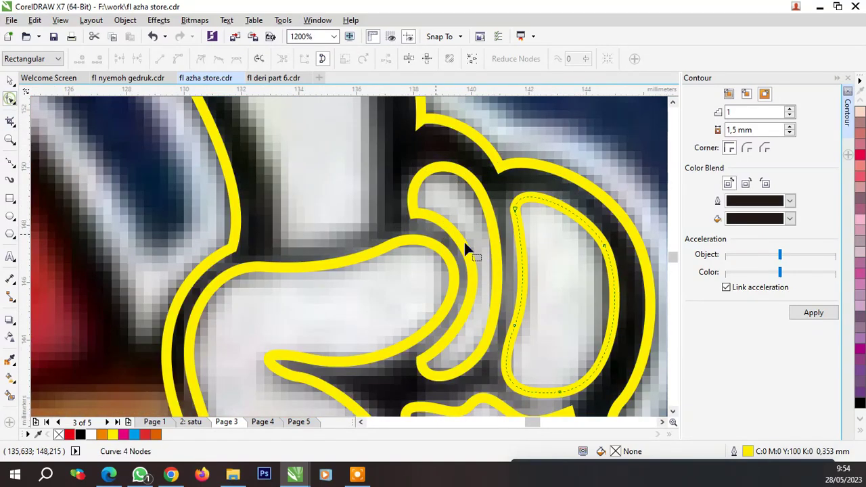
pyautogui.doubleClick(612, 287)
pyautogui.doubleClick(614, 262)
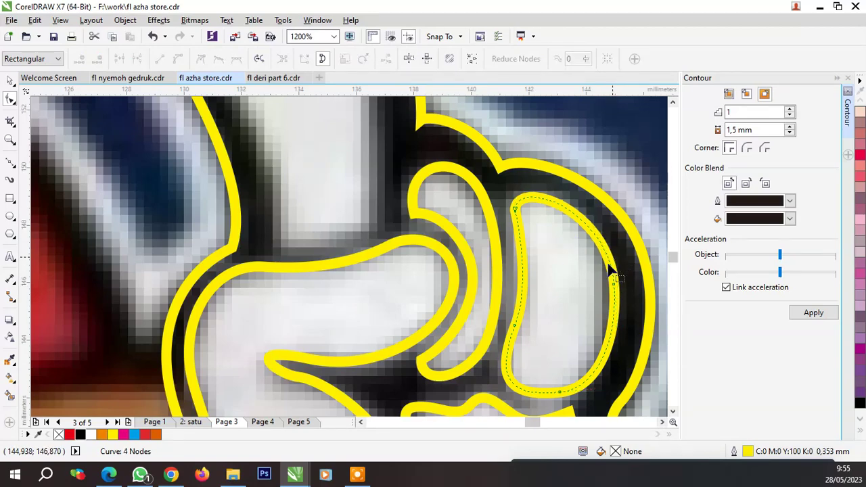
pyautogui.scroll(-4, 516, 274)
# Trace the raised index finger's edge with a three-point Bezier curve
pyautogui.press('F5')
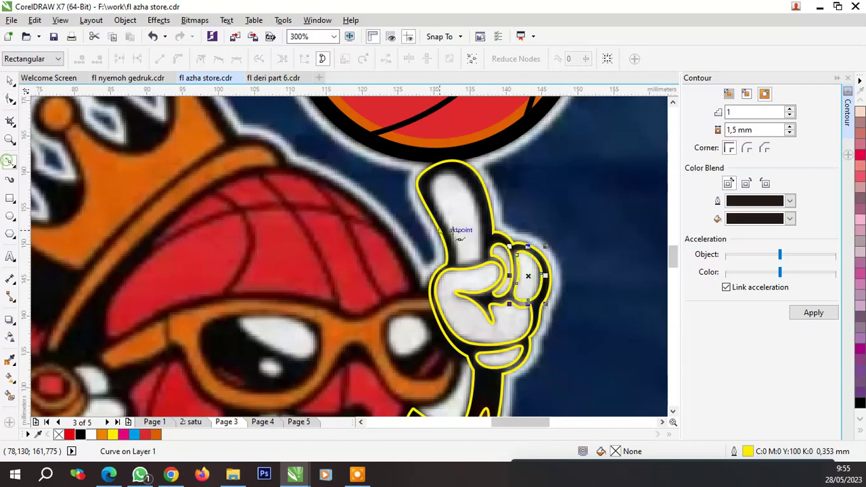
pyautogui.scroll(2, 477, 238)
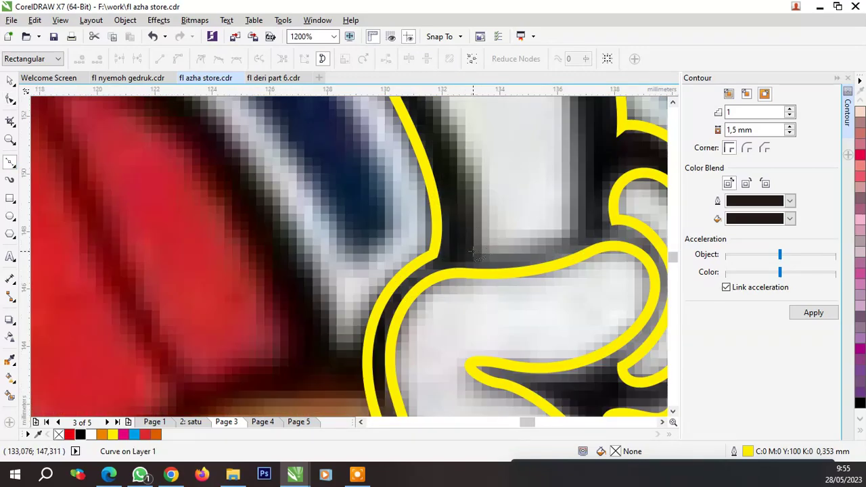
pyautogui.click(476, 253)
pyautogui.click(577, 226)
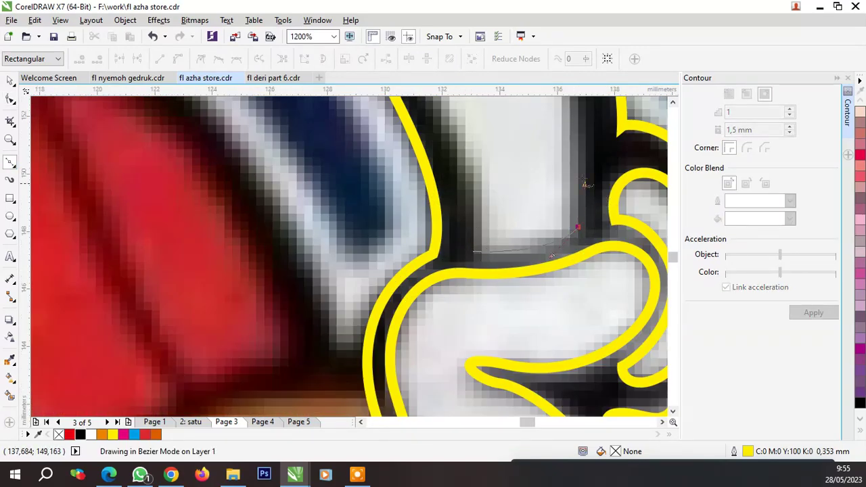
pyautogui.scroll(-2, 555, 235)
pyautogui.scroll(2, 559, 205)
pyautogui.moveTo(548, 220); pyautogui.dragTo(522, 178)
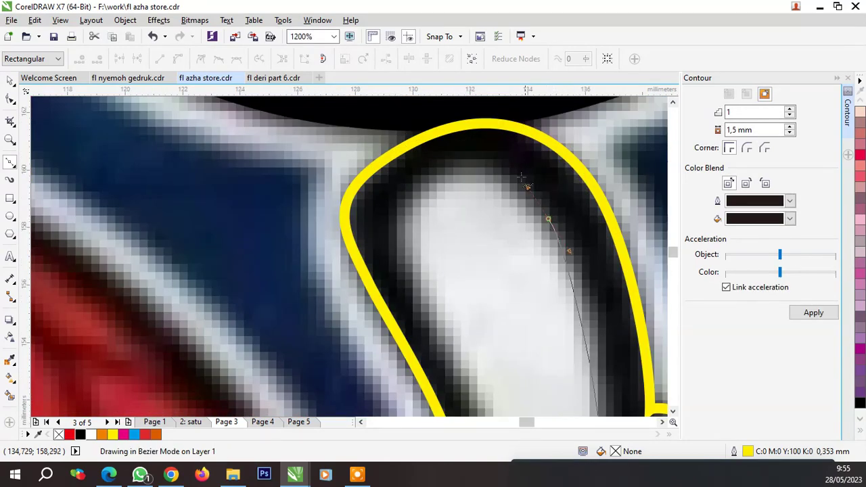
pyautogui.press('space')
pyautogui.press('space')
pyautogui.scroll(-2, 492, 203)
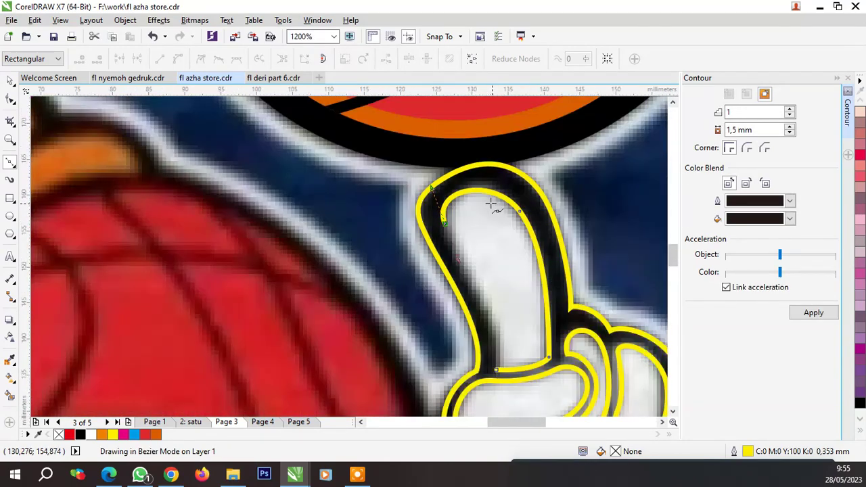
pyautogui.scroll(-2, 492, 203)
pyautogui.scroll(4, 517, 331)
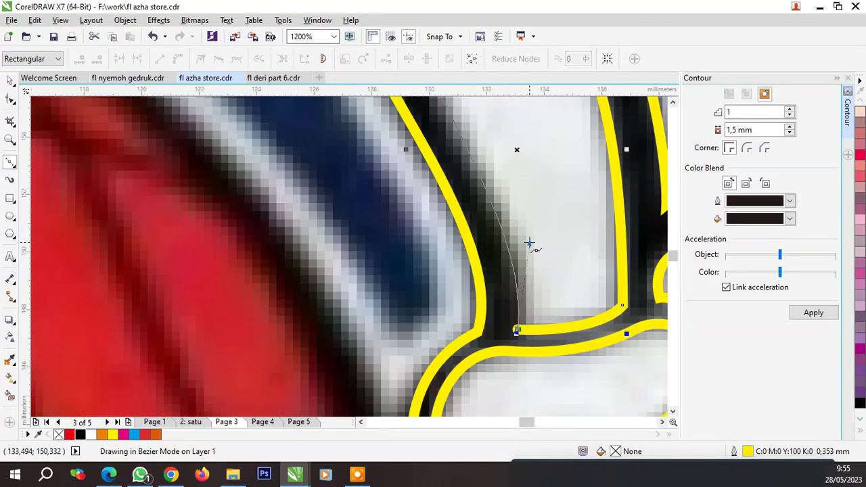
pyautogui.scroll(-2, 528, 240)
pyautogui.scroll(1, 468, 242)
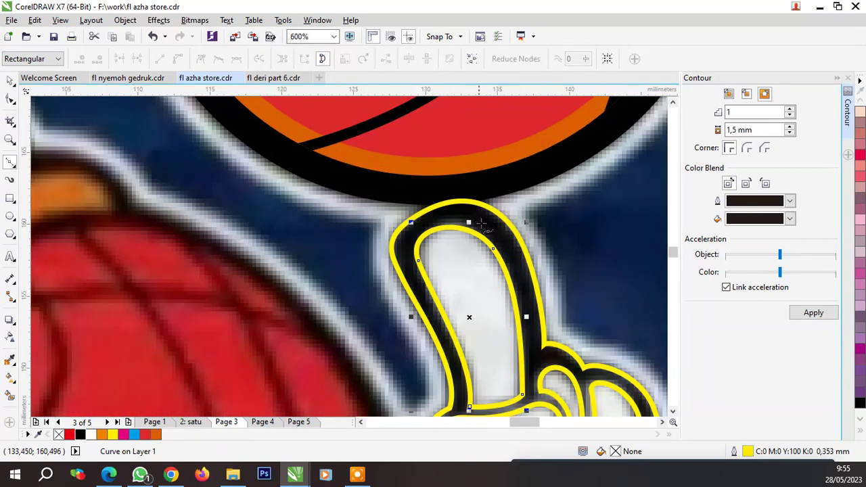
# Delete the surplus node near the fingertip on the hand outline
pyautogui.click(10, 99)
pyautogui.click(503, 236)
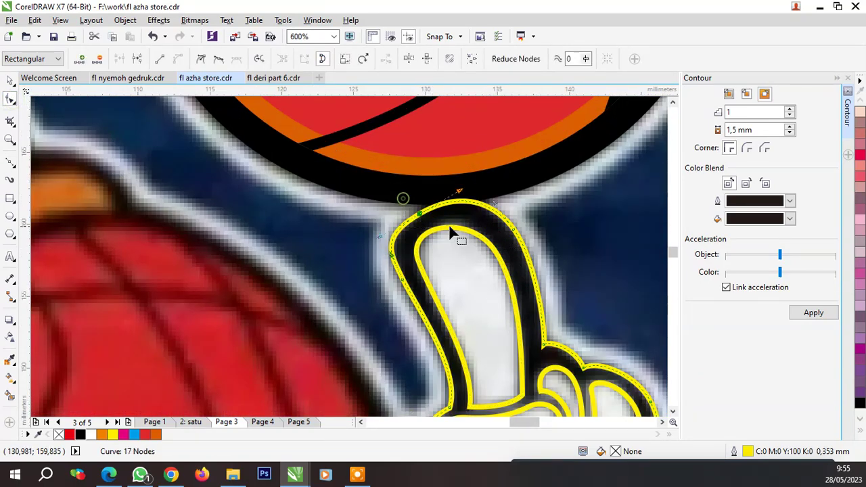
pyautogui.press('Delete')
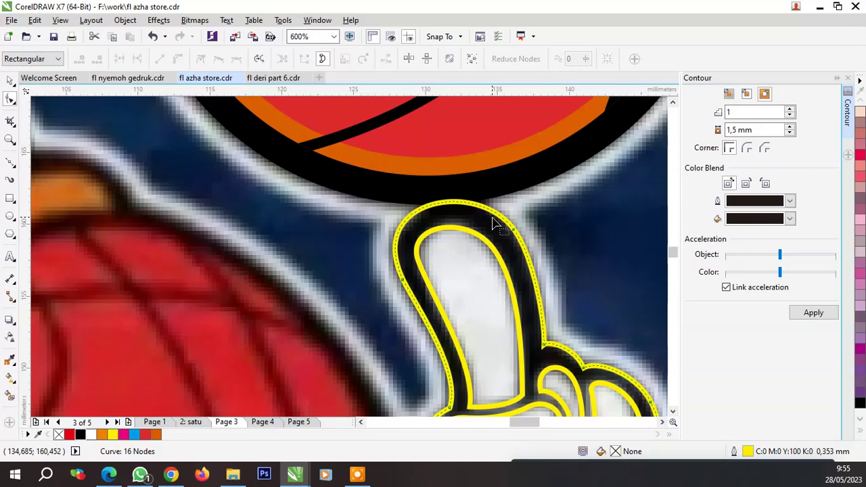
pyautogui.scroll(-3, 493, 223)
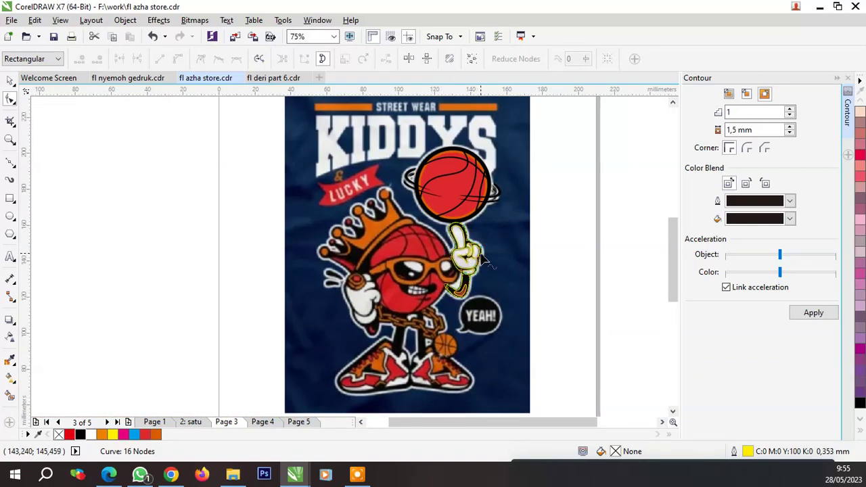
# Fill the index finger, palm, curled finger and wrist cuff white
pyautogui.scroll(2, 484, 259)
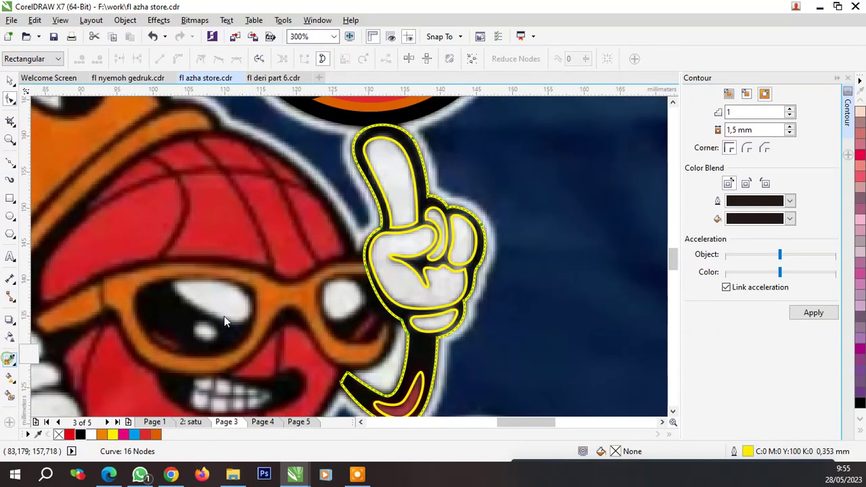
pyautogui.click(397, 175)
pyautogui.click(10, 81)
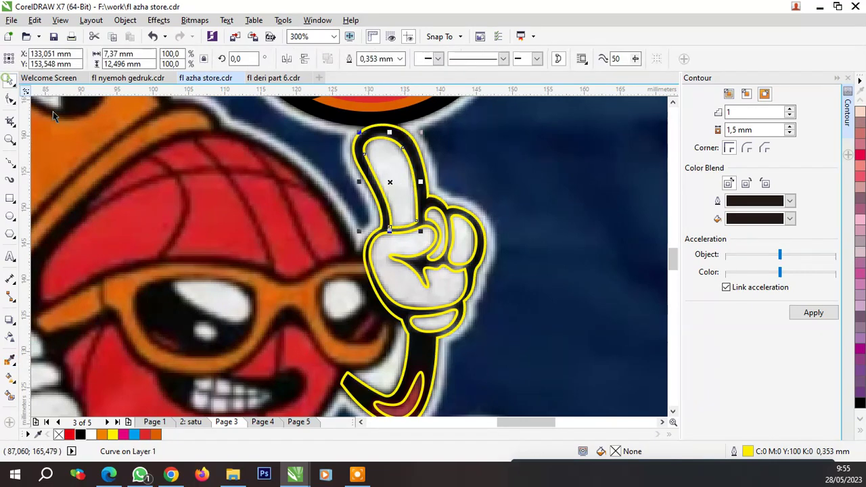
pyautogui.click(92, 435)
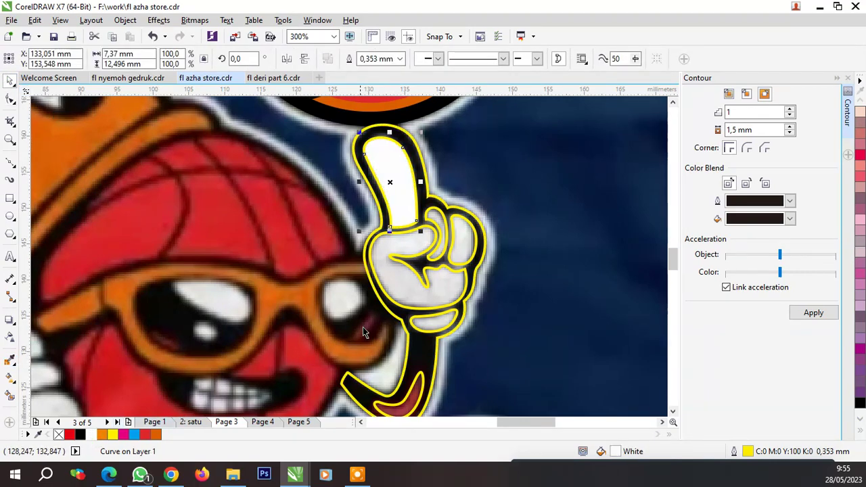
pyautogui.click(401, 257)
pyautogui.click(91, 435)
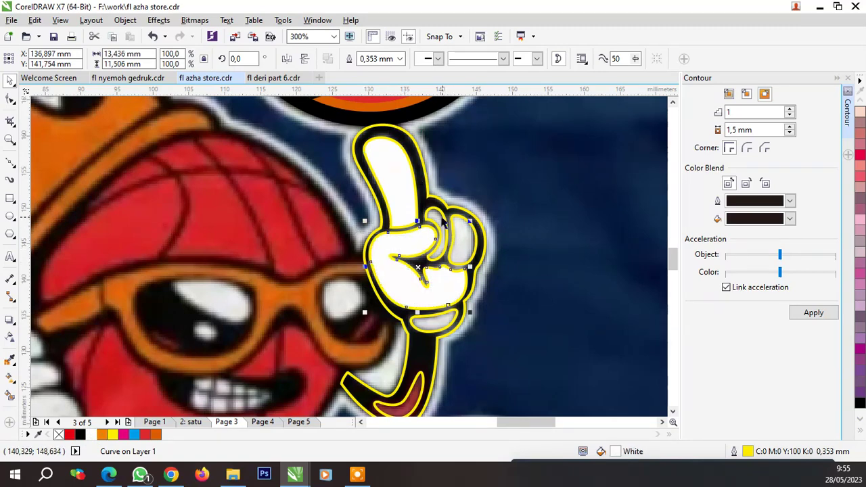
pyautogui.click(455, 239)
pyautogui.click(91, 434)
pyautogui.click(440, 325)
pyautogui.click(91, 435)
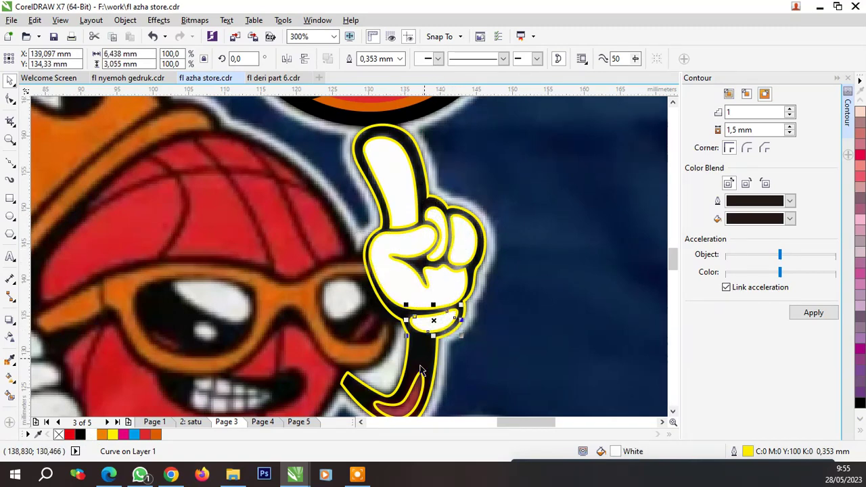
# Fill the J-shaped piece below the cuff red and the hand's outer outline black
pyautogui.click(416, 391)
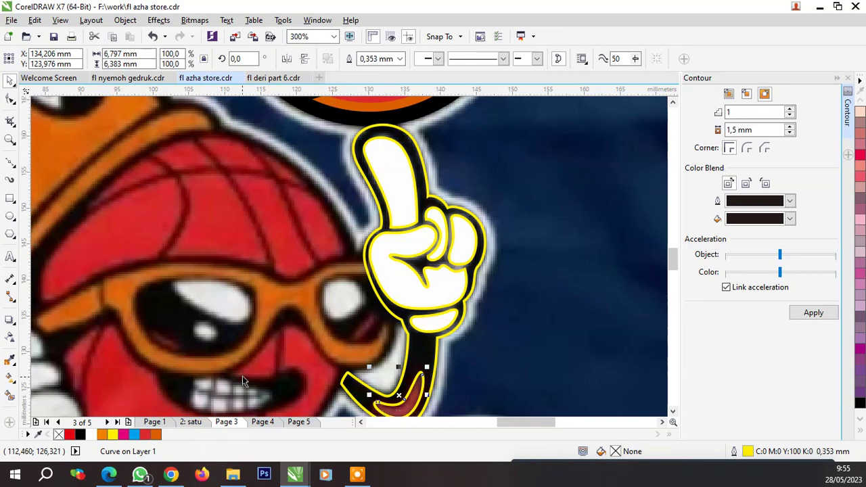
pyautogui.click(145, 434)
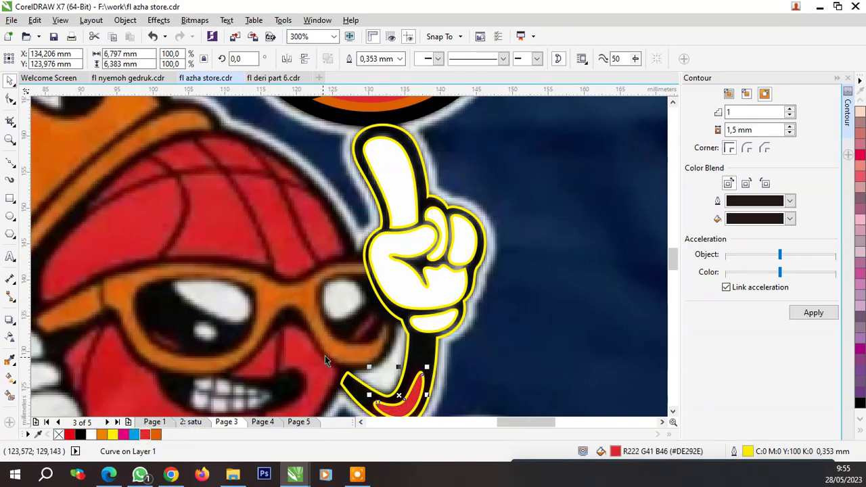
pyautogui.scroll(-2, 324, 355)
pyautogui.scroll(1, 359, 356)
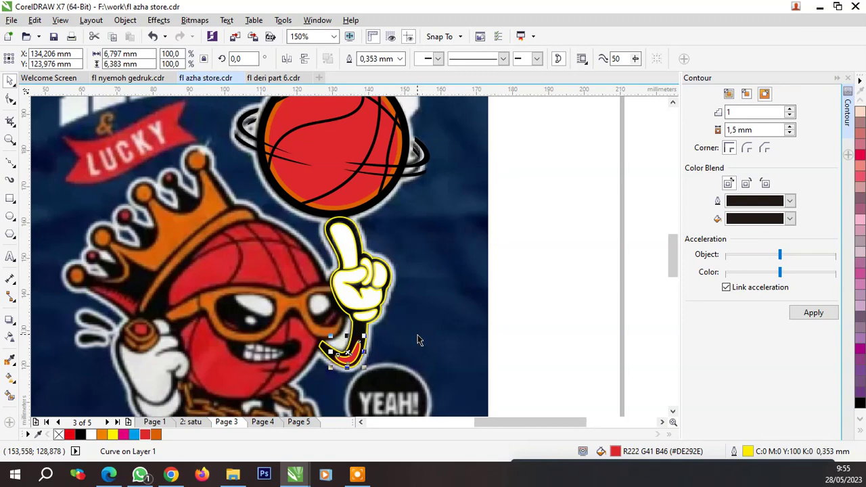
pyautogui.click(362, 332)
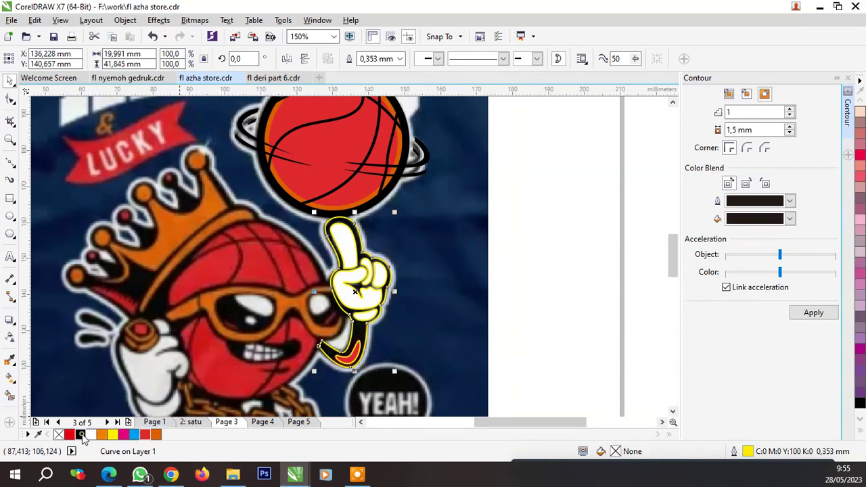
pyautogui.click(82, 434)
# Marquee-select the eight pieces and group them with Ctrl+G
pyautogui.press('Escape')
pyautogui.scroll(-2, 452, 304)
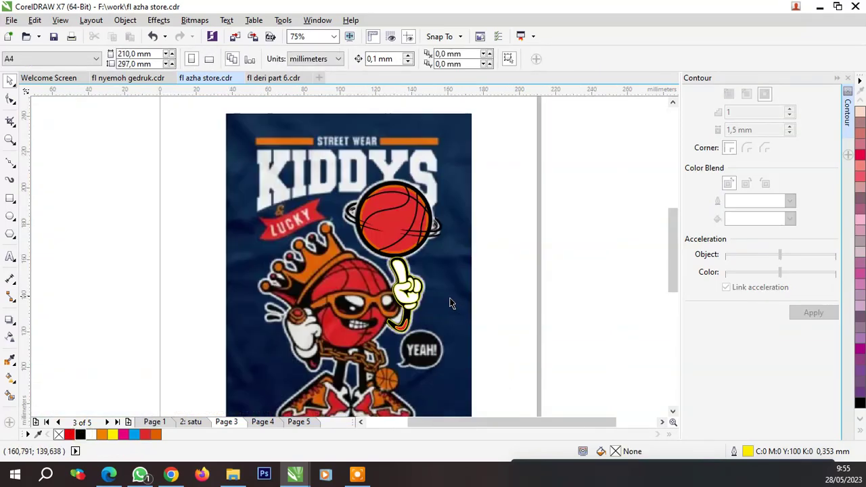
pyautogui.moveTo(541, 373); pyautogui.dragTo(327, 174)
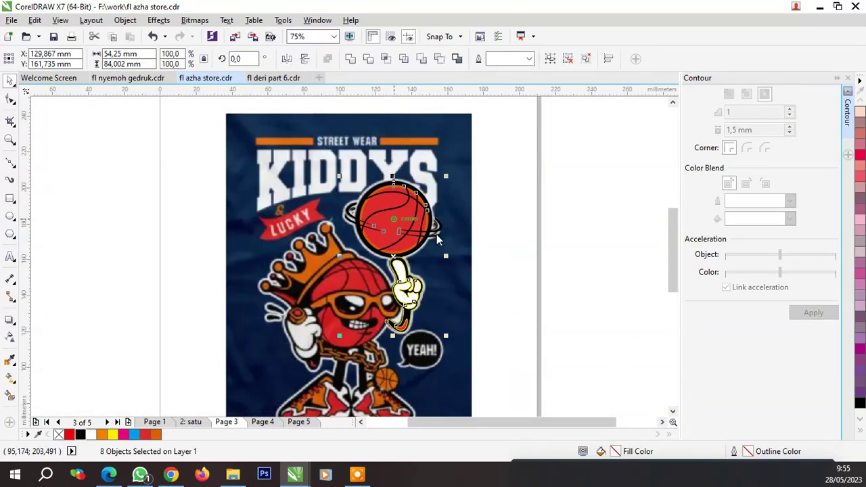
pyautogui.hotkey('ctrl', 'g')
pyautogui.click(861, 434)
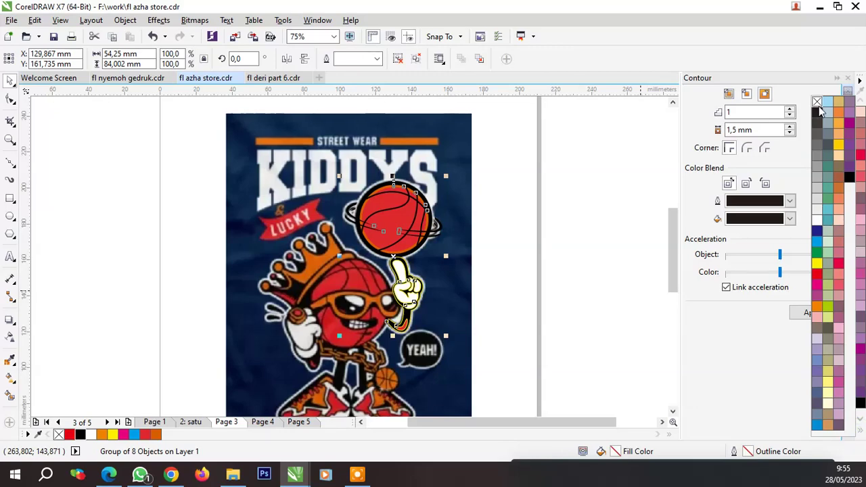
pyautogui.click(541, 312)
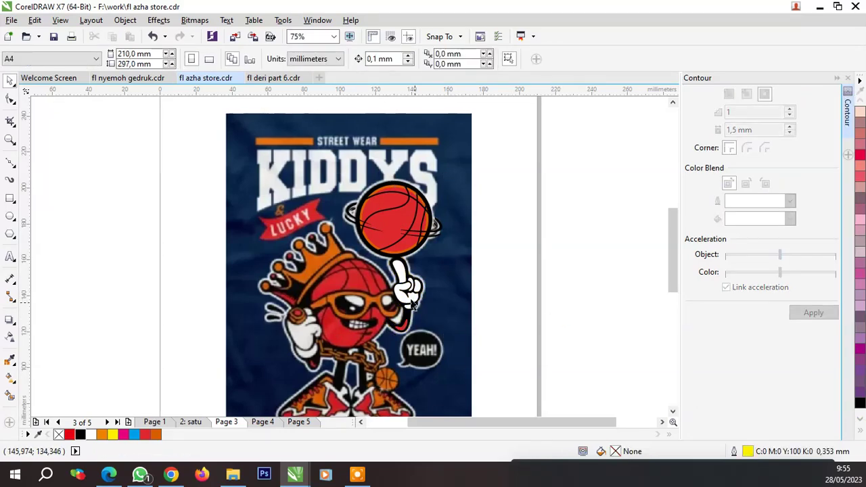
# Save the document
pyautogui.scroll(2, 380, 323)
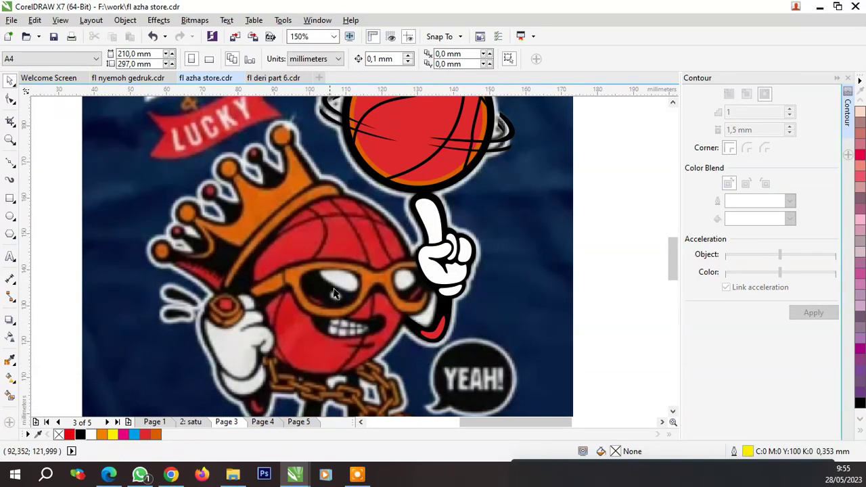
pyautogui.scroll(-2, 324, 326)
pyautogui.scroll(2, 315, 343)
pyautogui.click(53, 37)
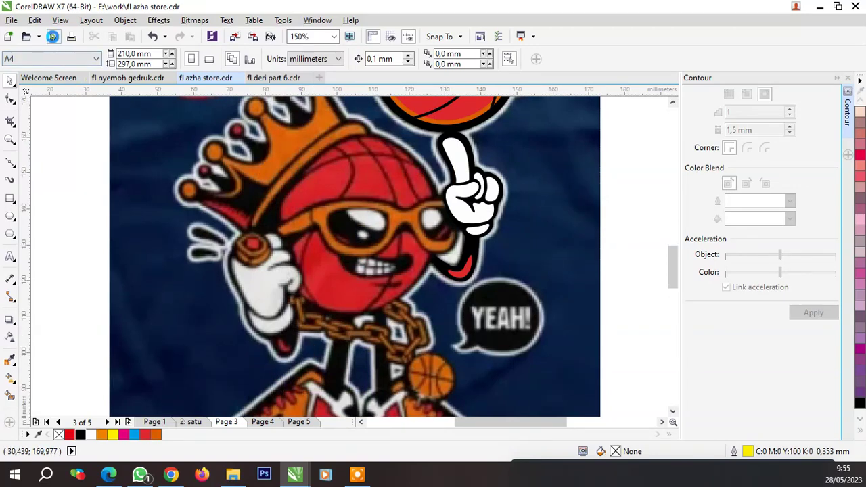
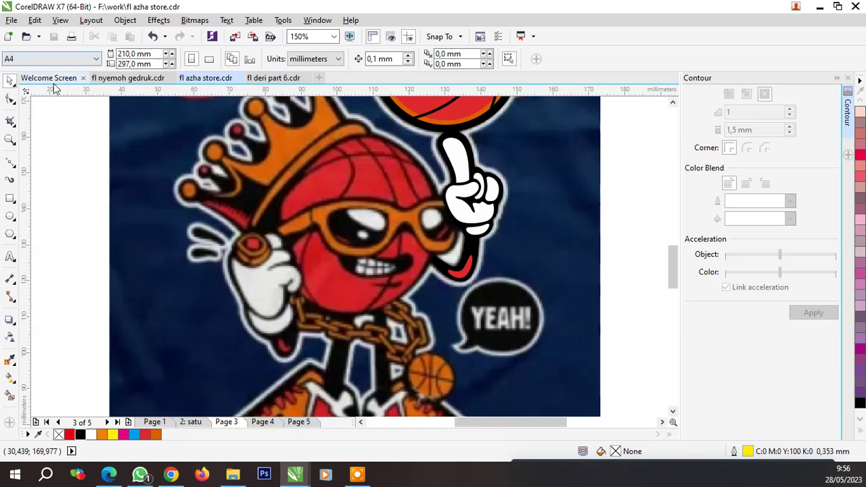
# Begin a Bezier outline around the glove's lower and left edges
pyautogui.click(10, 162)
pyautogui.scroll(2, 289, 358)
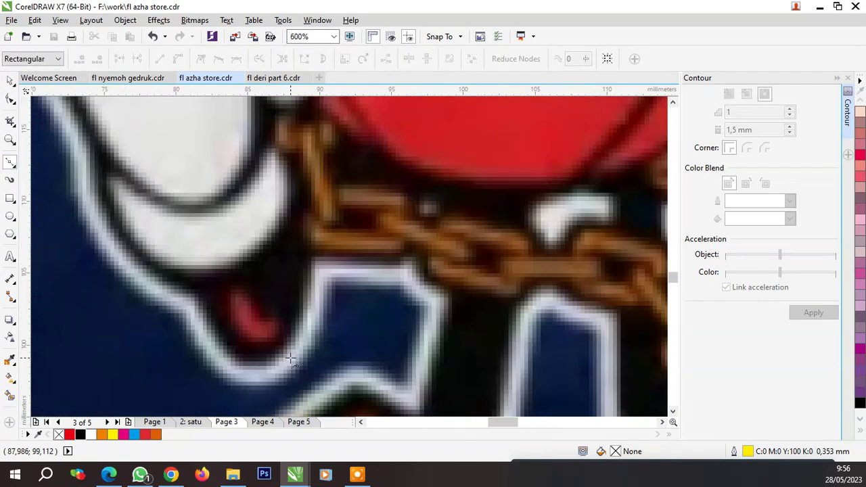
pyautogui.click(310, 255)
pyautogui.moveTo(278, 361); pyautogui.dragTo(251, 385)
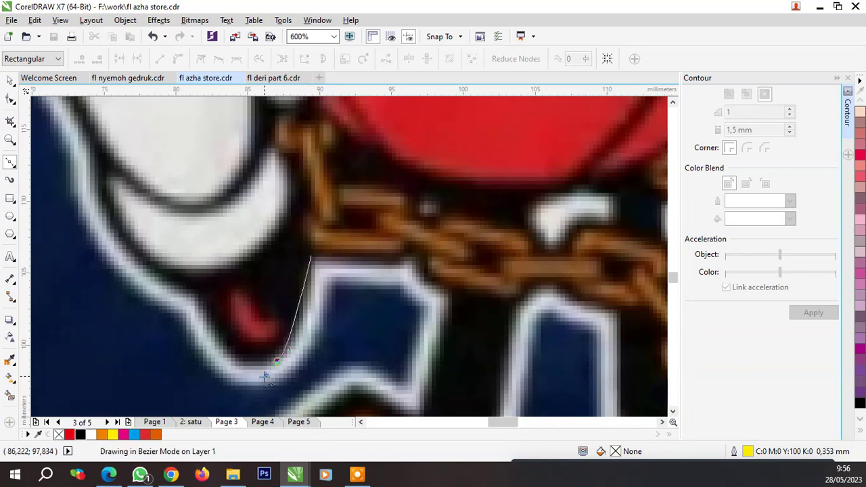
pyautogui.moveTo(190, 291); pyautogui.dragTo(168, 227)
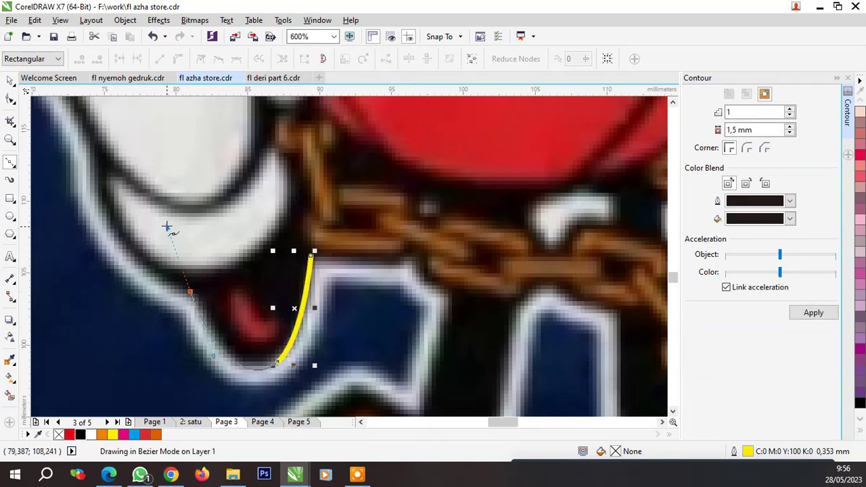
pyautogui.scroll(-1, 223, 333)
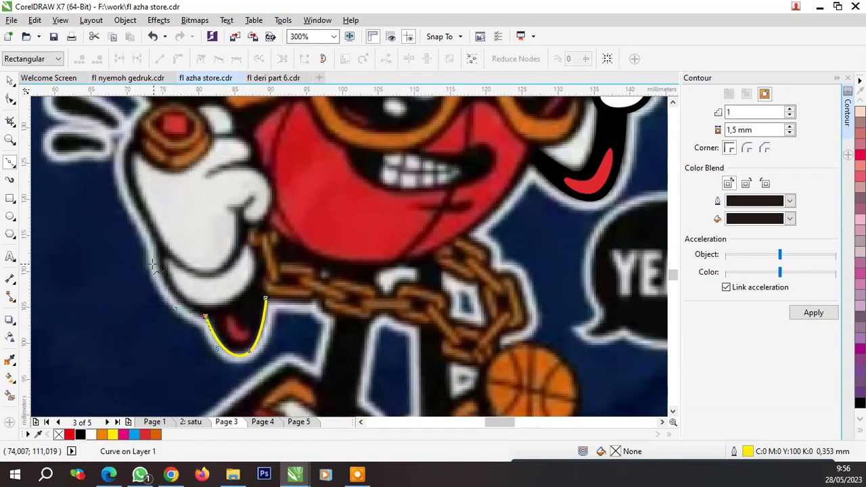
pyautogui.scroll(1, 155, 256)
pyautogui.click(165, 234)
pyautogui.moveTo(166, 234); pyautogui.dragTo(180, 176)
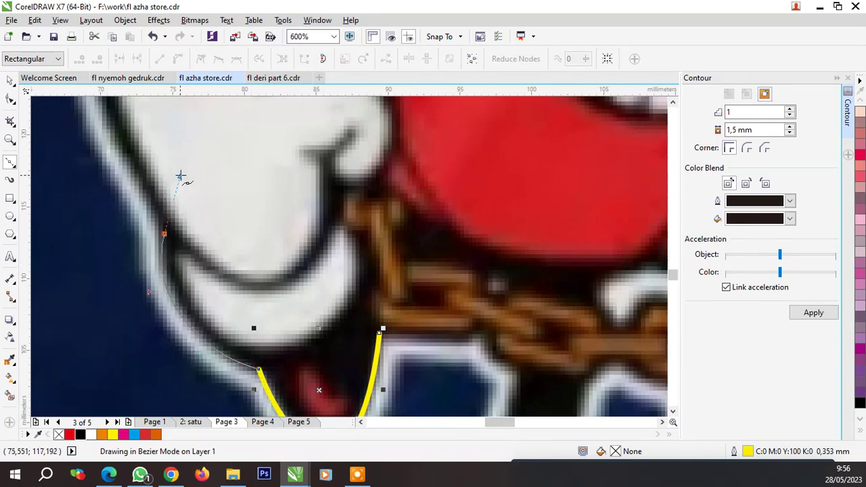
pyautogui.scroll(-2, 135, 178)
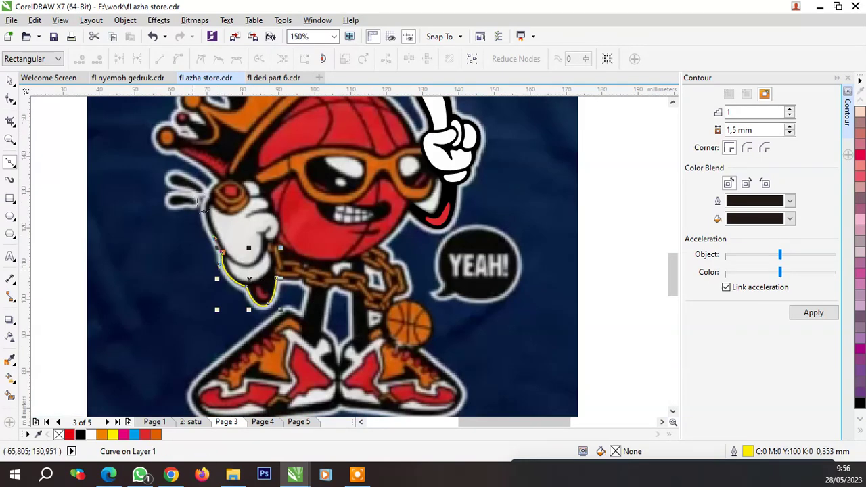
pyautogui.scroll(2, 217, 219)
pyautogui.scroll(1, 228, 260)
pyautogui.click(233, 261)
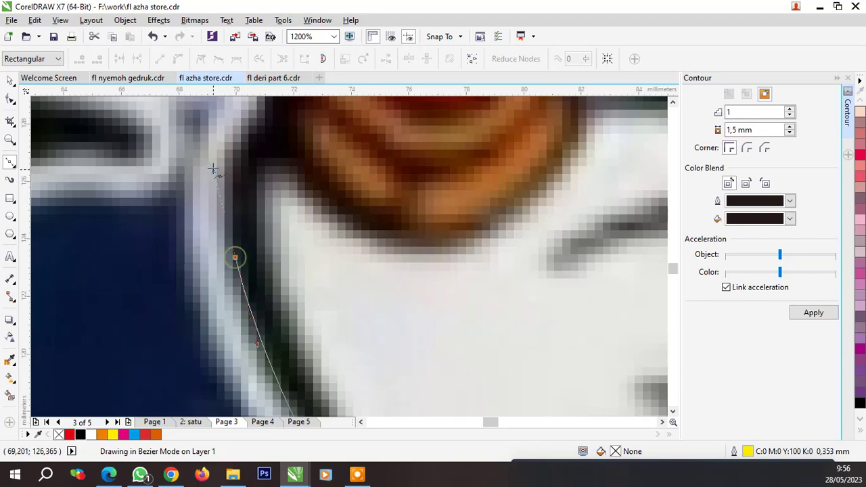
pyautogui.scroll(-3, 231, 264)
pyautogui.scroll(2, 223, 281)
pyautogui.scroll(1, 224, 279)
pyautogui.click(212, 303)
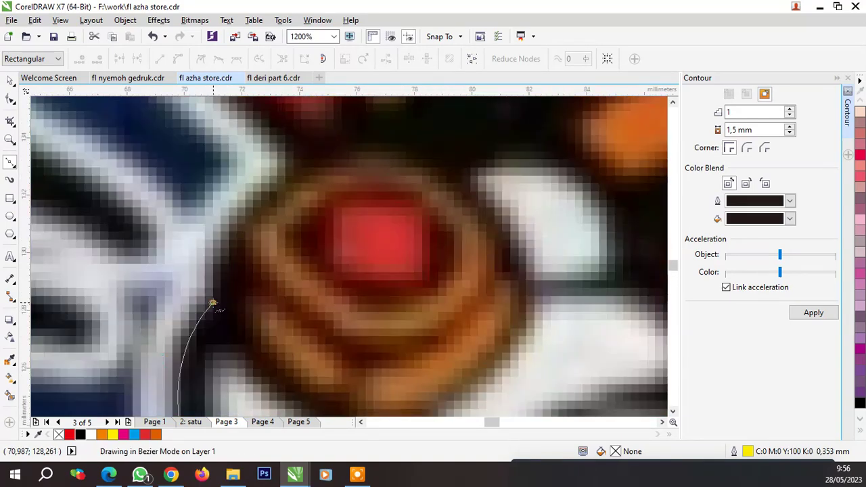
pyautogui.press('space')
# Extend the glove outline up beside the ring and over its top
pyautogui.scroll(-2, 227, 231)
pyautogui.scroll(2, 265, 199)
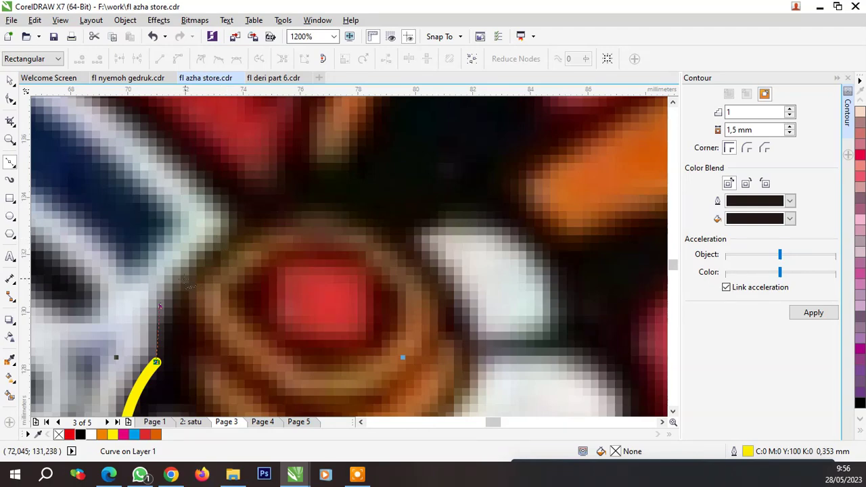
pyautogui.click(169, 308)
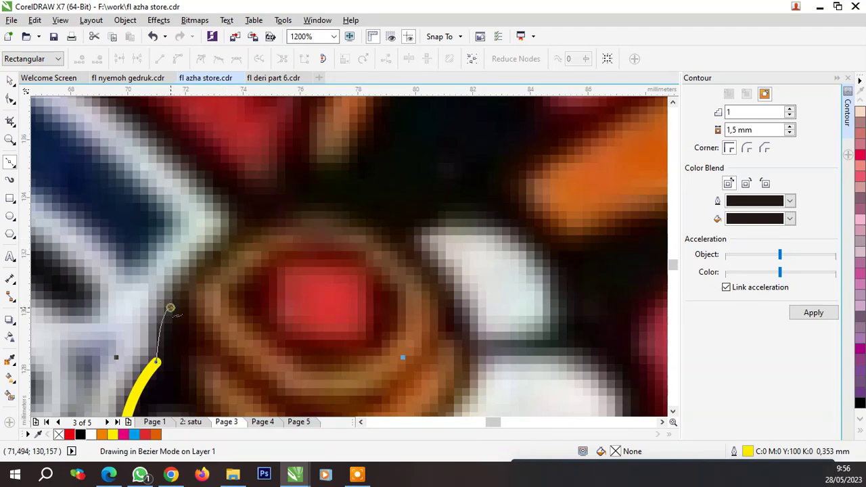
pyautogui.moveTo(215, 242); pyautogui.dragTo(253, 211)
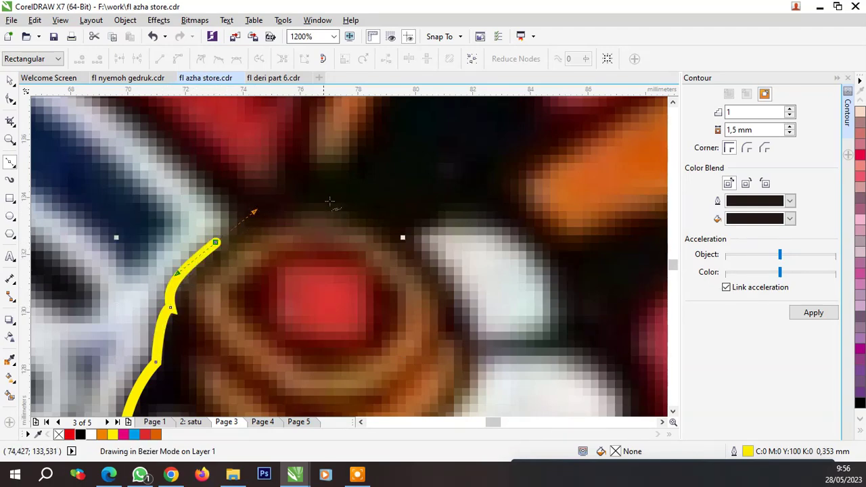
pyautogui.moveTo(343, 190); pyautogui.dragTo(368, 201)
pyautogui.press('space')
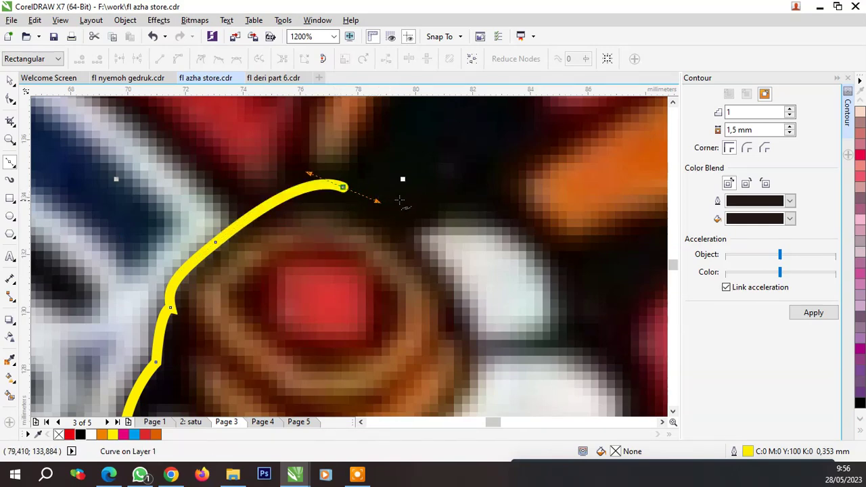
# Continue the outline across the glove's top and down its right side
pyautogui.scroll(-2, 390, 212)
pyautogui.scroll(2, 388, 212)
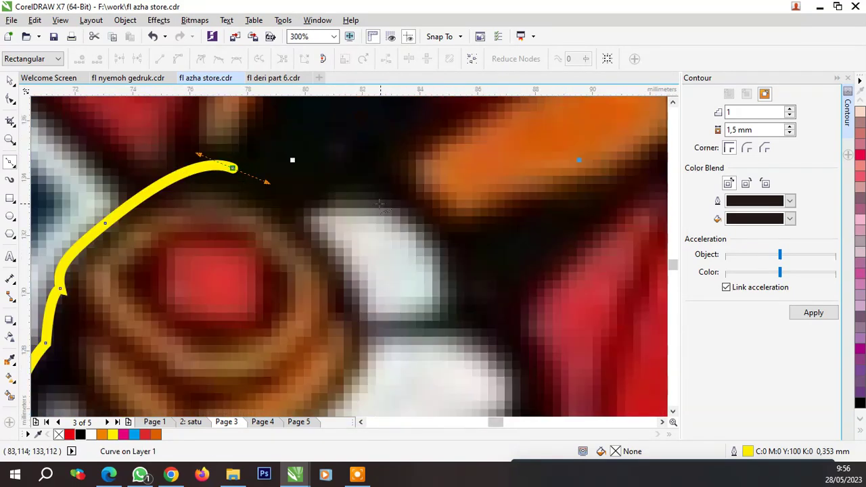
pyautogui.click(296, 195)
pyautogui.moveTo(350, 166); pyautogui.dragTo(354, 167)
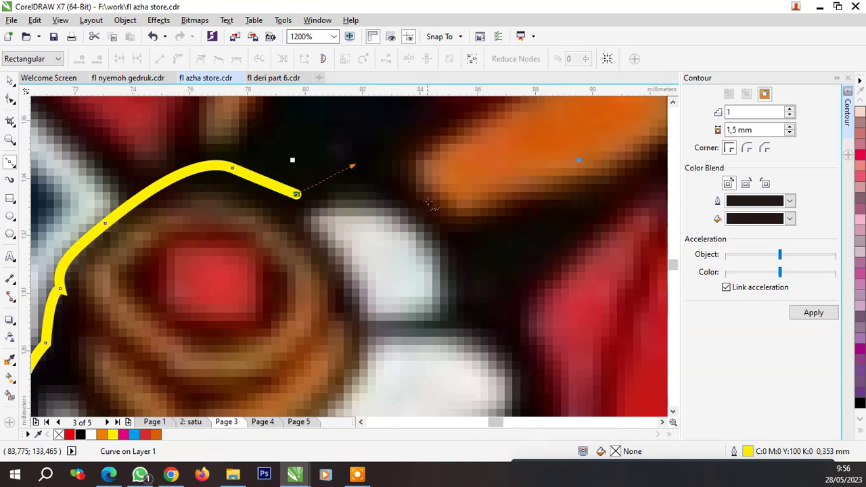
pyautogui.moveTo(436, 205); pyautogui.dragTo(478, 254)
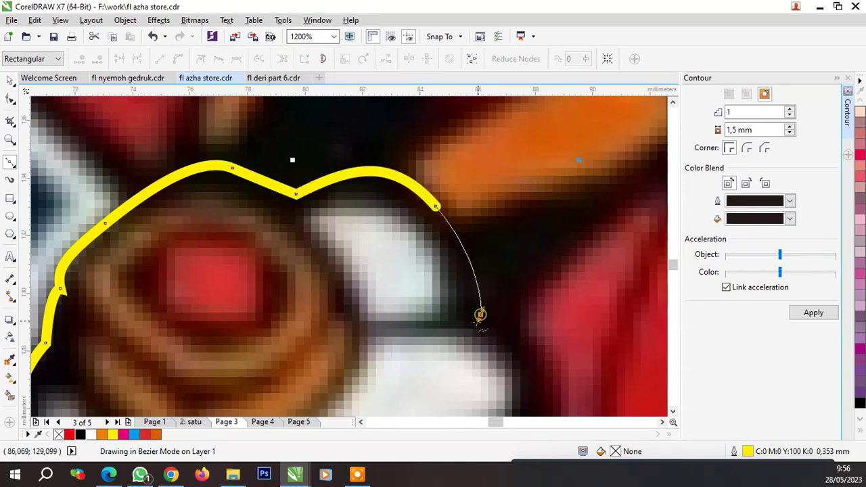
pyautogui.scroll(-2, 497, 322)
pyautogui.scroll(2, 498, 324)
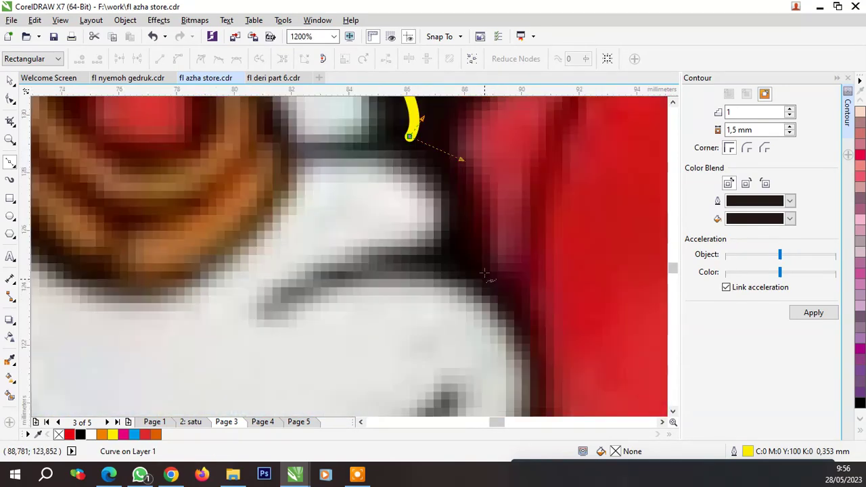
pyautogui.moveTo(478, 257); pyautogui.dragTo(521, 296)
pyautogui.scroll(-1, 521, 296)
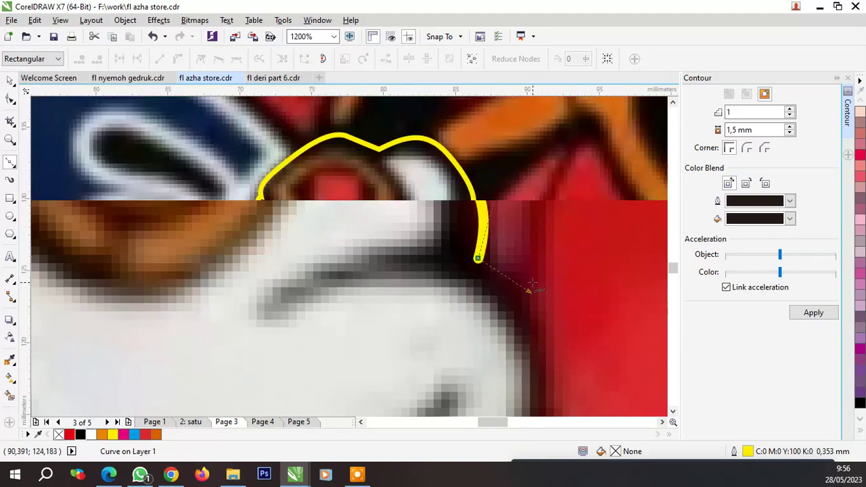
pyautogui.scroll(-2, 513, 237)
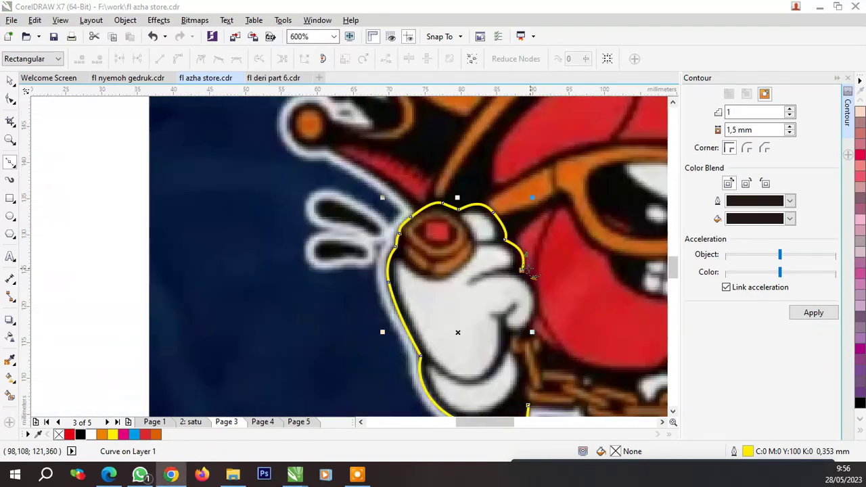
pyautogui.scroll(3, 443, 236)
pyautogui.scroll(-2, 444, 237)
pyautogui.scroll(2, 419, 230)
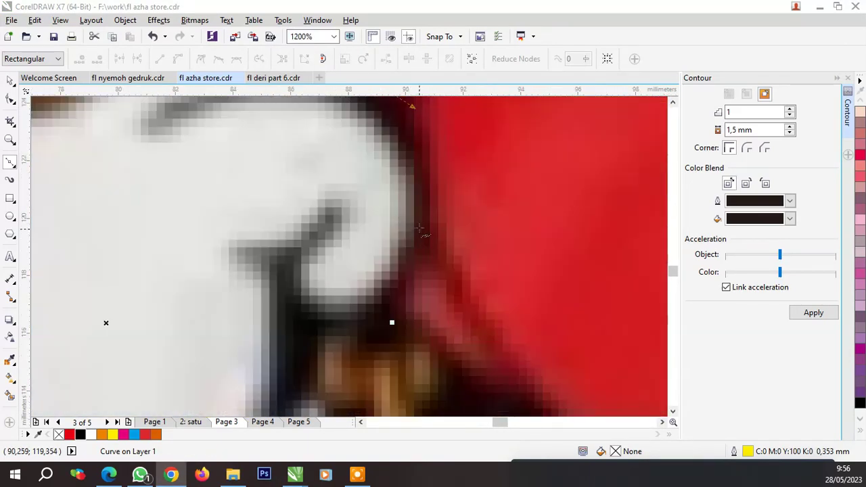
# Trace around the knuckle and beside the chain, closing the outline at its start
pyautogui.click(429, 220)
pyautogui.scroll(-2, 336, 300)
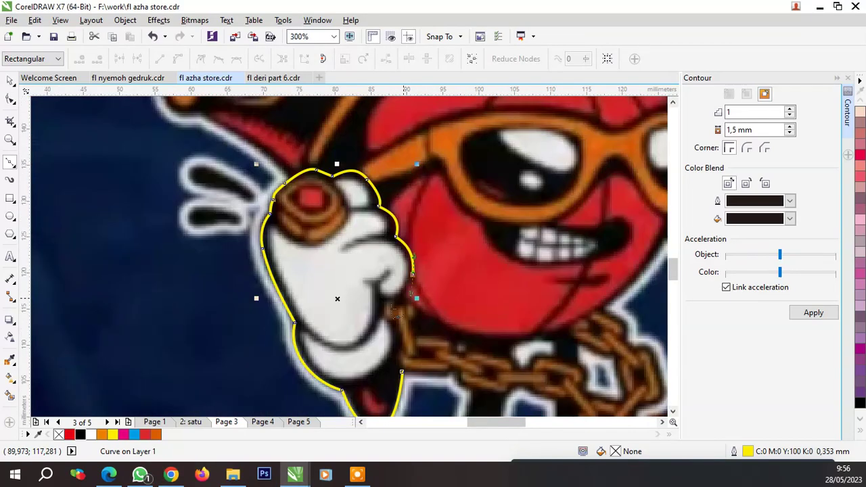
pyautogui.scroll(2, 390, 303)
pyautogui.moveTo(369, 276)
pyautogui.mouseDown()
pyautogui.moveTo(373, 330)
pyautogui.moveTo(383, 306)
pyautogui.mouseUp()
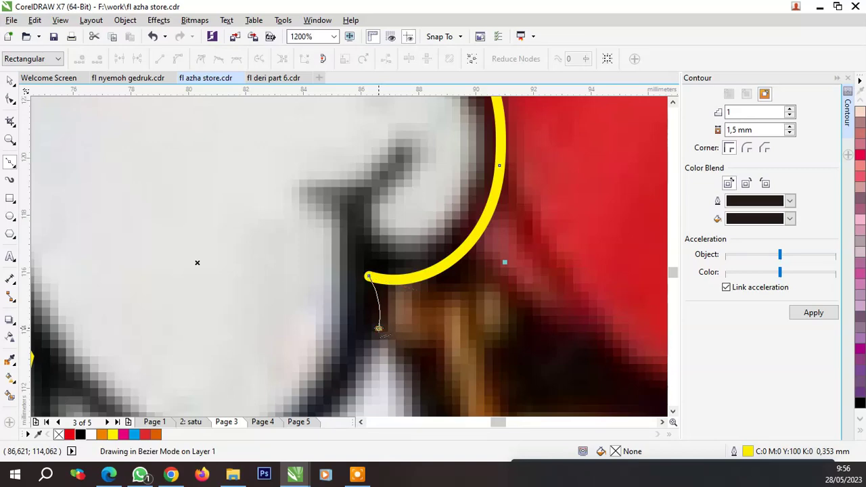
pyautogui.scroll(-2, 420, 294)
pyautogui.scroll(2, 425, 295)
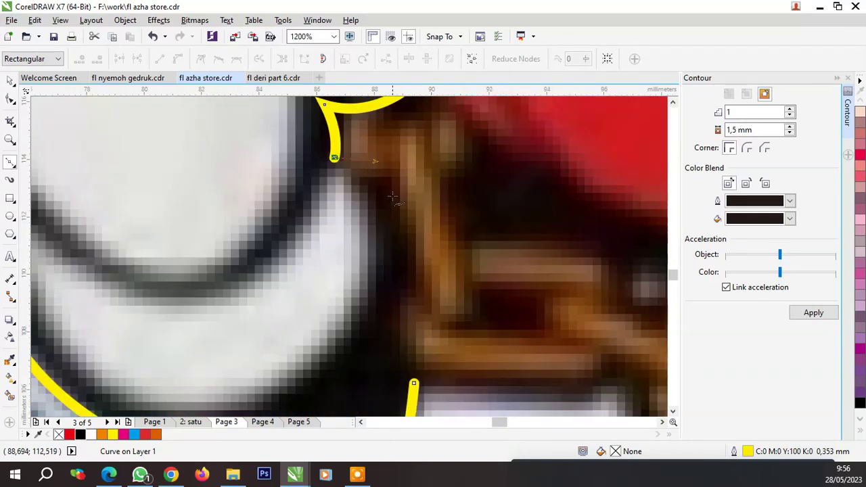
pyautogui.moveTo(392, 196); pyautogui.dragTo(420, 244)
pyautogui.moveTo(401, 298); pyautogui.dragTo(393, 315)
pyautogui.click(413, 383)
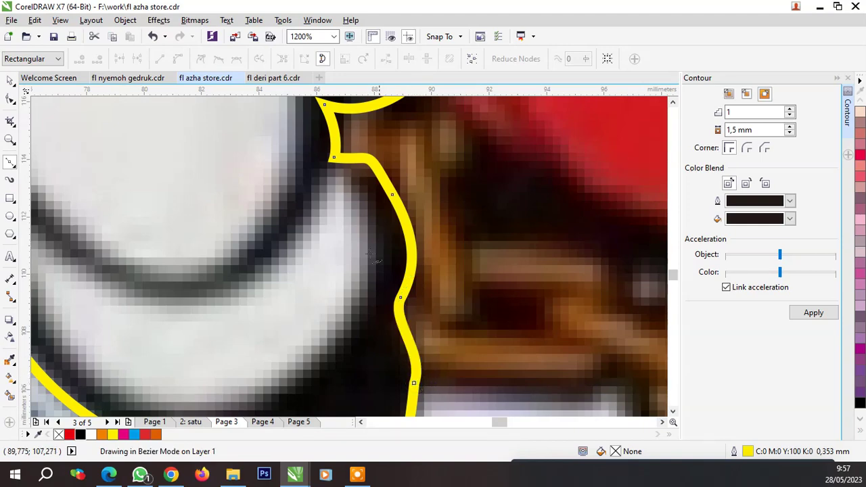
# Remove a node and reshape curves by the chain, undoing an accidental outline deletion
pyautogui.click(10, 99)
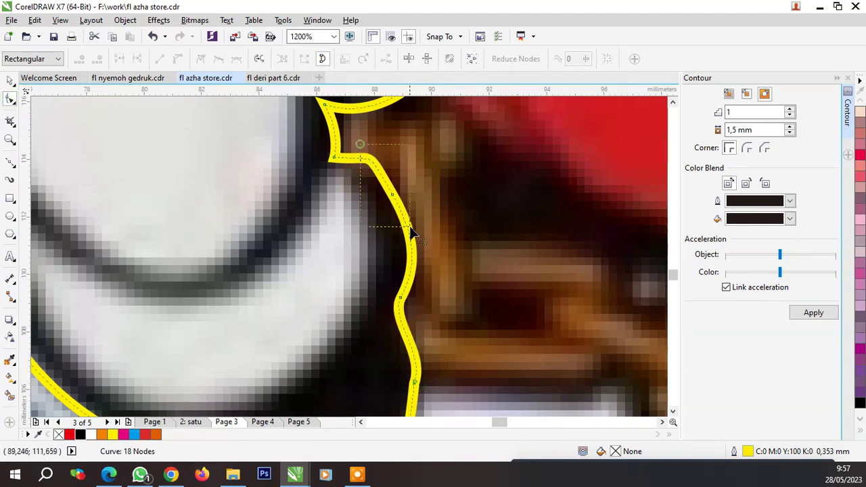
pyautogui.press('Delete')
pyautogui.moveTo(333, 163); pyautogui.dragTo(336, 144)
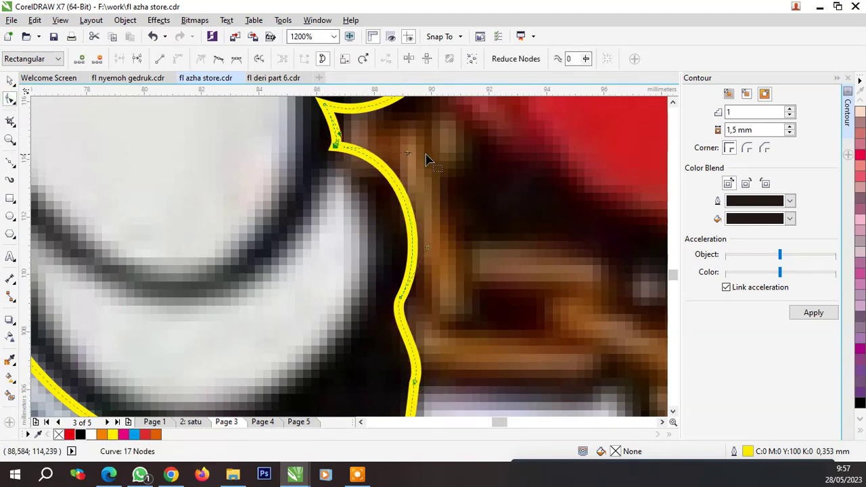
pyautogui.moveTo(408, 154); pyautogui.dragTo(393, 184)
pyautogui.scroll(-2, 392, 184)
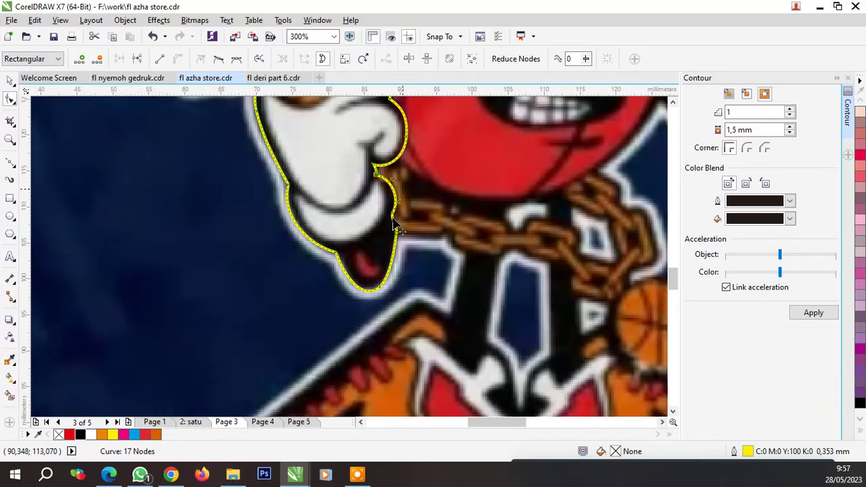
pyautogui.press('space')
pyautogui.scroll(-1, 357, 278)
pyautogui.scroll(2, 396, 272)
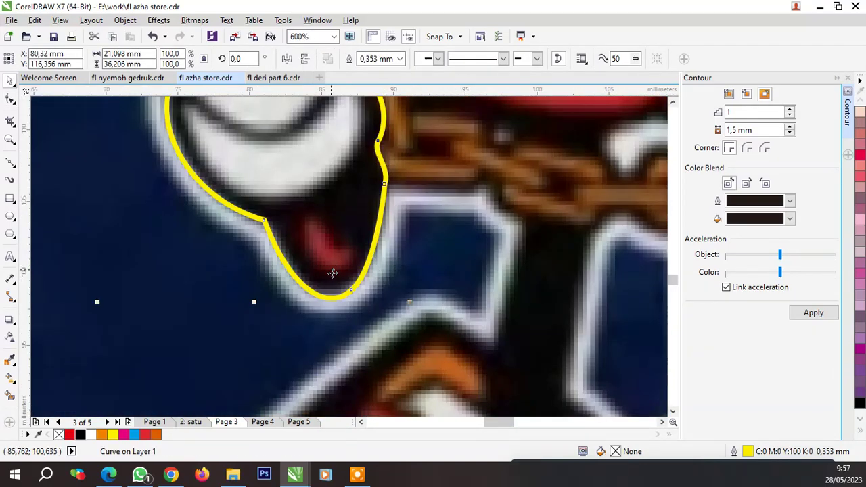
pyautogui.scroll(1, 332, 272)
pyautogui.press('Delete')
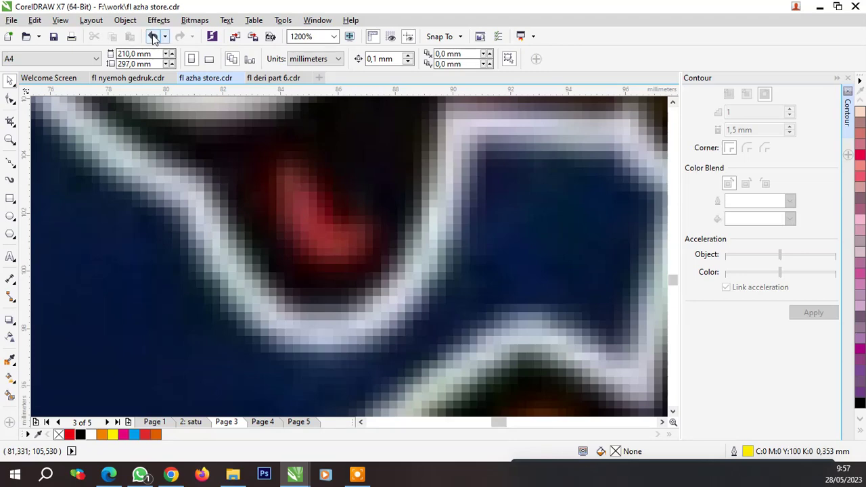
pyautogui.click(153, 37)
# Pull the outline's bottom nodes up so the curve hugs the glove edge
pyautogui.press('F10')
pyautogui.click(369, 304)
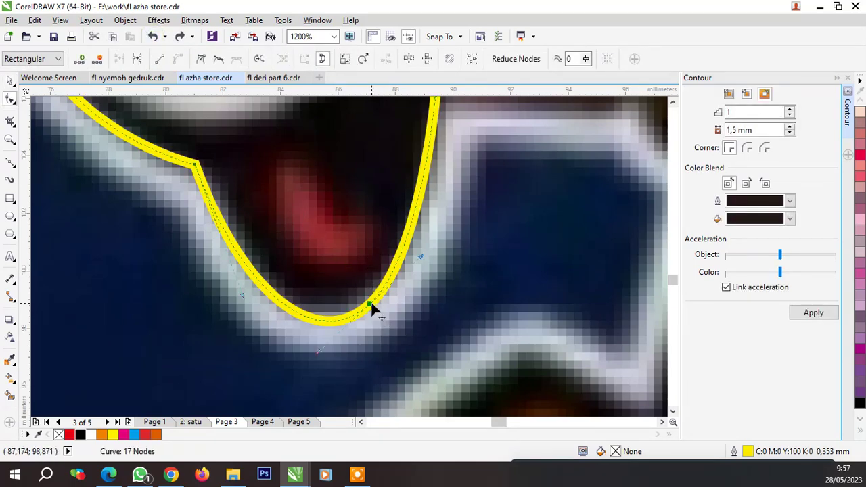
pyautogui.moveTo(372, 309); pyautogui.dragTo(321, 342)
pyautogui.moveTo(377, 288); pyautogui.dragTo(383, 290)
pyautogui.scroll(-5, 383, 291)
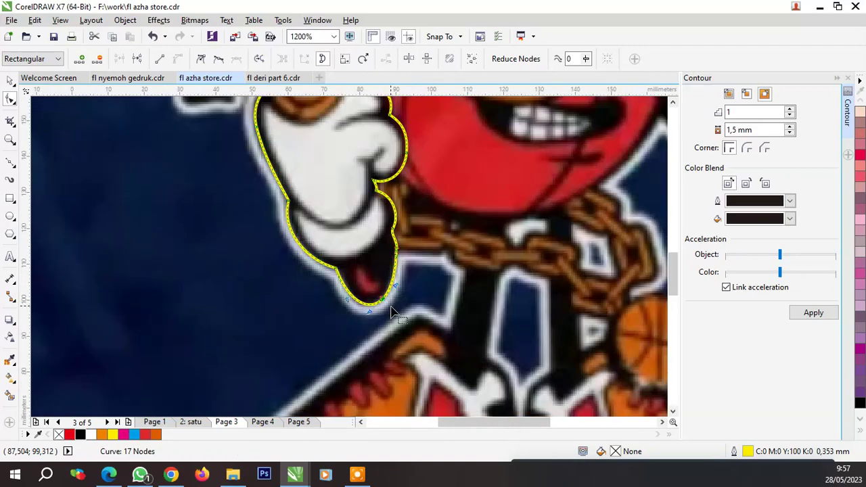
pyautogui.press('space')
pyautogui.scroll(5, 342, 193)
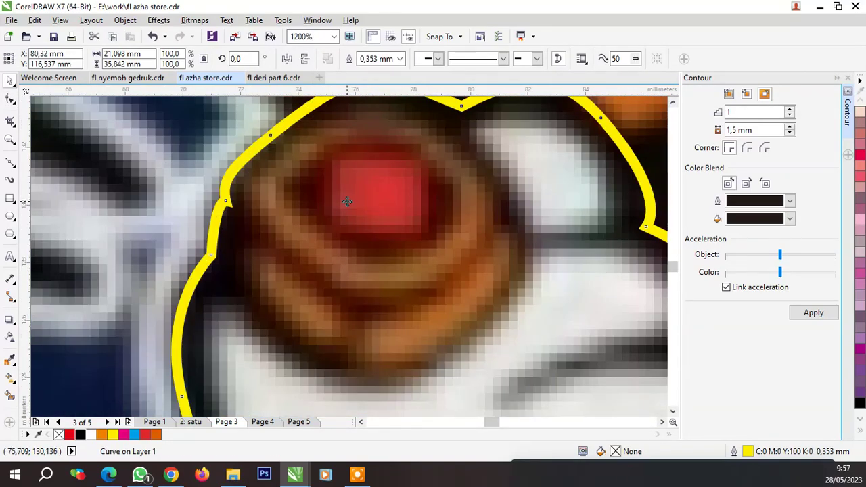
pyautogui.scroll(-3, 346, 201)
pyautogui.scroll(2, 343, 227)
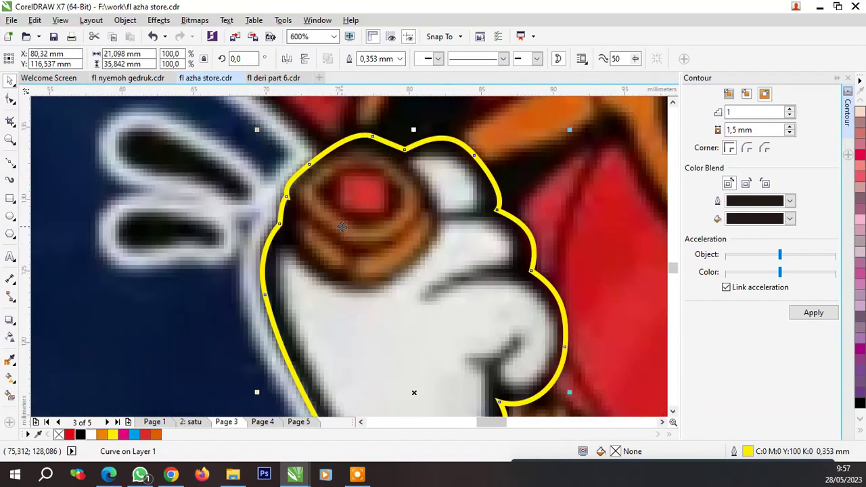
# Trace a closed Bezier loop around the jewel's outer ring
pyautogui.click(11, 163)
pyautogui.scroll(3, 359, 212)
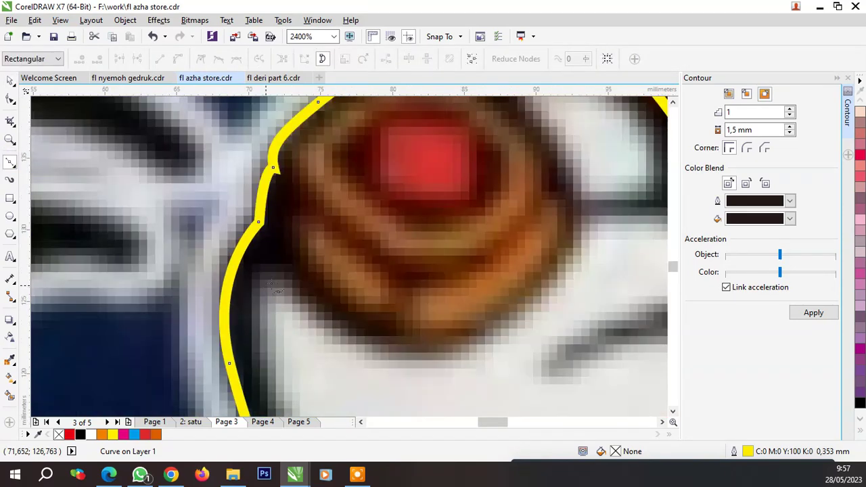
pyautogui.scroll(1, 359, 211)
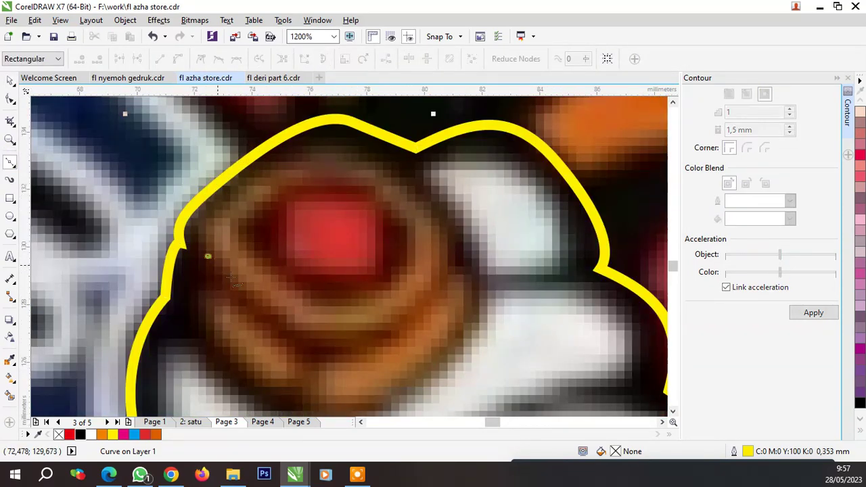
pyautogui.moveTo(208, 257); pyautogui.dragTo(292, 325)
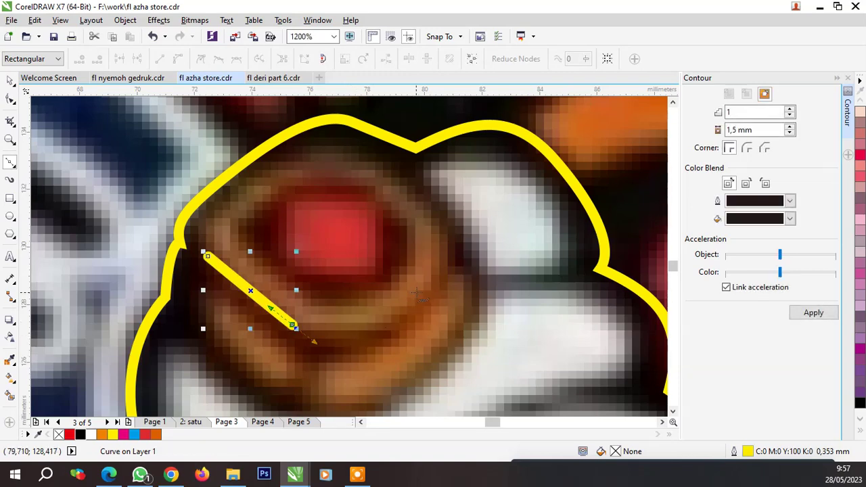
pyautogui.moveTo(419, 293); pyautogui.dragTo(460, 255)
pyautogui.moveTo(399, 178); pyautogui.dragTo(358, 145)
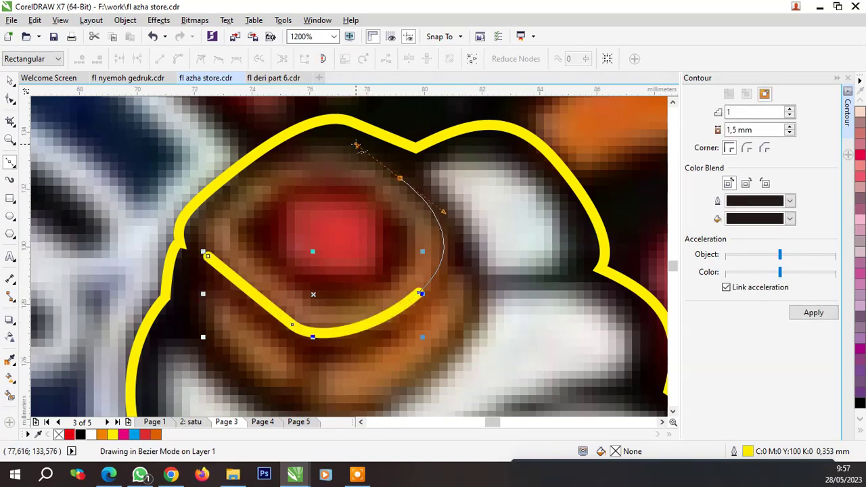
pyautogui.moveTo(291, 155)
pyautogui.mouseDown()
pyautogui.moveTo(247, 178)
pyautogui.moveTo(259, 174)
pyautogui.mouseUp()
pyautogui.click(208, 257)
pyautogui.moveTo(208, 257); pyautogui.dragTo(260, 230)
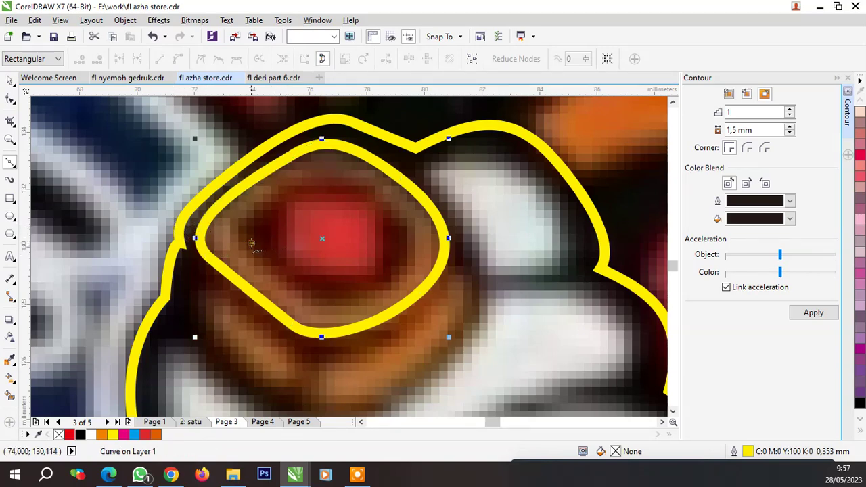
# Trace a smaller closed loop for the jewel's inner ring
pyautogui.click(251, 243)
pyautogui.click(325, 306)
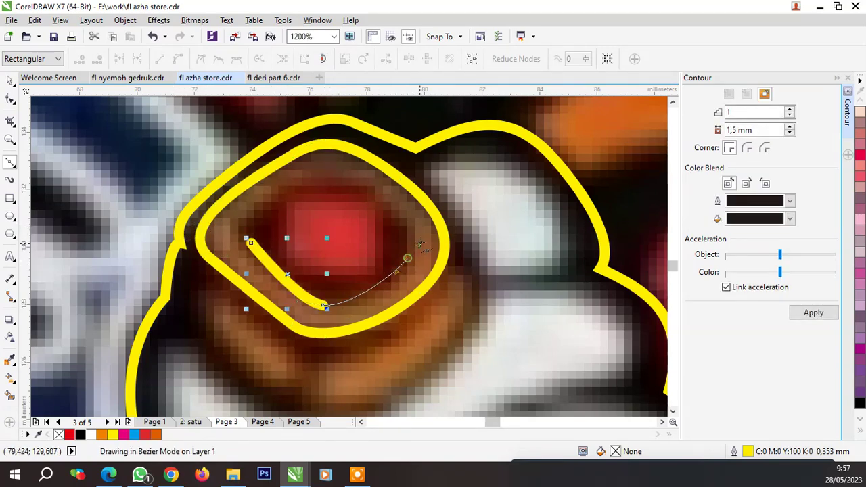
pyautogui.click(408, 257)
pyautogui.moveTo(367, 190); pyautogui.dragTo(341, 168)
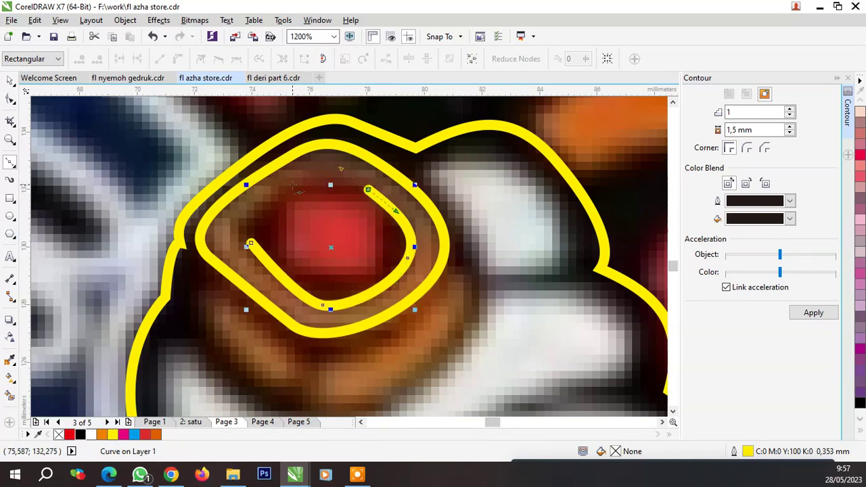
pyautogui.moveTo(290, 185); pyautogui.dragTo(266, 203)
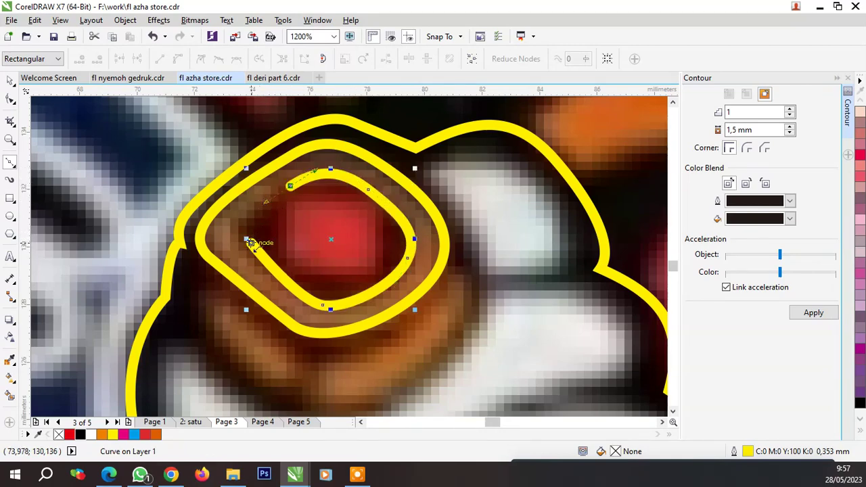
pyautogui.moveTo(252, 243); pyautogui.dragTo(249, 239)
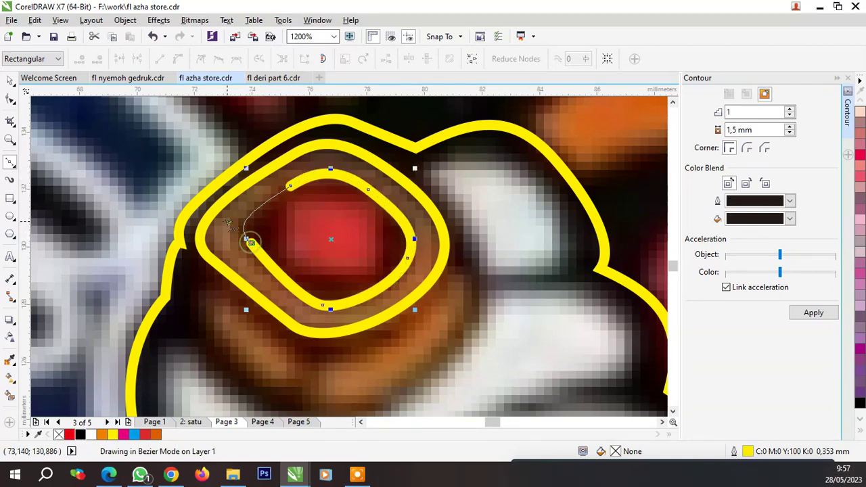
# Draw an oval over the jewel centre and fill it red
pyautogui.click(11, 216)
pyautogui.moveTo(284, 200); pyautogui.dragTo(385, 279)
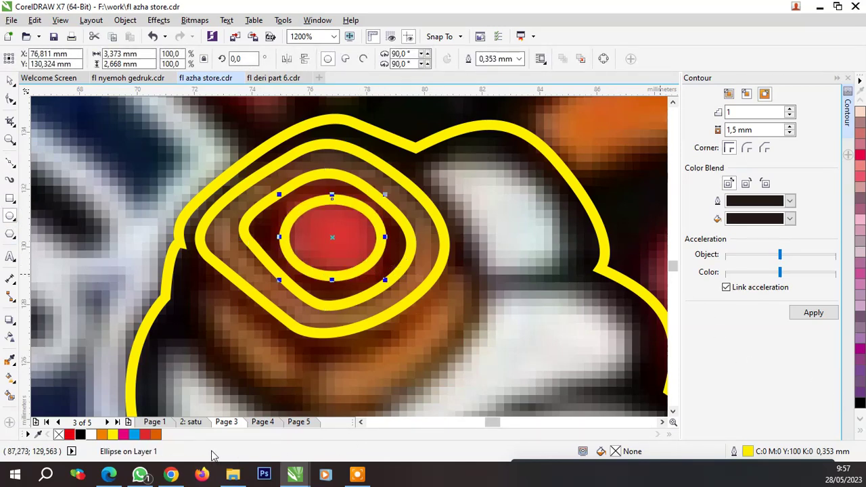
pyautogui.click(146, 436)
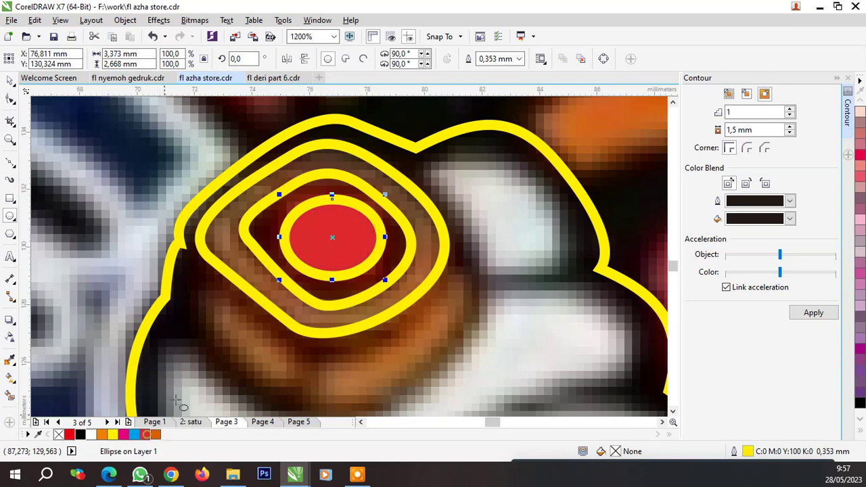
# Select the middle ring of the jewel
pyautogui.click(10, 100)
pyautogui.click(250, 242)
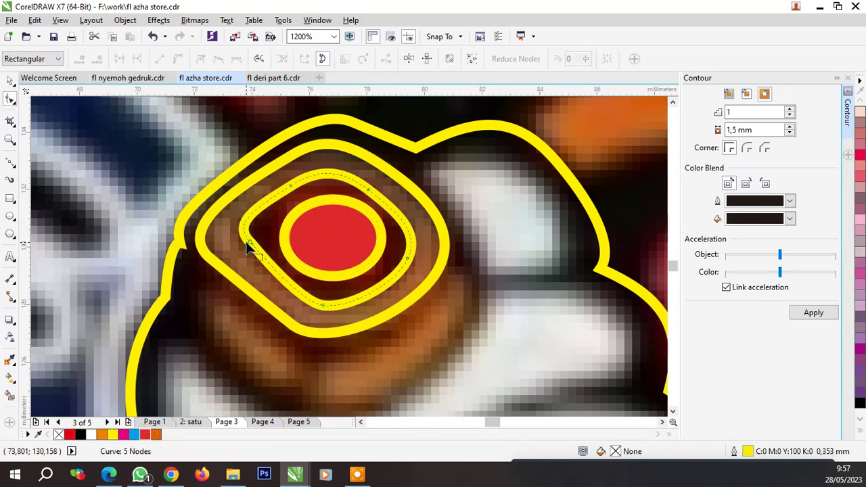
pyautogui.scroll(1, 245, 257)
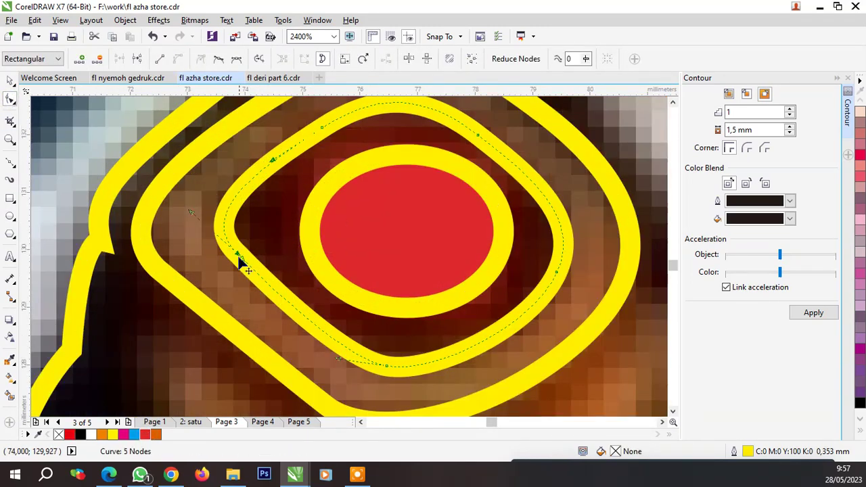
pyautogui.scroll(-2, 323, 269)
pyautogui.press('space')
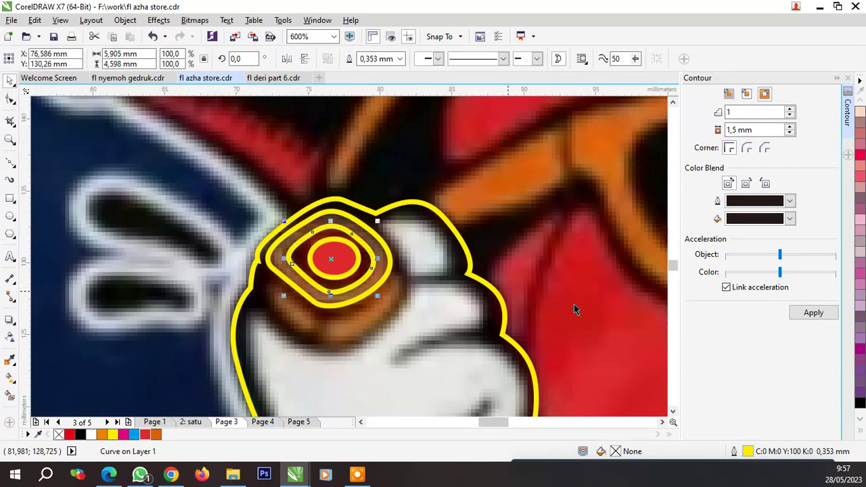
# Fill the inner band black and the outer ring orange (R218 G95 B2)
pyautogui.click(80, 435)
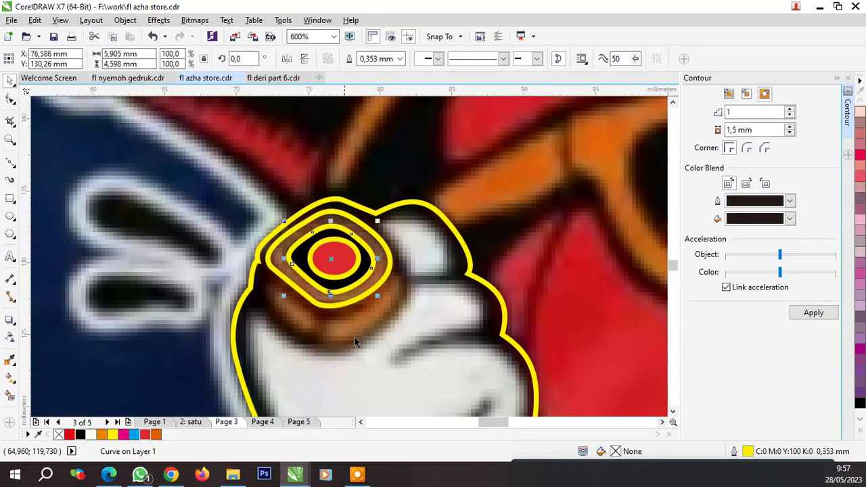
pyautogui.click(390, 276)
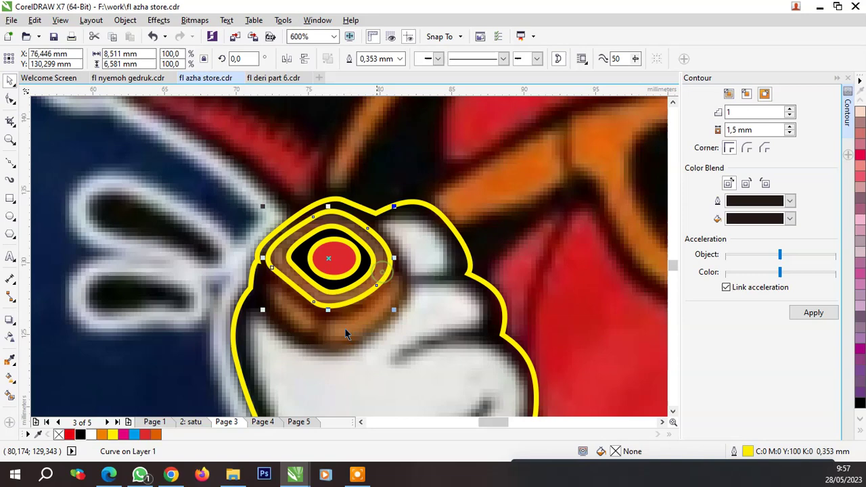
pyautogui.click(155, 434)
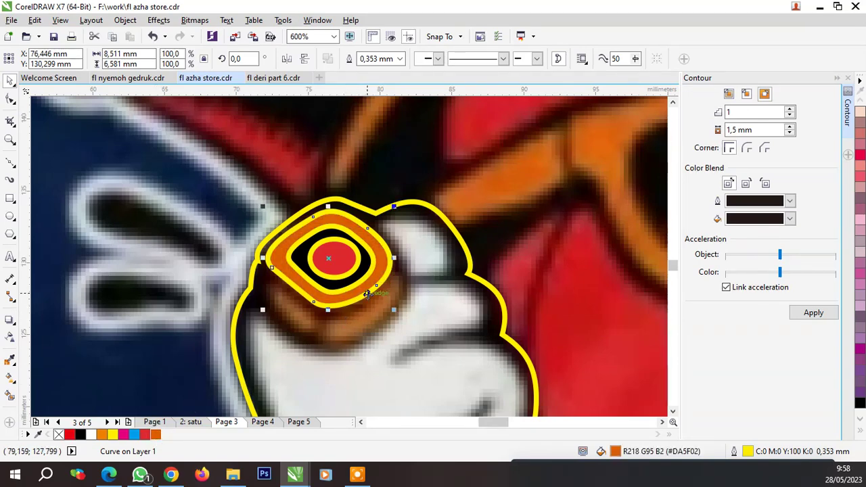
pyautogui.click(10, 162)
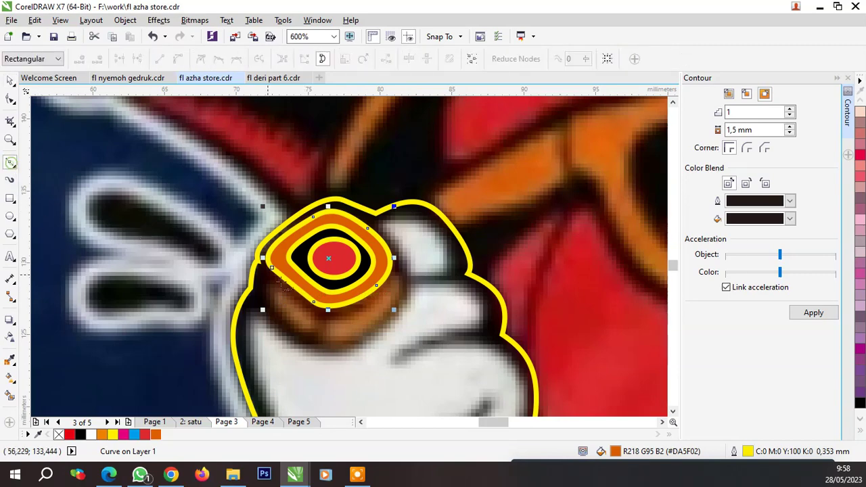
pyautogui.scroll(2, 324, 304)
# Draw a closed crescent shape beneath the jewel
pyautogui.click(220, 263)
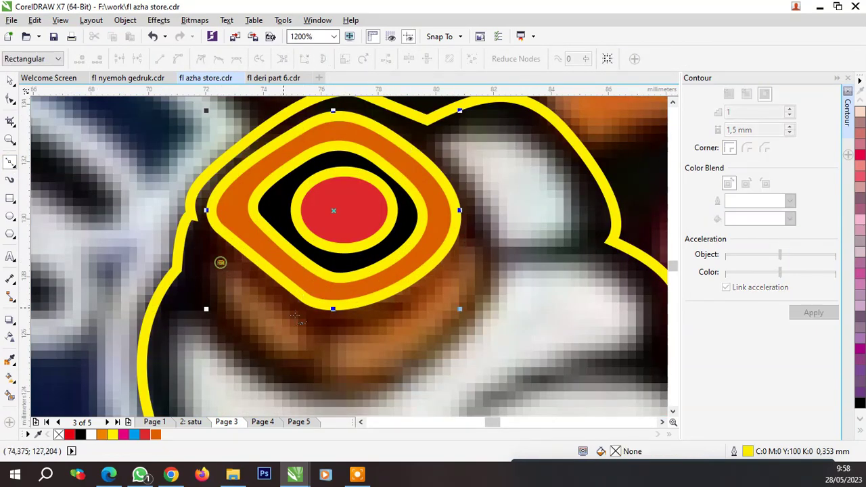
pyautogui.click(352, 336)
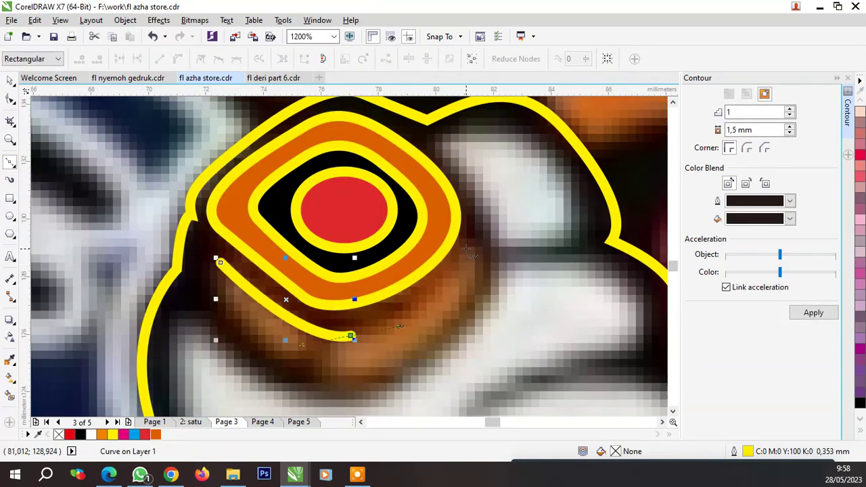
pyautogui.moveTo(488, 206); pyautogui.dragTo(487, 206)
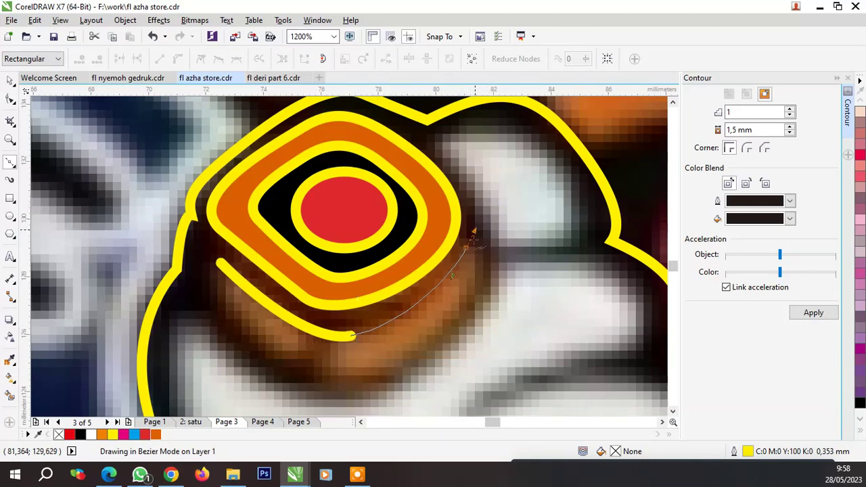
pyautogui.doubleClick(469, 245)
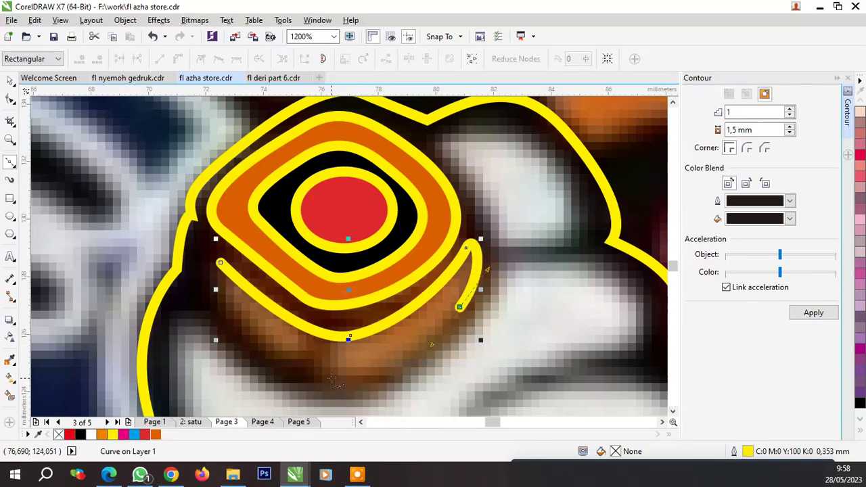
pyautogui.moveTo(337, 378); pyautogui.dragTo(295, 373)
pyautogui.moveTo(220, 262); pyautogui.dragTo(210, 291)
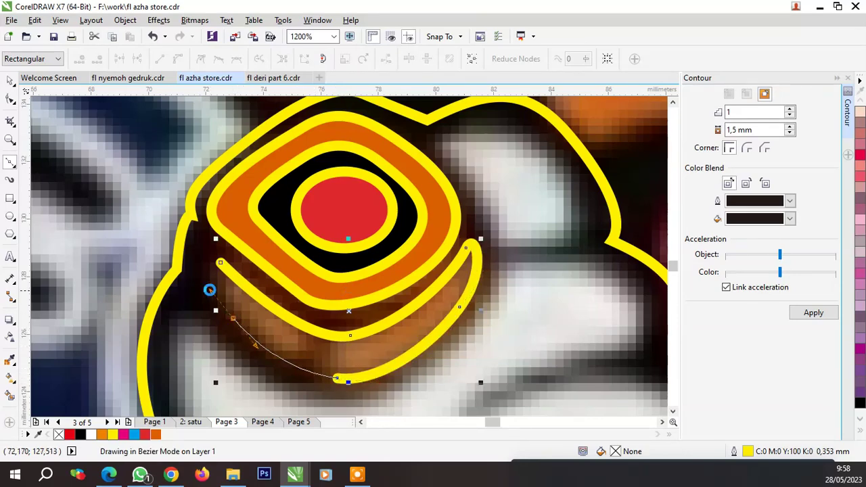
pyautogui.moveTo(220, 262); pyautogui.dragTo(213, 244)
# Draw a stem stroke through the crescent and set its outline to 0.75 mm
pyautogui.click(320, 312)
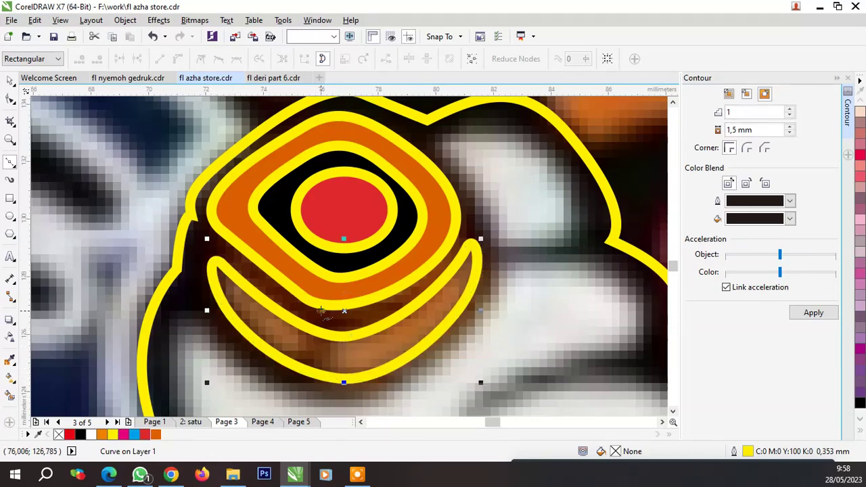
pyautogui.scroll(-1, 301, 349)
pyautogui.scroll(1, 284, 399)
pyautogui.moveTo(309, 367); pyautogui.dragTo(285, 403)
pyautogui.doubleClick(308, 367)
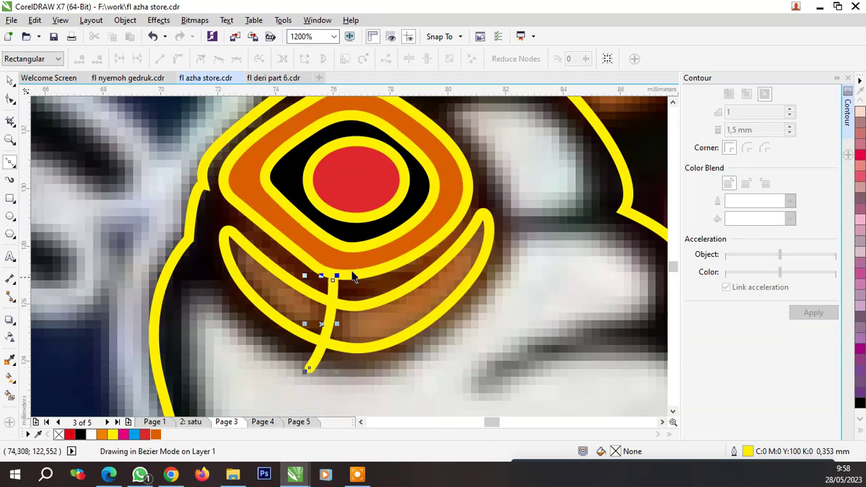
pyautogui.click(400, 59)
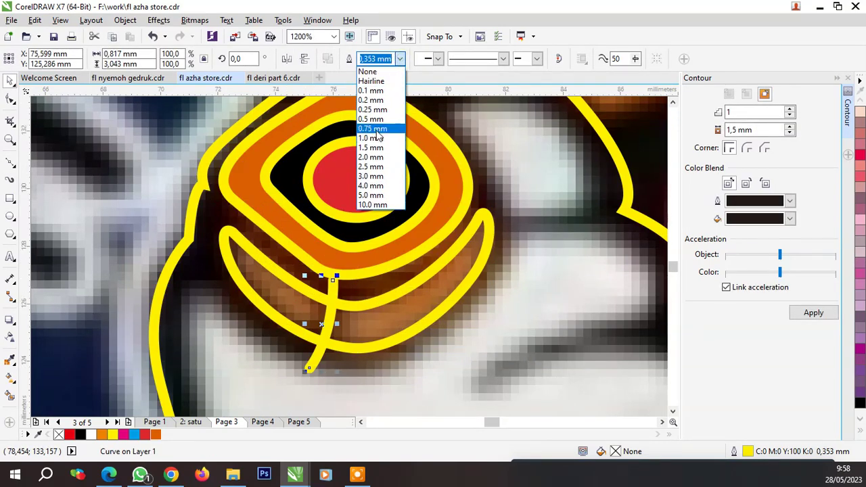
pyautogui.click(374, 129)
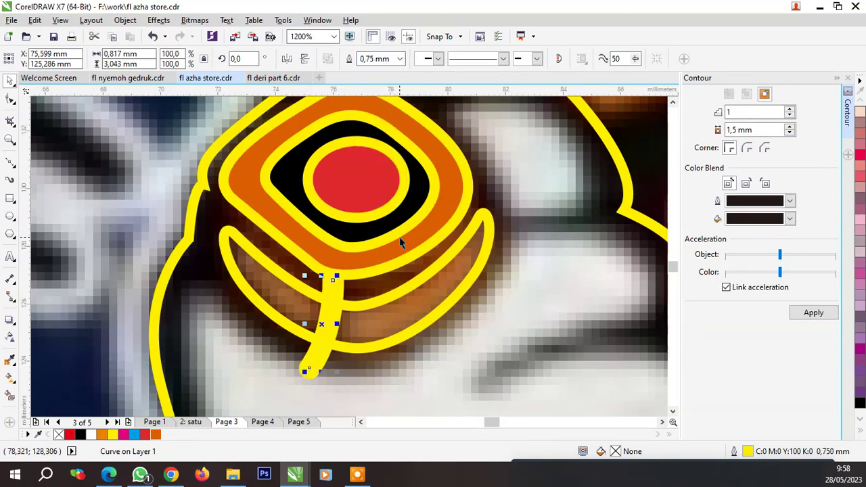
pyautogui.press('space')
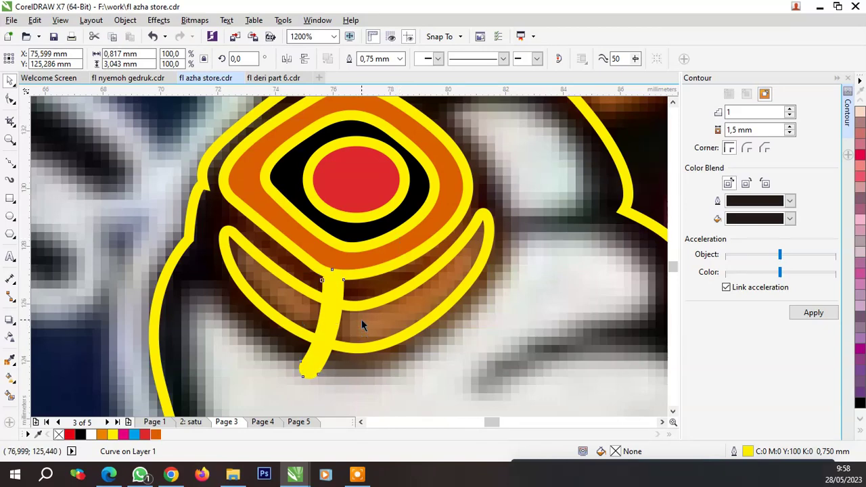
pyautogui.keyDown('shift'); pyautogui.click(372, 323); pyautogui.keyUp('shift')
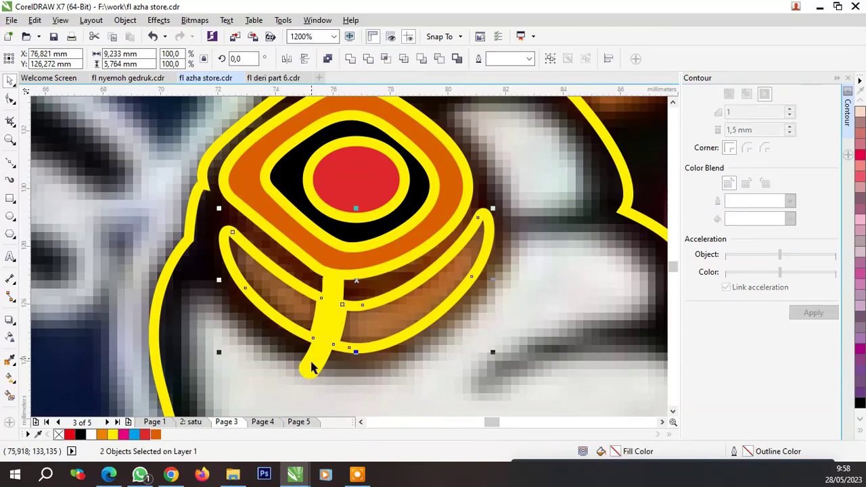
pyautogui.click(318, 318)
pyautogui.scroll(-2, 331, 234)
pyautogui.press('Escape')
# Fill the newly drawn crown piece orange
pyautogui.scroll(1, 372, 264)
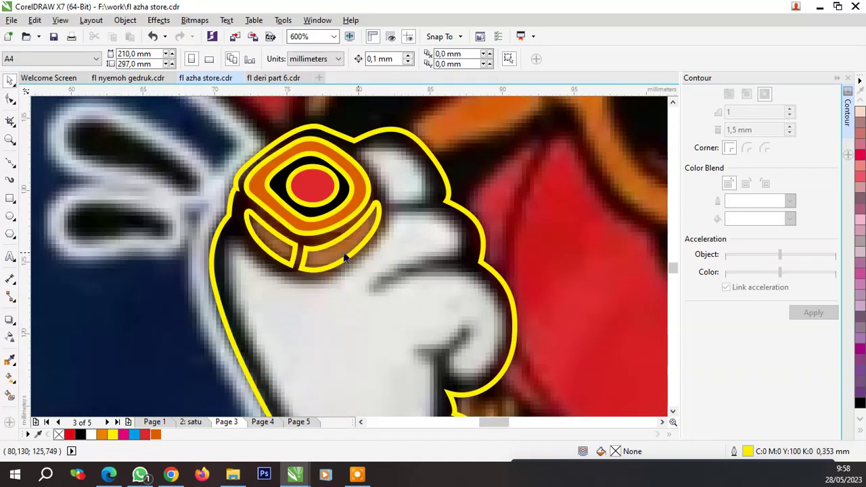
pyautogui.click(332, 259)
pyautogui.click(155, 434)
pyautogui.scroll(-1, 314, 271)
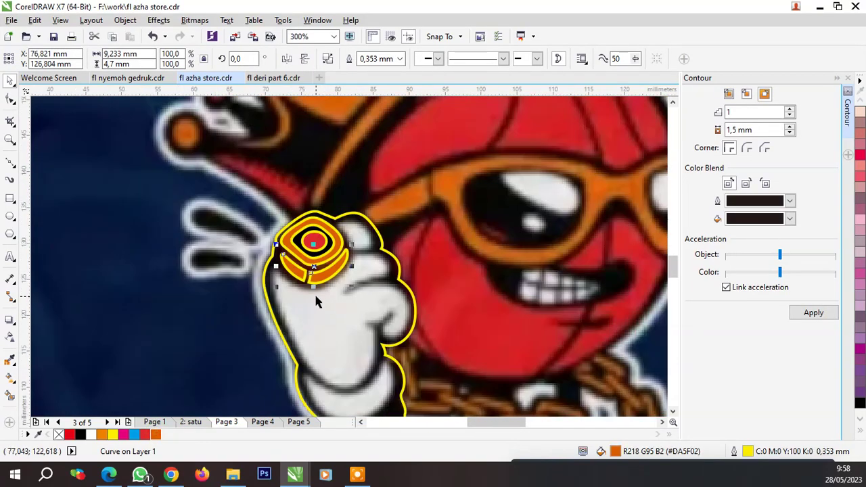
pyautogui.scroll(1, 329, 308)
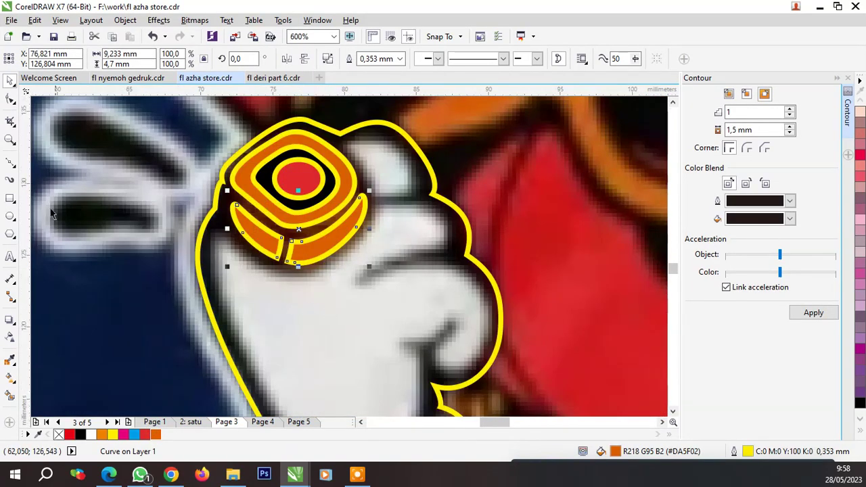
# Begin a Bezier curve along the crease beneath the orange ring, arcing toward the right finger
pyautogui.click(10, 162)
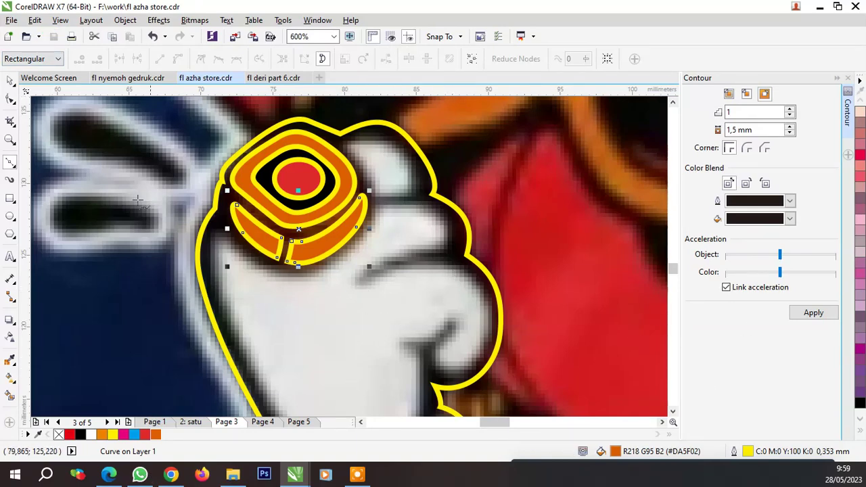
pyautogui.scroll(1, 241, 257)
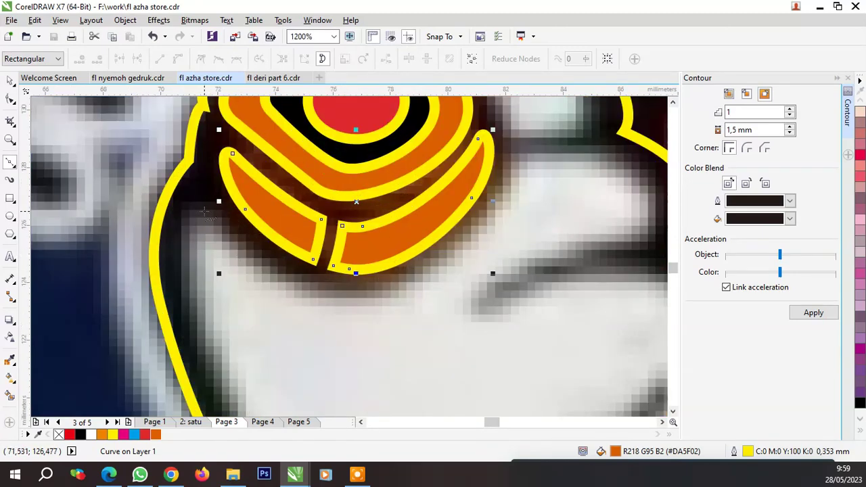
pyautogui.click(203, 211)
pyautogui.moveTo(307, 290)
pyautogui.mouseDown()
pyautogui.moveTo(348, 314)
pyautogui.moveTo(459, 243)
pyautogui.mouseUp()
pyautogui.moveTo(522, 156)
pyautogui.mouseDown()
pyautogui.moveTo(629, 160)
pyautogui.moveTo(612, 182)
pyautogui.mouseUp()
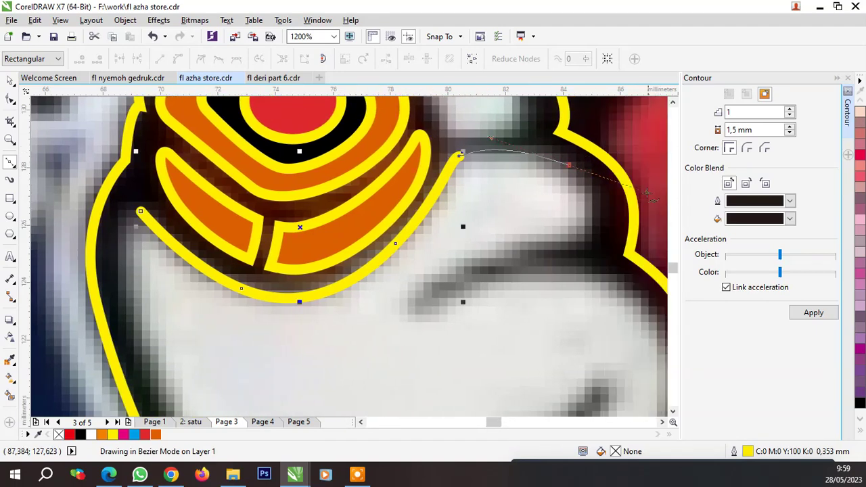
# Trace the glove finger's hooked curve, curling it around the fingertip and along the knuckle
pyautogui.click(600, 225)
pyautogui.moveTo(562, 243); pyautogui.dragTo(454, 266)
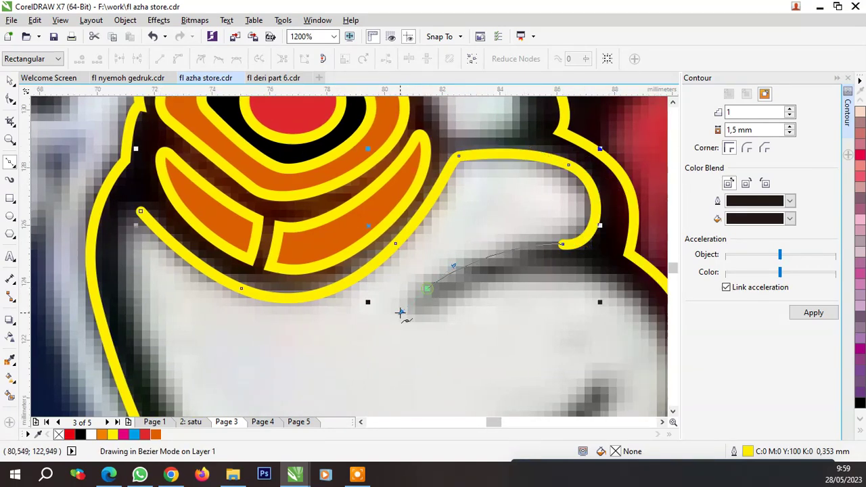
pyautogui.click(428, 289)
pyautogui.moveTo(566, 272)
pyautogui.mouseDown()
pyautogui.moveTo(623, 272)
pyautogui.moveTo(598, 352)
pyautogui.moveTo(484, 377)
pyautogui.mouseUp()
pyautogui.scroll(-1, 496, 248)
pyautogui.scroll(1, 557, 304)
pyautogui.scroll(-1, 562, 314)
pyautogui.scroll(2, 562, 313)
pyautogui.moveTo(441, 263); pyautogui.dragTo(483, 234)
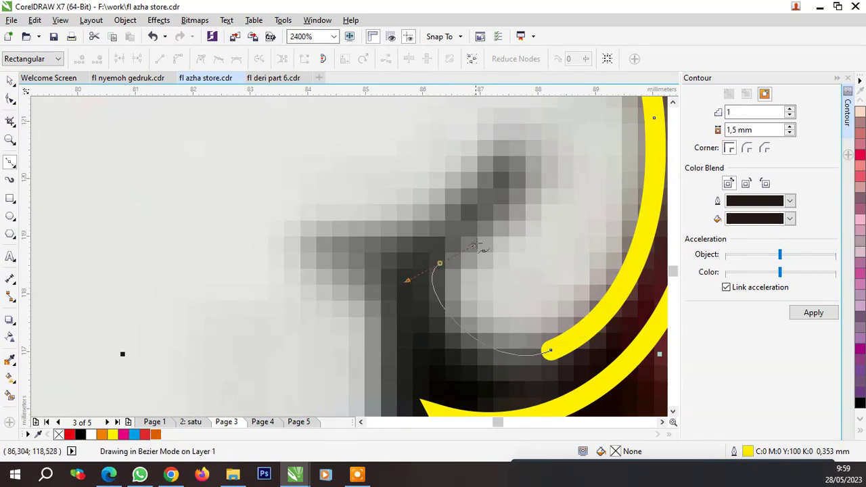
pyautogui.moveTo(524, 155); pyautogui.dragTo(533, 136)
pyautogui.moveTo(492, 162); pyautogui.dragTo(477, 194)
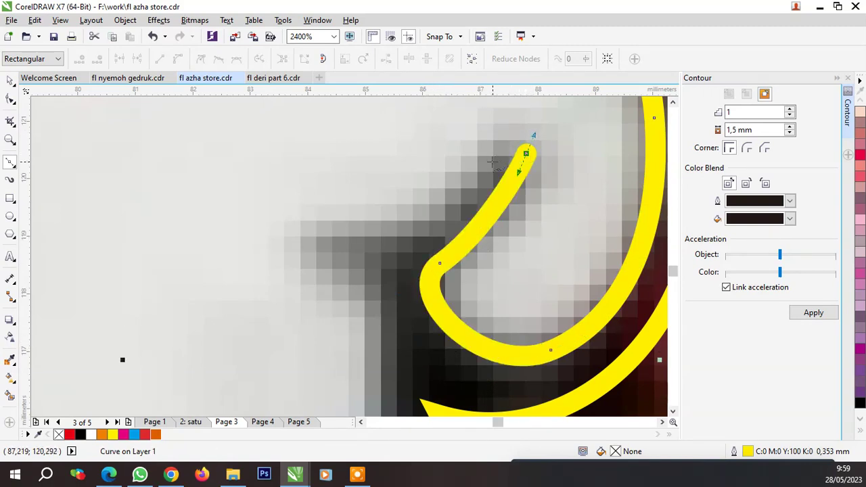
pyautogui.moveTo(379, 230); pyautogui.dragTo(304, 237)
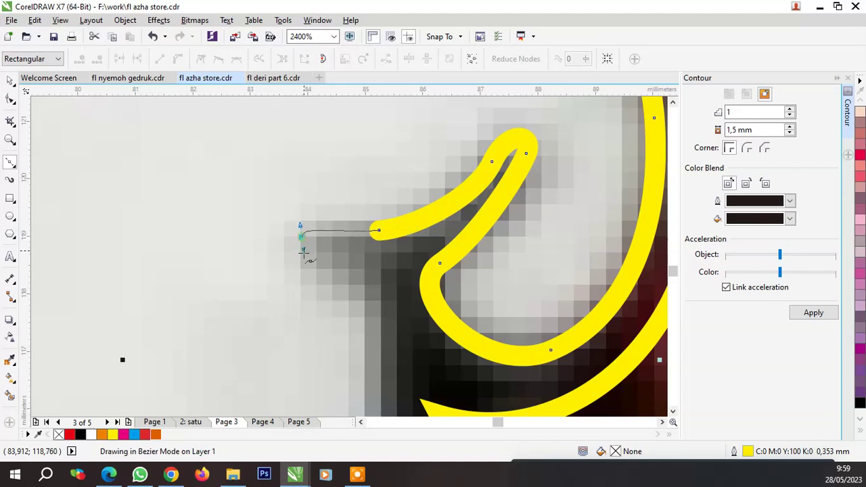
pyautogui.moveTo(376, 297); pyautogui.dragTo(363, 268)
pyautogui.scroll(-3, 363, 269)
pyautogui.scroll(1, 360, 275)
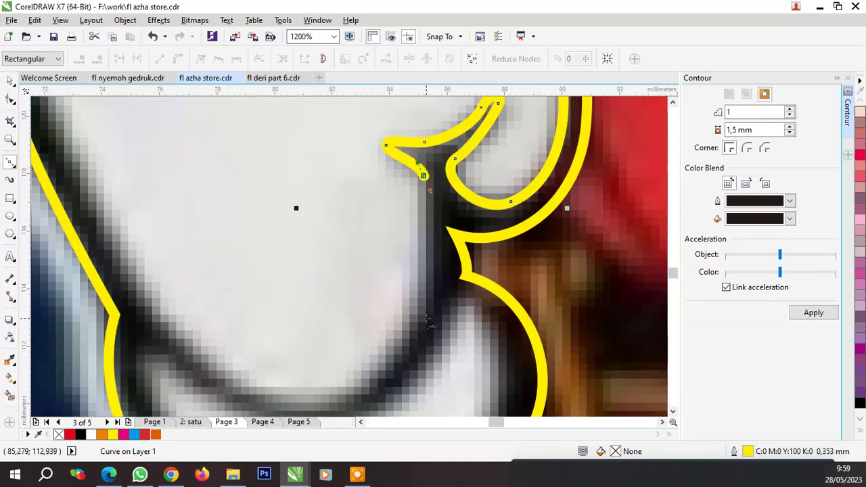
# Continue the finger curve along its lower edge and down the glove edge, ending at the left
pyautogui.moveTo(437, 284); pyautogui.dragTo(423, 324)
pyautogui.scroll(1, 423, 324)
pyautogui.scroll(2, 396, 298)
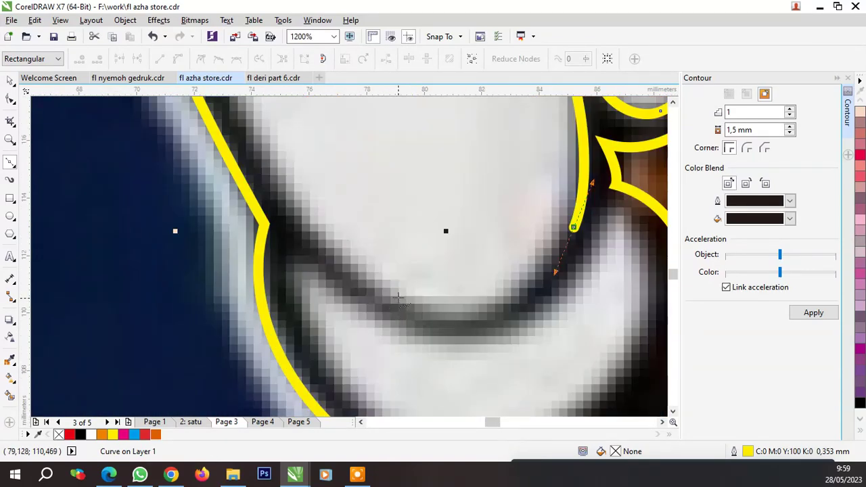
pyautogui.moveTo(383, 292); pyautogui.dragTo(298, 242)
pyautogui.scroll(-2, 342, 299)
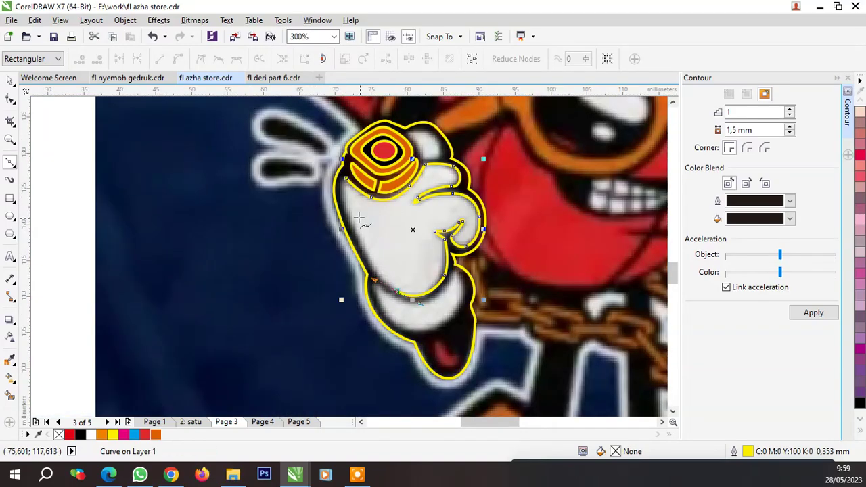
pyautogui.scroll(2, 359, 237)
pyautogui.moveTo(345, 226); pyautogui.dragTo(308, 160)
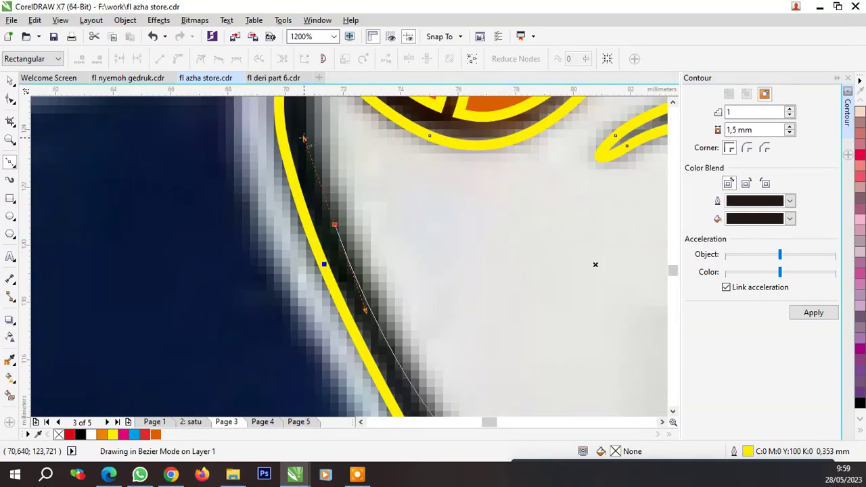
pyautogui.scroll(-3, 347, 199)
pyautogui.scroll(1, 347, 184)
pyautogui.scroll(2, 368, 257)
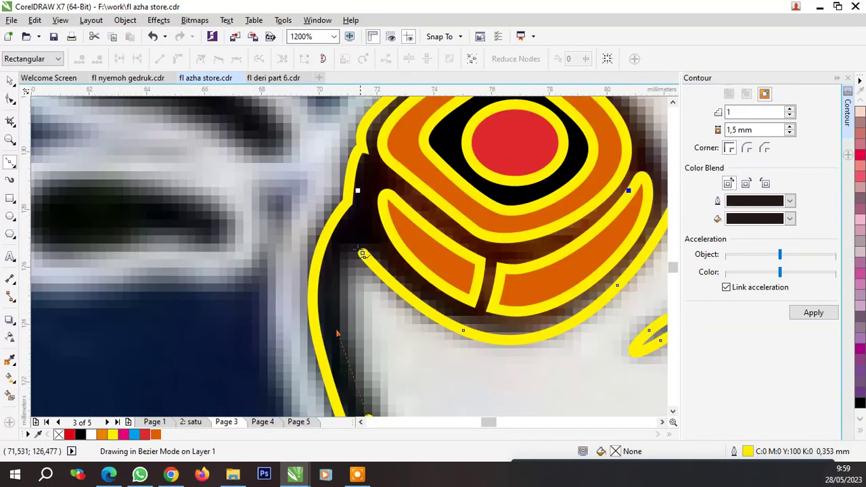
pyautogui.click(367, 257)
pyautogui.scroll(-2, 370, 255)
pyautogui.scroll(2, 427, 374)
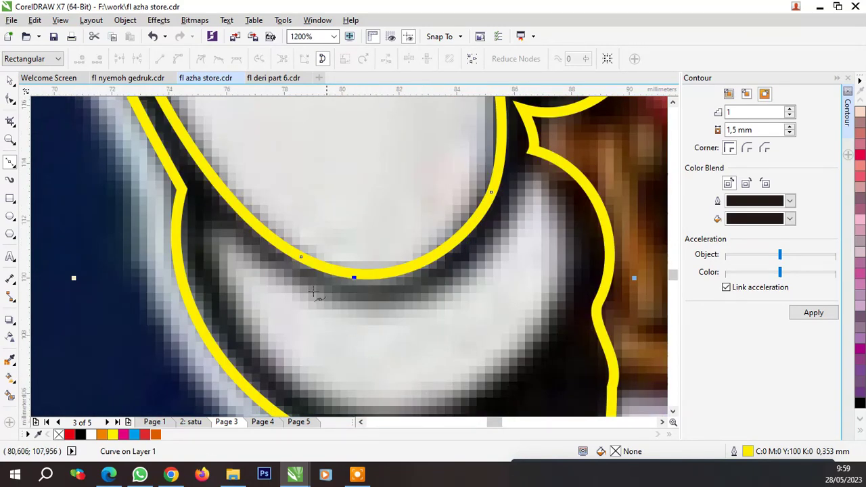
# Trace the glove's lower crease as a closed yellow-outlined shape
pyautogui.click(230, 236)
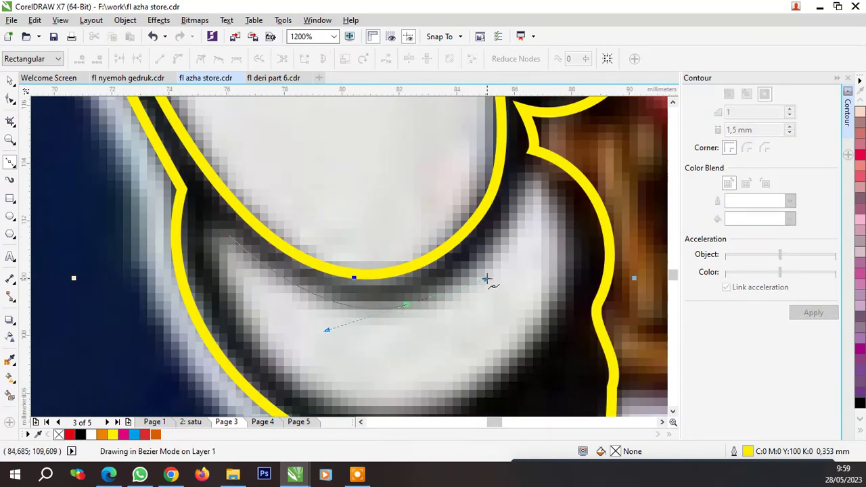
pyautogui.moveTo(373, 312); pyautogui.dragTo(406, 304)
pyautogui.moveTo(517, 192); pyautogui.dragTo(521, 168)
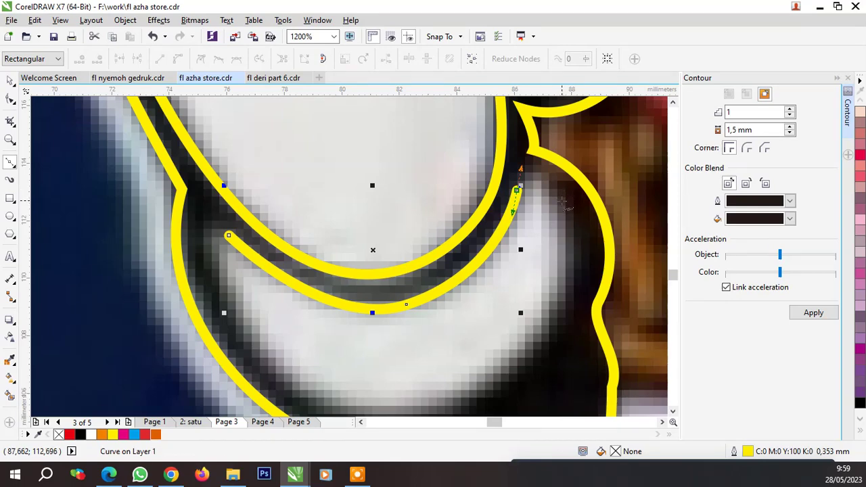
pyautogui.click(560, 196)
pyautogui.scroll(-1, 569, 240)
pyautogui.scroll(1, 543, 305)
pyautogui.moveTo(541, 296); pyautogui.dragTo(496, 356)
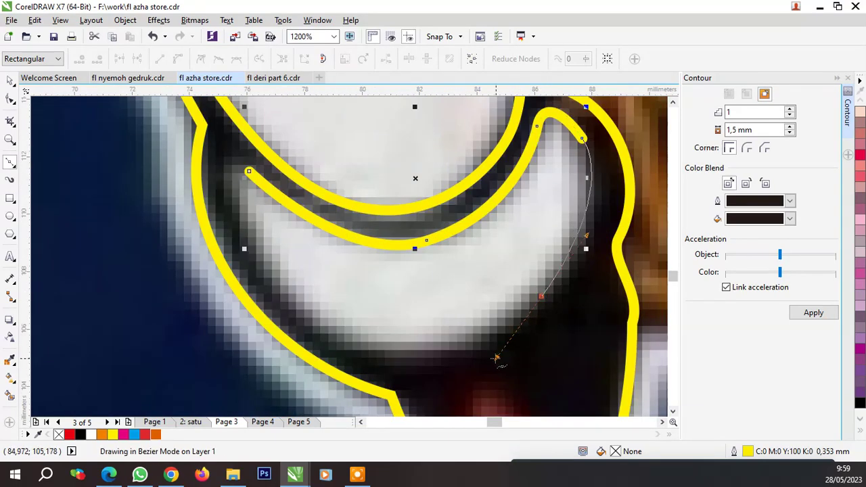
pyautogui.moveTo(300, 312); pyautogui.dragTo(233, 252)
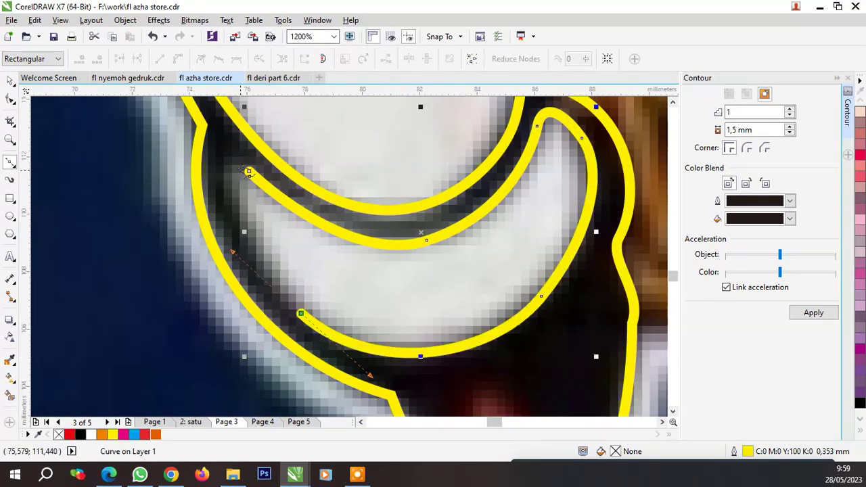
pyautogui.moveTo(249, 171); pyautogui.dragTo(237, 203)
pyautogui.scroll(-2, 315, 253)
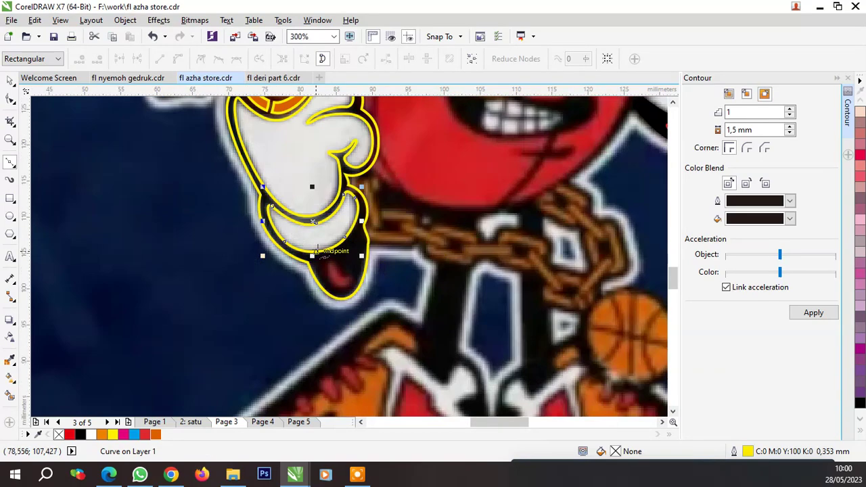
pyautogui.scroll(2, 342, 265)
# Outline the small red area at the glove's base as a closed curve
pyautogui.click(336, 231)
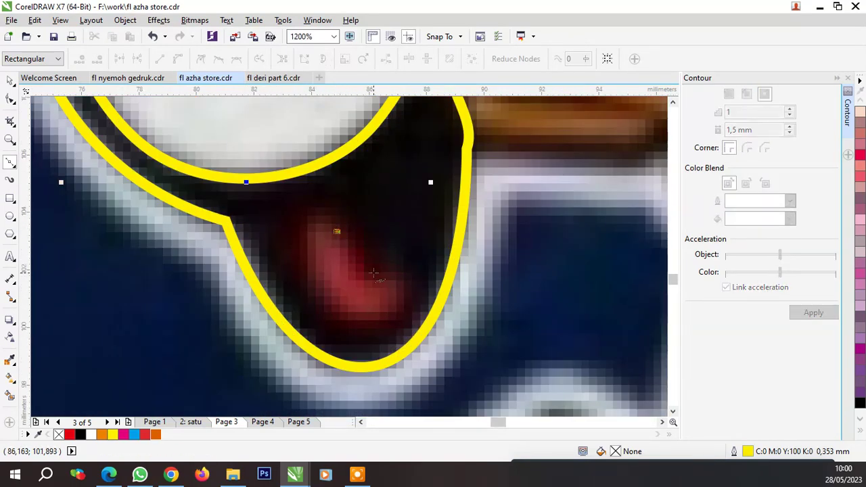
pyautogui.click(377, 273)
pyautogui.moveTo(411, 279); pyautogui.dragTo(410, 303)
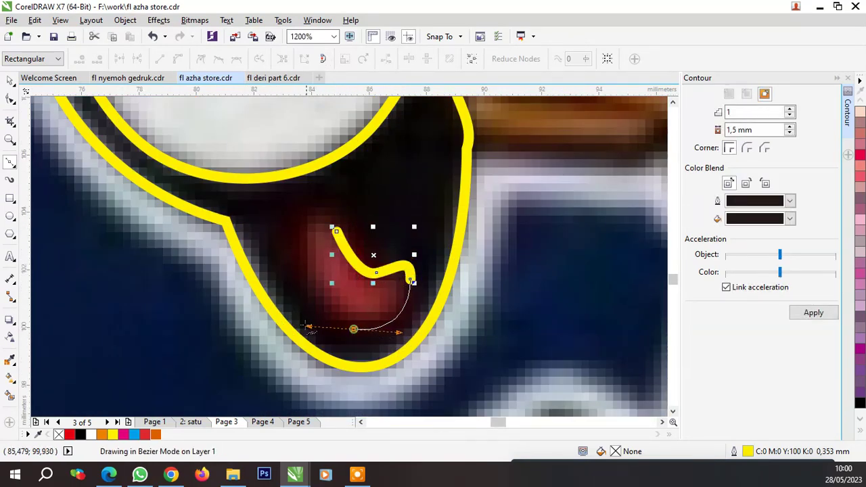
pyautogui.click(354, 329)
pyautogui.moveTo(282, 247); pyautogui.dragTo(276, 225)
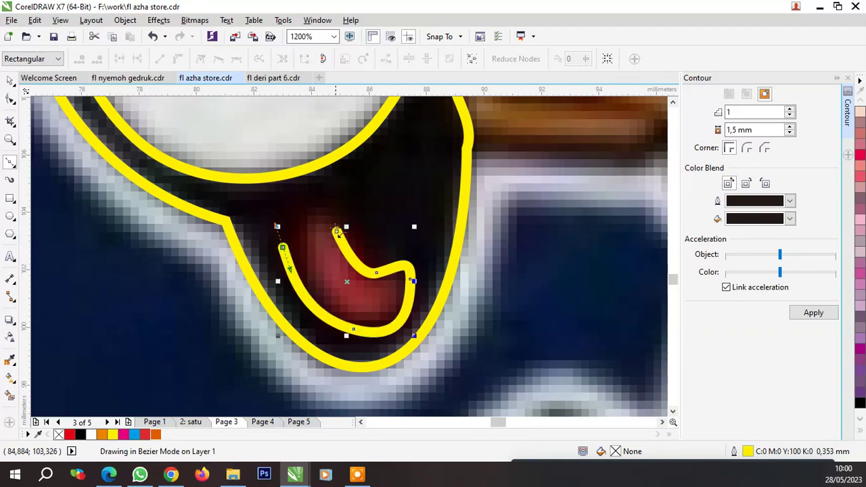
pyautogui.click(336, 232)
pyautogui.scroll(-1, 331, 242)
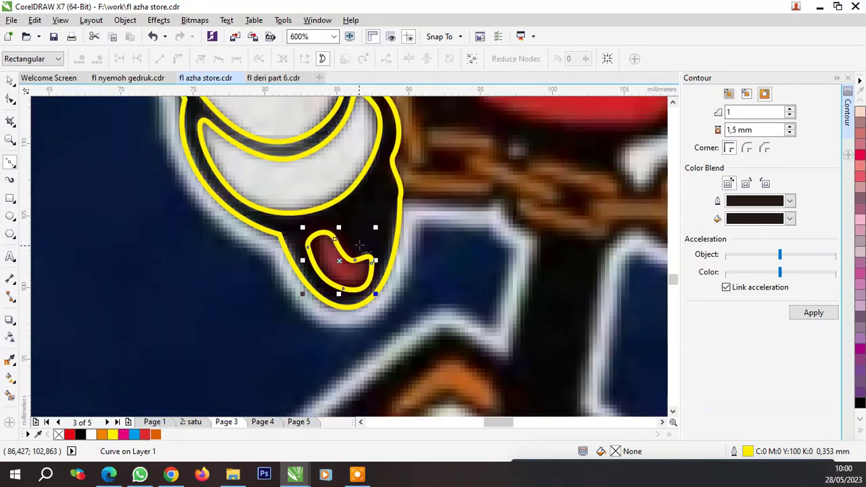
# Refine the glove's outer curve by deleting a node and reshaping its right side and bottom
pyautogui.click(10, 99)
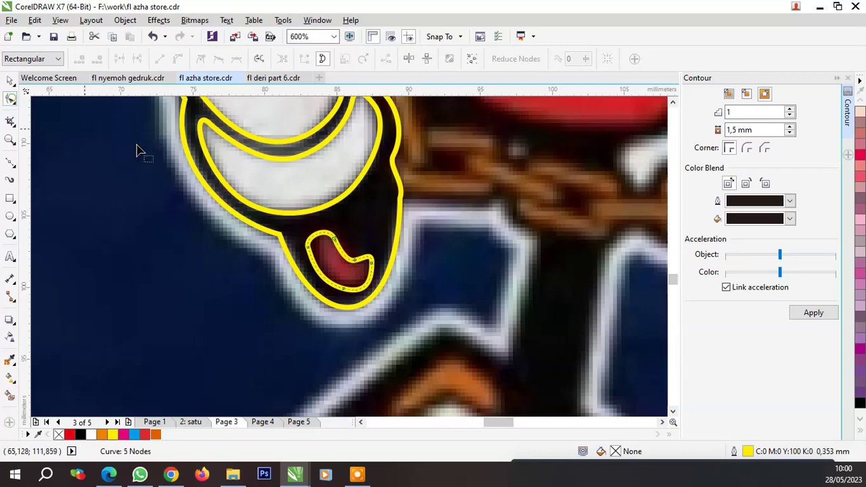
pyautogui.click(387, 203)
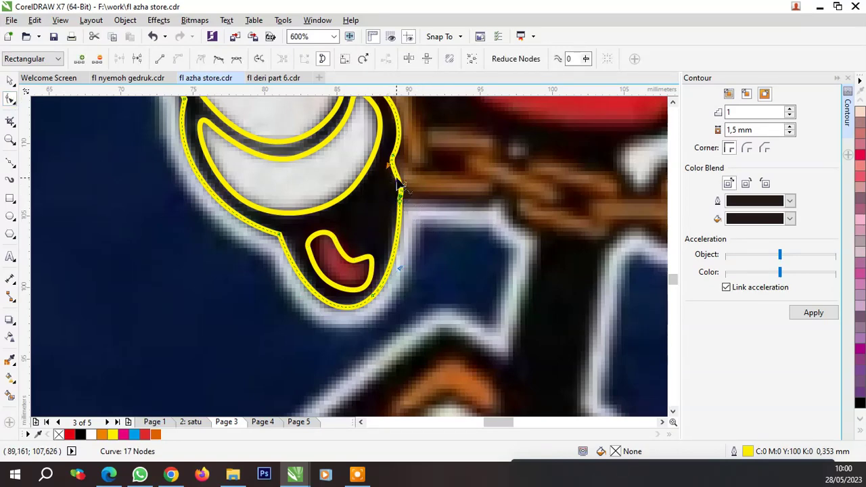
pyautogui.press('Delete')
pyautogui.click(391, 154)
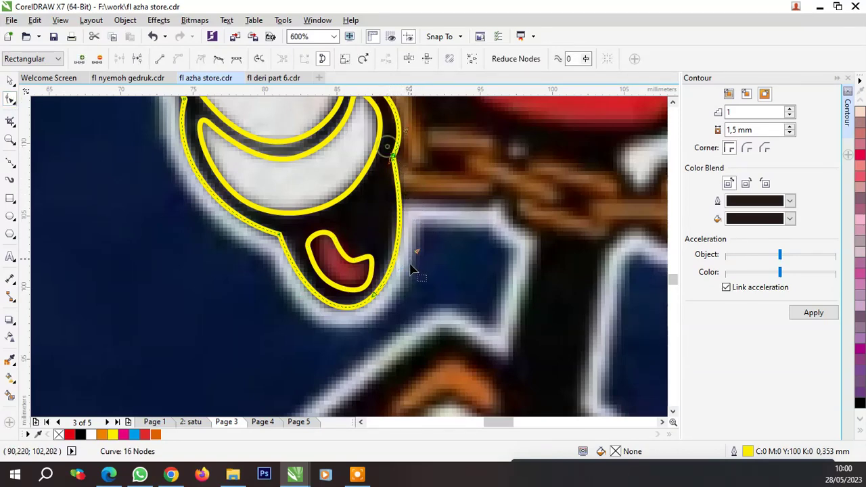
pyautogui.moveTo(416, 254); pyautogui.dragTo(410, 258)
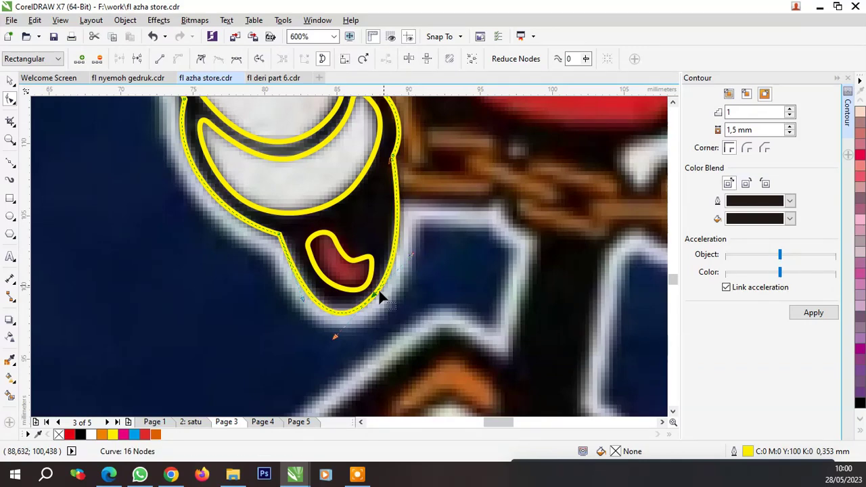
pyautogui.scroll(1, 340, 330)
pyautogui.moveTo(328, 347); pyautogui.dragTo(344, 329)
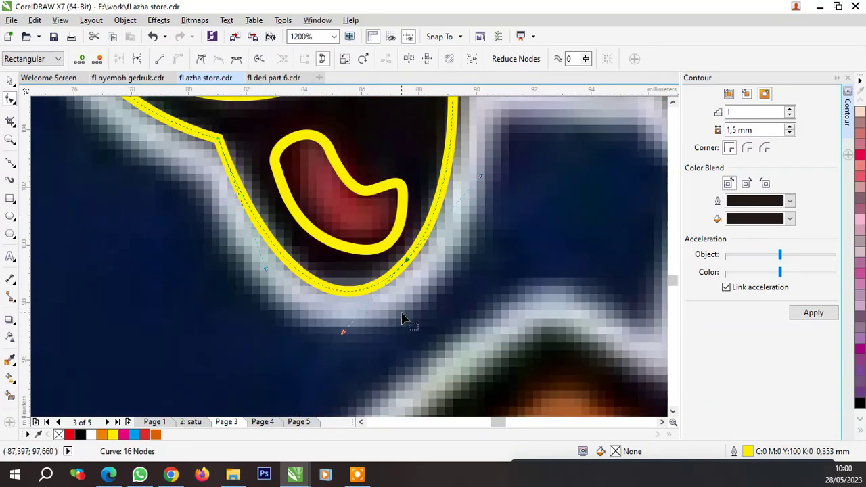
pyautogui.scroll(-1, 383, 266)
# Reshape the red-area outline by moving its right node and deleting its bottom node
pyautogui.click(393, 269)
pyautogui.scroll(2, 391, 267)
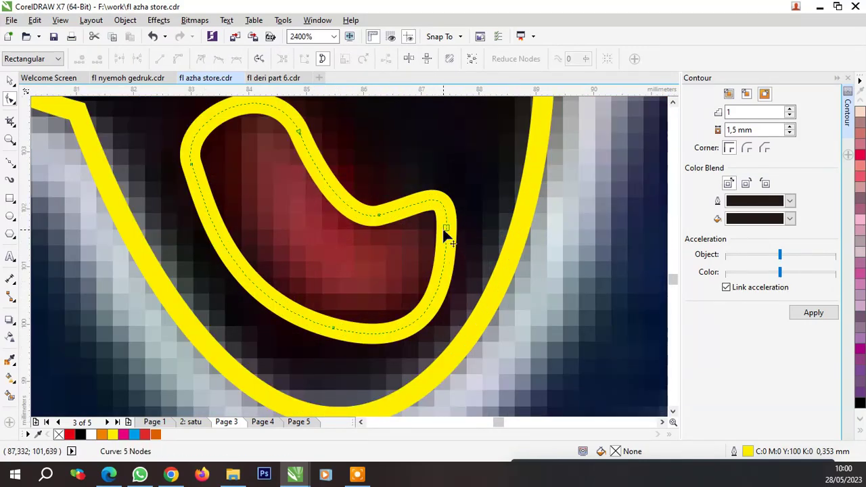
pyautogui.moveTo(445, 229); pyautogui.dragTo(457, 218)
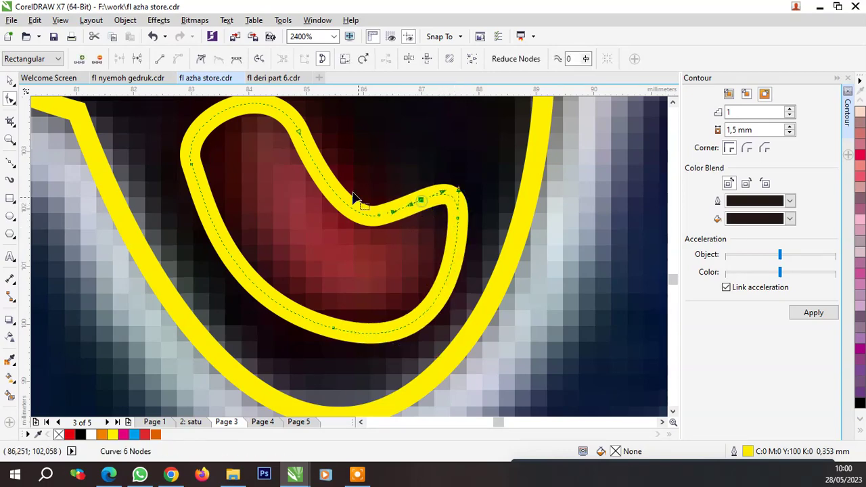
pyautogui.click(406, 251)
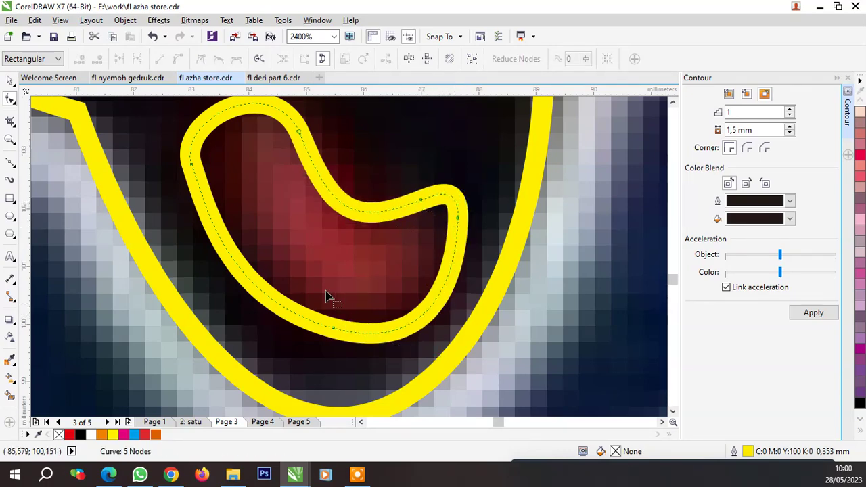
pyautogui.click(334, 328)
pyautogui.press('Delete')
pyautogui.scroll(-2, 356, 329)
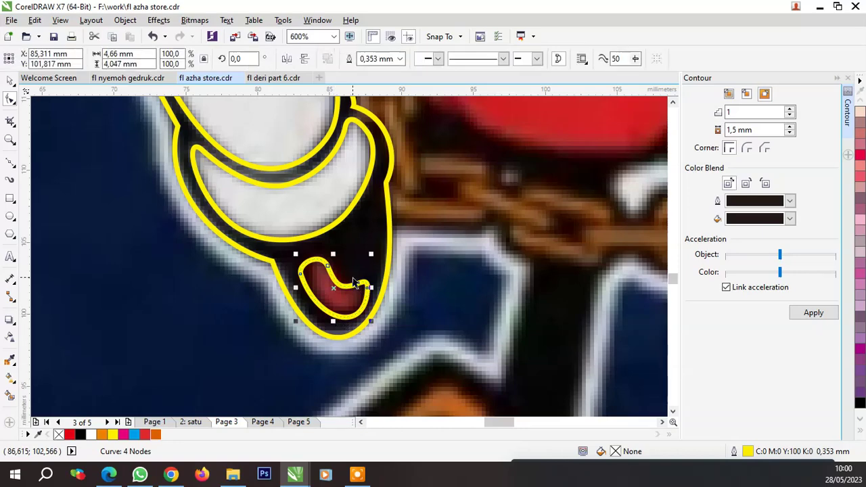
pyautogui.scroll(-2, 353, 283)
pyautogui.press('space')
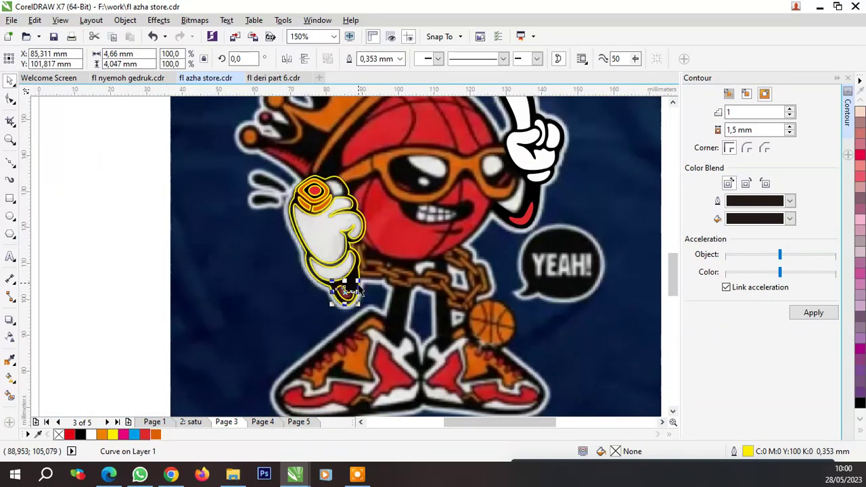
# Trace the white knuckle highlight right of the ring's jewel as a closed Bezier curve
pyautogui.scroll(1, 305, 193)
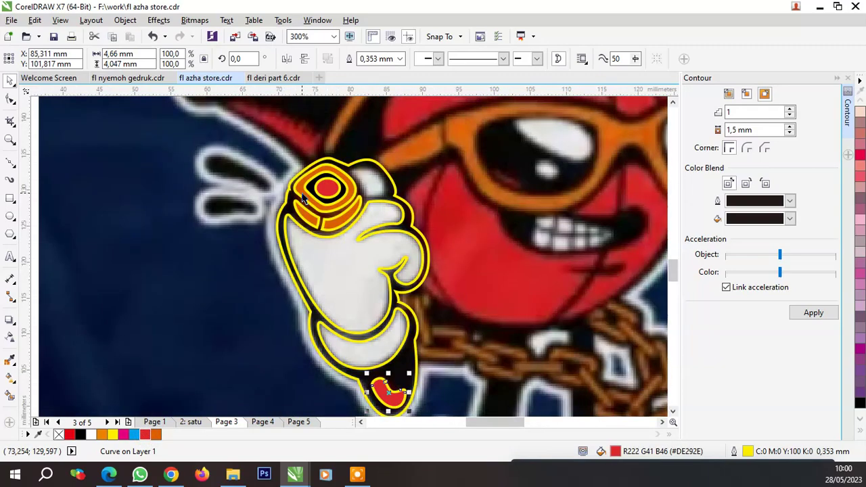
pyautogui.scroll(1, 305, 193)
pyautogui.click(356, 194)
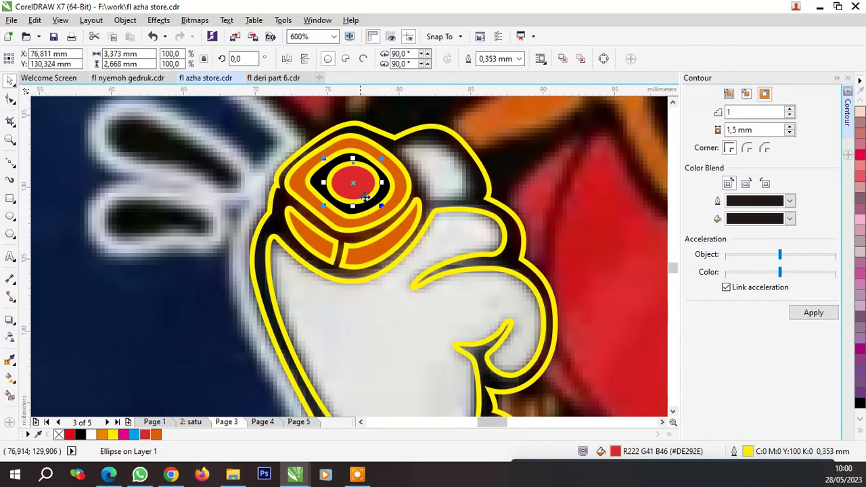
pyautogui.click(11, 164)
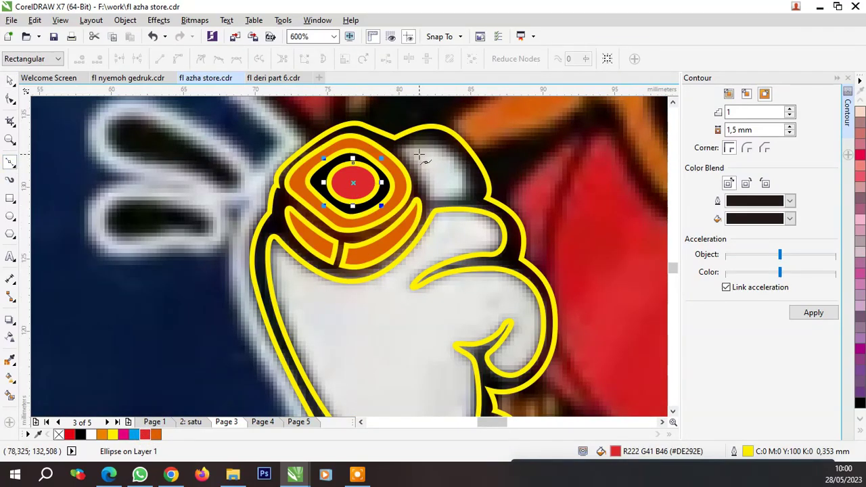
pyautogui.scroll(1, 420, 155)
pyautogui.click(387, 142)
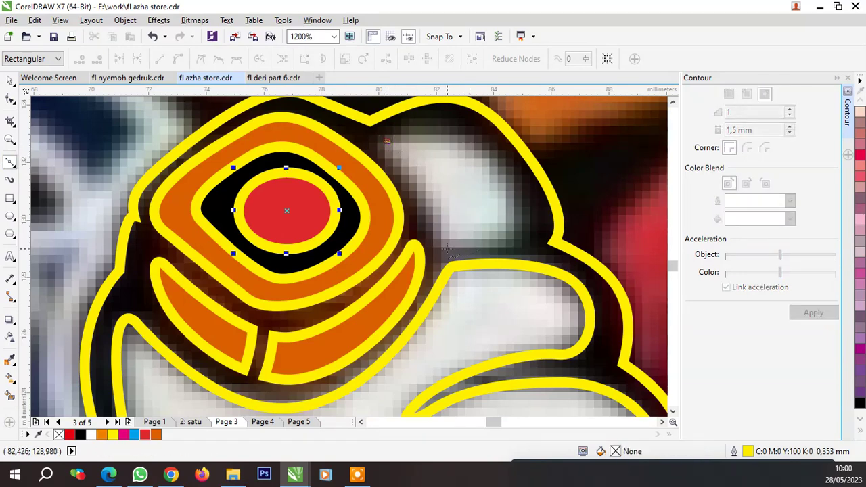
pyautogui.moveTo(447, 248); pyautogui.dragTo(445, 284)
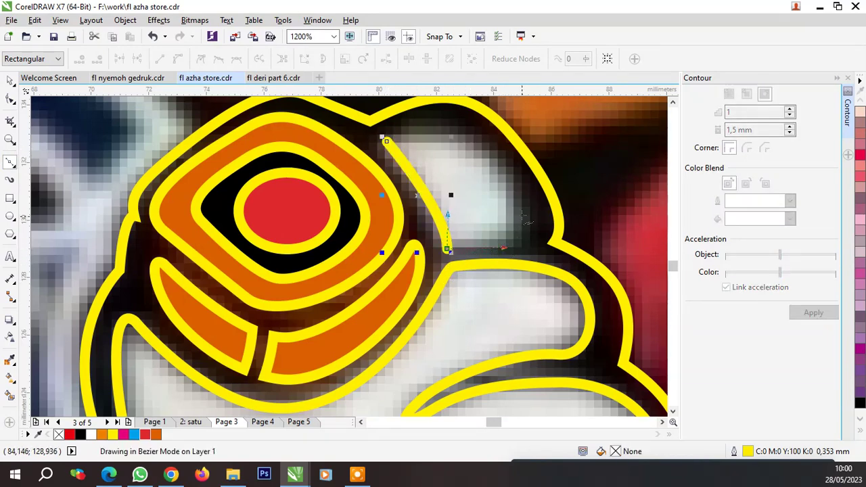
pyautogui.moveTo(522, 210); pyautogui.dragTo(517, 184)
pyautogui.moveTo(387, 141); pyautogui.dragTo(408, 197)
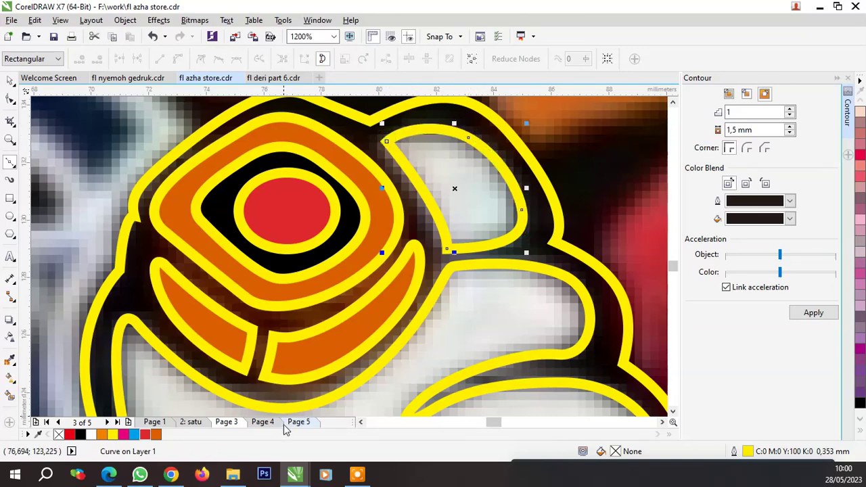
# Fill the new knuckle highlight shape white
pyautogui.click(94, 437)
pyautogui.scroll(-2, 358, 341)
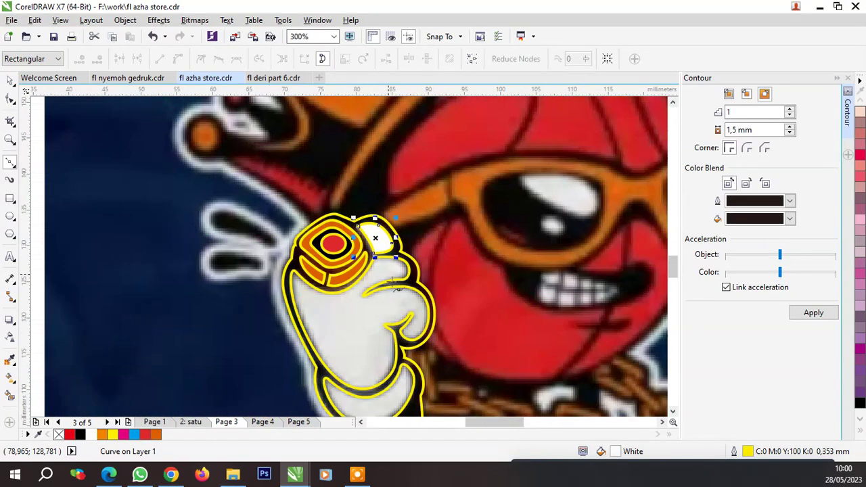
pyautogui.press('space')
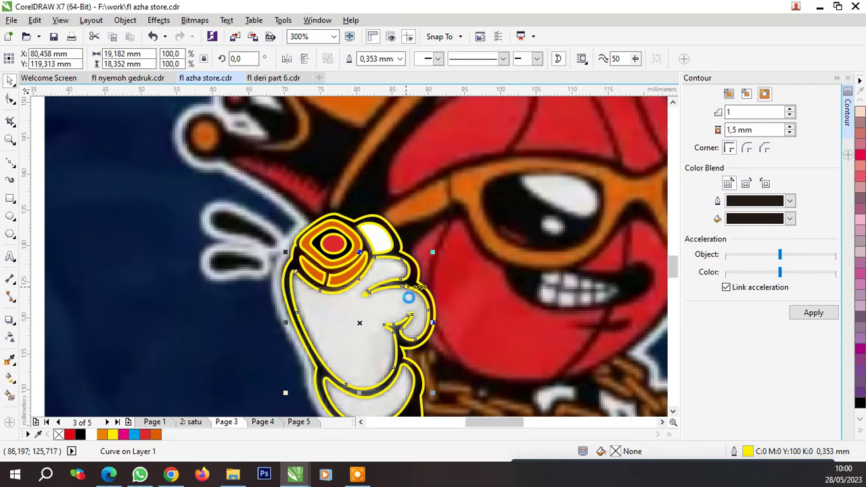
pyautogui.scroll(-1, 379, 365)
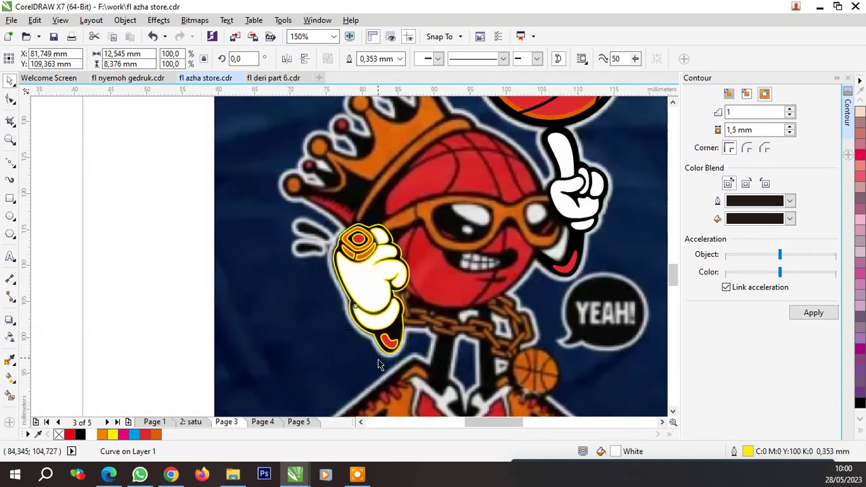
pyautogui.scroll(1, 379, 366)
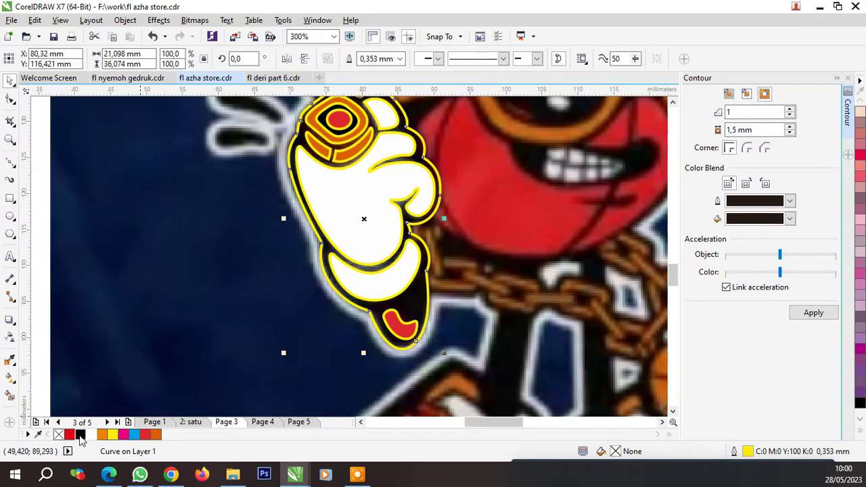
# Fill the hand's outer outline curve black
pyautogui.click(80, 435)
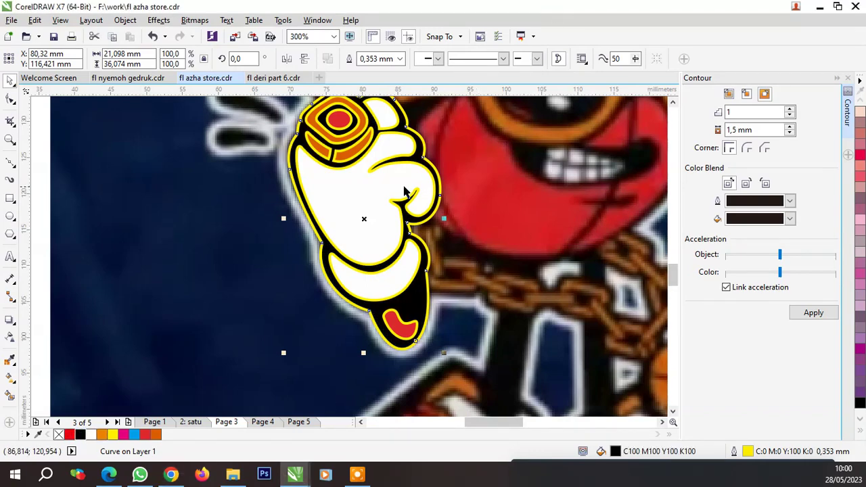
pyautogui.scroll(-2, 348, 178)
pyautogui.scroll(-2, 348, 177)
pyautogui.press('Escape')
pyautogui.scroll(3, 375, 192)
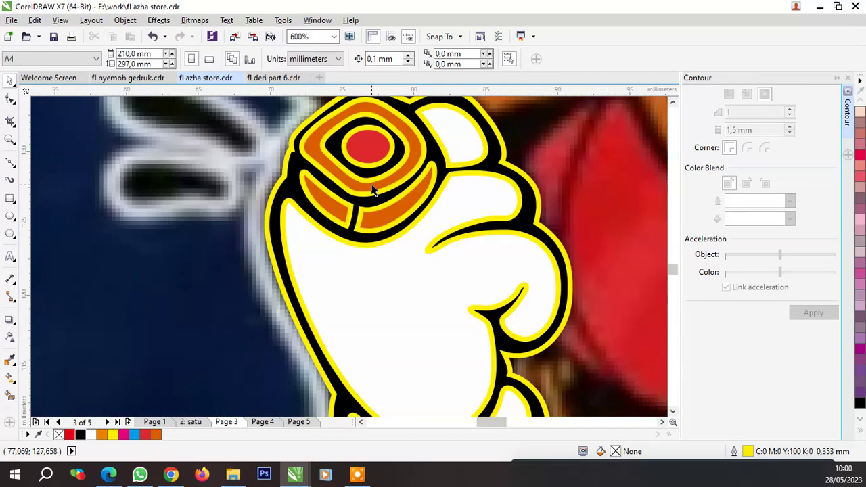
# Inspect the hand curve's nodes with the Shape tool, then clear the selection
pyautogui.click(11, 100)
pyautogui.scroll(1, 396, 203)
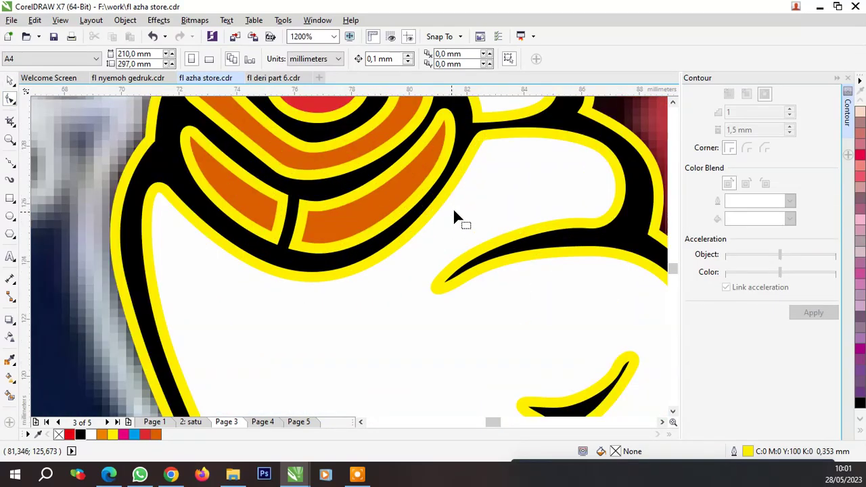
pyautogui.click(444, 222)
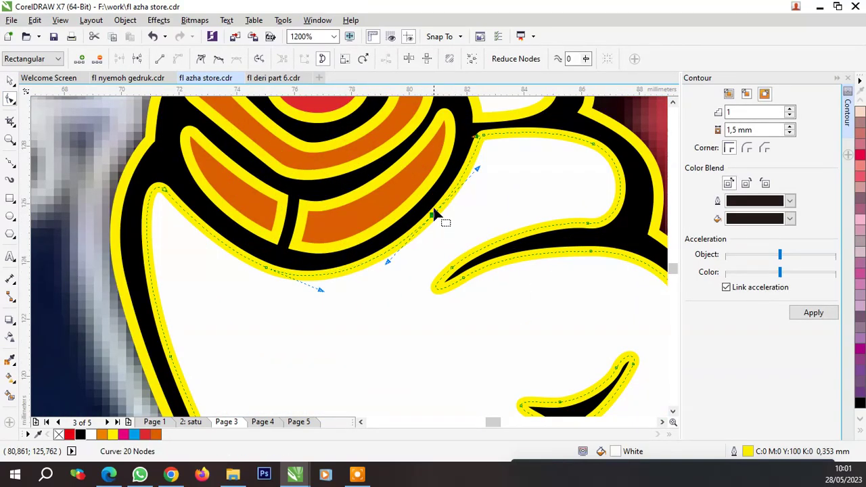
pyautogui.scroll(-2, 445, 218)
pyautogui.press('Escape')
pyautogui.press('space')
pyautogui.scroll(-2, 310, 186)
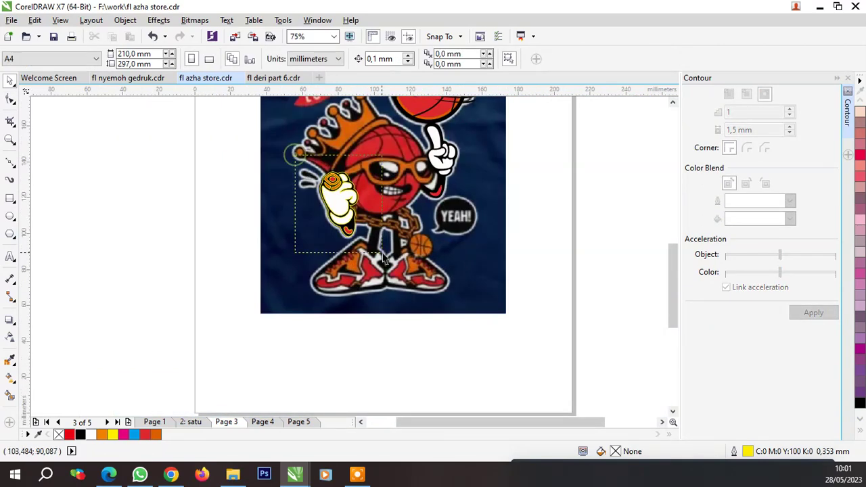
# Group the left hand's nine pieces and remove their yellow outlines
pyautogui.moveTo(383, 257); pyautogui.dragTo(390, 248)
pyautogui.hotkey('ctrl', 'g')
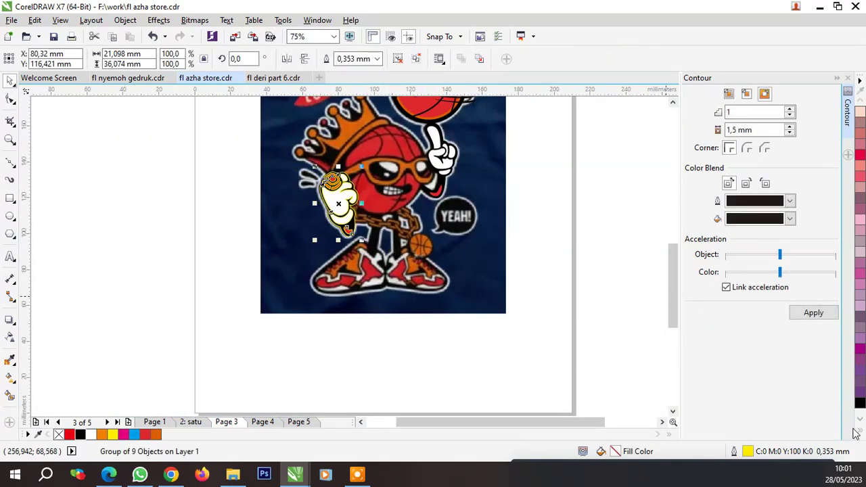
pyautogui.click(862, 433)
pyautogui.rightClick(818, 103)
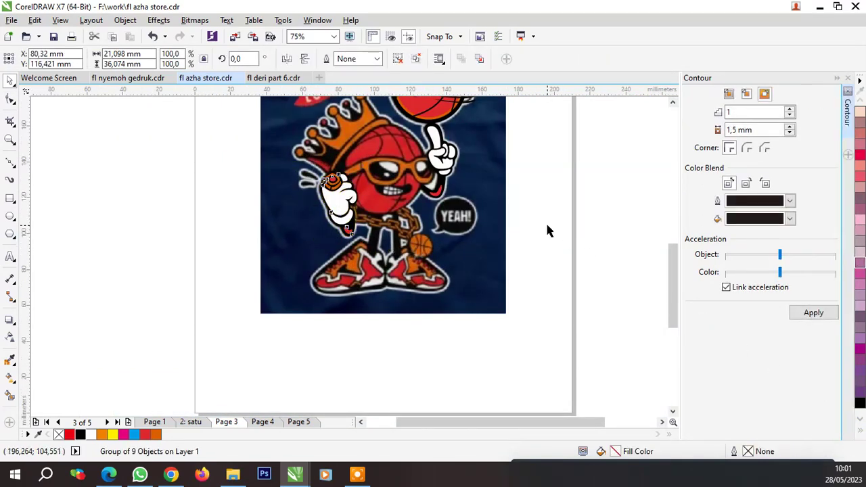
# Group the left hand with the raised right hand into one two-object group
pyautogui.scroll(2, 361, 144)
pyautogui.keyDown('shift'); pyautogui.click(526, 186); pyautogui.keyUp('shift')
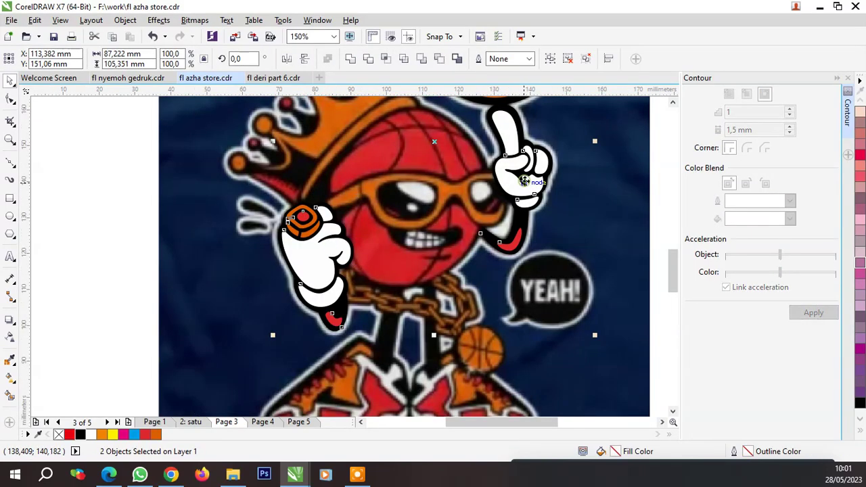
pyautogui.hotkey('ctrl', 'g')
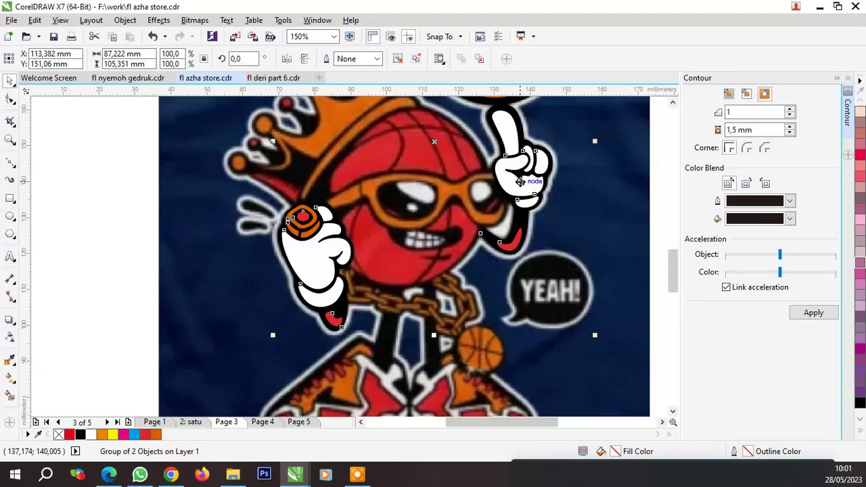
pyautogui.scroll(-2, 435, 258)
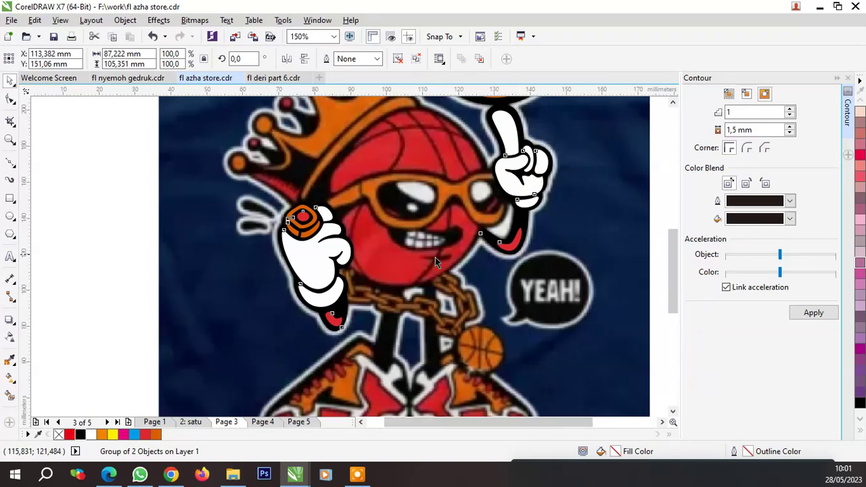
pyautogui.scroll(2, 369, 210)
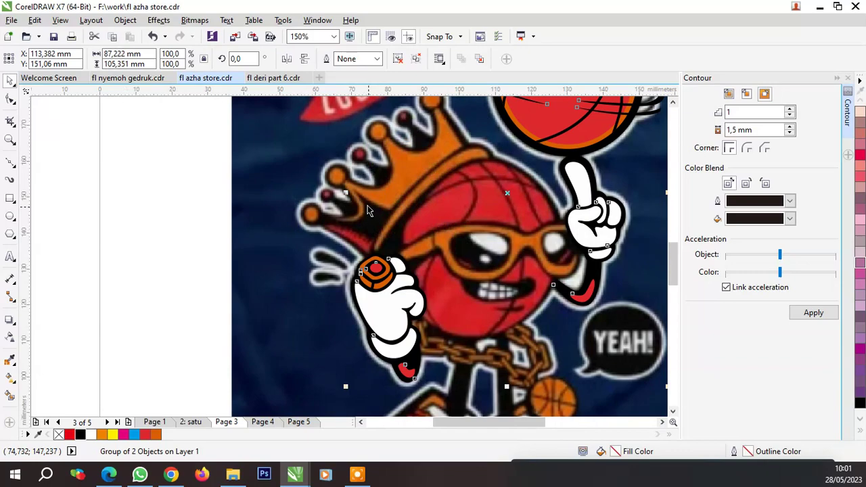
pyautogui.click(10, 163)
pyautogui.scroll(3, 424, 245)
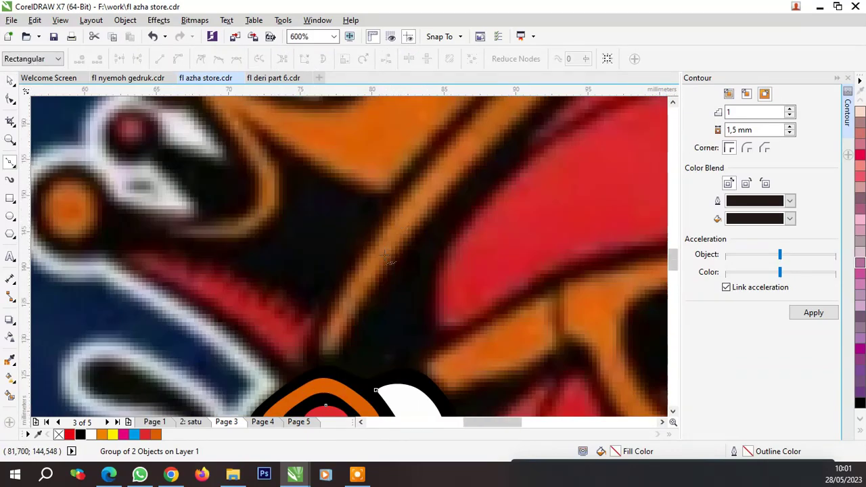
# Start the yellow Bézier trace along the crown's lower edge and left orb, undoing one misplaced segment
pyautogui.scroll(-3, 424, 245)
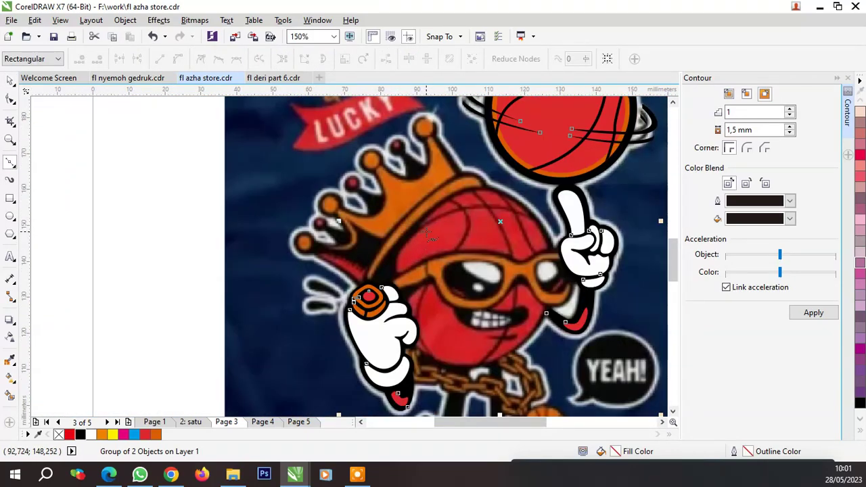
pyautogui.scroll(1, 473, 217)
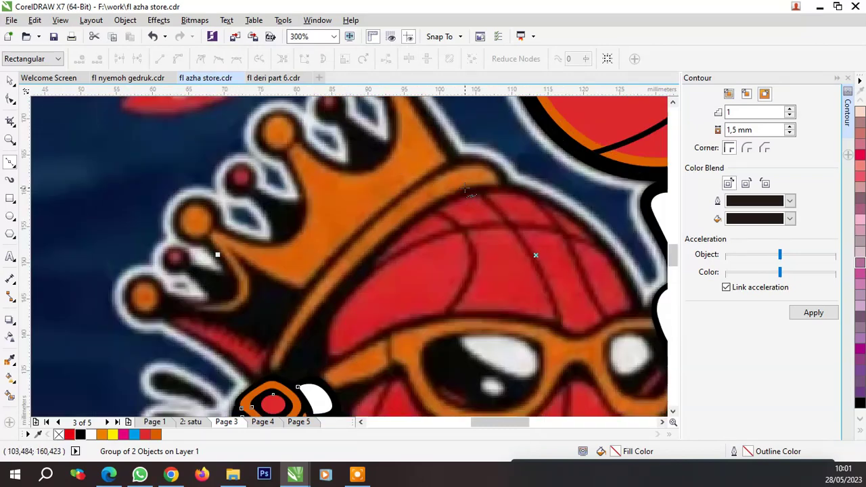
pyautogui.scroll(1, 528, 193)
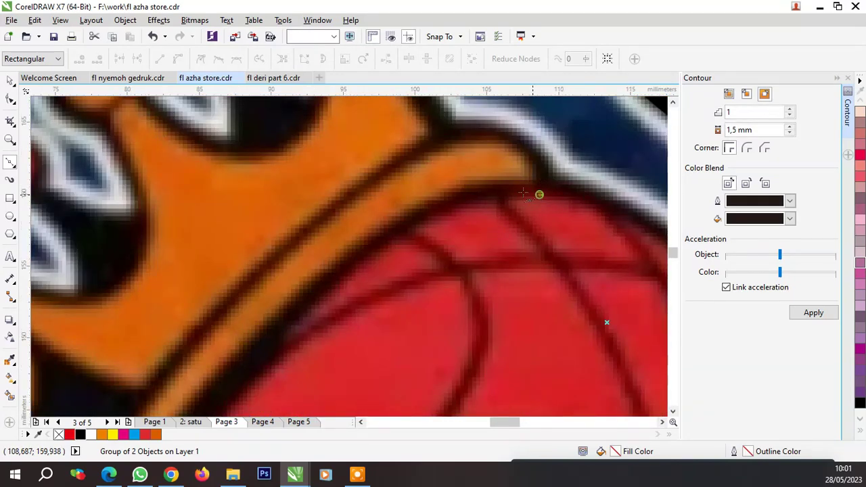
pyautogui.scroll(-1, 539, 195)
pyautogui.moveTo(423, 237); pyautogui.dragTo(362, 296)
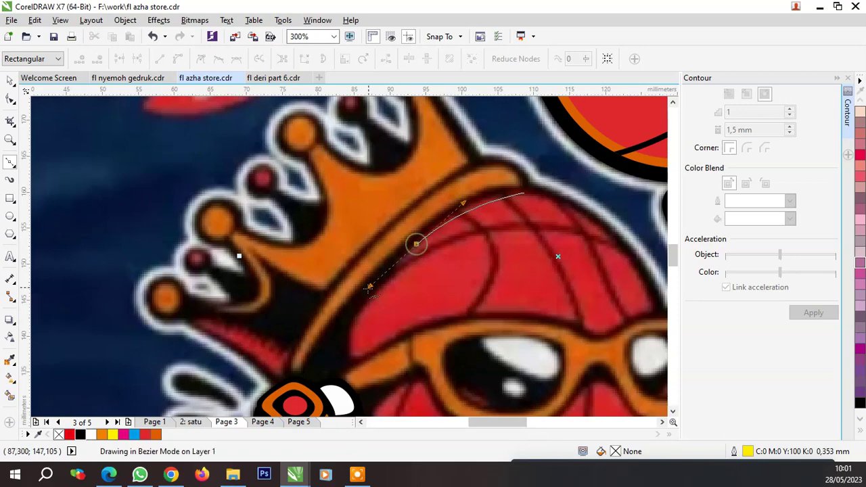
pyautogui.scroll(-1, 379, 301)
pyautogui.scroll(2, 389, 306)
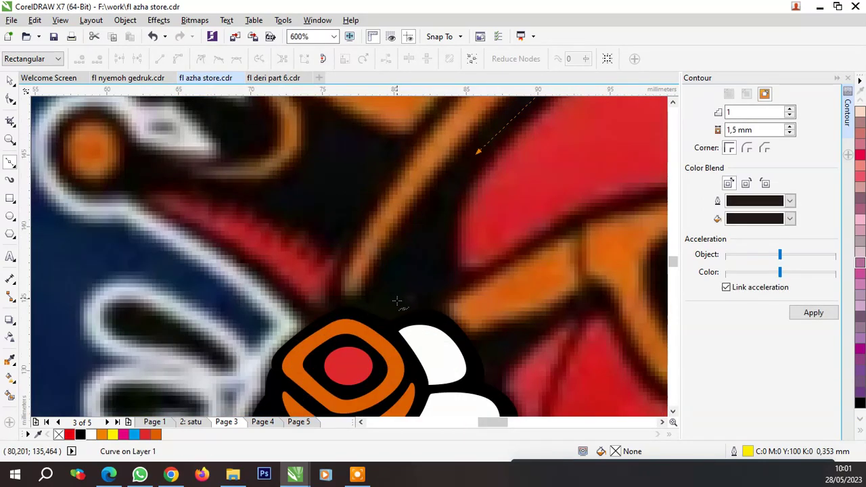
pyautogui.moveTo(384, 326)
pyautogui.mouseDown()
pyautogui.moveTo(372, 365)
pyautogui.moveTo(339, 341)
pyautogui.mouseUp()
pyautogui.scroll(-1, 341, 335)
pyautogui.scroll(2, 344, 342)
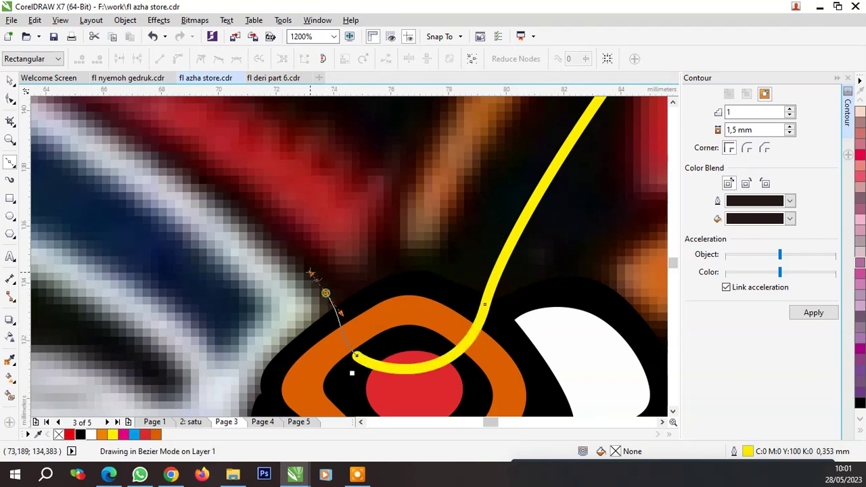
pyautogui.scroll(-2, 328, 297)
pyautogui.scroll(2, 322, 290)
pyautogui.moveTo(376, 317); pyautogui.dragTo(267, 244)
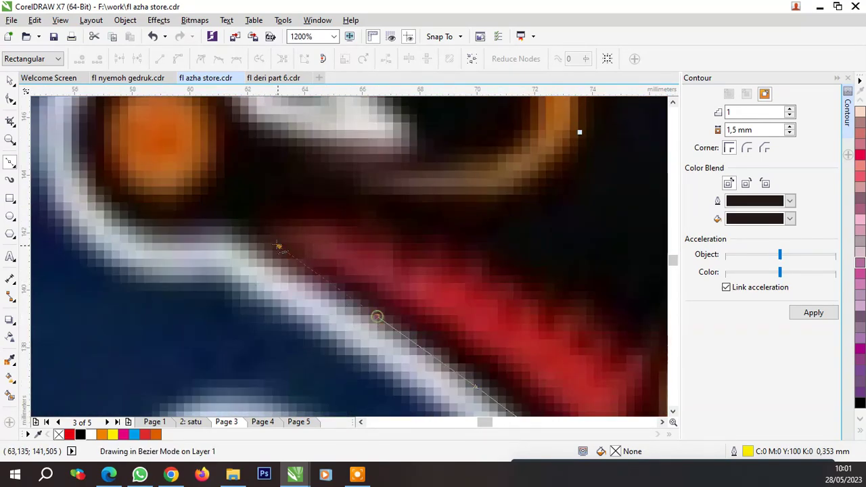
pyautogui.click(210, 217)
pyautogui.scroll(-1, 211, 227)
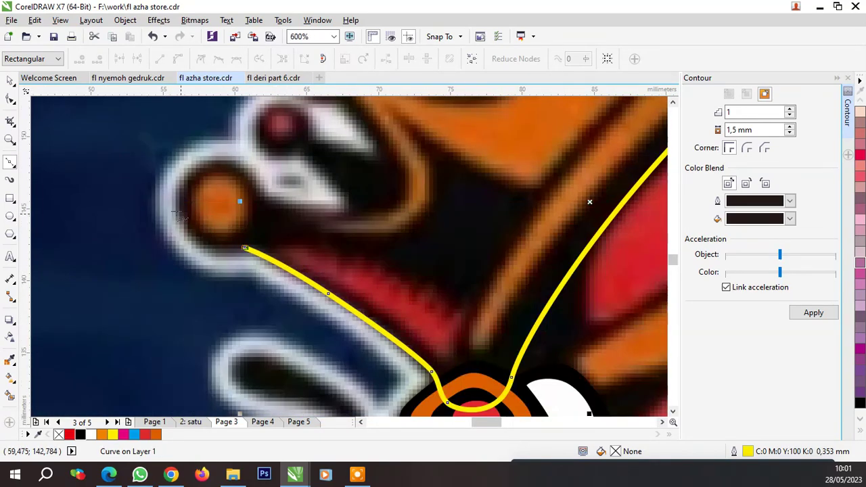
pyautogui.scroll(1, 206, 251)
pyautogui.moveTo(195, 250); pyautogui.dragTo(177, 206)
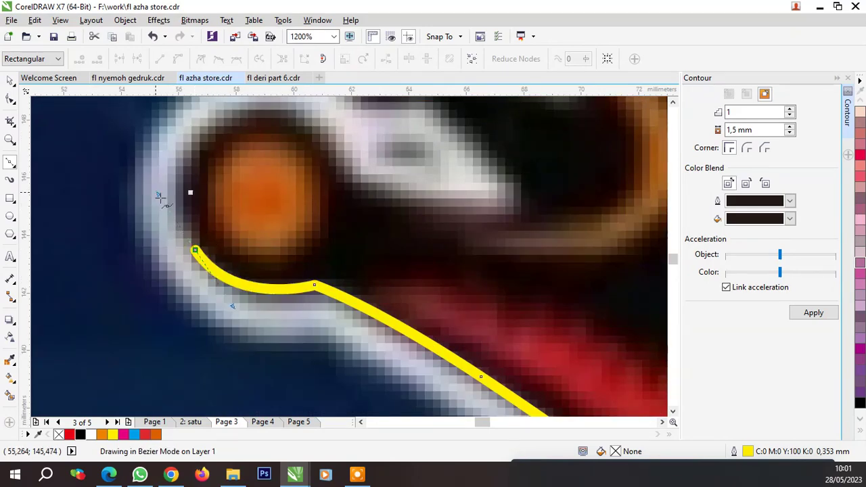
pyautogui.scroll(-2, 329, 269)
pyautogui.scroll(1, 318, 271)
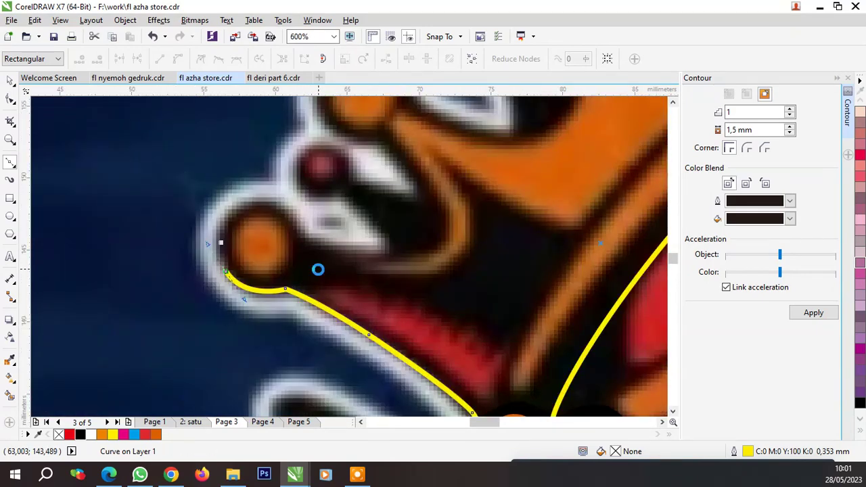
pyautogui.hotkey('ctrl', 'z')
pyautogui.scroll(1, 318, 269)
# Continue the trace around the first orange ball tip, the red ball and the spike's inner bend
pyautogui.moveTo(333, 229); pyautogui.dragTo(463, 258)
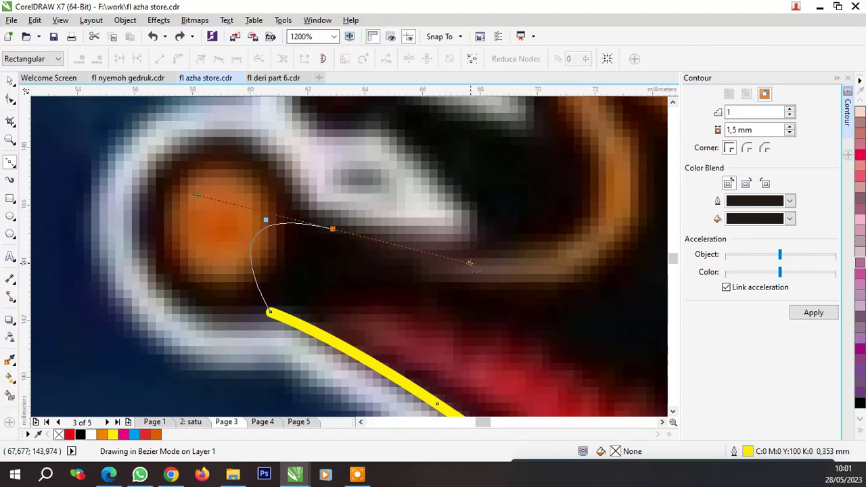
pyautogui.moveTo(475, 213); pyautogui.dragTo(498, 243)
pyautogui.scroll(-1, 440, 230)
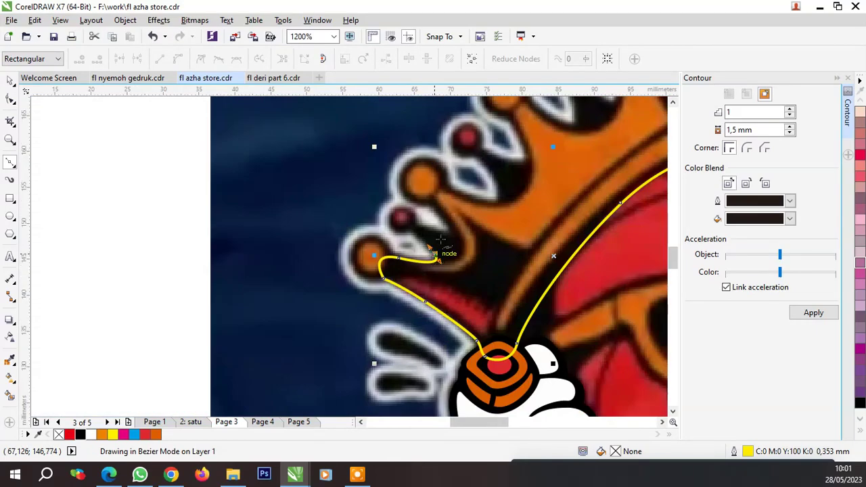
pyautogui.scroll(1, 407, 236)
pyautogui.click(380, 237)
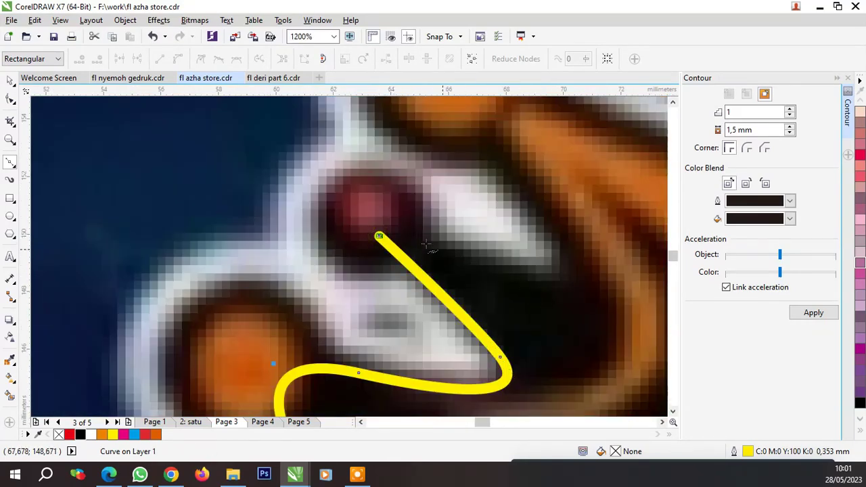
pyautogui.moveTo(561, 263); pyautogui.dragTo(572, 291)
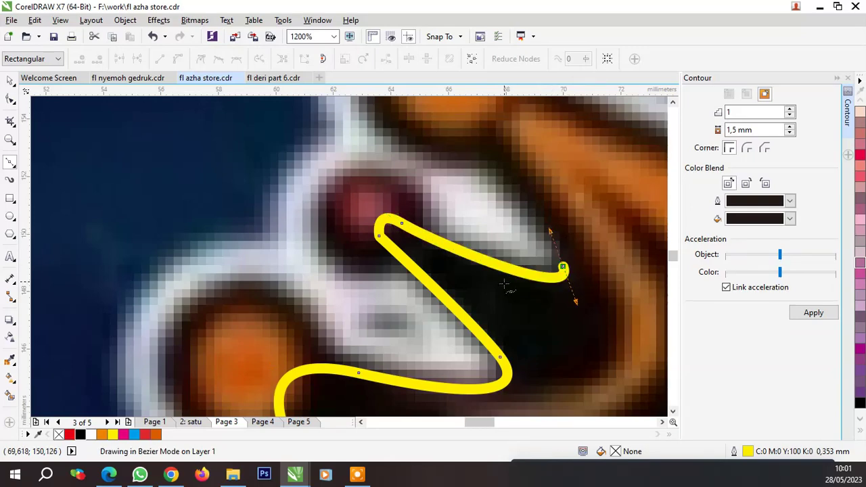
pyautogui.scroll(-1, 541, 278)
pyautogui.scroll(1, 485, 207)
pyautogui.click(456, 155)
pyautogui.scroll(-2, 419, 226)
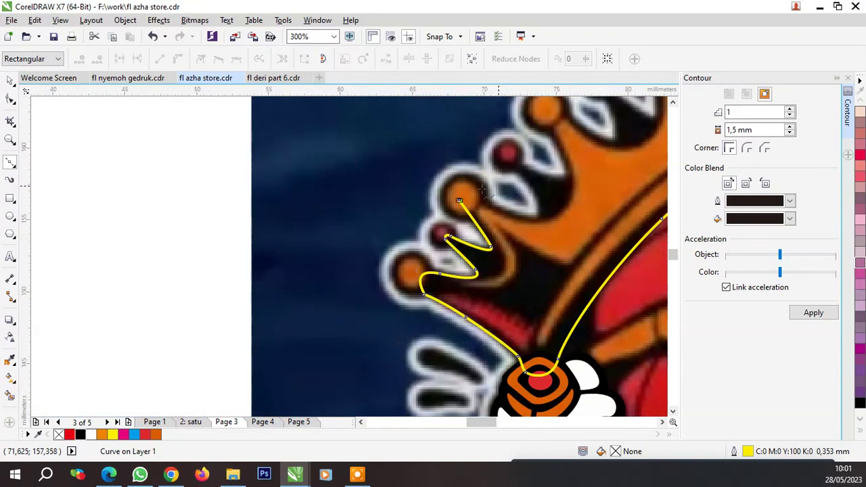
pyautogui.scroll(1, 436, 201)
pyautogui.click(436, 201)
pyautogui.scroll(1, 554, 257)
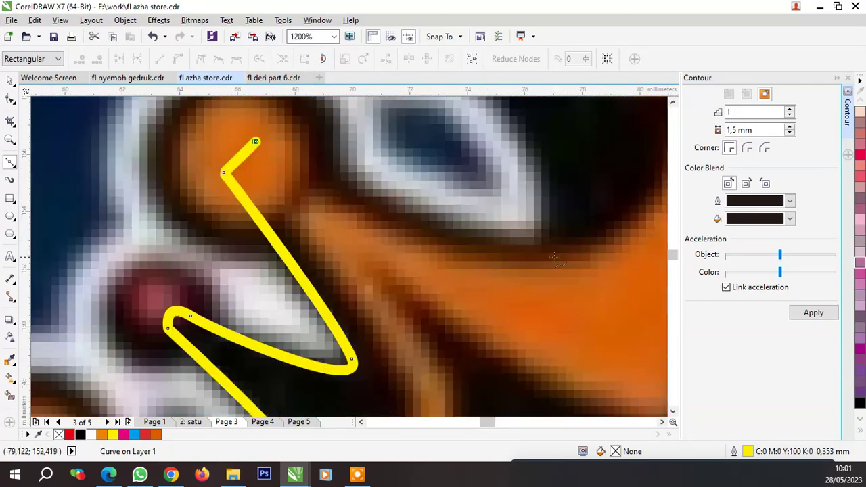
pyautogui.click(467, 230)
pyautogui.moveTo(536, 167); pyautogui.dragTo(503, 119)
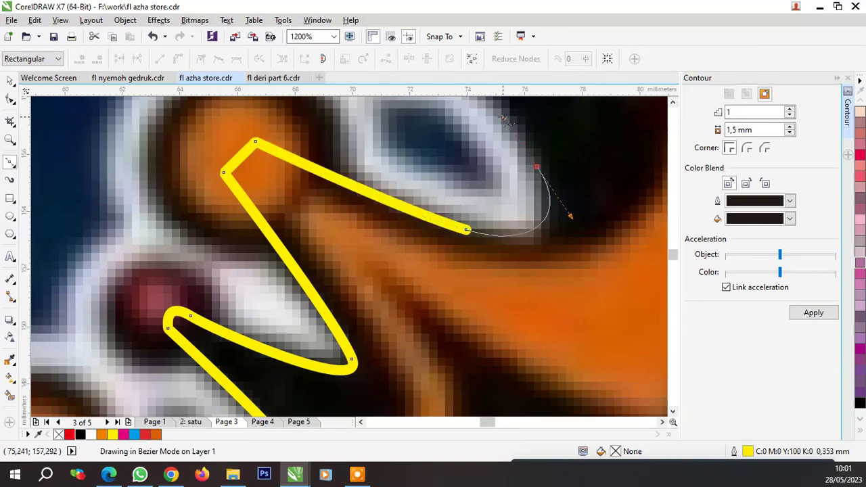
pyautogui.scroll(-3, 503, 119)
pyautogui.scroll(1, 466, 226)
pyautogui.scroll(2, 518, 268)
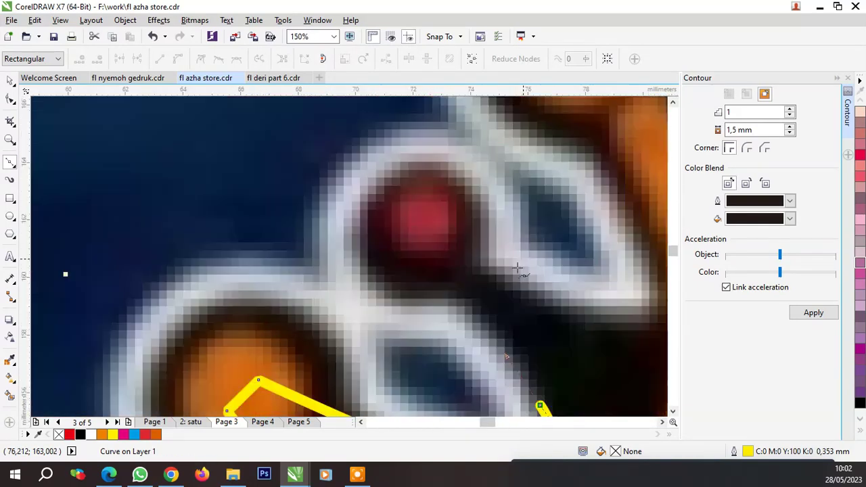
# Trace on across the next red ball, orange ball tip and inner bends
pyautogui.click(427, 255)
pyautogui.scroll(-1, 433, 236)
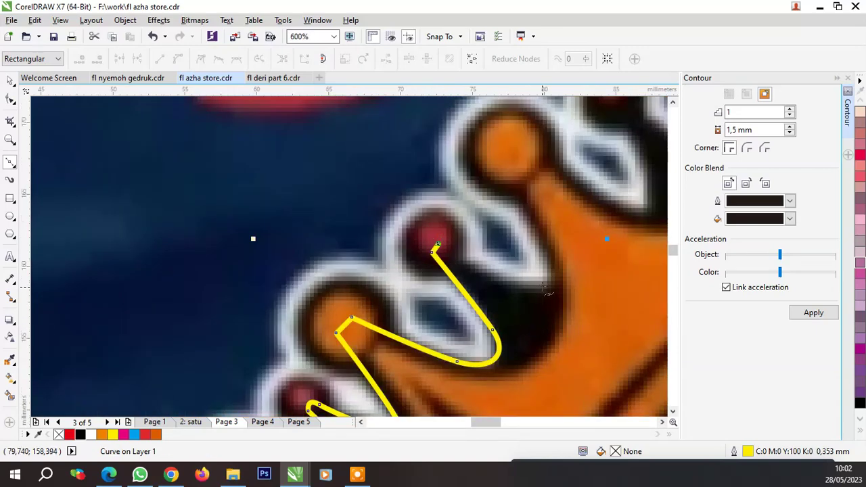
pyautogui.scroll(1, 546, 293)
pyautogui.click(480, 280)
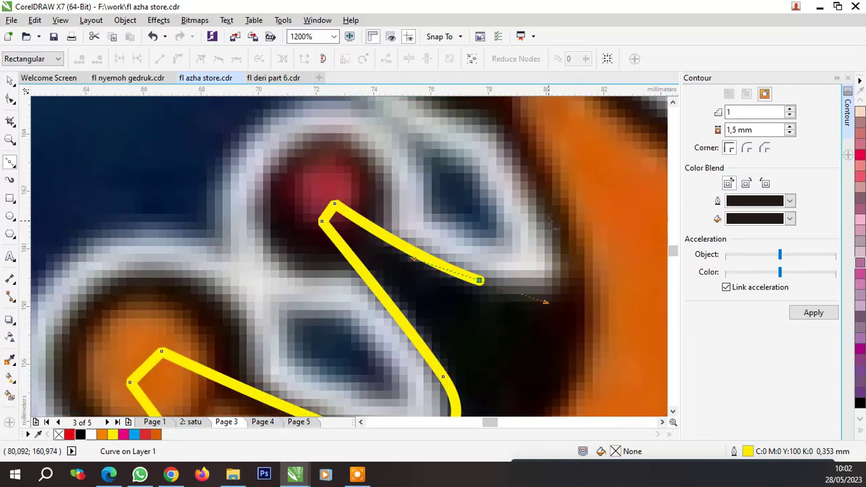
pyautogui.scroll(-2, 546, 223)
pyautogui.scroll(1, 526, 242)
pyautogui.scroll(1, 499, 193)
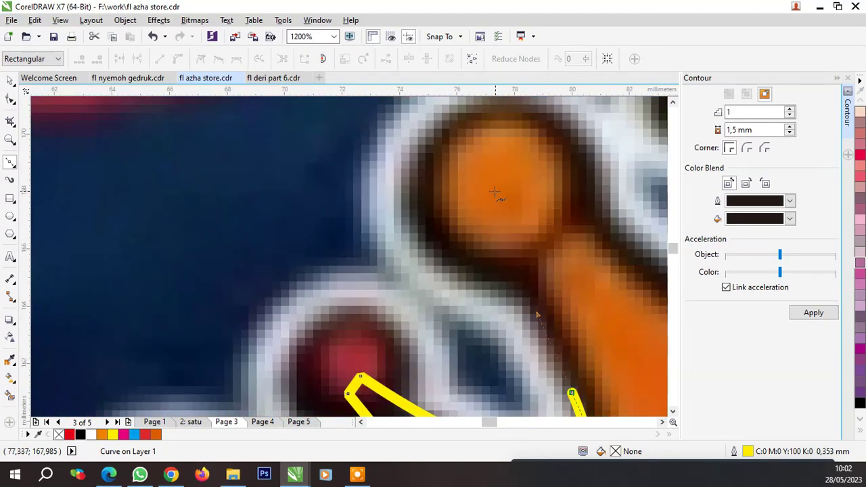
pyautogui.click(492, 190)
pyautogui.scroll(-5, 492, 190)
pyautogui.scroll(3, 519, 213)
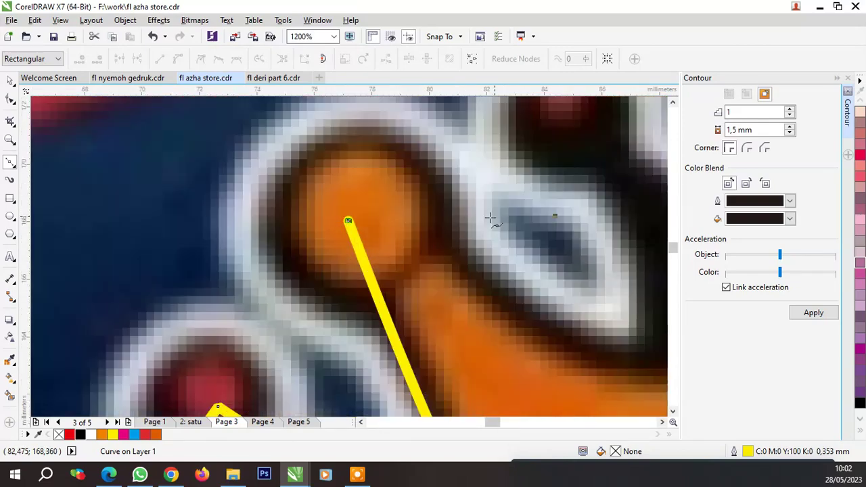
pyautogui.click(380, 204)
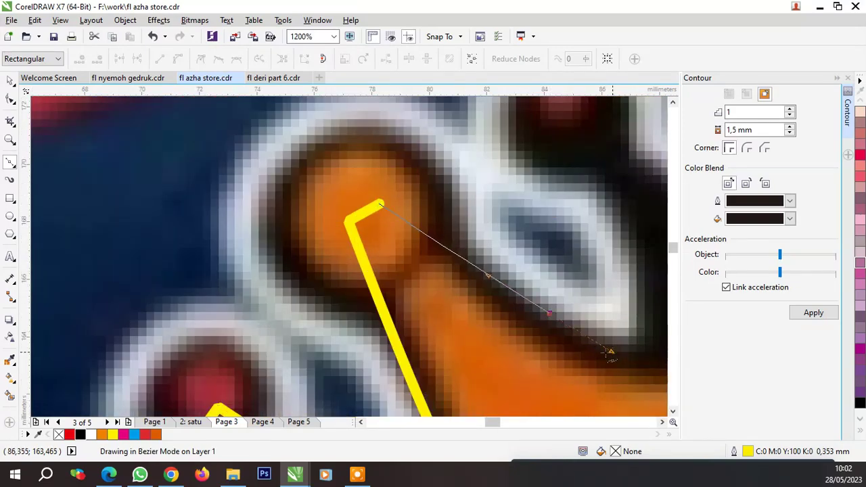
pyautogui.moveTo(571, 333); pyautogui.dragTo(611, 349)
pyautogui.moveTo(514, 322); pyautogui.dragTo(541, 399)
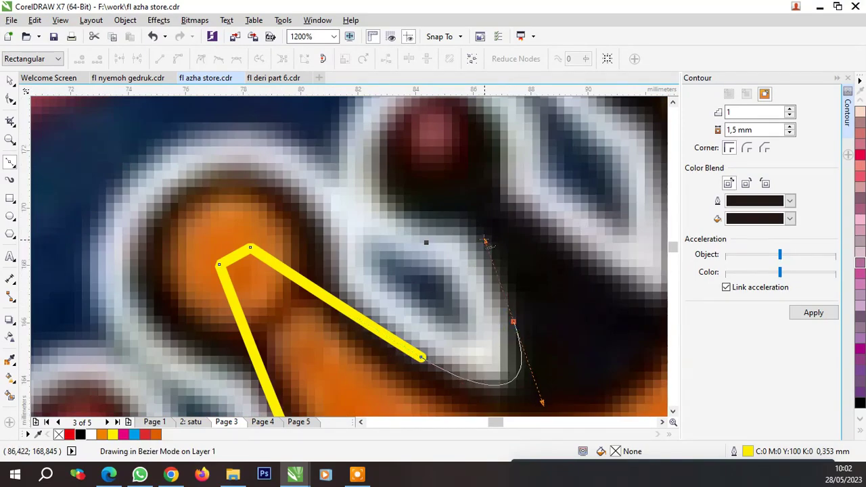
pyautogui.moveTo(443, 152); pyautogui.dragTo(604, 263)
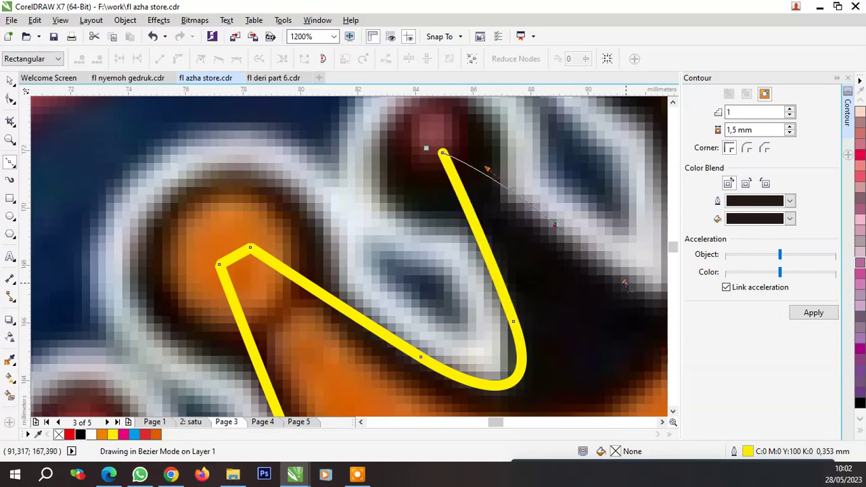
pyautogui.click(556, 224)
pyautogui.scroll(-3, 557, 224)
pyautogui.scroll(3, 561, 270)
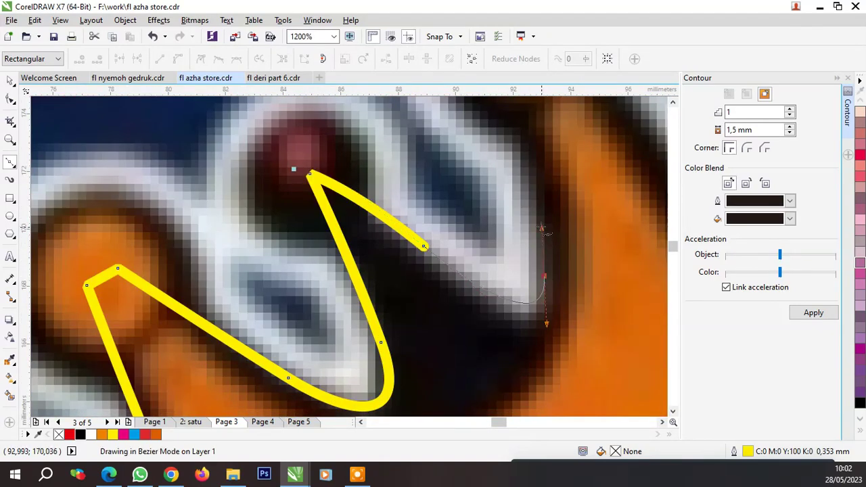
# Carry the trace over the tallest orange tip and down the right side, closing it at the start
pyautogui.moveTo(541, 229); pyautogui.dragTo(541, 228)
pyautogui.scroll(-2, 542, 229)
pyautogui.moveTo(501, 154)
pyautogui.mouseDown()
pyautogui.moveTo(499, 140)
pyautogui.moveTo(613, 234)
pyautogui.mouseUp()
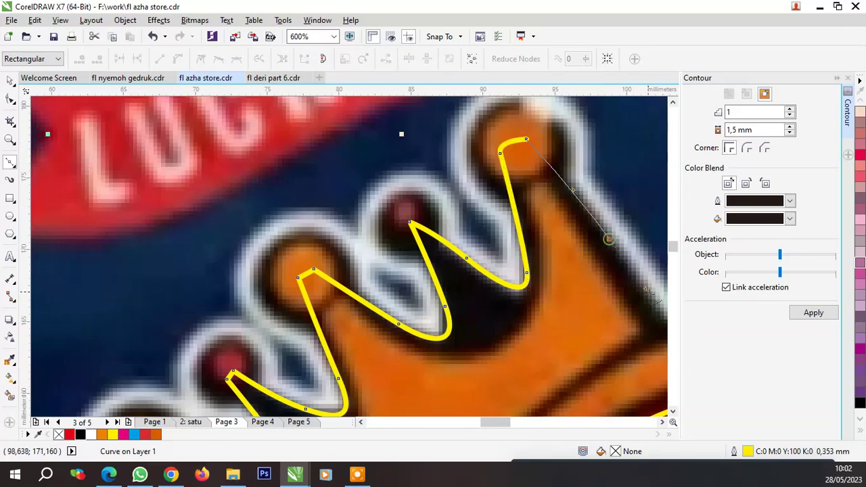
pyautogui.moveTo(651, 298); pyautogui.dragTo(660, 308)
pyautogui.scroll(-2, 660, 308)
pyautogui.scroll(4, 581, 252)
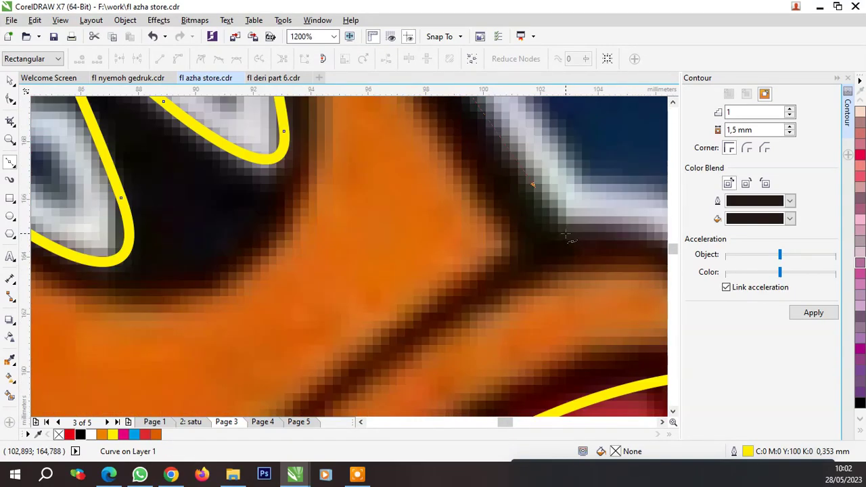
pyautogui.scroll(-3, 566, 234)
pyautogui.scroll(2, 521, 227)
pyautogui.moveTo(495, 211); pyautogui.dragTo(528, 233)
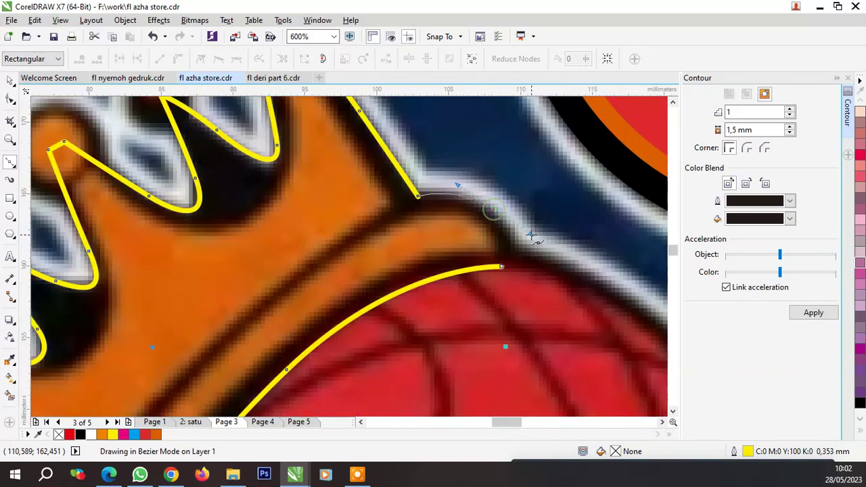
pyautogui.moveTo(501, 266); pyautogui.dragTo(520, 269)
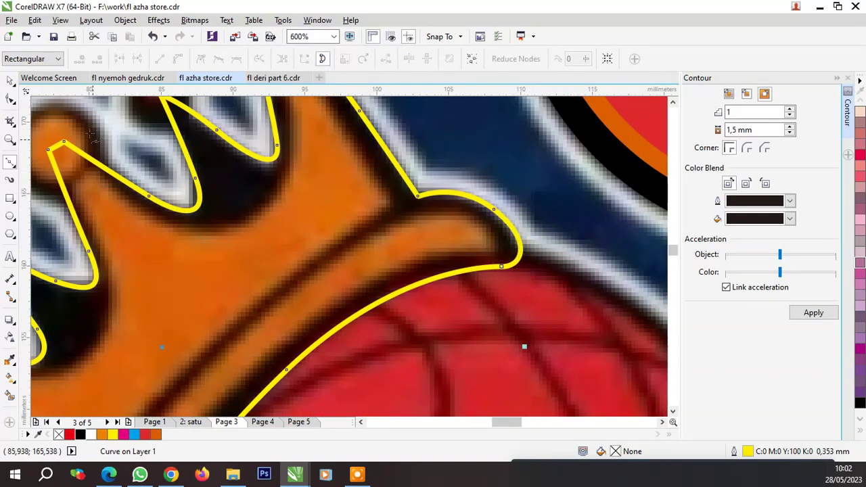
# With the Shape tool, reshape the outline's V section and delete its extra node
pyautogui.click(10, 99)
pyautogui.scroll(-2, 411, 226)
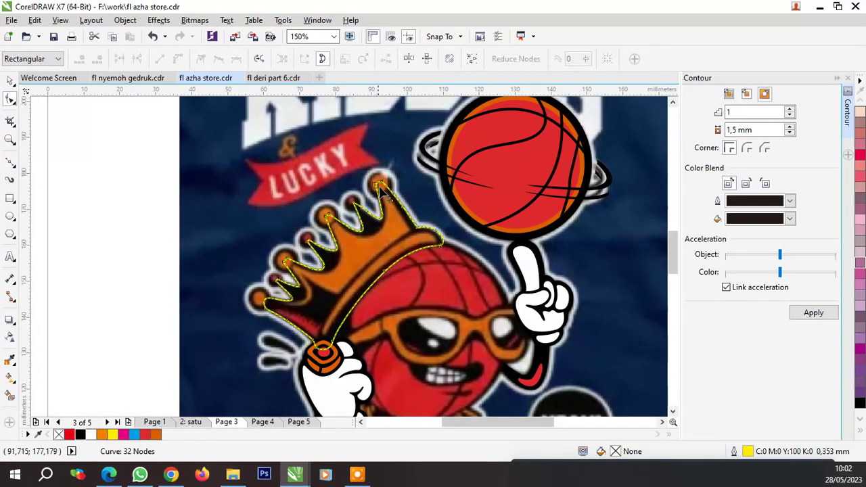
pyautogui.scroll(2, 359, 215)
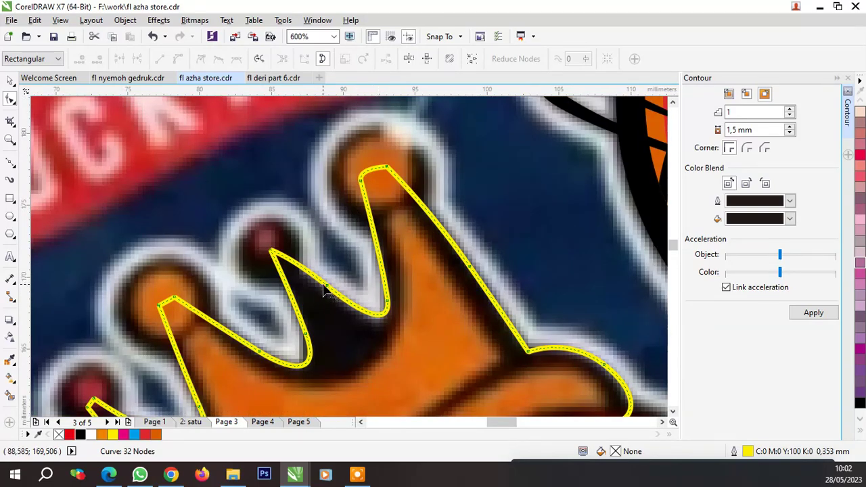
pyautogui.moveTo(323, 290); pyautogui.dragTo(348, 311)
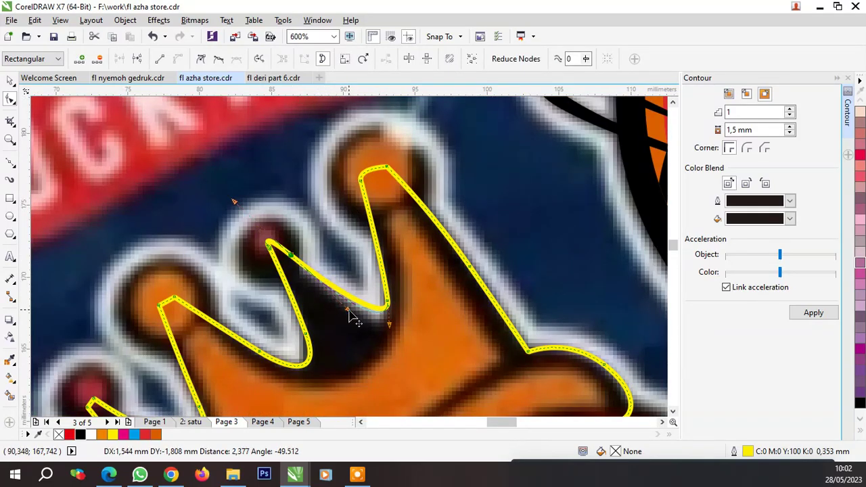
pyautogui.click(387, 307)
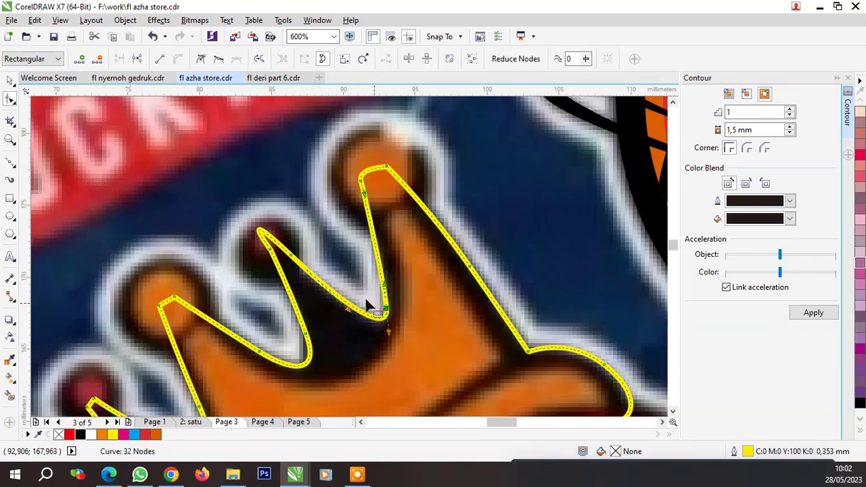
pyautogui.click(274, 261)
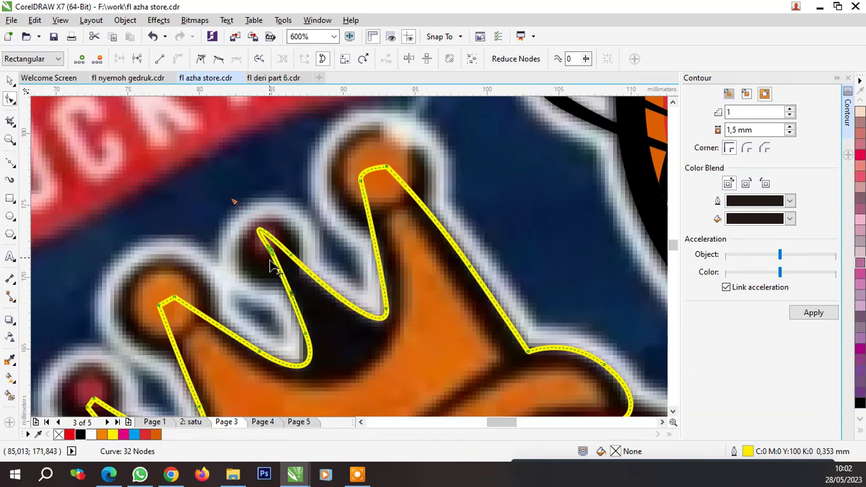
pyautogui.doubleClick(305, 337)
pyautogui.click(268, 365)
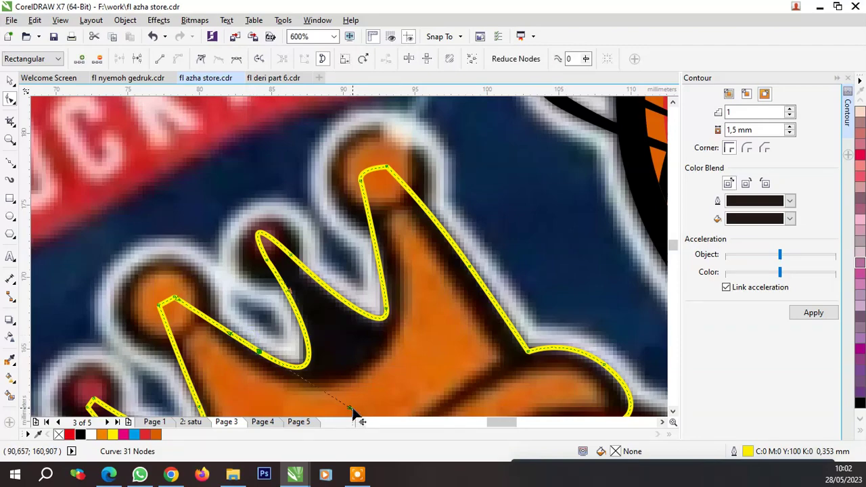
pyautogui.scroll(-2, 314, 264)
pyautogui.scroll(3, 286, 284)
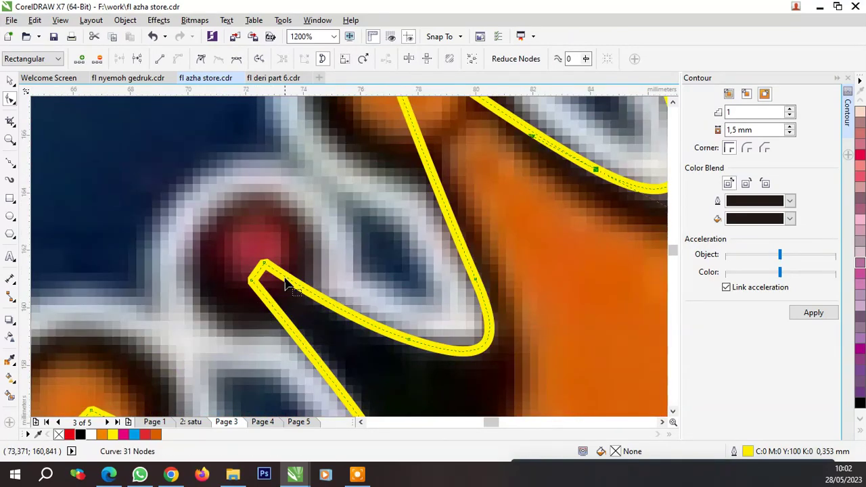
pyautogui.moveTo(267, 270); pyautogui.dragTo(273, 260)
# Drag the remaining nodes and segments so the curve hugs each spike, orange tip and inner bend
pyautogui.scroll(-3, 338, 266)
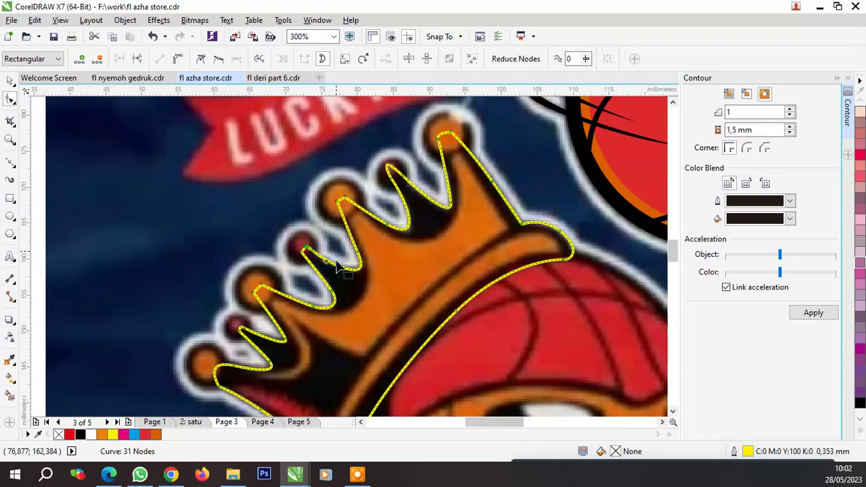
pyautogui.scroll(2, 315, 323)
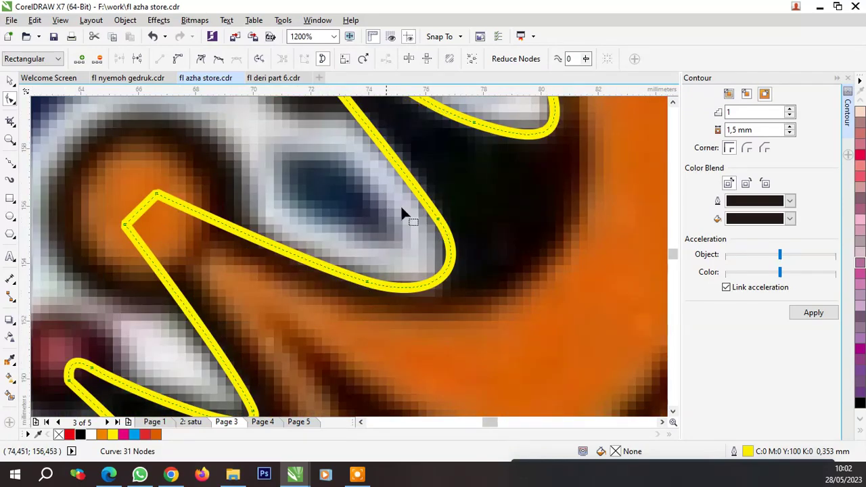
pyautogui.moveTo(471, 268); pyautogui.dragTo(468, 273)
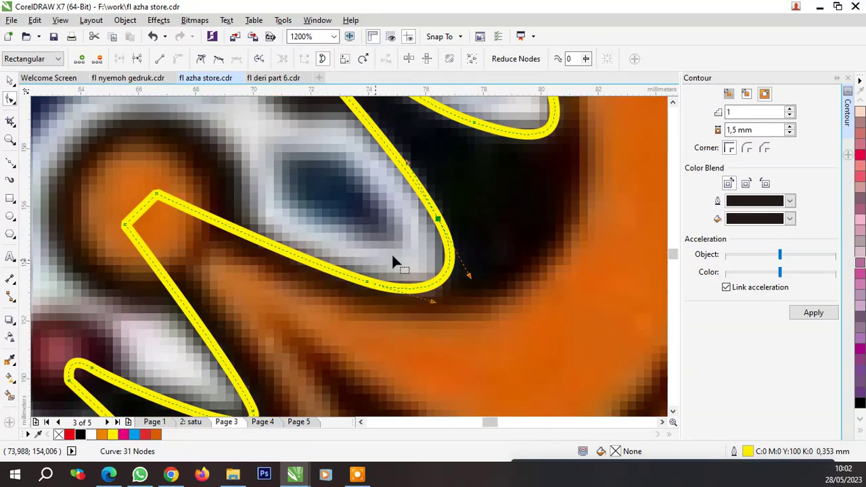
pyautogui.scroll(-2, 399, 257)
pyautogui.scroll(2, 355, 244)
pyautogui.moveTo(346, 234); pyautogui.dragTo(355, 222)
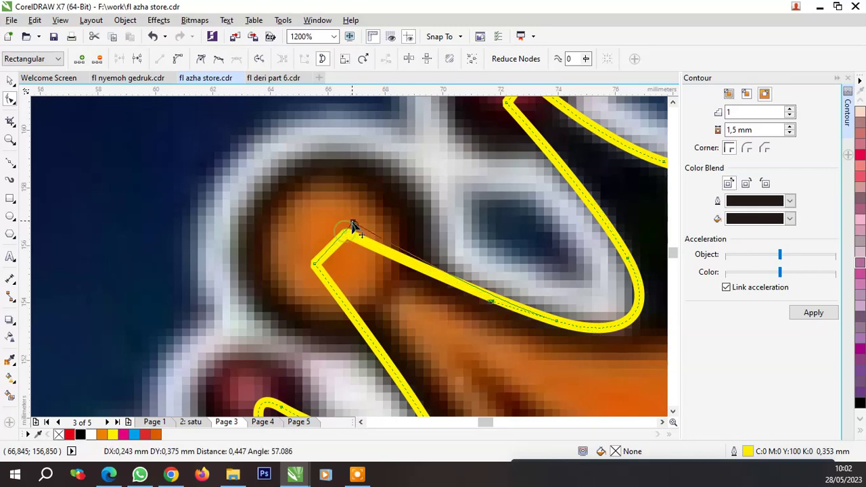
pyautogui.moveTo(318, 270); pyautogui.dragTo(317, 271)
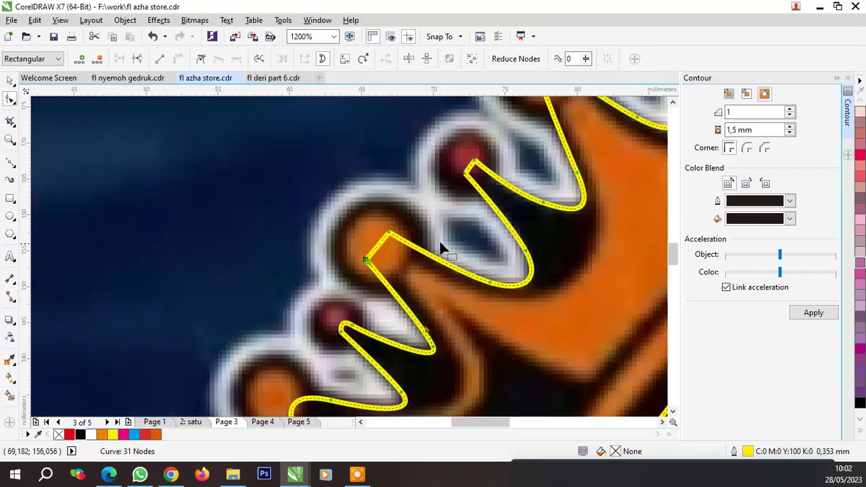
pyautogui.scroll(-2, 439, 240)
pyautogui.scroll(2, 460, 290)
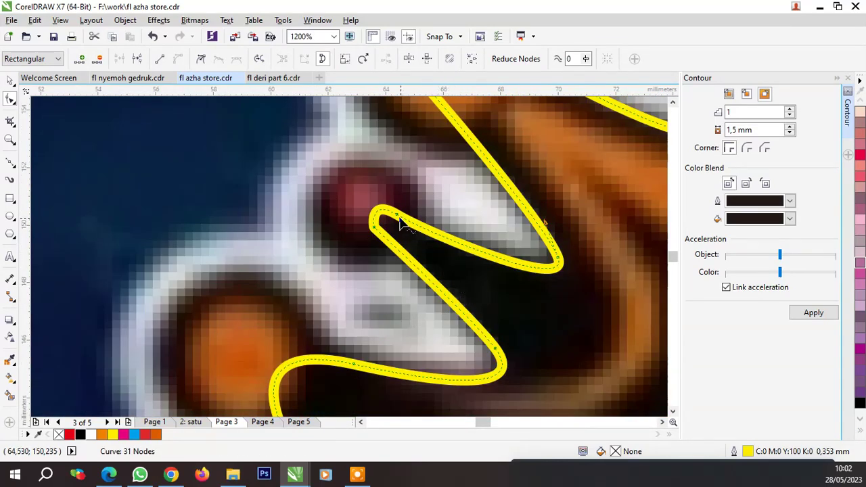
pyautogui.moveTo(400, 218); pyautogui.dragTo(395, 207)
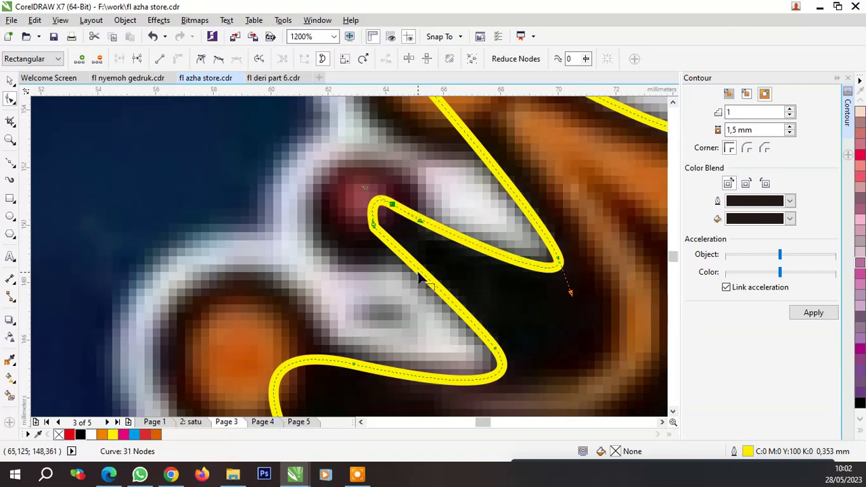
pyautogui.scroll(-2, 419, 285)
pyautogui.scroll(2, 399, 318)
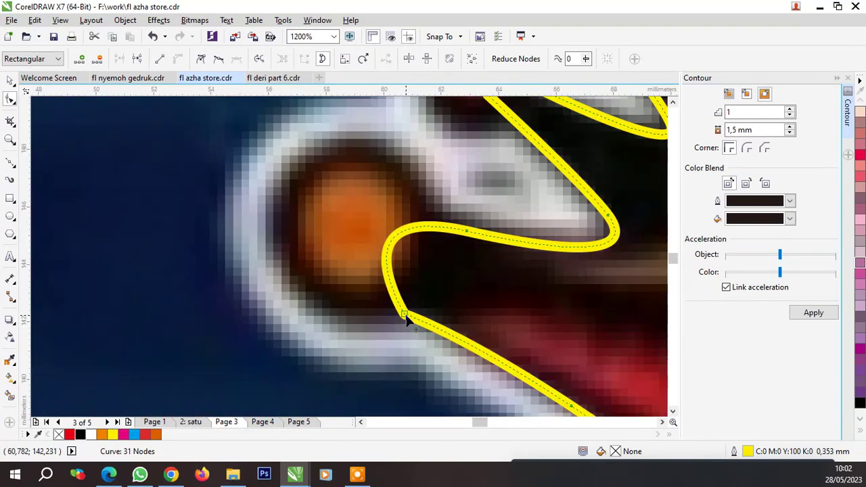
pyautogui.moveTo(407, 321); pyautogui.dragTo(344, 284)
pyautogui.scroll(-2, 398, 281)
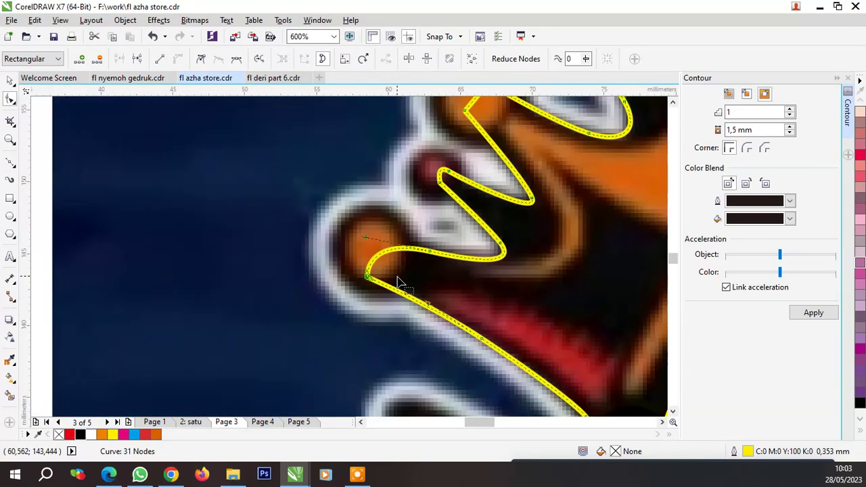
pyautogui.press('space')
pyautogui.press('space')
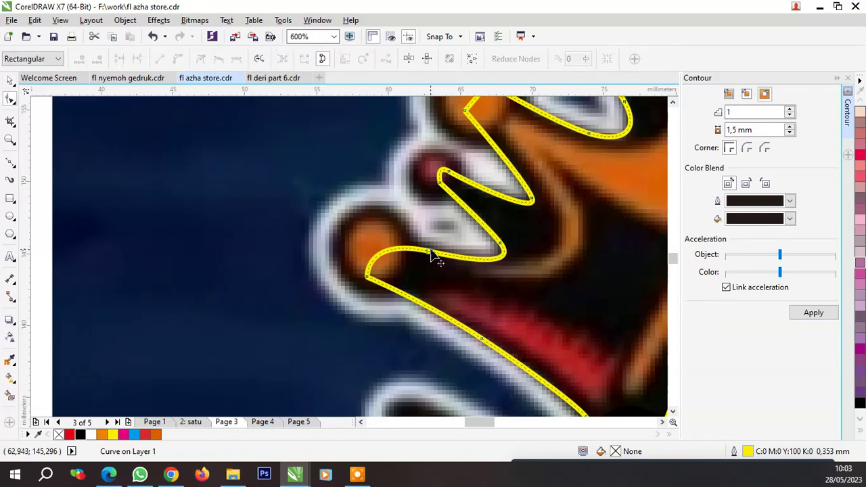
pyautogui.moveTo(431, 250); pyautogui.dragTo(415, 251)
# Zoom around the crown to check the closed yellow outline, then select the Ellipse tool
pyautogui.scroll(-4, 435, 269)
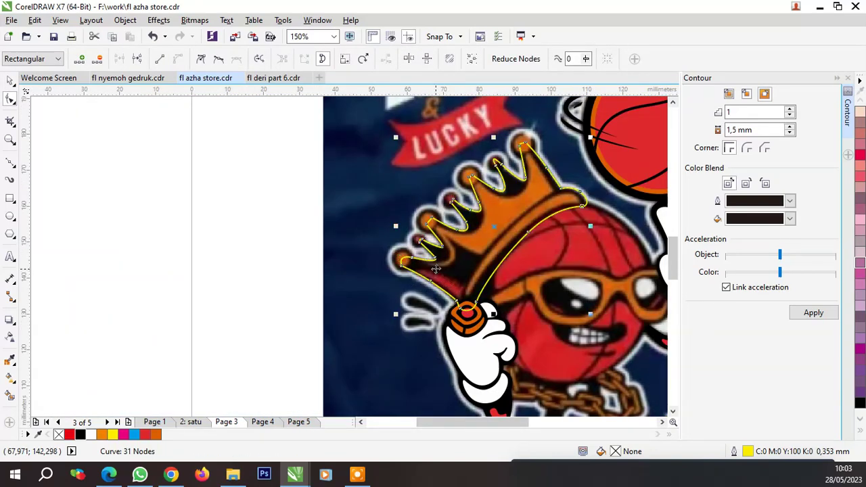
pyautogui.press('space')
pyautogui.scroll(2, 439, 261)
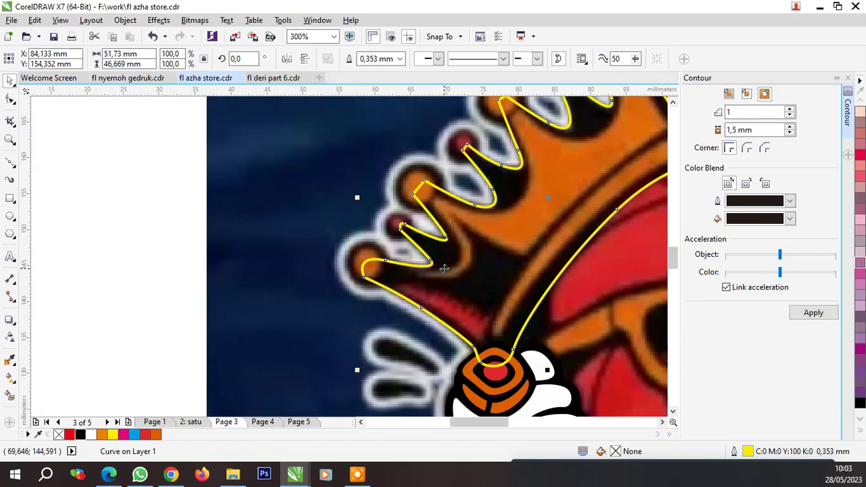
pyautogui.scroll(-2, 427, 284)
pyautogui.scroll(2, 543, 257)
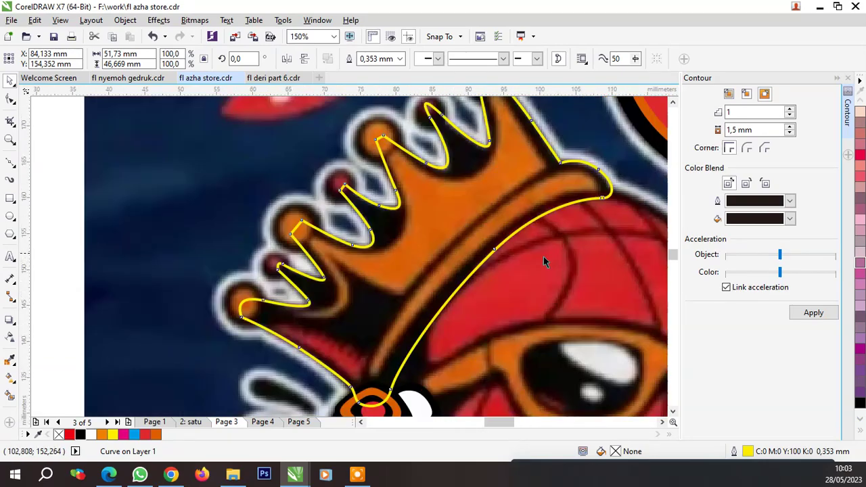
pyautogui.scroll(2, 543, 258)
pyautogui.scroll(-4, 467, 245)
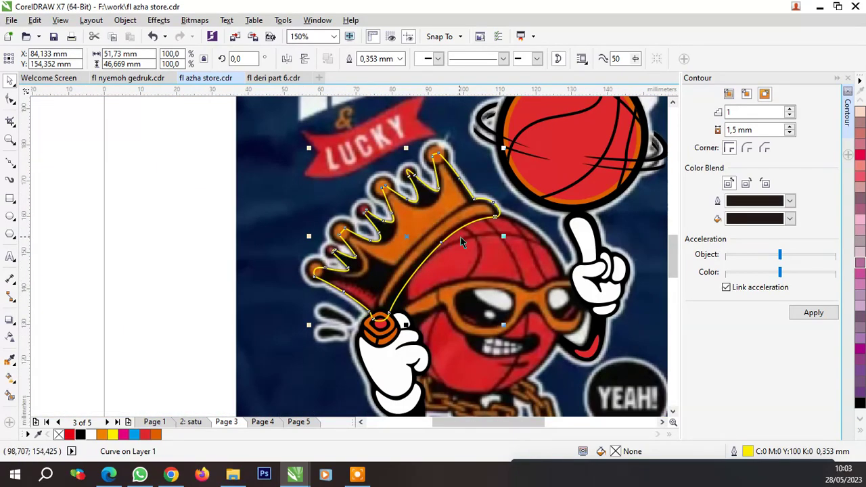
pyautogui.scroll(2, 488, 194)
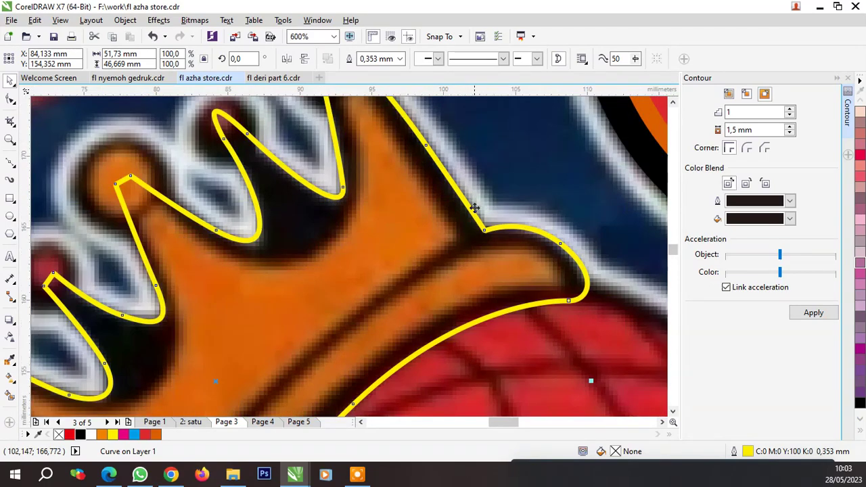
pyautogui.scroll(-2, 476, 225)
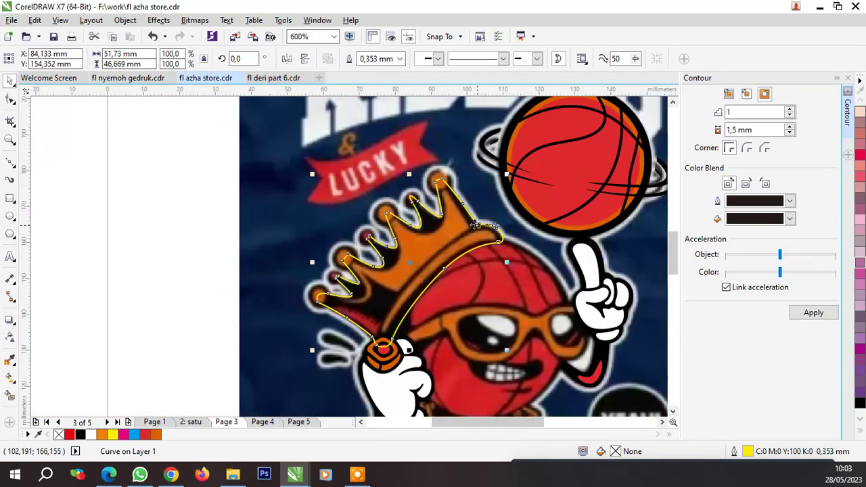
pyautogui.click(10, 218)
pyautogui.scroll(2, 291, 295)
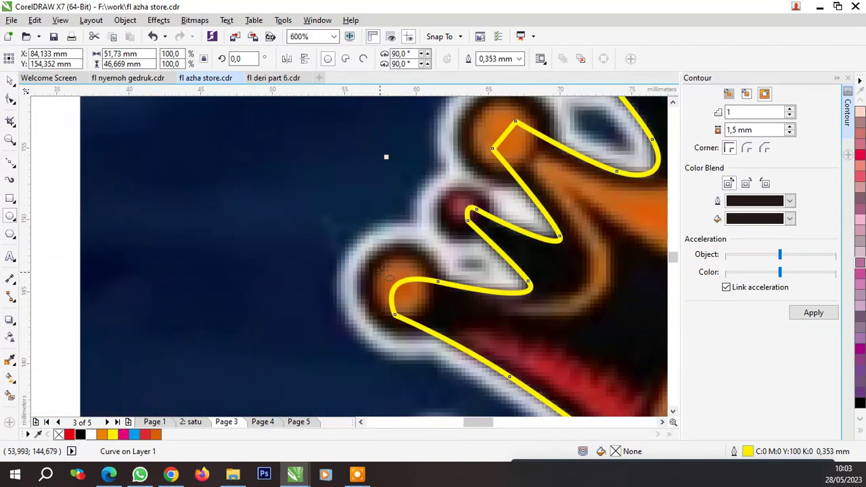
# Draw a circle over the lowest orange crown ball and place a smaller copy on the red dot
pyautogui.moveTo(361, 246); pyautogui.dragTo(447, 331)
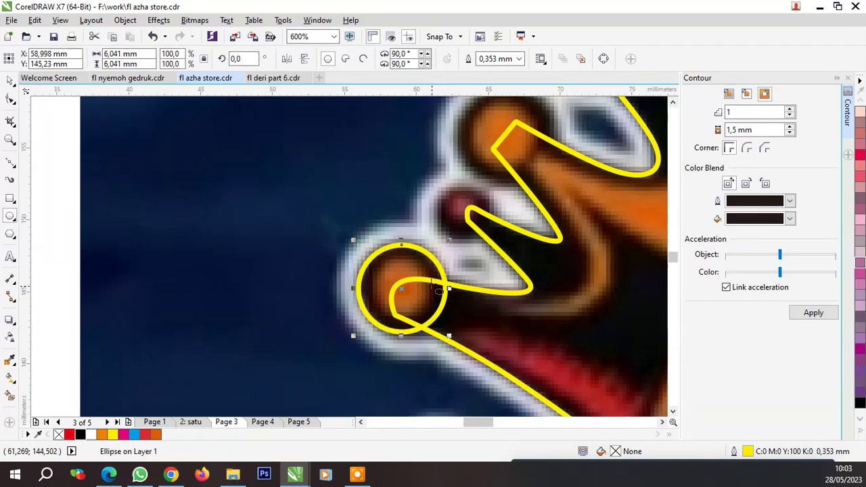
pyautogui.scroll(-1, 420, 276)
pyautogui.scroll(1, 427, 229)
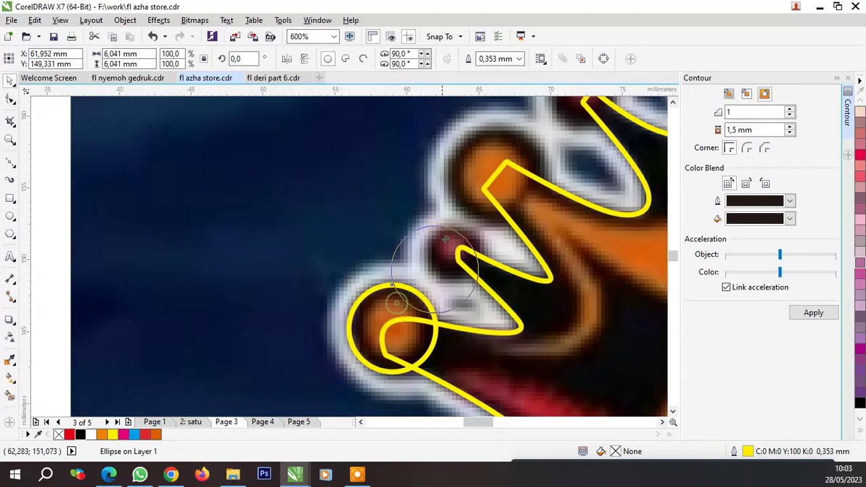
pyautogui.moveTo(398, 304); pyautogui.dragTo(467, 222)
pyautogui.scroll(1, 503, 218)
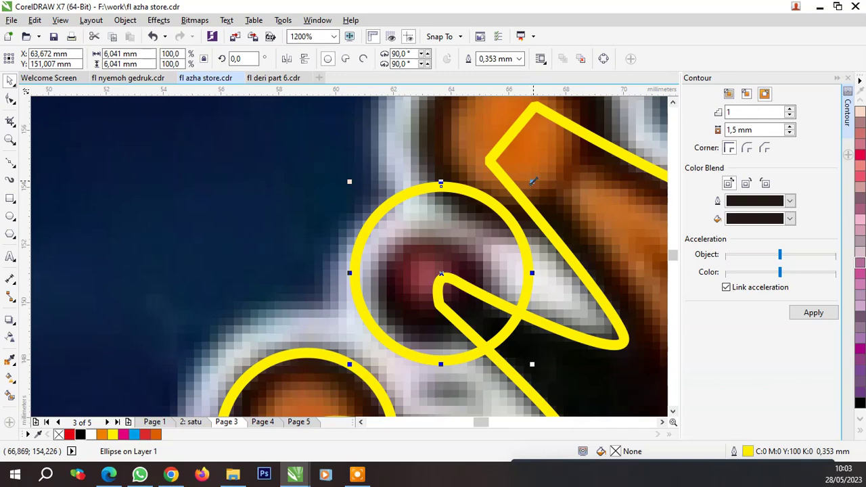
pyautogui.moveTo(533, 181); pyautogui.dragTo(467, 251)
pyautogui.moveTo(400, 272); pyautogui.dragTo(423, 245)
pyautogui.scroll(-1, 426, 237)
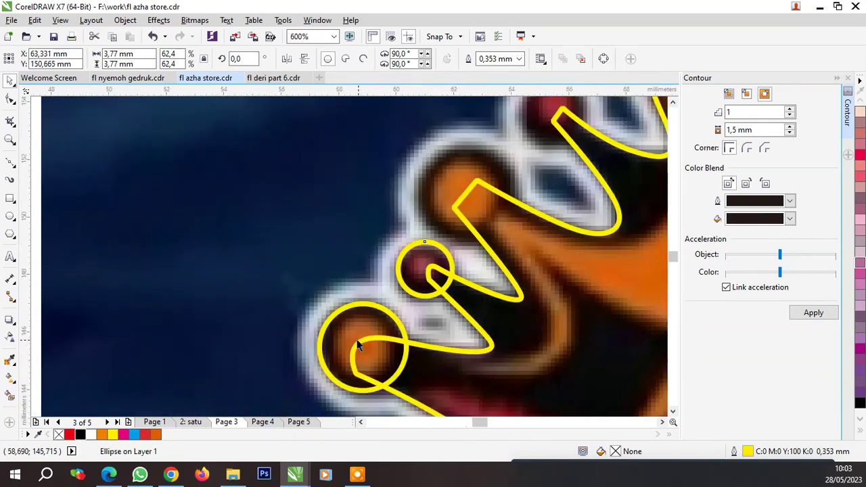
pyautogui.scroll(1, 359, 345)
# Add inner concentric rings, shrink the red-dot circle to 2.155 mm and move that pair into place
pyautogui.click(436, 297)
pyautogui.moveTo(456, 265); pyautogui.dragTo(457, 291)
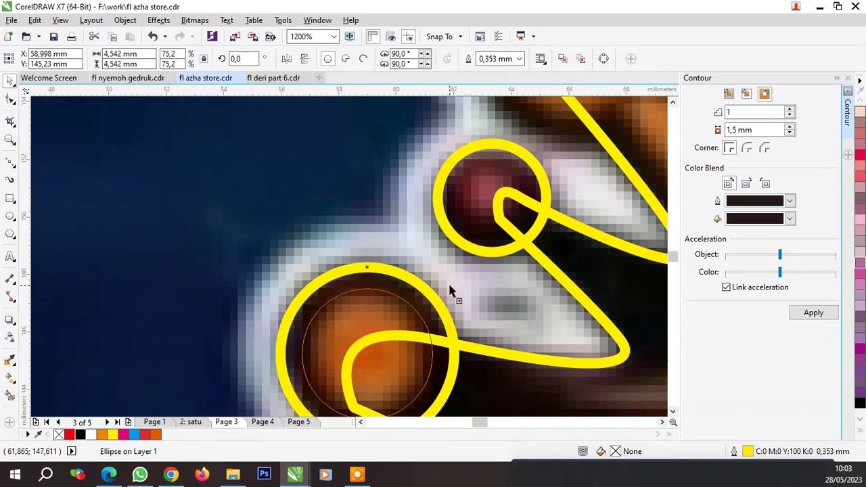
pyautogui.click(536, 157)
pyautogui.moveTo(549, 139); pyautogui.dragTo(524, 165)
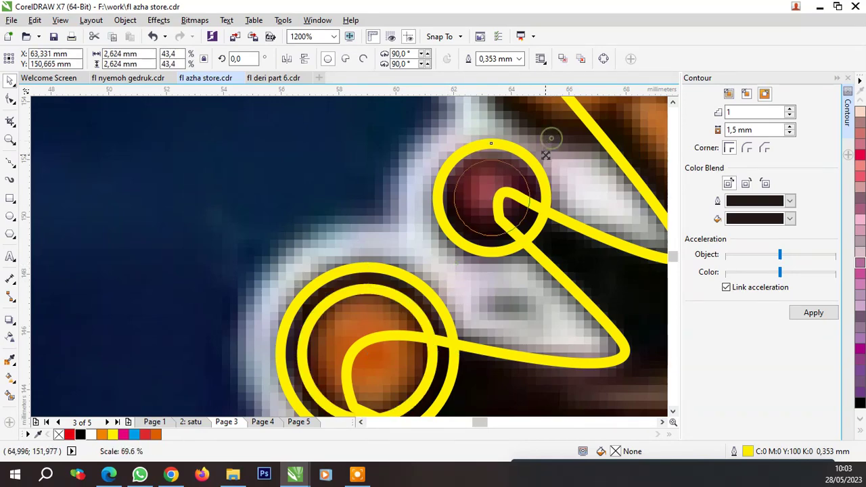
pyautogui.scroll(-1, 544, 164)
pyautogui.scroll(-1, 455, 228)
pyautogui.scroll(3, 455, 228)
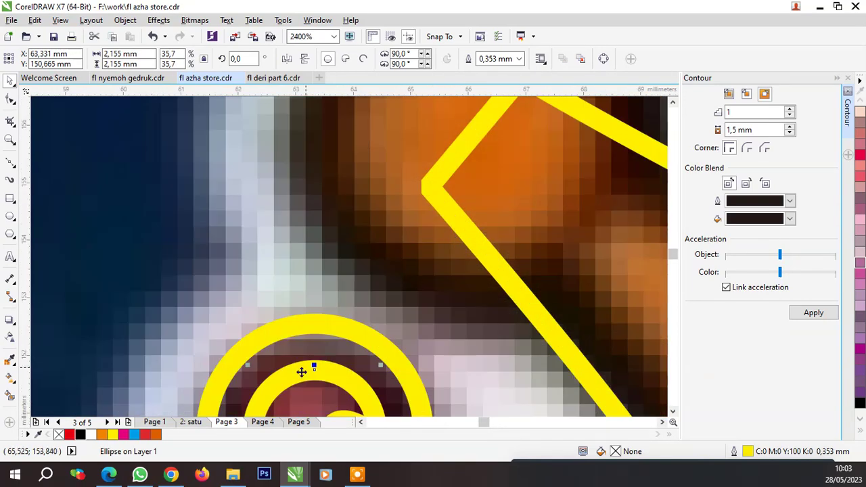
pyautogui.click(323, 391)
pyautogui.scroll(-1, 318, 365)
pyautogui.moveTo(331, 377)
pyautogui.mouseDown()
pyautogui.moveTo(412, 232)
pyautogui.moveTo(400, 229)
pyautogui.mouseUp()
pyautogui.scroll(-2, 392, 258)
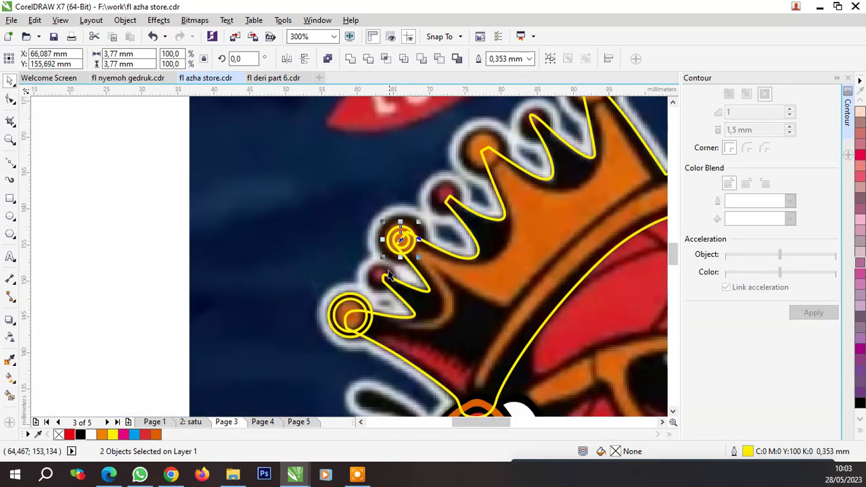
# Copy the large ring onto the next orange ball and enlarge it to 6.528 mm
pyautogui.click(361, 298)
pyautogui.scroll(1, 360, 299)
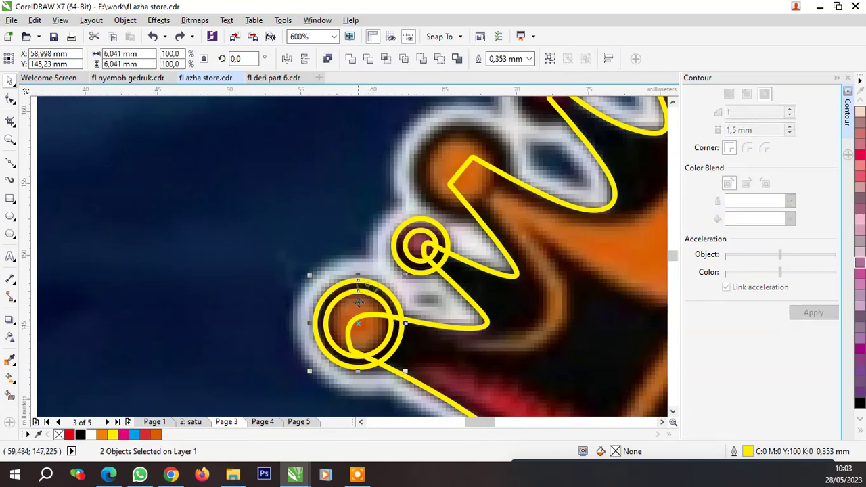
pyautogui.moveTo(359, 303); pyautogui.dragTo(460, 147)
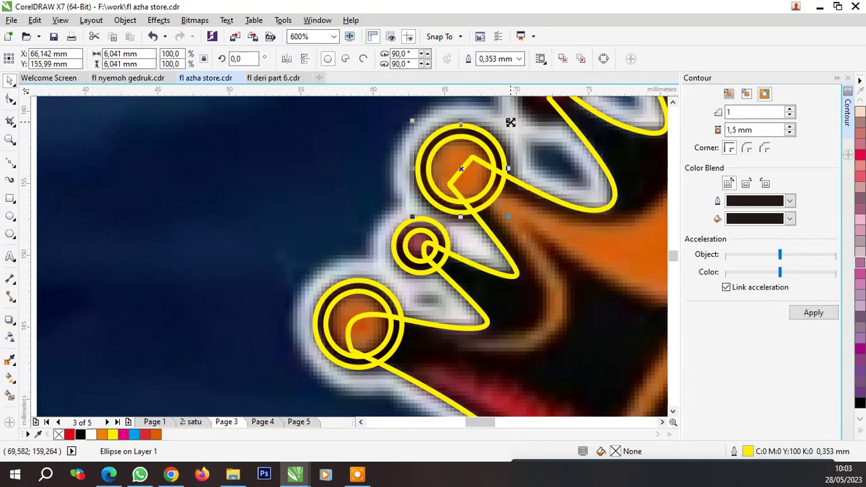
pyautogui.moveTo(511, 123); pyautogui.dragTo(517, 115)
pyautogui.scroll(-2, 402, 178)
pyautogui.scroll(2, 433, 160)
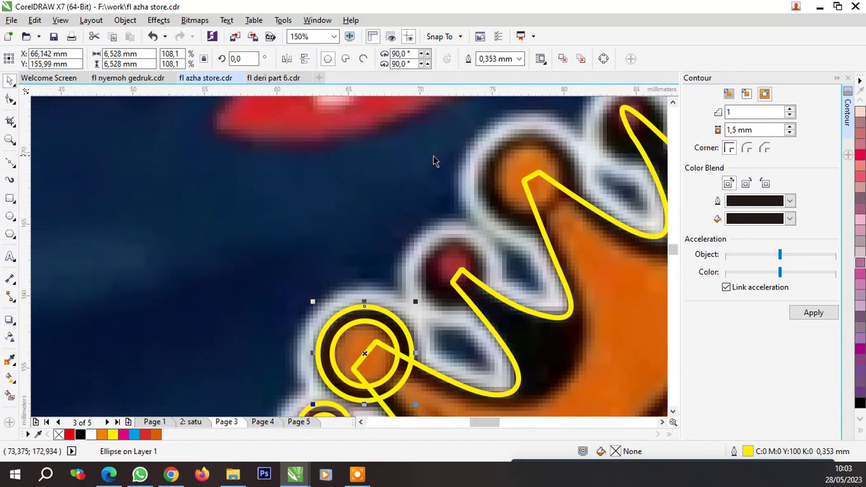
pyautogui.scroll(-2, 433, 160)
pyautogui.scroll(3, 390, 271)
# Copy the small circle pair to the next red dot and enlarge it to 4.39 mm
pyautogui.click(379, 312)
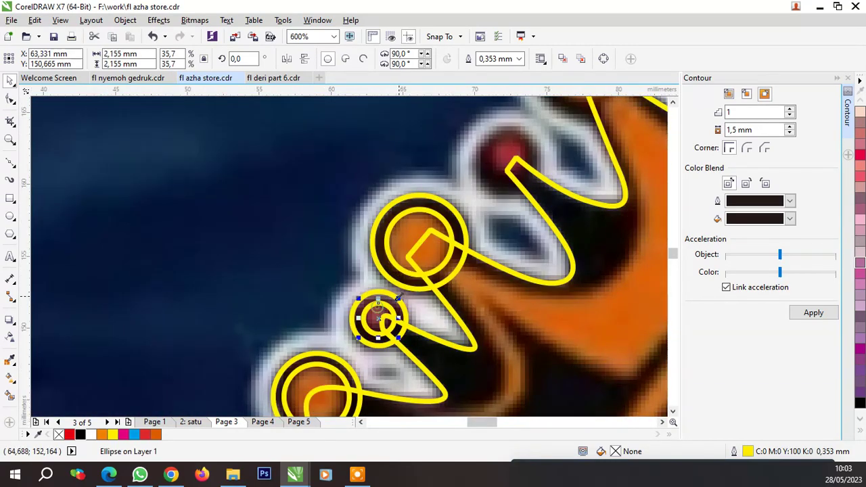
pyautogui.moveTo(391, 301); pyautogui.dragTo(507, 154)
pyautogui.moveTo(543, 128); pyautogui.dragTo(545, 119)
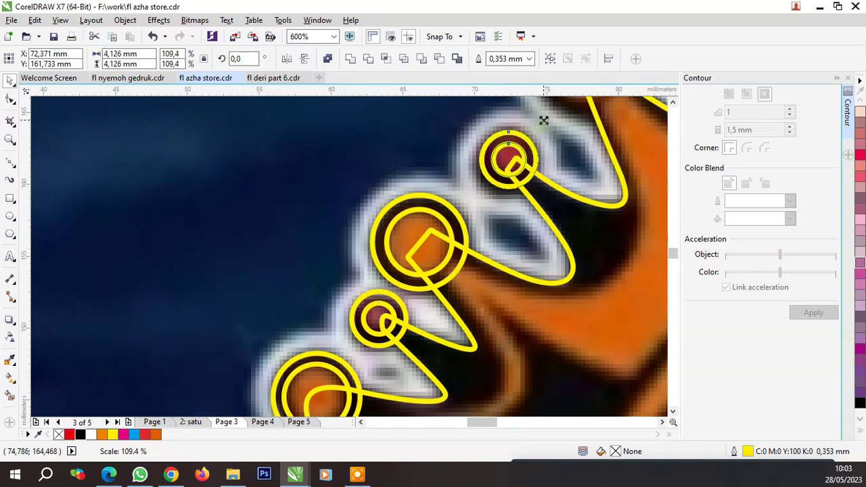
pyautogui.scroll(-3, 443, 195)
pyautogui.scroll(3, 444, 196)
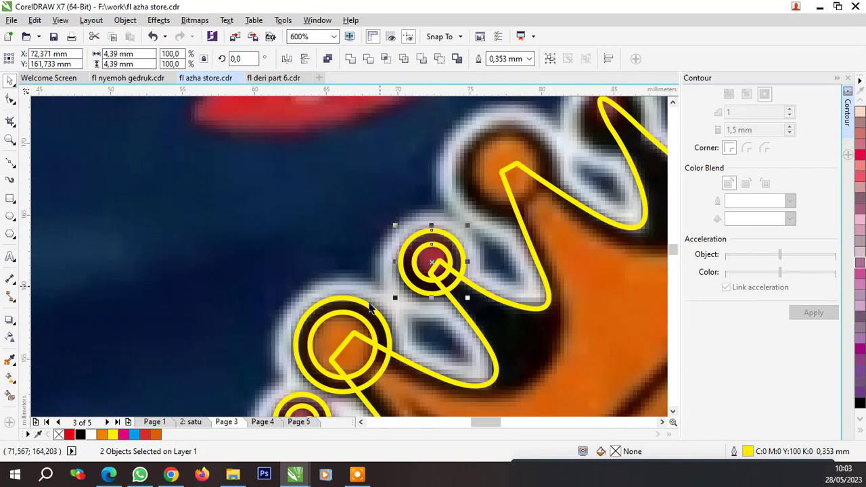
# Move the large and small circle pairs up toward the top crown point
pyautogui.click(349, 321)
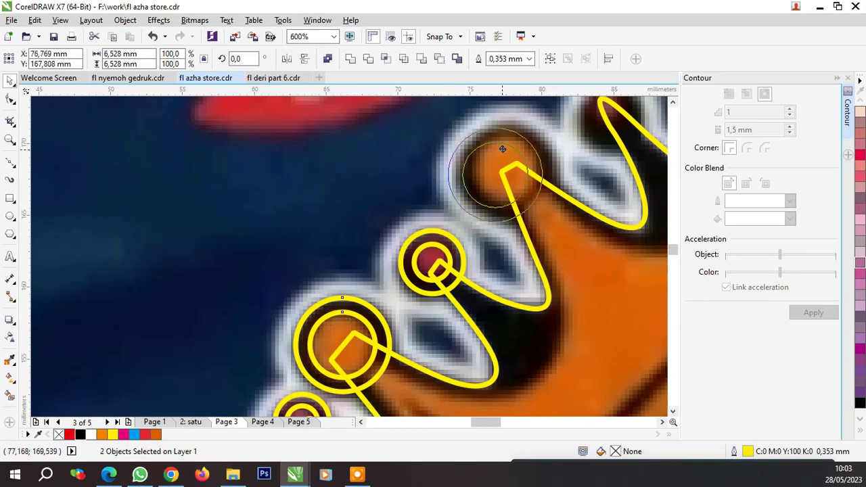
pyautogui.moveTo(349, 322); pyautogui.dragTo(513, 146)
pyautogui.scroll(-3, 497, 158)
pyautogui.scroll(3, 462, 187)
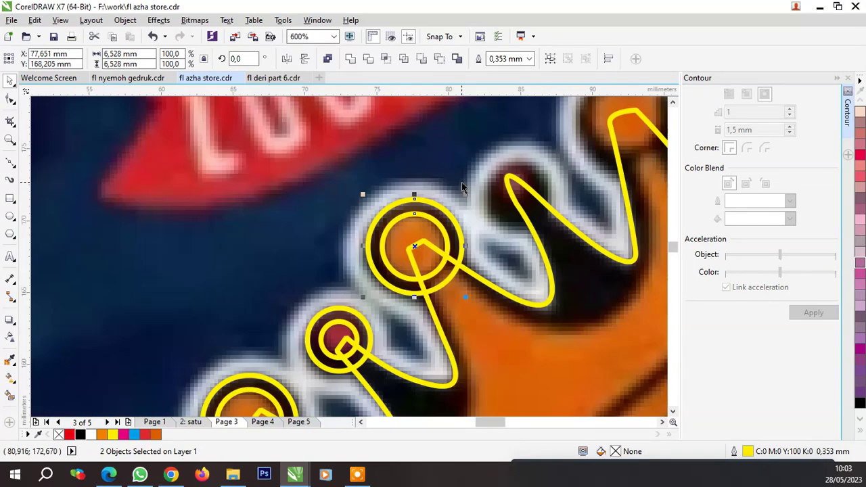
pyautogui.click(336, 327)
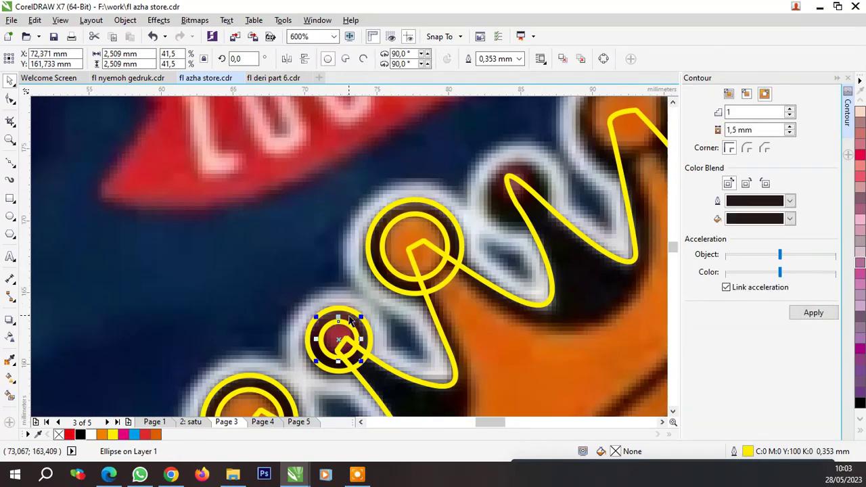
pyautogui.keyDown('shift'); pyautogui.click(338, 358); pyautogui.keyUp('shift')
pyautogui.moveTo(338, 315); pyautogui.dragTo(516, 177)
pyautogui.scroll(-3, 516, 177)
pyautogui.scroll(3, 440, 217)
# Enlarge and reposition the circle pair so it sits snugly over the top crown tip
pyautogui.click(420, 223)
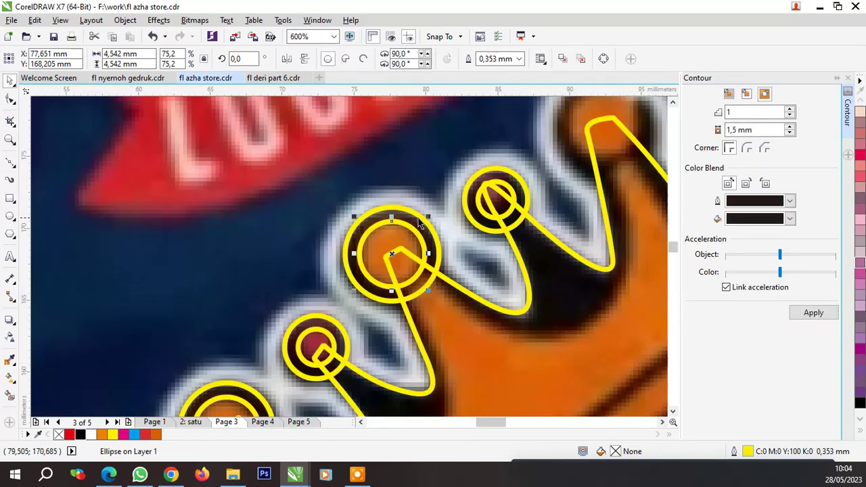
pyautogui.keyDown('shift'); pyautogui.click(420, 223); pyautogui.keyUp('shift')
pyautogui.scroll(-3, 406, 220)
pyautogui.scroll(4, 520, 178)
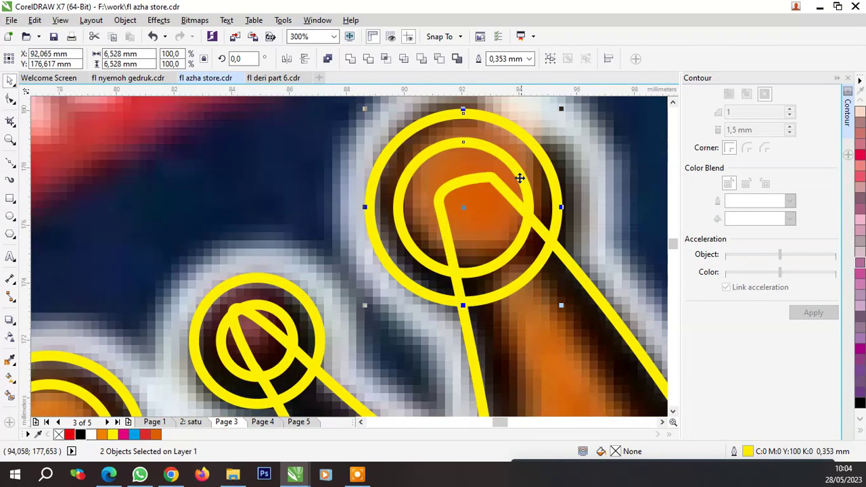
pyautogui.moveTo(477, 165); pyautogui.dragTo(484, 156)
pyautogui.scroll(-2, 557, 245)
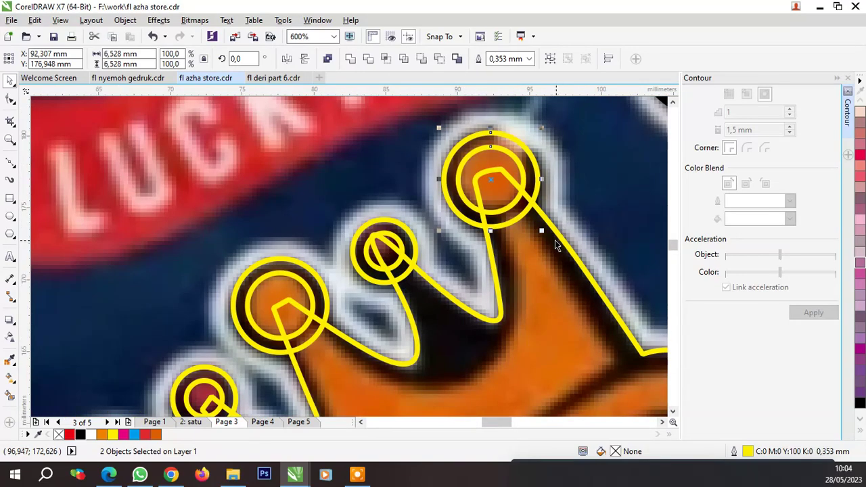
pyautogui.moveTo(542, 233); pyautogui.dragTo(552, 240)
pyautogui.scroll(2, 519, 139)
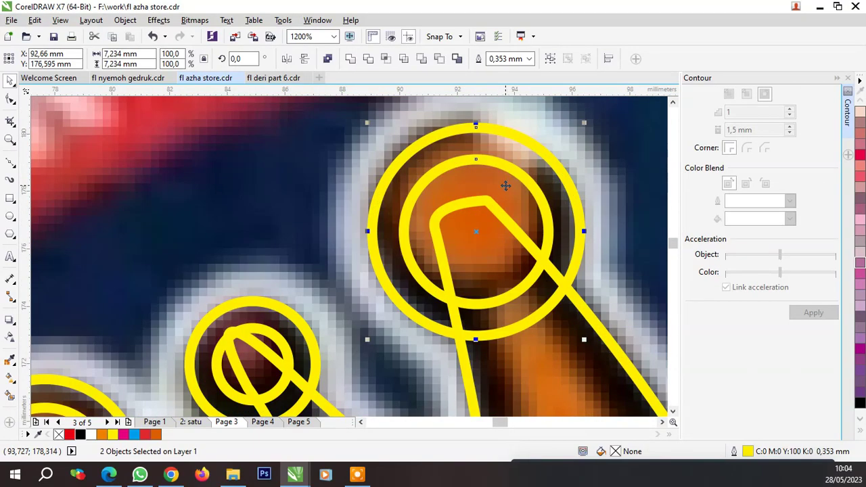
pyautogui.moveTo(507, 187); pyautogui.dragTo(500, 171)
pyautogui.scroll(-2, 514, 180)
pyautogui.scroll(-2, 534, 187)
pyautogui.press('Escape')
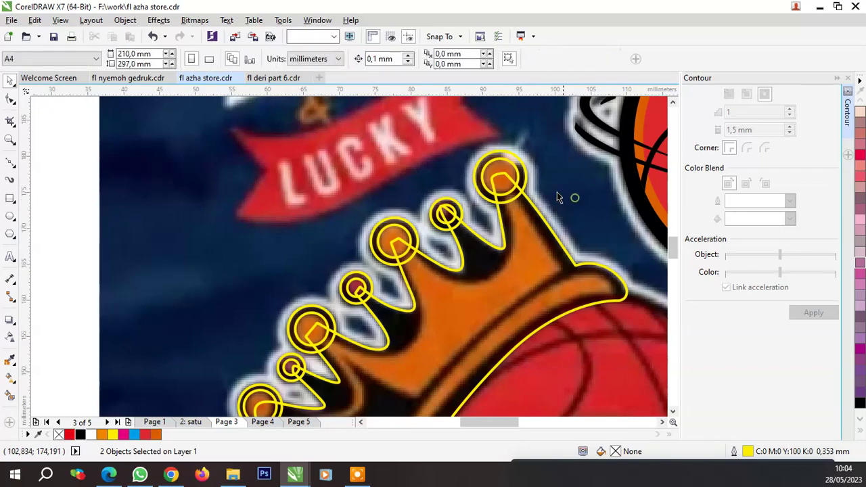
# Select all the crown-tip circles together with the crown outline pieces
pyautogui.scroll(2, 520, 201)
pyautogui.click(532, 157)
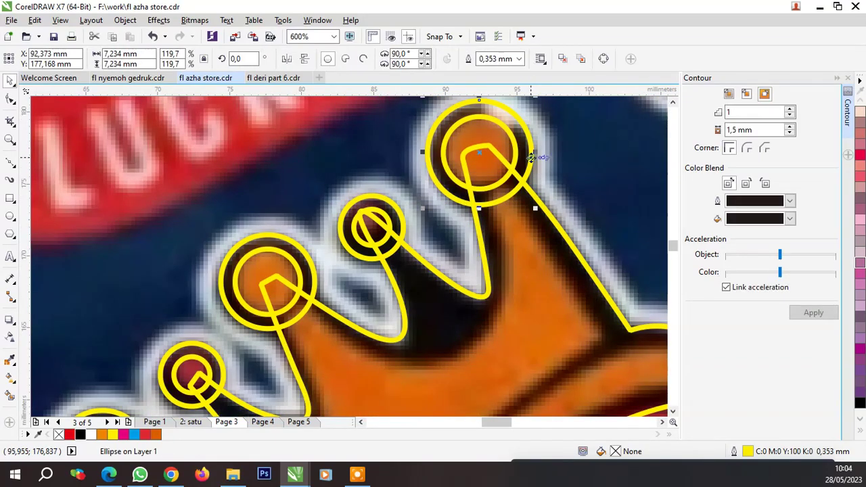
pyautogui.keyDown('shift'); pyautogui.click(399, 206); pyautogui.keyUp('shift')
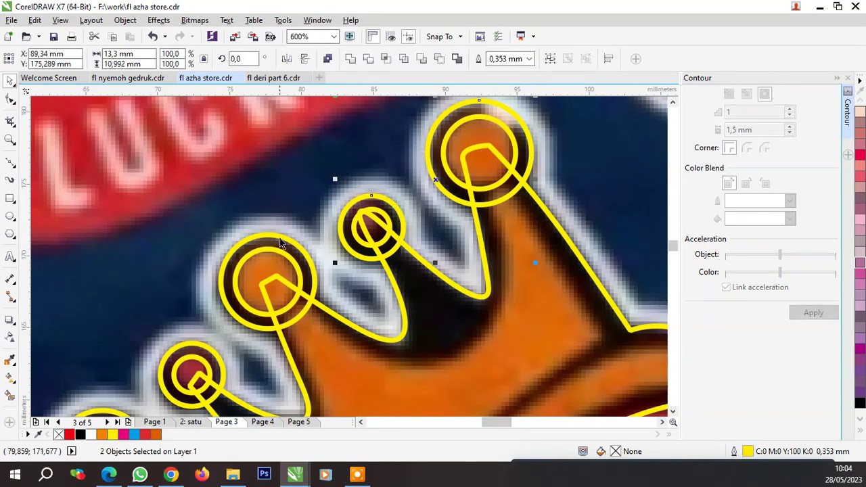
pyautogui.keyDown('shift'); pyautogui.click(386, 215); pyautogui.keyUp('shift')
pyautogui.scroll(-2, 401, 196)
pyautogui.scroll(4, 298, 267)
pyautogui.keyDown('shift'); pyautogui.click(323, 250); pyautogui.keyUp('shift')
pyautogui.scroll(-1, 352, 230)
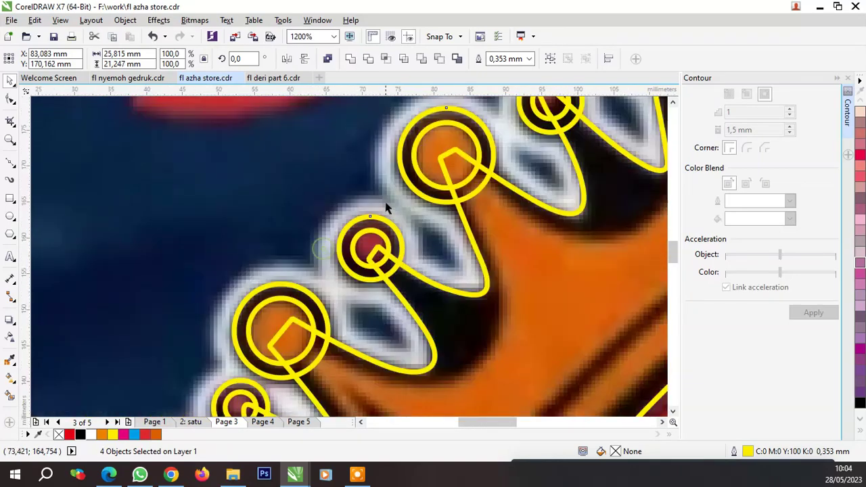
pyautogui.scroll(-1, 298, 275)
pyautogui.keyDown('shift'); pyautogui.click(327, 319); pyautogui.keyUp('shift')
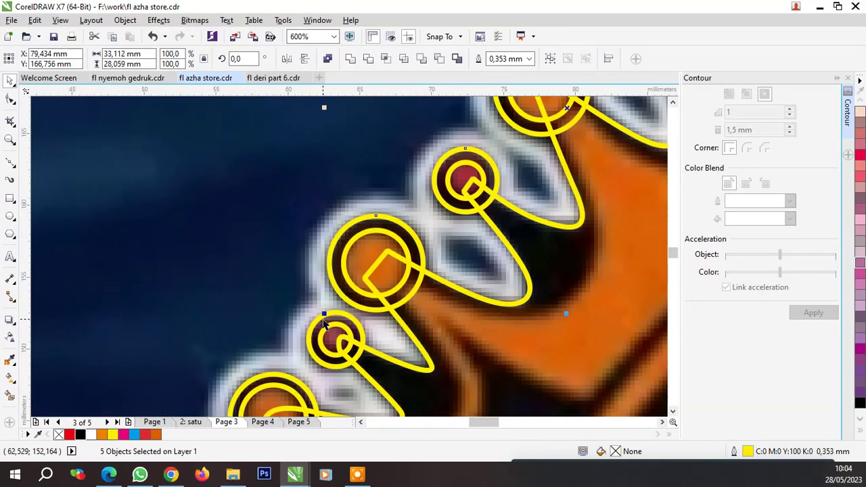
pyautogui.keyDown('shift'); pyautogui.click(316, 329); pyautogui.keyUp('shift')
pyautogui.keyDown('shift'); pyautogui.click(276, 382); pyautogui.keyUp('shift')
pyautogui.scroll(-2, 318, 311)
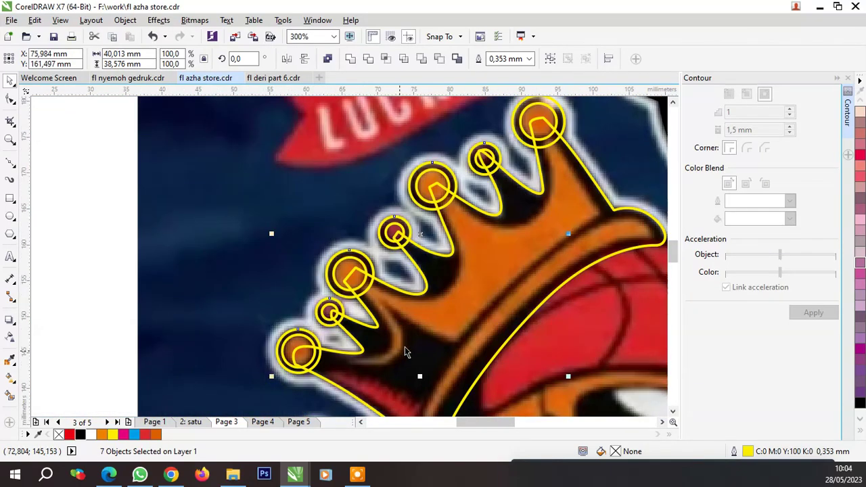
pyautogui.keyDown('shift'); pyautogui.click(399, 269); pyautogui.keyUp('shift')
# Weld the selected tip circles into the crown outline
pyautogui.click(351, 58)
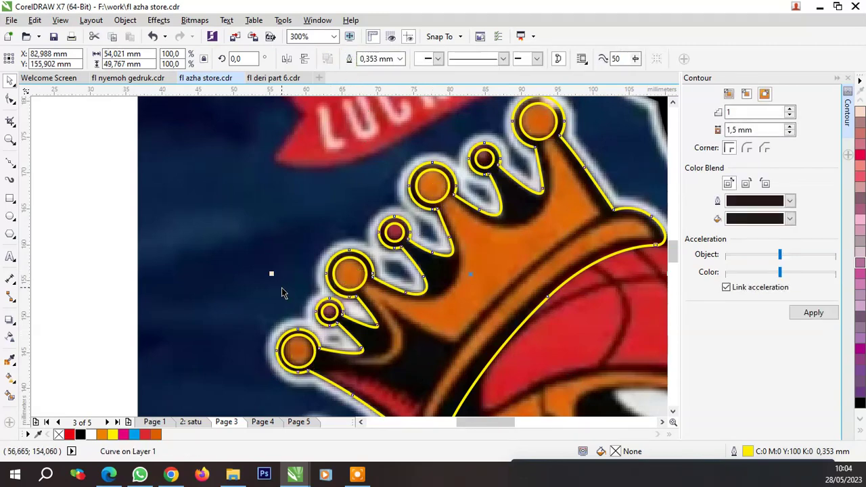
pyautogui.click(284, 367)
pyautogui.click(330, 310)
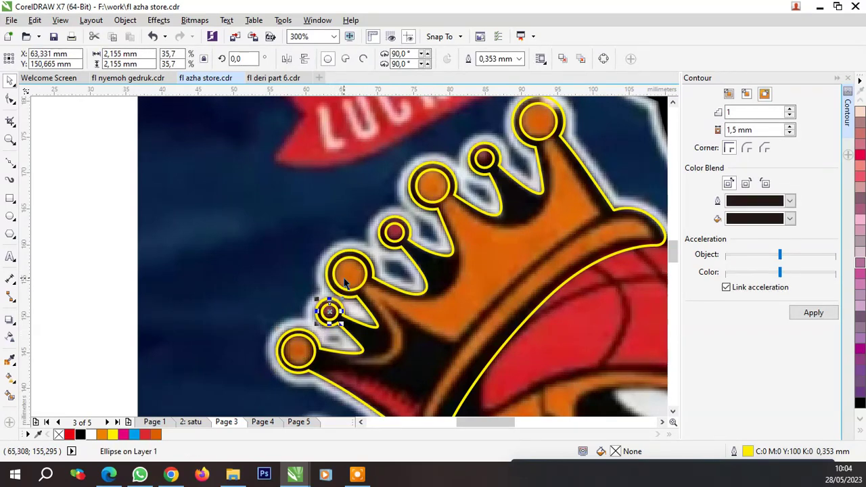
pyautogui.click(345, 283)
pyautogui.click(393, 234)
pyautogui.click(457, 186)
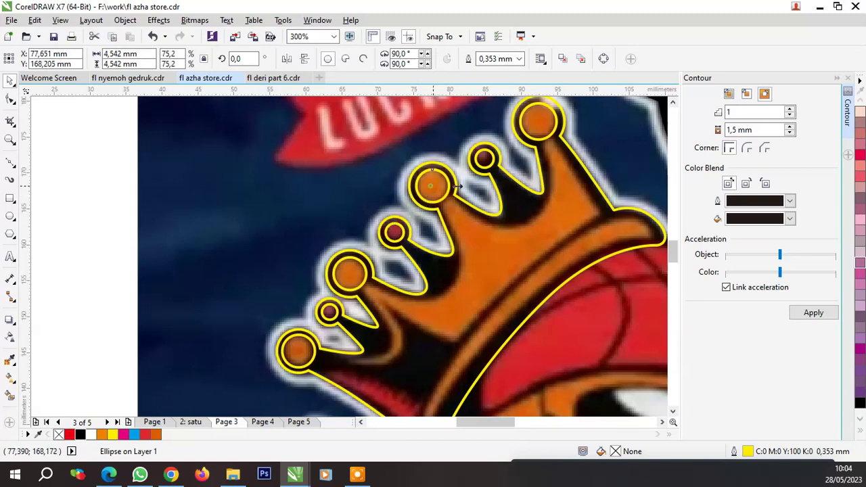
pyautogui.click(488, 161)
pyautogui.click(539, 130)
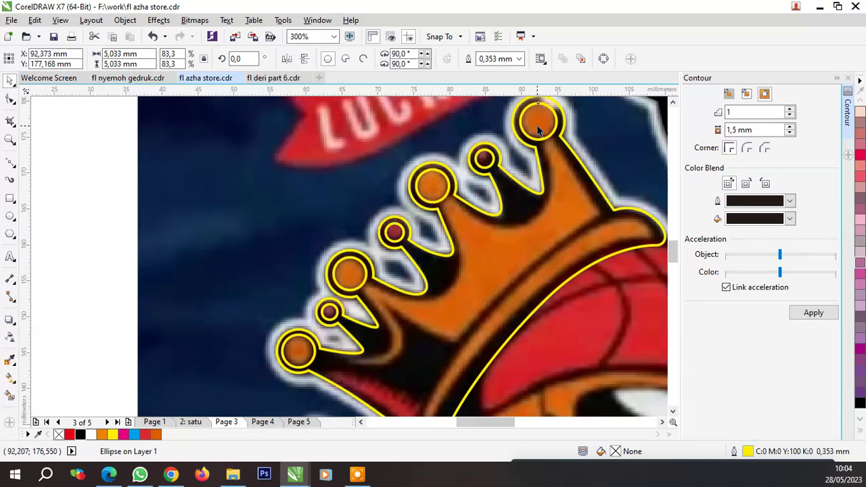
# Fill the three small tip balls red
pyautogui.click(485, 159)
pyautogui.keyDown('shift'); pyautogui.click(395, 233); pyautogui.keyUp('shift')
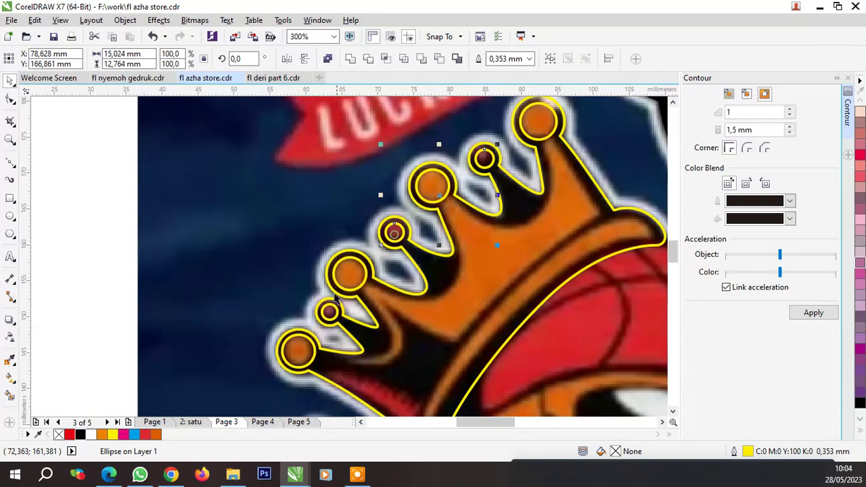
pyautogui.keyDown('shift'); pyautogui.click(330, 311); pyautogui.keyUp('shift')
pyautogui.click(144, 435)
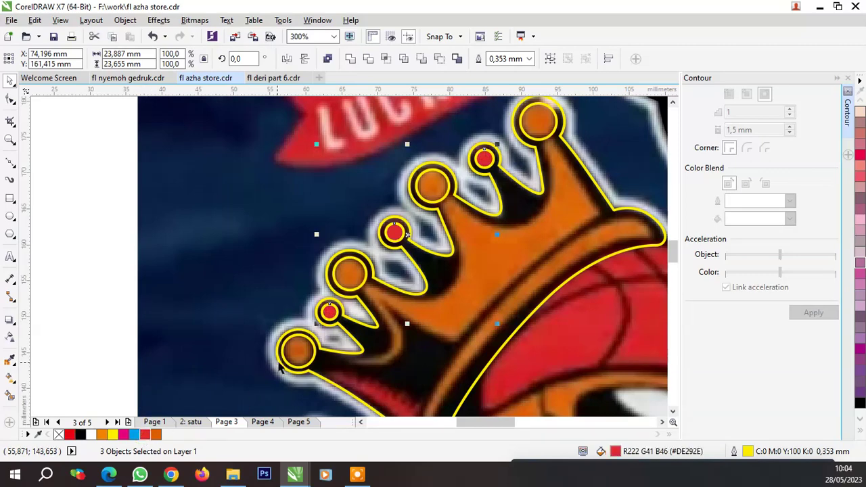
# Fill the four larger tip balls orange
pyautogui.click(298, 350)
pyautogui.keyDown('shift'); pyautogui.click(348, 272); pyautogui.keyUp('shift')
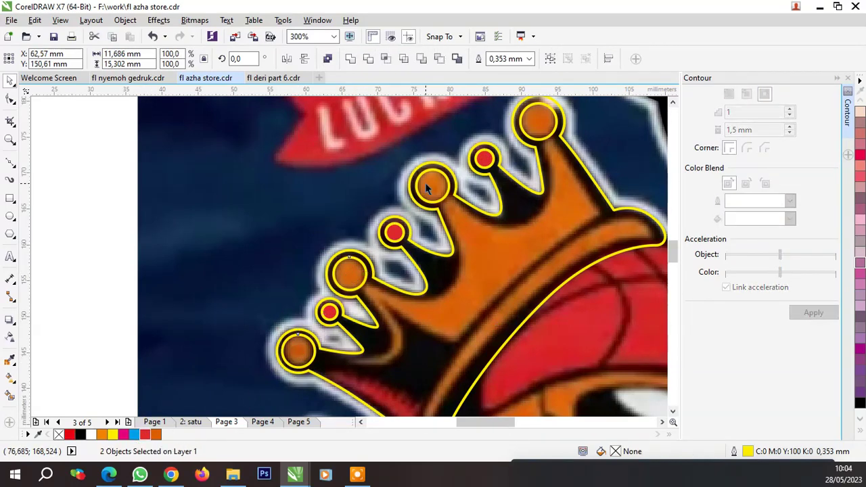
pyautogui.keyDown('shift'); pyautogui.click(431, 184); pyautogui.keyUp('shift')
pyautogui.keyDown('shift'); pyautogui.click(541, 132); pyautogui.keyUp('shift')
pyautogui.click(155, 436)
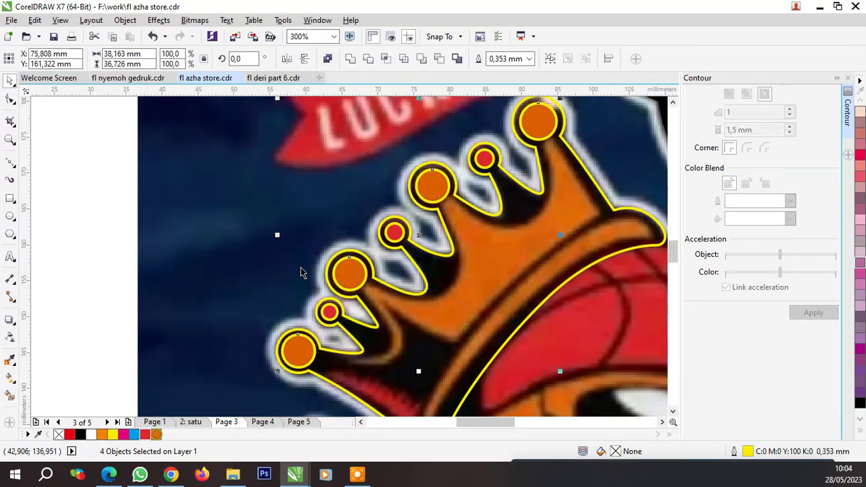
pyautogui.scroll(-2, 300, 271)
pyautogui.scroll(2, 284, 307)
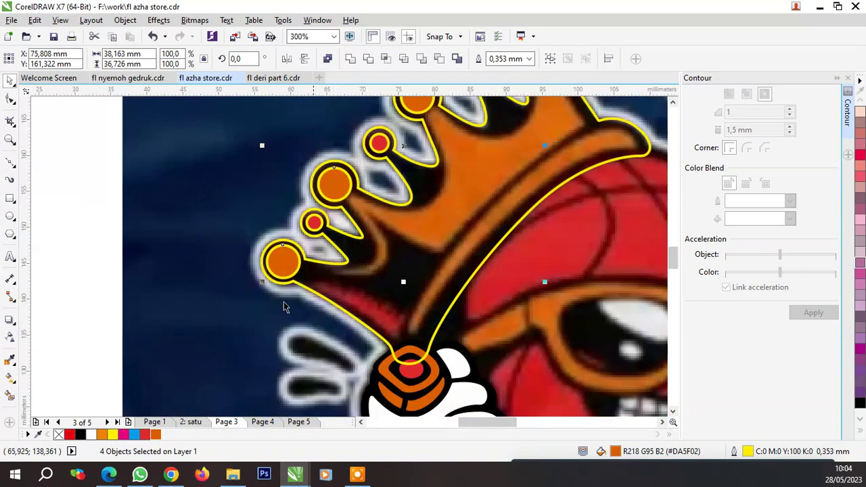
# Begin a Bezier teeth outline along the crown's lower band edge
pyautogui.click(10, 162)
pyautogui.scroll(2, 305, 228)
pyautogui.scroll(-2, 305, 228)
pyautogui.scroll(2, 191, 171)
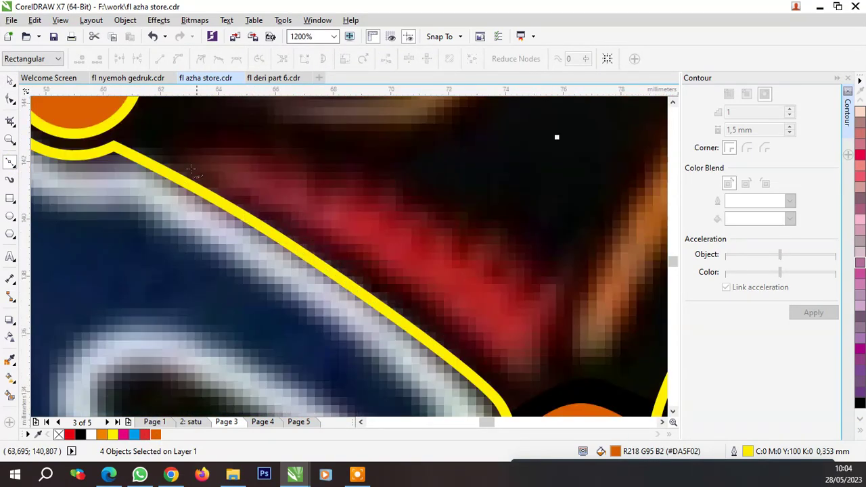
pyautogui.click(192, 171)
pyautogui.scroll(-2, 192, 171)
pyautogui.scroll(2, 235, 176)
pyautogui.moveTo(344, 252); pyautogui.dragTo(428, 315)
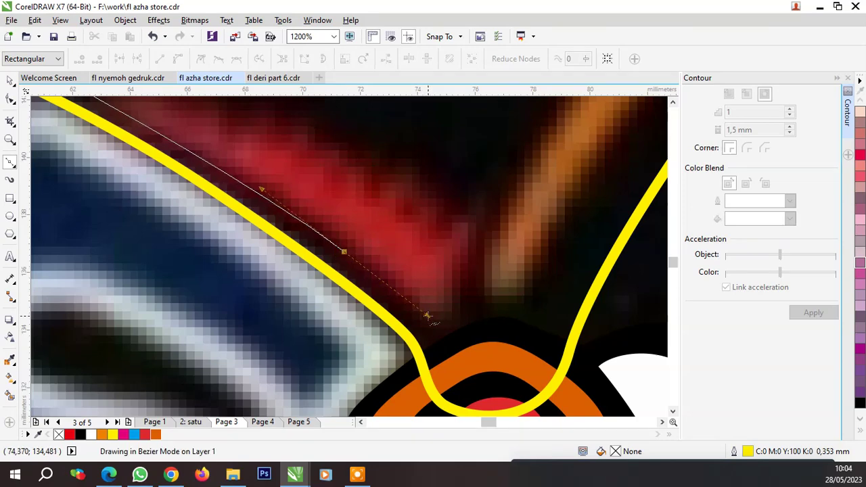
pyautogui.click(449, 303)
pyautogui.moveTo(467, 209); pyautogui.dragTo(473, 201)
pyautogui.moveTo(429, 231); pyautogui.dragTo(434, 194)
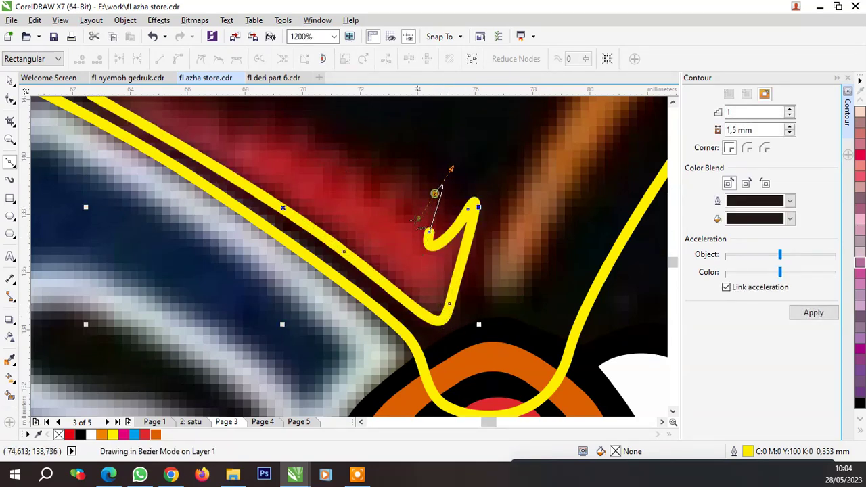
# Trace the zigzag teeth points leftward and close the shape
pyautogui.click(414, 208)
pyautogui.click(411, 170)
pyautogui.click(368, 192)
pyautogui.click(363, 160)
pyautogui.click(331, 177)
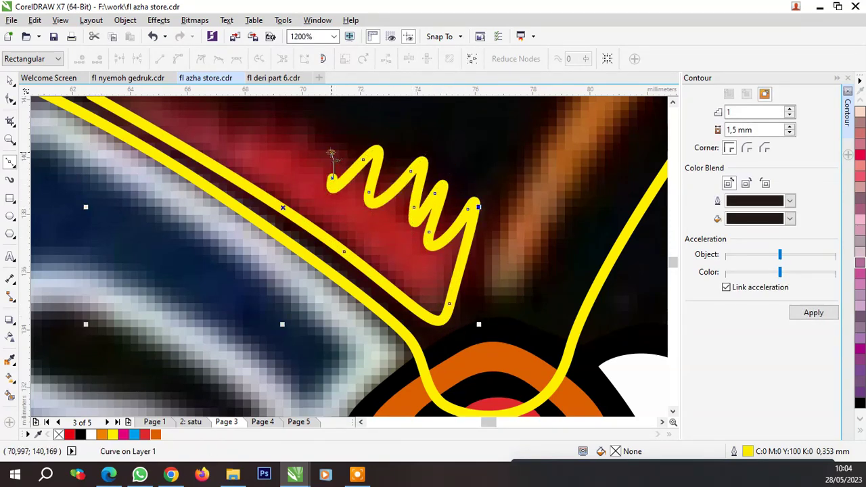
pyautogui.scroll(-2, 331, 153)
pyautogui.scroll(1, 379, 257)
pyautogui.scroll(1, 389, 271)
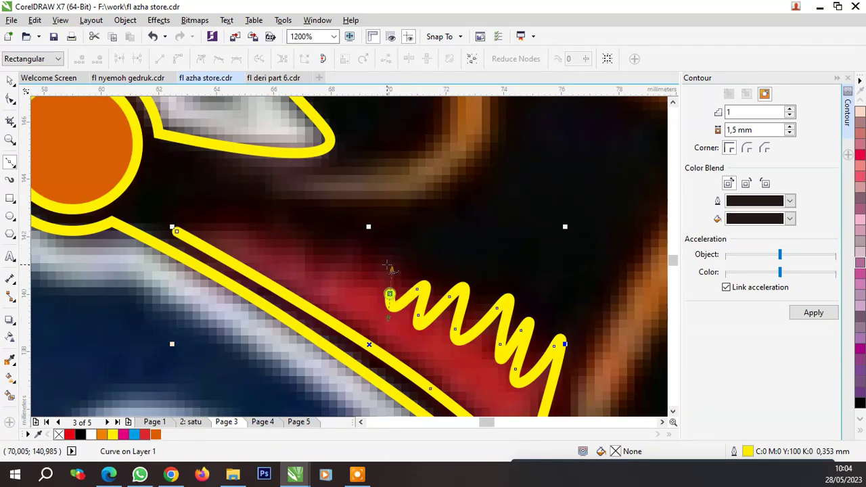
pyautogui.click(364, 250)
pyautogui.click(345, 291)
pyautogui.click(320, 284)
pyautogui.click(309, 237)
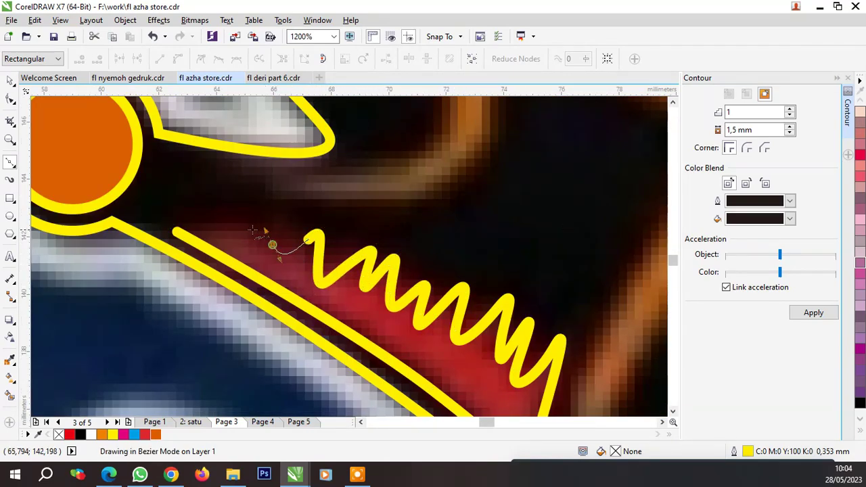
pyautogui.click(251, 231)
pyautogui.click(175, 230)
# Fill the zigzag teeth shape red
pyautogui.scroll(-3, 169, 228)
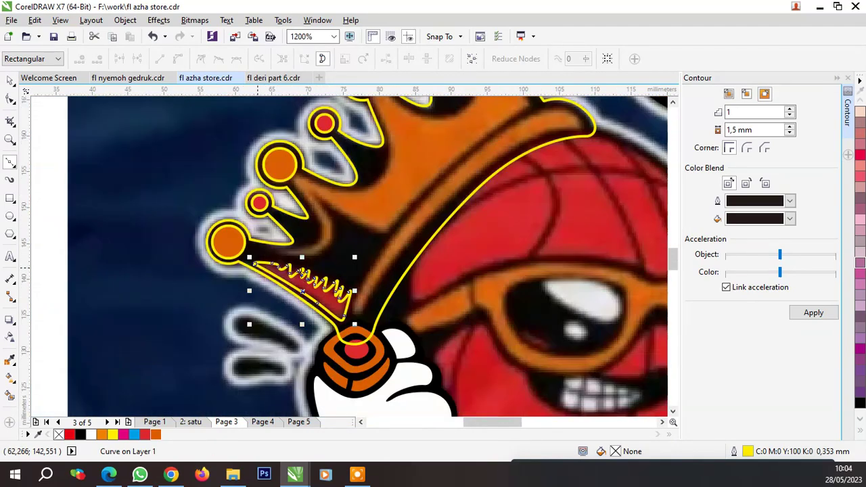
pyautogui.scroll(1, 312, 244)
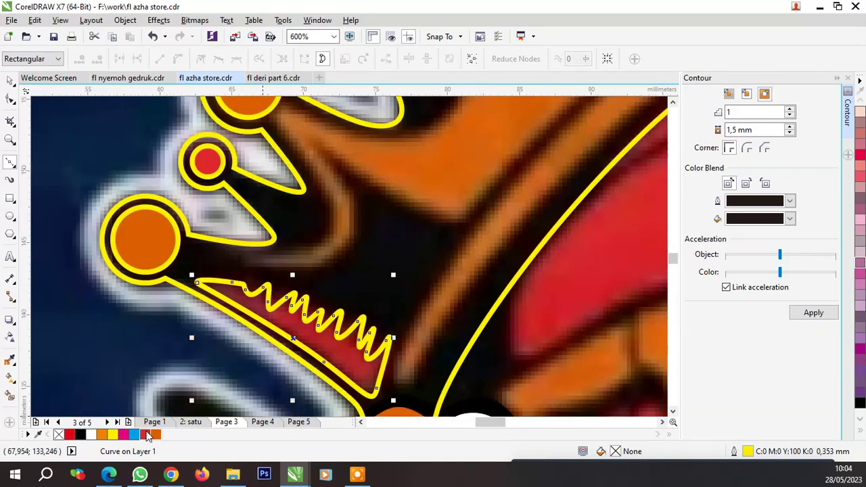
pyautogui.click(146, 435)
pyautogui.click(250, 265)
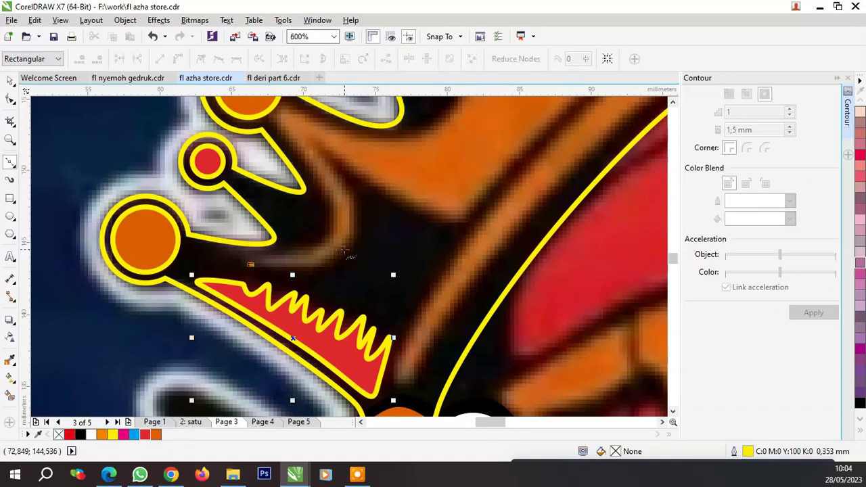
# Curve the outline along the band's upper edge up into the top orange ball
pyautogui.moveTo(350, 250); pyautogui.dragTo(368, 223)
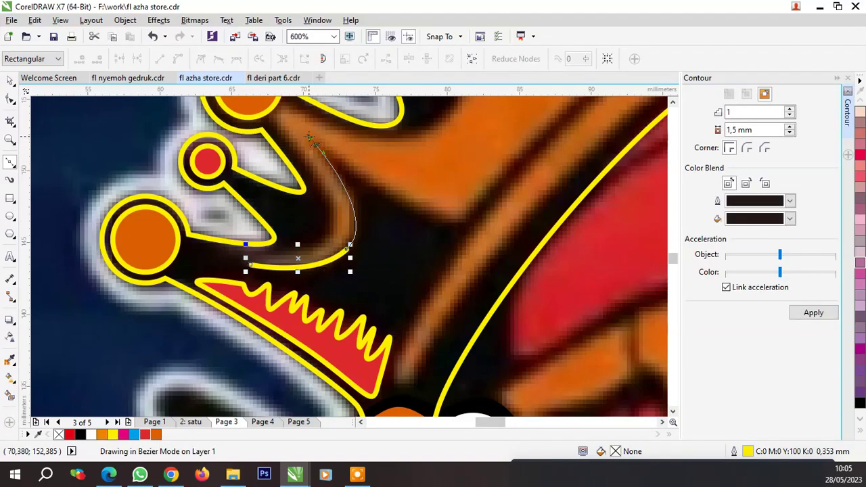
pyautogui.scroll(-1, 315, 145)
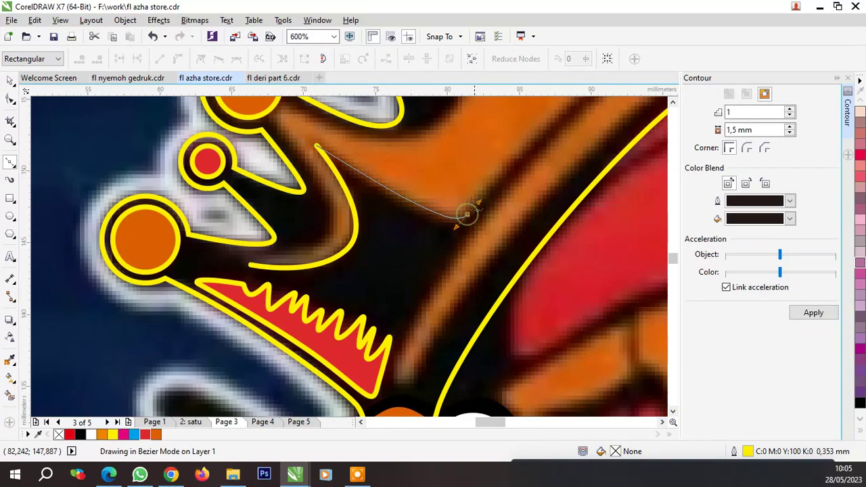
pyautogui.scroll(-2, 465, 212)
pyautogui.scroll(1, 426, 234)
pyautogui.scroll(1, 338, 158)
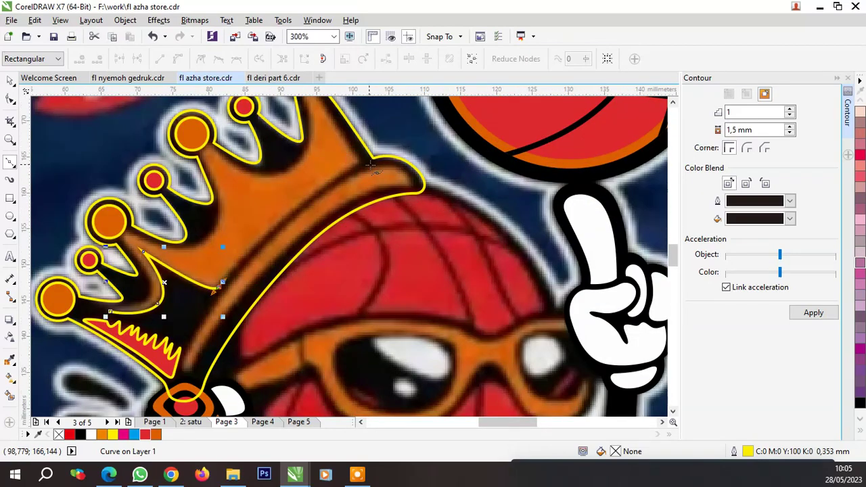
pyautogui.scroll(1, 371, 164)
pyautogui.moveTo(352, 165)
pyautogui.mouseDown()
pyautogui.moveTo(460, 129)
pyautogui.moveTo(373, 153)
pyautogui.mouseUp()
pyautogui.scroll(-3, 321, 133)
pyautogui.scroll(1, 320, 156)
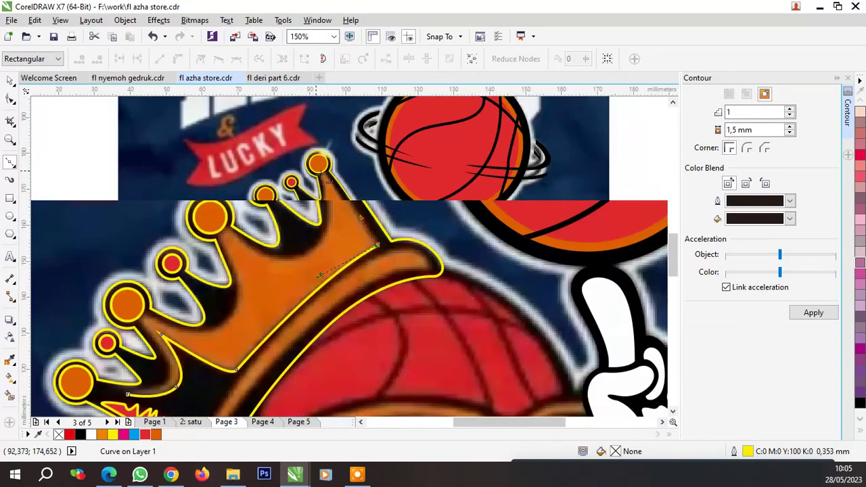
pyautogui.scroll(1, 324, 163)
pyautogui.scroll(1, 321, 153)
pyautogui.click(322, 149)
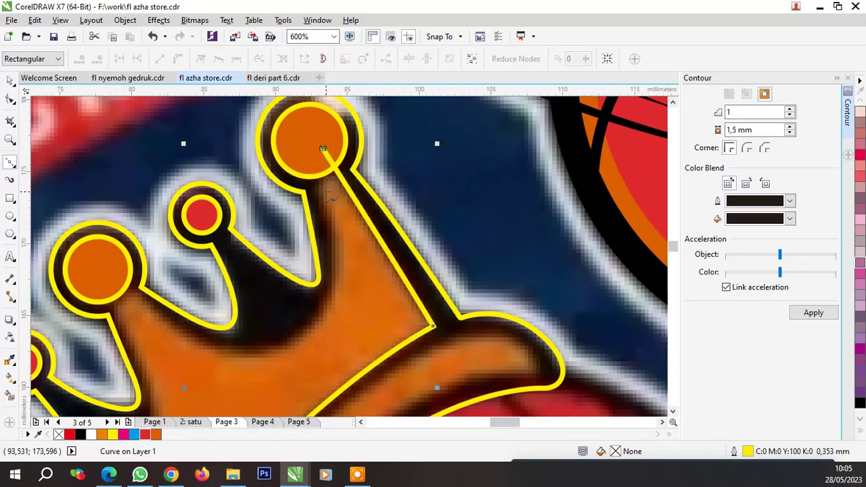
pyautogui.click(311, 164)
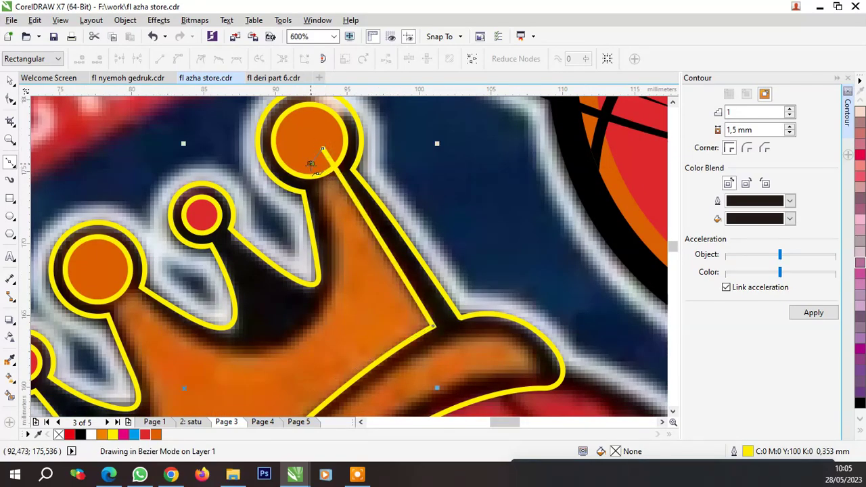
# Anchor the outline below the prong circle and extend it along the crown edge
pyautogui.click(326, 301)
pyautogui.scroll(-1, 332, 318)
pyautogui.scroll(3, 331, 312)
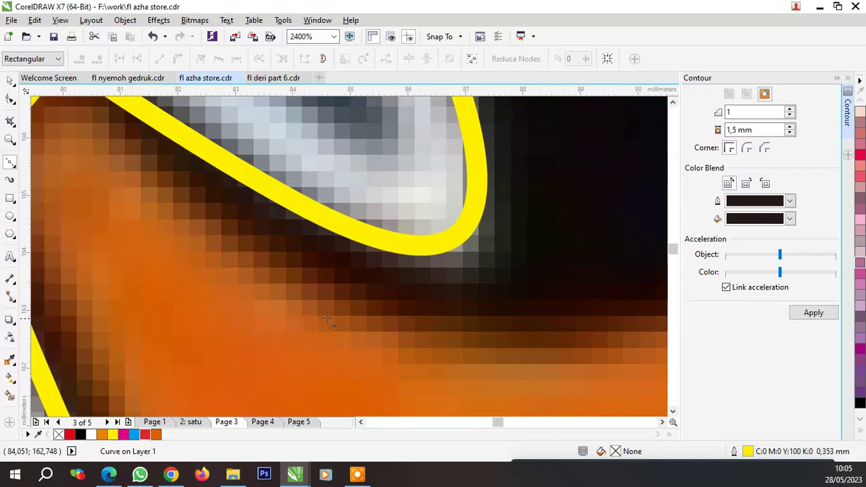
pyautogui.moveTo(370, 308); pyautogui.dragTo(561, 374)
pyautogui.scroll(-1, 354, 294)
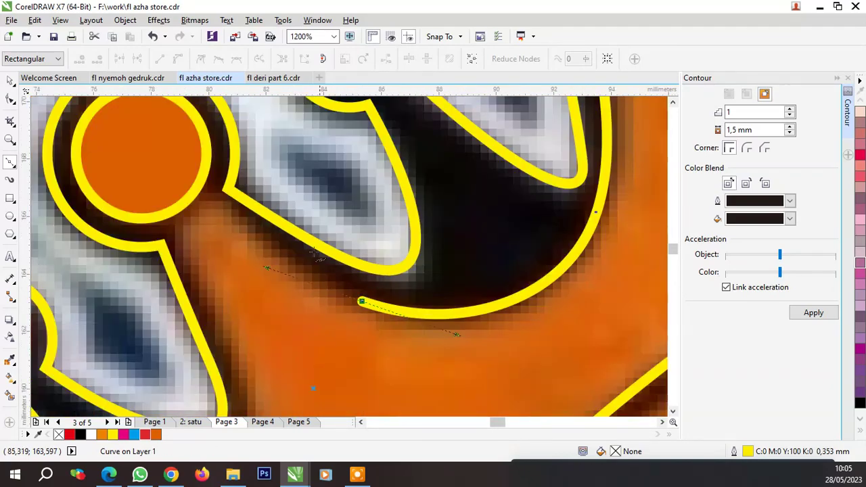
pyautogui.click(180, 163)
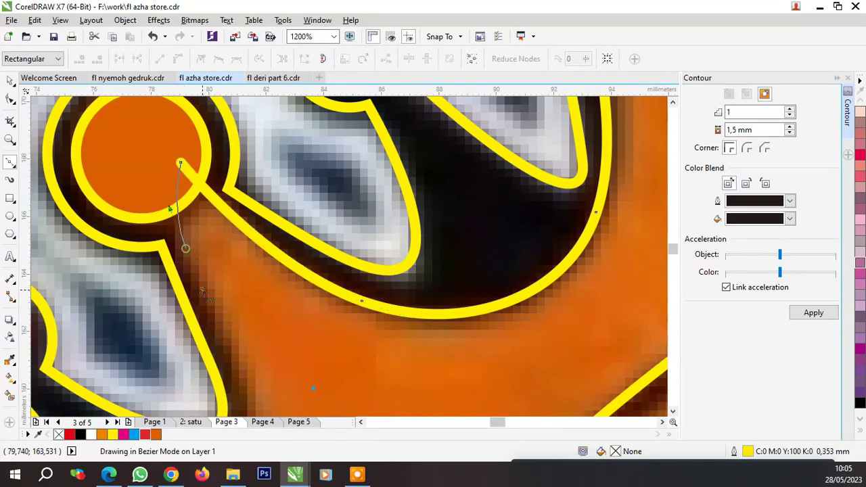
pyautogui.scroll(-2, 221, 323)
pyautogui.scroll(-3, 291, 284)
pyautogui.scroll(5, 291, 285)
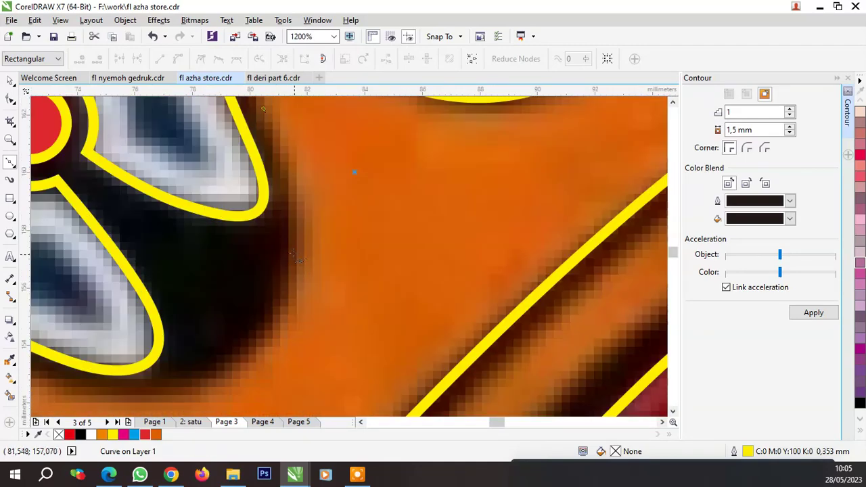
pyautogui.moveTo(295, 250); pyautogui.dragTo(299, 326)
pyautogui.scroll(-2, 352, 285)
pyautogui.scroll(2, 350, 296)
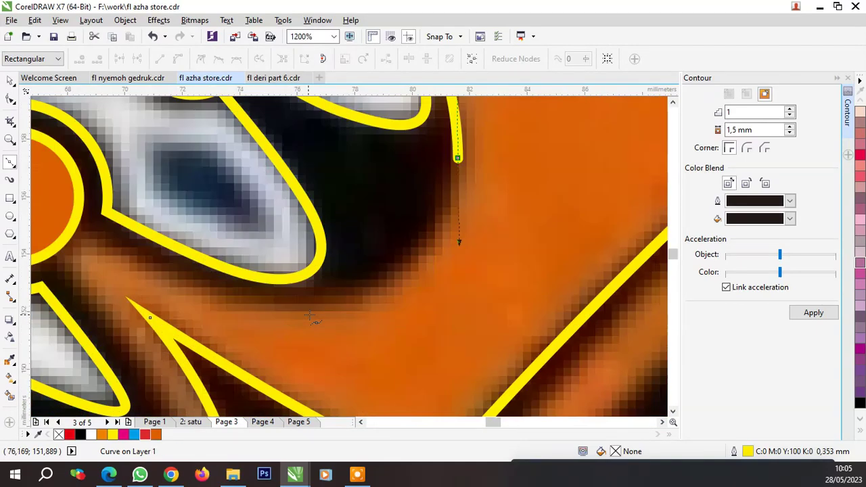
# Curve the outline around the lower-left prong circle and along the crown's bottom edge
pyautogui.moveTo(298, 309); pyautogui.dragTo(379, 310)
pyautogui.scroll(-1, 386, 294)
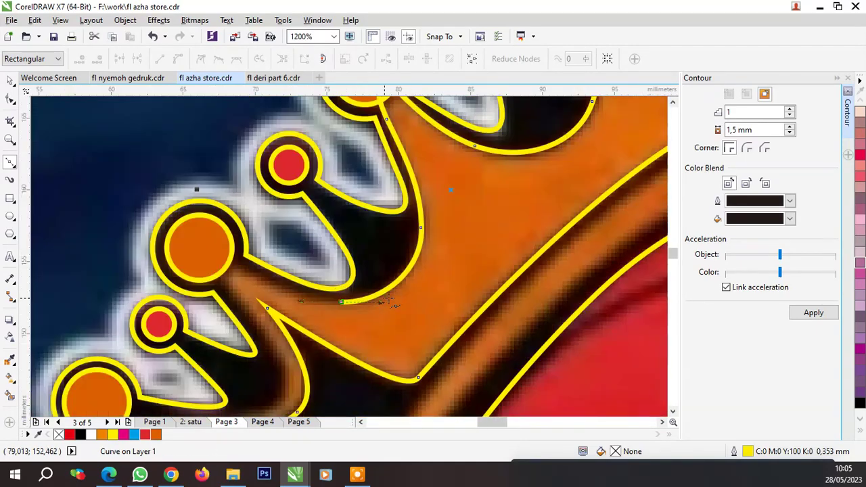
pyautogui.scroll(1, 253, 274)
pyautogui.moveTo(179, 233); pyautogui.dragTo(151, 251)
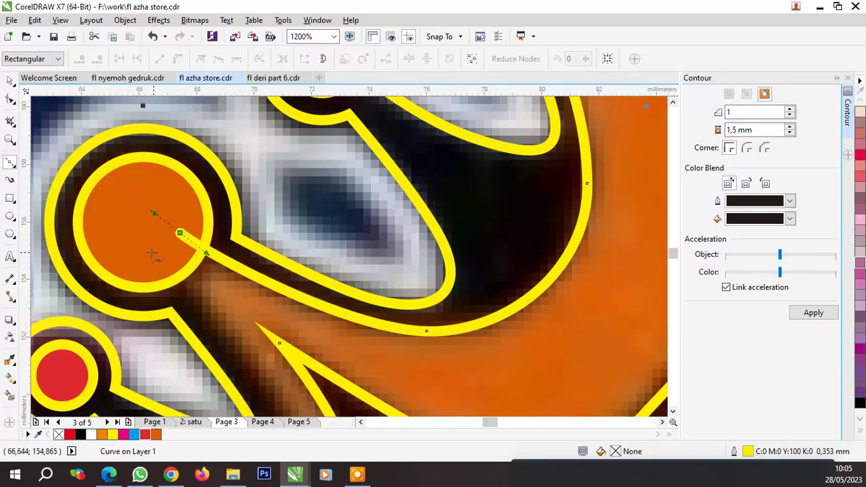
pyautogui.scroll(-2, 291, 270)
pyautogui.scroll(2, 285, 325)
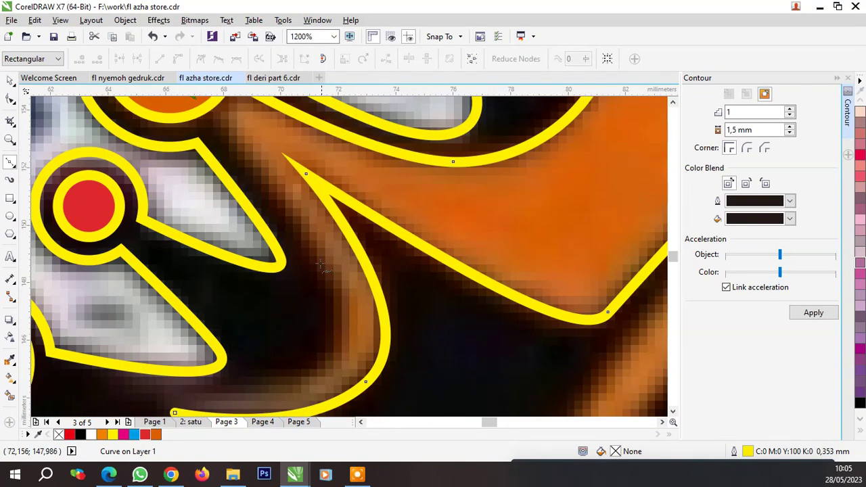
pyautogui.click(202, 107)
pyautogui.moveTo(318, 261); pyautogui.dragTo(355, 320)
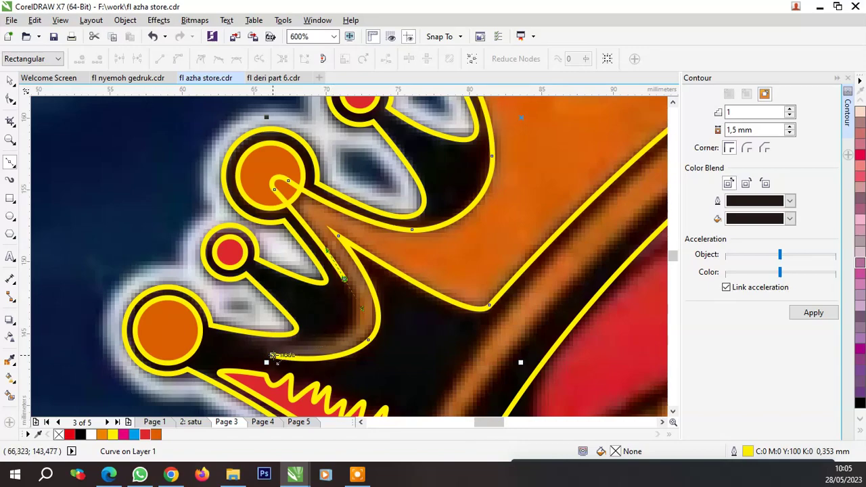
pyautogui.moveTo(274, 357); pyautogui.dragTo(366, 352)
pyautogui.scroll(-4, 415, 247)
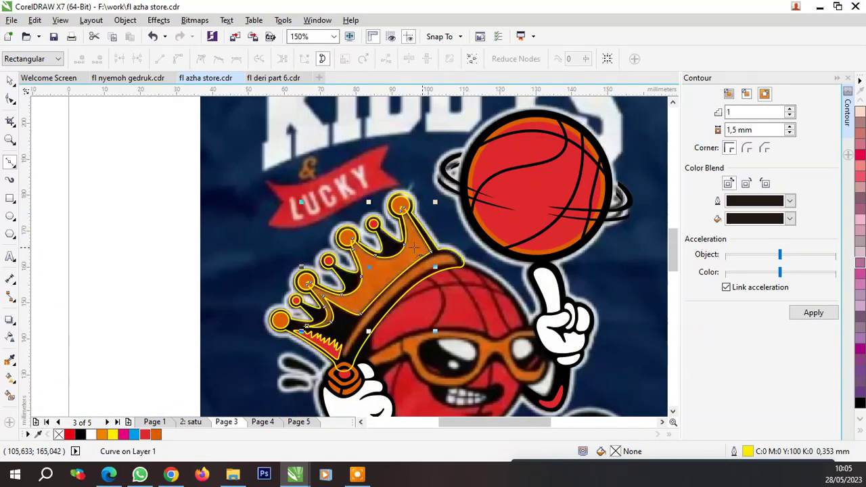
pyautogui.scroll(2, 414, 247)
# Select the top crown circle
pyautogui.press('space')
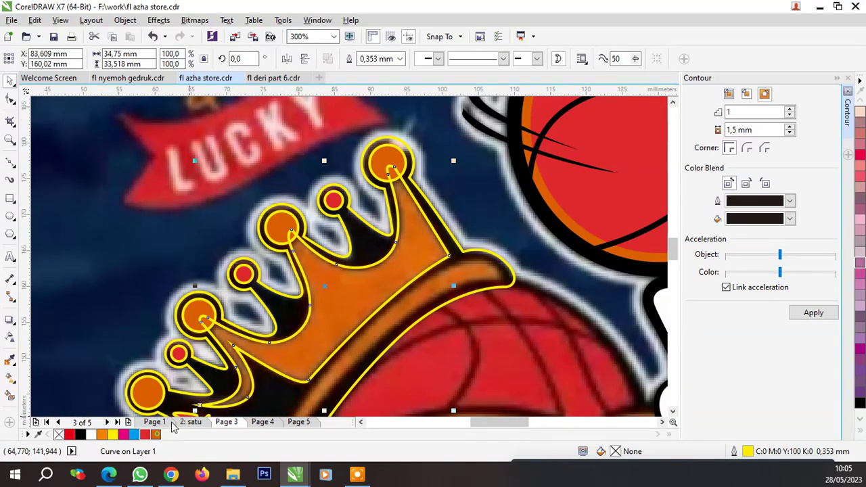
pyautogui.scroll(-2, 416, 253)
pyautogui.scroll(2, 367, 205)
pyautogui.click(404, 194)
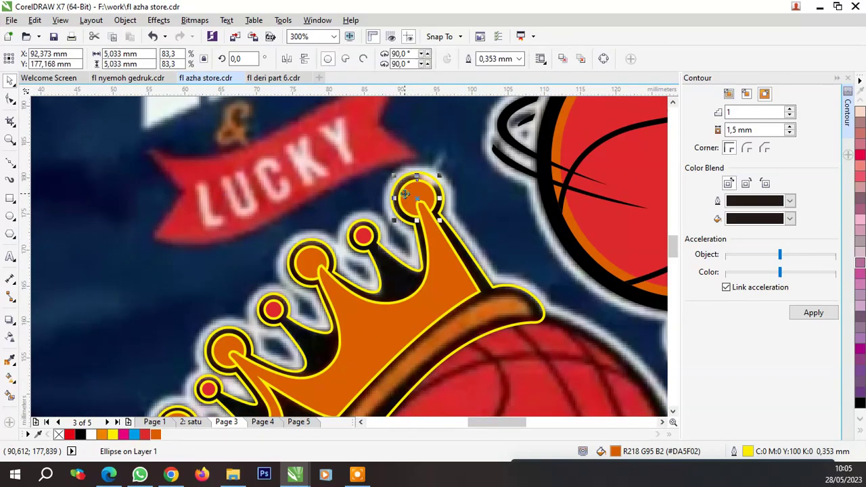
pyautogui.scroll(-2, 404, 194)
pyautogui.scroll(2, 404, 279)
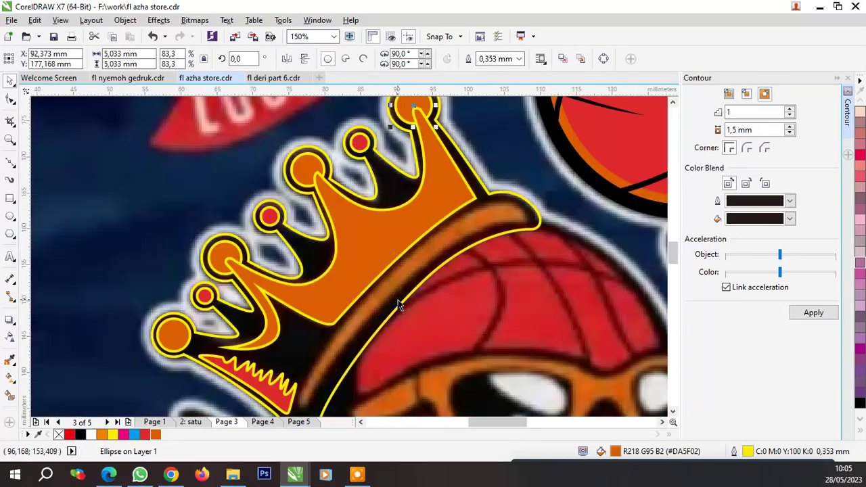
# Start a Bezier stripe at the band's lower end and run it up to the band's top
pyautogui.click(11, 163)
pyautogui.scroll(-2, 328, 300)
pyautogui.scroll(4, 321, 351)
pyautogui.click(317, 352)
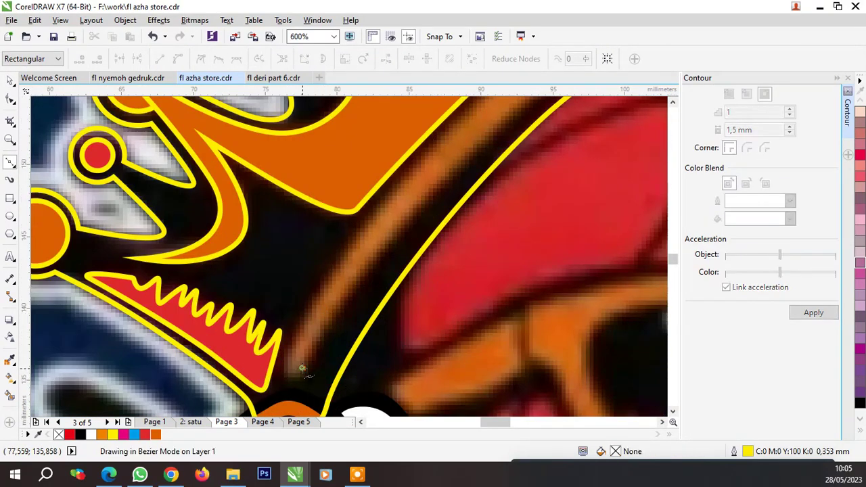
pyautogui.scroll(-2, 300, 368)
pyautogui.scroll(2, 400, 251)
pyautogui.click(402, 245)
pyautogui.doubleClick(473, 174)
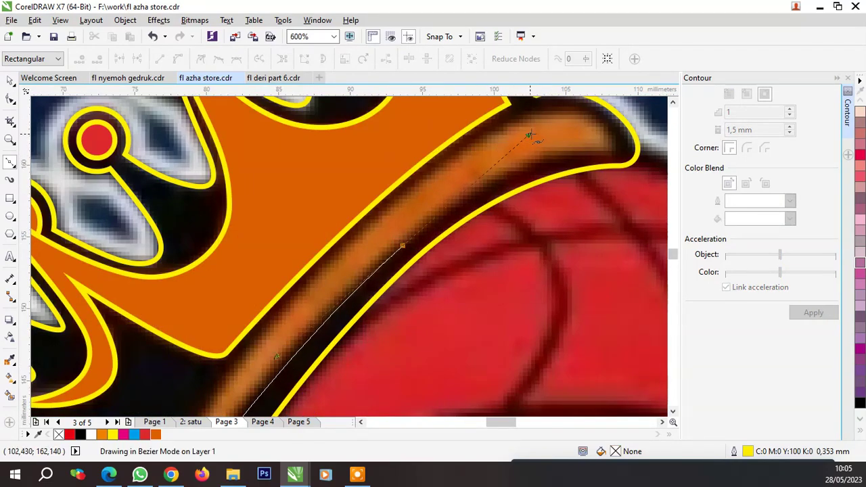
# Extend the stripe to the band tip, then bend it back around the tip
pyautogui.scroll(-2, 535, 203)
pyautogui.scroll(3, 541, 206)
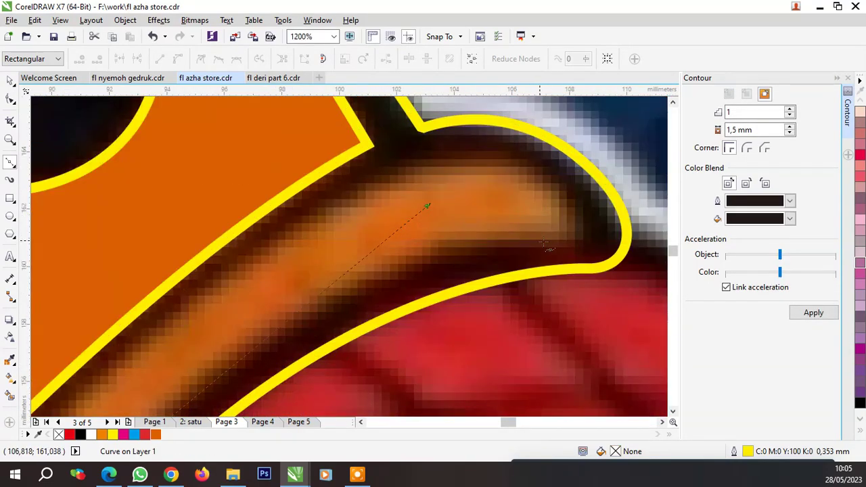
pyautogui.click(549, 244)
pyautogui.doubleClick(552, 242)
pyautogui.click(555, 241)
pyautogui.moveTo(540, 178); pyautogui.dragTo(487, 147)
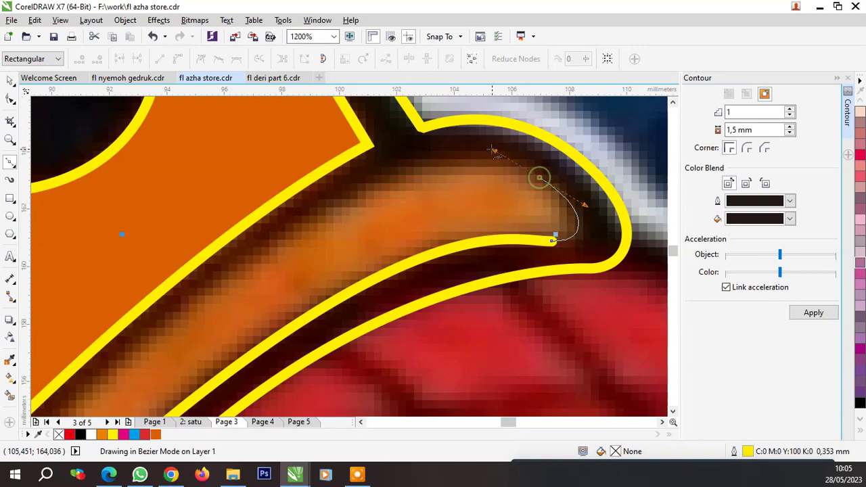
pyautogui.click(340, 206)
# Curve the stripe's lower side along the band, close the shape, and fill it orange
pyautogui.scroll(-3, 538, 171)
pyautogui.click(389, 283)
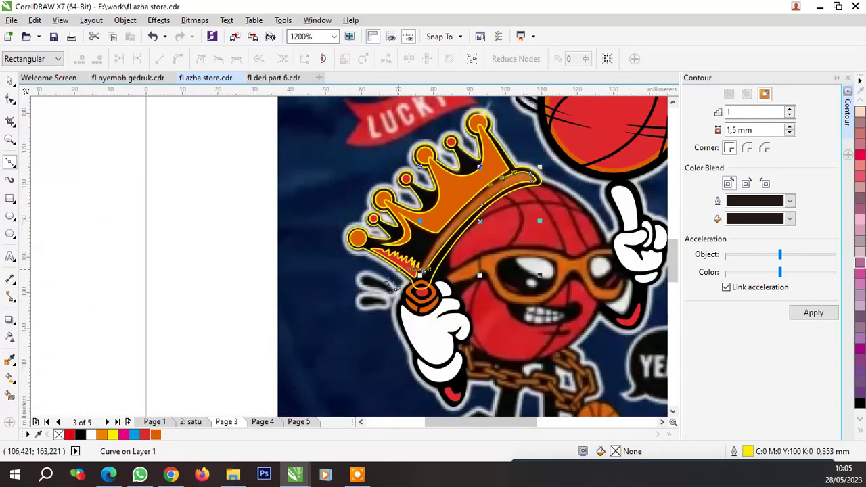
pyautogui.scroll(5, 389, 283)
pyautogui.scroll(-2, 400, 236)
pyautogui.scroll(-1, 425, 234)
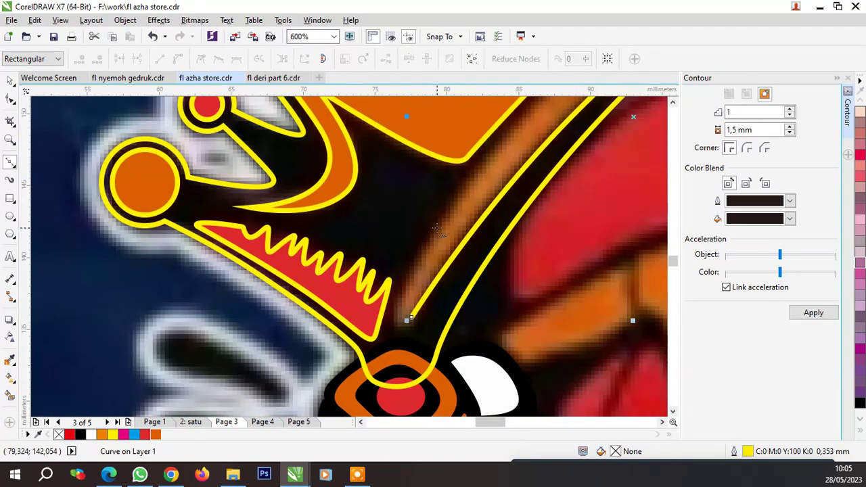
pyautogui.moveTo(438, 230); pyautogui.dragTo(379, 327)
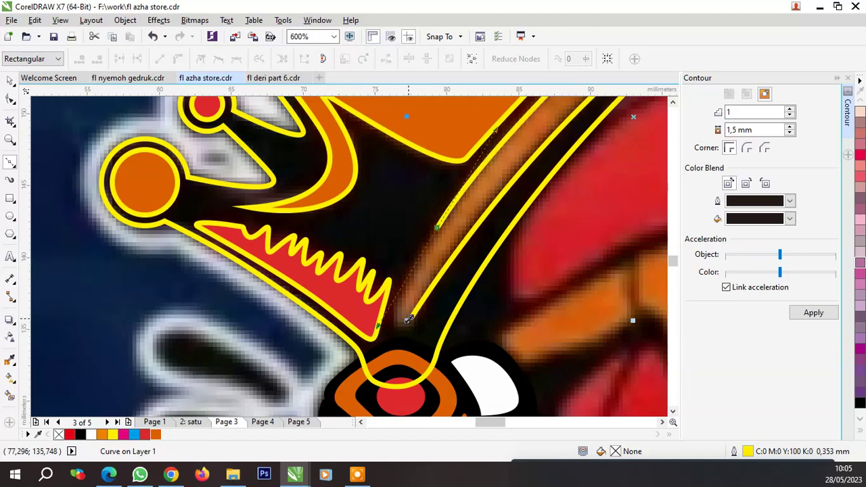
pyautogui.click(409, 319)
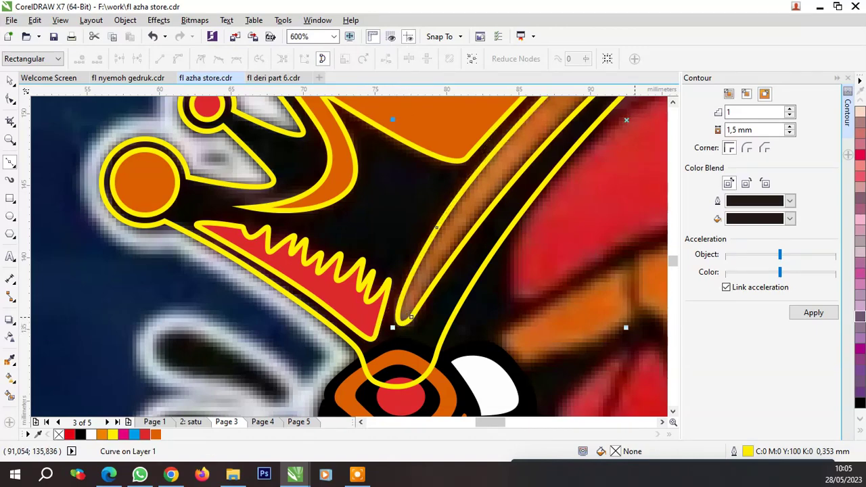
pyautogui.scroll(-2, 410, 317)
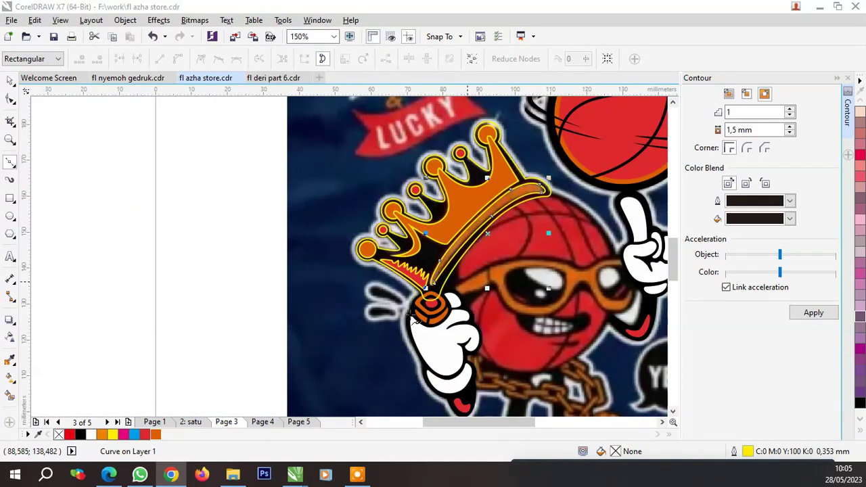
pyautogui.click(155, 435)
pyautogui.scroll(1, 544, 185)
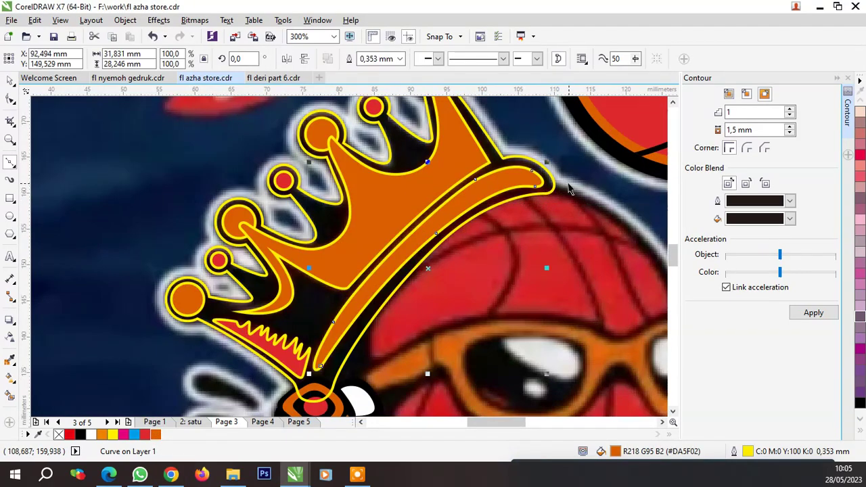
# Give another unfilled crown piece a dark fill, then marquee-select all the crown pieces
pyautogui.click(554, 191)
pyautogui.click(861, 404)
pyautogui.scroll(-1, 416, 302)
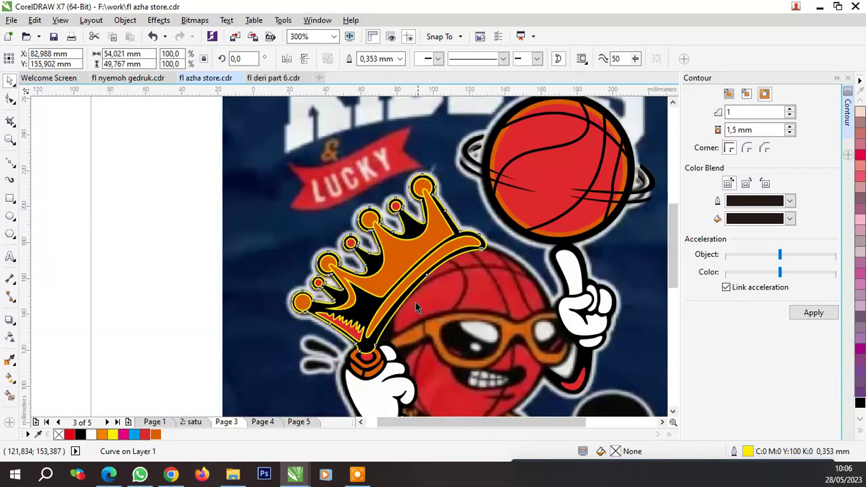
pyautogui.scroll(-1, 267, 263)
pyautogui.moveTo(261, 209); pyautogui.dragTo(460, 365)
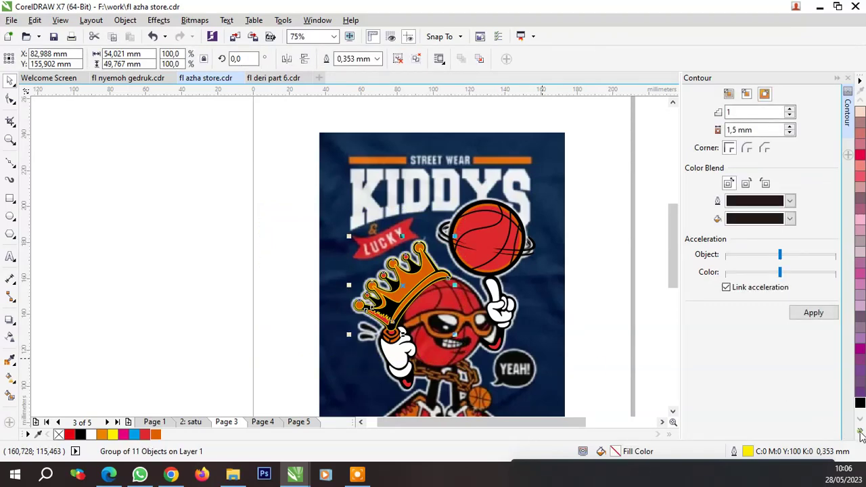
# Place the crown group behind another object using Order > Behind
pyautogui.click(258, 243)
pyautogui.scroll(2, 260, 246)
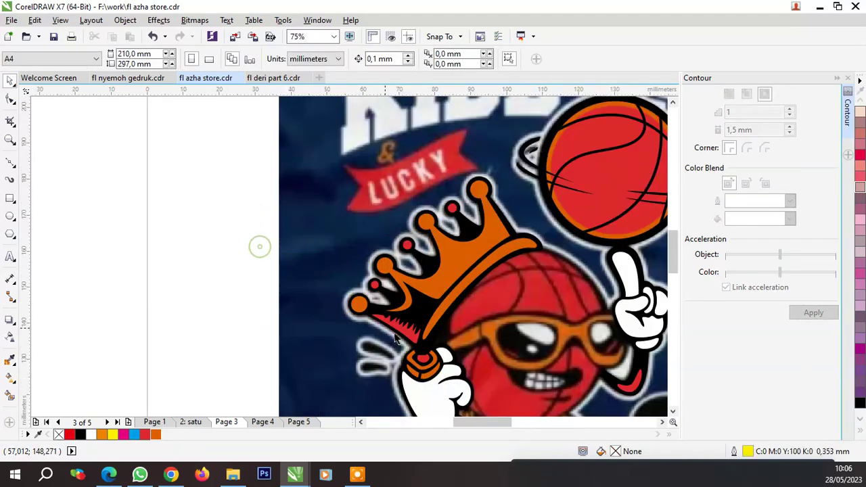
pyautogui.scroll(3, 397, 340)
pyautogui.click(435, 313)
pyautogui.rightClick(435, 313)
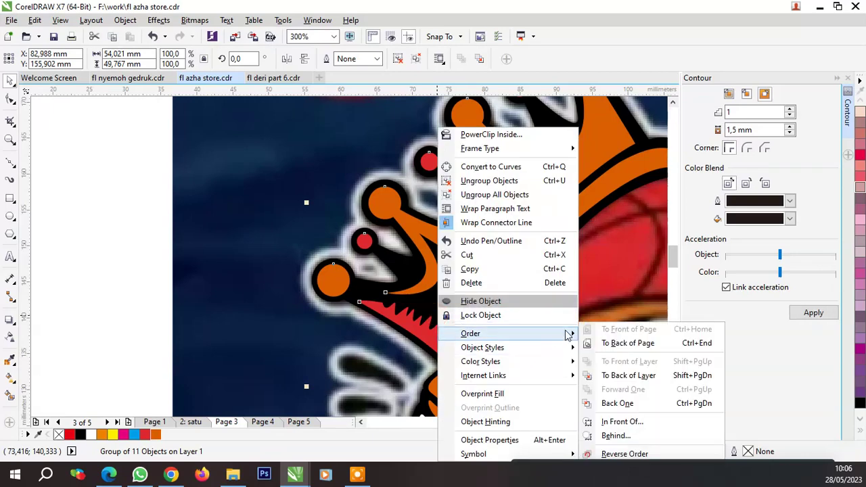
pyautogui.click(616, 436)
# Group the crown with the hand-and-ball artwork
pyautogui.scroll(-3, 302, 309)
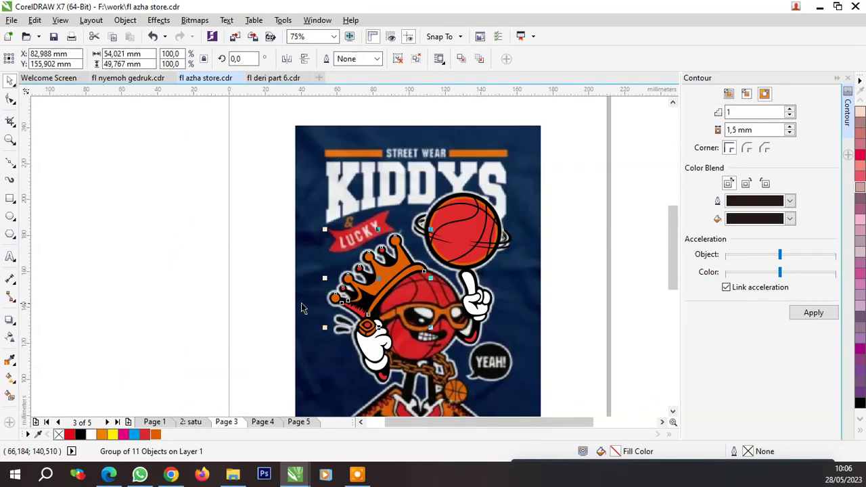
pyautogui.click(232, 280)
pyautogui.click(379, 271)
pyautogui.keyDown('shift'); pyautogui.click(476, 287); pyautogui.keyUp('shift')
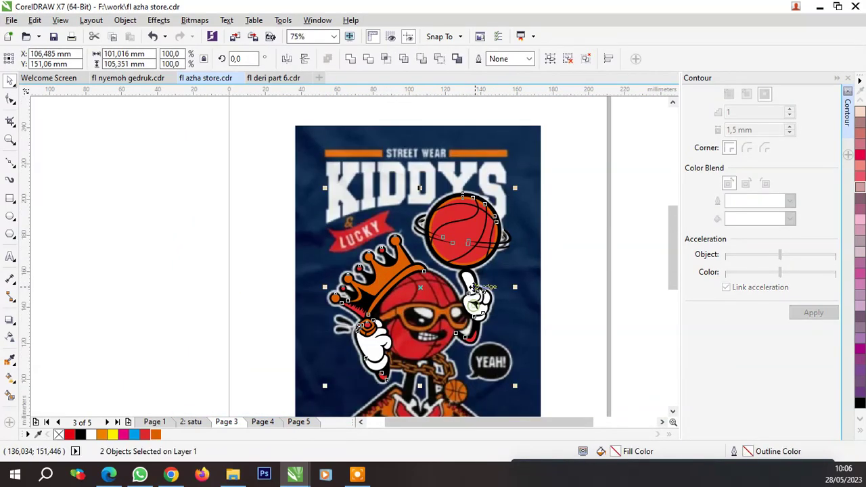
pyautogui.hotkey('ctrl', 'g')
pyautogui.scroll(-3, 427, 320)
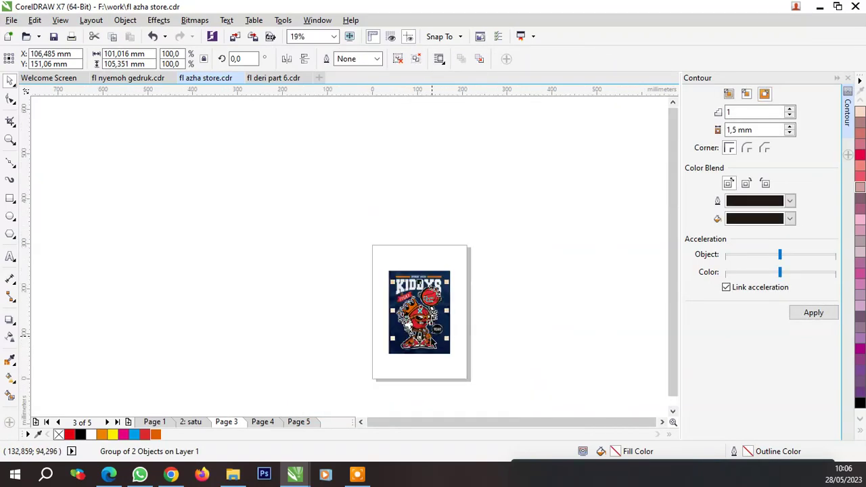
pyautogui.scroll(5, 422, 340)
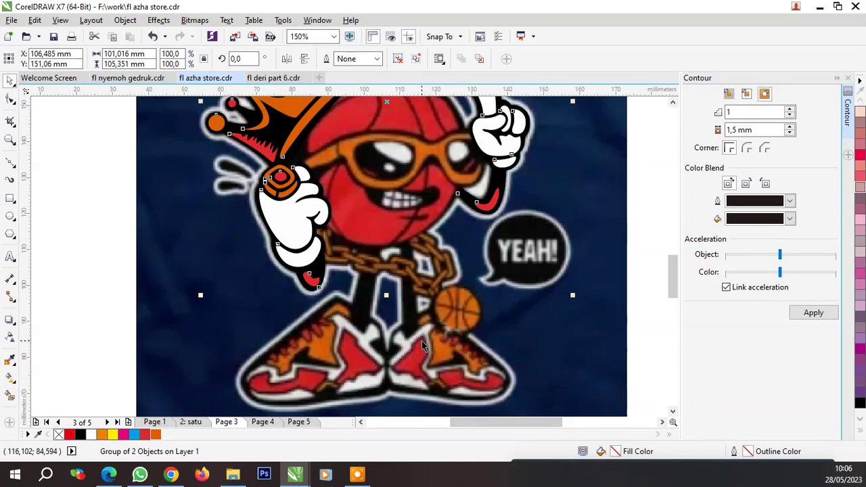
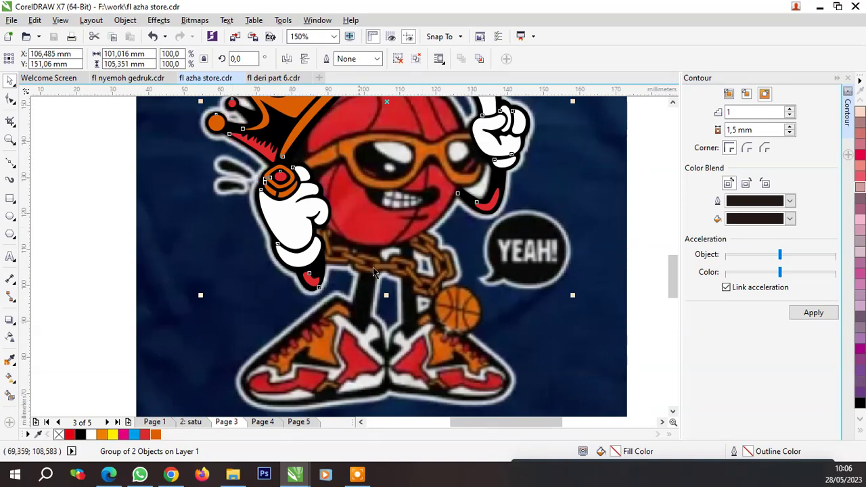
# Zoom out to view the whole mascot design and switch to the Bezier tool
pyautogui.press('F3')
pyautogui.scroll(1, 402, 180)
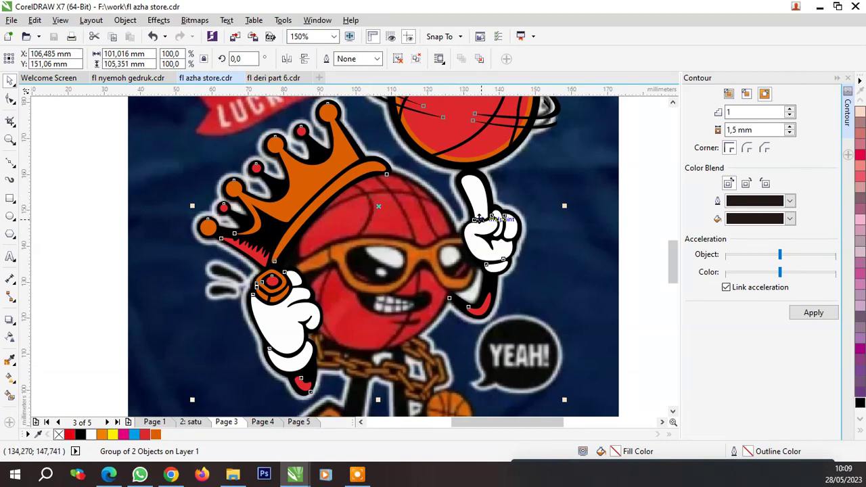
pyautogui.scroll(3, 478, 218)
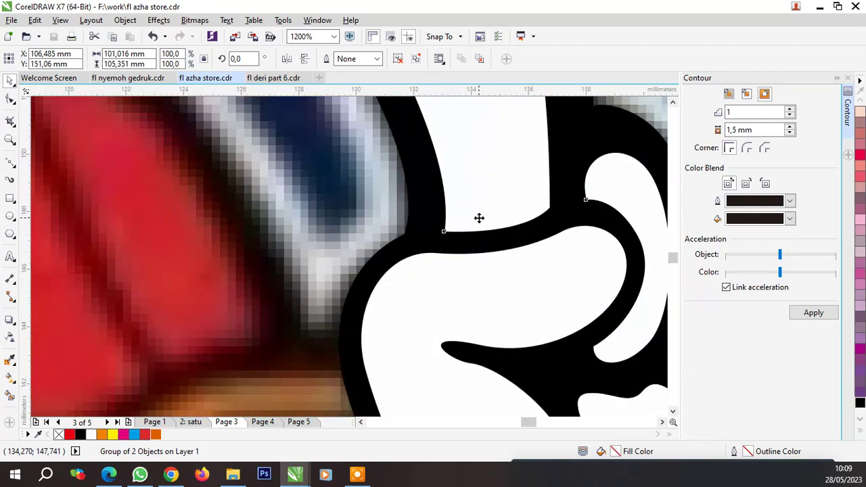
pyautogui.scroll(-2, 477, 218)
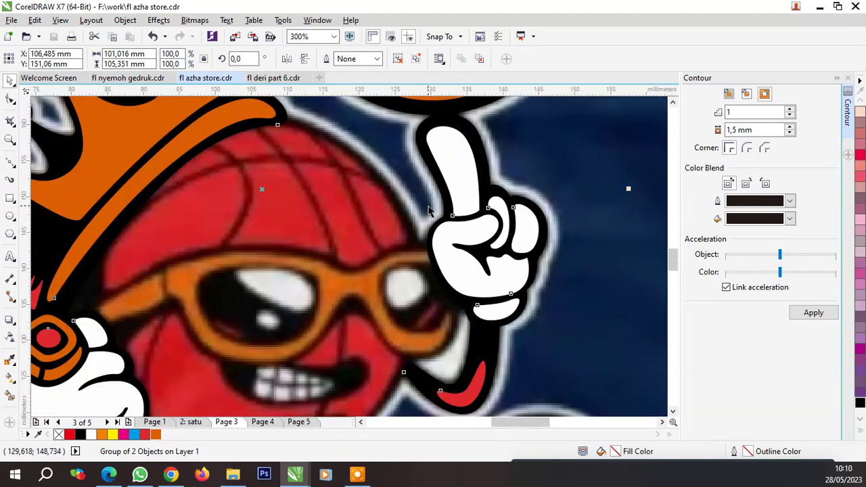
pyautogui.scroll(-1, 429, 208)
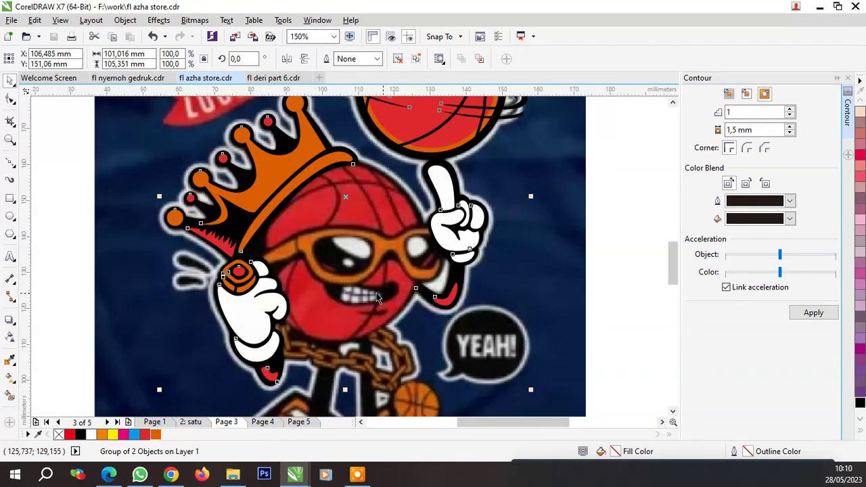
pyautogui.click(10, 164)
pyautogui.scroll(2, 267, 265)
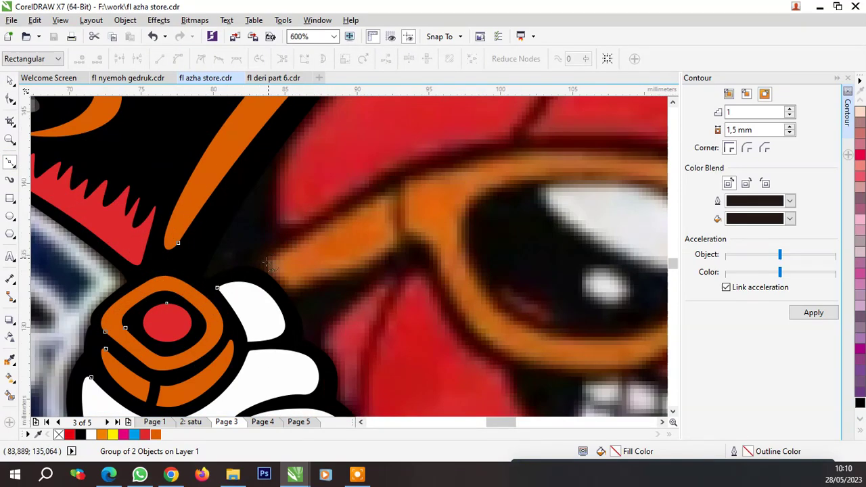
# Trace the top of the sunglasses frame from the ring hand around the pointing hand
pyautogui.click(195, 280)
pyautogui.click(409, 166)
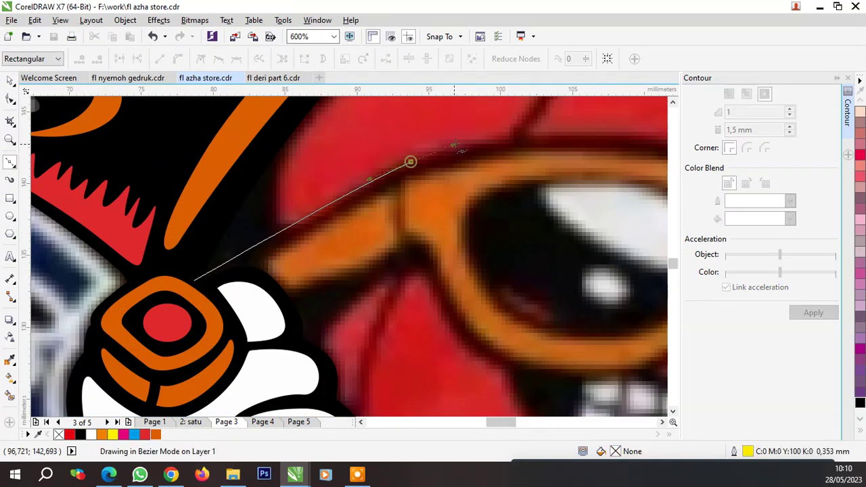
pyautogui.press('space')
pyautogui.scroll(-2, 383, 186)
pyautogui.scroll(3, 383, 186)
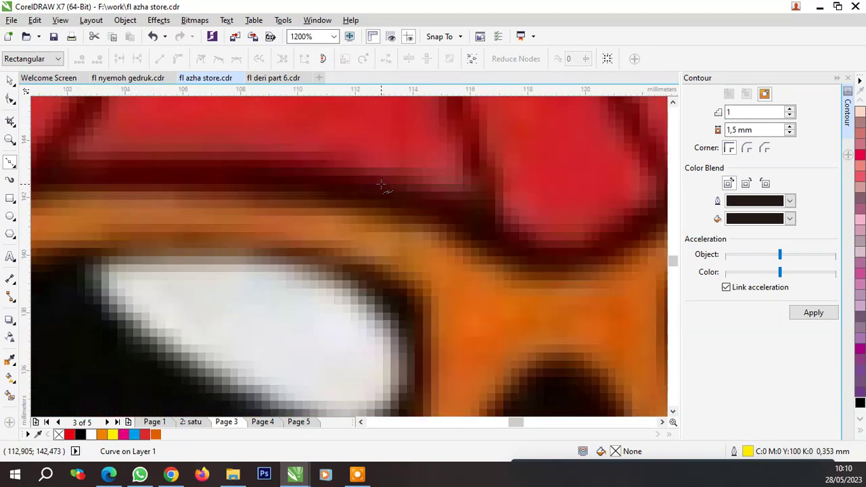
pyautogui.click(339, 168)
pyautogui.moveTo(572, 244); pyautogui.dragTo(611, 239)
pyautogui.press('space')
pyautogui.scroll(-3, 399, 180)
pyautogui.scroll(3, 396, 181)
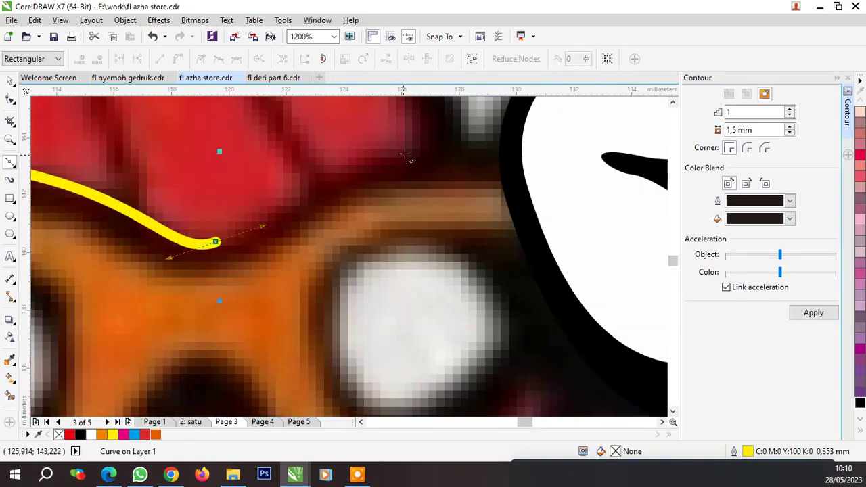
pyautogui.moveTo(409, 151); pyautogui.dragTo(490, 138)
pyautogui.scroll(-1, 433, 161)
pyautogui.moveTo(545, 187); pyautogui.dragTo(556, 247)
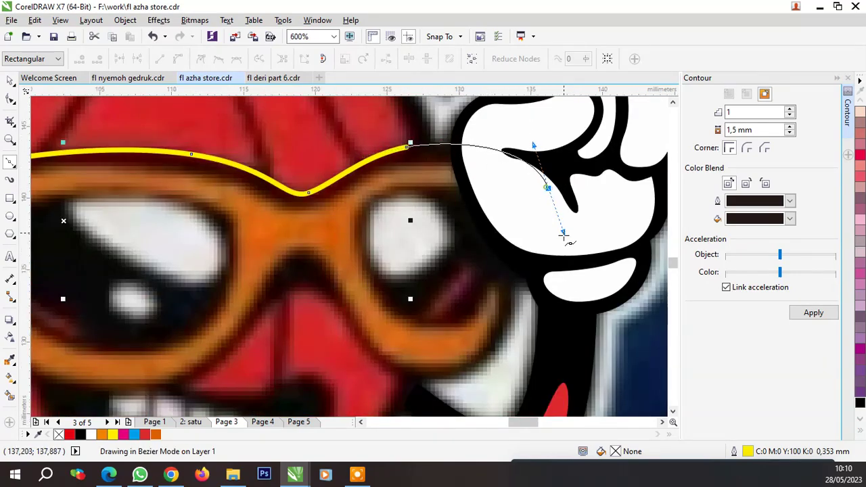
pyautogui.scroll(-1, 524, 222)
pyautogui.scroll(-2, 525, 222)
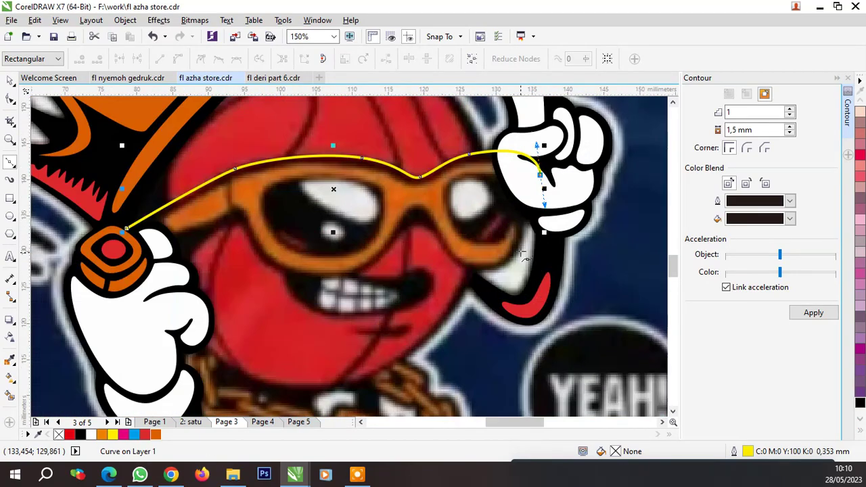
pyautogui.scroll(3, 547, 150)
# Continue the outline down the right lens edge and up into the nose bridge
pyautogui.click(545, 115)
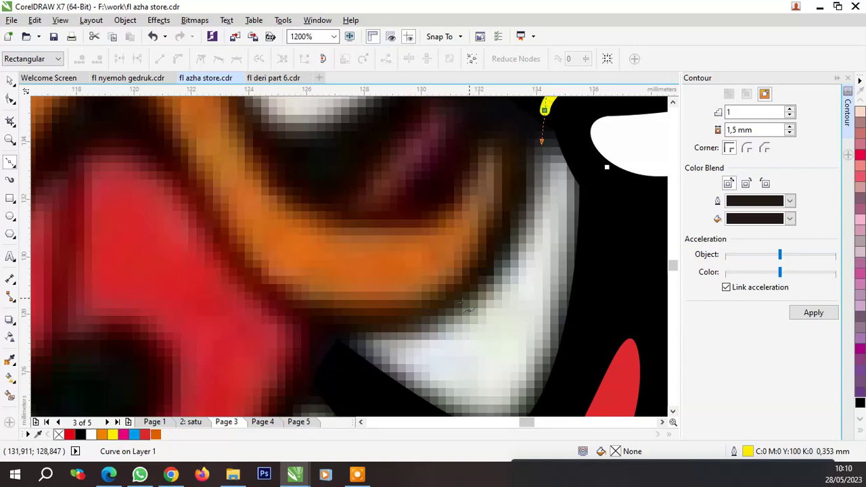
pyautogui.moveTo(426, 323); pyautogui.dragTo(332, 358)
pyautogui.scroll(-3, 331, 358)
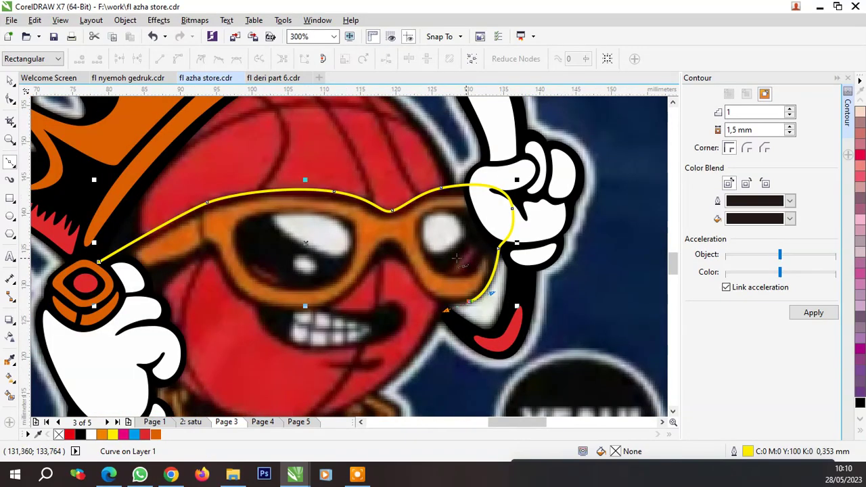
pyautogui.scroll(1, 412, 263)
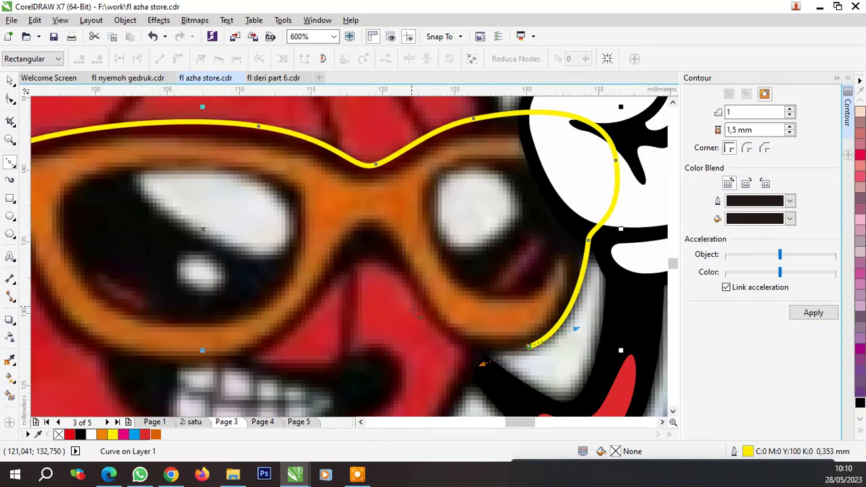
pyautogui.moveTo(426, 315); pyautogui.dragTo(409, 282)
pyautogui.scroll(1, 372, 251)
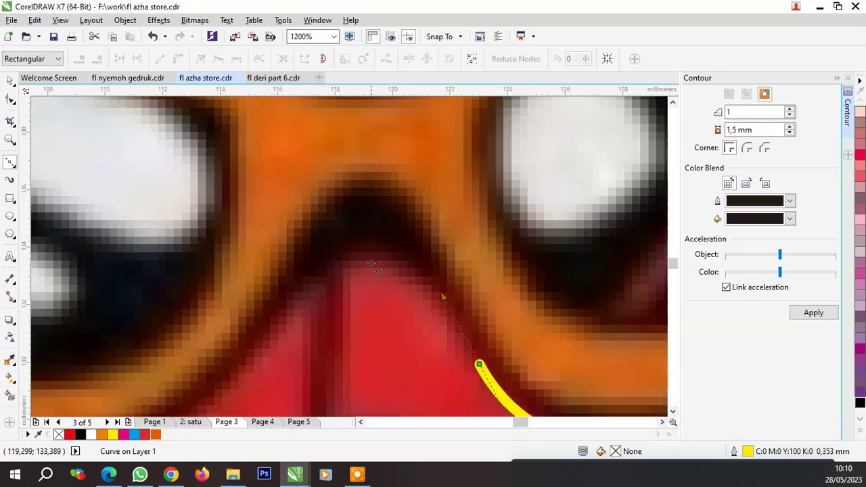
pyautogui.moveTo(372, 251); pyautogui.dragTo(404, 252)
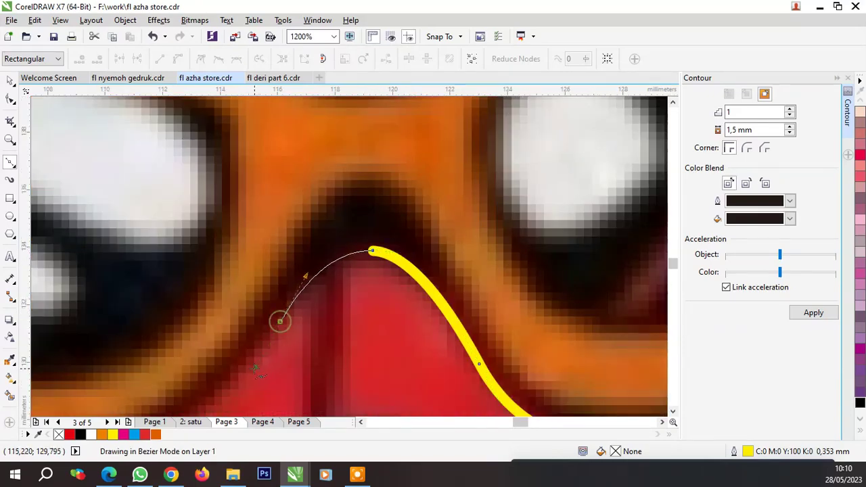
pyautogui.click(279, 320)
pyautogui.scroll(-2, 449, 263)
pyautogui.scroll(2, 344, 317)
# Trace under the left lens and along the arm, closing the outline at its start node
pyautogui.moveTo(416, 331); pyautogui.dragTo(498, 330)
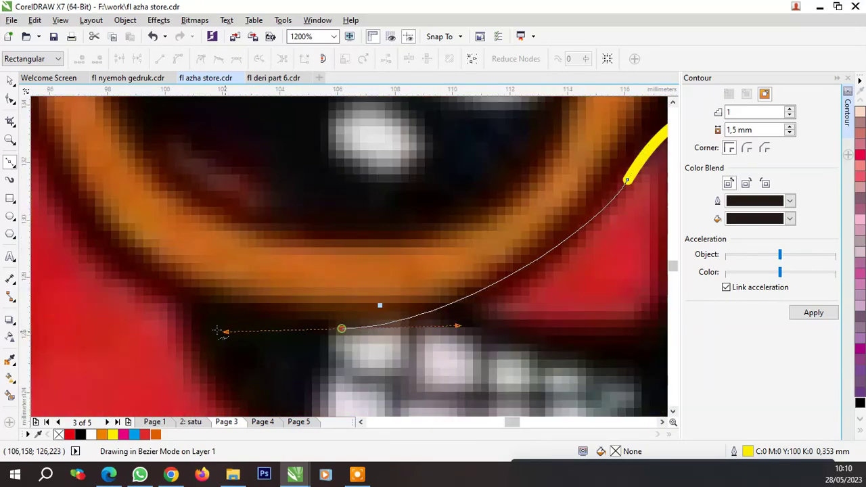
pyautogui.scroll(-2, 498, 331)
pyautogui.scroll(2, 437, 318)
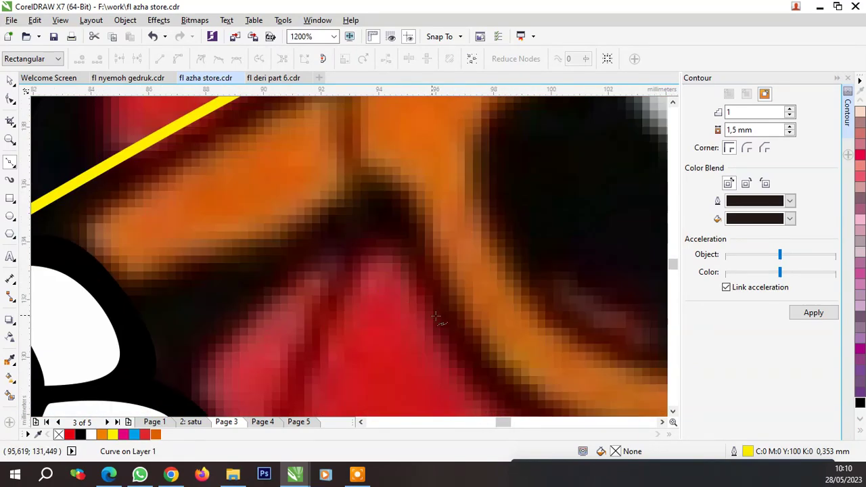
pyautogui.moveTo(354, 224); pyautogui.dragTo(393, 205)
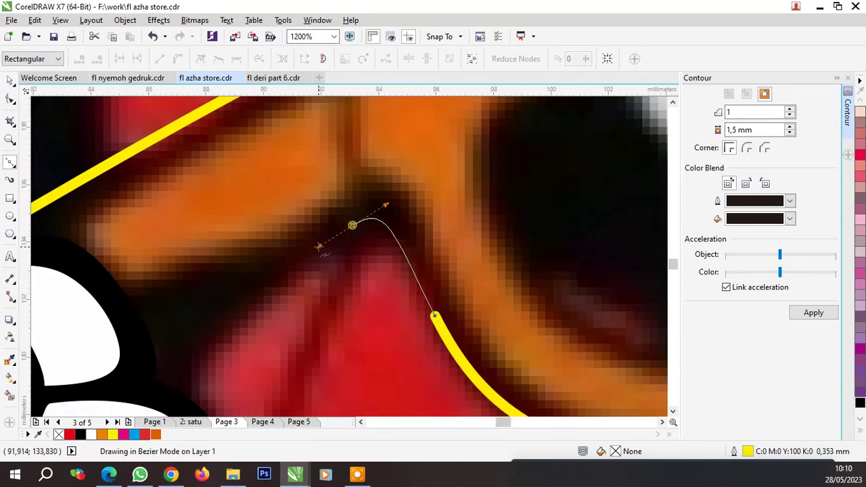
pyautogui.scroll(-1, 396, 244)
pyautogui.scroll(1, 296, 270)
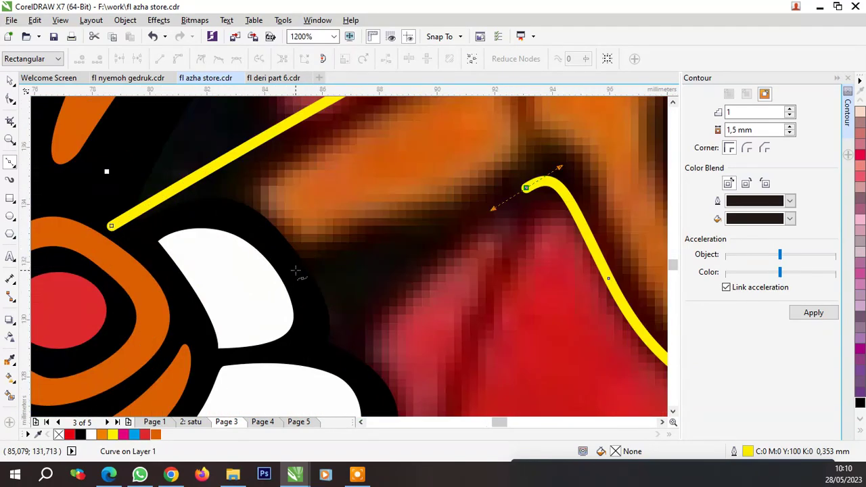
pyautogui.moveTo(242, 301); pyautogui.dragTo(159, 333)
pyautogui.click(111, 225)
pyautogui.scroll(-1, 187, 291)
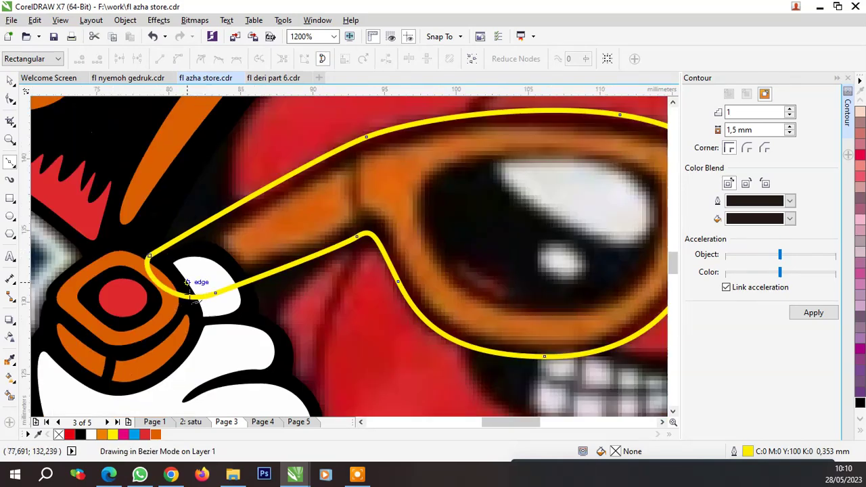
pyautogui.scroll(-1, 291, 254)
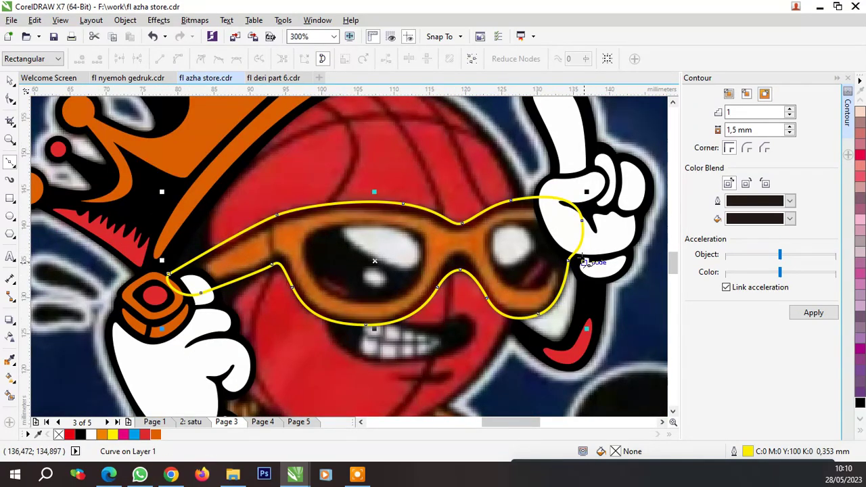
pyautogui.scroll(2, 241, 253)
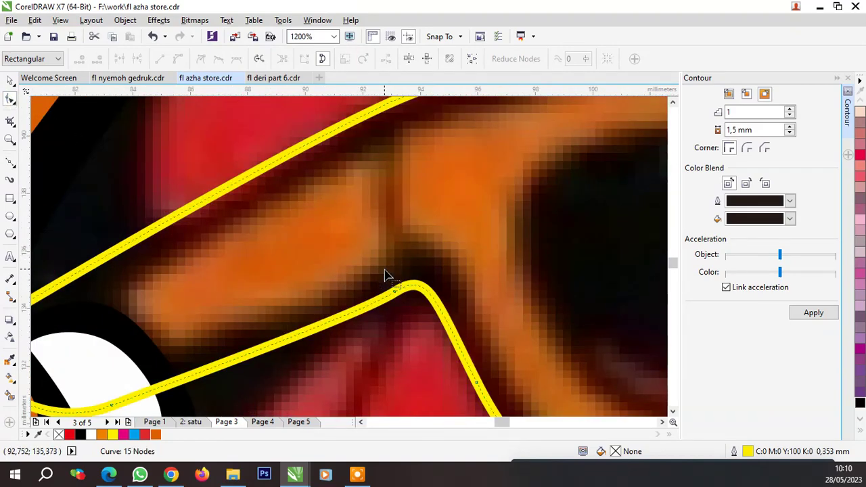
# Adjust the outline's corner node where the arm meets the lens, then deselect it
pyautogui.click(425, 278)
pyautogui.moveTo(427, 272); pyautogui.dragTo(432, 275)
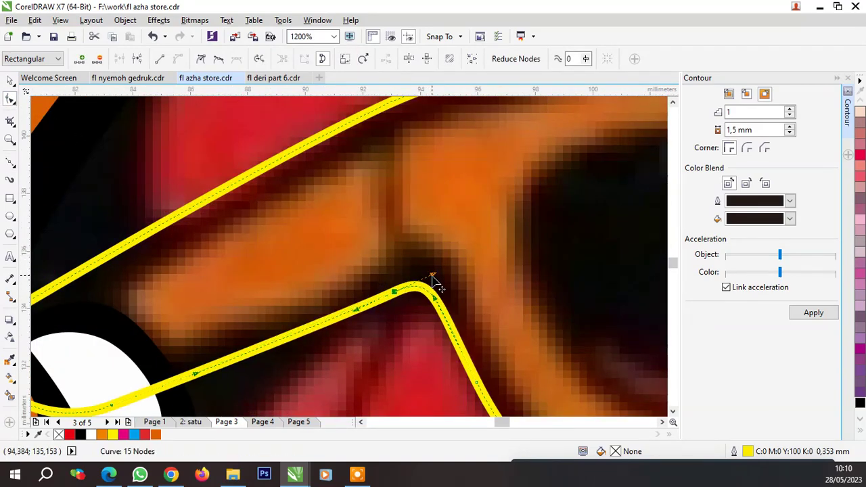
pyautogui.click(10, 163)
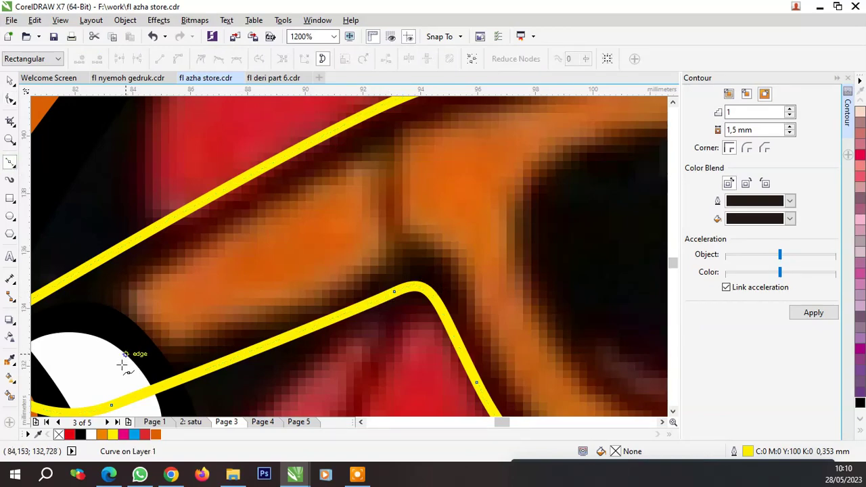
pyautogui.press('Escape')
# Trace the inner shape of the glasses arm up to the lens frame and back
pyautogui.click(398, 261)
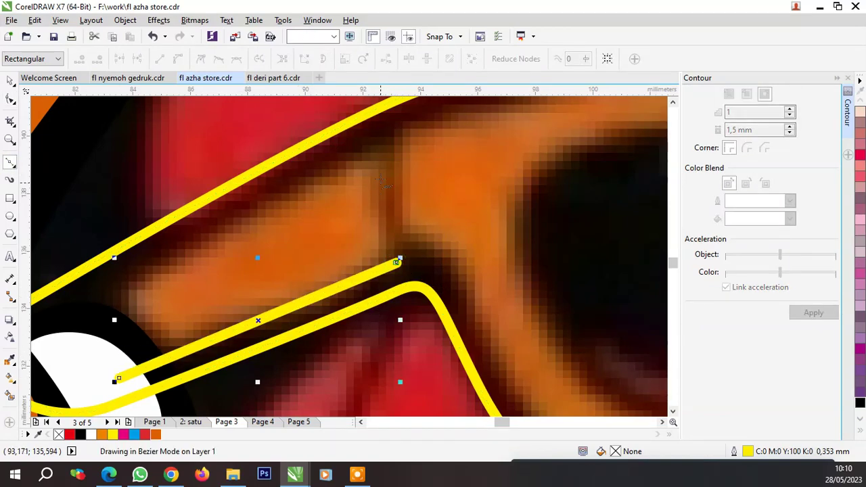
pyautogui.moveTo(376, 147); pyautogui.dragTo(387, 117)
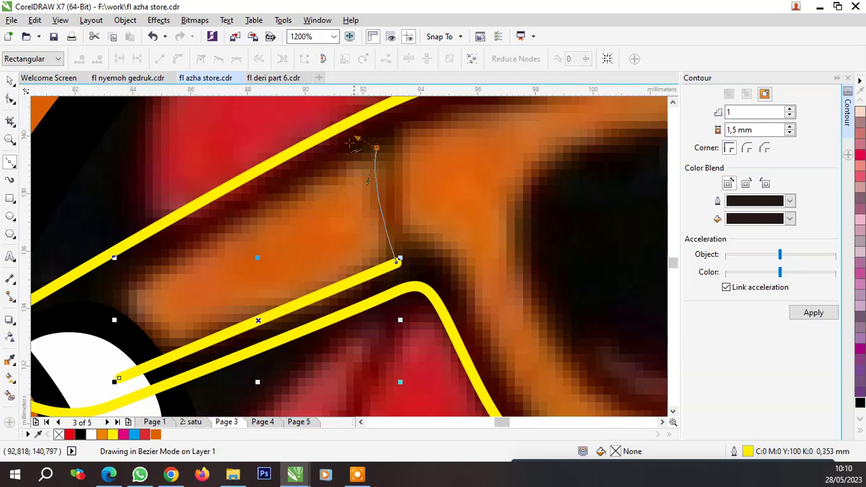
pyautogui.moveTo(304, 180); pyautogui.dragTo(304, 180)
pyautogui.click(64, 314)
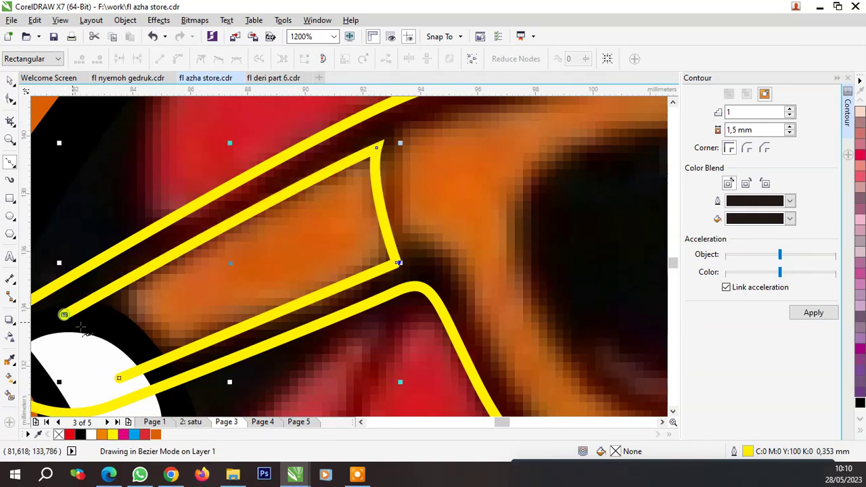
pyautogui.scroll(-2, 115, 373)
pyautogui.scroll(-2, 126, 304)
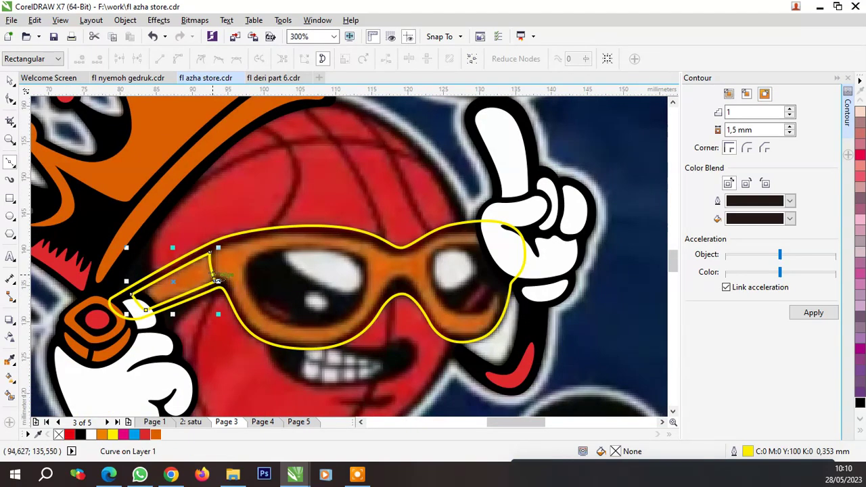
pyautogui.scroll(4, 229, 256)
pyautogui.click(224, 200)
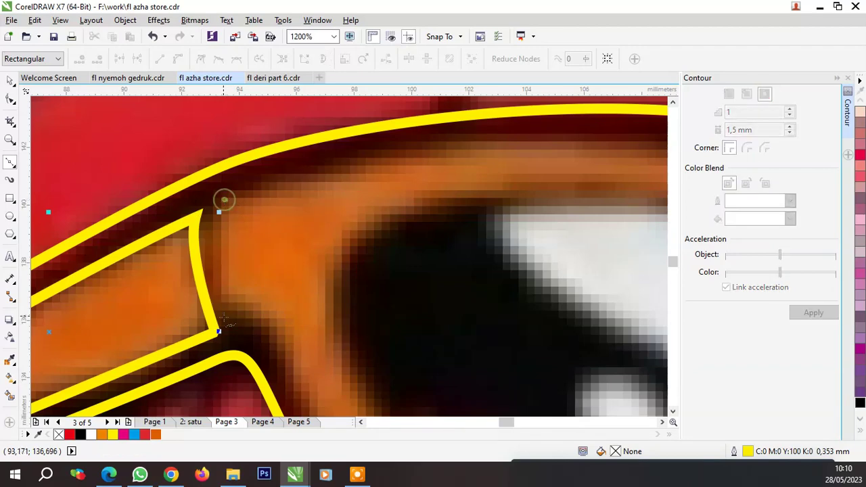
# Continue the inner curve along the lower edge of the left lens
pyautogui.moveTo(231, 304); pyautogui.dragTo(250, 373)
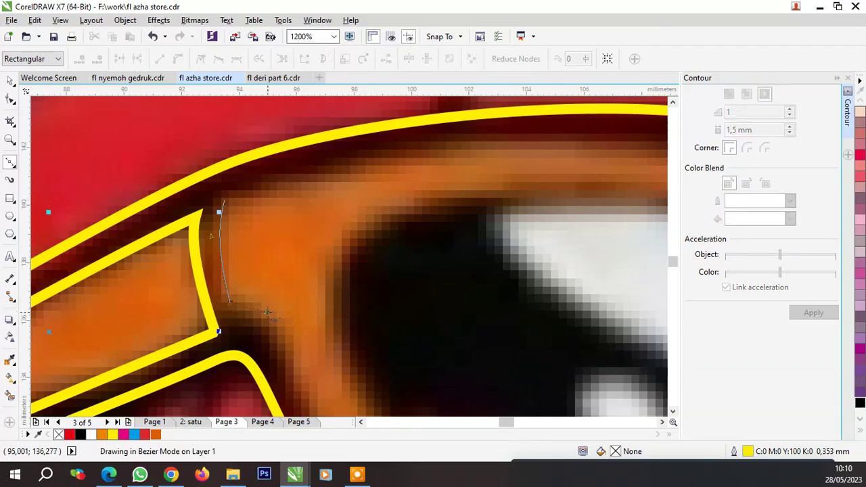
pyautogui.scroll(-2, 267, 312)
pyautogui.scroll(2, 310, 333)
pyautogui.click(261, 171)
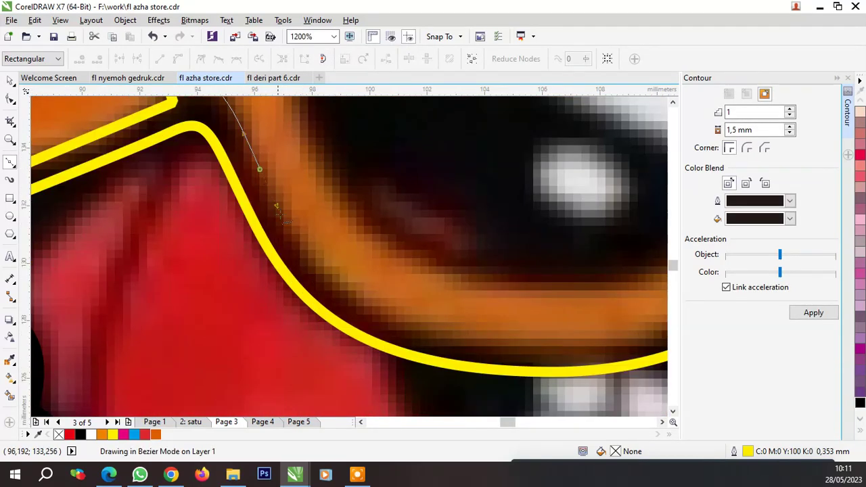
pyautogui.moveTo(494, 340)
pyautogui.mouseDown()
pyautogui.moveTo(604, 366)
pyautogui.moveTo(644, 361)
pyautogui.mouseUp()
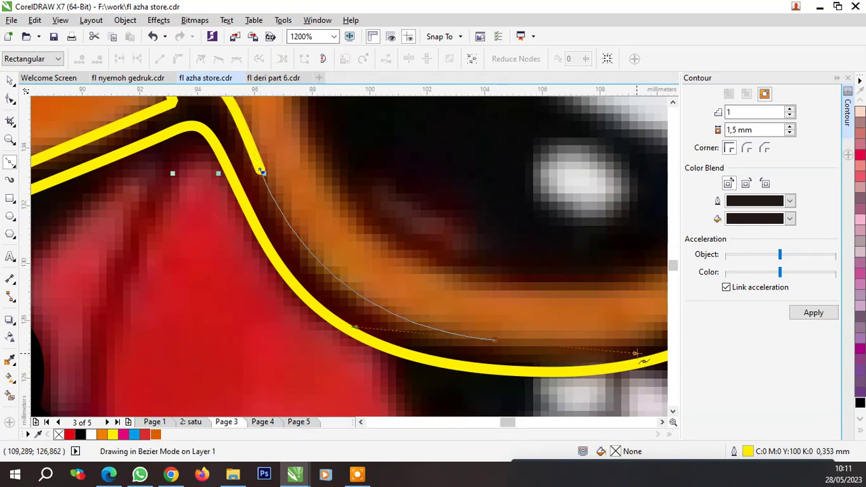
pyautogui.scroll(-2, 353, 330)
pyautogui.scroll(2, 472, 306)
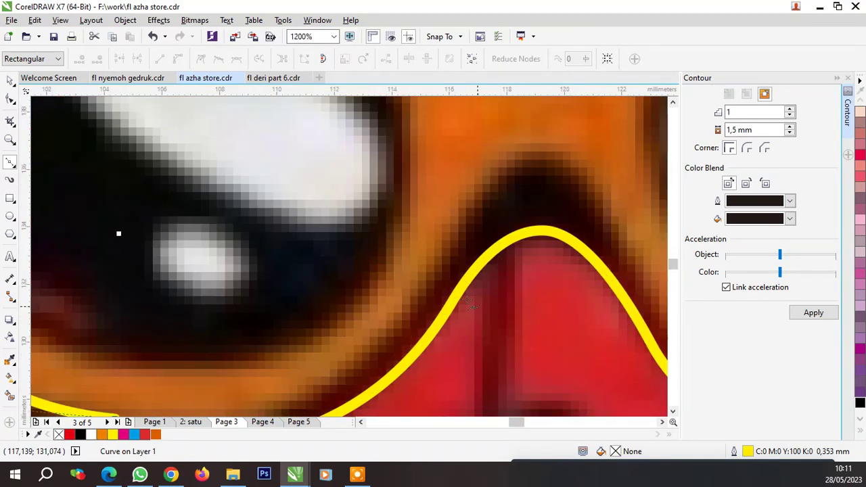
pyautogui.click(435, 284)
# Extend the inner outline up the right lens and bend it into a hook back toward the bridge
pyautogui.scroll(-2, 434, 271)
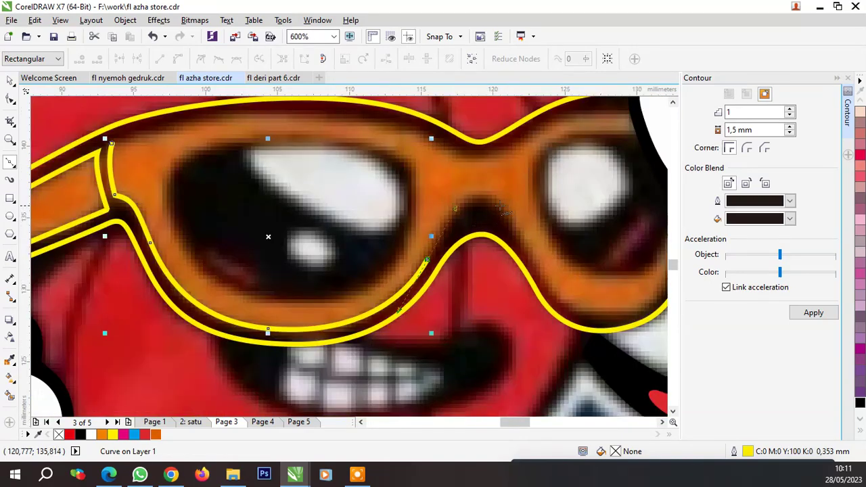
pyautogui.scroll(3, 472, 193)
pyautogui.moveTo(440, 174); pyautogui.dragTo(488, 178)
pyautogui.scroll(-2, 488, 177)
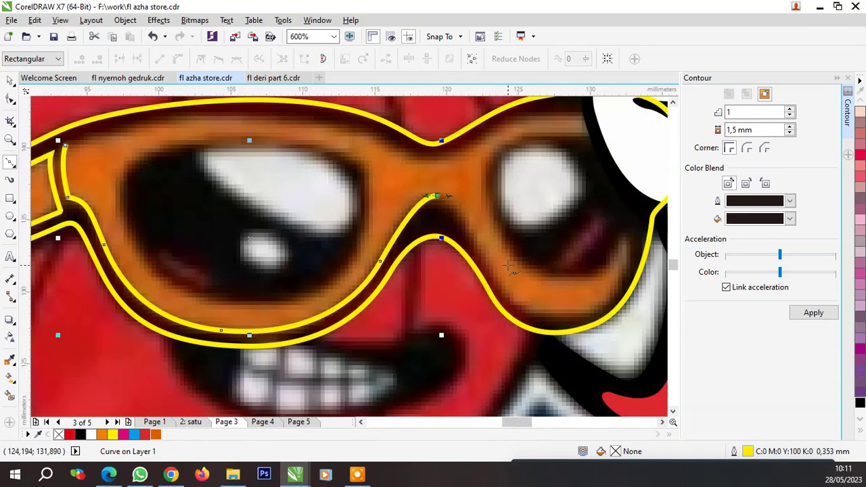
pyautogui.scroll(1, 467, 253)
pyautogui.moveTo(464, 252)
pyautogui.mouseDown()
pyautogui.moveTo(502, 329)
pyautogui.moveTo(440, 310)
pyautogui.mouseUp()
pyautogui.scroll(-2, 484, 311)
pyautogui.scroll(2, 514, 322)
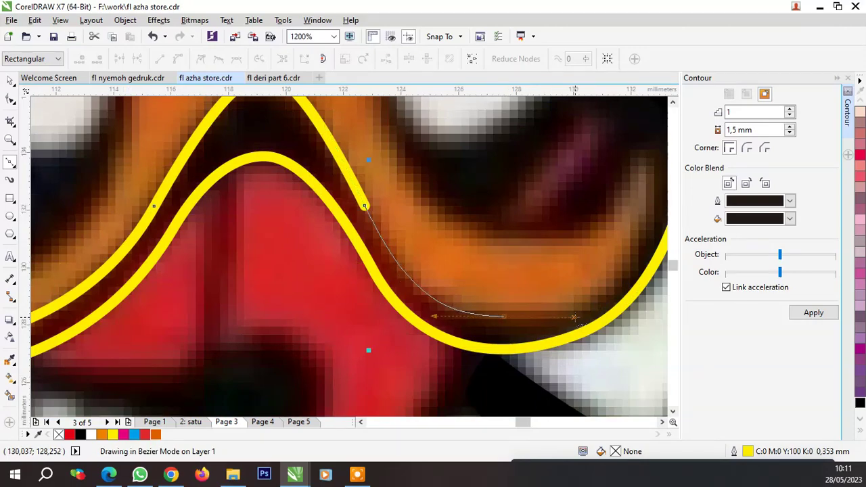
pyautogui.scroll(-2, 533, 299)
pyautogui.scroll(3, 515, 308)
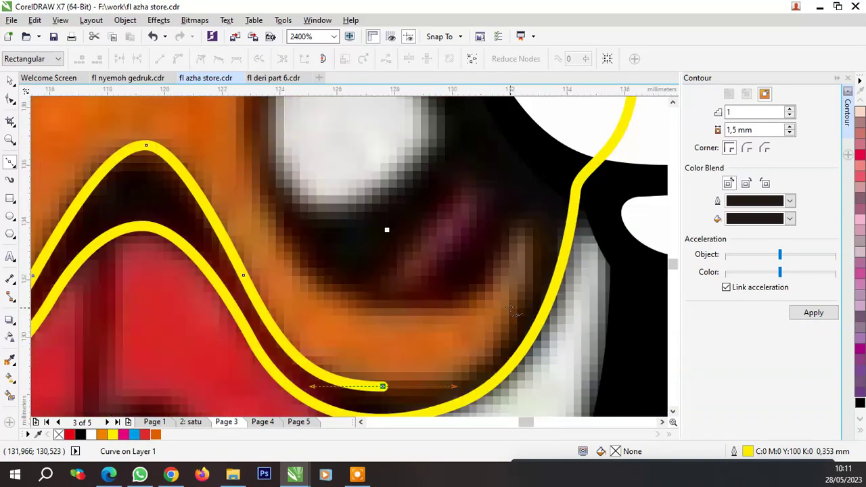
pyautogui.moveTo(516, 321); pyautogui.dragTo(540, 271)
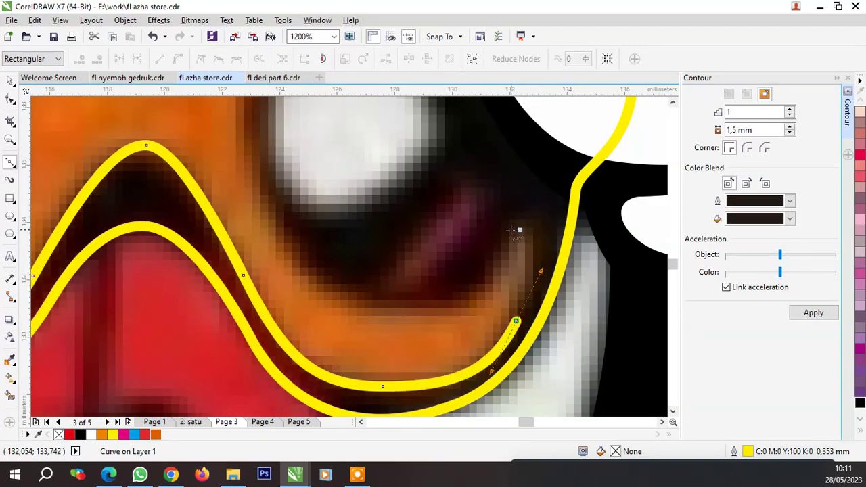
pyautogui.moveTo(511, 240); pyautogui.dragTo(485, 250)
pyautogui.moveTo(370, 318); pyautogui.dragTo(301, 309)
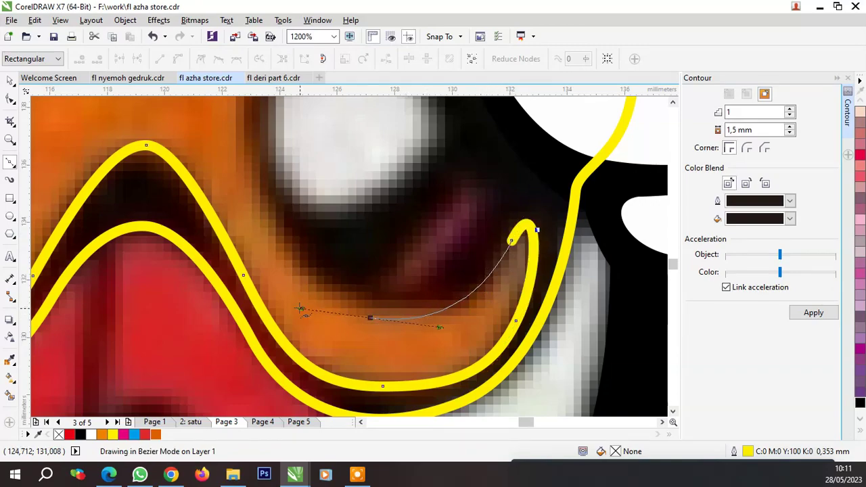
# Trace a curve from the bridge over the right lens to the right arm and back along the top
pyautogui.scroll(-2, 301, 309)
pyautogui.scroll(1, 261, 333)
pyautogui.scroll(1, 400, 304)
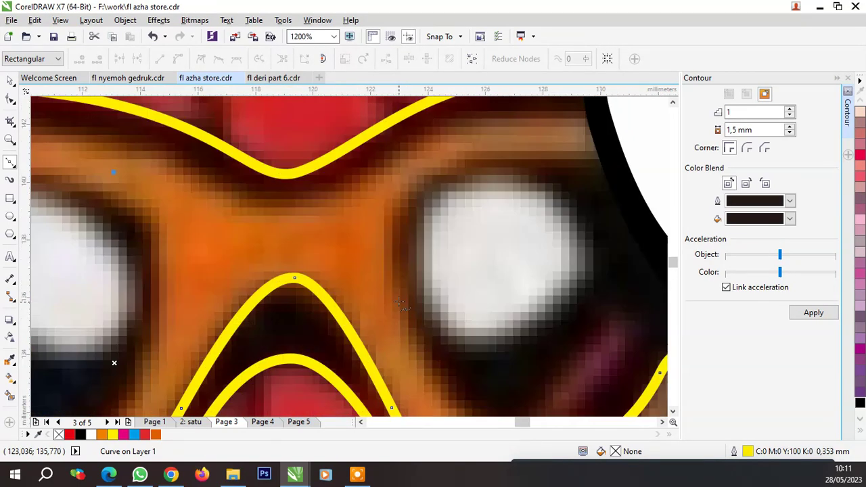
pyautogui.moveTo(400, 304); pyautogui.dragTo(414, 358)
pyautogui.scroll(-2, 400, 304)
pyautogui.scroll(2, 450, 210)
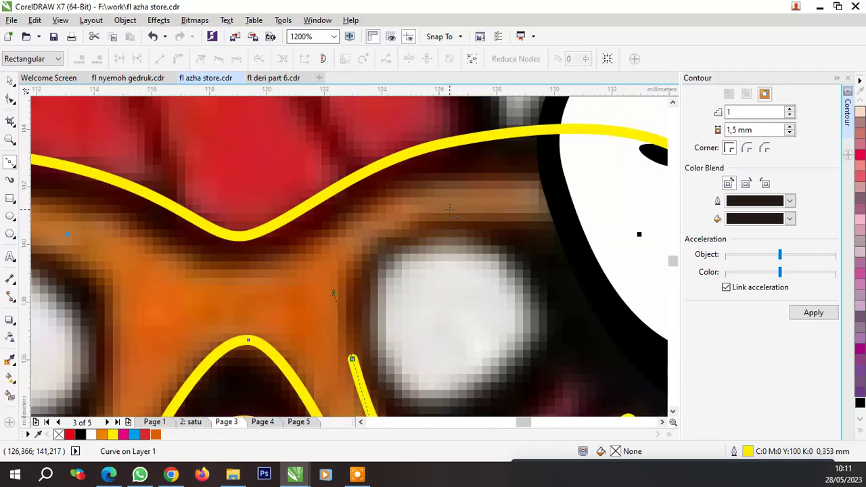
pyautogui.moveTo(450, 210); pyautogui.dragTo(467, 211)
pyautogui.click(606, 222)
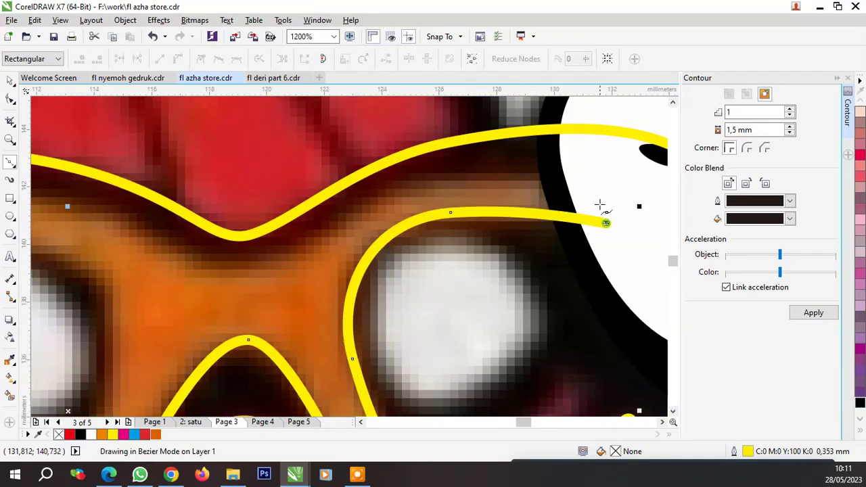
pyautogui.click(605, 174)
pyautogui.moveTo(376, 197); pyautogui.dragTo(318, 237)
pyautogui.click(225, 269)
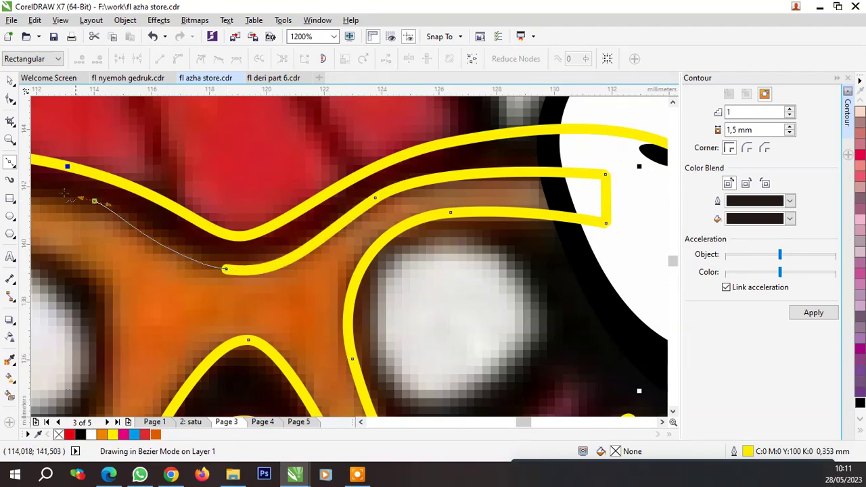
pyautogui.click(67, 167)
# Join the new curve onto the inner outline's end node, forming a 19-node curve
pyautogui.scroll(-2, 67, 166)
pyautogui.scroll(2, 217, 250)
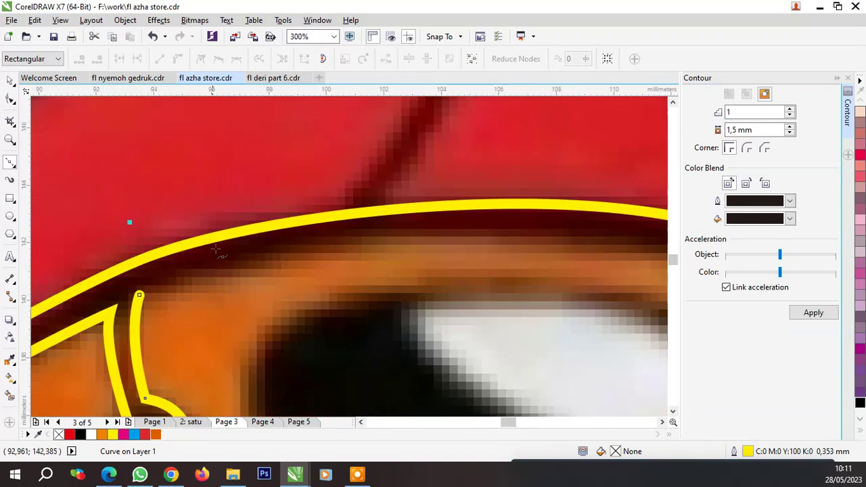
pyautogui.click(139, 296)
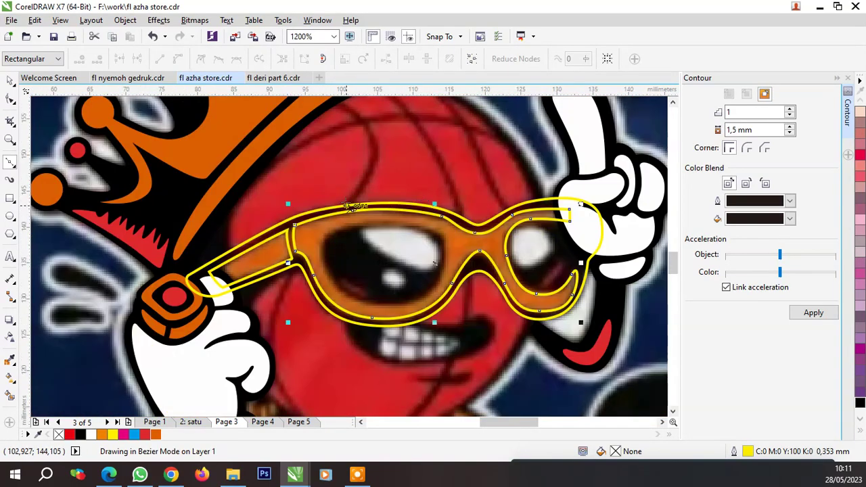
pyautogui.scroll(-2, 346, 217)
pyautogui.scroll(2, 554, 229)
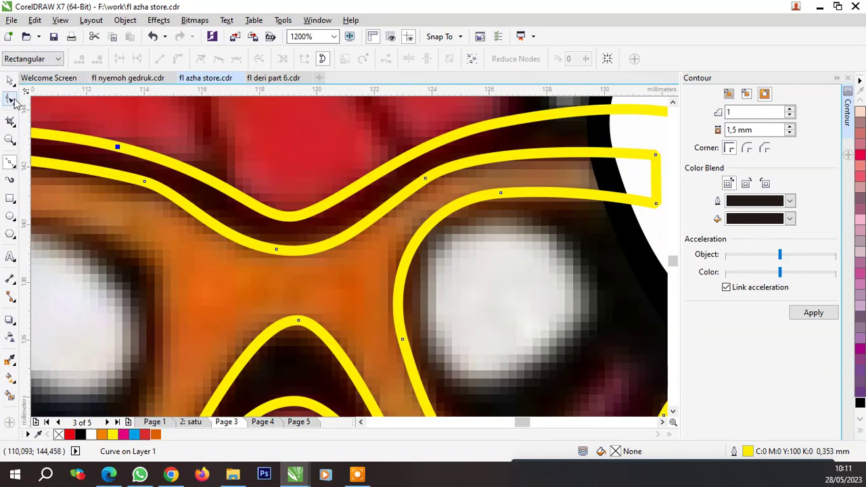
pyautogui.press('F10')
# Add and delete nodes on the inner outline and reshape the segment over the nose bridge
pyautogui.doubleClick(109, 174)
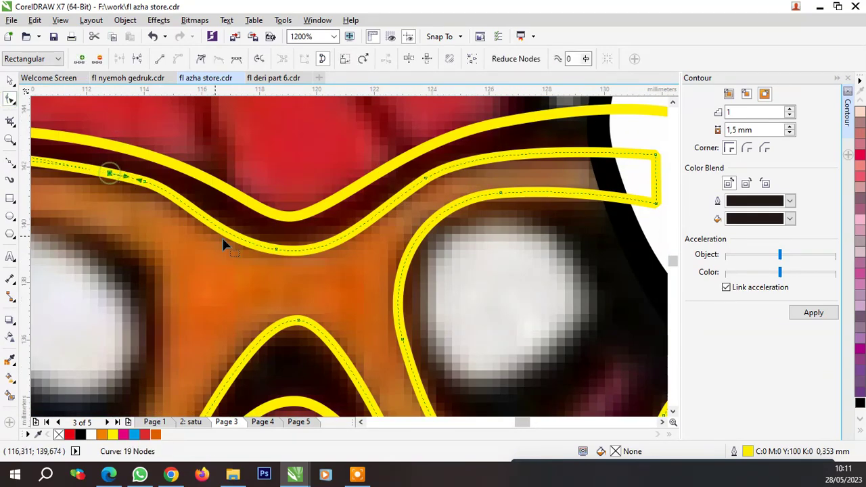
pyautogui.click(222, 233)
pyautogui.doubleClick(224, 233)
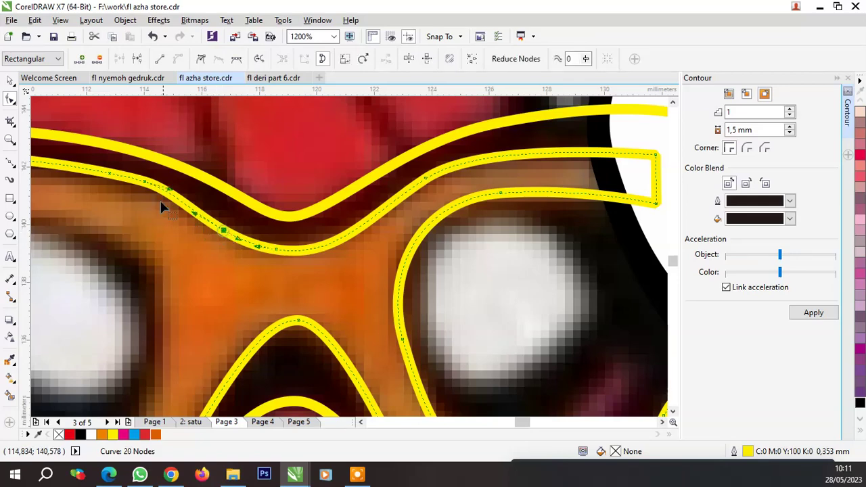
pyautogui.press('Delete')
pyautogui.doubleClick(275, 249)
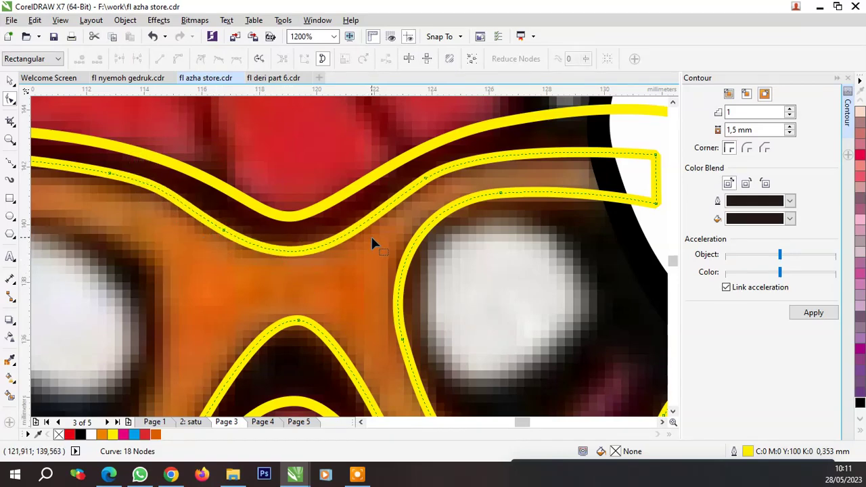
pyautogui.moveTo(353, 233); pyautogui.dragTo(359, 226)
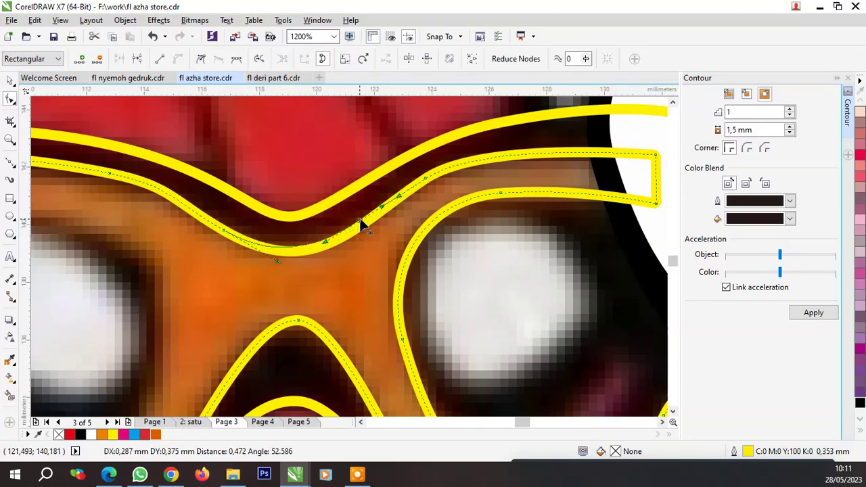
pyautogui.doubleClick(425, 178)
pyautogui.press('Delete')
pyautogui.scroll(-2, 474, 154)
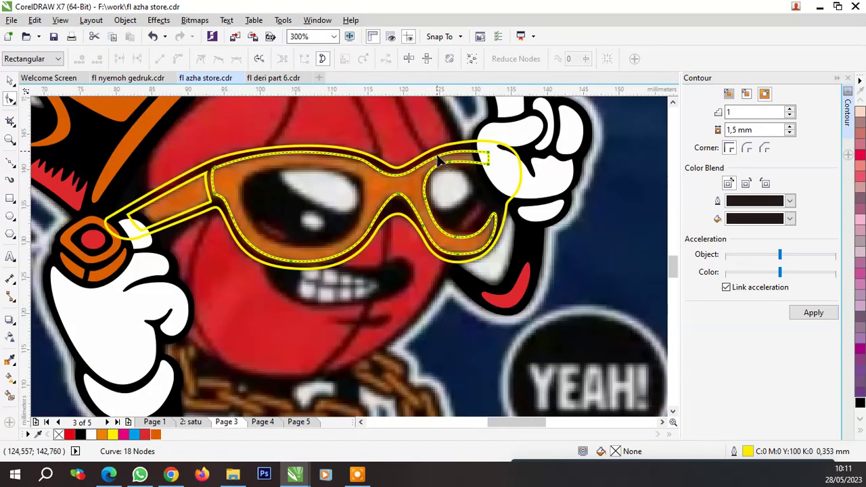
pyautogui.scroll(1, 364, 170)
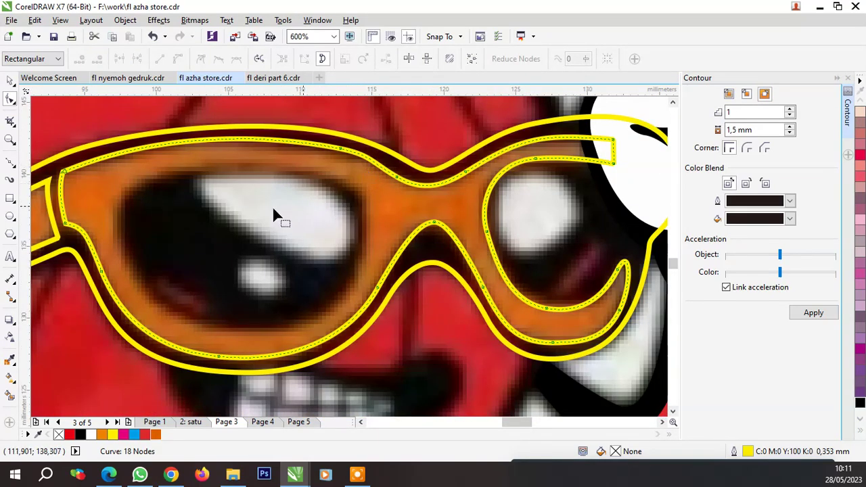
# Delete an unwanted node on the right lens curve of the inner outline
pyautogui.click(10, 165)
pyautogui.scroll(-1, 257, 213)
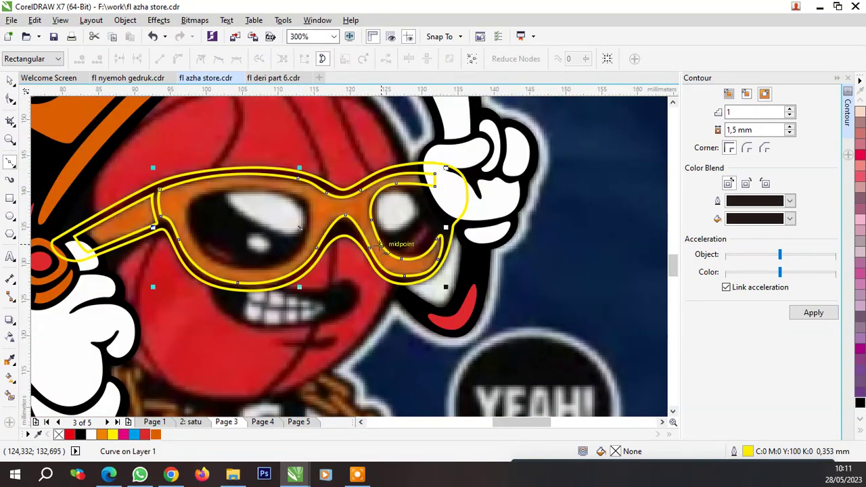
pyautogui.scroll(1, 426, 245)
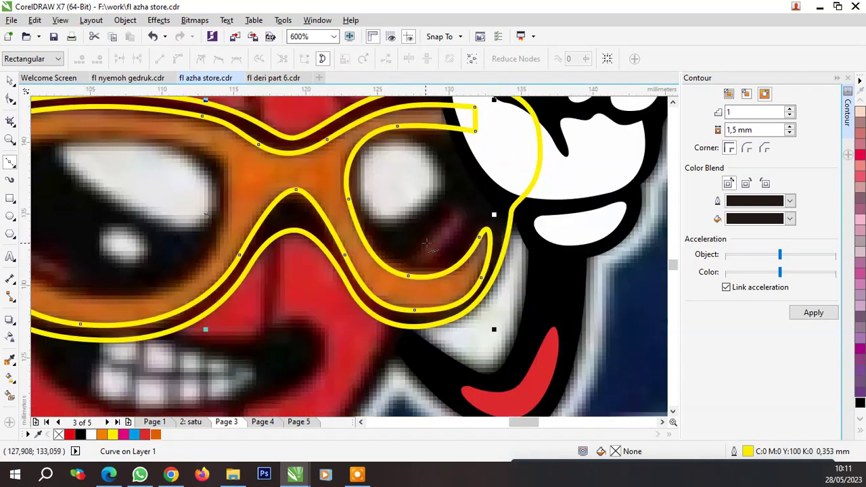
pyautogui.click(9, 101)
pyautogui.scroll(1, 340, 223)
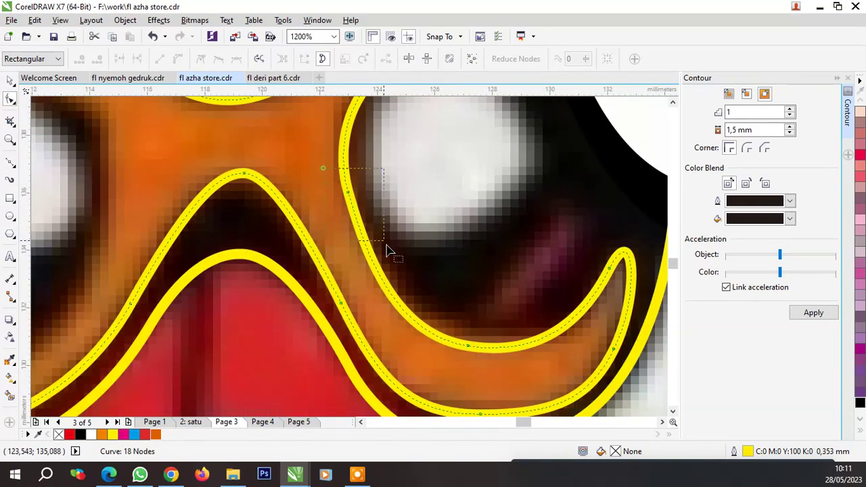
pyautogui.moveTo(388, 251); pyautogui.dragTo(386, 245)
pyautogui.press('Delete')
pyautogui.scroll(-2, 285, 246)
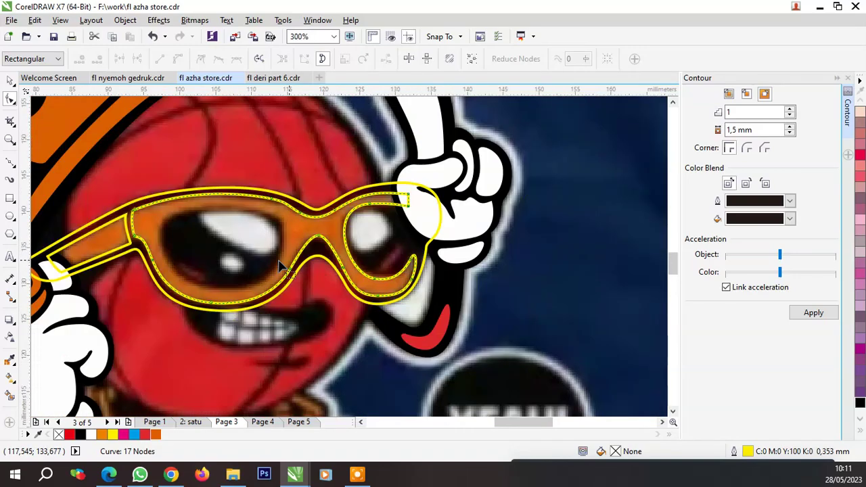
pyautogui.scroll(2, 280, 261)
# Nudge the bridge nodes and replace a lens node with a new one fitted to the lens edge
pyautogui.doubleClick(361, 203)
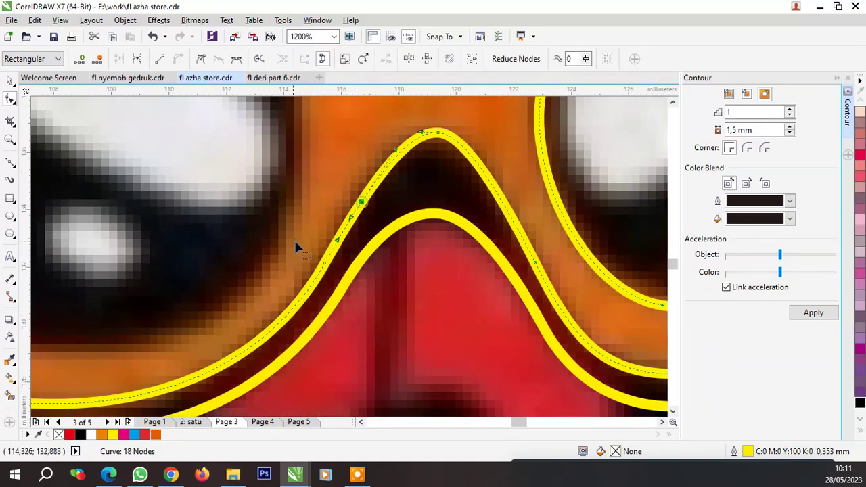
pyautogui.moveTo(361, 203); pyautogui.dragTo(366, 193)
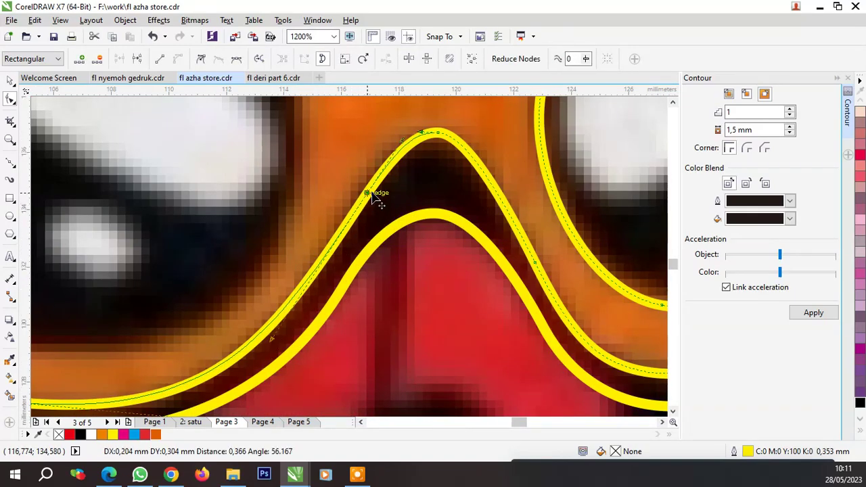
pyautogui.moveTo(536, 265); pyautogui.dragTo(529, 252)
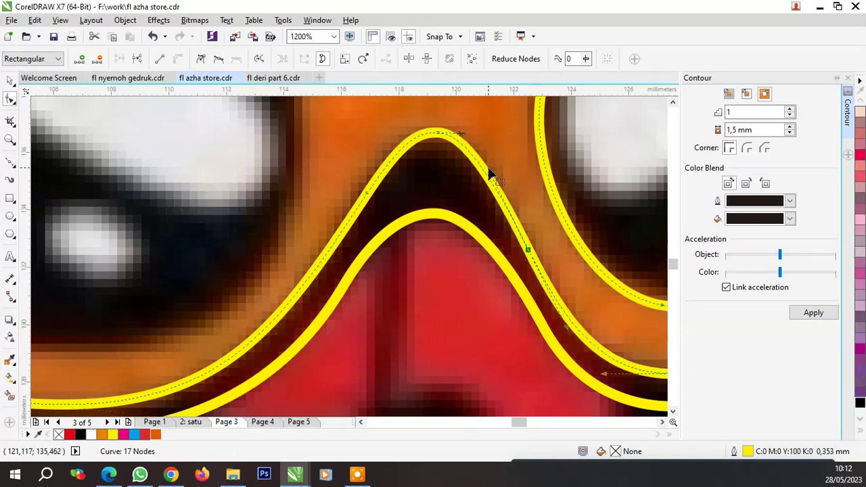
pyautogui.scroll(-3, 461, 200)
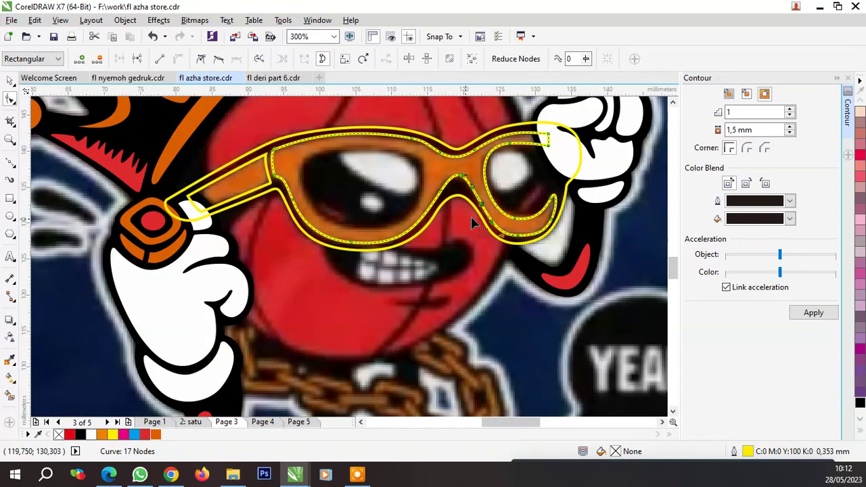
pyautogui.scroll(3, 521, 225)
pyautogui.press('Delete')
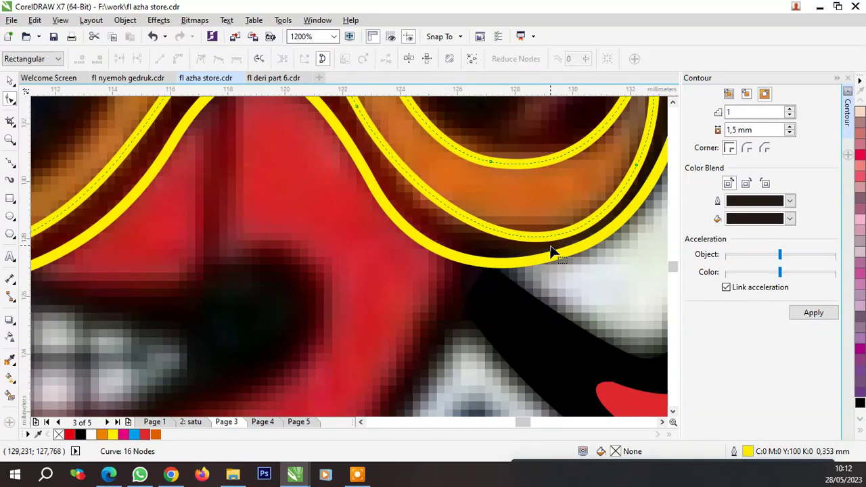
pyautogui.doubleClick(501, 237)
pyautogui.moveTo(501, 237); pyautogui.dragTo(488, 235)
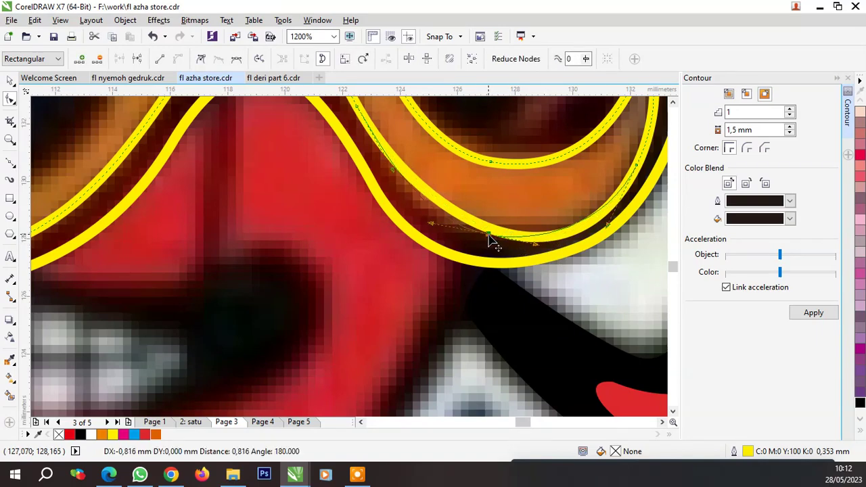
pyautogui.scroll(-3, 504, 247)
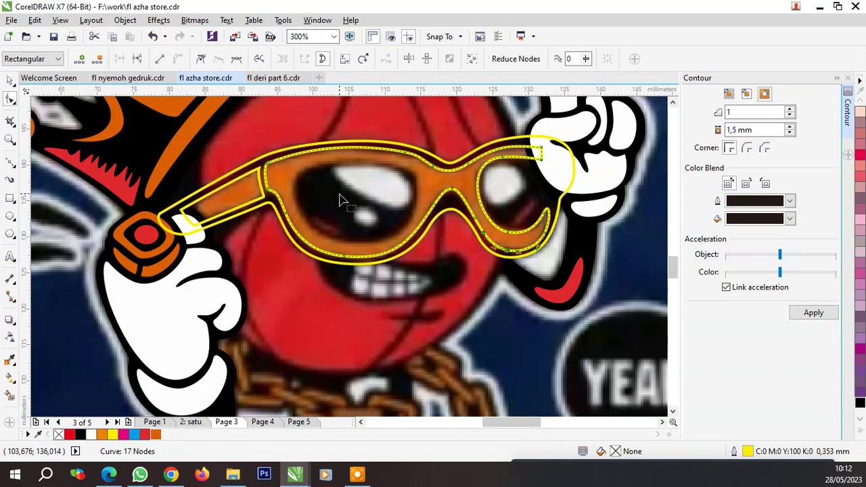
# Return to the Bezier tool and deselect the glasses outline
pyautogui.click(9, 164)
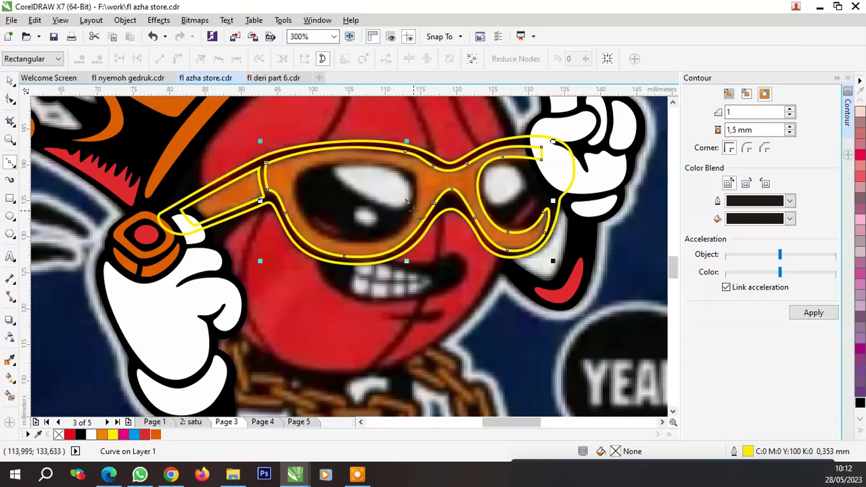
pyautogui.scroll(3, 411, 219)
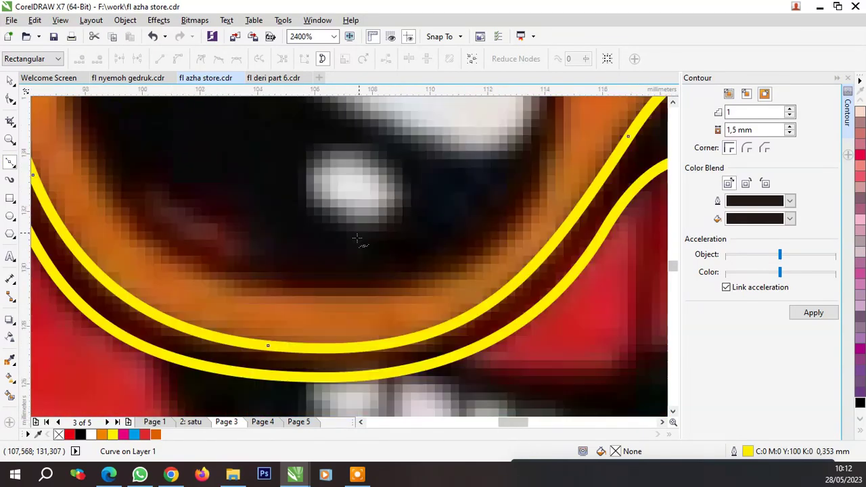
pyautogui.scroll(-2, 340, 260)
pyautogui.click(357, 272)
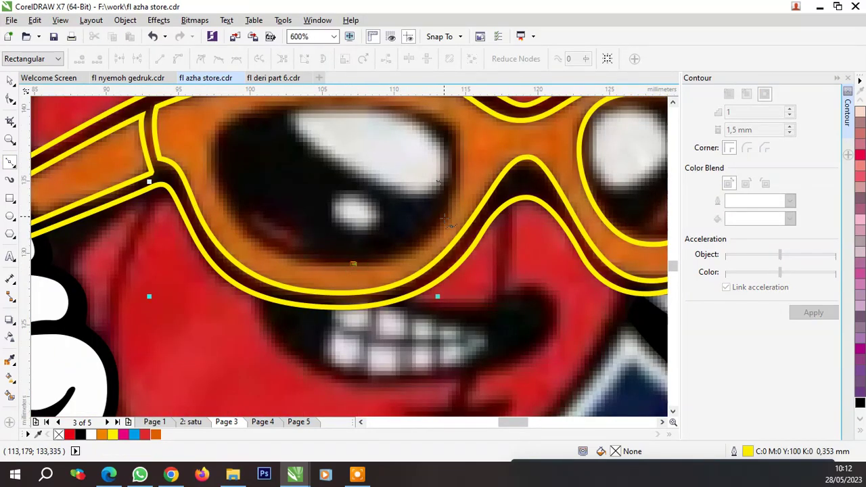
# Trace a closed Bezier outline around the inner edge of the left sunglasses lens
pyautogui.moveTo(450, 206); pyautogui.dragTo(448, 202)
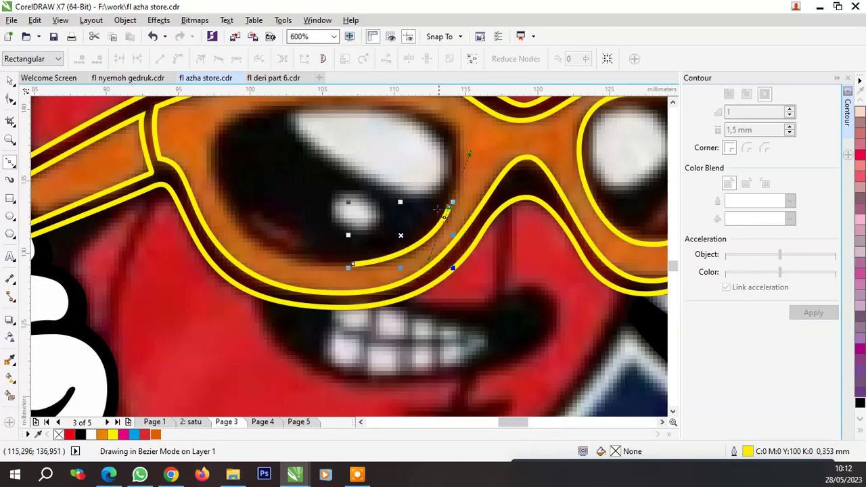
pyautogui.scroll(-1, 447, 197)
pyautogui.scroll(2, 438, 170)
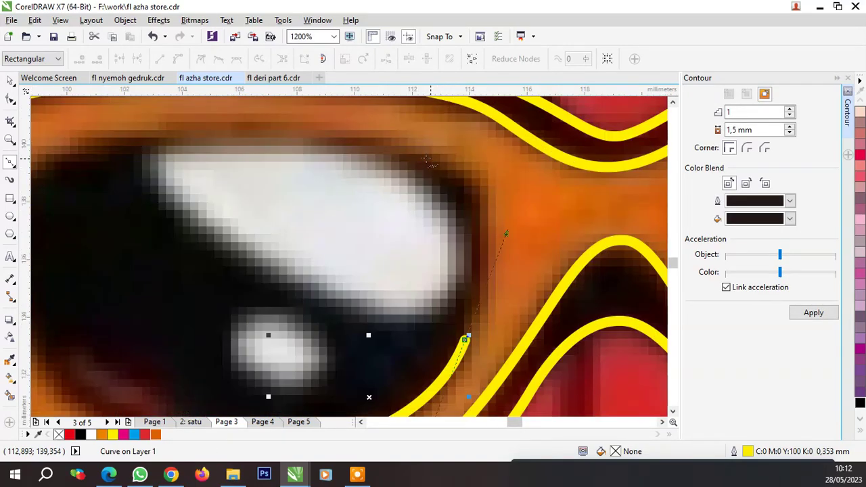
pyautogui.click(426, 145)
pyautogui.scroll(-3, 427, 169)
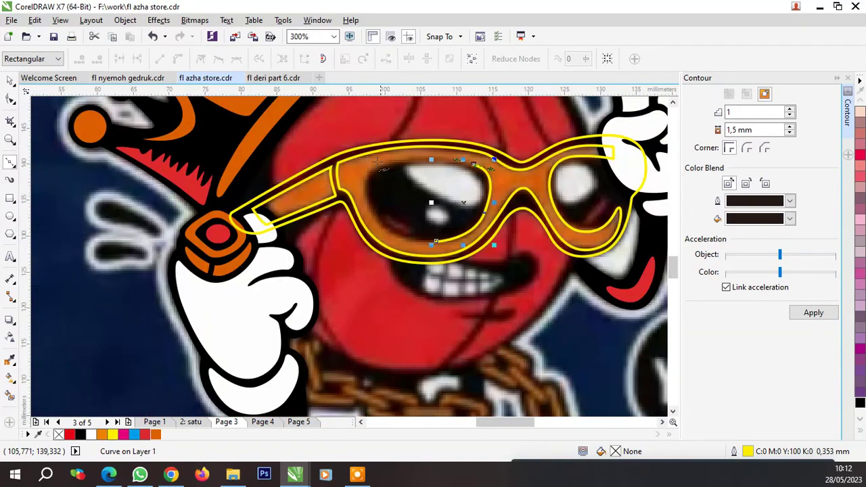
pyautogui.scroll(2, 362, 165)
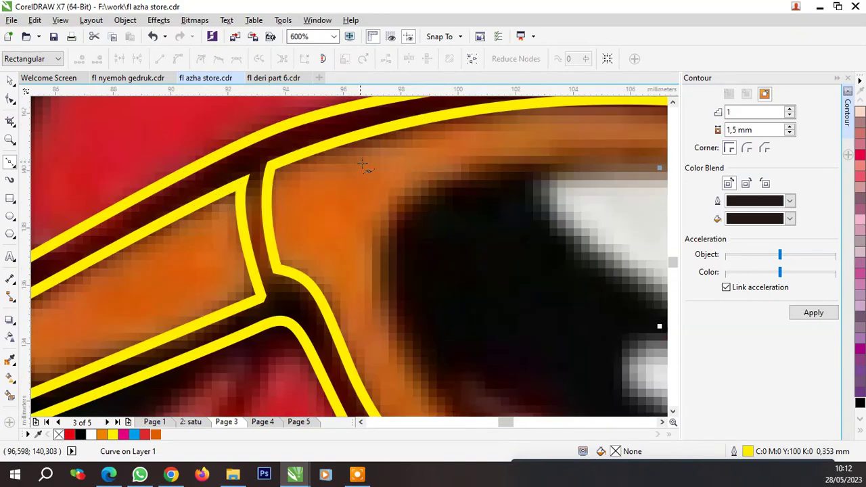
pyautogui.click(366, 199)
pyautogui.scroll(-3, 366, 199)
pyautogui.scroll(3, 408, 271)
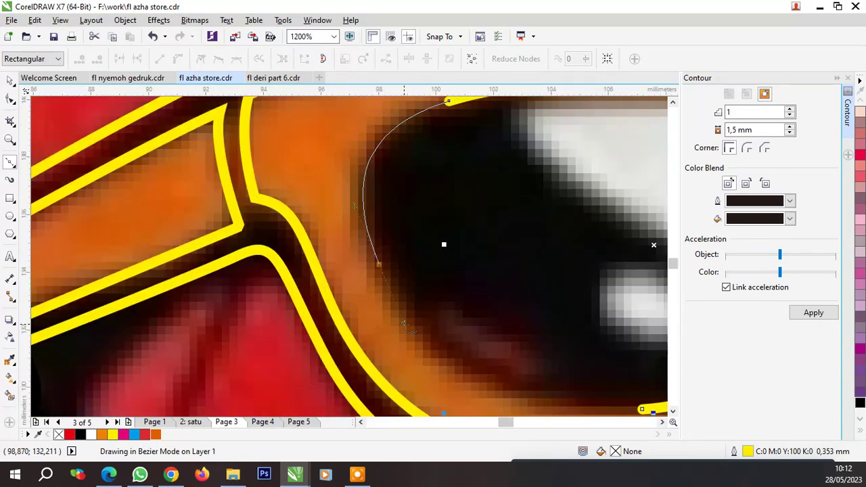
pyautogui.click(377, 268)
pyautogui.scroll(-2, 377, 268)
pyautogui.scroll(2, 531, 341)
pyautogui.moveTo(531, 341); pyautogui.dragTo(345, 340)
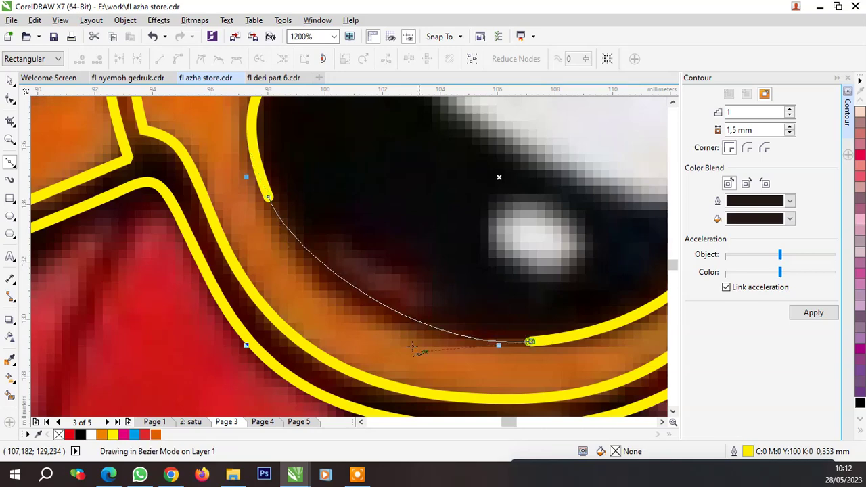
pyautogui.scroll(-1, 338, 325)
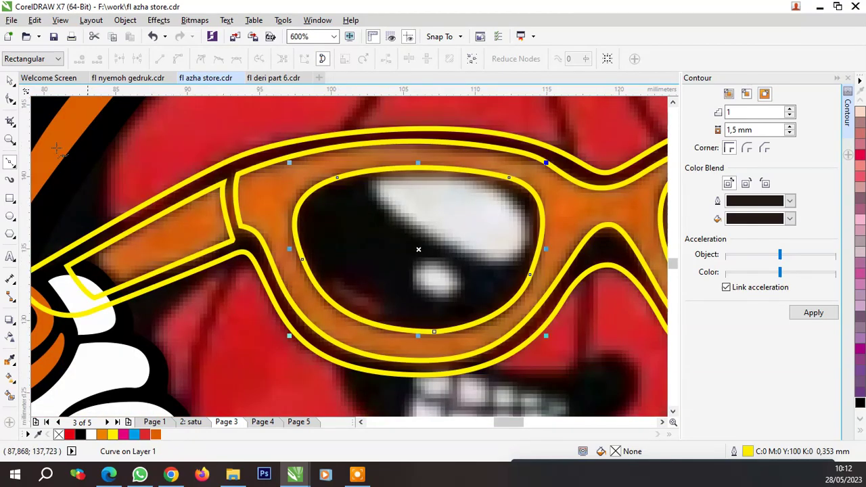
# Delete the bottom node so the lens outline has four nodes
pyautogui.click(11, 101)
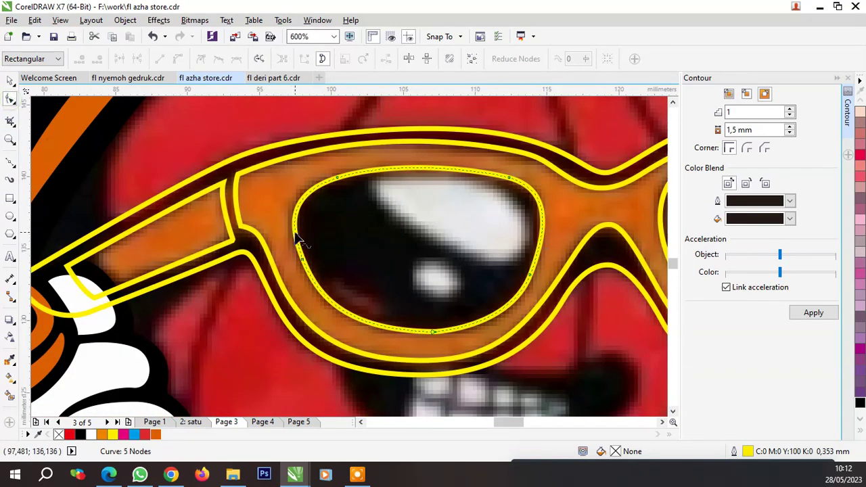
pyautogui.click(435, 331)
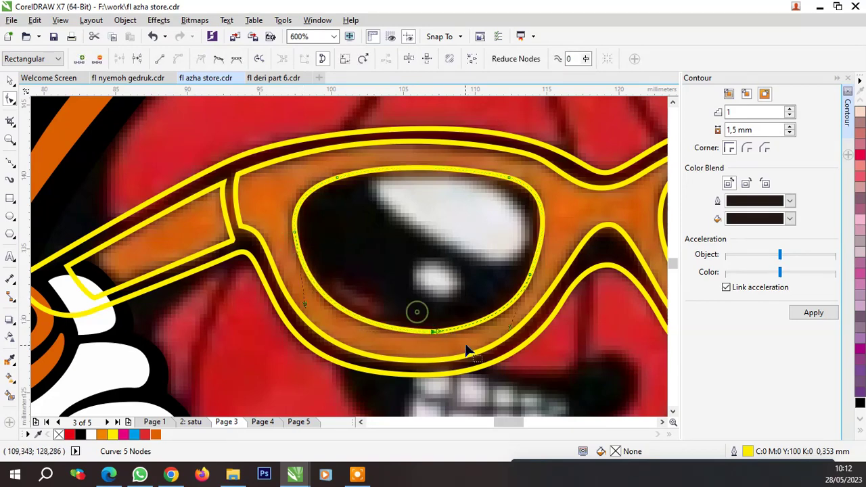
pyautogui.press('Delete')
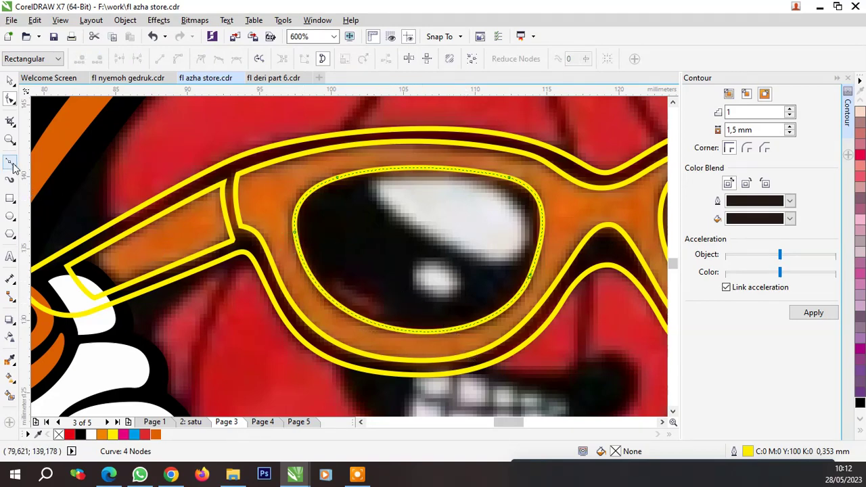
pyautogui.click(10, 162)
pyautogui.scroll(2, 390, 309)
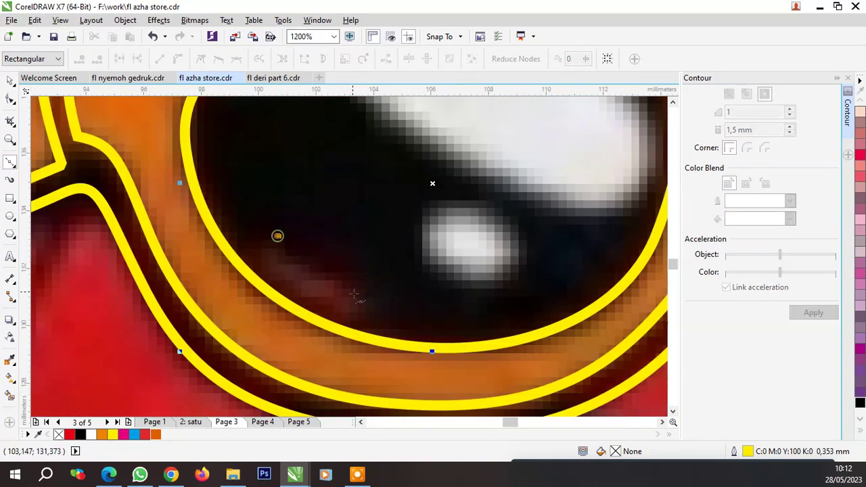
# Trace the small crescent inside the lens as a closed curve
pyautogui.click(276, 235)
pyautogui.click(356, 290)
pyautogui.click(348, 308)
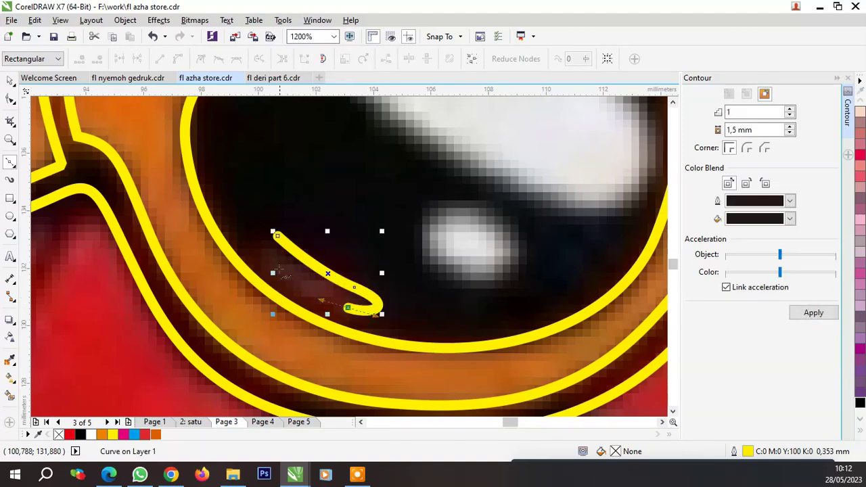
pyautogui.click(277, 267)
pyautogui.click(270, 232)
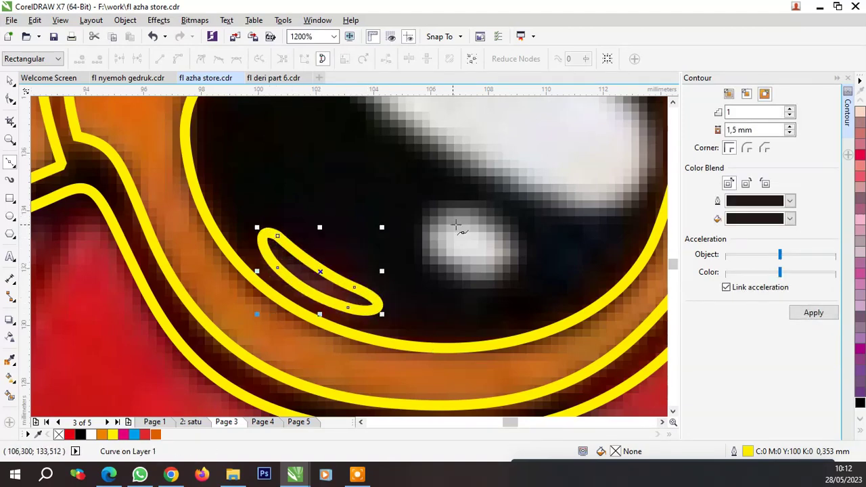
pyautogui.scroll(-2, 498, 215)
pyautogui.scroll(-2, 497, 215)
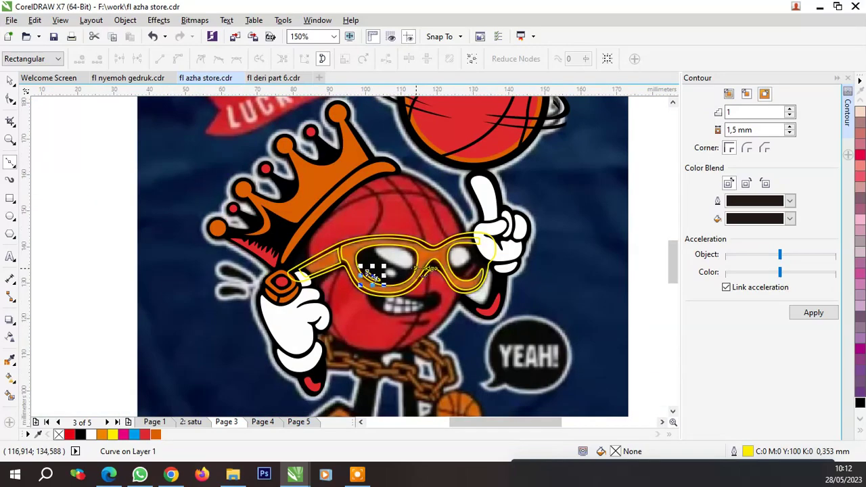
pyautogui.scroll(2, 332, 217)
pyautogui.scroll(1, 331, 217)
# Outline the large white lens highlight as a closed curved shape
pyautogui.click(180, 194)
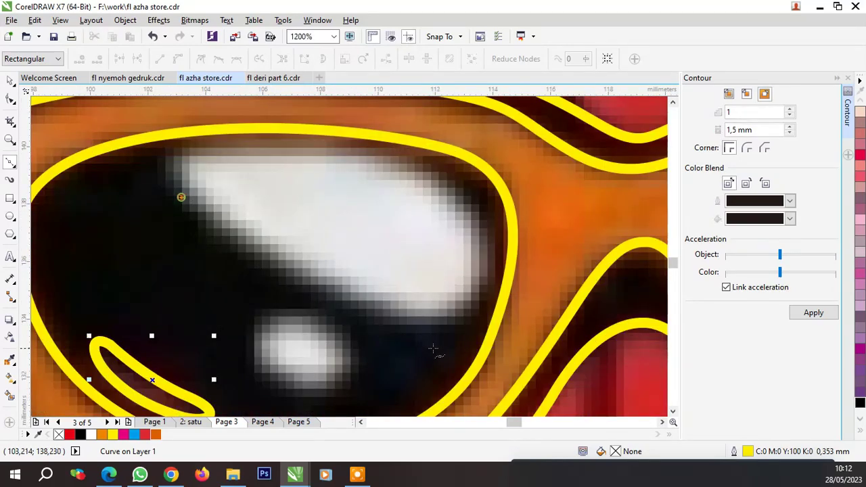
pyautogui.moveTo(403, 322); pyautogui.dragTo(478, 332)
pyautogui.click(483, 224)
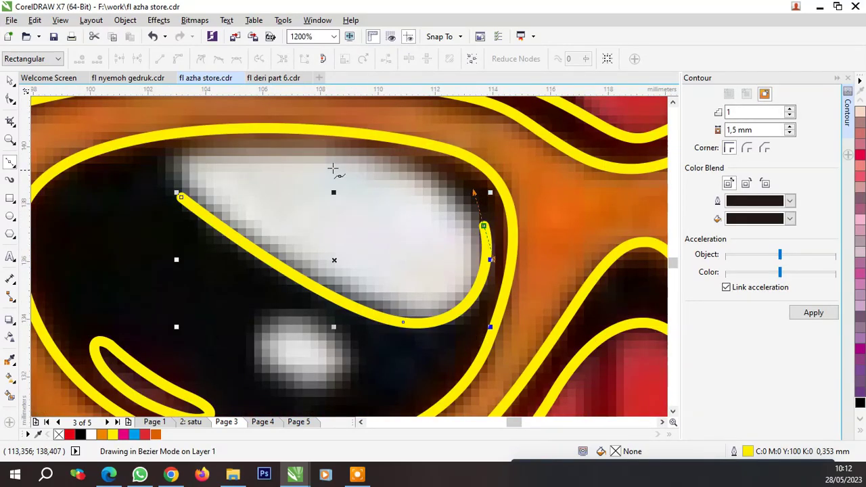
pyautogui.moveTo(306, 151); pyautogui.dragTo(174, 135)
pyautogui.click(180, 195)
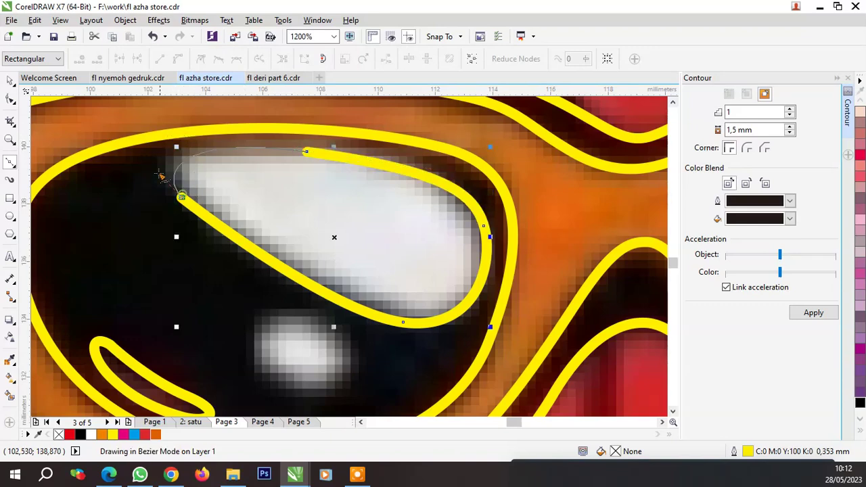
# Draw an ellipse around the small lower highlight and tilt it to match
pyautogui.click(9, 216)
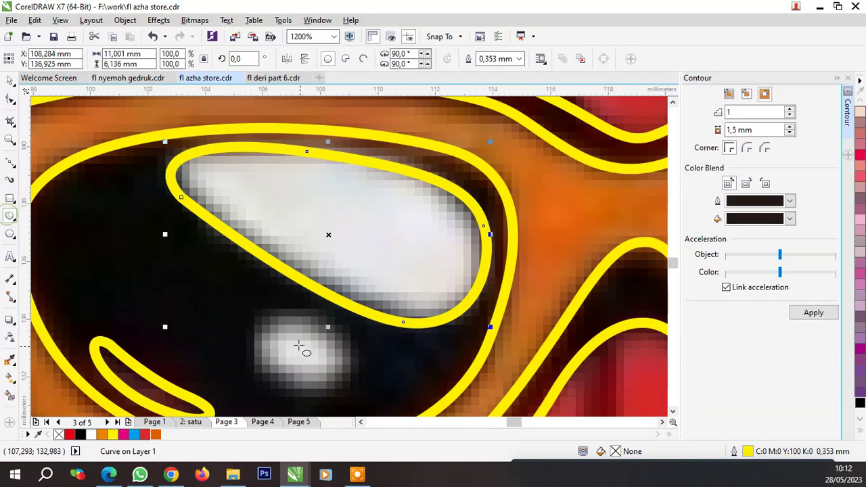
pyautogui.moveTo(250, 312); pyautogui.dragTo(363, 387)
pyautogui.scroll(1, 318, 359)
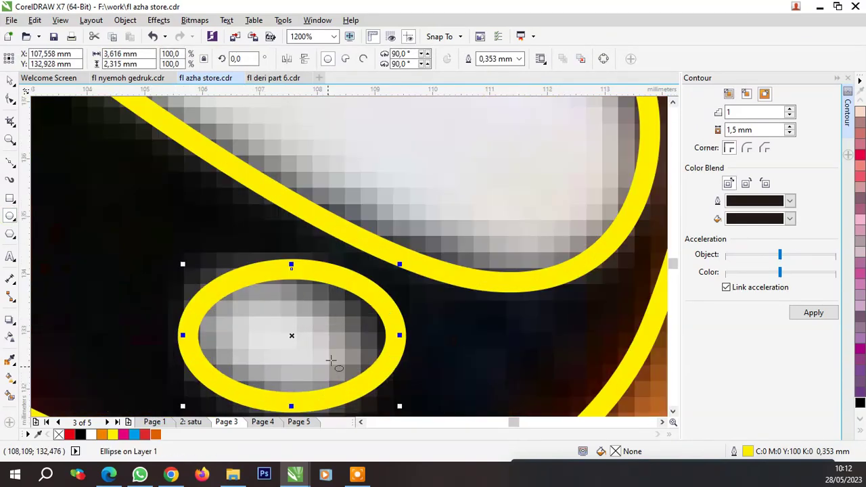
pyautogui.press('space')
pyautogui.click(390, 289)
pyautogui.moveTo(401, 265); pyautogui.dragTo(405, 331)
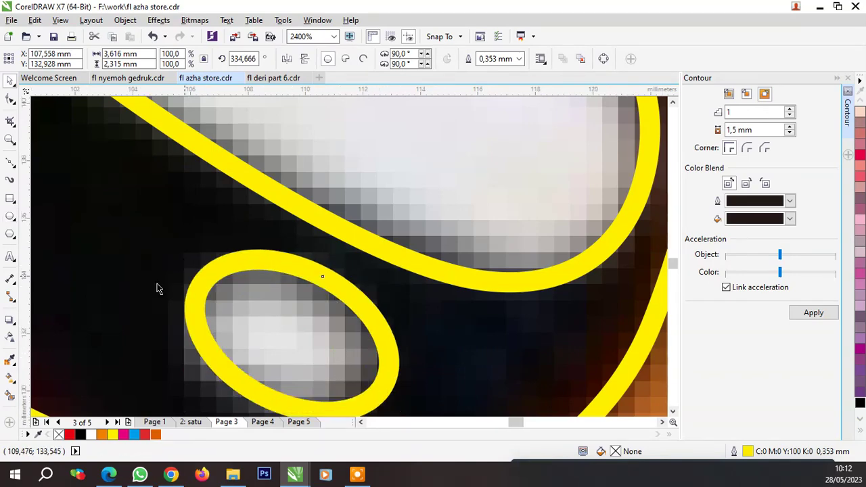
pyautogui.scroll(-3, 158, 286)
pyautogui.scroll(2, 301, 269)
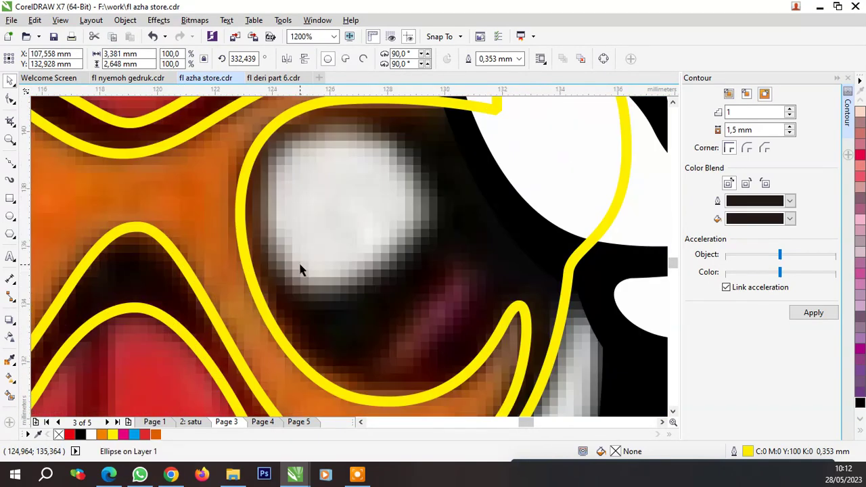
# Trace the right lens's crescent reflection as a closed curve, removing one node
pyautogui.click(11, 161)
pyautogui.click(373, 351)
pyautogui.moveTo(459, 252); pyautogui.dragTo(474, 213)
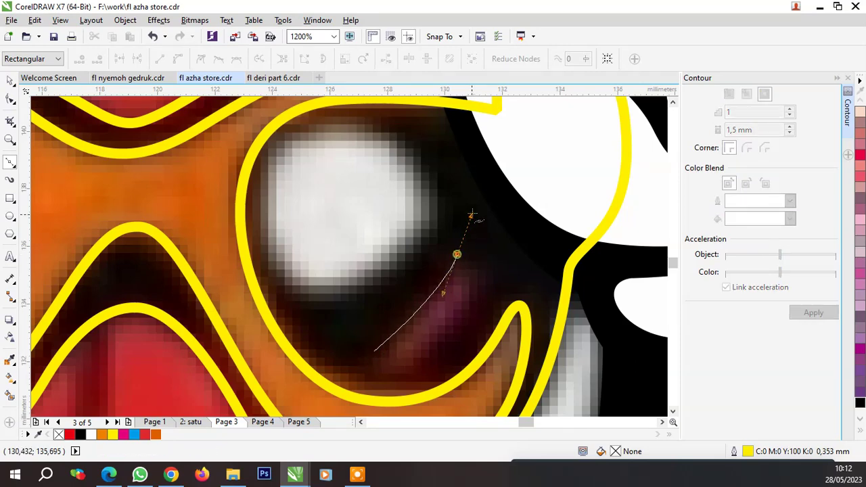
pyautogui.click(469, 327)
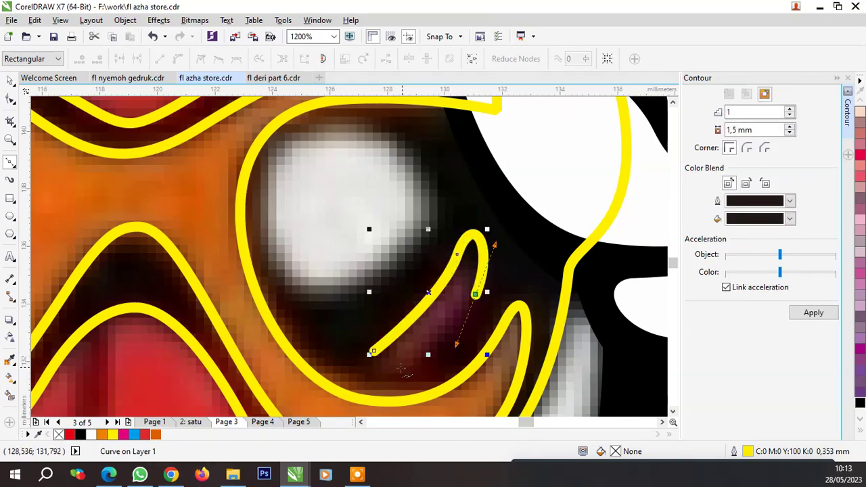
pyautogui.moveTo(400, 369); pyautogui.dragTo(430, 362)
pyautogui.click(373, 352)
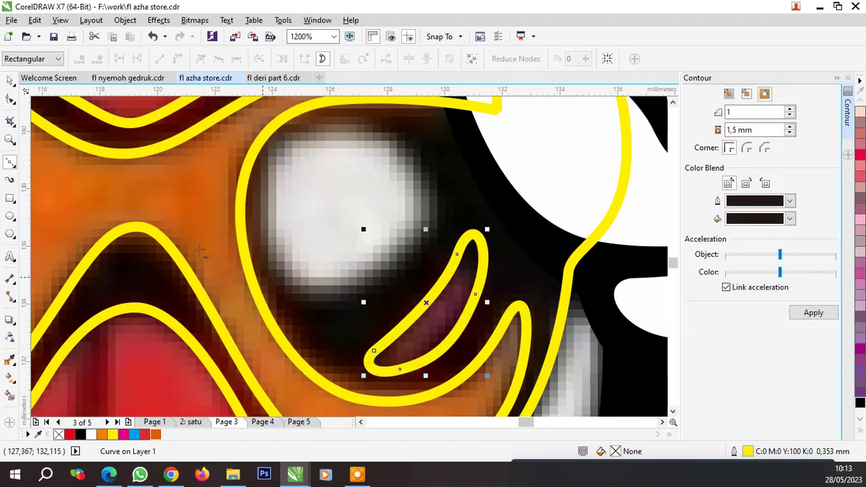
pyautogui.click(10, 99)
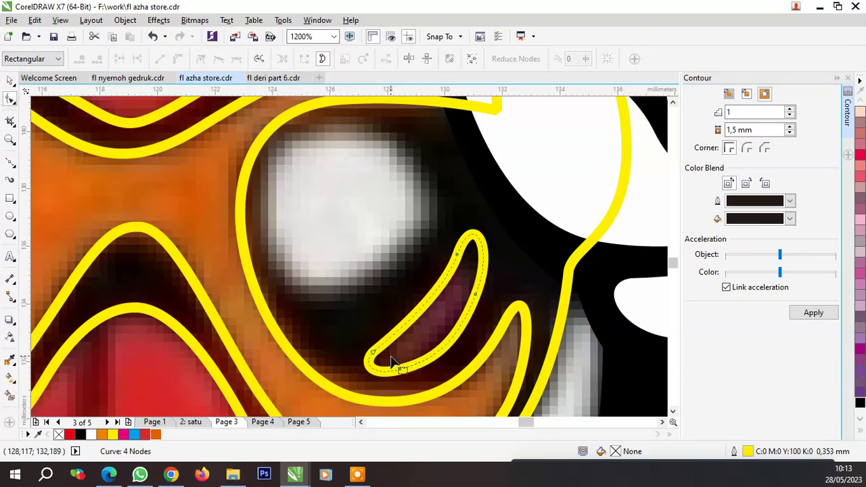
pyautogui.press('Delete')
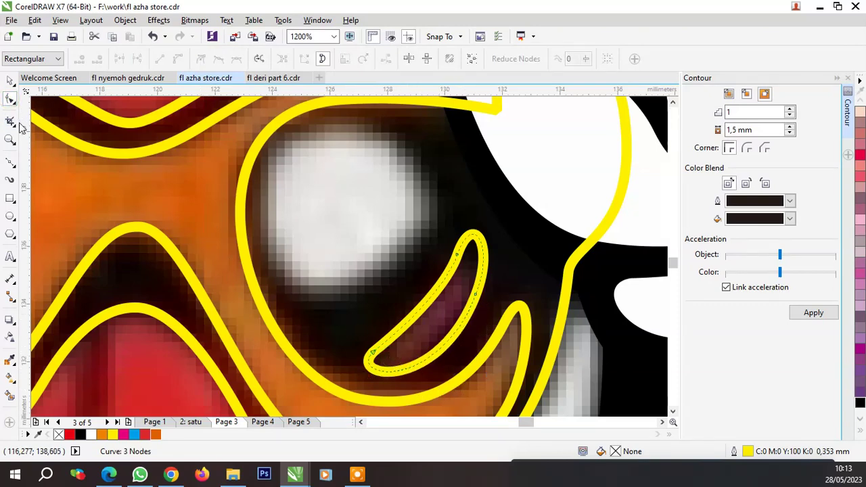
pyautogui.click(10, 162)
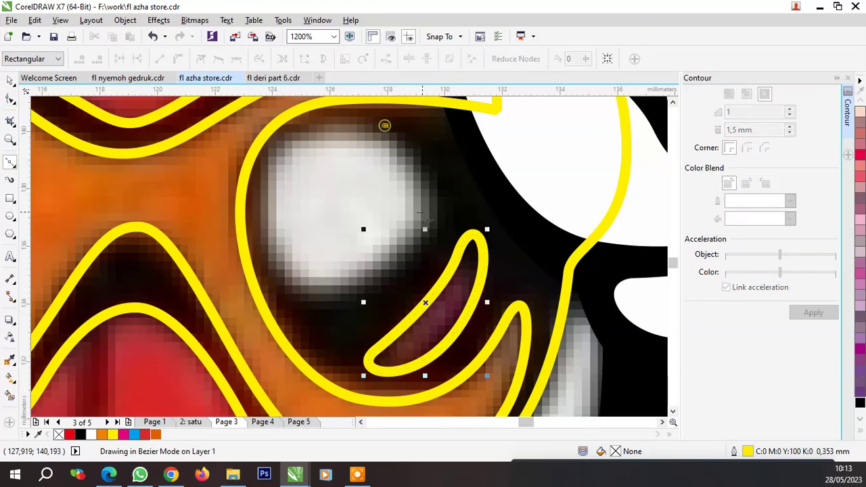
# Trace a rough closed curve around the round lens highlight
pyautogui.click(384, 126)
pyautogui.click(405, 250)
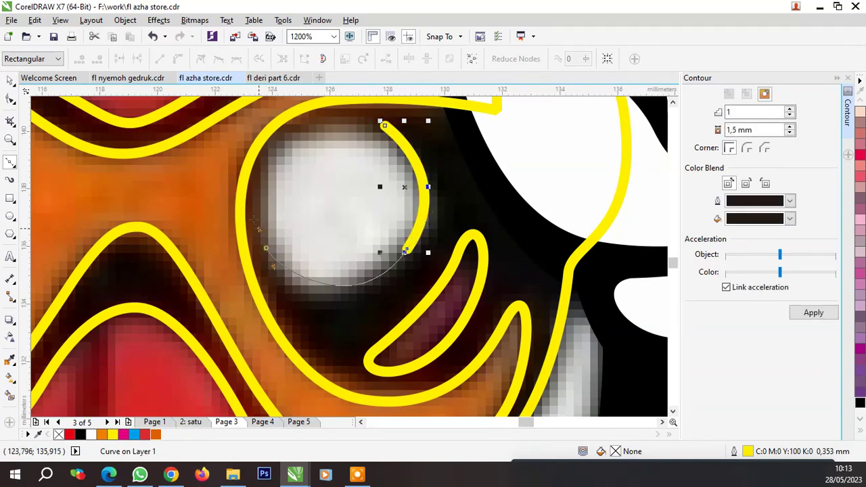
pyautogui.moveTo(259, 228); pyautogui.dragTo(260, 227)
pyautogui.scroll(1, 383, 121)
pyautogui.moveTo(383, 157); pyautogui.dragTo(304, 124)
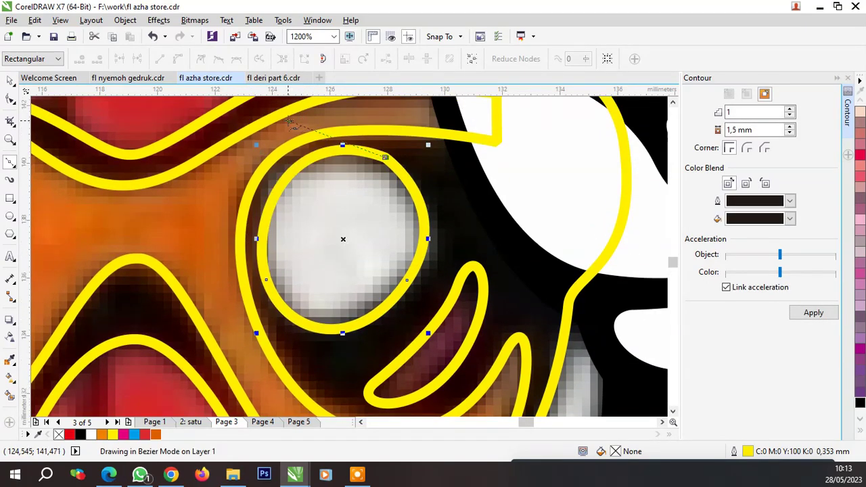
# Adjust the round highlight's nodes and reshape its top to fit the highlight
pyautogui.click(10, 100)
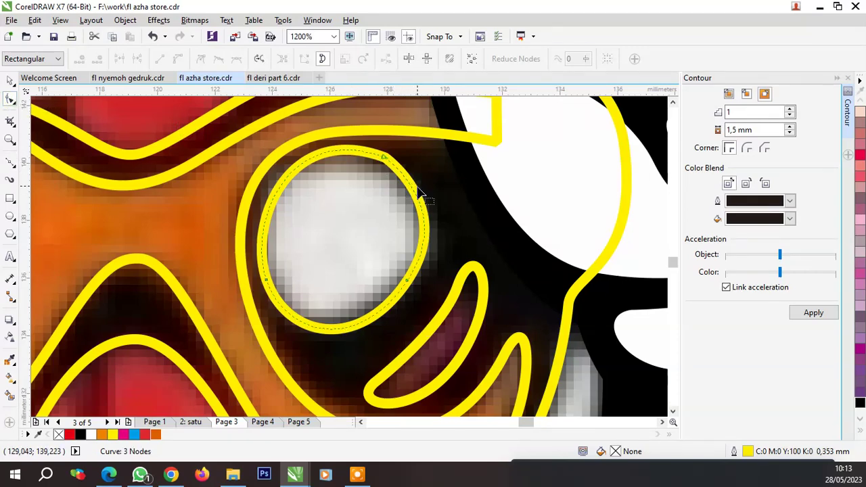
pyautogui.doubleClick(411, 187)
pyautogui.click(384, 157)
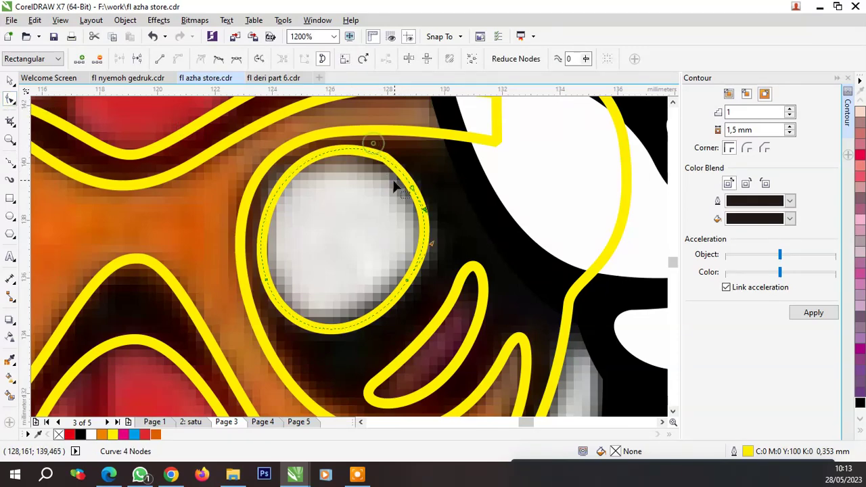
pyautogui.press('Delete')
pyautogui.click(421, 199)
pyautogui.scroll(-1, 357, 126)
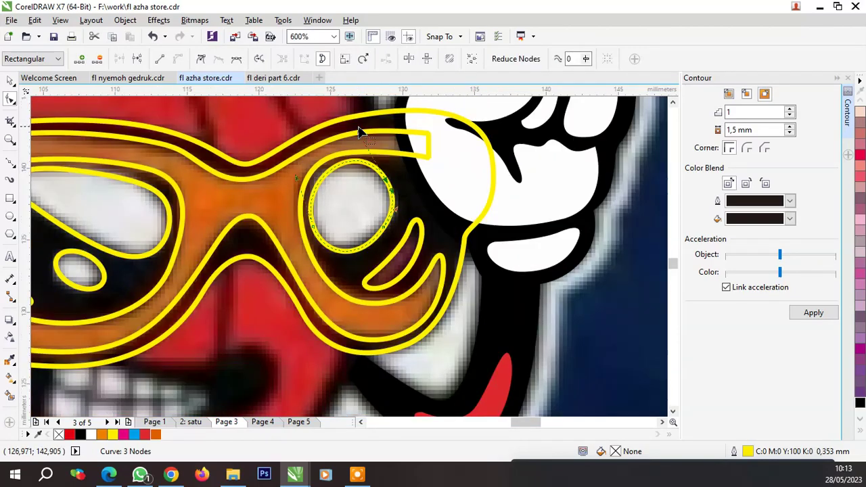
pyautogui.scroll(1, 361, 129)
pyautogui.moveTo(362, 140); pyautogui.dragTo(351, 159)
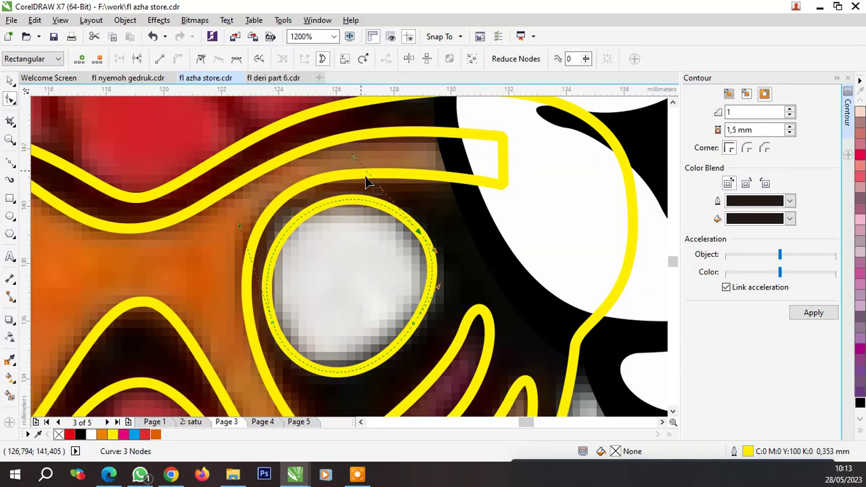
pyautogui.scroll(-1, 368, 186)
pyautogui.press('space')
pyautogui.scroll(-1, 366, 216)
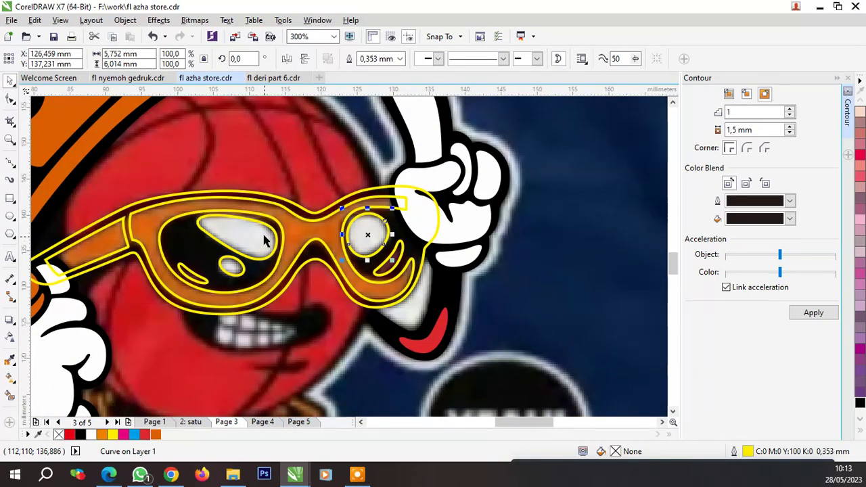
# Fill the lens highlights white and the two small highlights red
pyautogui.keyDown('shift'); pyautogui.click(264, 240); pyautogui.keyUp('shift')
pyautogui.keyDown('shift'); pyautogui.click(231, 268); pyautogui.keyUp('shift')
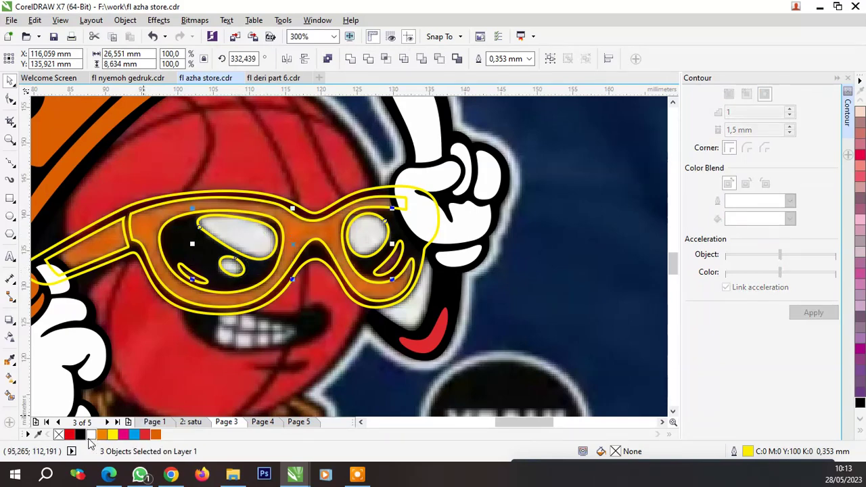
pyautogui.click(90, 436)
pyautogui.click(202, 285)
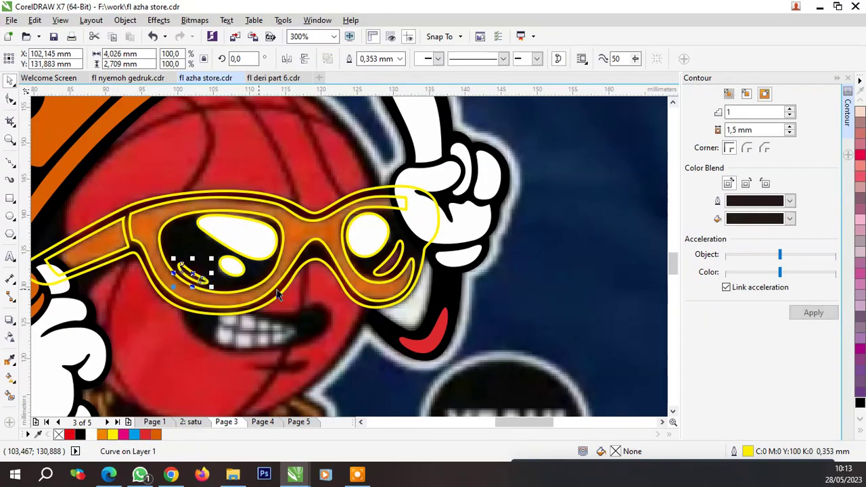
pyautogui.keyDown('shift'); pyautogui.click(384, 272); pyautogui.keyUp('shift')
pyautogui.click(147, 435)
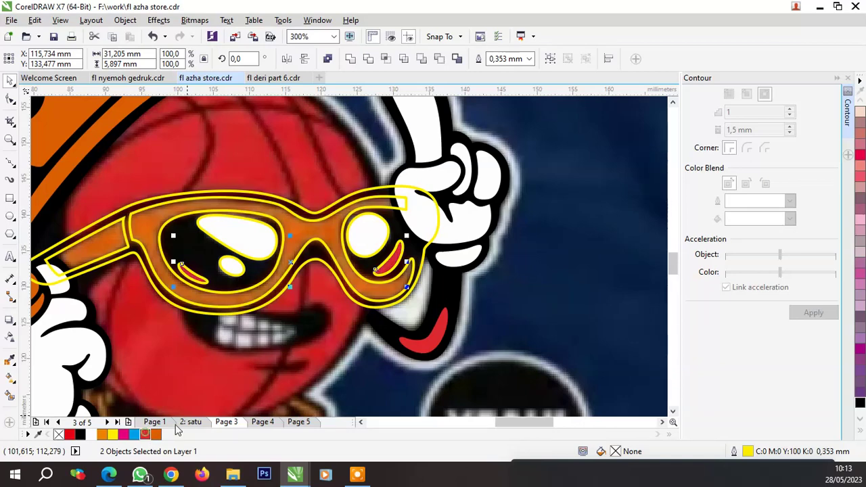
# Fill the glasses frame and arm orange and the left lens black
pyautogui.click(330, 240)
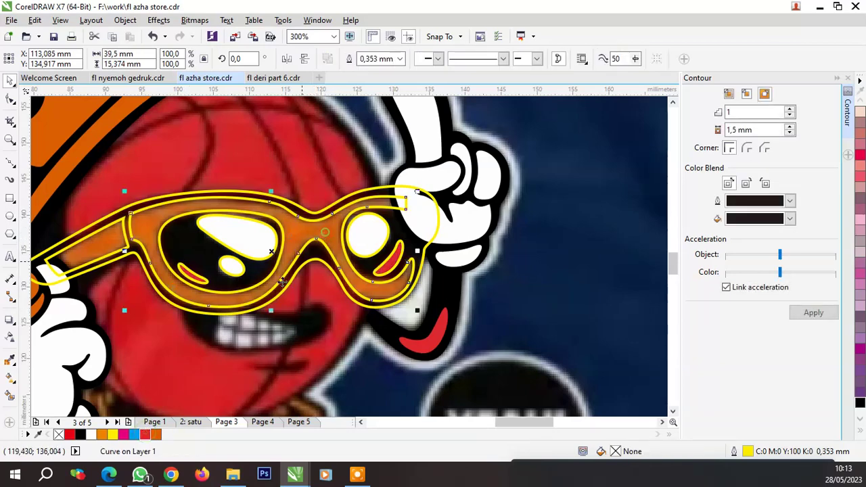
pyautogui.click(156, 435)
pyautogui.click(111, 247)
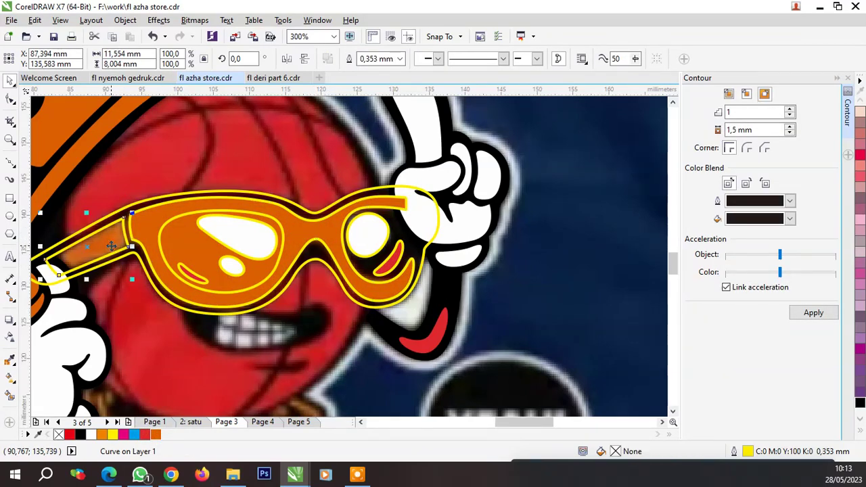
pyautogui.click(155, 436)
pyautogui.click(187, 233)
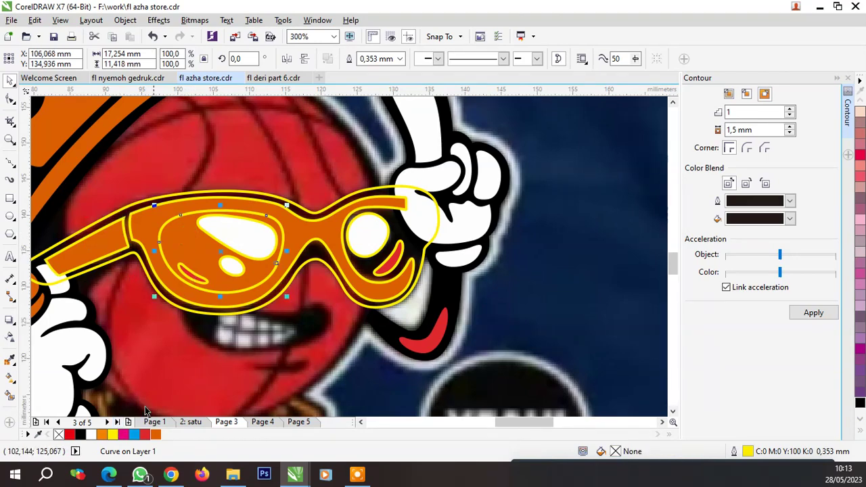
pyautogui.click(79, 435)
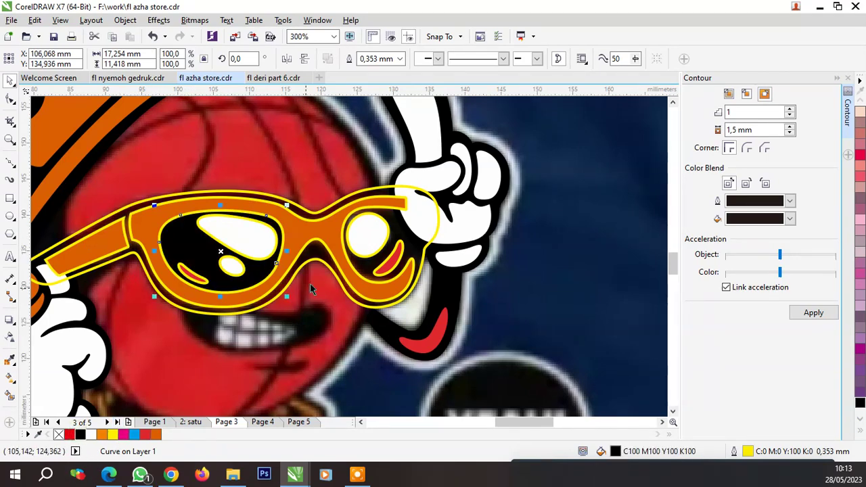
# Group all nine sunglasses pieces with Ctrl+G
pyautogui.scroll(-2, 379, 264)
pyautogui.moveTo(582, 346)
pyautogui.mouseDown()
pyautogui.moveTo(177, 256)
pyautogui.moveTo(125, 216)
pyautogui.mouseUp()
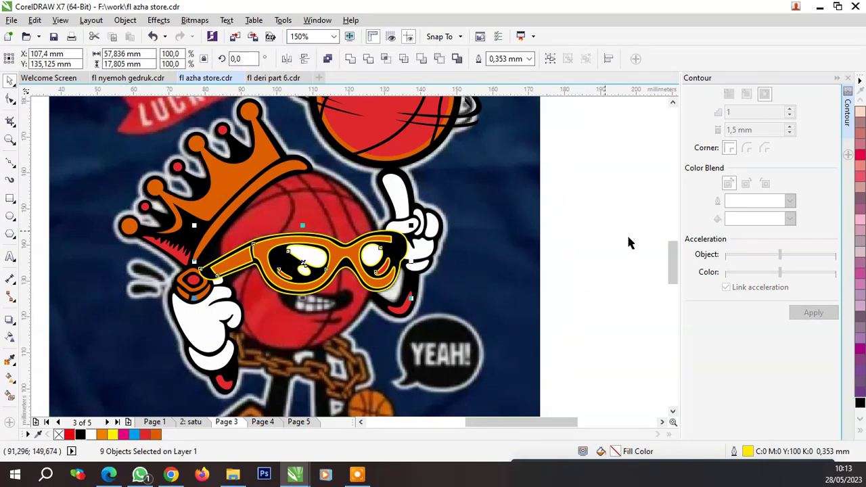
pyautogui.hotkey('ctrl', 'g')
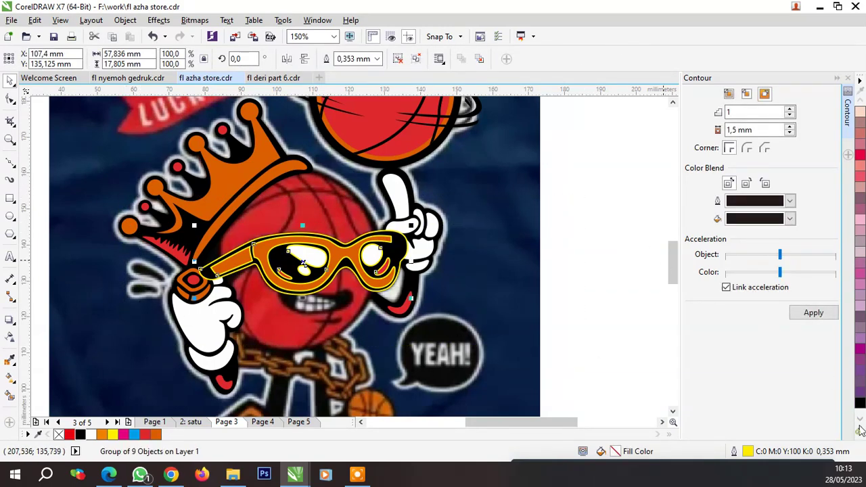
pyautogui.click(576, 271)
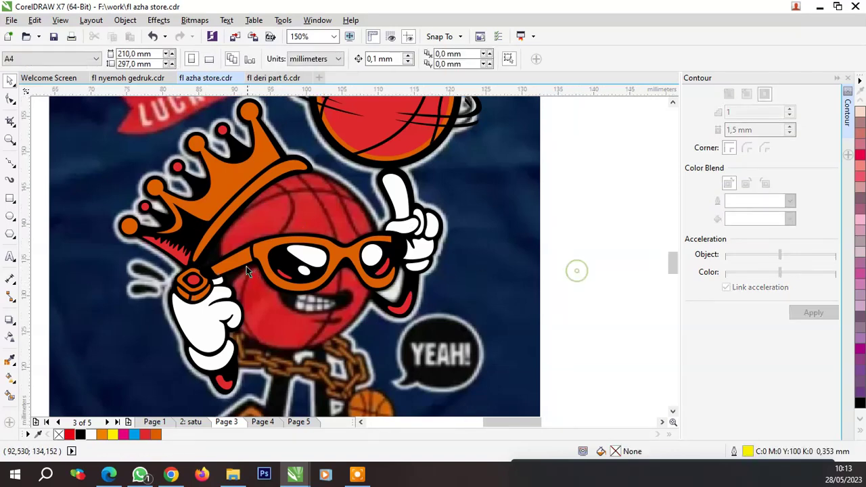
# Place the sunglasses group behind the chosen traced object using Order > Behind
pyautogui.scroll(3, 246, 265)
pyautogui.click(298, 227)
pyautogui.rightClick(275, 215)
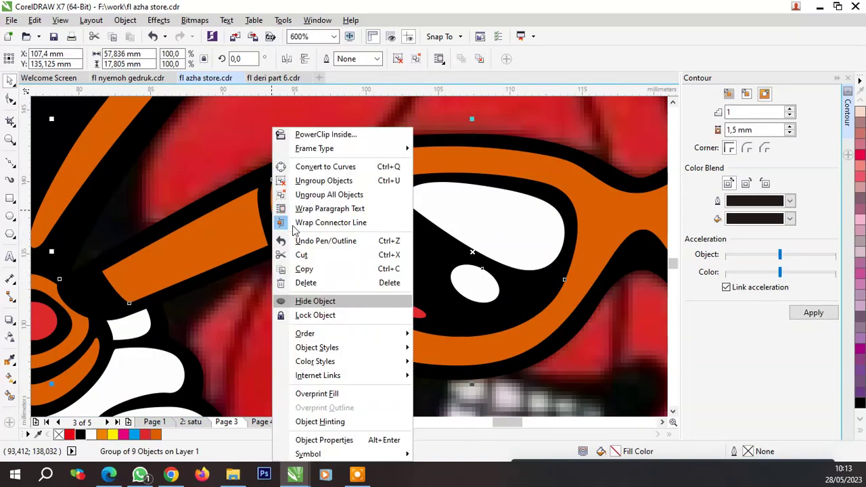
pyautogui.moveTo(305, 334)
pyautogui.click(465, 437)
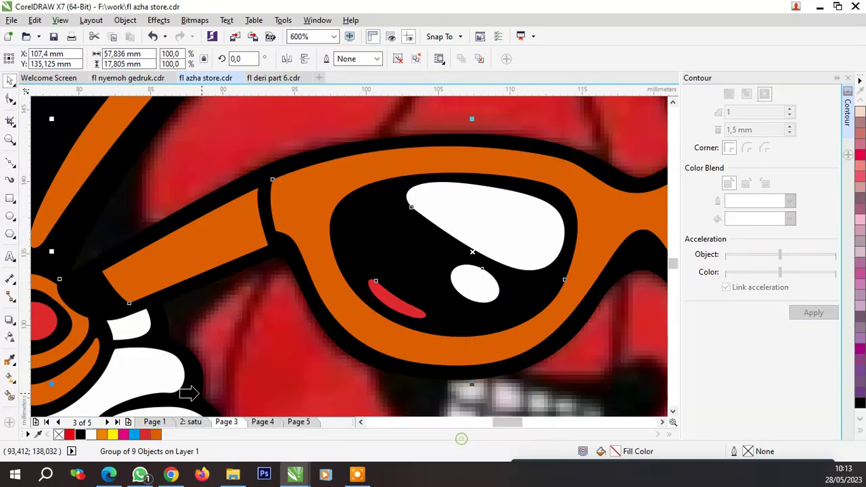
pyautogui.click(188, 392)
pyautogui.scroll(-3, 265, 325)
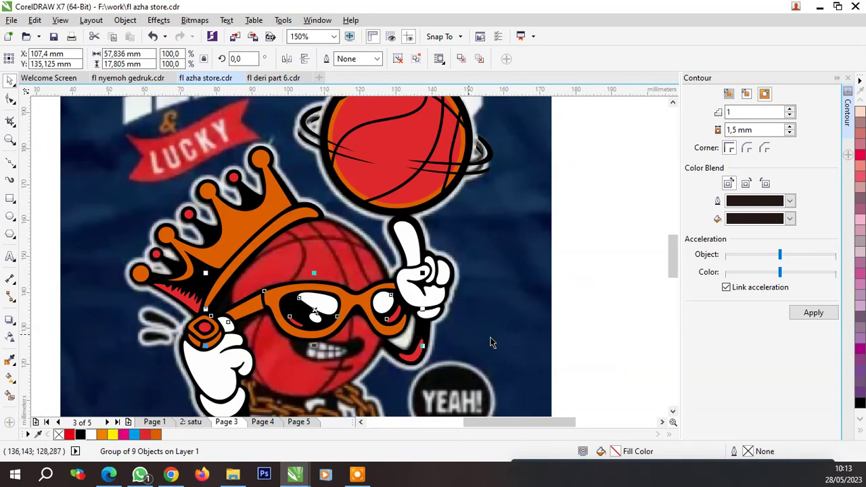
pyautogui.press('Escape')
pyautogui.scroll(2, 279, 313)
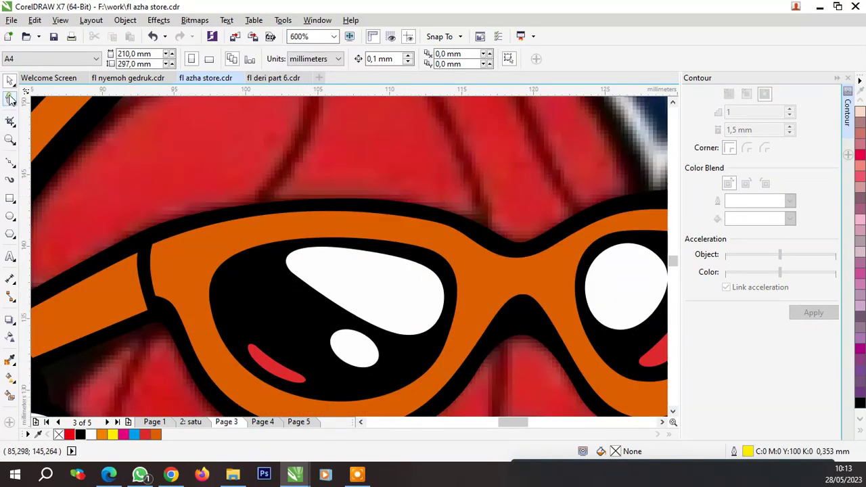
# Drag the orange arm's corner node upward so it joins the frame cleanly
pyautogui.click(10, 100)
pyautogui.scroll(1, 156, 284)
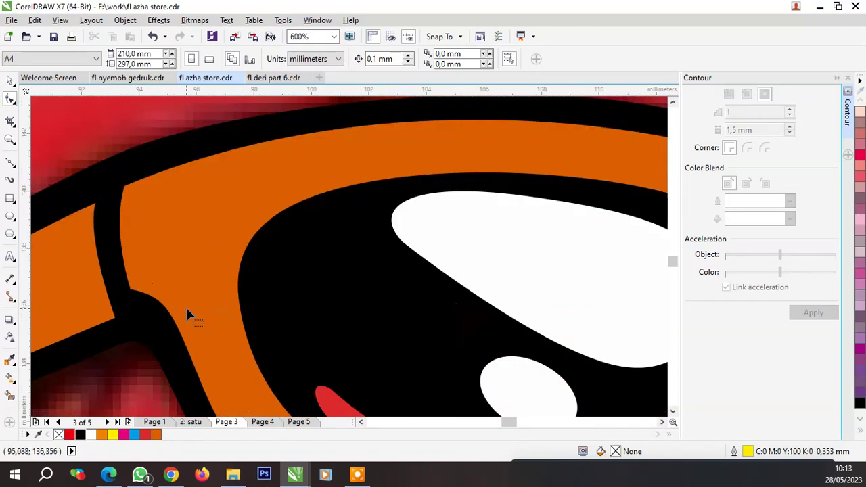
pyautogui.scroll(-1, 140, 319)
pyautogui.scroll(2, 149, 314)
pyautogui.click(210, 332)
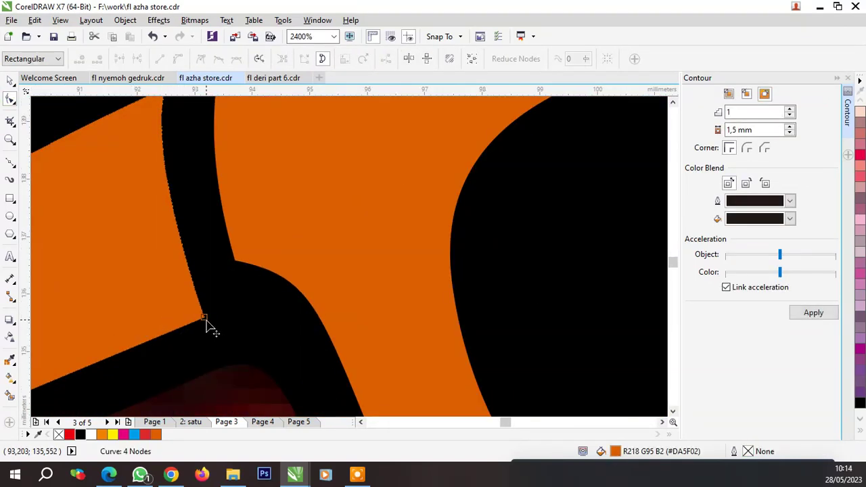
pyautogui.moveTo(206, 318); pyautogui.dragTo(203, 290)
pyautogui.scroll(-2, 229, 277)
pyautogui.scroll(-3, 229, 276)
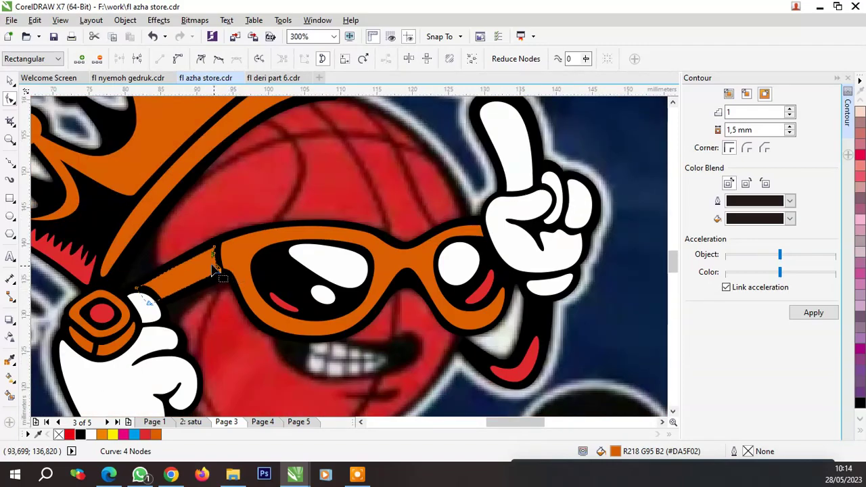
pyautogui.scroll(2, 213, 267)
# Exit node editing and review the finished glasses on the mascot
pyautogui.press('space')
pyautogui.scroll(-2, 223, 257)
pyautogui.scroll(-2, 321, 284)
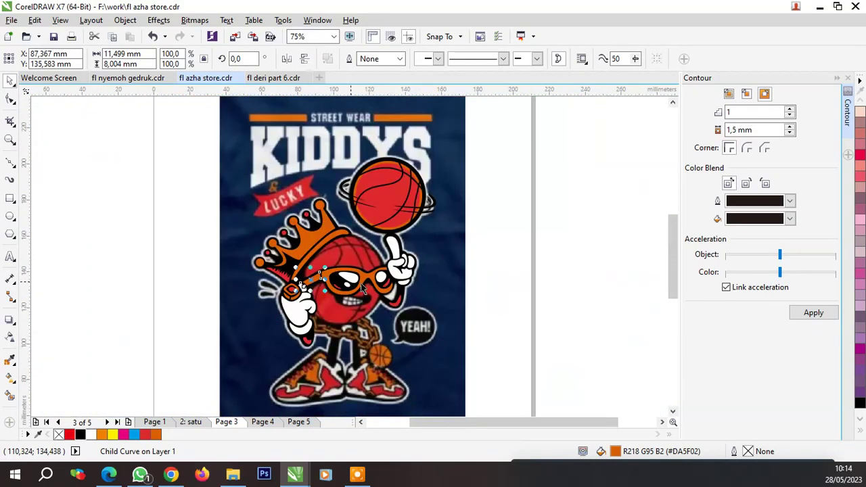
pyautogui.click(466, 286)
pyautogui.scroll(2, 383, 268)
pyautogui.press('Escape')
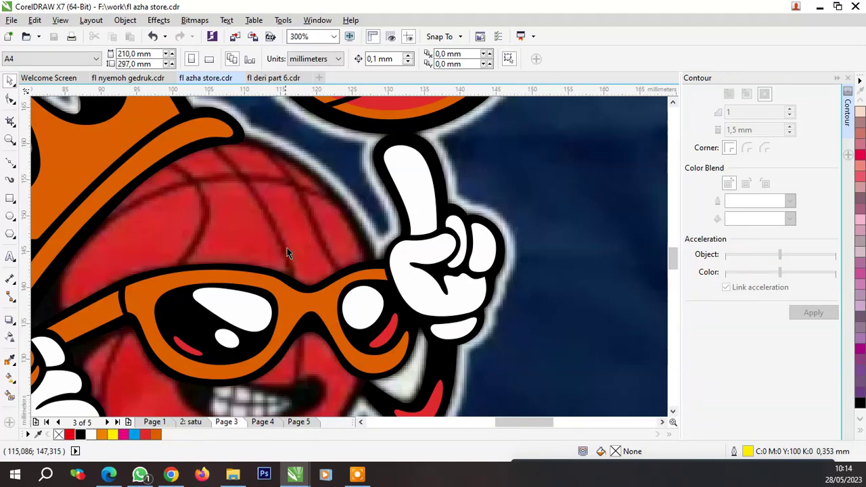
pyautogui.scroll(-2, 523, 260)
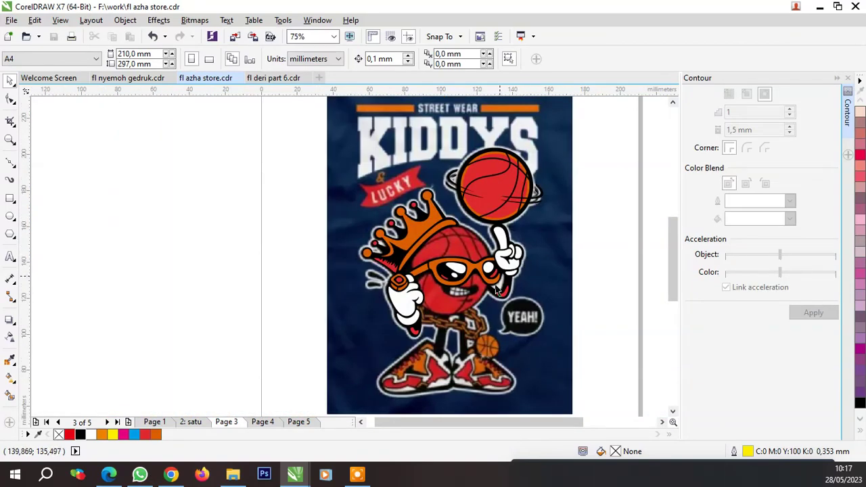
# Group the traced crown and glasses together
pyautogui.scroll(1, 496, 290)
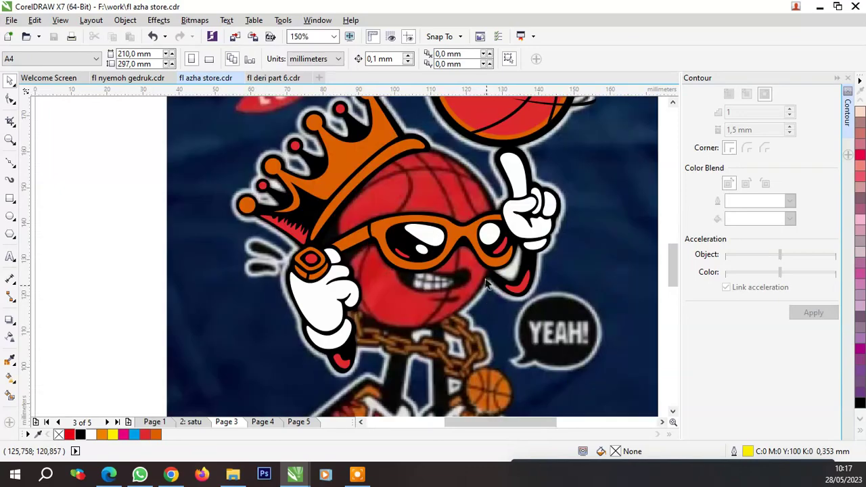
pyautogui.click(436, 249)
pyautogui.keyDown('shift'); pyautogui.click(438, 187); pyautogui.keyUp('shift')
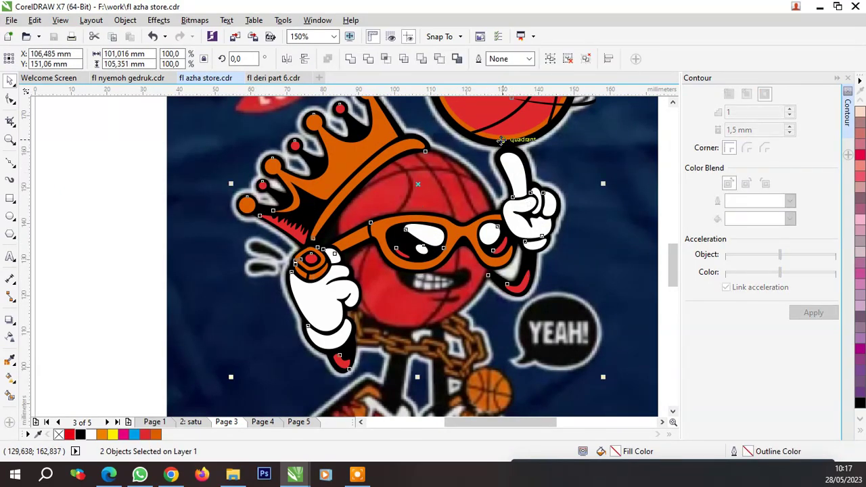
pyautogui.moveTo(516, 187); pyautogui.dragTo(101, 196)
pyautogui.hotkey('ctrl', 'z')
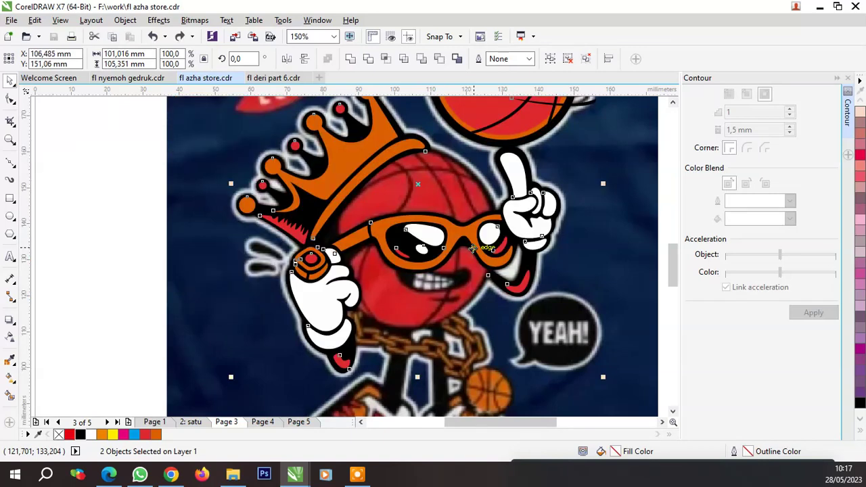
pyautogui.hotkey('ctrl', 'g')
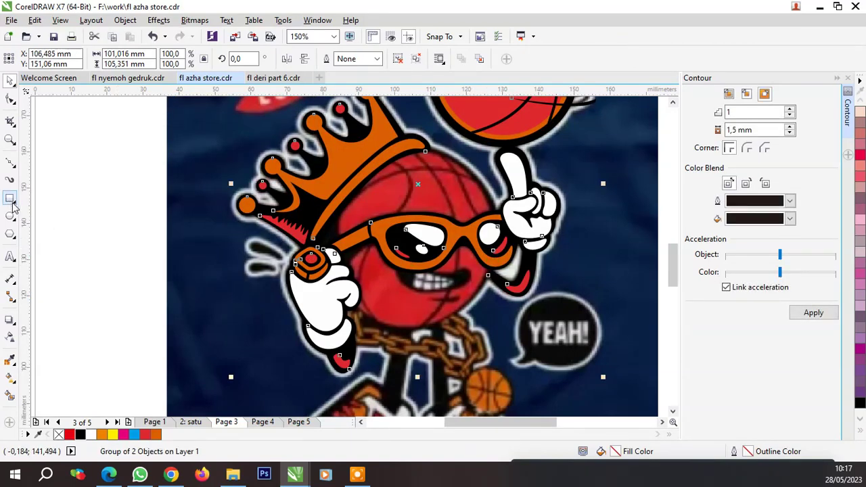
# Draw an ellipse around the mascot's red ball head
pyautogui.click(10, 216)
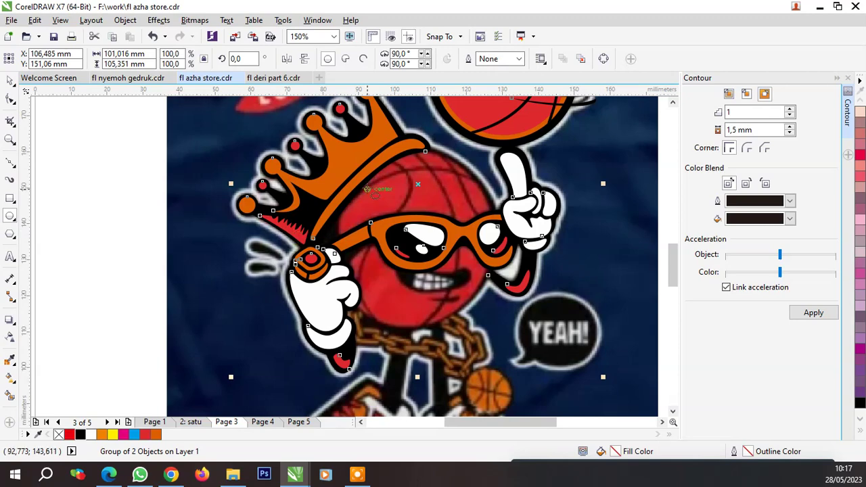
pyautogui.moveTo(327, 147); pyautogui.dragTo(496, 333)
pyautogui.press('space')
pyautogui.scroll(5, 459, 199)
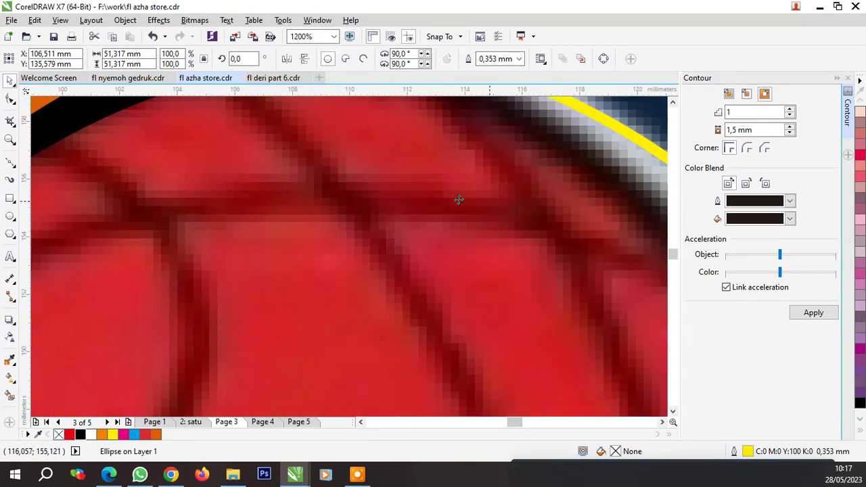
pyautogui.scroll(-3, 459, 200)
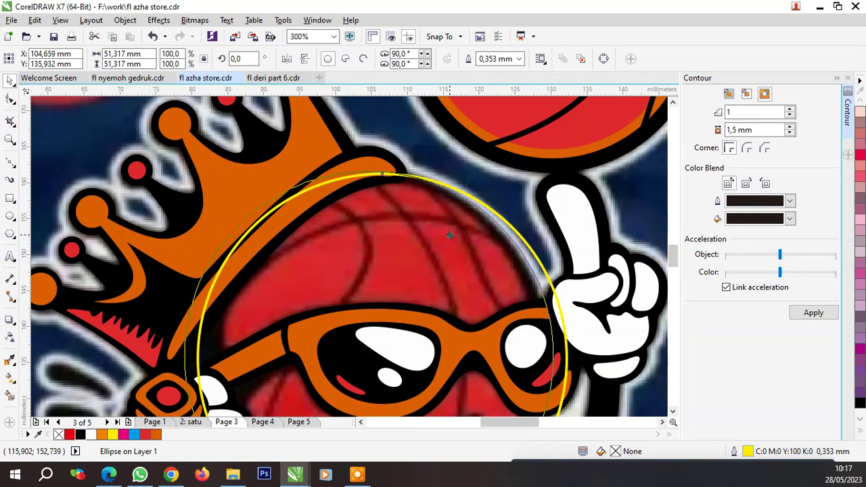
pyautogui.scroll(-2, 442, 203)
pyautogui.scroll(-2, 441, 203)
pyautogui.scroll(2, 422, 287)
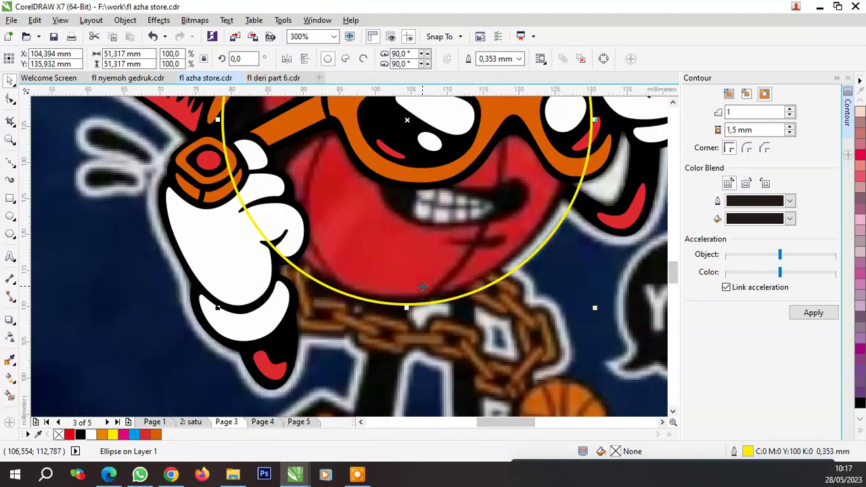
# Skew and resize the ellipse to about 49.5 × 51.3 mm, then convert it to curves
pyautogui.click(308, 291)
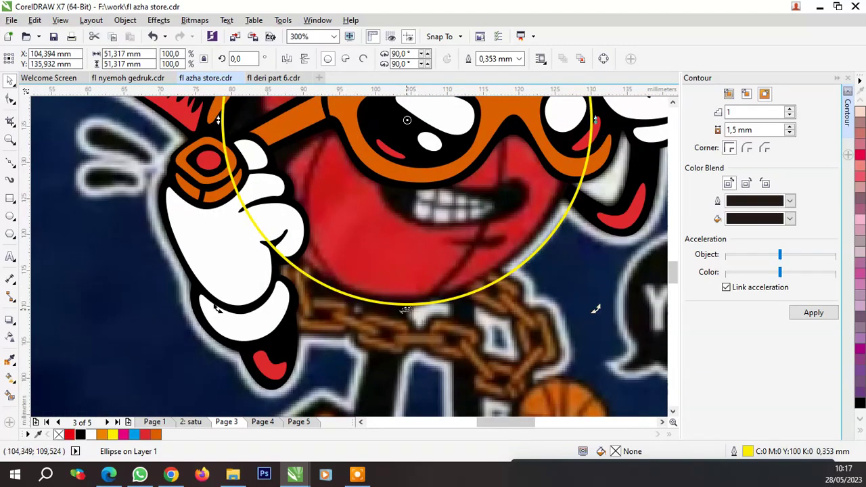
pyautogui.moveTo(405, 309); pyautogui.dragTo(393, 310)
pyautogui.scroll(-1, 391, 286)
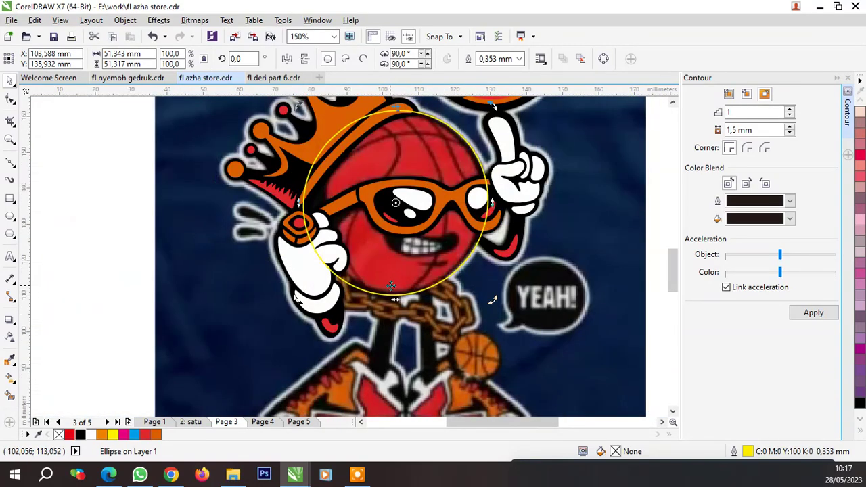
pyautogui.scroll(1, 338, 228)
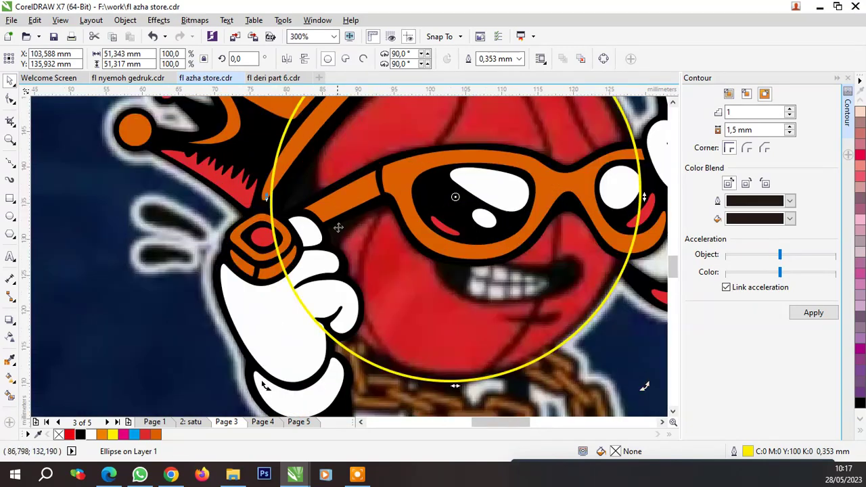
pyautogui.moveTo(269, 197); pyautogui.dragTo(285, 198)
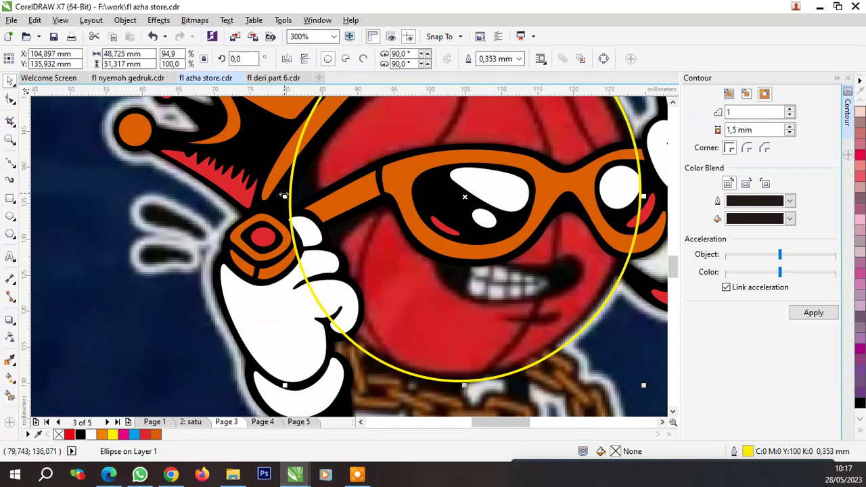
pyautogui.moveTo(285, 196); pyautogui.dragTo(279, 196)
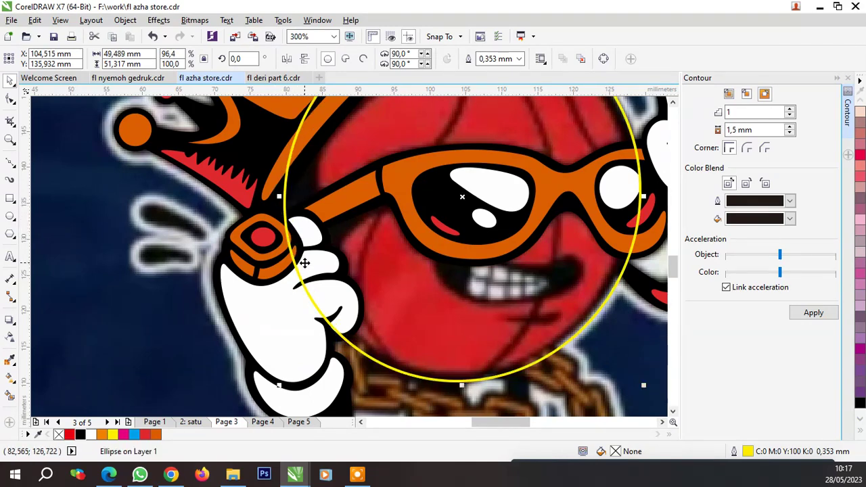
pyautogui.hotkey('ctrl', 'q')
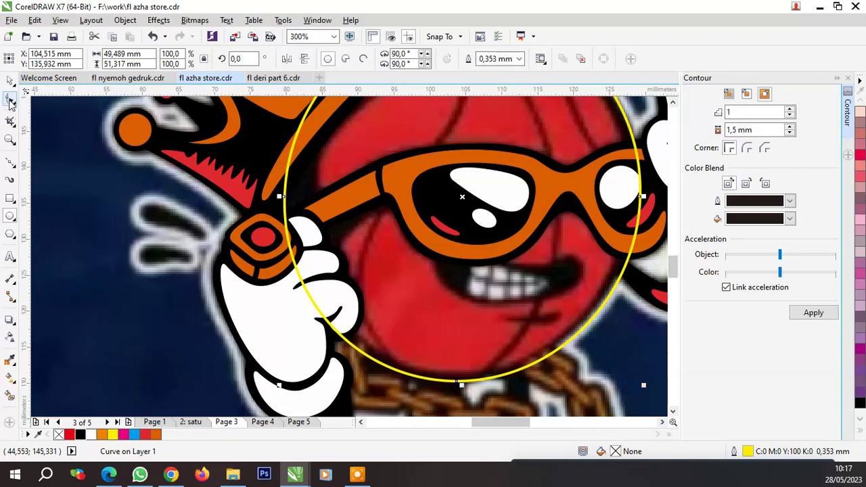
# Add a node near the hand and pull the head outline inward around it
pyautogui.click(11, 100)
pyautogui.doubleClick(300, 285)
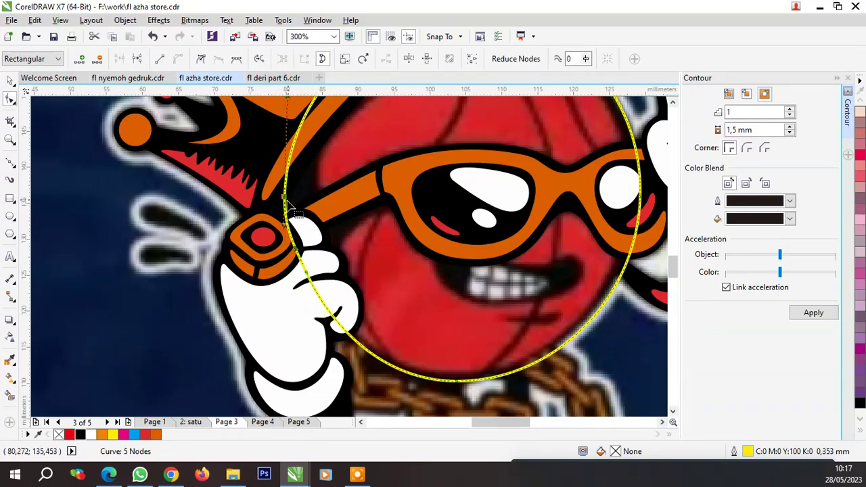
pyautogui.moveTo(286, 203); pyautogui.dragTo(261, 214)
pyautogui.scroll(-1, 304, 223)
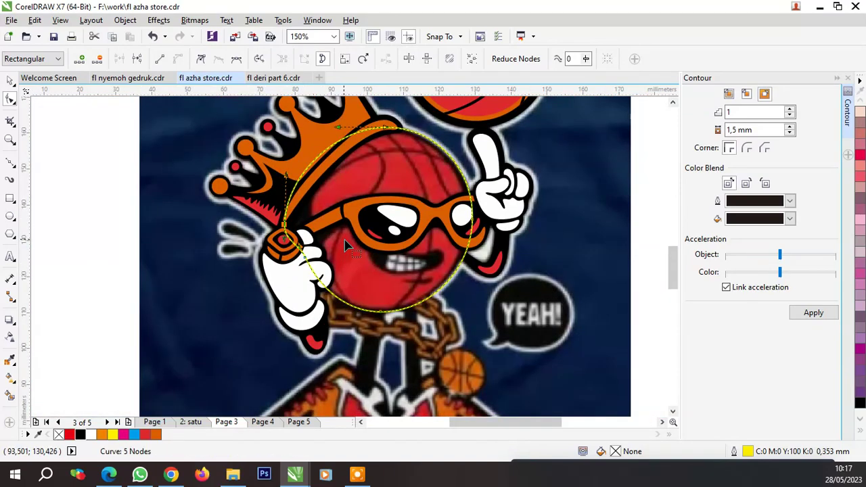
pyautogui.scroll(1, 322, 292)
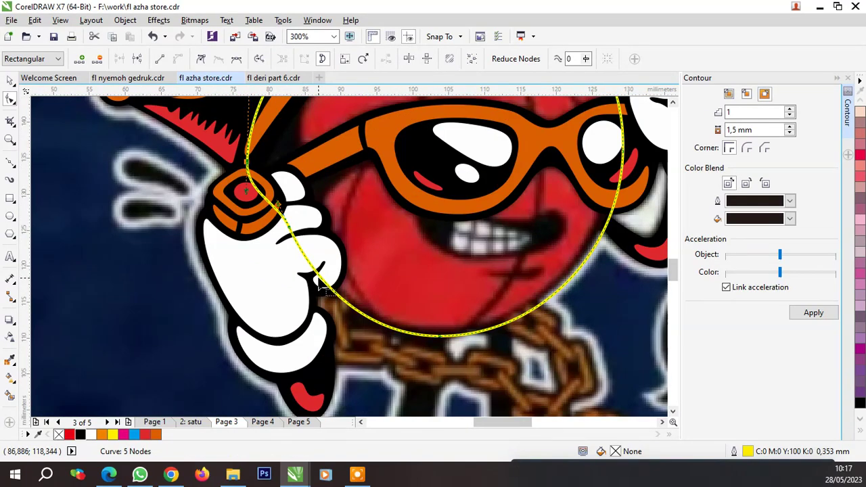
pyautogui.scroll(-1, 322, 290)
# Scale a duplicate of the head outline to 94.4%, about 49.4 × 48.4 mm, inside it
pyautogui.press('space')
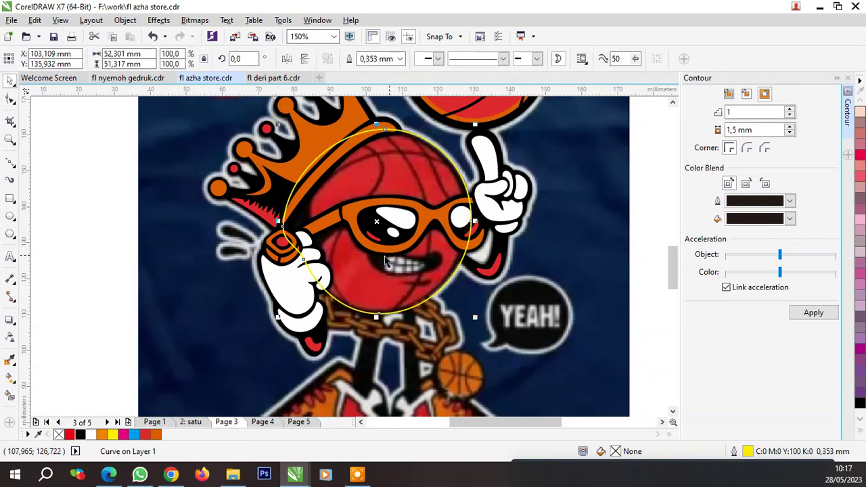
pyautogui.rightClick(405, 158)
pyautogui.click(362, 179)
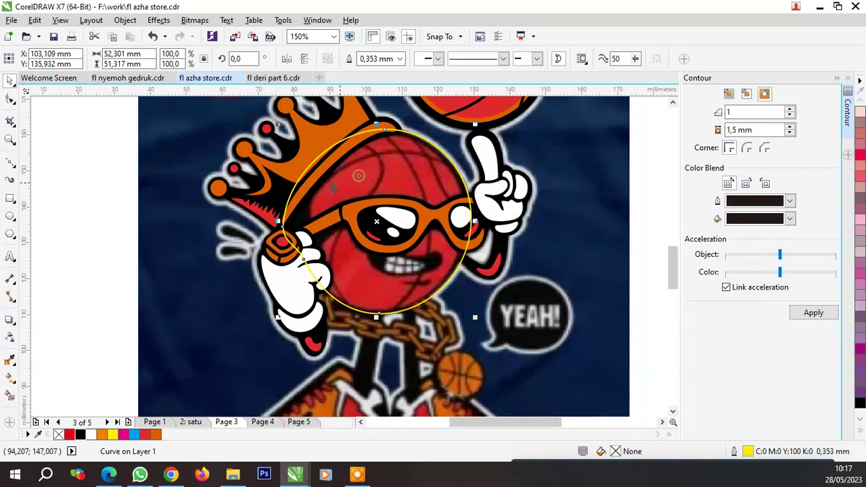
pyautogui.scroll(-1, 431, 164)
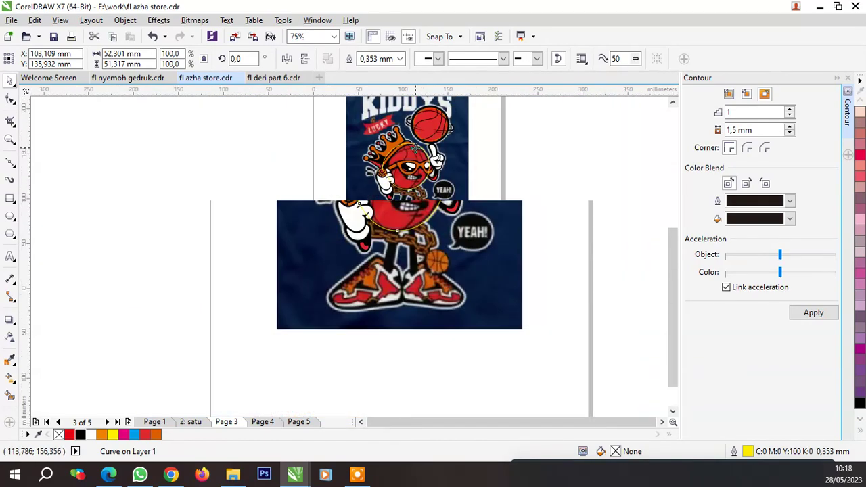
pyautogui.scroll(-1, 426, 162)
pyautogui.scroll(2, 419, 163)
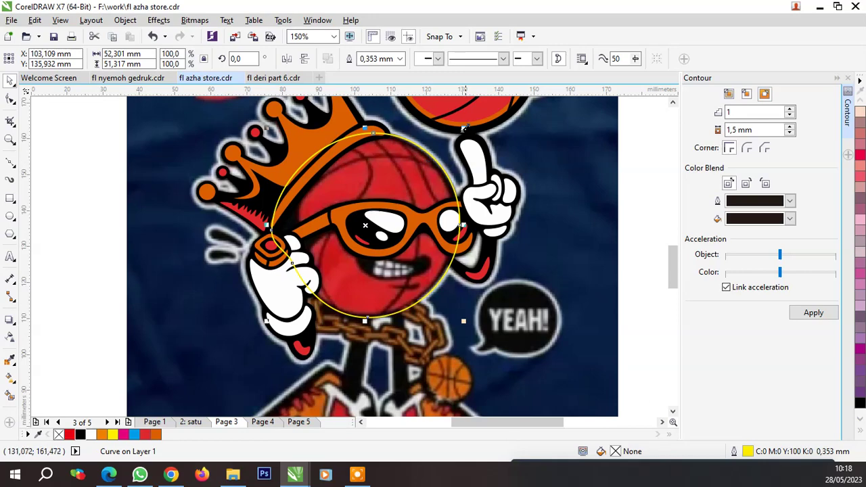
pyautogui.moveTo(464, 128); pyautogui.dragTo(461, 136)
pyautogui.scroll(3, 276, 311)
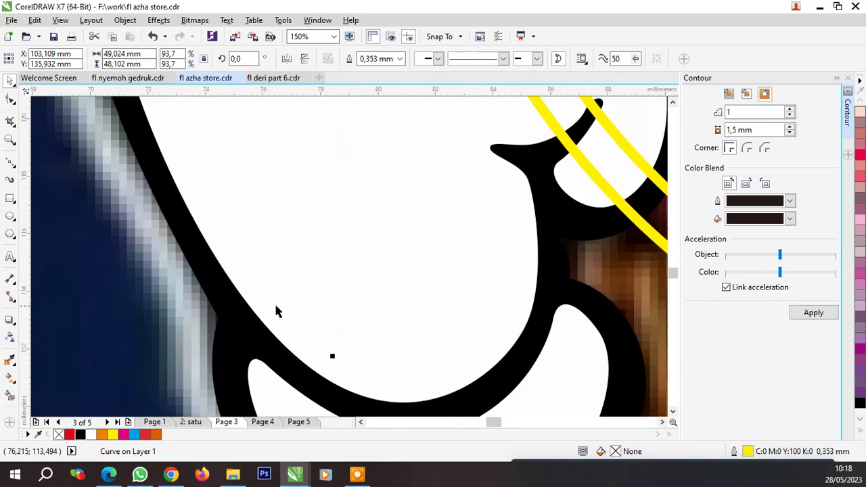
pyautogui.moveTo(331, 354); pyautogui.dragTo(296, 365)
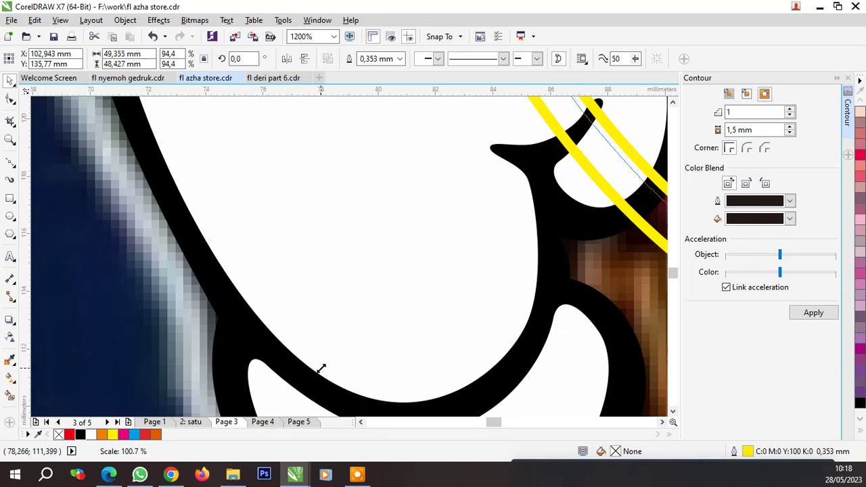
pyautogui.scroll(-2, 295, 365)
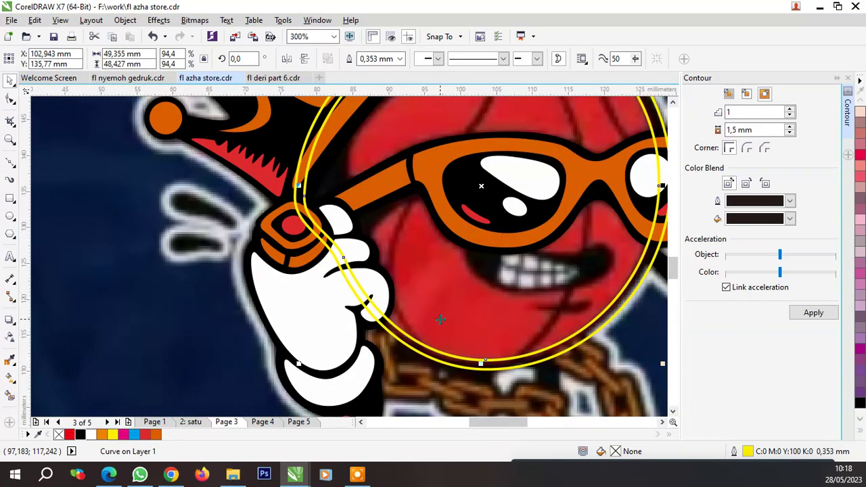
pyautogui.scroll(-1, 440, 319)
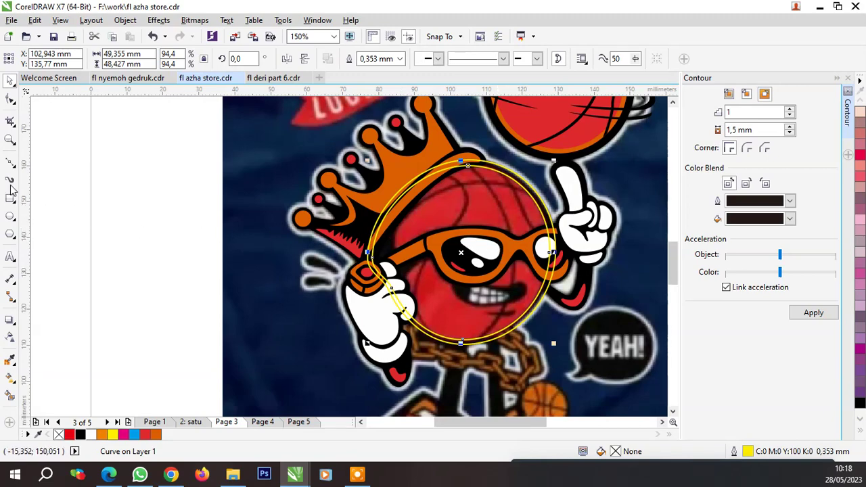
pyautogui.click(10, 163)
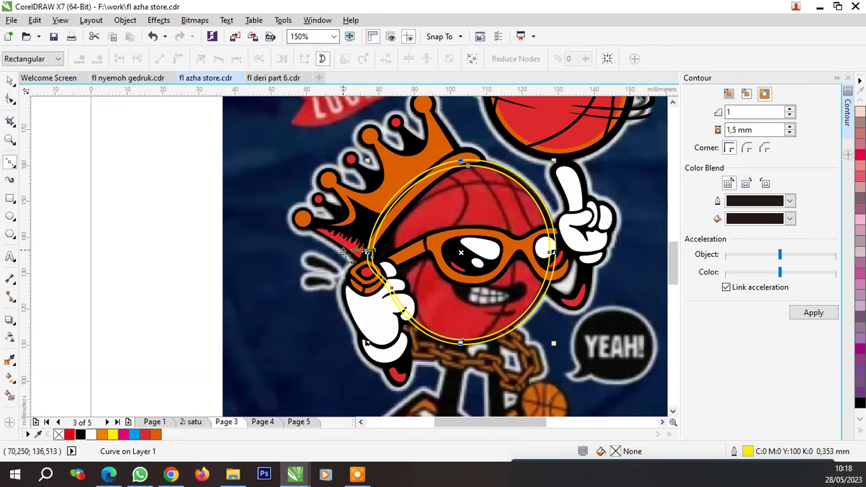
# Trace the mouth's top edge along the teeth with an upturned Bezier curve
pyautogui.scroll(2, 535, 291)
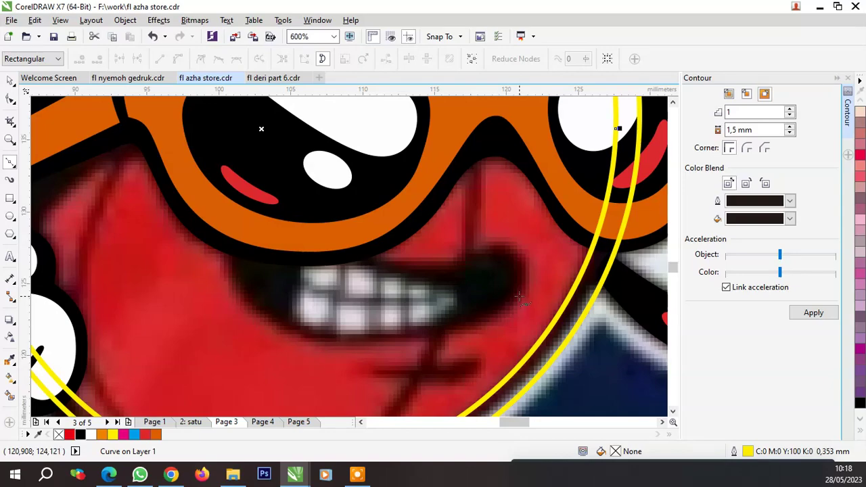
pyautogui.scroll(1, 309, 241)
pyautogui.click(127, 235)
pyautogui.moveTo(403, 264); pyautogui.dragTo(502, 239)
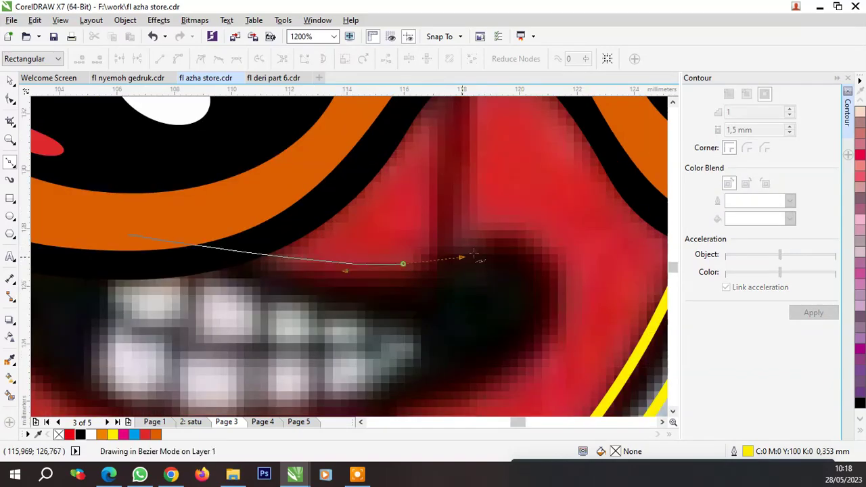
pyautogui.click(526, 235)
pyautogui.scroll(-2, 535, 257)
pyautogui.scroll(1, 541, 271)
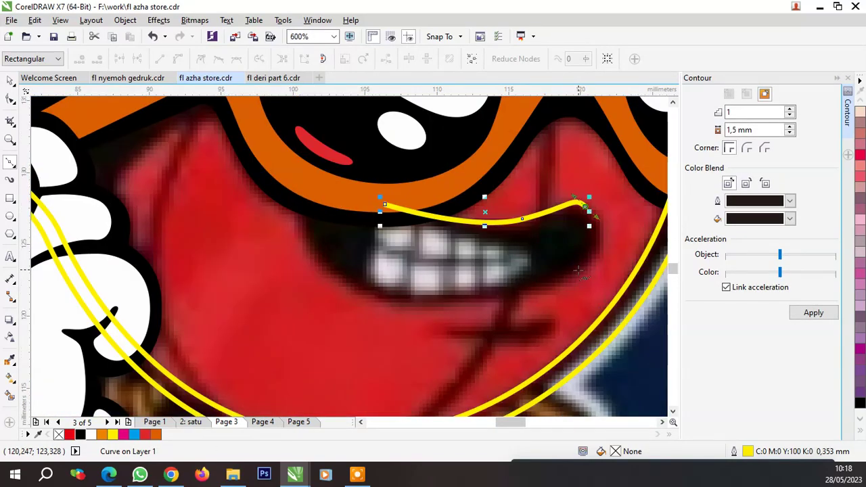
pyautogui.scroll(1, 550, 278)
# Draw the mouth outline's lower curve and close it at the start node
pyautogui.click(550, 277)
pyautogui.scroll(-2, 549, 277)
pyautogui.scroll(1, 389, 315)
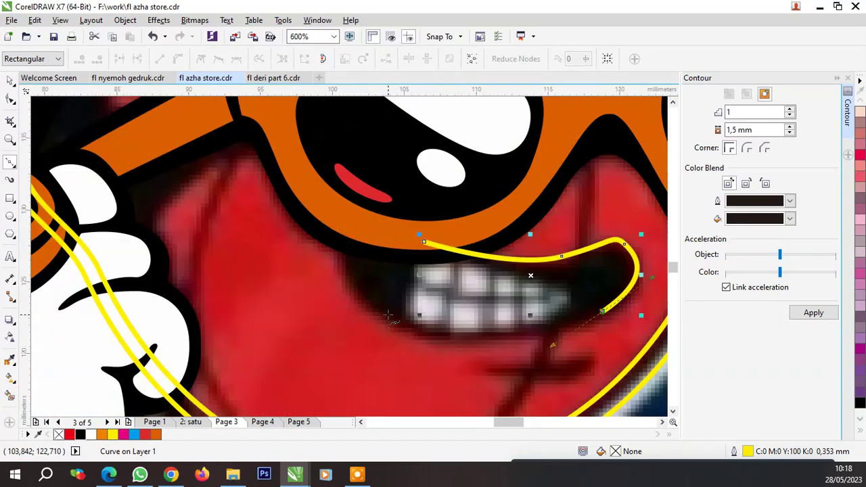
pyautogui.moveTo(372, 314); pyautogui.dragTo(341, 288)
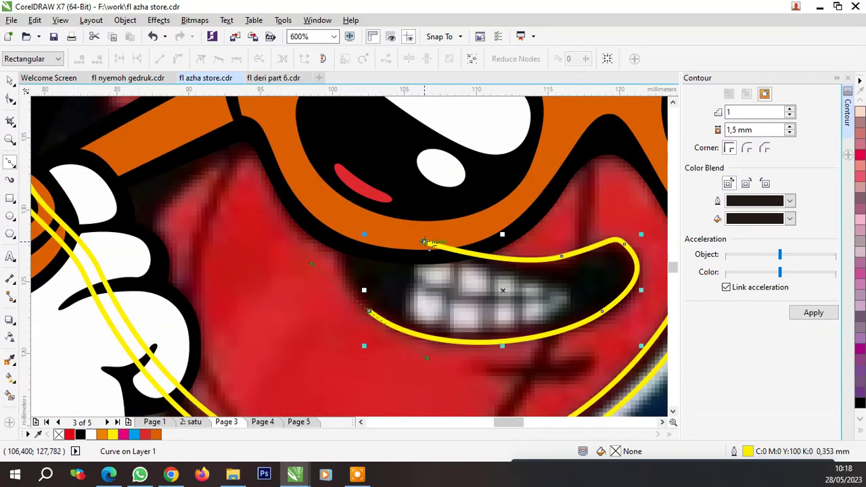
pyautogui.moveTo(424, 241)
pyautogui.mouseDown()
pyautogui.moveTo(317, 220)
pyautogui.moveTo(344, 218)
pyautogui.mouseUp()
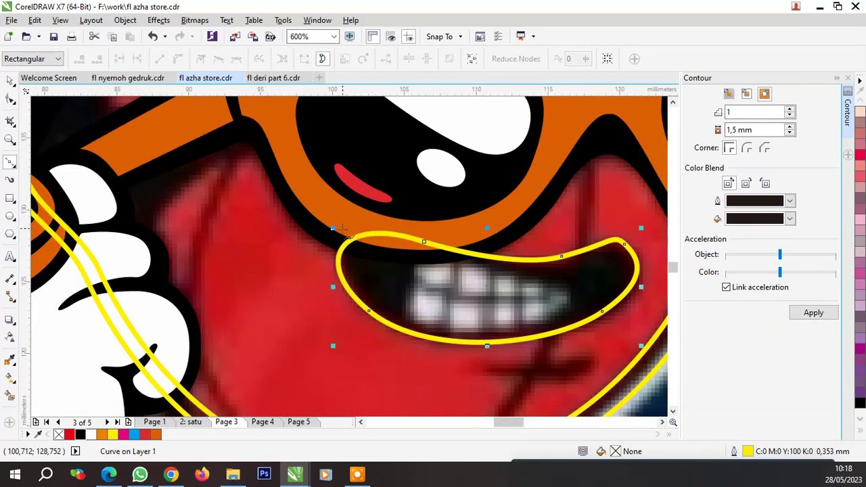
# Reshape the right-end segment of the mouth outline with the Shape tool
pyautogui.click(10, 98)
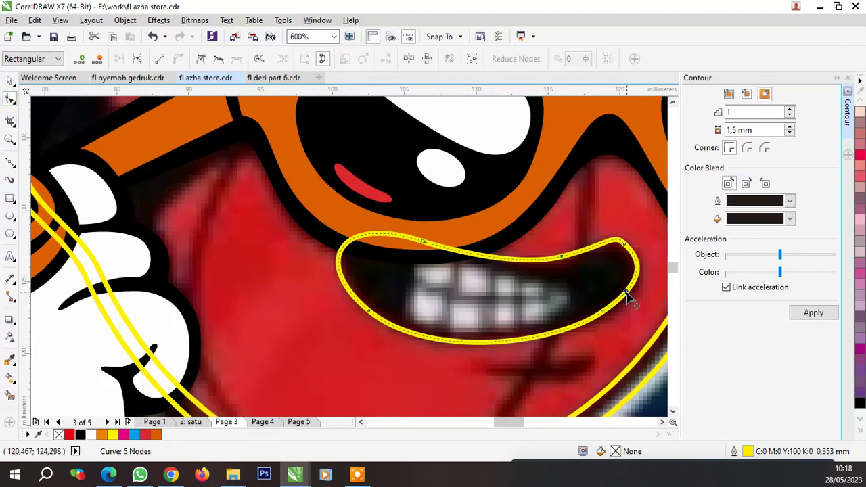
pyautogui.scroll(1, 628, 301)
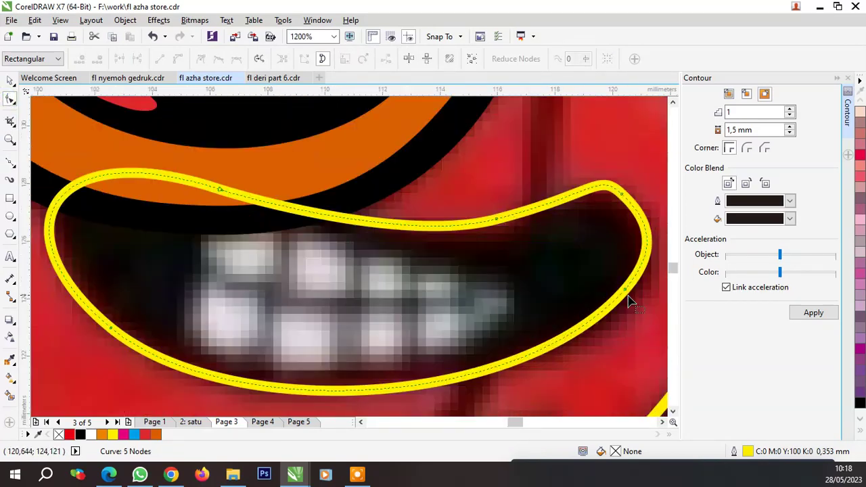
pyautogui.moveTo(626, 293); pyautogui.dragTo(630, 304)
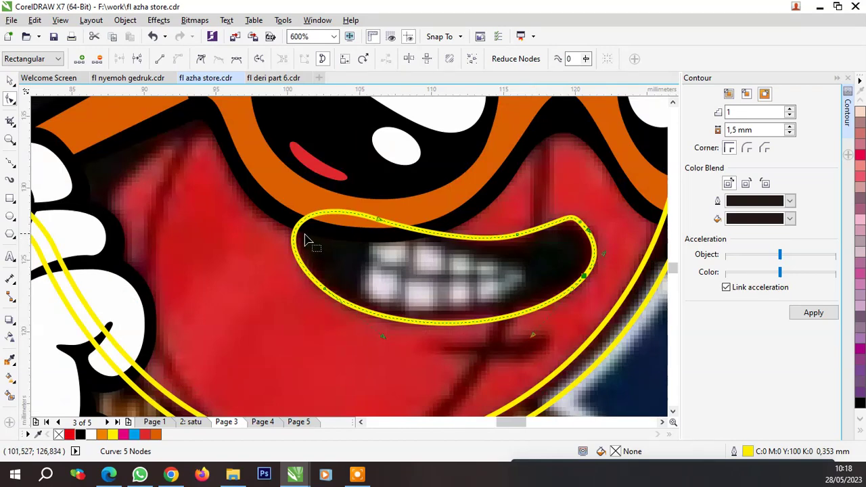
pyautogui.click(10, 163)
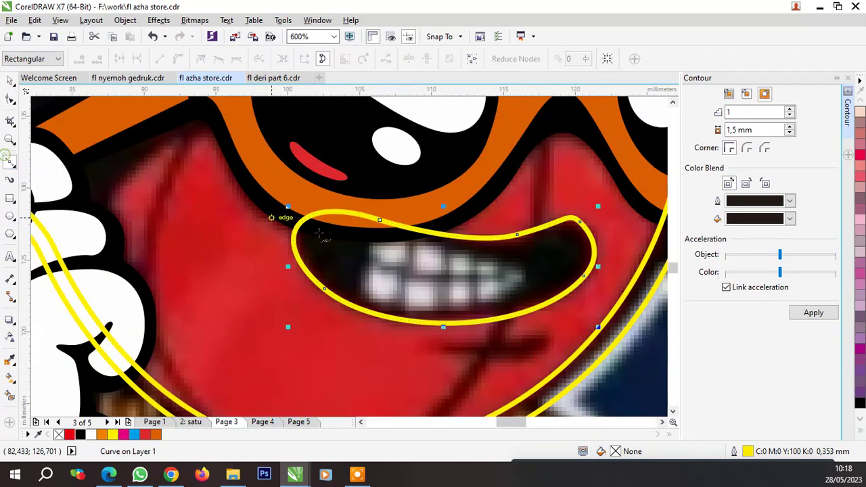
pyautogui.scroll(2, 500, 271)
pyautogui.click(560, 296)
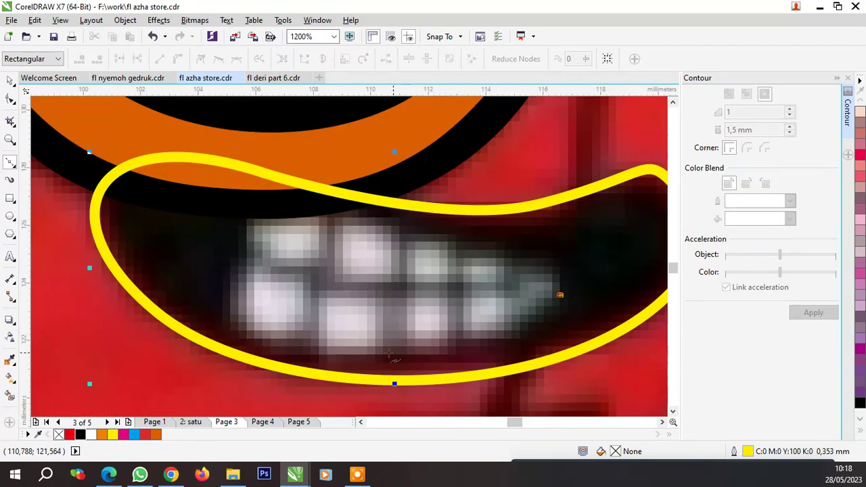
# Draw a closed Bezier outline hugging the block of teeth
pyautogui.moveTo(393, 355); pyautogui.dragTo(248, 357)
pyautogui.moveTo(224, 296); pyautogui.dragTo(231, 263)
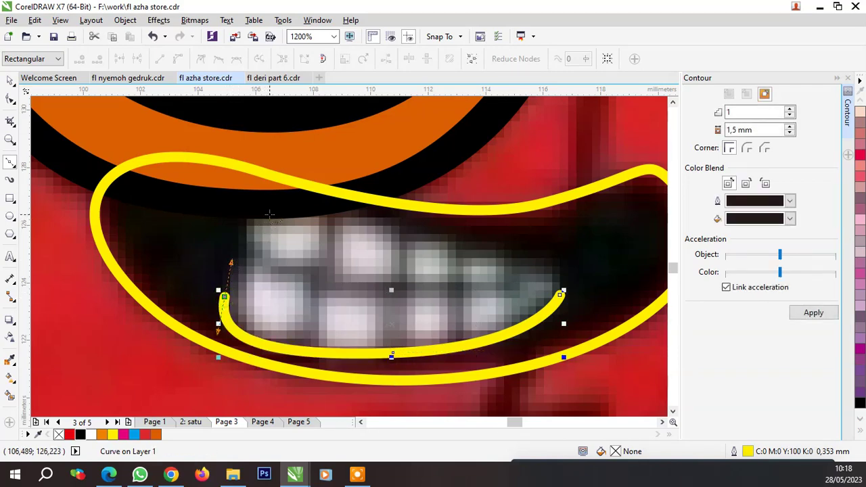
pyautogui.moveTo(264, 208); pyautogui.dragTo(289, 208)
pyautogui.moveTo(500, 253); pyautogui.dragTo(566, 266)
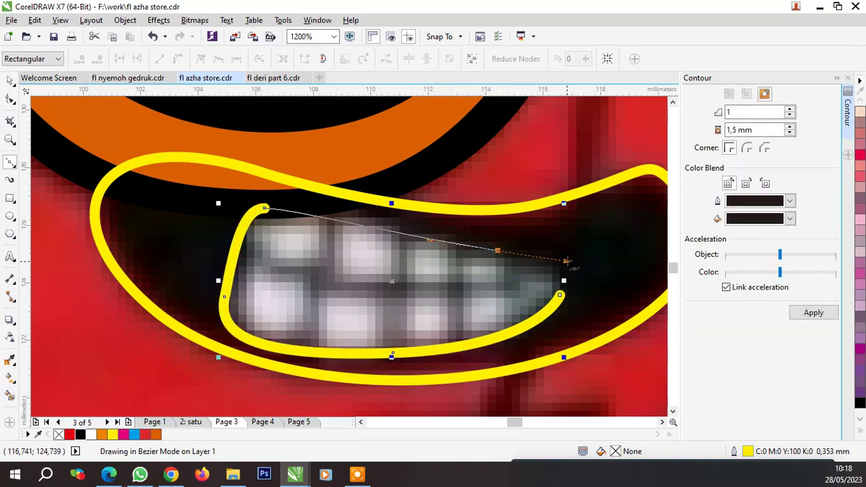
pyautogui.moveTo(560, 295); pyautogui.dragTo(589, 293)
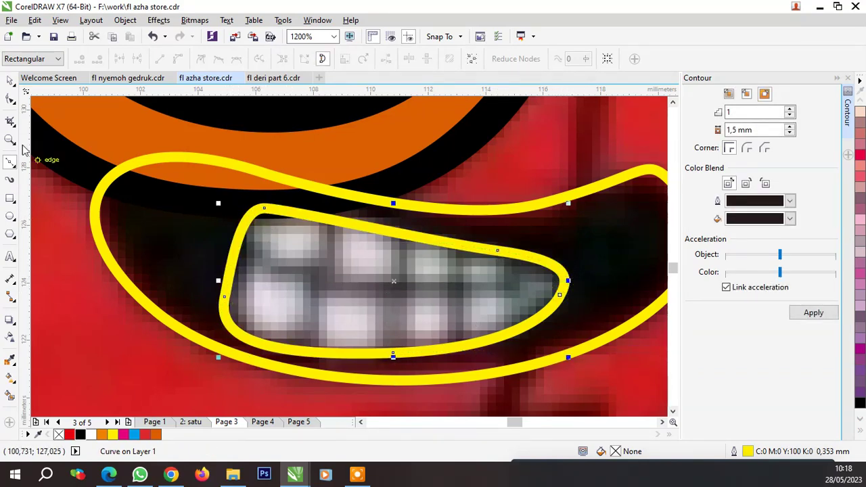
# Delete the teeth outline's right-tip node and add a node at its lower right
pyautogui.click(11, 101)
pyautogui.doubleClick(561, 298)
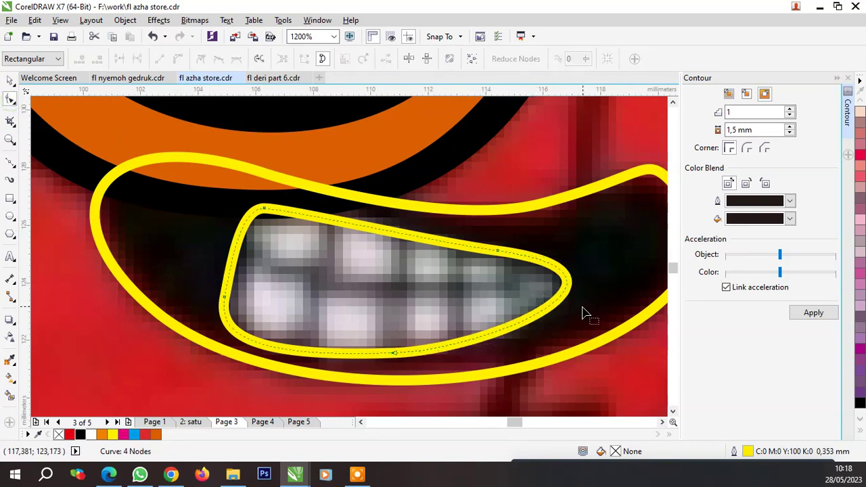
pyautogui.doubleClick(538, 315)
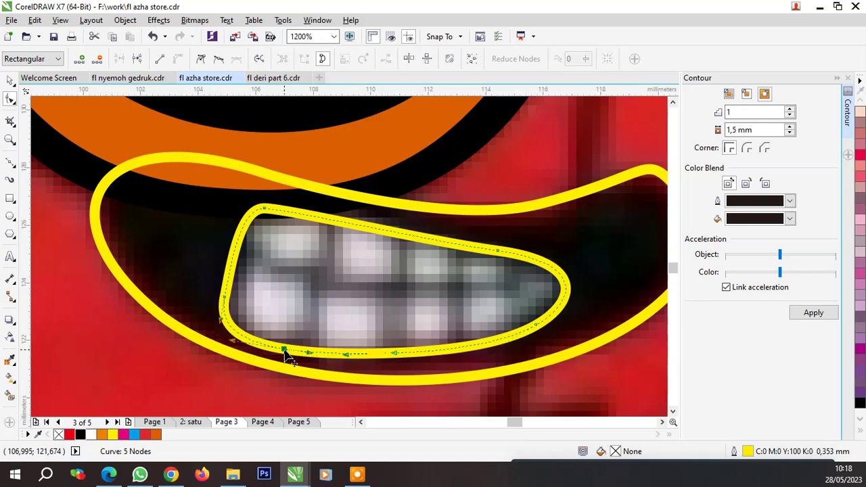
pyautogui.click(472, 378)
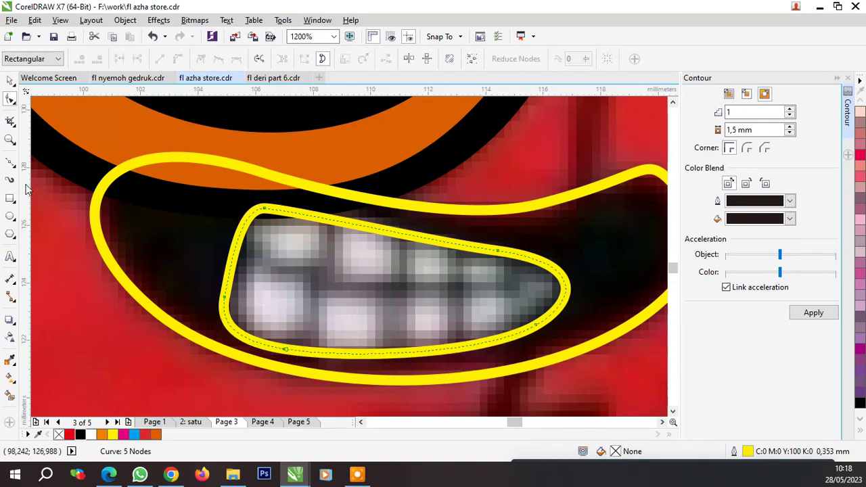
pyautogui.click(10, 166)
pyautogui.scroll(-2, 251, 241)
pyautogui.scroll(2, 251, 241)
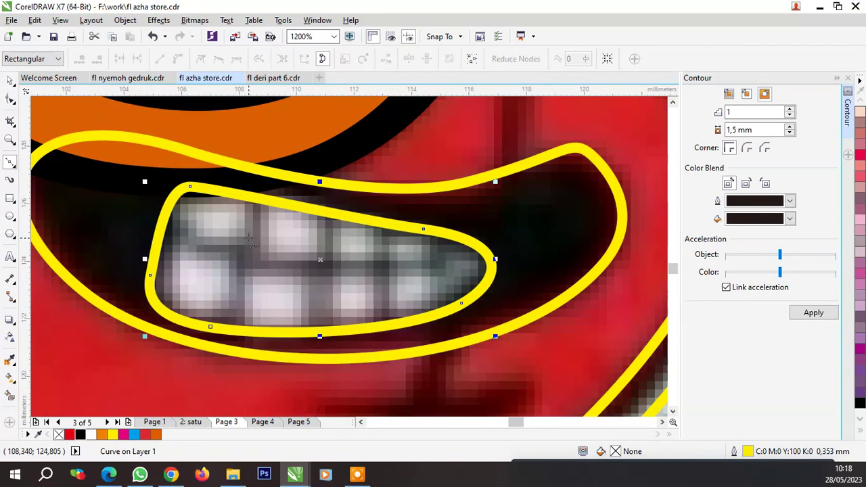
# Start the upper/lower teeth divider with the first two upper tooth gap lines
pyautogui.click(139, 223)
pyautogui.click(247, 252)
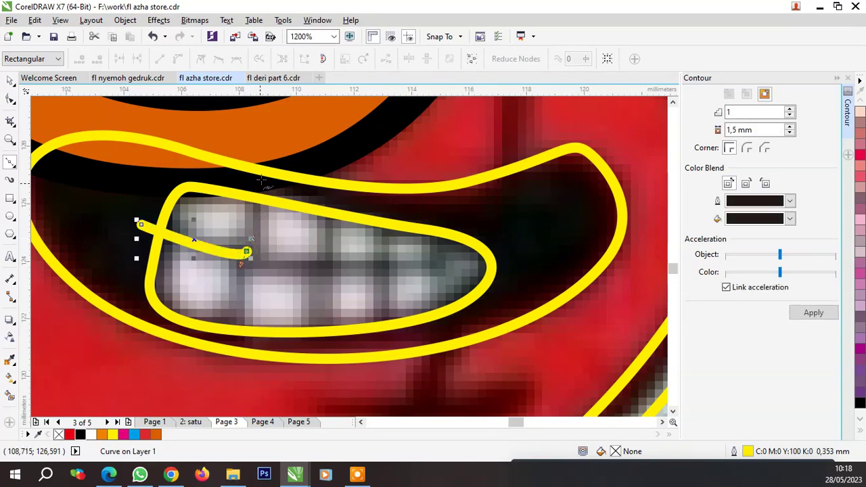
pyautogui.moveTo(267, 165); pyautogui.dragTo(261, 155)
pyautogui.press('space')
pyautogui.press('space')
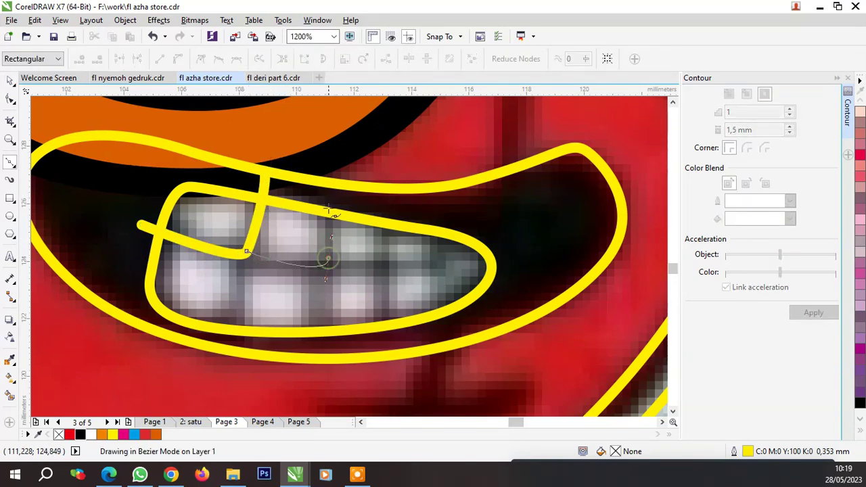
pyautogui.click(328, 263)
pyautogui.click(334, 185)
pyautogui.press('space')
pyautogui.press('space')
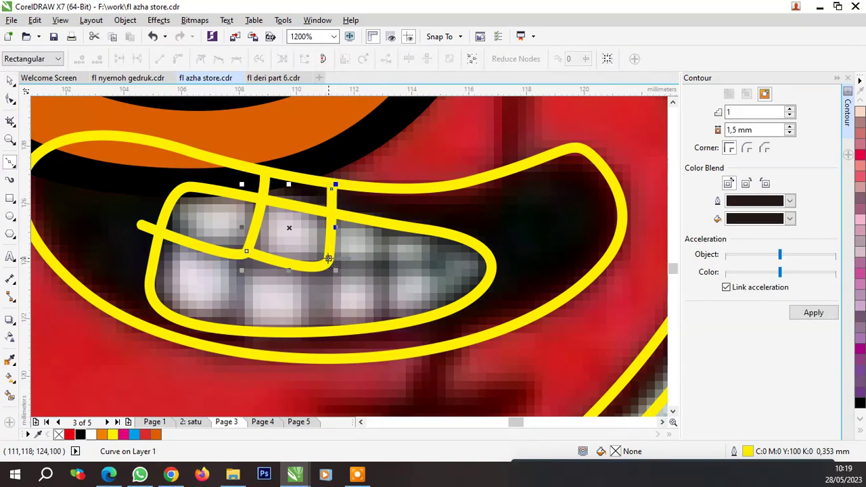
pyautogui.press('space')
pyautogui.press('space')
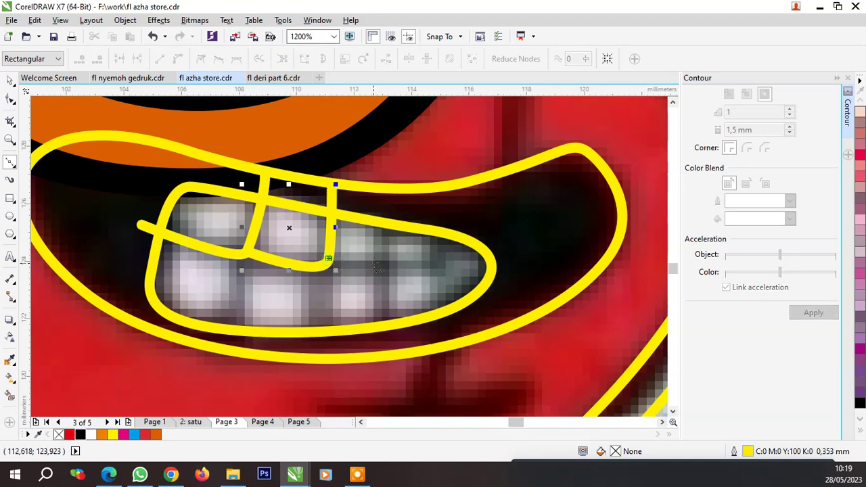
# Continue the divider with two more upward gap strokes between upper teeth
pyautogui.click(326, 261)
pyautogui.click(381, 263)
pyautogui.click(387, 201)
pyautogui.press('space')
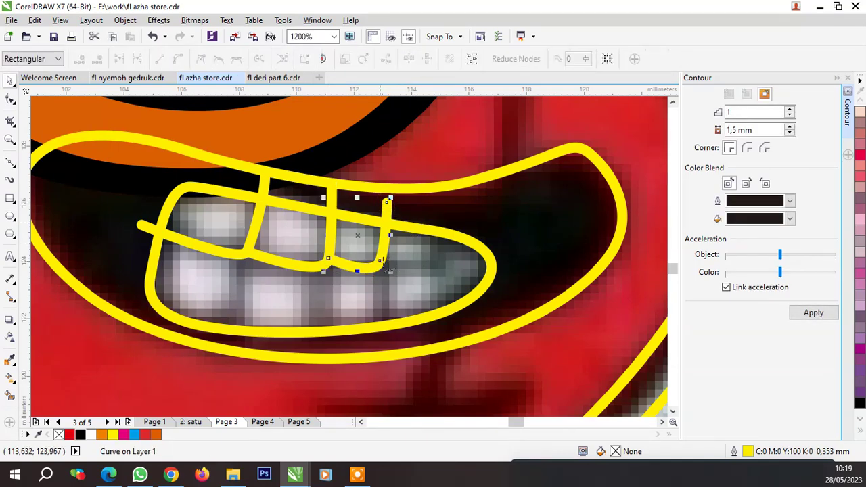
pyautogui.press('space')
pyautogui.click(380, 261)
pyautogui.click(432, 258)
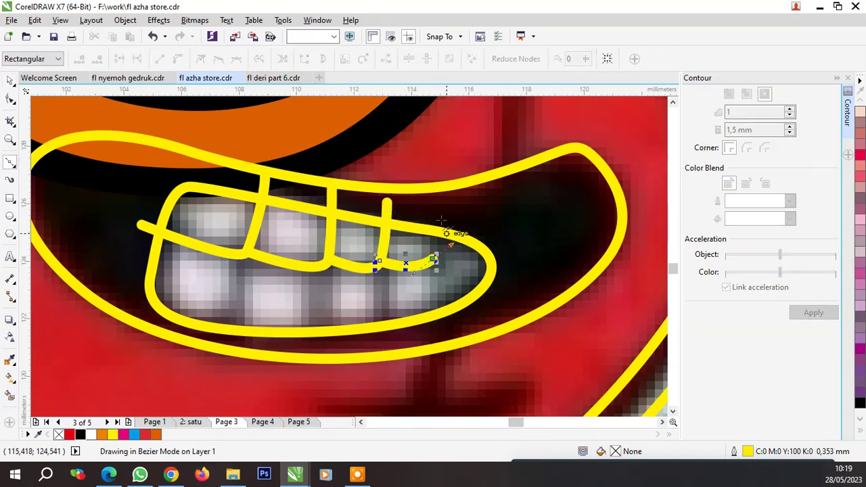
pyautogui.click(438, 203)
pyautogui.press('space')
# Curve the divider stroke up toward the mouth's upper-right corner
pyautogui.press('space')
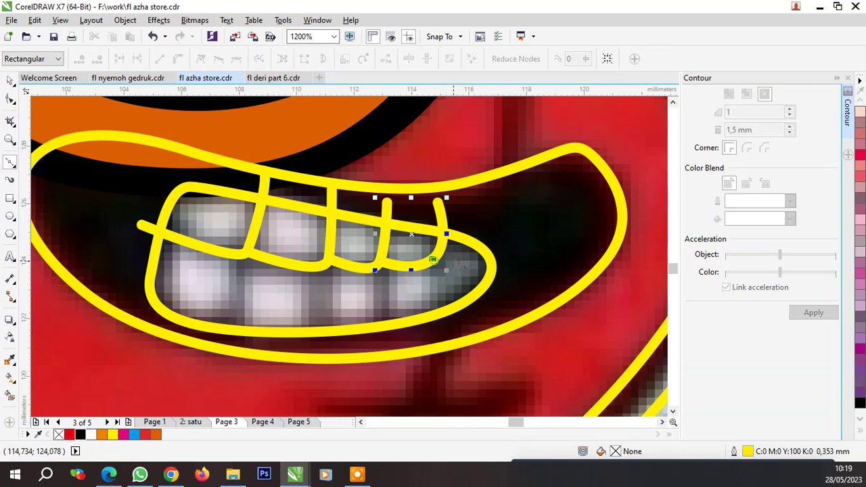
pyautogui.click(434, 259)
pyautogui.moveTo(501, 234); pyautogui.dragTo(520, 211)
pyautogui.click(485, 152)
pyautogui.press('space')
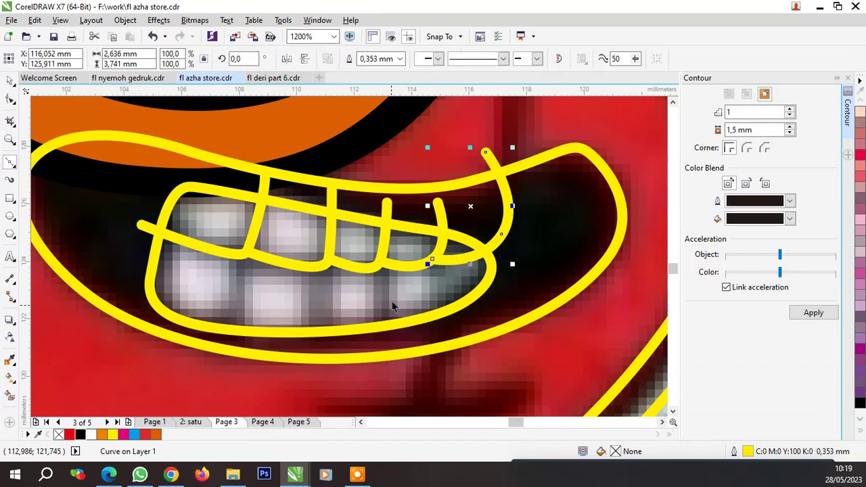
# Draw the first two lower tooth gap lines down to the mouth's bottom
pyautogui.press('space')
pyautogui.click(433, 256)
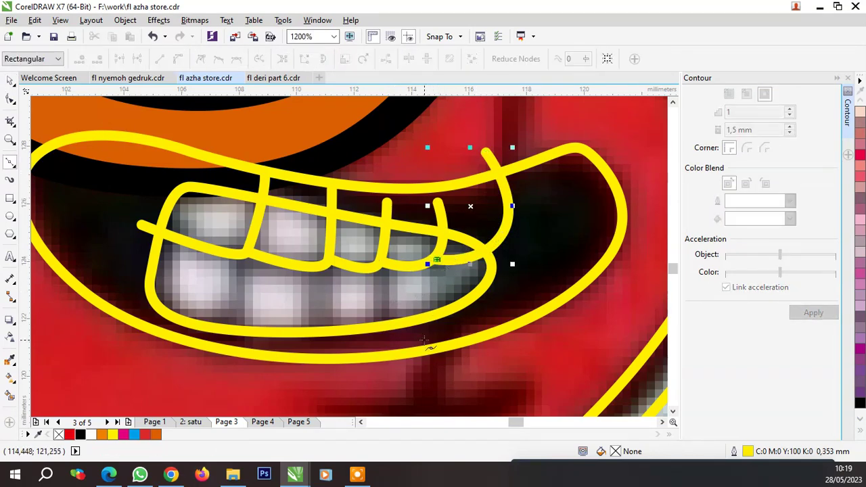
pyautogui.click(423, 343)
pyautogui.press('space')
pyautogui.press('space')
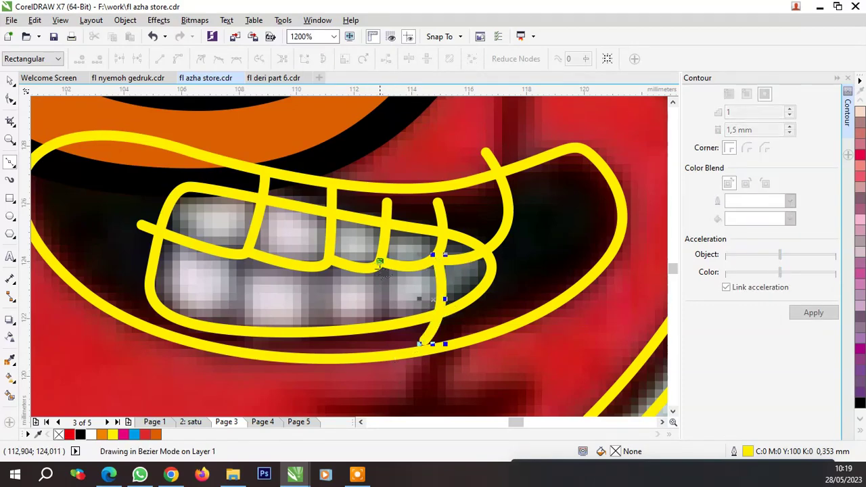
pyautogui.click(381, 264)
pyautogui.moveTo(376, 356); pyautogui.dragTo(363, 384)
# Draw the remaining lower tooth gap lines and Shift-select the gap strokes
pyautogui.press('space')
pyautogui.press('space')
pyautogui.click(328, 261)
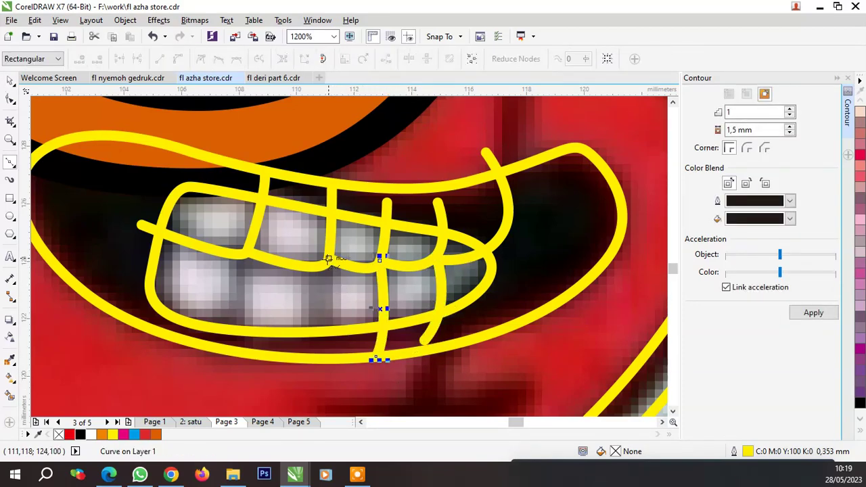
pyautogui.click(306, 357)
pyautogui.press('space')
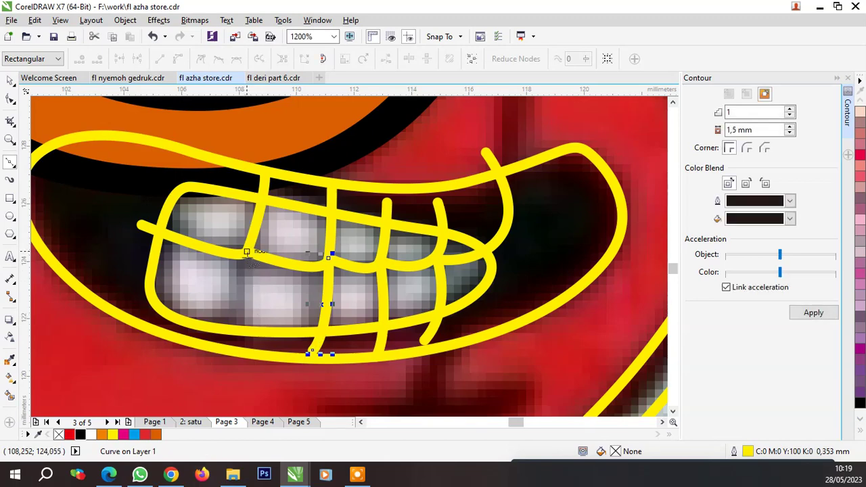
pyautogui.press('space')
pyautogui.click(246, 252)
pyautogui.click(218, 337)
pyautogui.press('space')
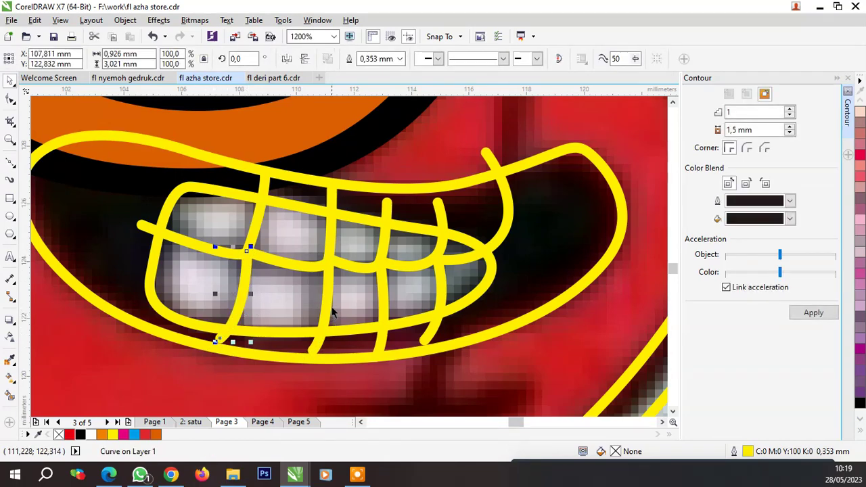
pyautogui.keyDown('shift'); pyautogui.click(331, 310); pyautogui.keyUp('shift')
pyautogui.keyDown('shift'); pyautogui.click(385, 291); pyautogui.keyUp('shift')
# Select all tooth lines with the teeth outline and set their outline to 0.5 mm
pyautogui.keyDown('shift'); pyautogui.click(439, 286); pyautogui.keyUp('shift')
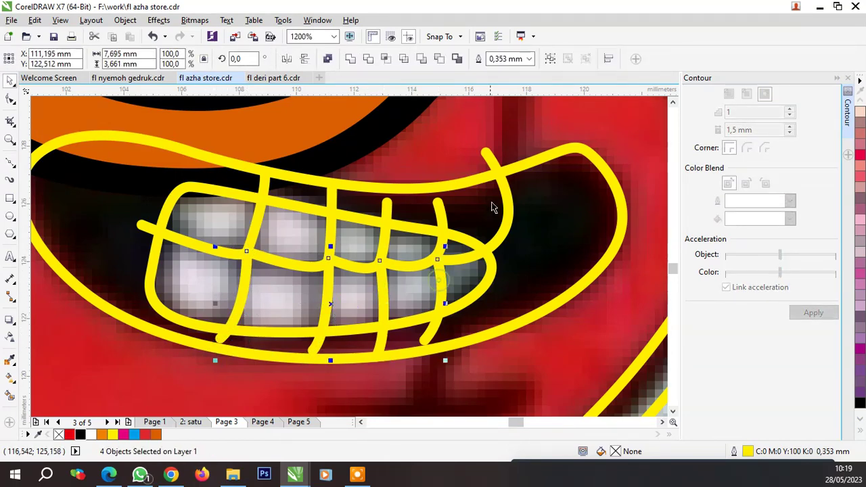
pyautogui.keyDown('shift'); pyautogui.click(508, 191); pyautogui.keyUp('shift')
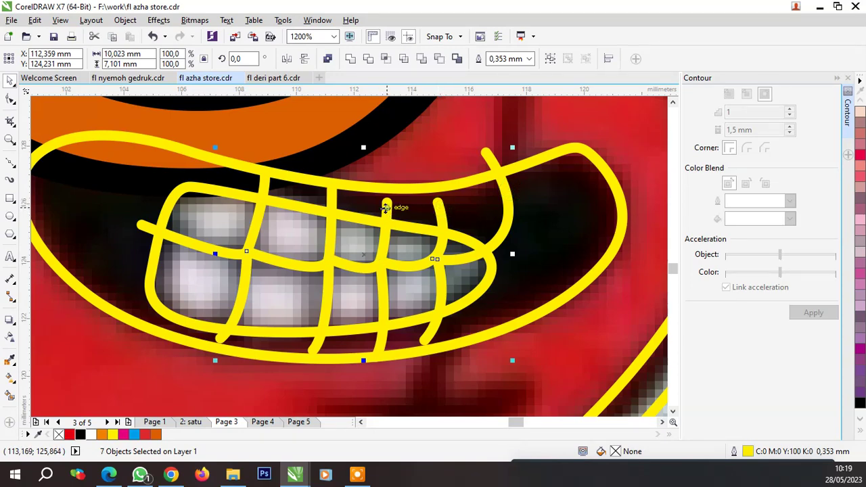
pyautogui.keyDown('shift'); pyautogui.click(266, 187); pyautogui.keyUp('shift')
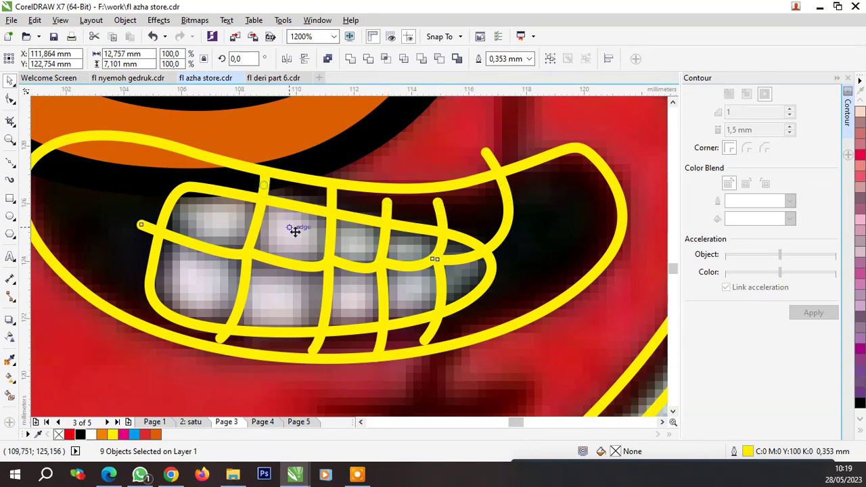
pyautogui.click(529, 59)
pyautogui.click(498, 114)
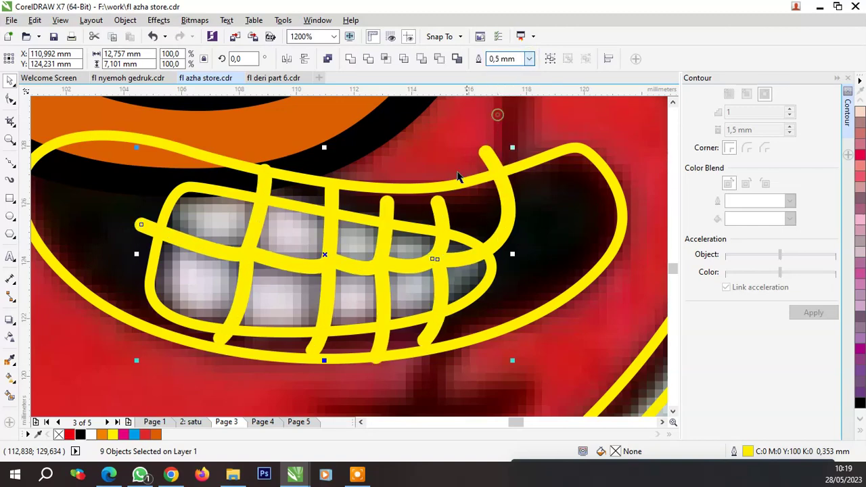
# Convert the outlines to objects and combine them into separate teeth cells
pyautogui.hotkey('ctrl', 'shift', 'q')
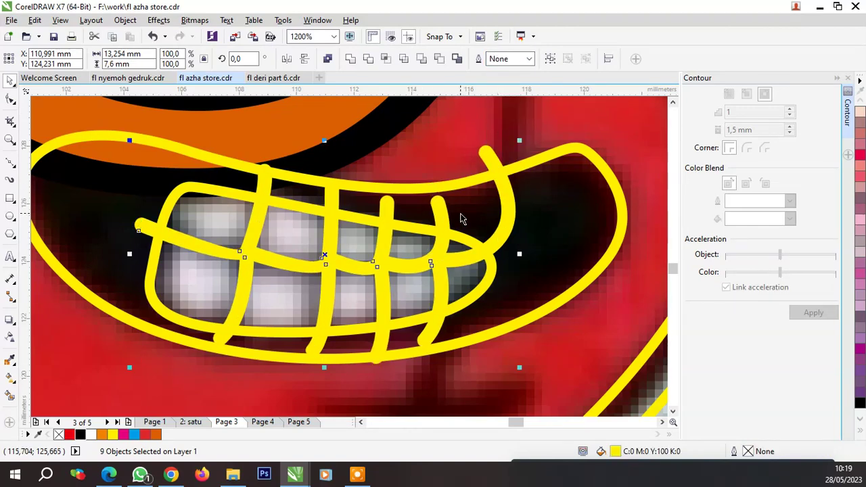
pyautogui.hotkey('ctrl', 'g')
pyautogui.hotkey('ctrl', 'l')
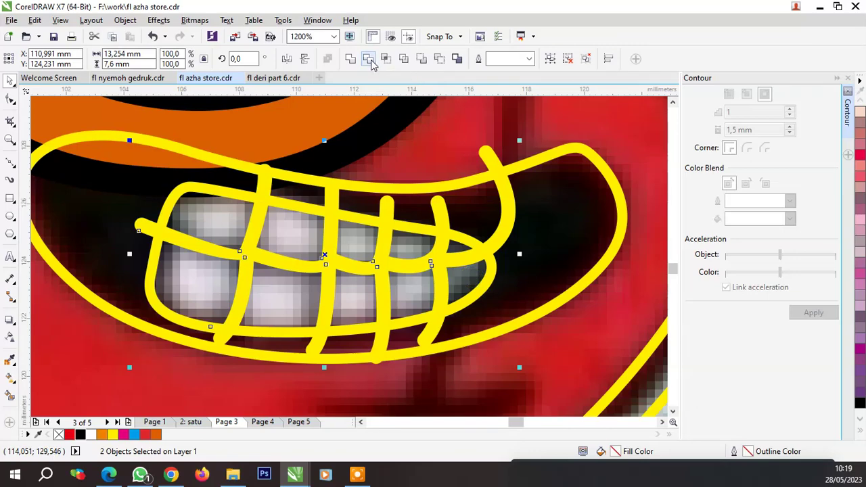
pyautogui.hotkey('ctrl', 'g')
pyautogui.hotkey('ctrl', 'l')
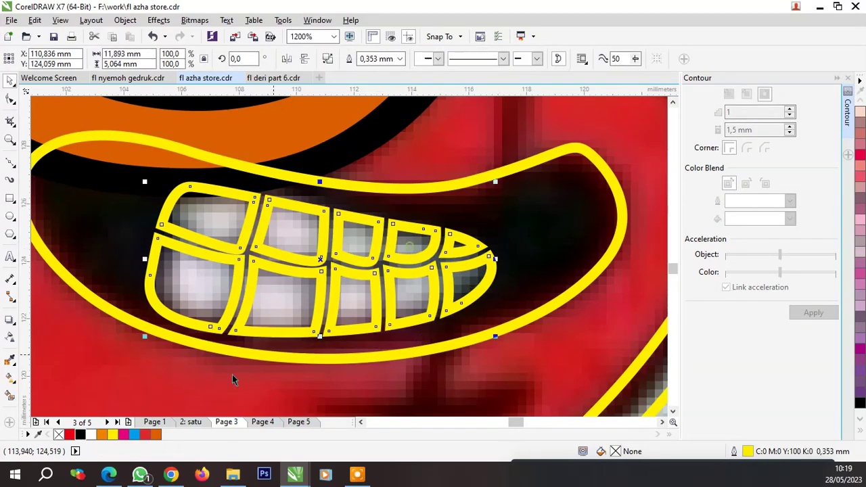
# Fill the teeth white and the mouth black, then group them together
pyautogui.click(91, 435)
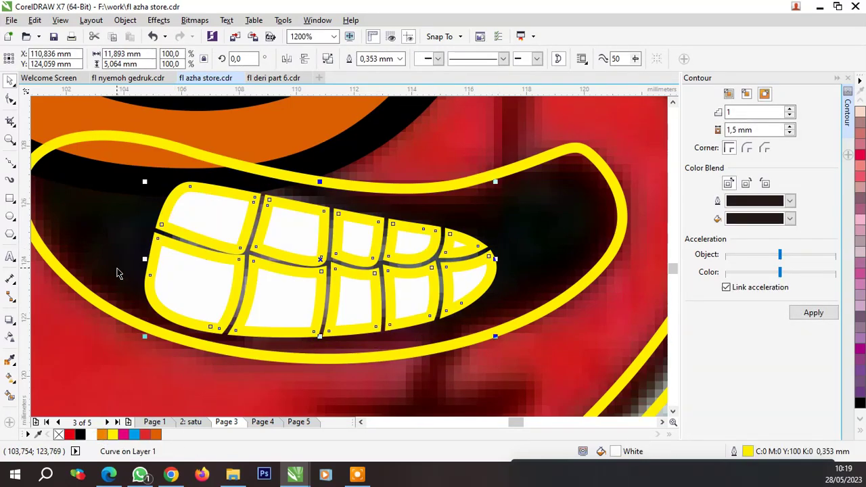
pyautogui.click(117, 271)
pyautogui.click(80, 435)
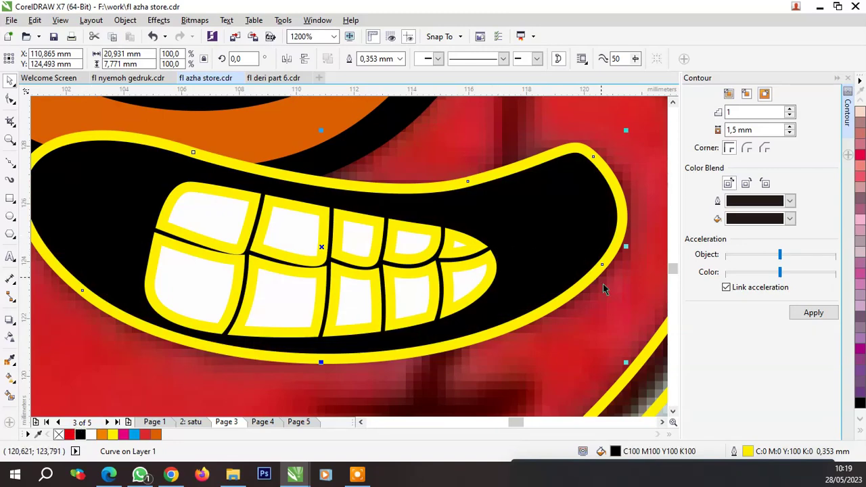
pyautogui.press('Tab')
pyautogui.press('Tab')
pyautogui.keyDown('shift'); pyautogui.click(572, 235); pyautogui.keyUp('shift')
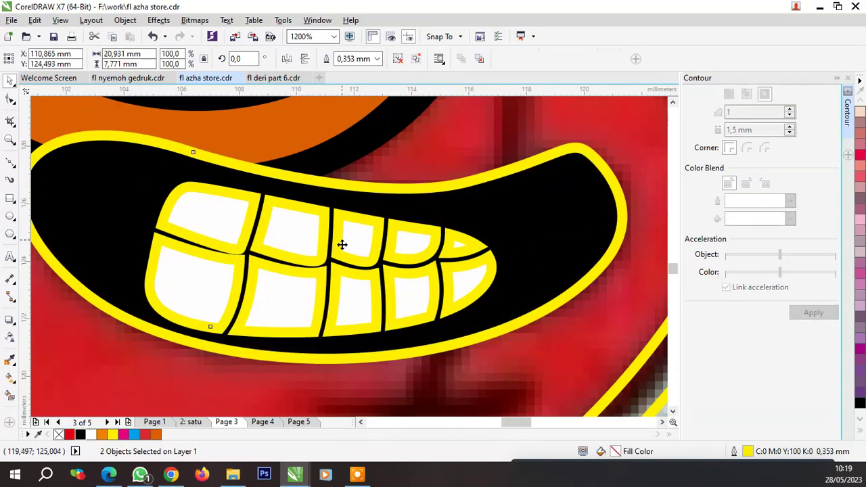
pyautogui.scroll(-2, 343, 244)
pyautogui.hotkey('ctrl', 'g')
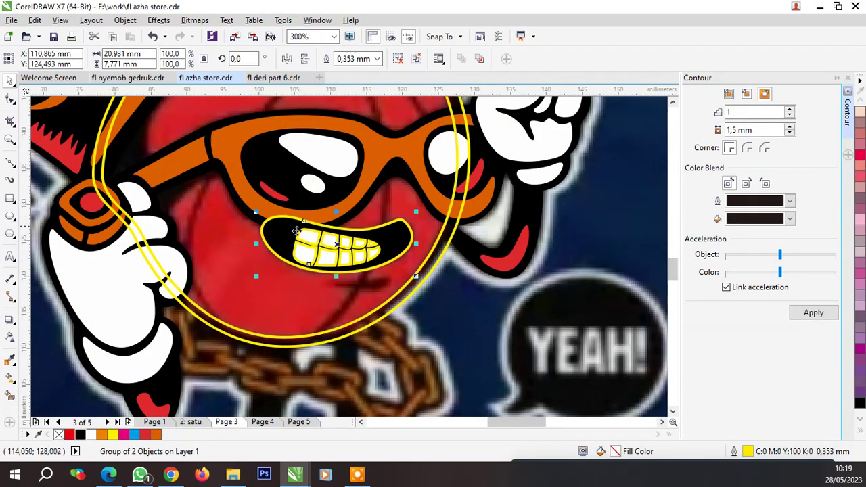
# Draw a closed black-filled lip curve under the mouth and select it with the mouth
pyautogui.click(10, 162)
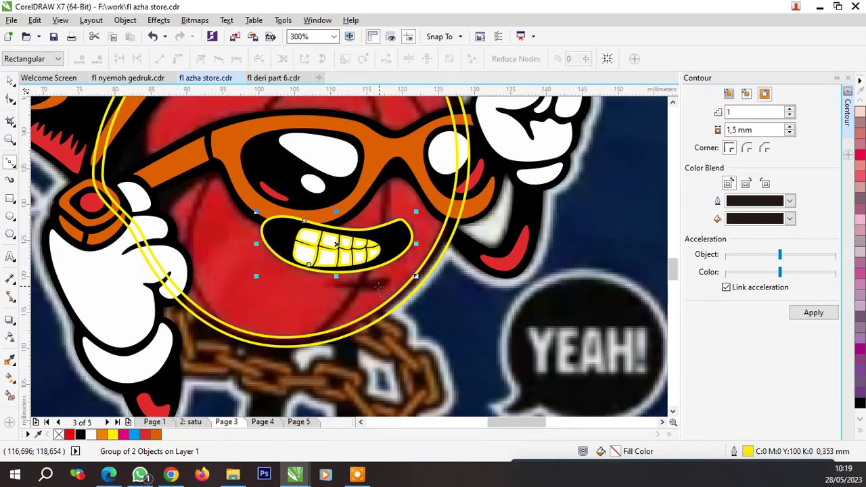
pyautogui.scroll(2, 274, 295)
pyautogui.click(212, 271)
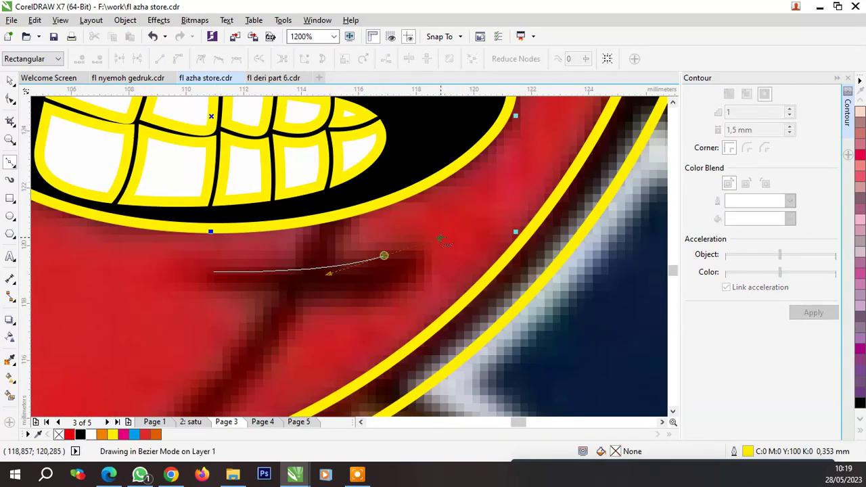
pyautogui.moveTo(383, 255); pyautogui.dragTo(410, 287)
pyautogui.click(412, 279)
pyautogui.moveTo(304, 300); pyautogui.dragTo(248, 298)
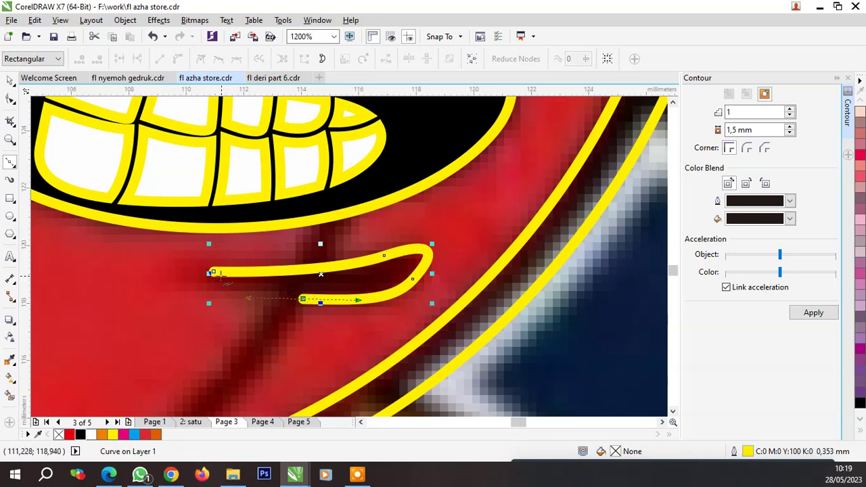
pyautogui.click(212, 271)
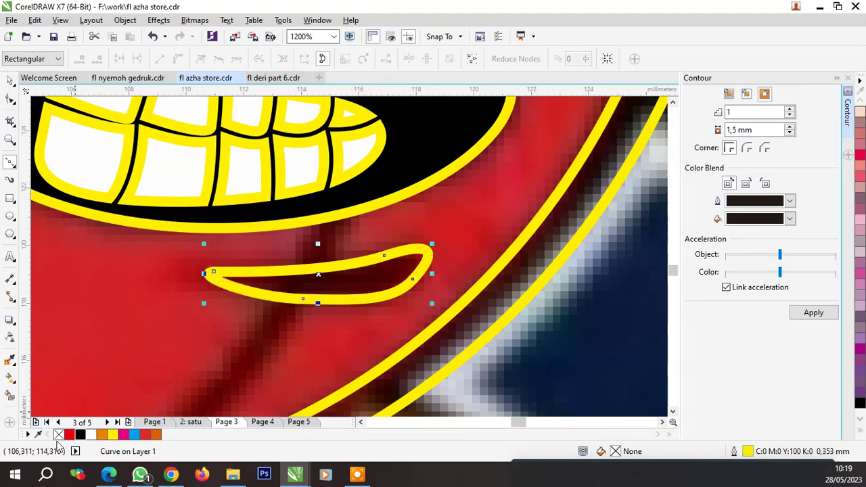
pyautogui.click(80, 435)
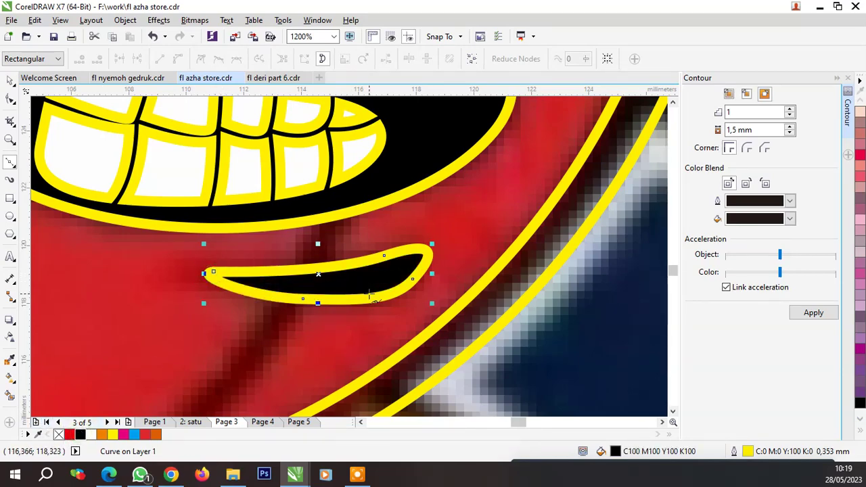
pyautogui.press('space')
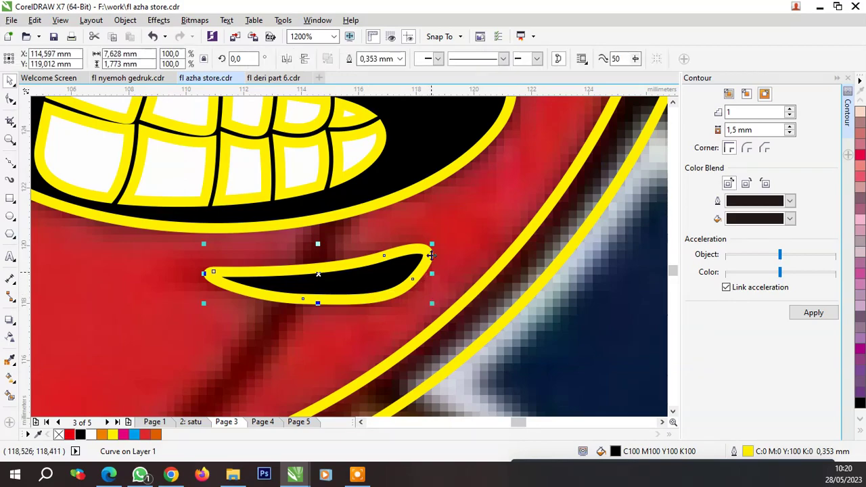
pyautogui.keyDown('shift'); pyautogui.click(433, 144); pyautogui.keyUp('shift')
# Group the lip with the mouth
pyautogui.hotkey('ctrl', 'g')
pyautogui.scroll(-3, 421, 267)
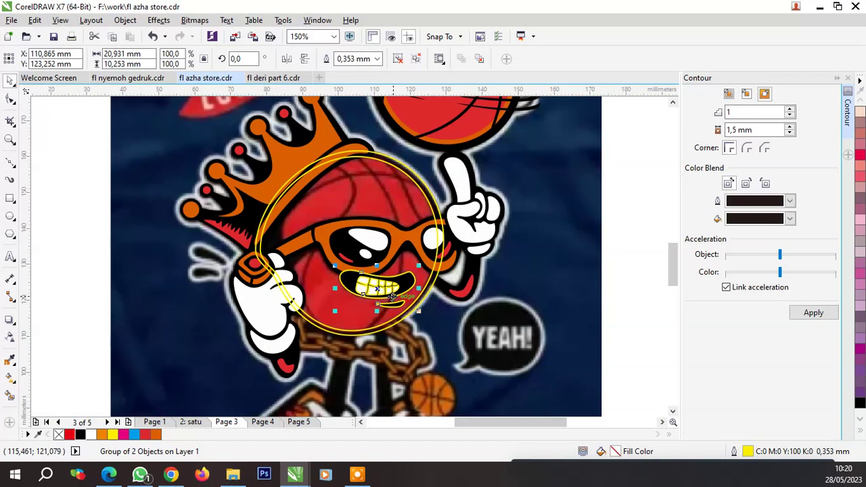
pyautogui.scroll(1, 391, 289)
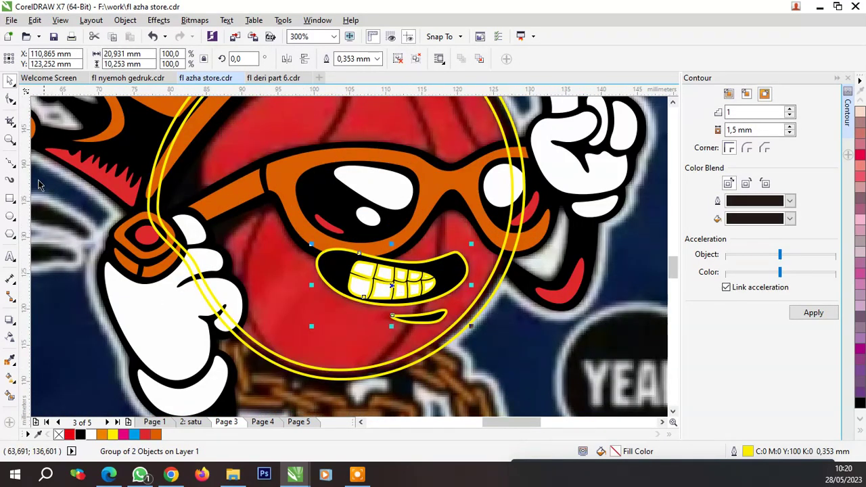
# Draw a first Bezier seam line curving across the ball
pyautogui.click(9, 164)
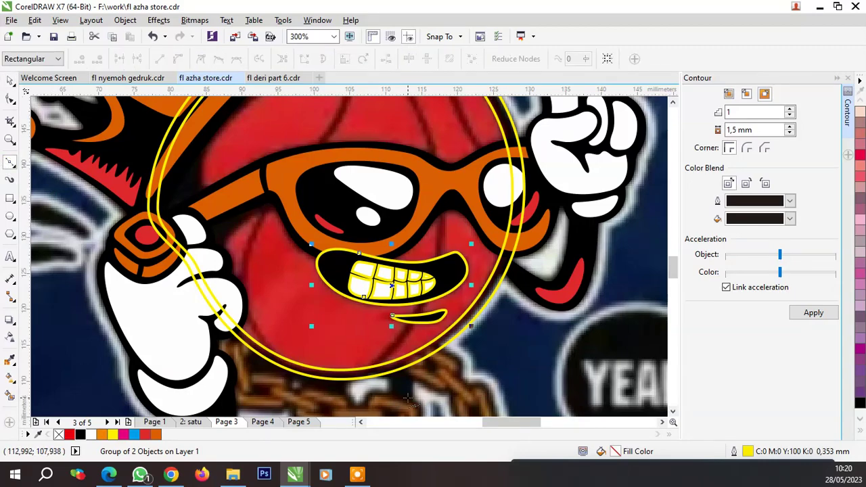
pyautogui.click(441, 241)
pyautogui.scroll(-1, 441, 241)
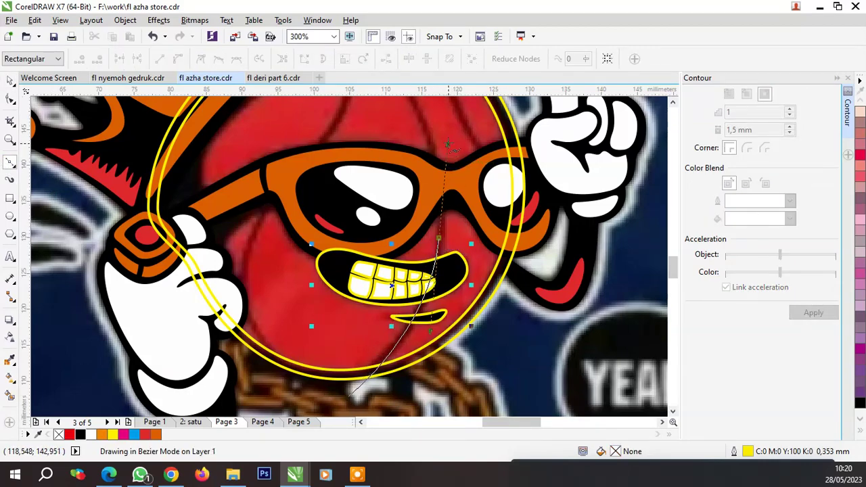
pyautogui.scroll(-1, 455, 328)
pyautogui.scroll(1, 397, 145)
pyautogui.moveTo(357, 174)
pyautogui.mouseDown()
pyautogui.moveTo(267, 122)
pyautogui.moveTo(289, 116)
pyautogui.mouseUp()
pyautogui.press('space')
# Draw a second seam line curving across the top of the ball
pyautogui.scroll(-1, 289, 116)
pyautogui.scroll(1, 300, 259)
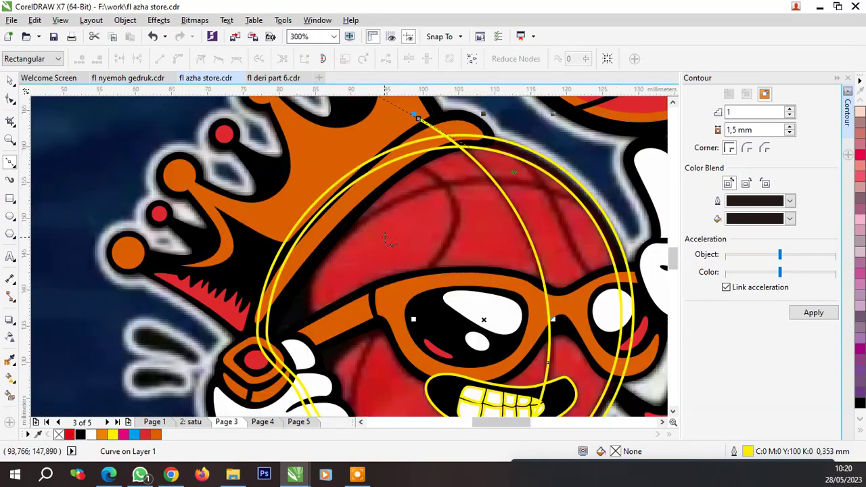
pyautogui.press('space')
pyautogui.scroll(-1, 282, 274)
pyautogui.scroll(1, 482, 236)
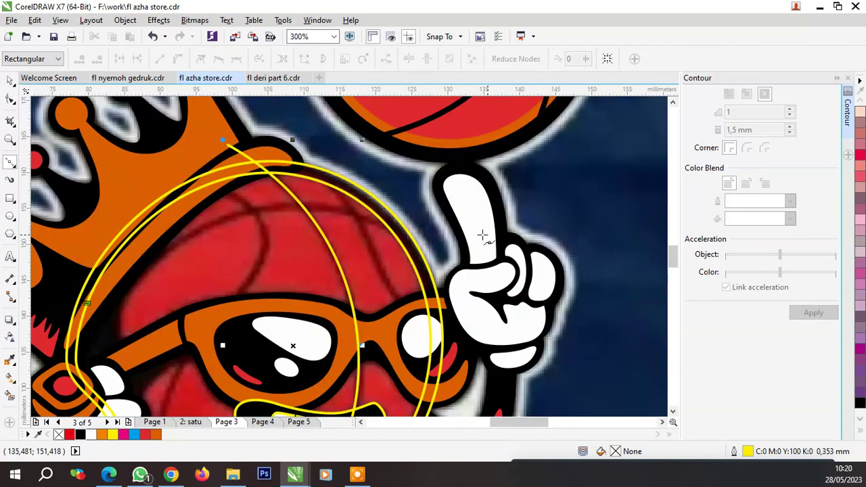
pyautogui.moveTo(433, 243); pyautogui.dragTo(593, 323)
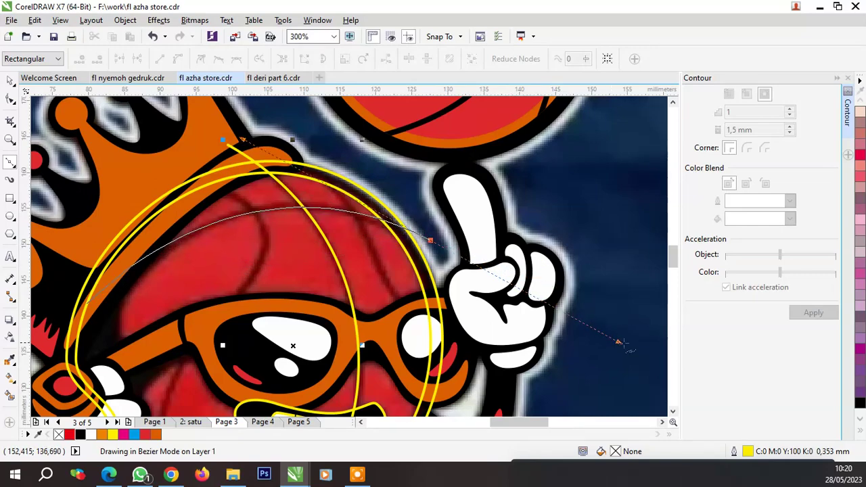
pyautogui.press('space')
pyautogui.scroll(-2, 335, 214)
pyautogui.scroll(1, 294, 264)
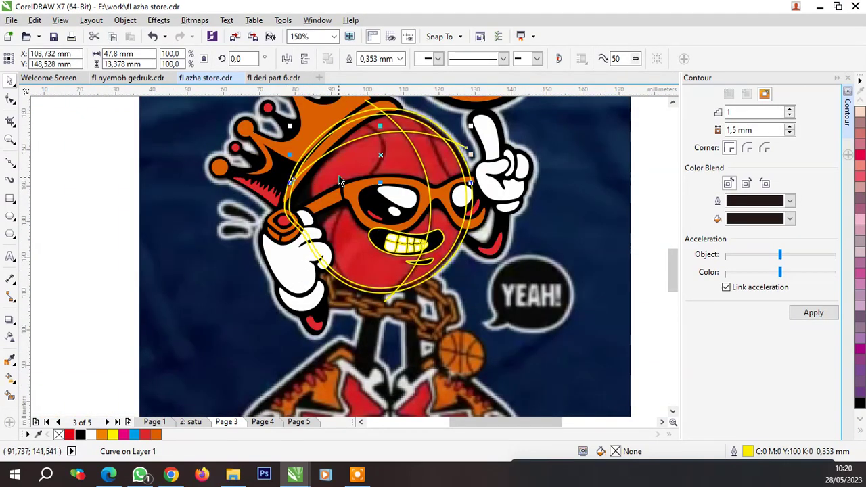
# Reshape the seam curve near the glasses by dragging its node
pyautogui.click(10, 99)
pyautogui.scroll(1, 298, 237)
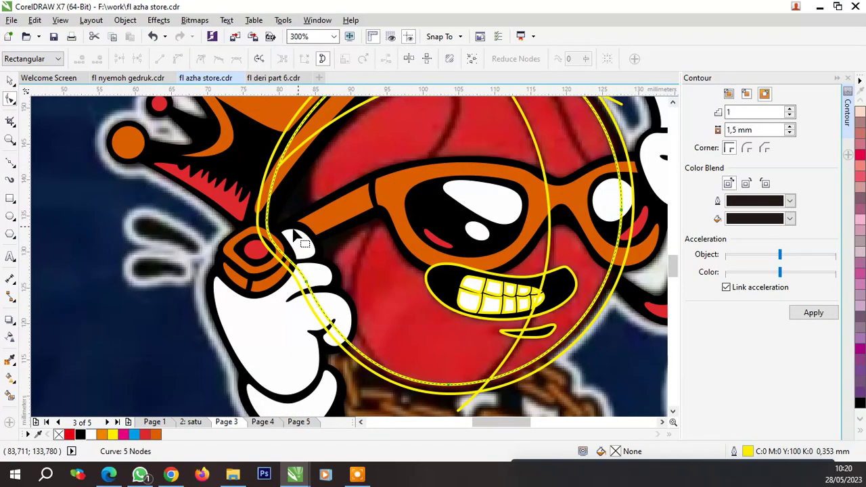
pyautogui.moveTo(273, 230); pyautogui.dragTo(310, 190)
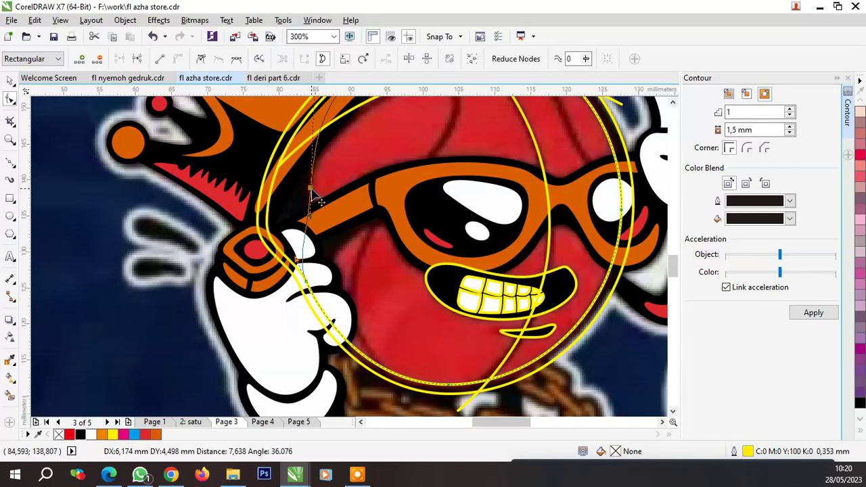
pyautogui.scroll(-1, 345, 250)
pyautogui.scroll(1, 355, 137)
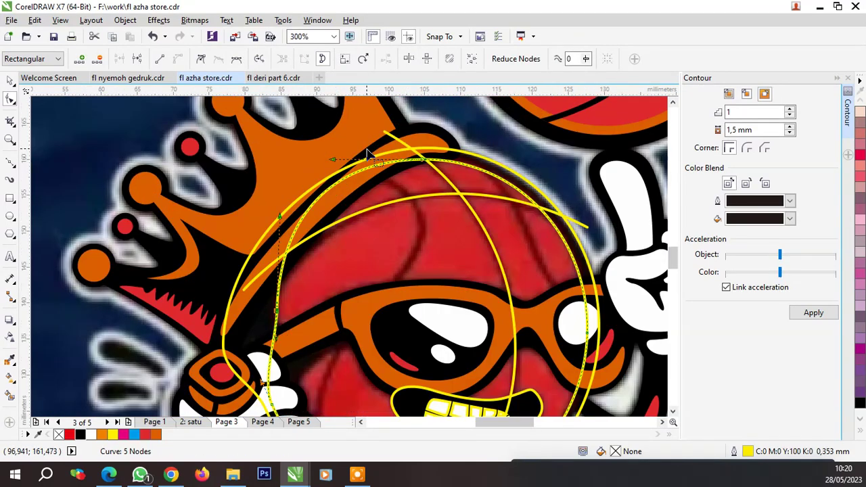
pyautogui.press('space')
pyautogui.scroll(-1, 367, 151)
pyautogui.scroll(1, 394, 212)
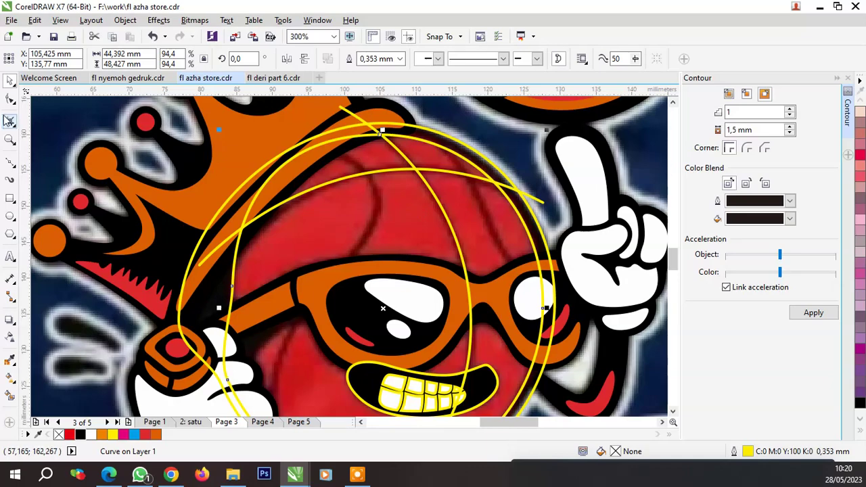
# Start a new seam curve at the ball's edge, bending it up toward the crown
pyautogui.click(12, 165)
pyautogui.scroll(-1, 270, 183)
pyautogui.scroll(1, 271, 306)
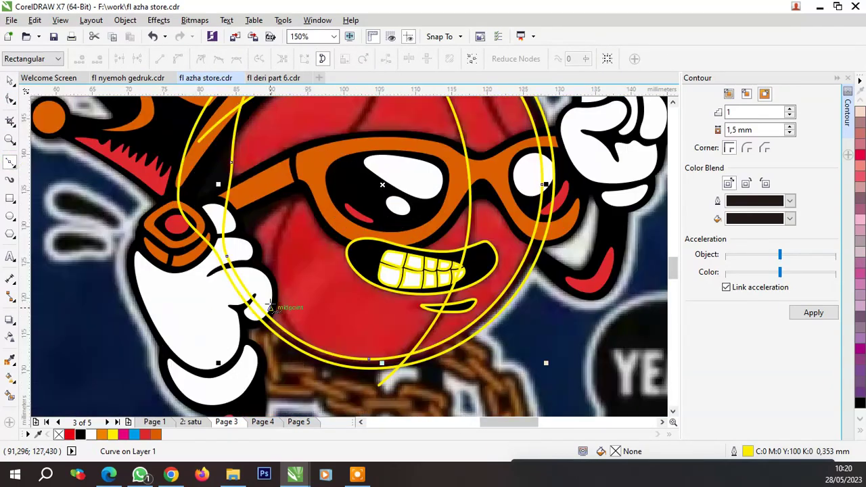
pyautogui.click(317, 360)
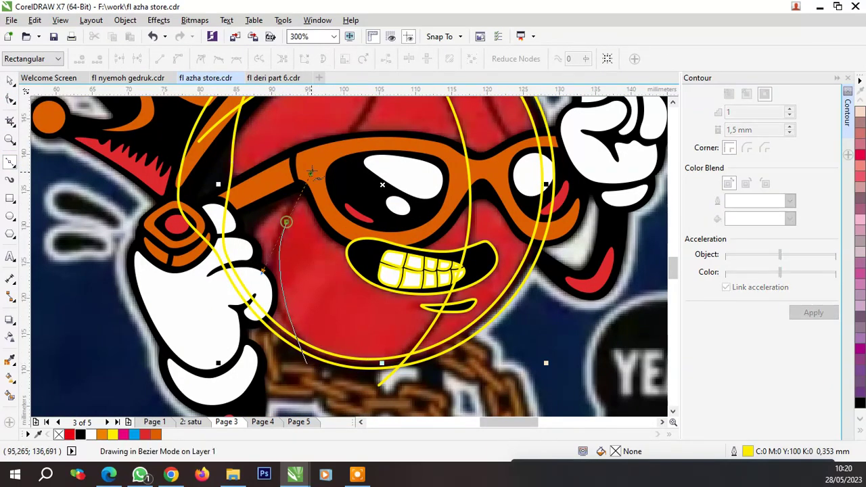
pyautogui.scroll(-3, 286, 226)
pyautogui.scroll(1, 326, 228)
pyautogui.scroll(3, 327, 228)
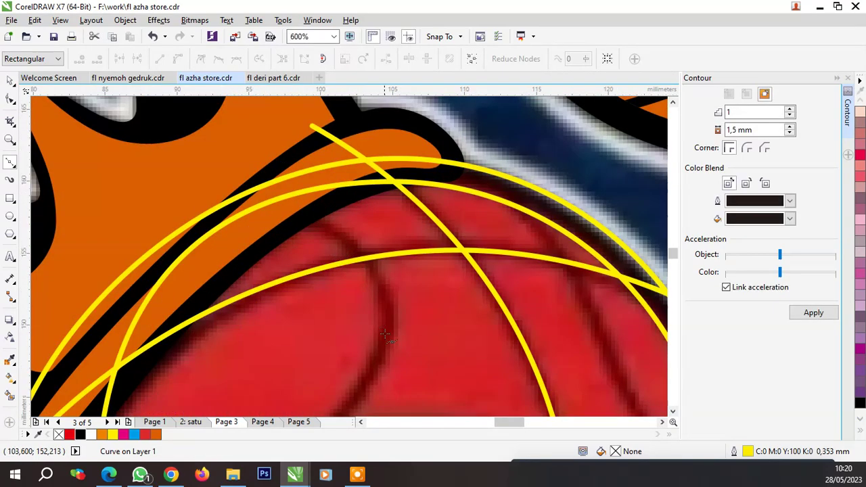
pyautogui.click(366, 372)
pyautogui.moveTo(300, 216); pyautogui.dragTo(217, 189)
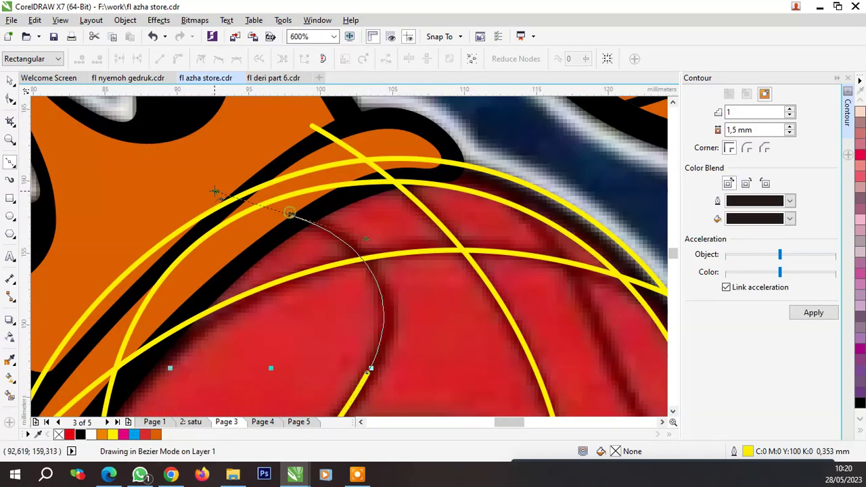
# Add nodes to carry the seam down past the glasses and finish the curve
pyautogui.scroll(-1, 249, 210)
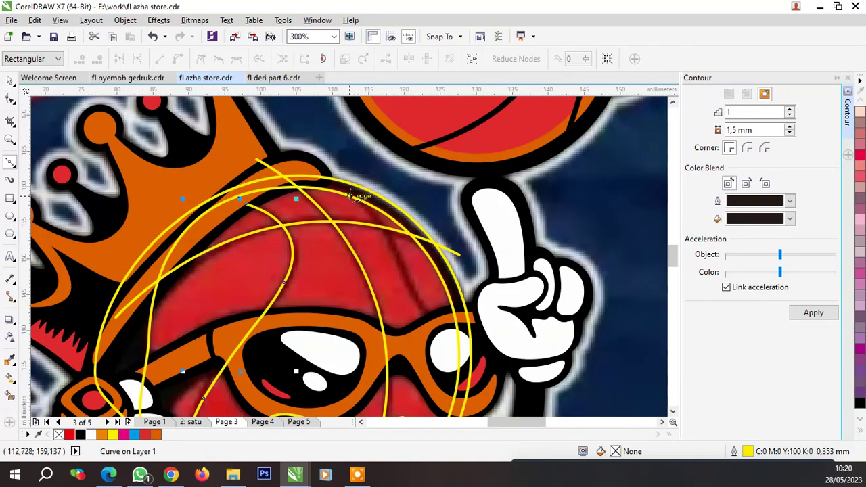
pyautogui.click(349, 202)
pyautogui.scroll(2, 426, 305)
pyautogui.moveTo(300, 198); pyautogui.dragTo(306, 214)
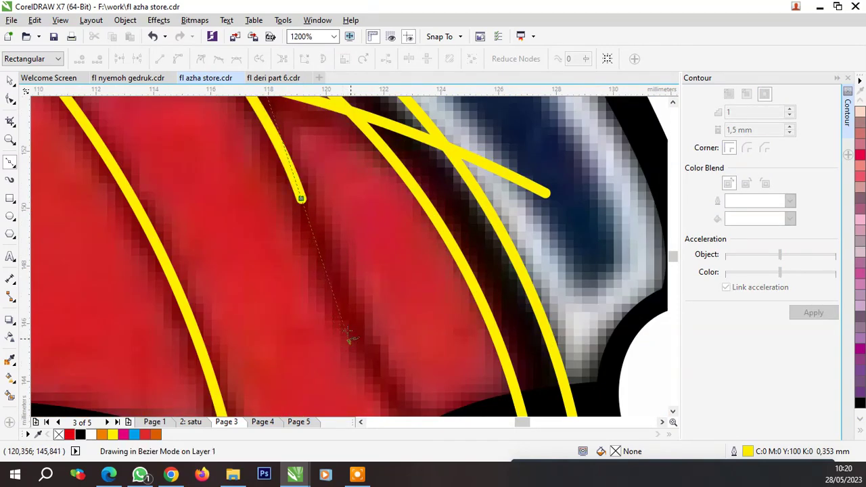
pyautogui.scroll(-2, 379, 305)
pyautogui.scroll(1, 406, 329)
pyautogui.moveTo(420, 313); pyautogui.dragTo(507, 355)
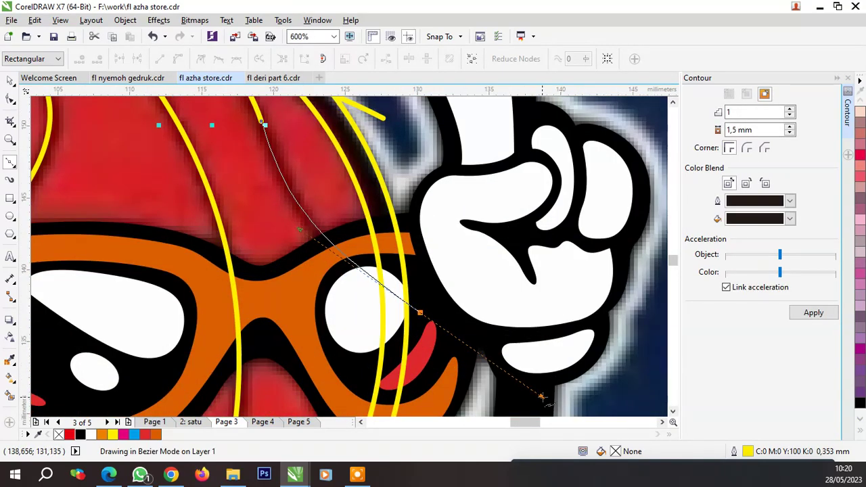
pyautogui.press('space')
# Begin selecting the seam curves together
pyautogui.scroll(-2, 419, 311)
pyautogui.scroll(1, 353, 229)
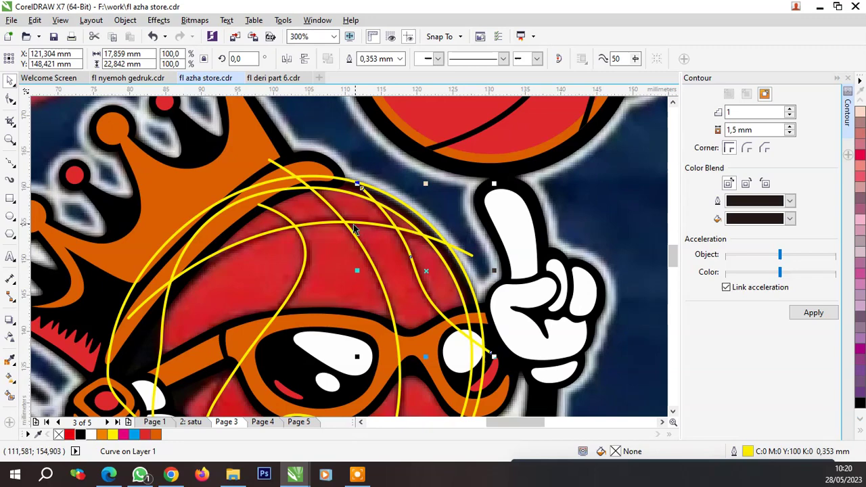
pyautogui.keyDown('shift'); pyautogui.click(318, 208); pyautogui.keyUp('shift')
# Add the remaining seam curves to the selection, undoing an accidental move
pyautogui.keyDown('shift'); pyautogui.click(279, 214); pyautogui.keyUp('shift')
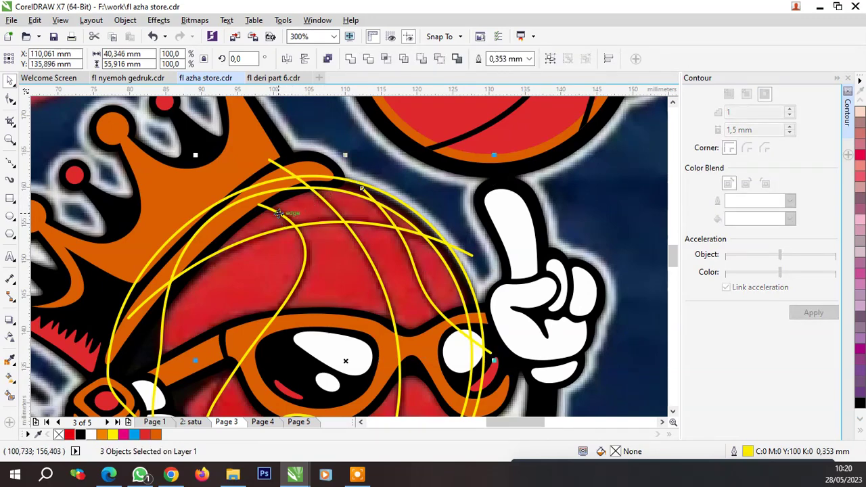
pyautogui.keyDown('shift'); pyautogui.click(467, 258); pyautogui.keyUp('shift')
pyautogui.scroll(-1, 464, 247)
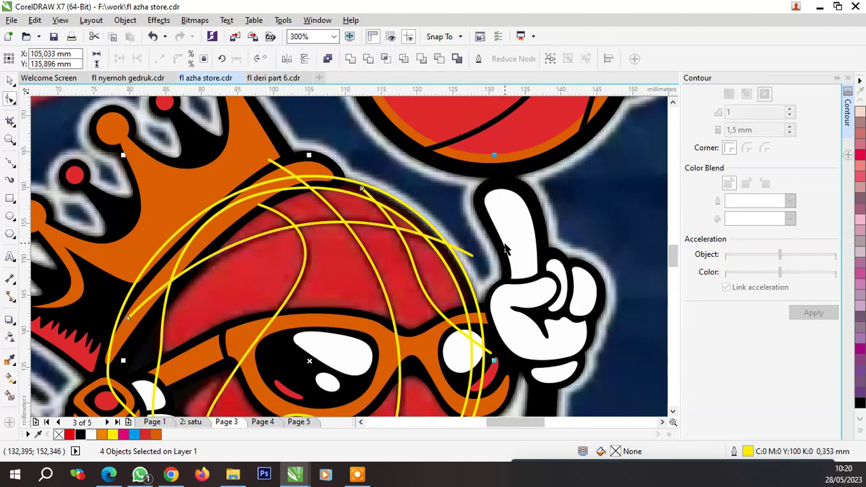
pyautogui.scroll(-1, 421, 214)
pyautogui.moveTo(394, 212); pyautogui.dragTo(488, 212)
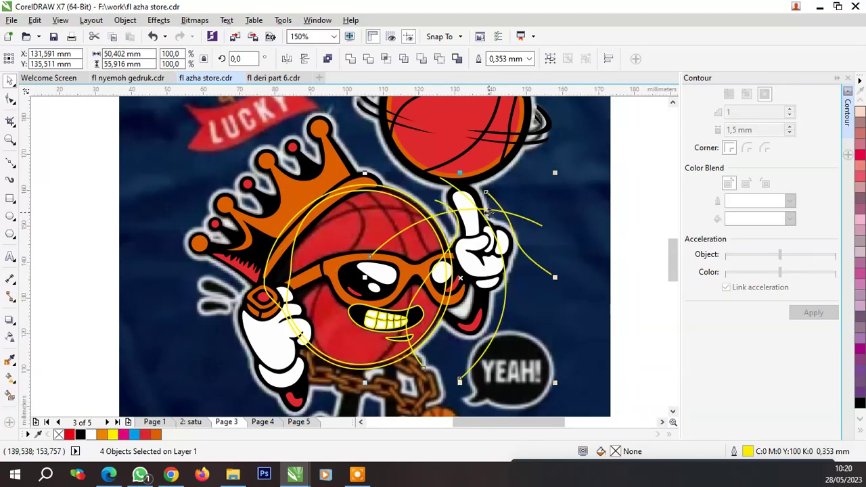
pyautogui.hotkey('ctrl', 'z')
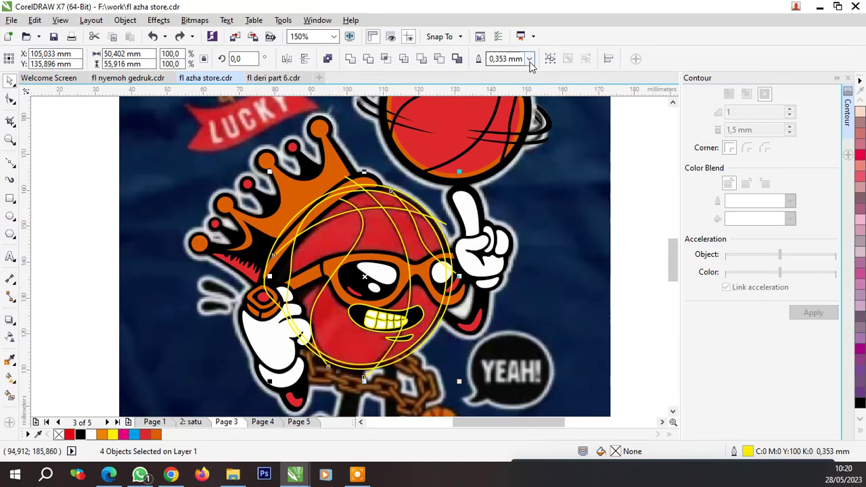
# Give the four seam curves a 0.75 mm outline, convert them to objects, and group them
pyautogui.click(529, 59)
pyautogui.click(501, 129)
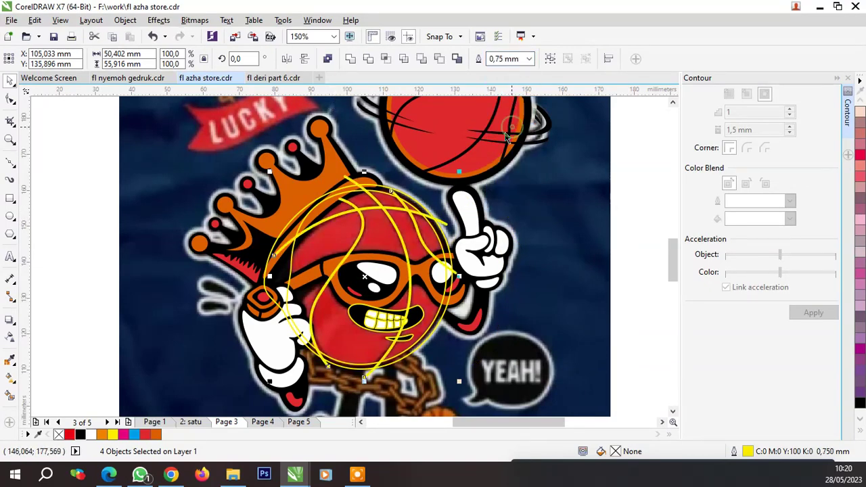
pyautogui.scroll(2, 419, 212)
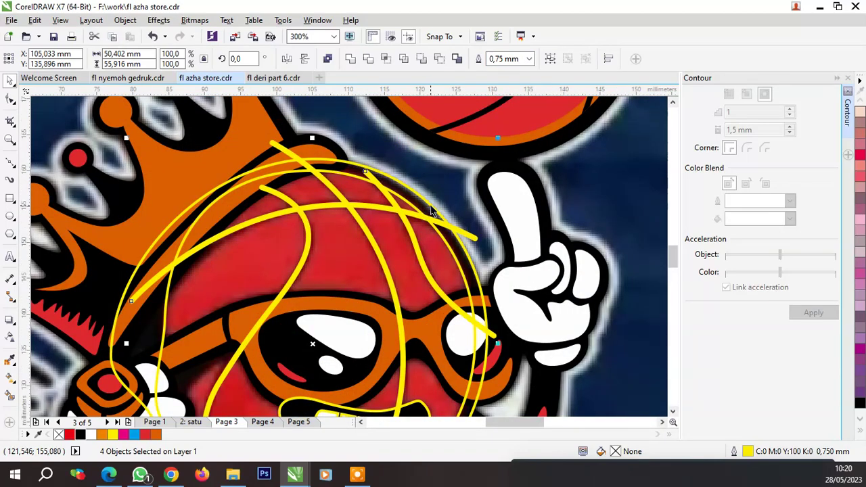
pyautogui.hotkey('ctrl', 'shift', 'q')
pyautogui.hotkey('ctrl', 'g')
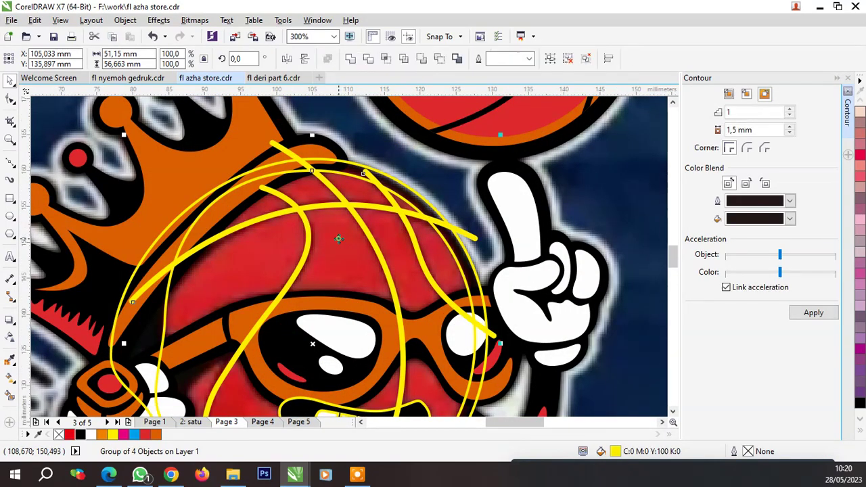
pyautogui.press('F5')
pyautogui.scroll(1, 387, 167)
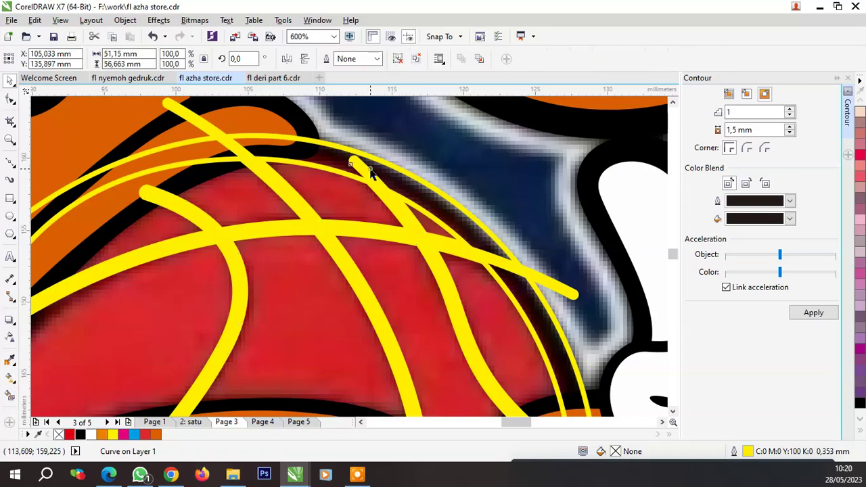
pyautogui.press('Escape')
pyautogui.scroll(-3, 368, 199)
pyautogui.scroll(2, 377, 246)
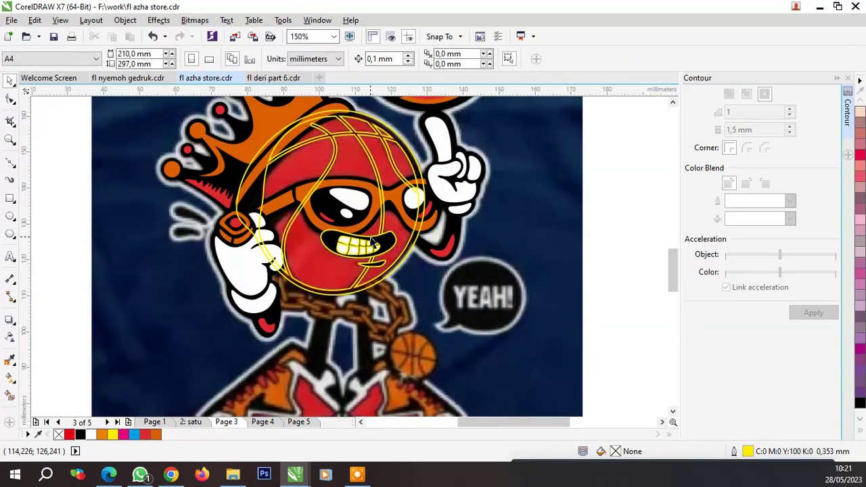
# Fill the traced ball outline with red, then select the glasses group for reordering
pyautogui.click(364, 167)
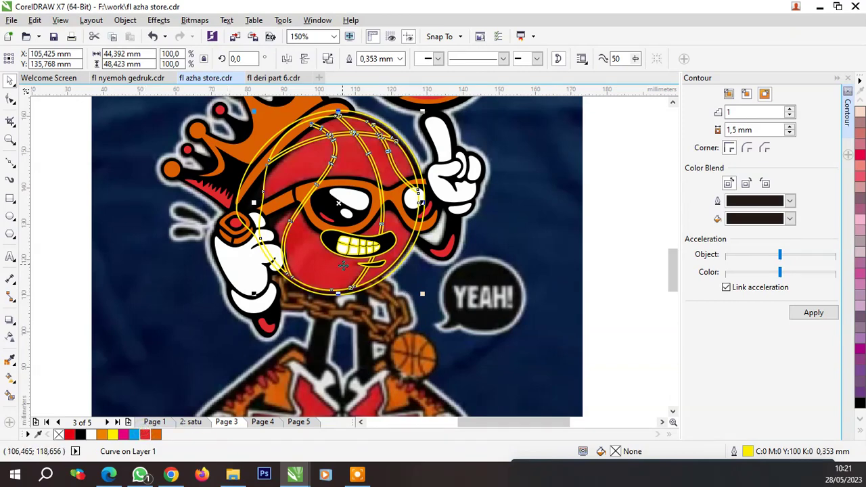
pyautogui.click(145, 435)
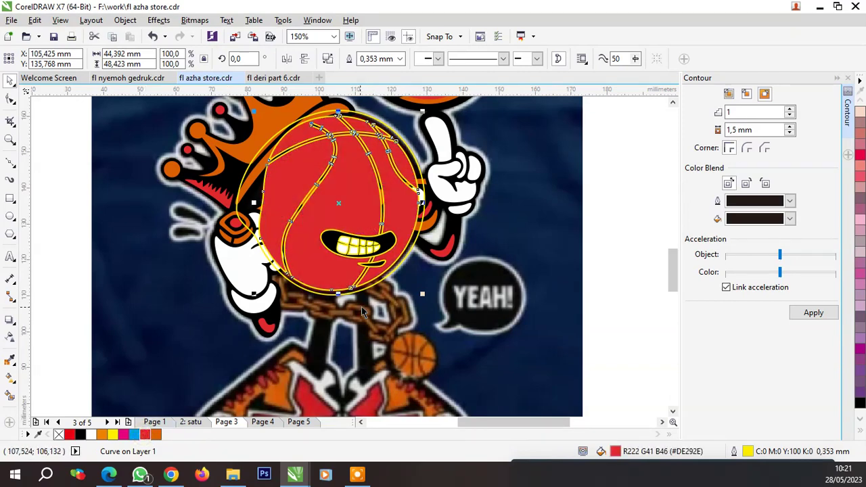
pyautogui.click(436, 260)
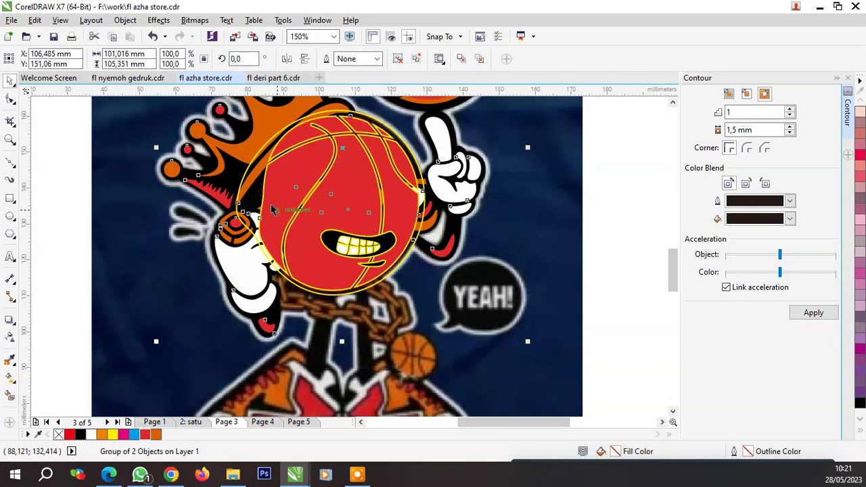
pyautogui.scroll(3, 433, 208)
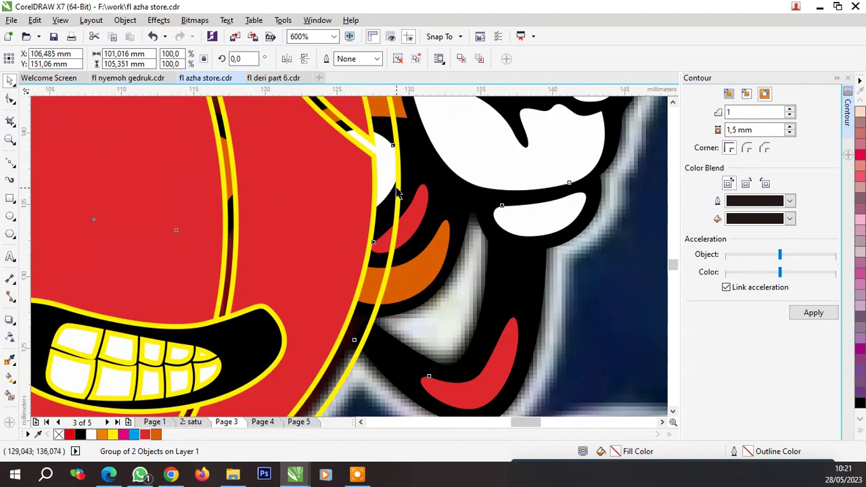
pyautogui.click(398, 193)
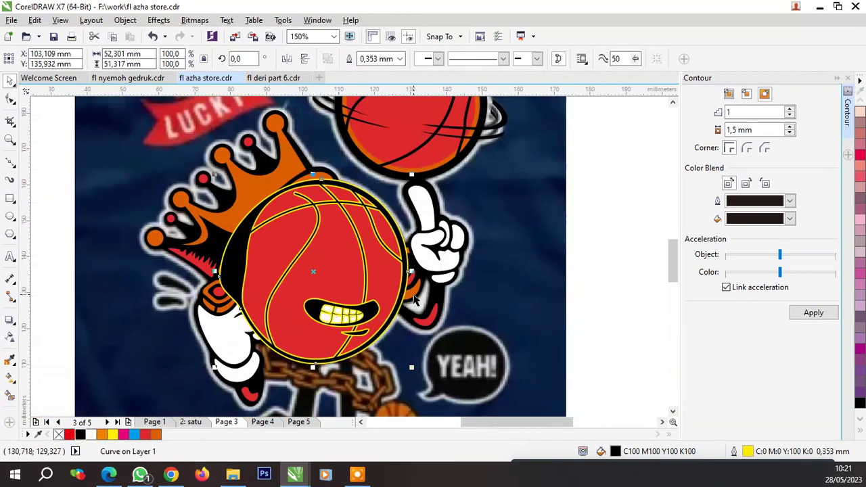
pyautogui.scroll(-3, 406, 257)
pyautogui.rightClick(452, 269)
pyautogui.moveTo(482, 334)
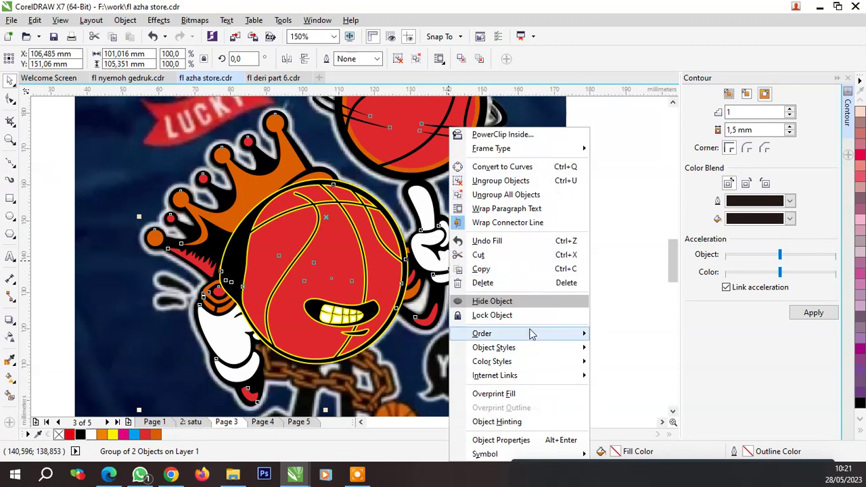
# Bring the glasses group to the front of the layer, above the ball
pyautogui.click(629, 368)
pyautogui.click(602, 345)
pyautogui.scroll(-1, 503, 315)
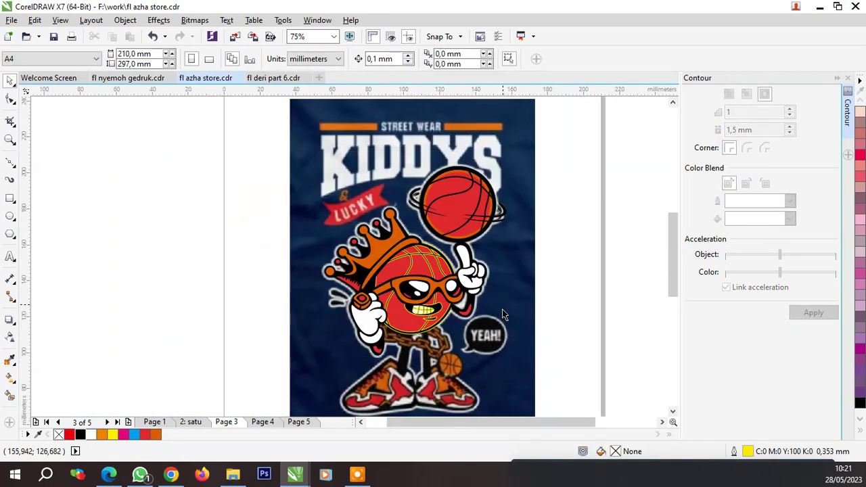
# Group the three head pieces and remove their outline
pyautogui.moveTo(559, 371); pyautogui.dragTo(325, 222)
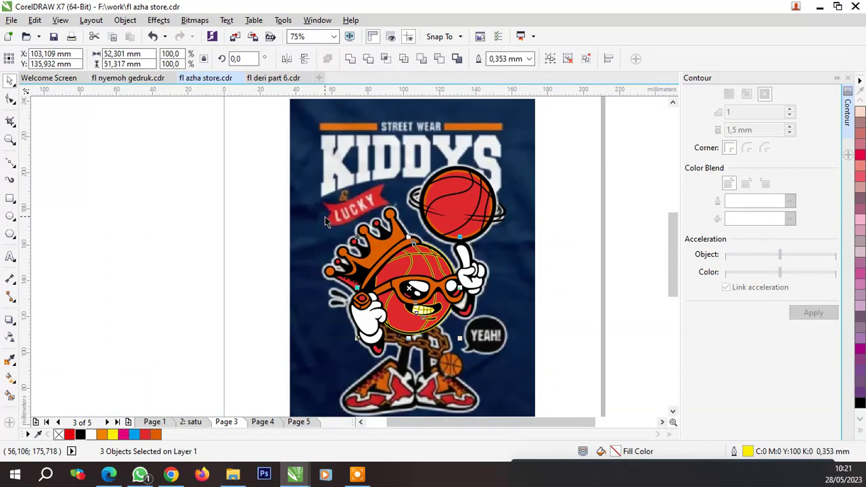
pyautogui.hotkey('ctrl', 'g')
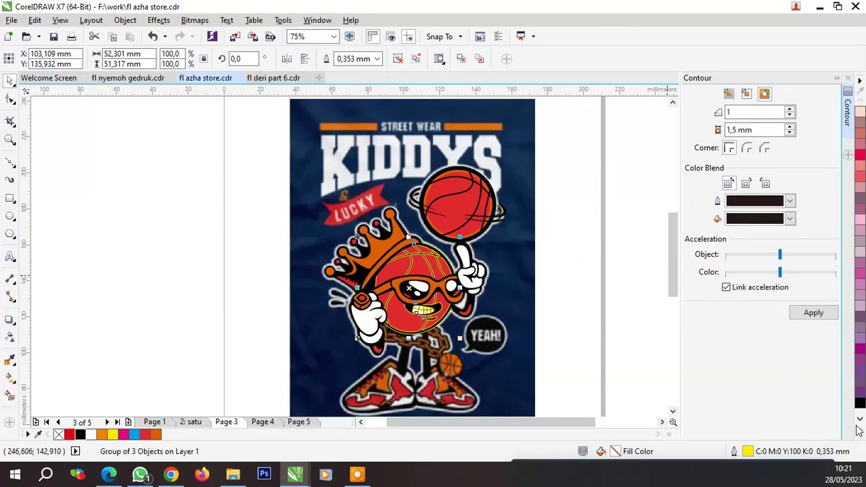
pyautogui.rightClick(860, 432)
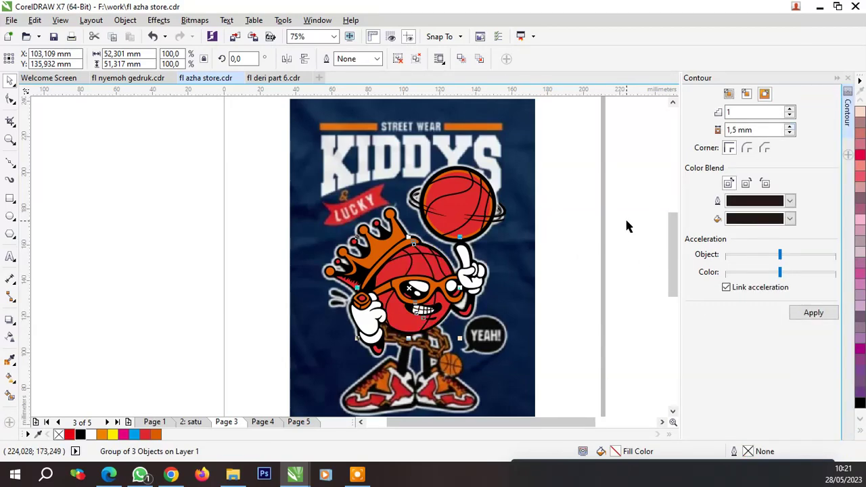
pyautogui.click(567, 249)
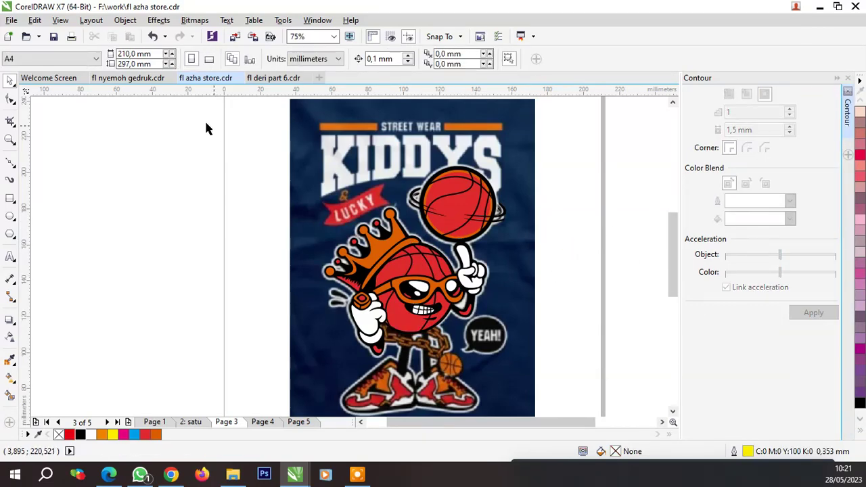
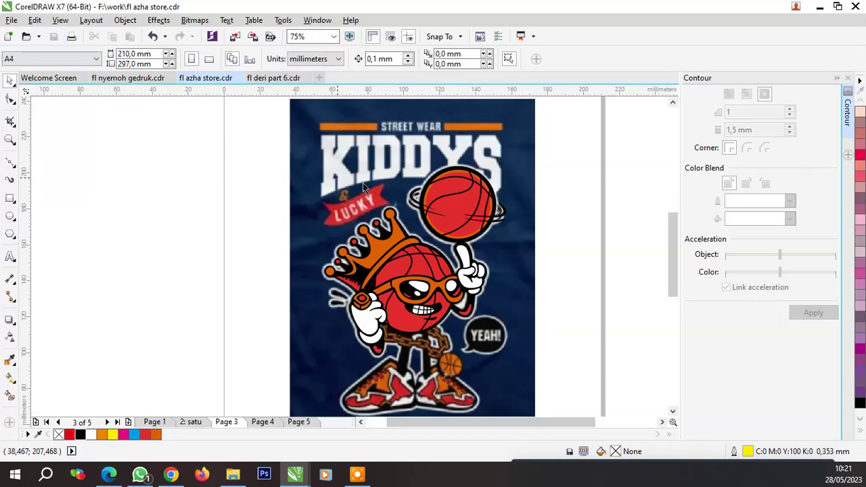
# Zoom to 2400% on the chain below the mascot's mouth and pick the Bezier tool
pyautogui.scroll(-1, 353, 197)
pyautogui.scroll(2, 419, 298)
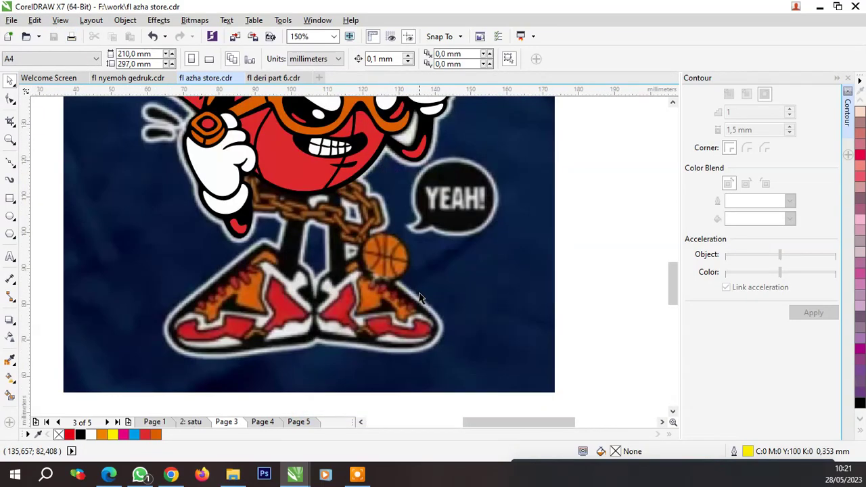
pyautogui.scroll(1, 284, 187)
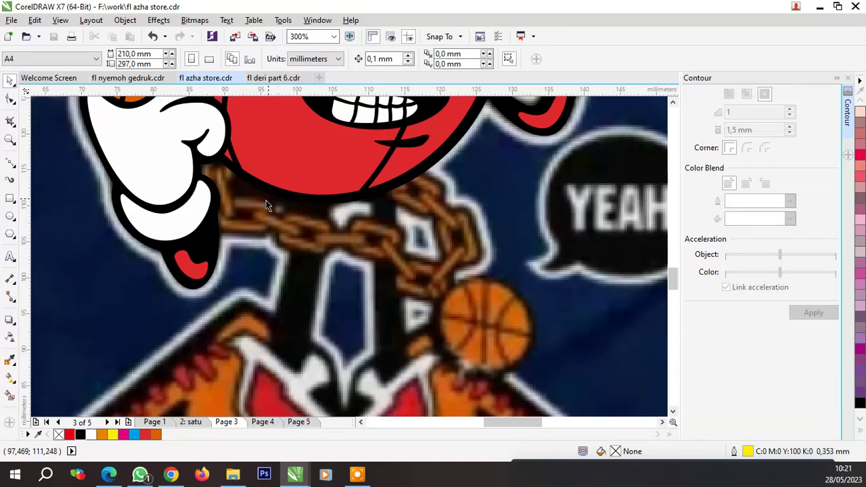
pyautogui.scroll(2, 211, 163)
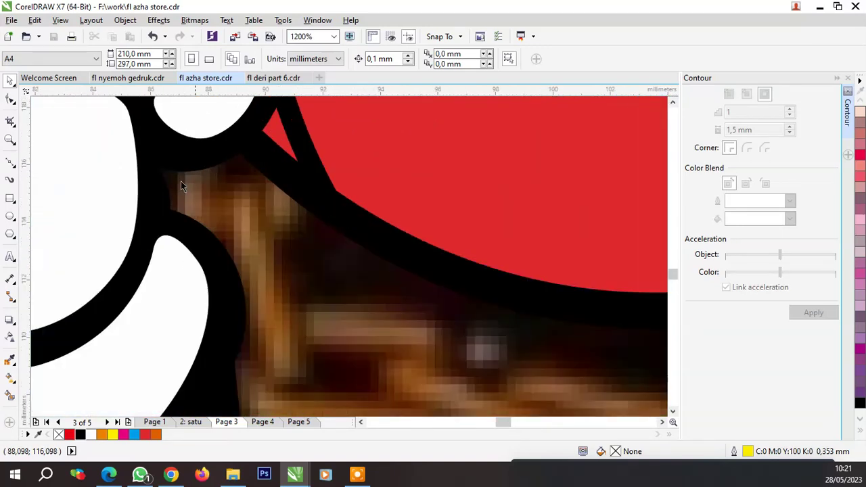
pyautogui.click(10, 164)
# Place the first two Bezier nodes along the chain link's edge
pyautogui.scroll(1, 187, 114)
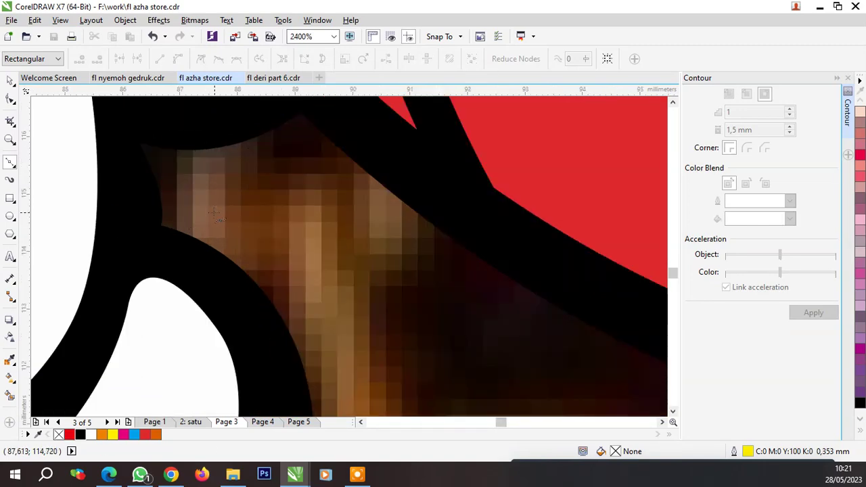
pyautogui.click(203, 120)
pyautogui.click(205, 213)
# Finish the first link curve with a rightward hook and draw a J-shaped curve on the next link
pyautogui.doubleClick(206, 249)
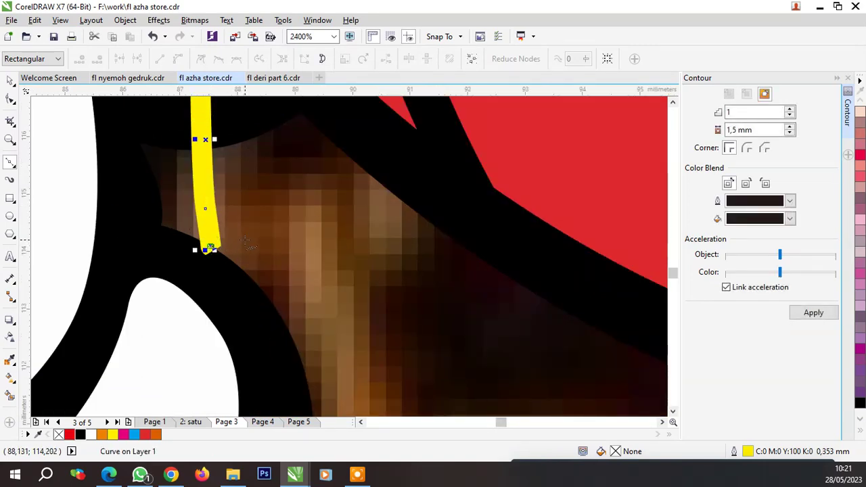
pyautogui.hotkey('ctrl', 'z')
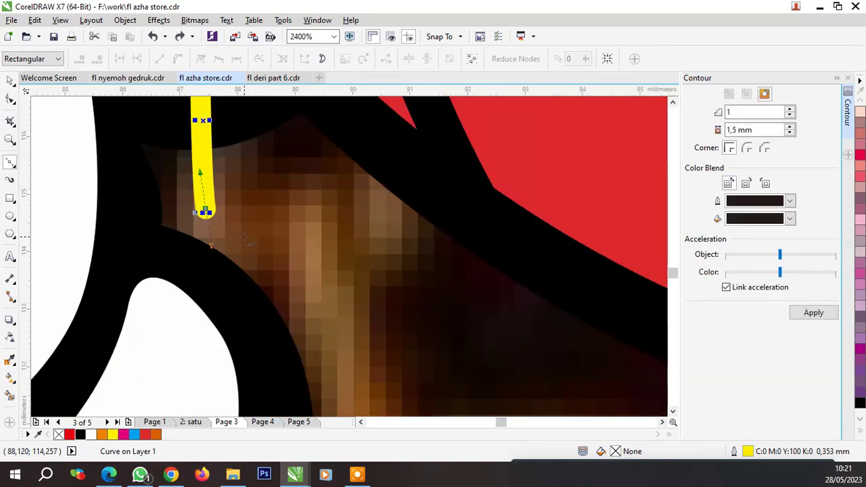
pyautogui.click(247, 242)
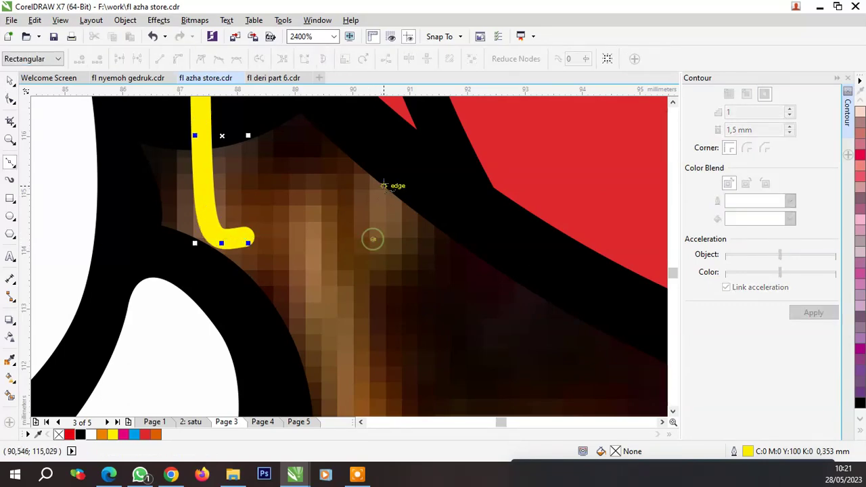
pyautogui.click(373, 240)
pyautogui.scroll(1, 394, 122)
pyautogui.moveTo(398, 184); pyautogui.dragTo(378, 163)
pyautogui.scroll(-3, 378, 163)
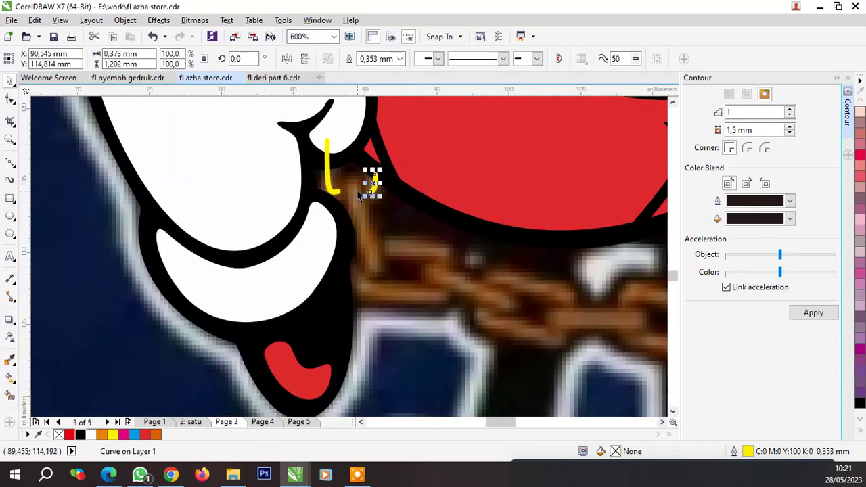
pyautogui.scroll(3, 377, 163)
pyautogui.press('F10')
pyautogui.scroll(-1, 389, 278)
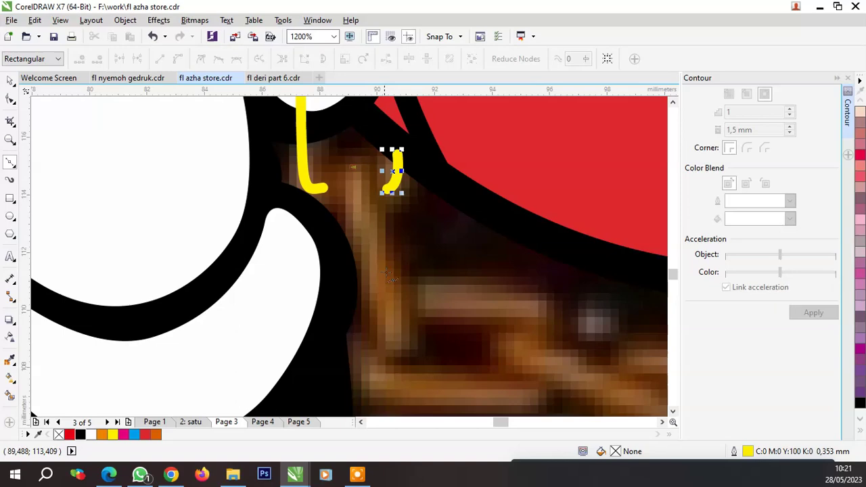
pyautogui.click(402, 337)
pyautogui.press('space')
# Trace the next link's lower and upper edges with yellow curves
pyautogui.scroll(-2, 362, 254)
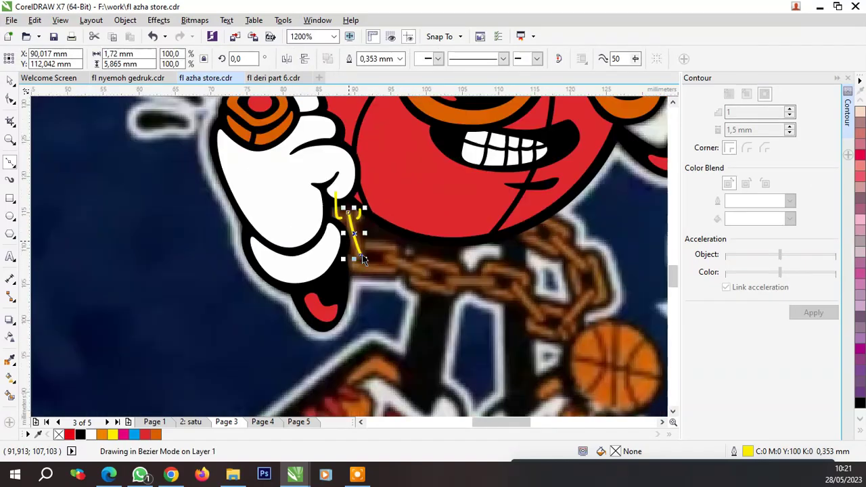
pyautogui.scroll(1, 367, 265)
pyautogui.scroll(1, 367, 269)
pyautogui.press('space')
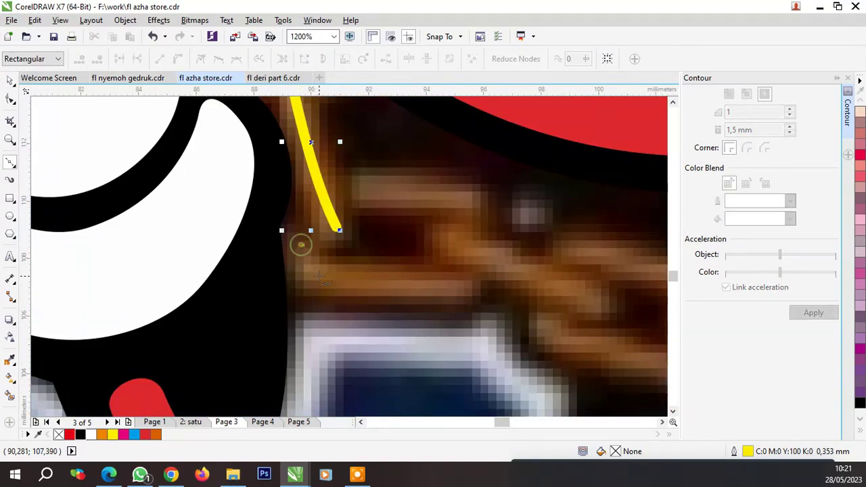
pyautogui.press('space')
pyautogui.press('space')
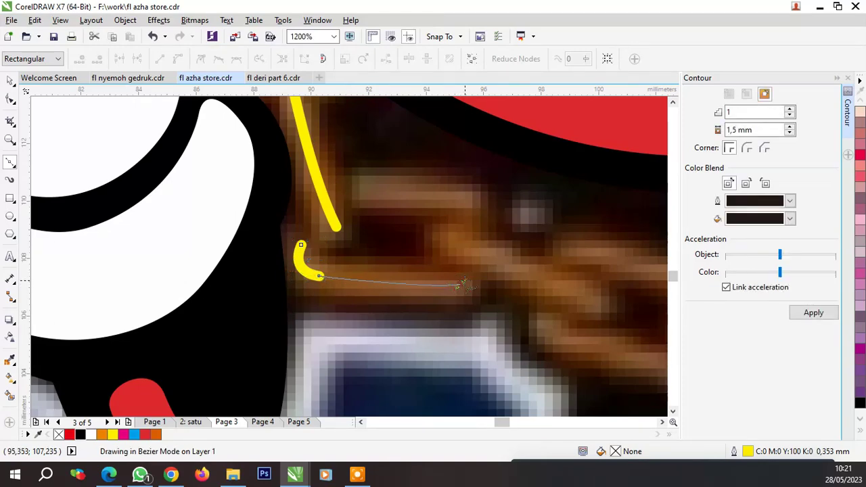
pyautogui.click(466, 287)
pyautogui.press('space')
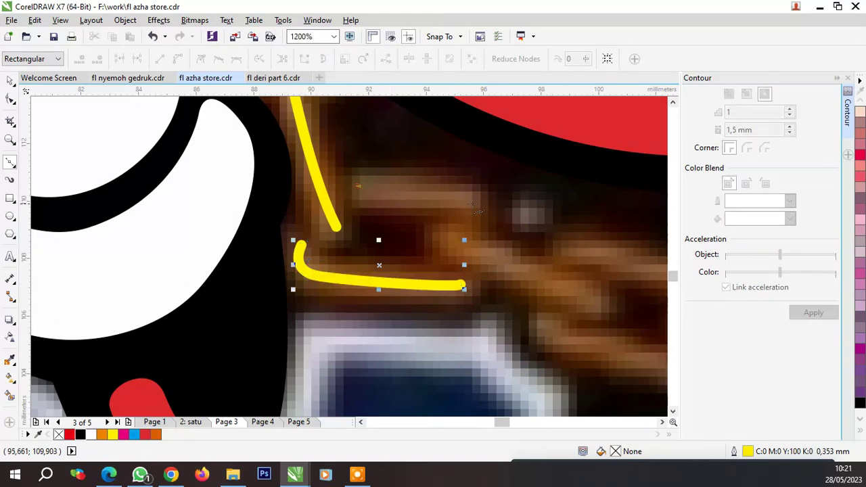
pyautogui.moveTo(475, 203); pyautogui.dragTo(471, 199)
pyautogui.press('space')
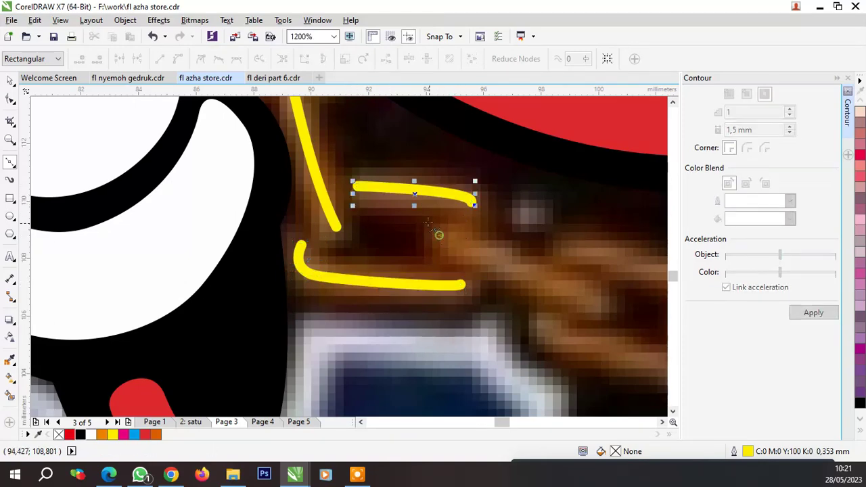
# Draw a diagonal line across the chain and a curve along the following link
pyautogui.scroll(-2, 439, 235)
pyautogui.scroll(2, 559, 261)
pyautogui.click(333, 191)
pyautogui.click(494, 261)
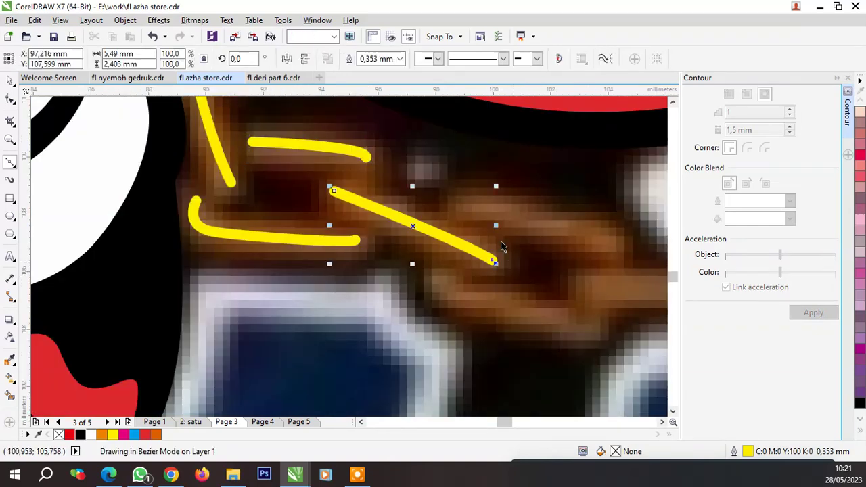
pyautogui.press('space')
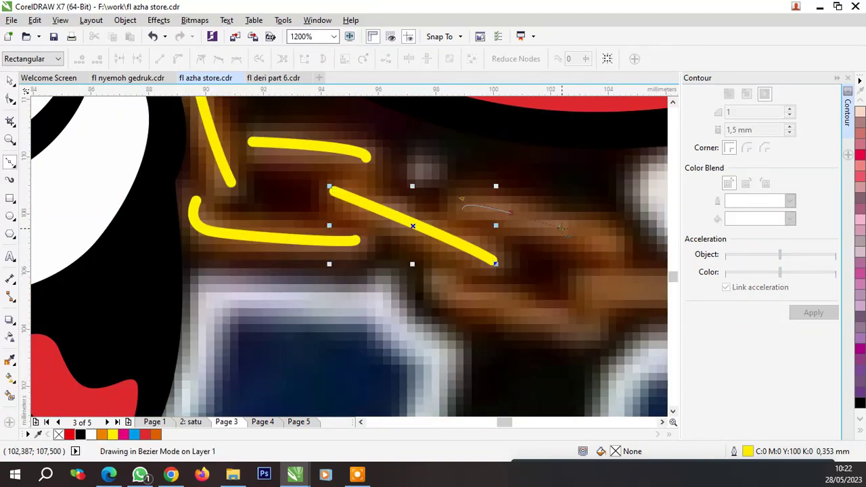
pyautogui.click(512, 213)
pyautogui.click(611, 250)
pyautogui.press('space')
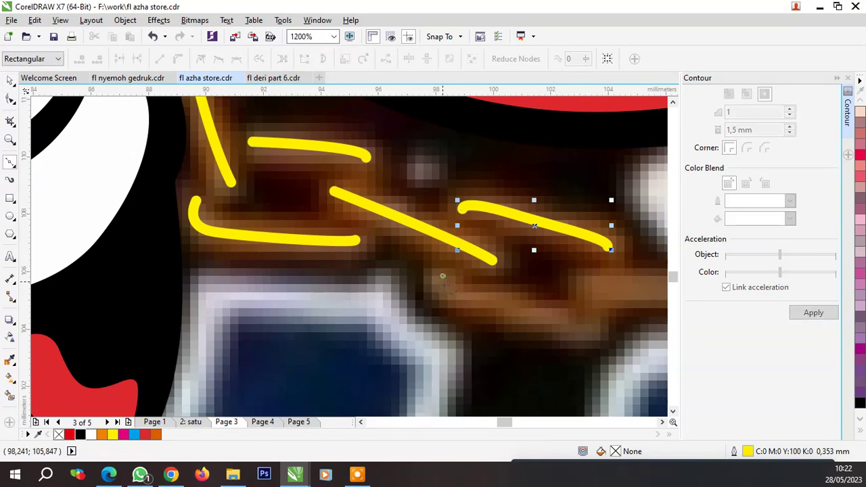
# Trace the lower link with a small curve extended to the right
pyautogui.click(443, 276)
pyautogui.click(467, 296)
pyautogui.press('space')
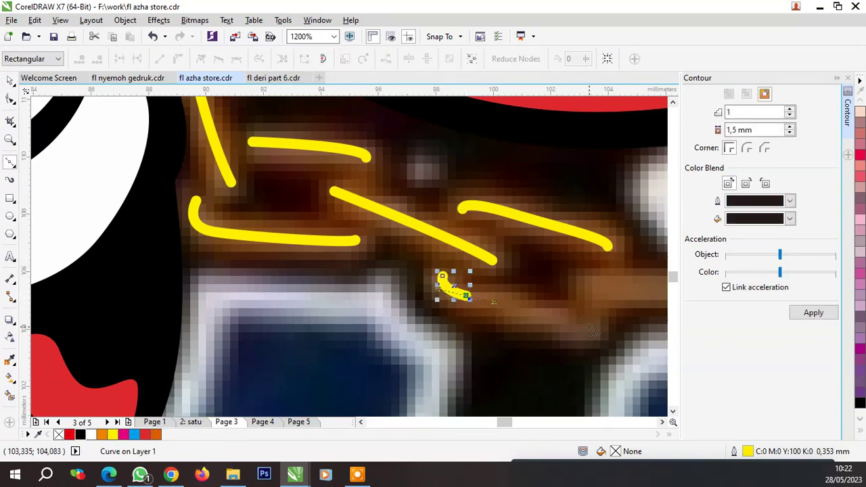
pyautogui.click(467, 296)
pyautogui.click(590, 325)
pyautogui.press('space')
pyautogui.scroll(-1, 446, 279)
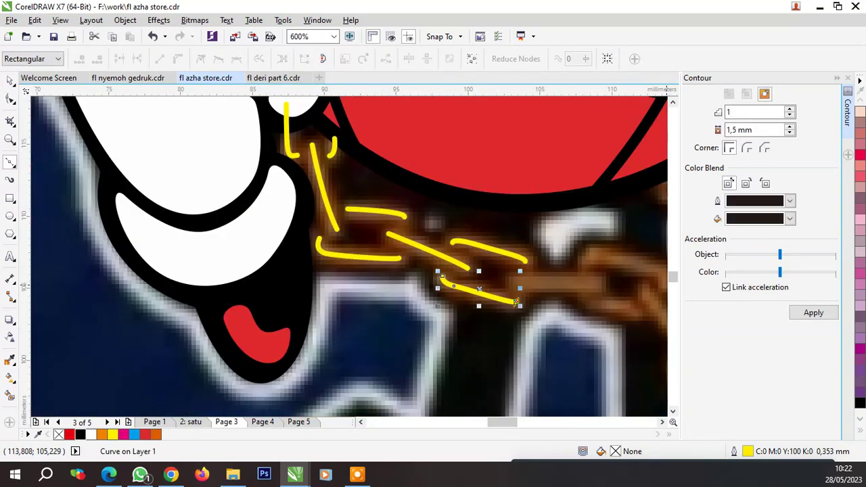
pyautogui.scroll(-2, 516, 303)
pyautogui.scroll(2, 303, 309)
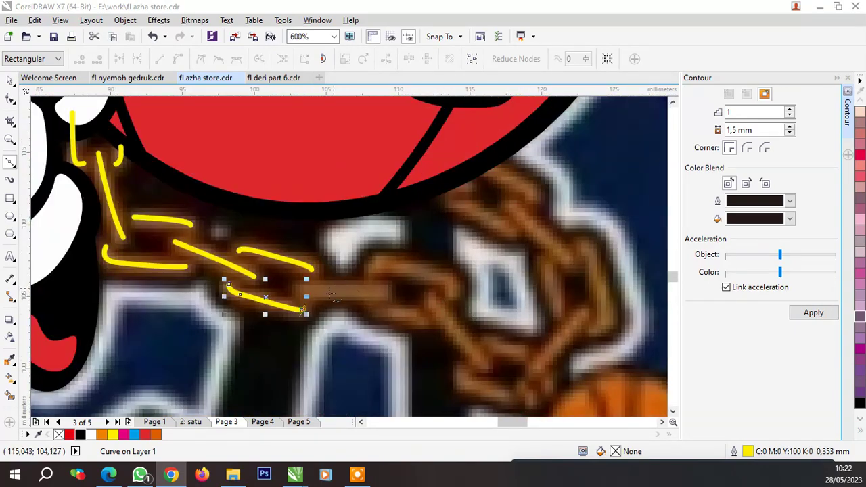
pyautogui.scroll(1, 331, 297)
# Add a horizontal line on the middle link, an upper-edge curve and a short curve below
pyautogui.click(277, 287)
pyautogui.press('Escape')
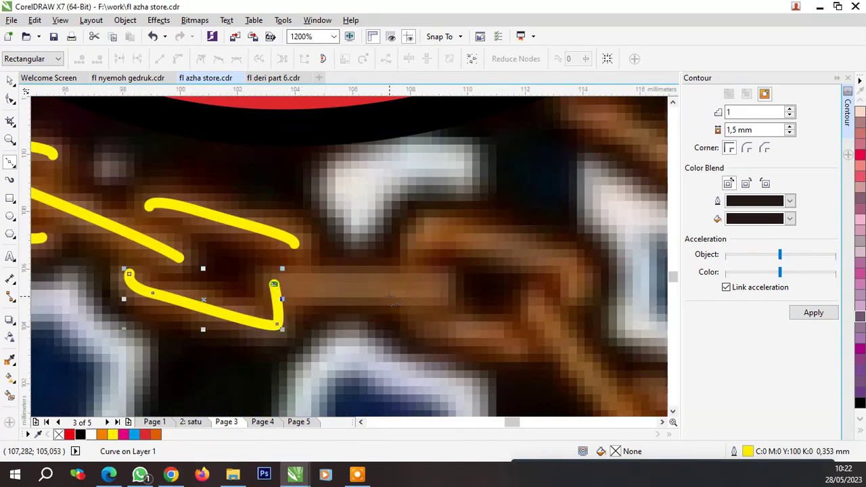
pyautogui.click(280, 283)
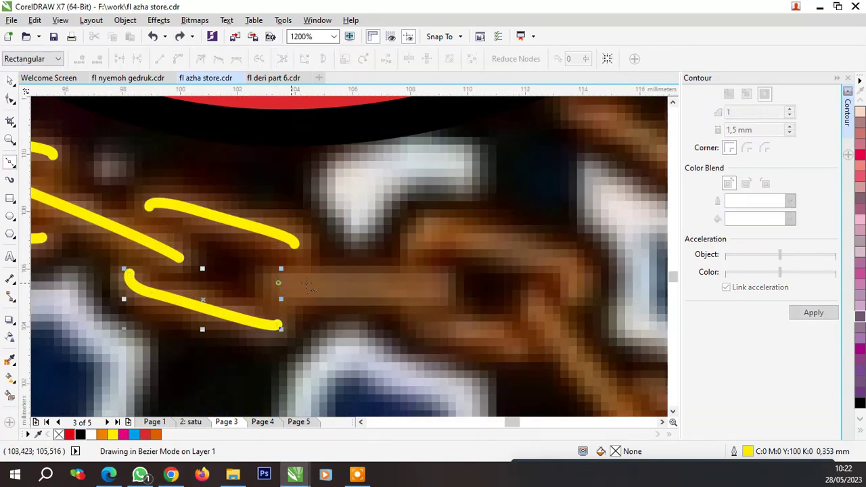
pyautogui.click(441, 283)
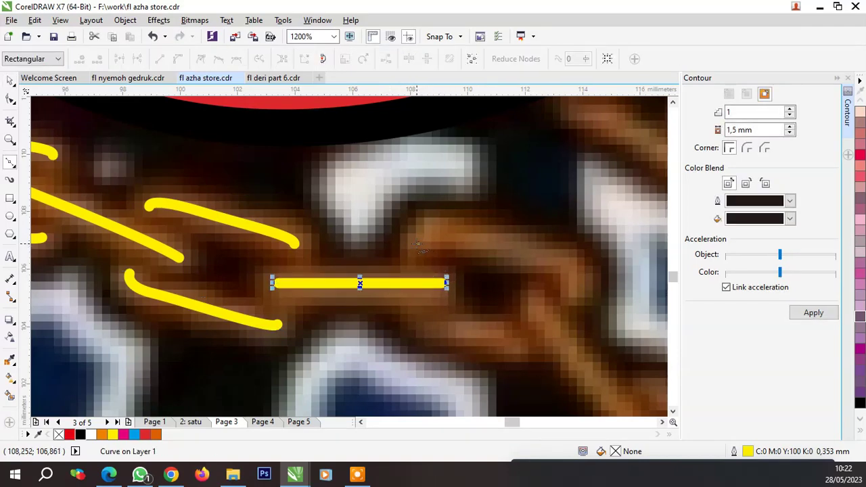
pyautogui.click(487, 238)
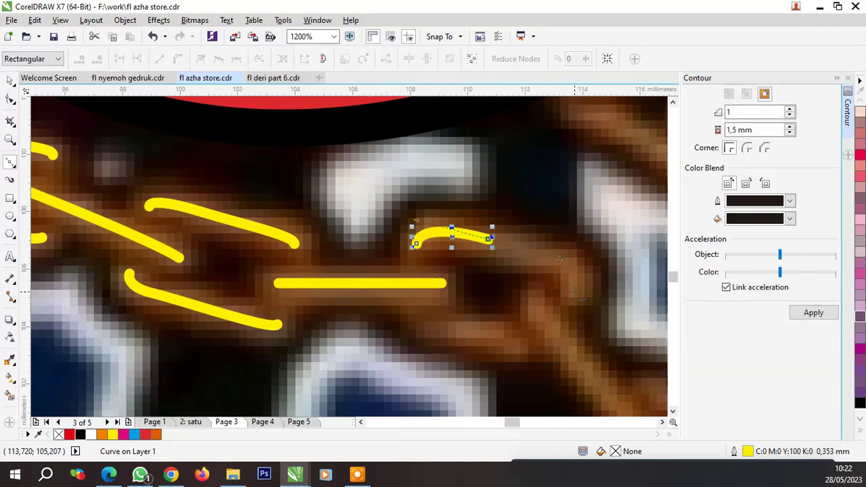
pyautogui.click(573, 293)
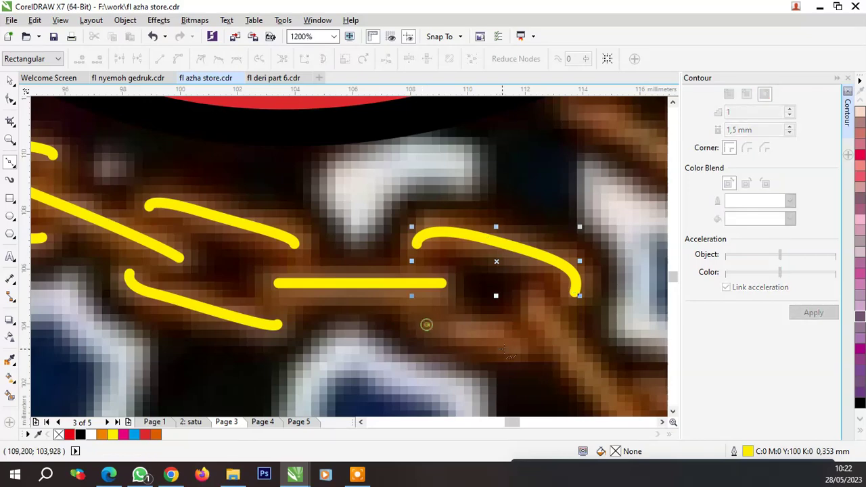
pyautogui.click(425, 325)
pyautogui.click(514, 344)
# Draw a diagonal line down the chain and a short curve on the next link
pyautogui.scroll(-1, 433, 284)
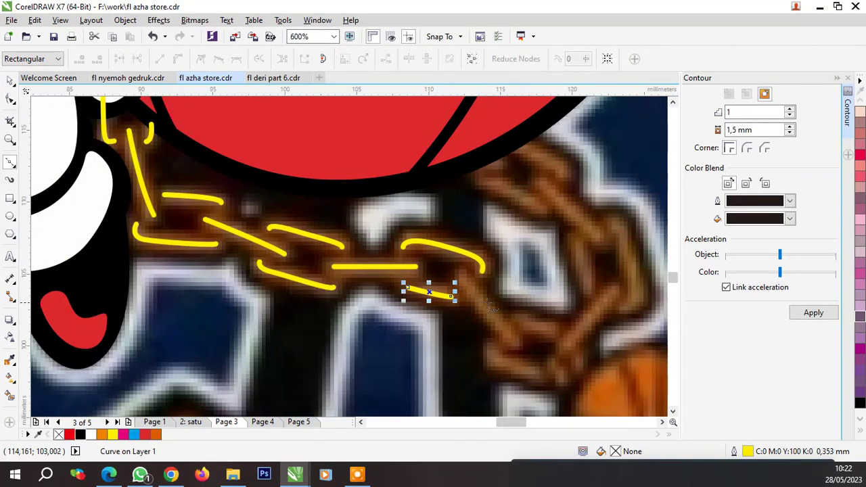
pyautogui.scroll(1, 435, 264)
pyautogui.press('space')
pyautogui.scroll(-2, 436, 256)
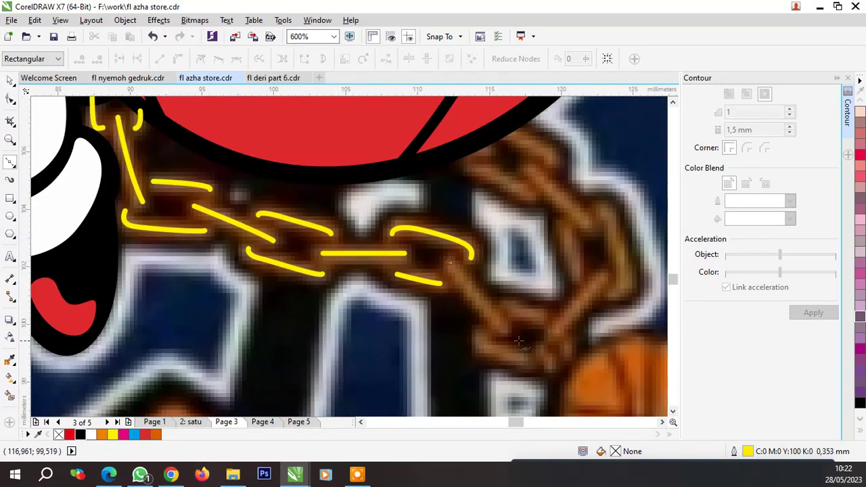
pyautogui.scroll(2, 454, 278)
pyautogui.click(379, 184)
pyautogui.click(495, 327)
pyautogui.press('space')
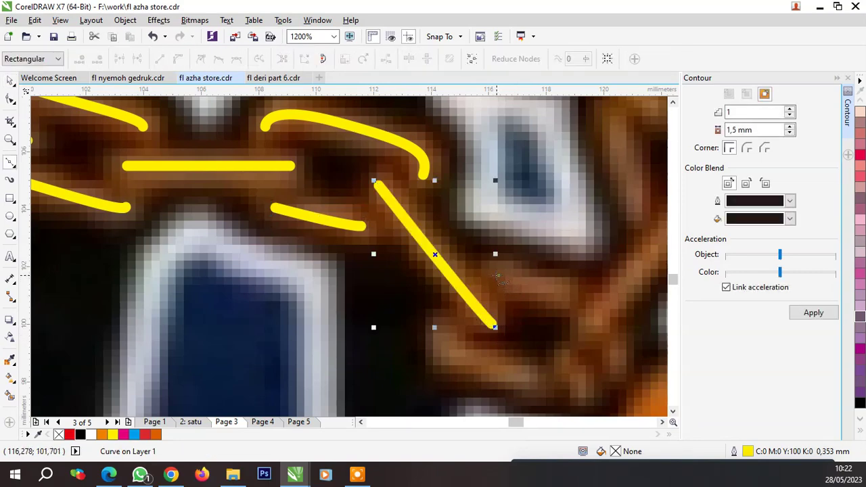
pyautogui.press('space')
pyautogui.click(570, 302)
pyautogui.press('space')
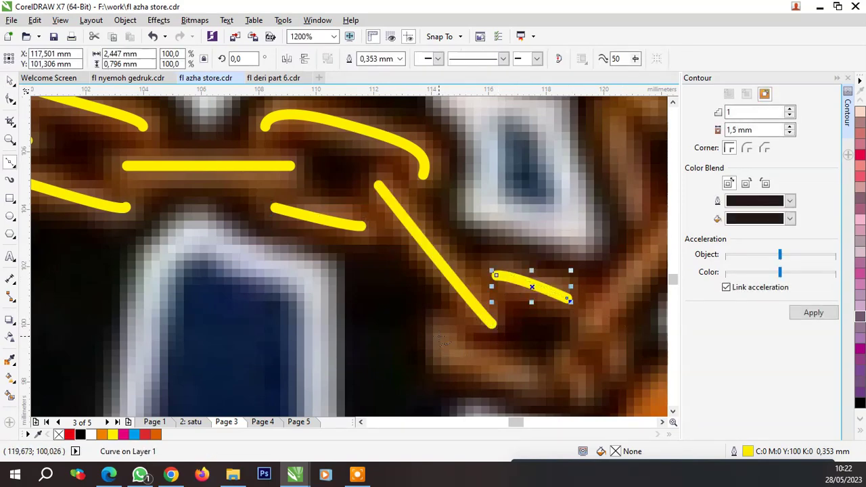
pyautogui.press('space')
# Trace two more links with curves, one bent through a middle node
pyautogui.click(441, 329)
pyautogui.click(466, 362)
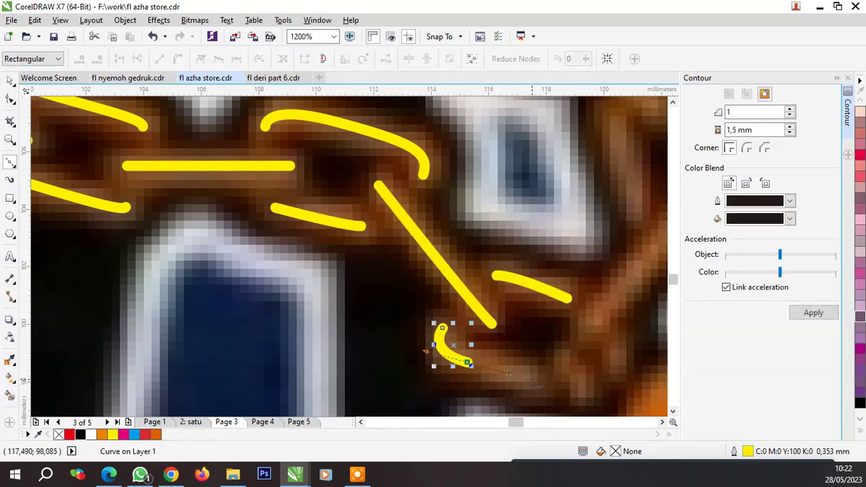
pyautogui.click(528, 382)
pyautogui.scroll(-2, 528, 382)
pyautogui.scroll(2, 535, 351)
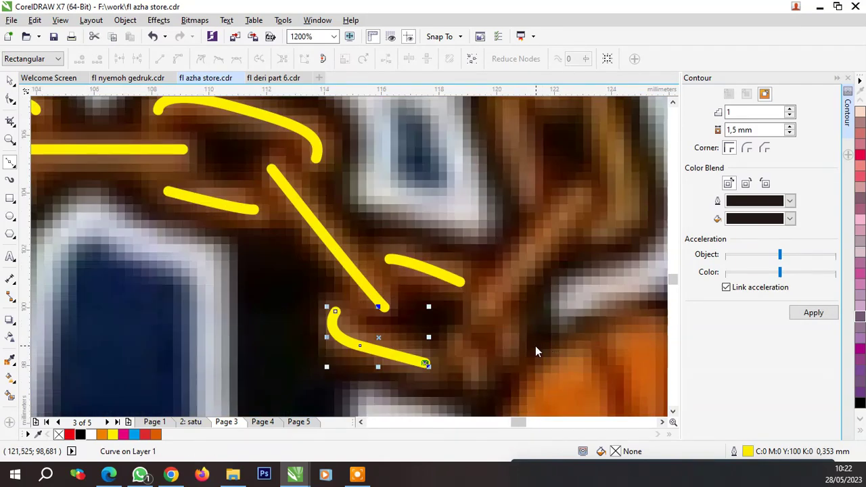
pyautogui.press('space')
pyautogui.click(466, 371)
pyautogui.moveTo(519, 318)
pyautogui.mouseDown()
pyautogui.moveTo(525, 295)
pyautogui.moveTo(499, 304)
pyautogui.mouseUp()
pyautogui.press('space')
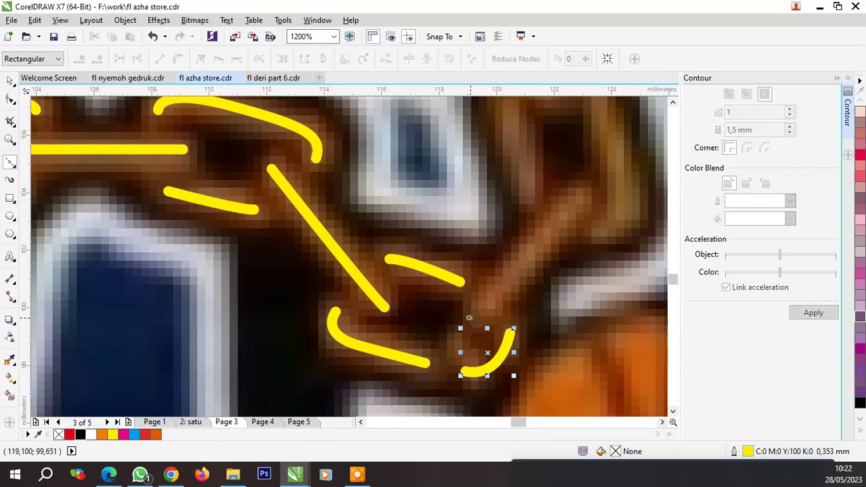
# Draw a straight stroke along the next link and nudge its lower end with the Shape tool
pyautogui.scroll(-2, 534, 279)
pyautogui.scroll(2, 527, 279)
pyautogui.press('space')
pyautogui.click(416, 360)
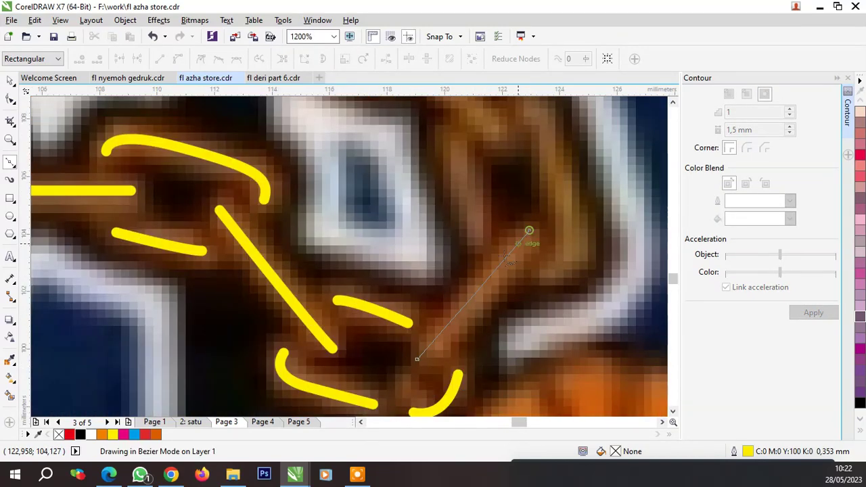
pyautogui.click(530, 230)
pyautogui.click(10, 98)
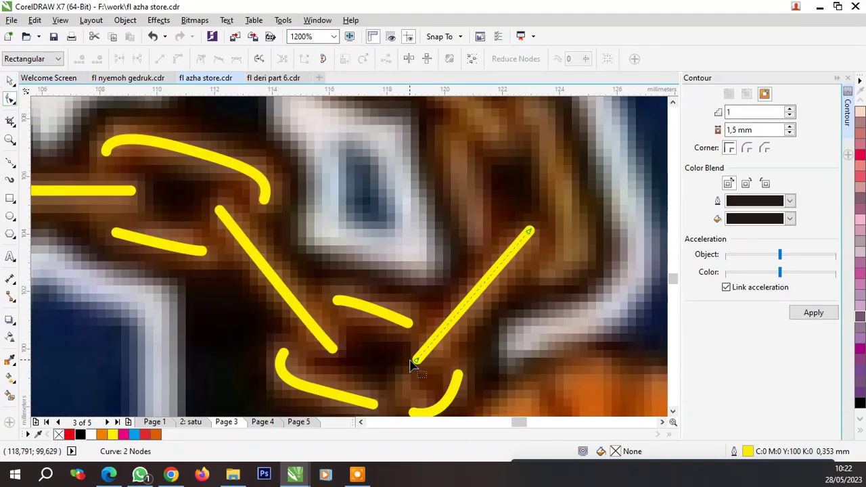
pyautogui.moveTo(417, 366); pyautogui.dragTo(409, 373)
pyautogui.scroll(-2, 503, 270)
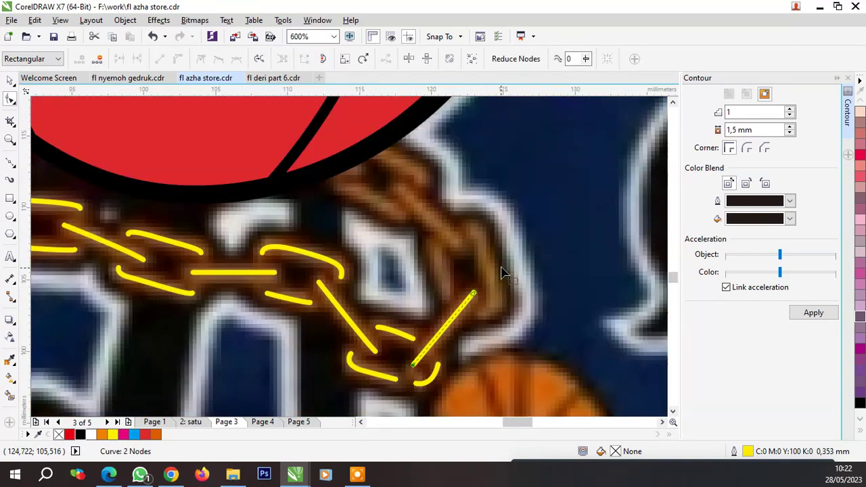
pyautogui.scroll(2, 467, 271)
pyautogui.press('space')
pyautogui.press('space')
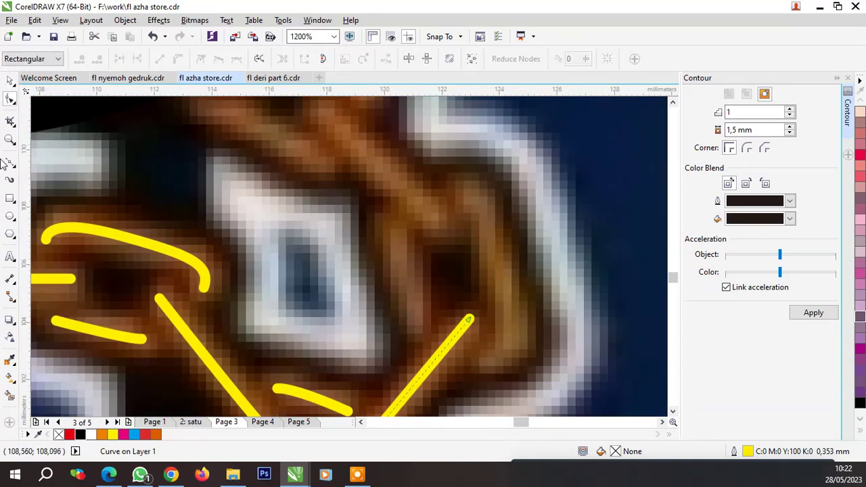
# Trace the inside and outer edge of another link, discarding an extra upper segment
pyautogui.click(9, 164)
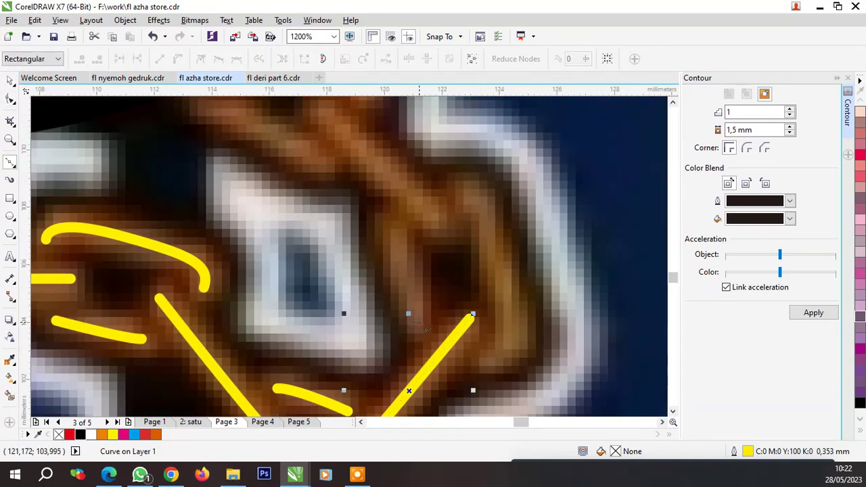
pyautogui.click(387, 238)
pyautogui.click(421, 325)
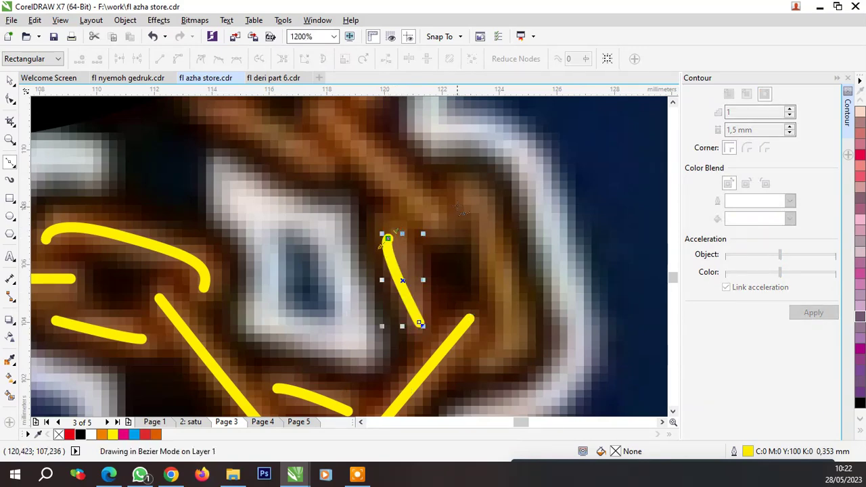
pyautogui.click(387, 238)
pyautogui.click(467, 199)
pyautogui.hotkey('ctrl', 'z')
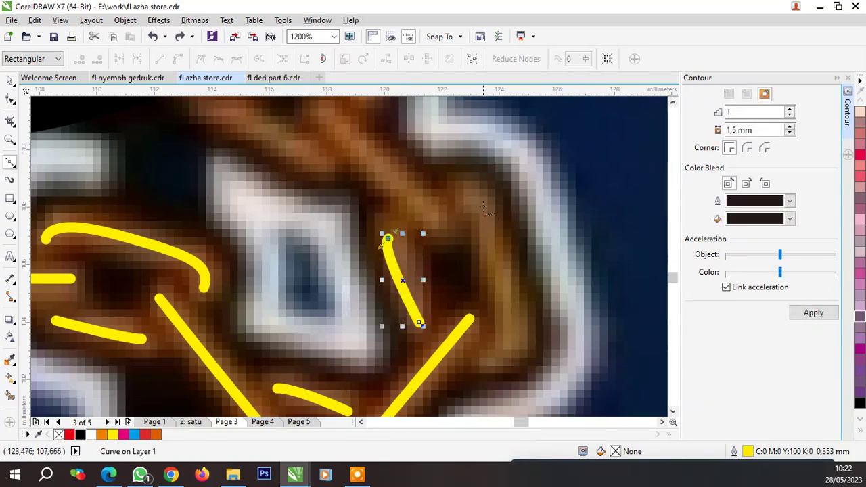
pyautogui.hotkey('ctrl', 'shift', 'z')
pyautogui.hotkey('ctrl', 'z')
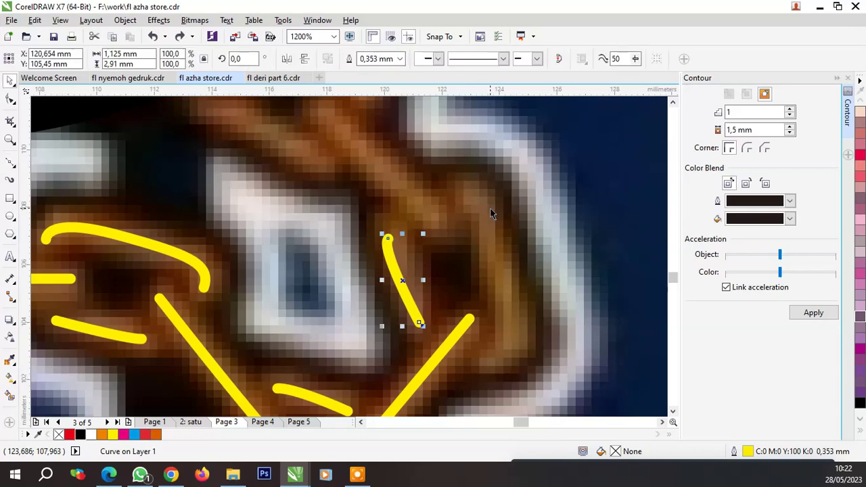
pyautogui.moveTo(466, 193)
pyautogui.mouseDown()
pyautogui.moveTo(490, 224)
pyautogui.moveTo(520, 336)
pyautogui.moveTo(473, 360)
pyautogui.mouseUp()
# Add link strokes up toward the neck, one bent through a middle point
pyautogui.press('space')
pyautogui.scroll(-1, 473, 291)
pyautogui.scroll(1, 479, 263)
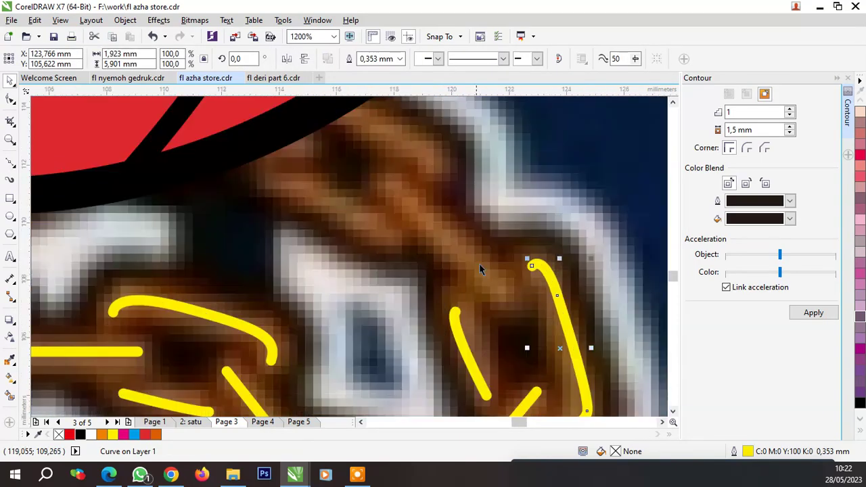
pyautogui.press('space')
pyautogui.press('space')
pyautogui.press('space')
pyautogui.click(509, 298)
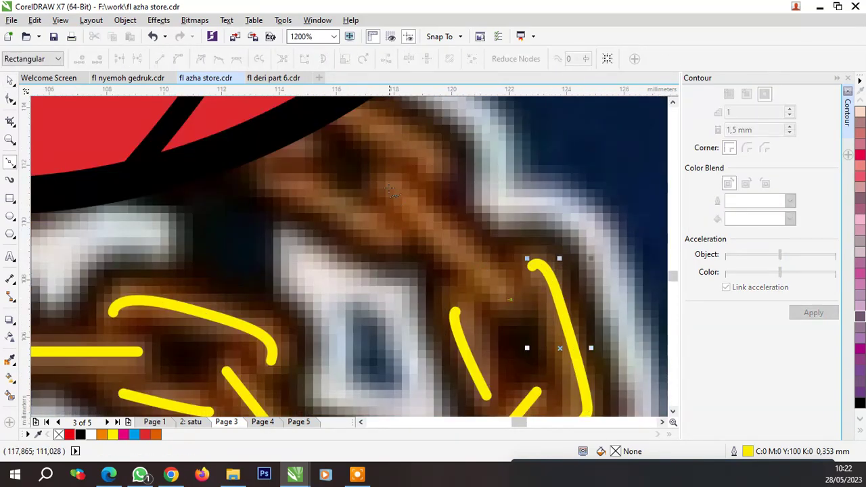
pyautogui.click(386, 184)
pyautogui.press('space')
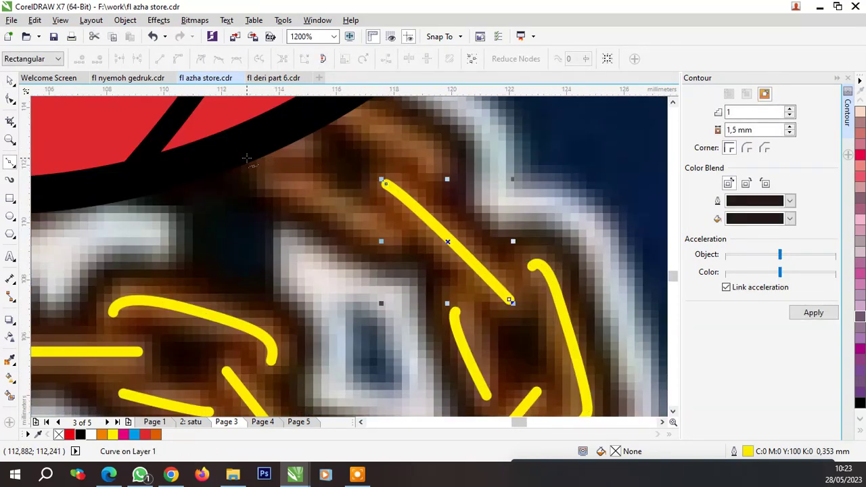
pyautogui.click(223, 145)
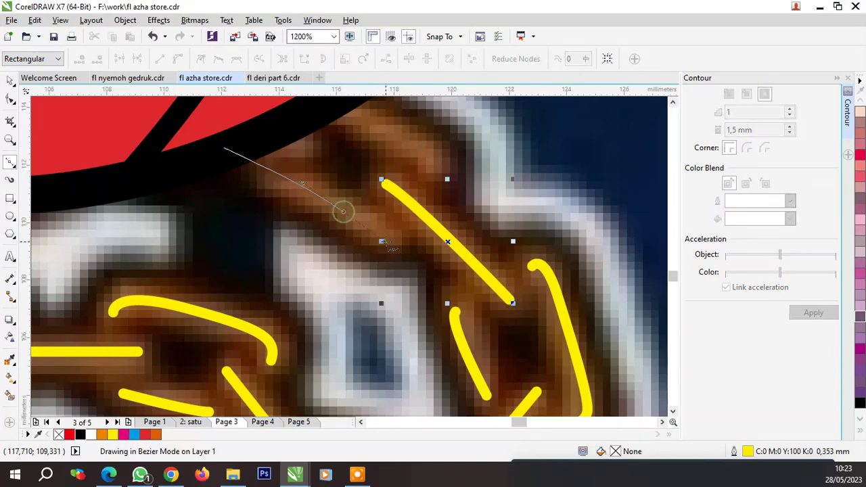
pyautogui.click(343, 211)
pyautogui.click(392, 227)
pyautogui.press('space')
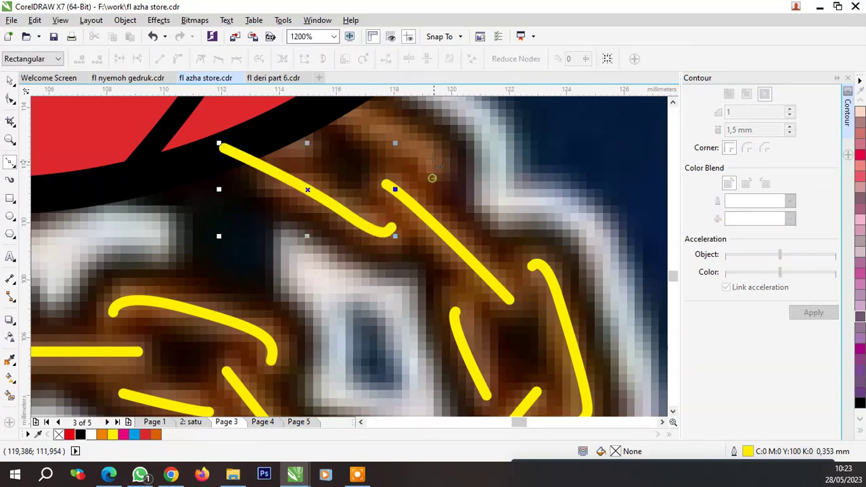
# Add the short tip strokes of the last links and marquee-select all 21 chain strokes
pyautogui.moveTo(419, 144); pyautogui.dragTo(447, 155)
pyautogui.click(432, 175)
pyautogui.scroll(-1, 426, 176)
pyautogui.scroll(1, 376, 122)
pyautogui.click(376, 122)
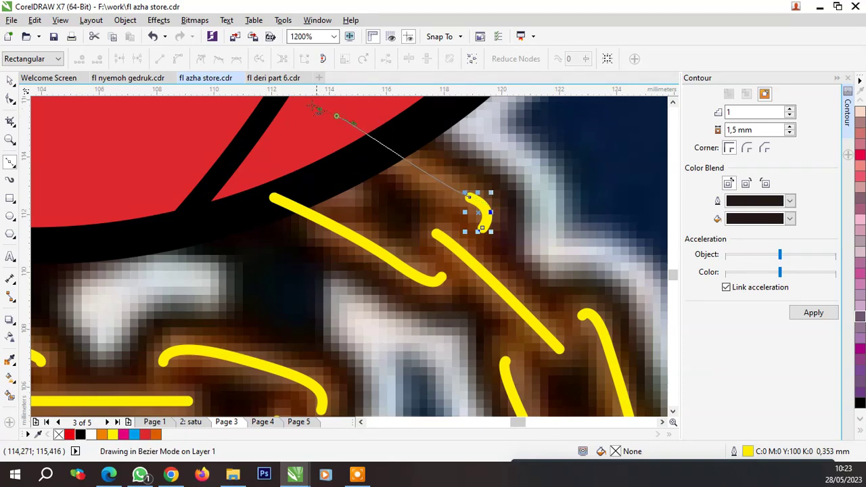
pyautogui.click(402, 155)
pyautogui.scroll(-1, 399, 156)
pyautogui.scroll(-1, 386, 175)
pyautogui.press('space')
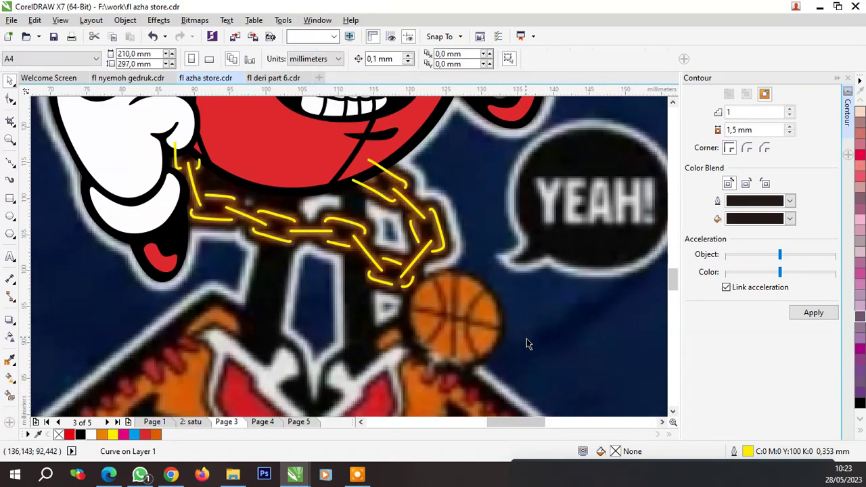
pyautogui.moveTo(526, 336); pyautogui.dragTo(82, 106)
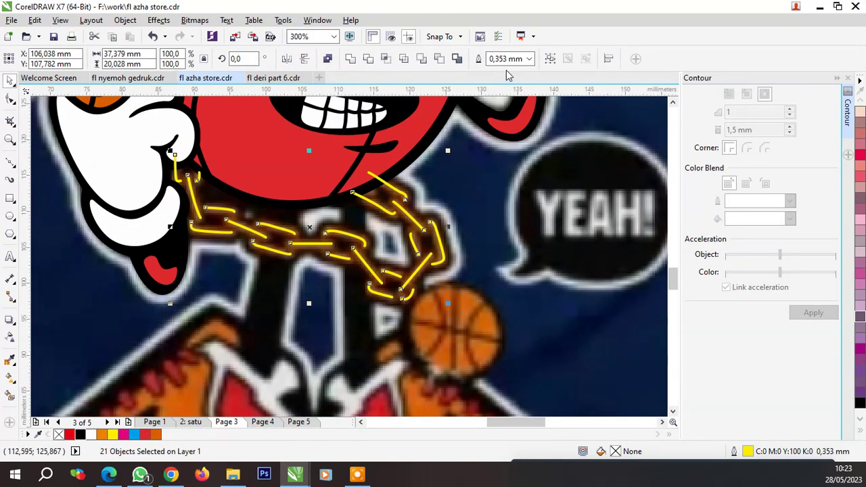
# Give the 21 chain strokes a 1.0 mm outline, convert them to objects, and group them
pyautogui.click(529, 59)
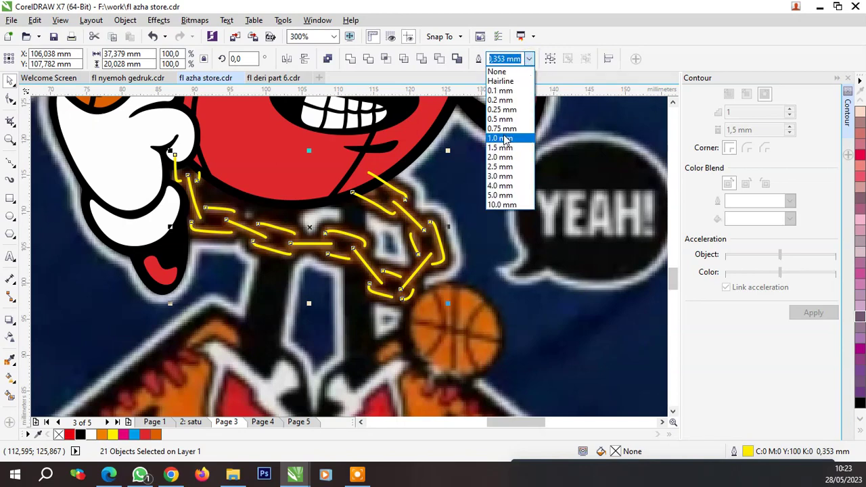
pyautogui.click(504, 139)
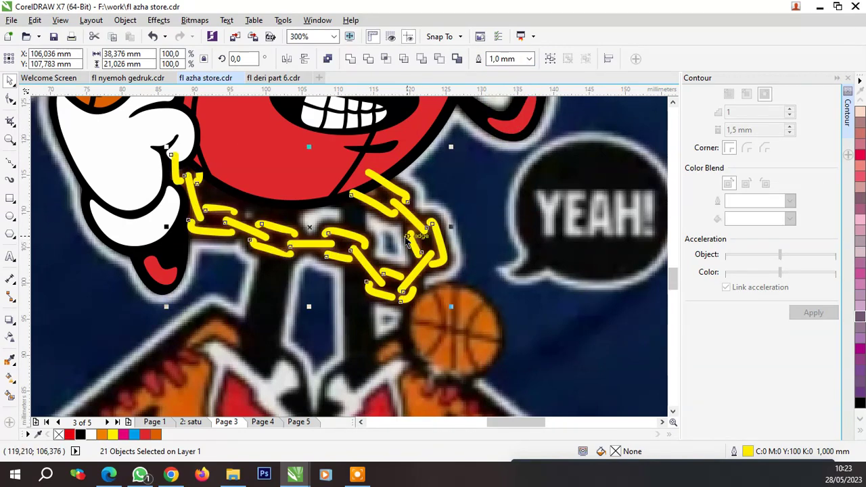
pyautogui.hotkey('ctrl', 'shift', 'q')
pyautogui.hotkey('ctrl', 'g')
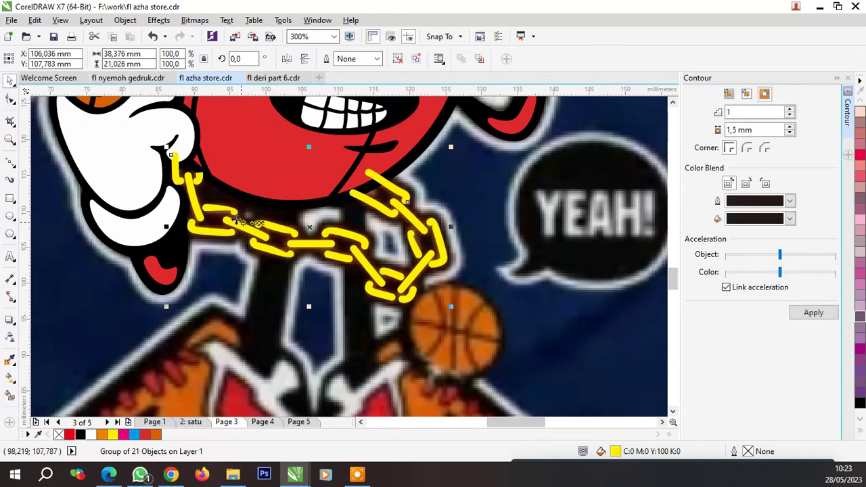
pyautogui.scroll(1, 239, 214)
# Reshape the upper edge of one chain link with the Shape tool
pyautogui.click(10, 100)
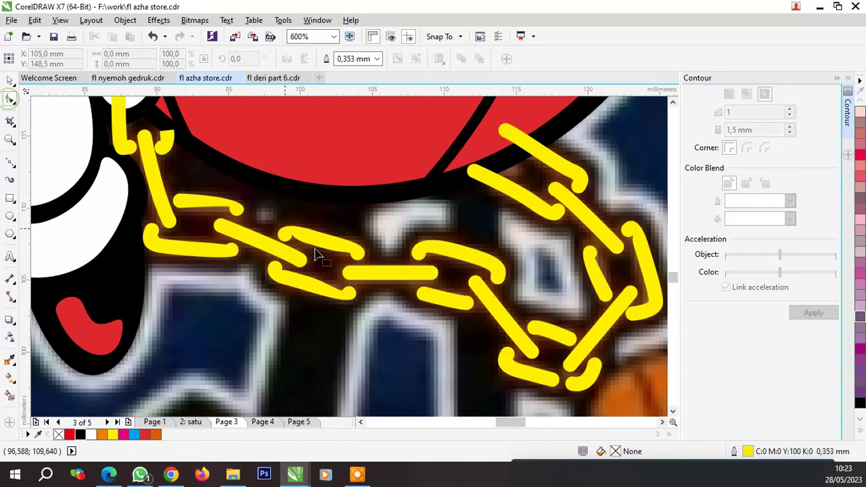
pyautogui.scroll(2, 318, 254)
pyautogui.click(317, 298)
pyautogui.click(326, 297)
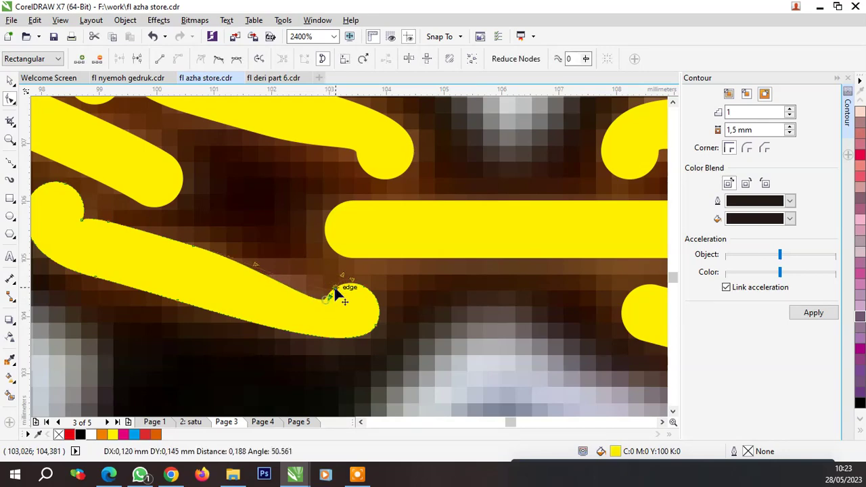
pyautogui.moveTo(197, 253); pyautogui.dragTo(188, 250)
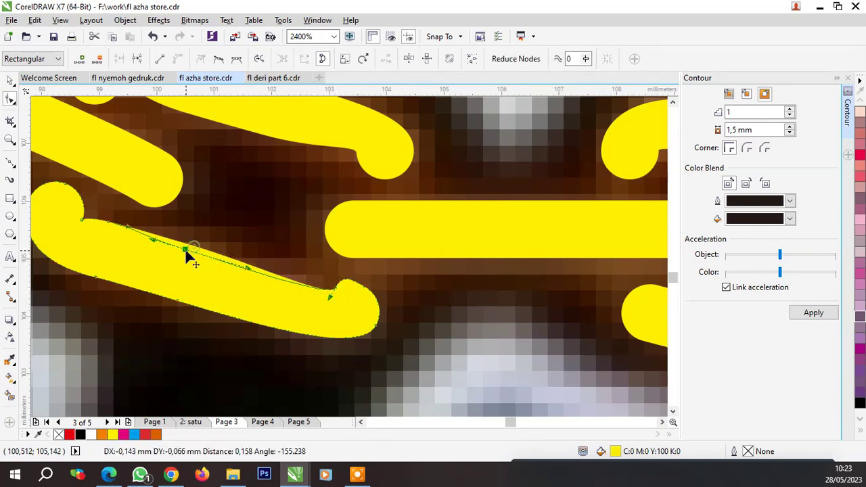
pyautogui.scroll(-2, 284, 285)
pyautogui.scroll(1, 177, 222)
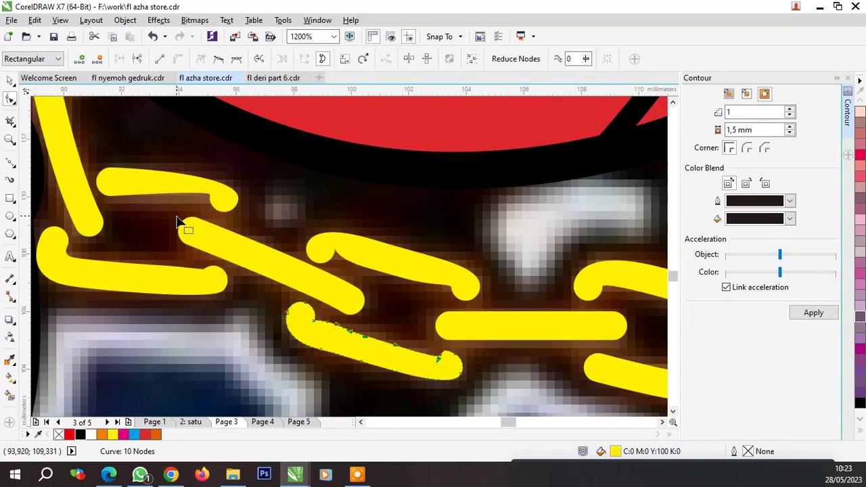
# Drag the end node of the upper chain link into a smoother position
pyautogui.click(183, 195)
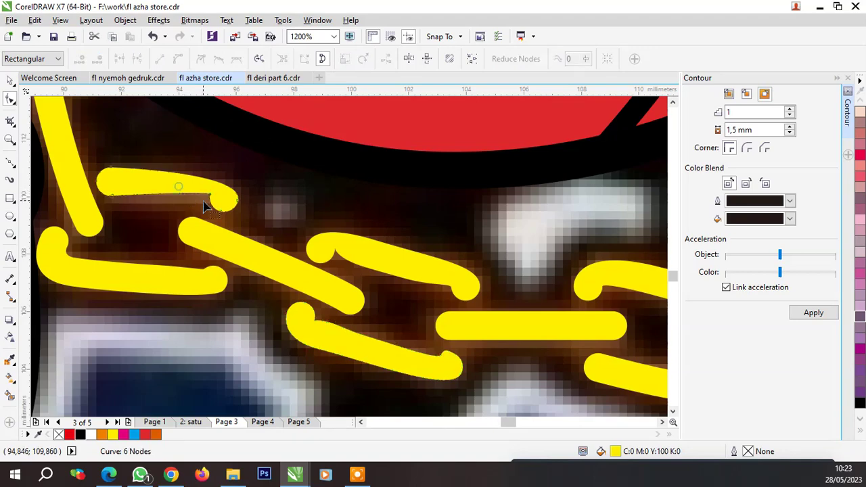
pyautogui.scroll(1, 184, 194)
pyautogui.moveTo(219, 195); pyautogui.dragTo(211, 206)
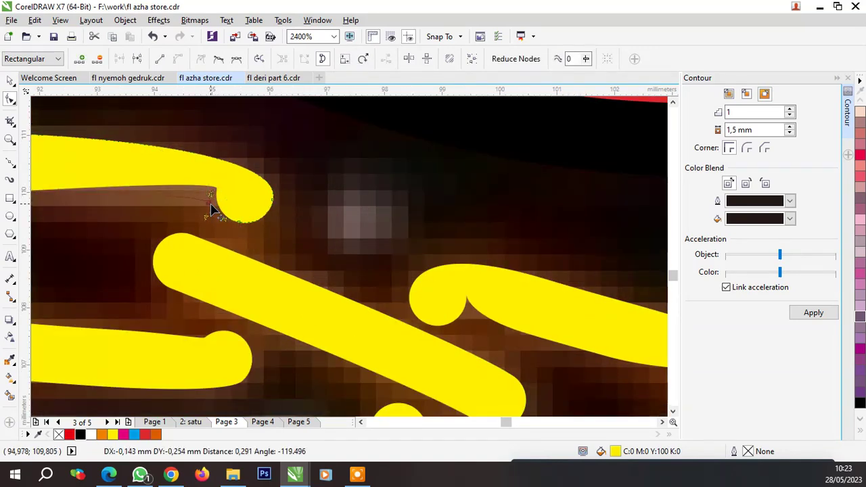
pyautogui.scroll(-2, 301, 220)
# Nudge a node on another chain link's inner edge
pyautogui.click(249, 245)
pyautogui.scroll(2, 301, 252)
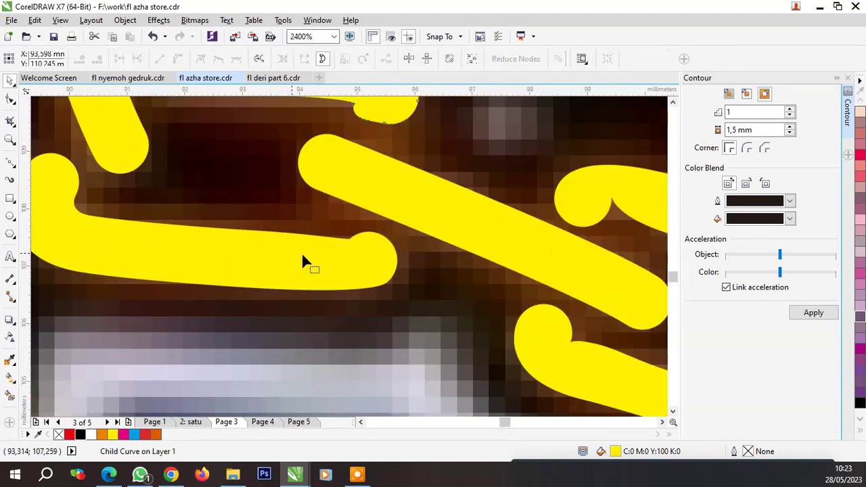
pyautogui.press('F10')
pyautogui.moveTo(354, 240); pyautogui.dragTo(348, 234)
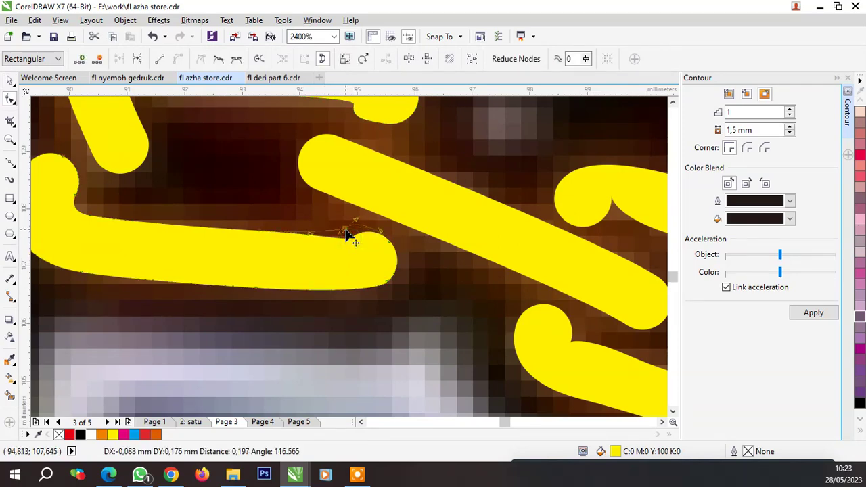
pyautogui.scroll(-2, 277, 249)
pyautogui.press('space')
# Retract the cusp node's handle to soften the next link's hooked end
pyautogui.scroll(2, 374, 250)
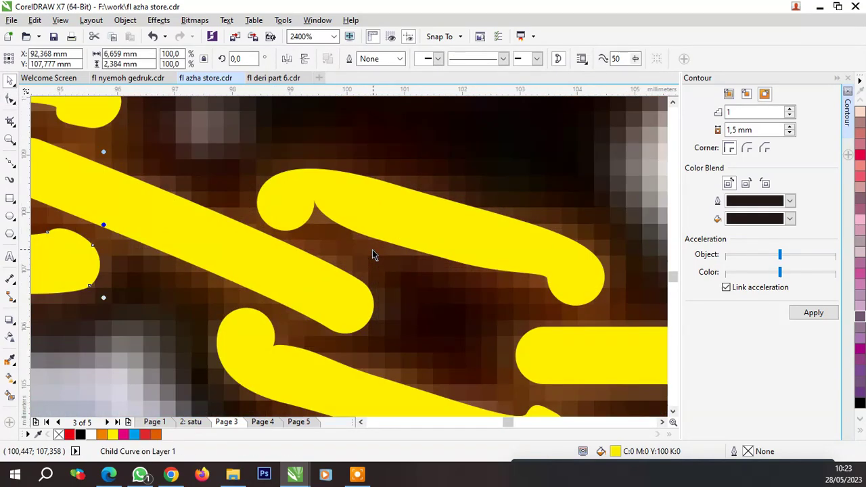
pyautogui.press('F10')
pyautogui.click(359, 228)
pyautogui.scroll(2, 318, 226)
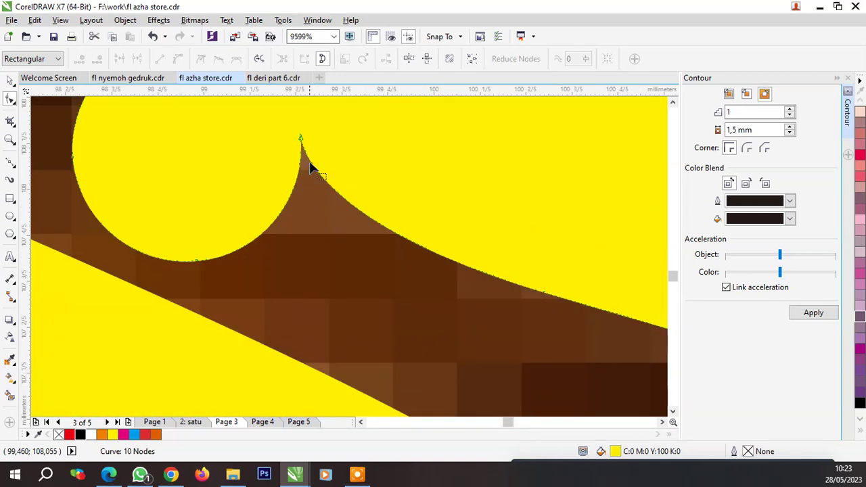
pyautogui.click(267, 236)
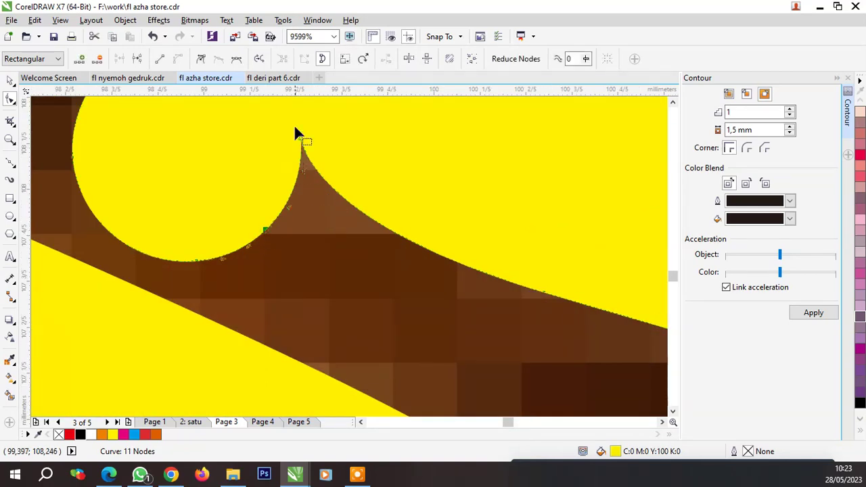
pyautogui.scroll(2, 402, 251)
pyautogui.scroll(-2, 402, 252)
pyautogui.scroll(2, 474, 290)
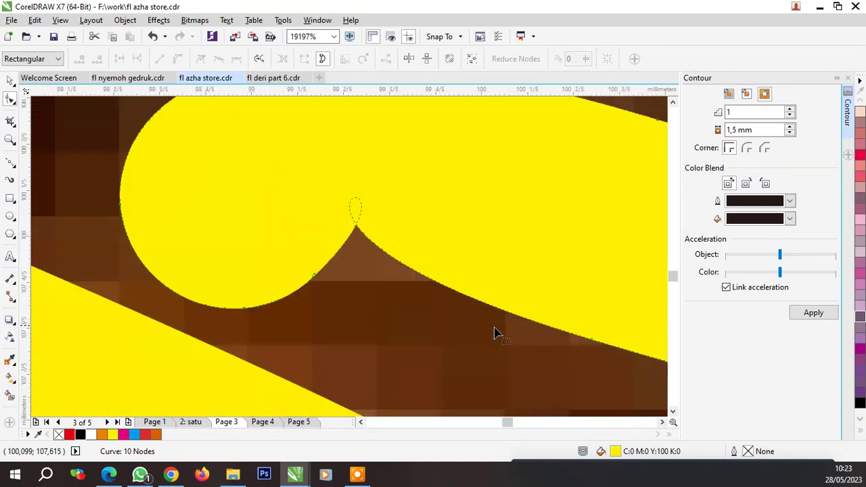
pyautogui.scroll(-1, 495, 332)
pyautogui.click(535, 331)
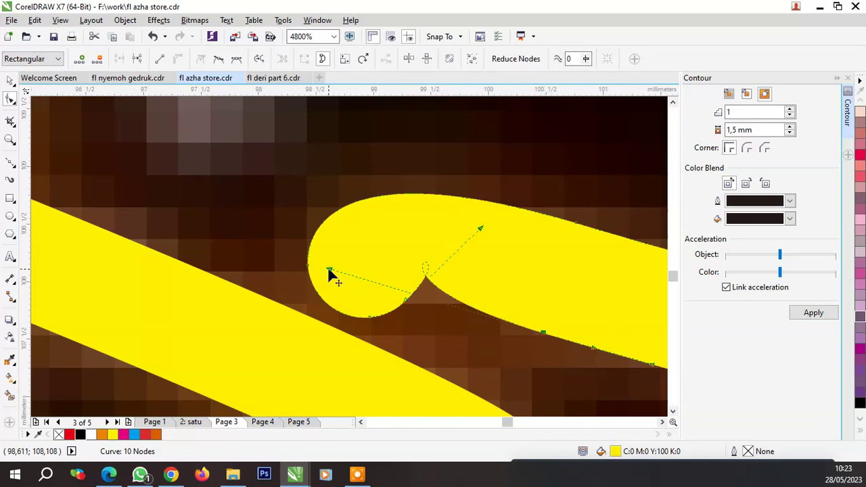
pyautogui.moveTo(329, 275); pyautogui.dragTo(410, 295)
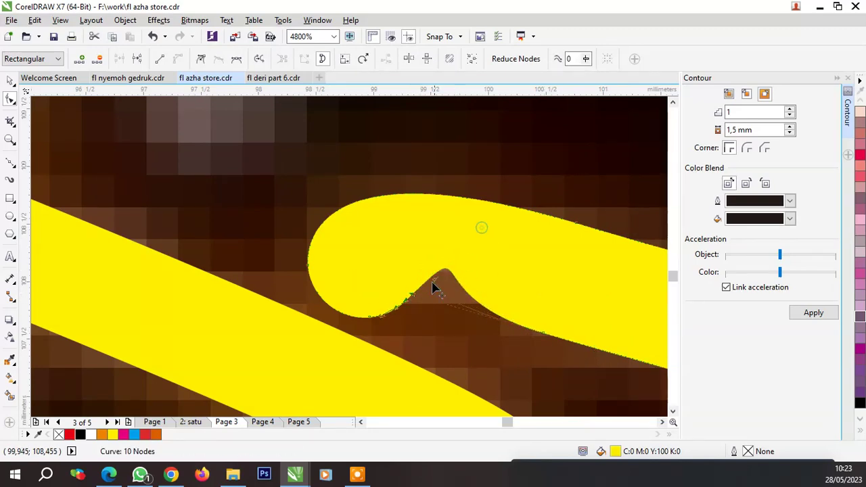
# Delete the extra node and reshape the curve segment near that link's end
pyautogui.scroll(-2, 408, 286)
pyautogui.scroll(2, 512, 322)
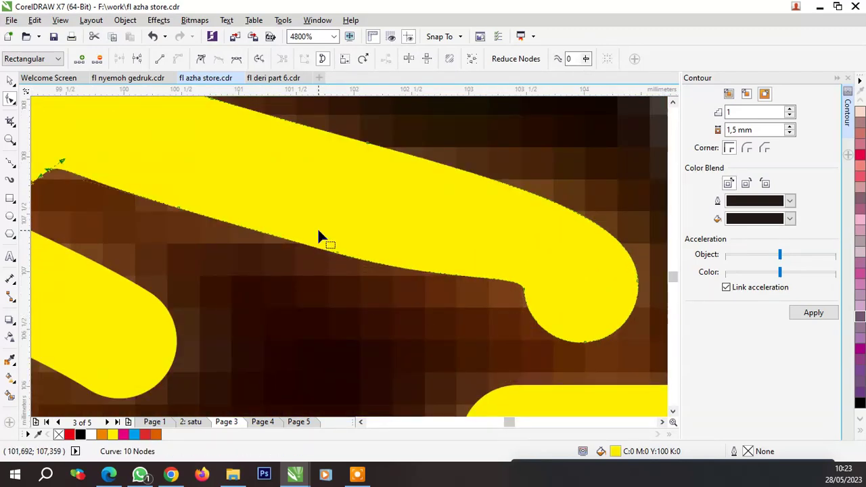
pyautogui.press('Delete')
pyautogui.scroll(-2, 377, 281)
pyautogui.scroll(1, 383, 332)
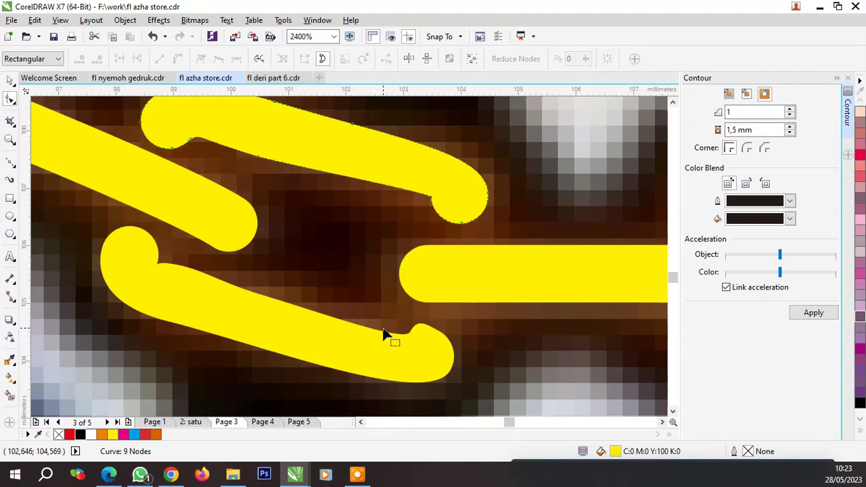
pyautogui.scroll(1, 149, 292)
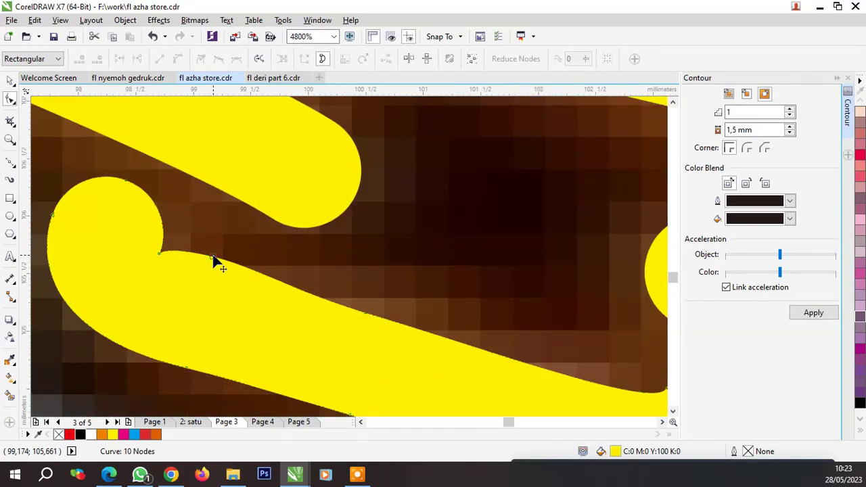
pyautogui.moveTo(214, 259); pyautogui.dragTo(189, 274)
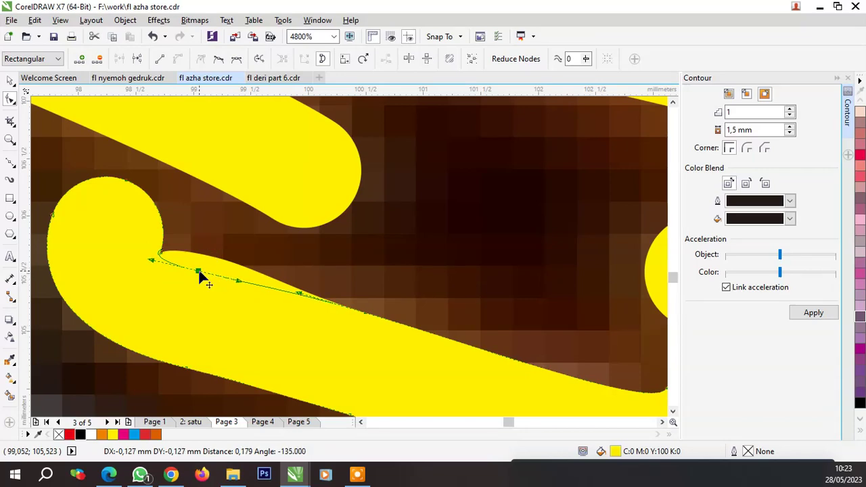
pyautogui.scroll(-1, 197, 266)
pyautogui.scroll(-2, 194, 264)
pyautogui.press('space')
# Pull the end node of one more chain link to reshape its hook
pyautogui.scroll(-1, 290, 275)
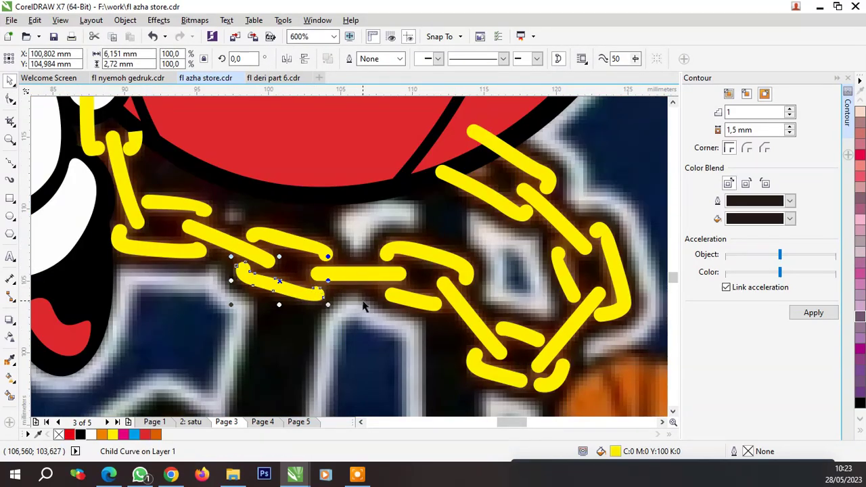
pyautogui.scroll(2, 576, 260)
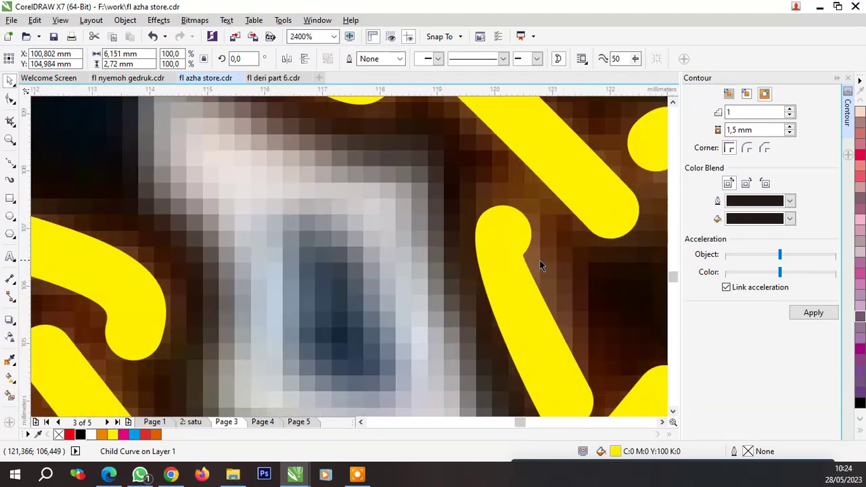
pyautogui.press('F10')
pyautogui.click(514, 261)
pyautogui.scroll(1, 526, 259)
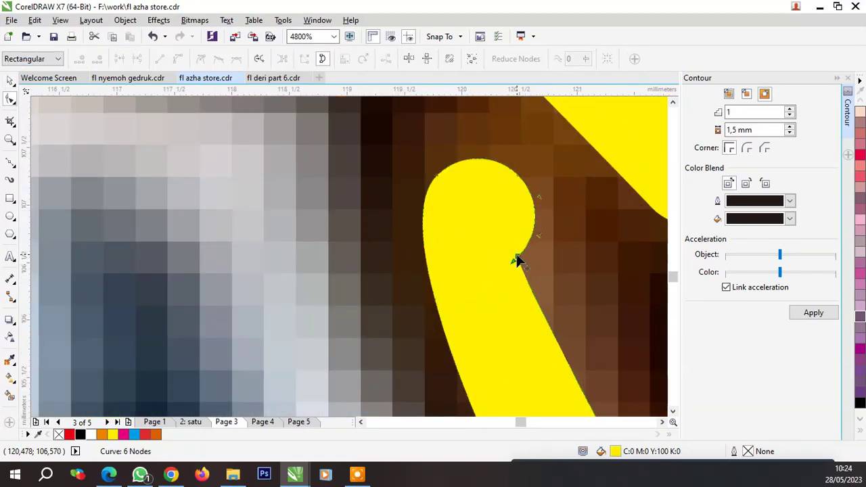
pyautogui.moveTo(516, 260); pyautogui.dragTo(543, 237)
pyautogui.scroll(-2, 520, 177)
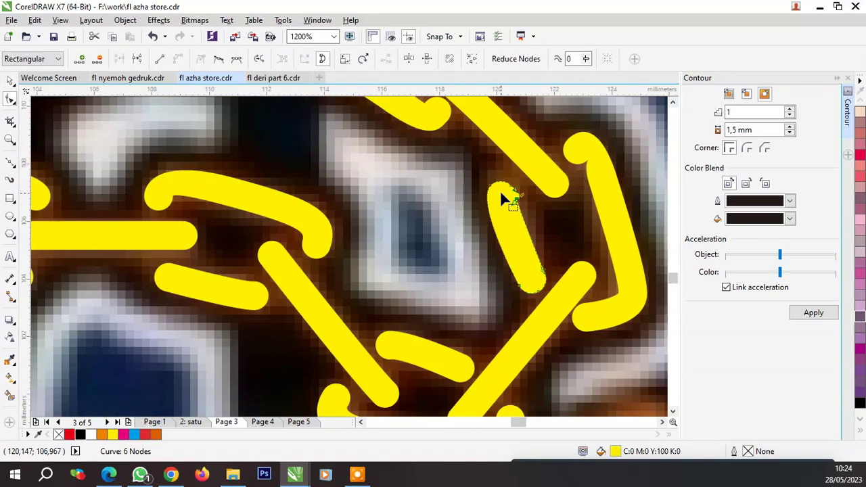
pyautogui.press('space')
pyautogui.scroll(-2, 500, 190)
pyautogui.press('Escape')
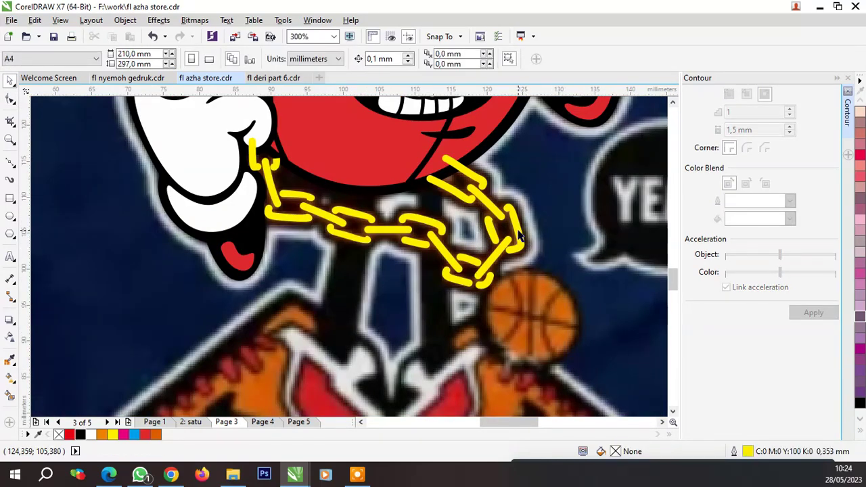
# Give the chain group a 1,5 mm black outside contour and break it apart
pyautogui.click(520, 235)
pyautogui.click(814, 313)
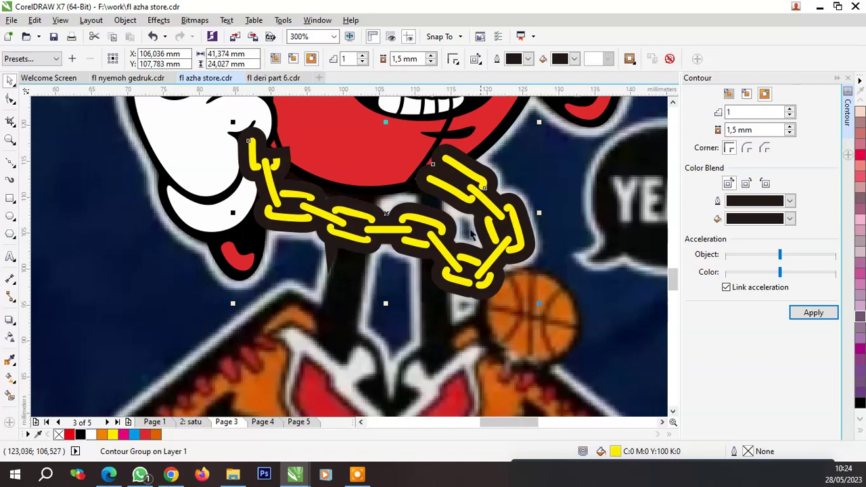
pyautogui.scroll(1, 472, 233)
pyautogui.scroll(1, 348, 242)
pyautogui.rightClick(347, 242)
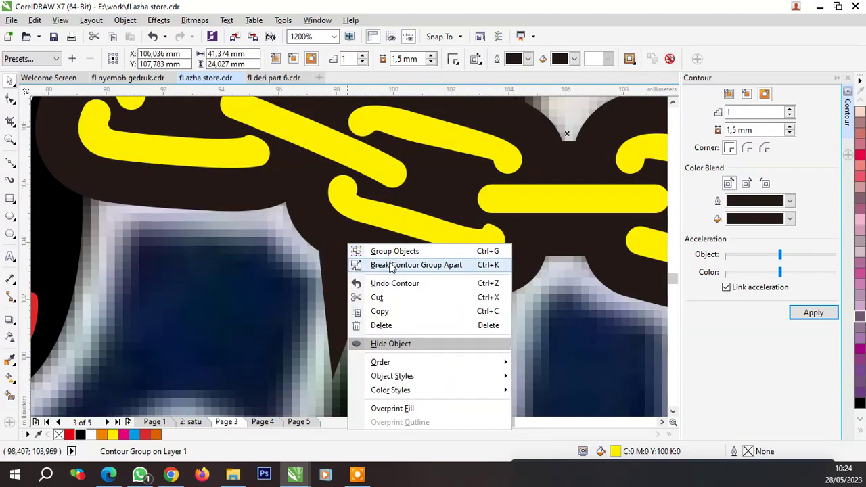
pyautogui.click(391, 265)
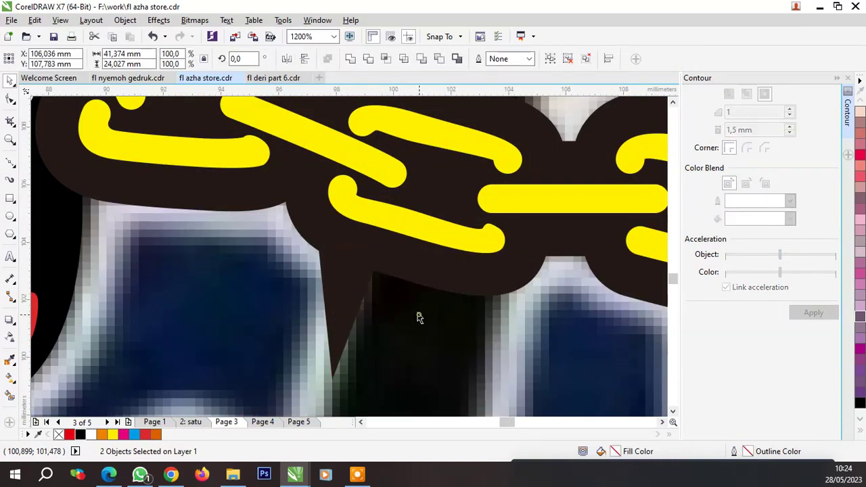
# Inspect the separated black contour shape and the chain group, then clear the selection
pyautogui.click(11, 99)
pyautogui.scroll(-3, 373, 334)
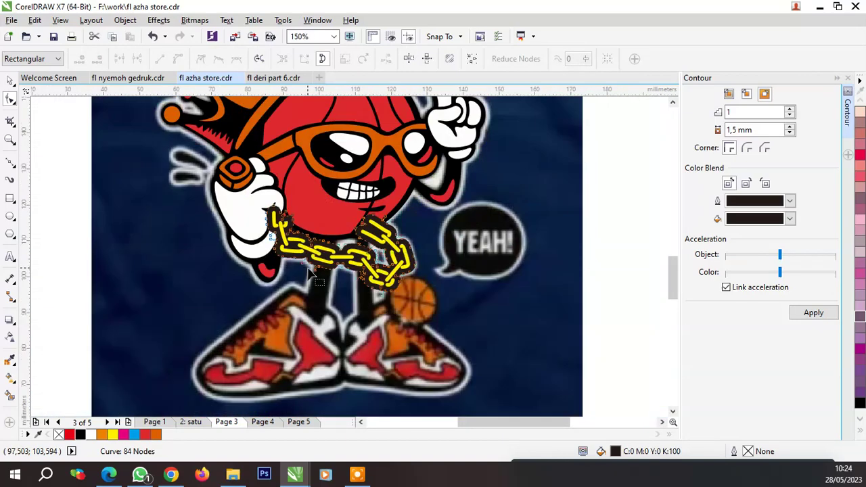
pyautogui.press('space')
pyautogui.scroll(1, 404, 256)
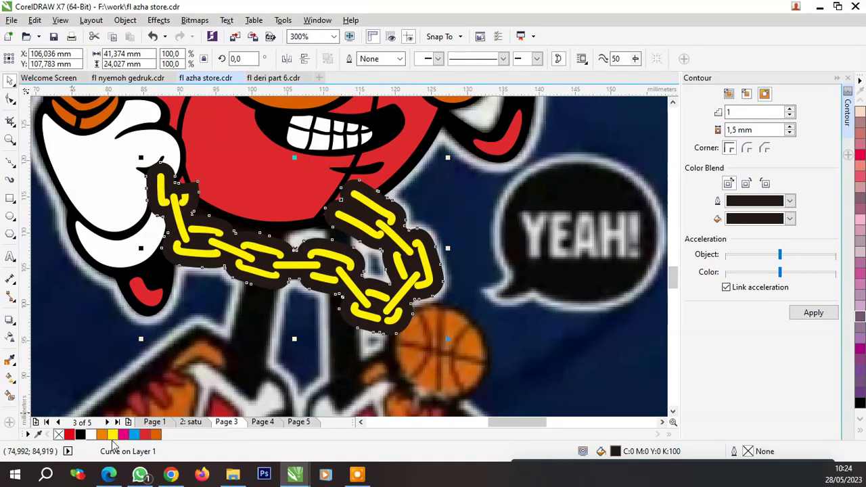
pyautogui.click(455, 328)
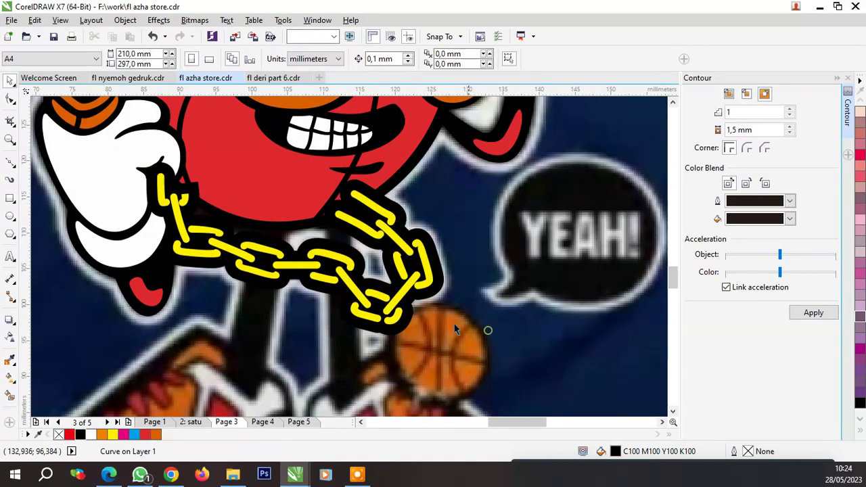
pyautogui.click(414, 283)
pyautogui.scroll(-1, 407, 301)
pyautogui.press('Escape')
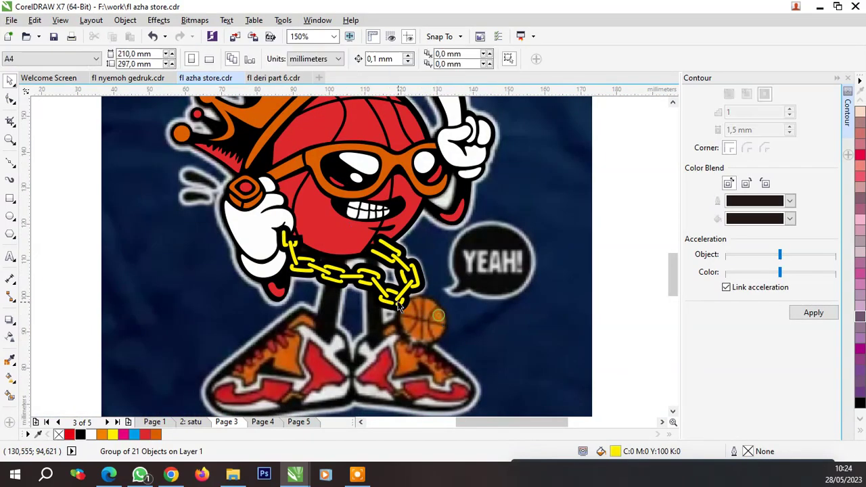
# Select the chain with its black border; an accidental move is undone
pyautogui.scroll(-1, 405, 308)
pyautogui.scroll(1, 405, 308)
pyautogui.moveTo(225, 223); pyautogui.dragTo(449, 329)
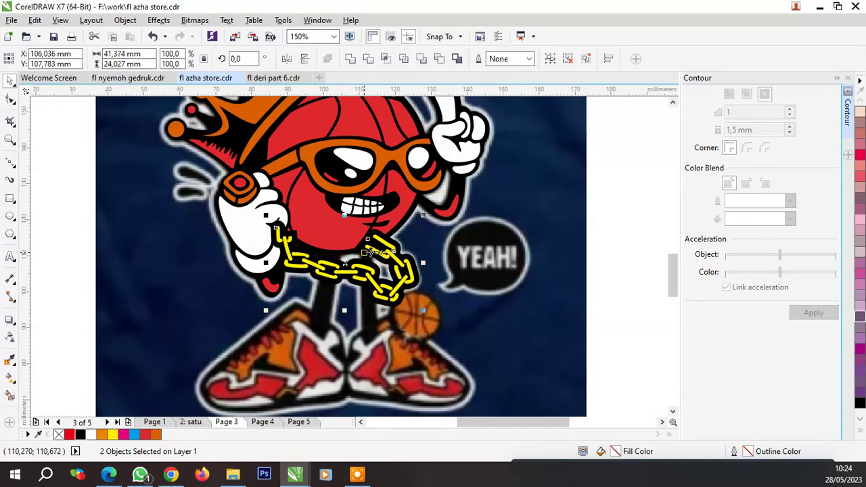
pyautogui.moveTo(382, 252); pyautogui.dragTo(356, 325)
pyautogui.scroll(2, 359, 283)
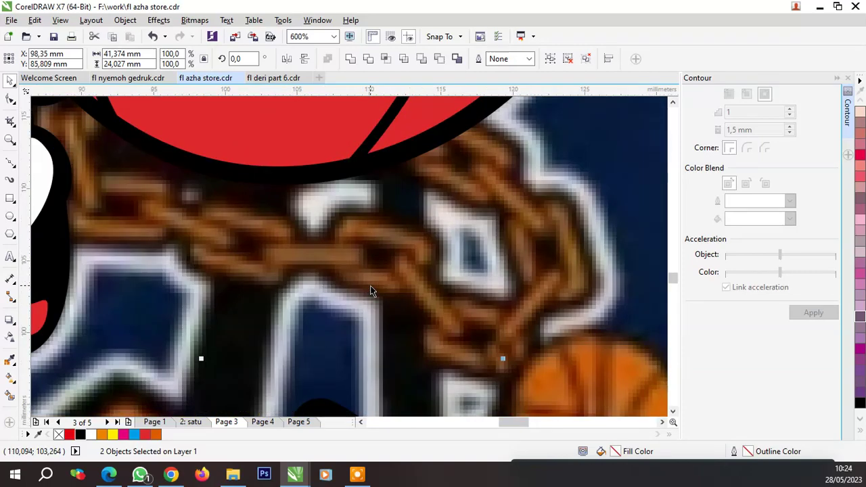
pyautogui.hotkey('ctrl', 'z')
# Recolour the chain links orange
pyautogui.click(589, 267)
pyautogui.scroll(-1, 575, 257)
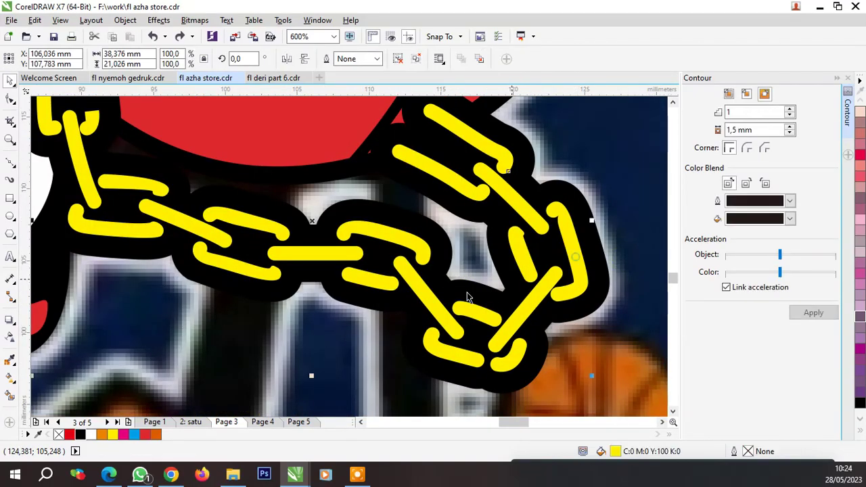
pyautogui.click(154, 434)
pyautogui.scroll(-1, 312, 281)
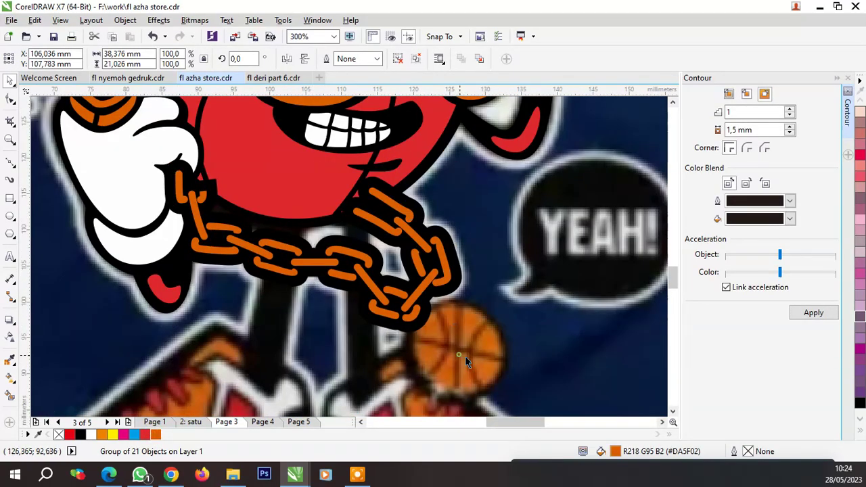
# Try bringing the head group to front and moving a group, undoing both
pyautogui.moveTo(466, 357); pyautogui.dragTo(142, 136)
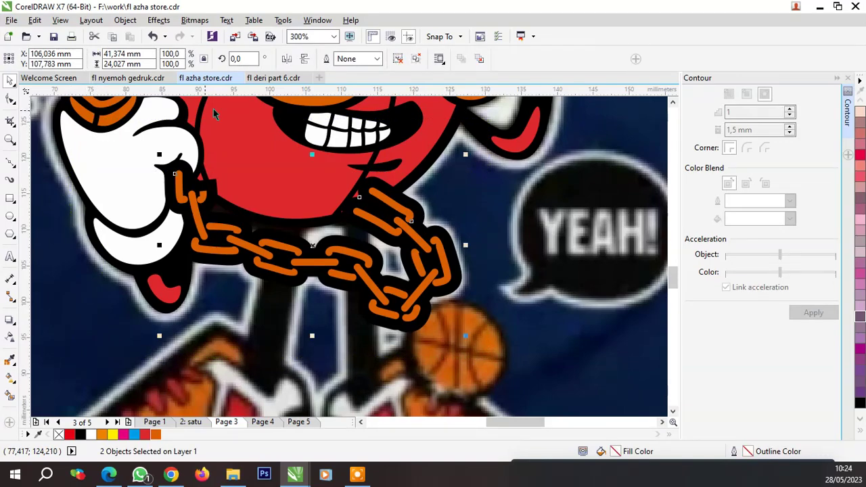
pyautogui.click(253, 110)
pyautogui.rightClick(251, 138)
pyautogui.moveTo(285, 333)
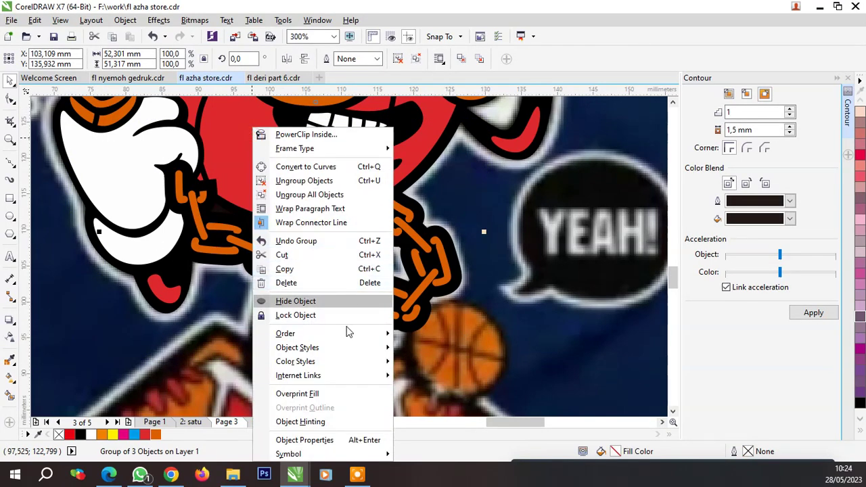
pyautogui.click(434, 361)
pyautogui.scroll(-2, 372, 236)
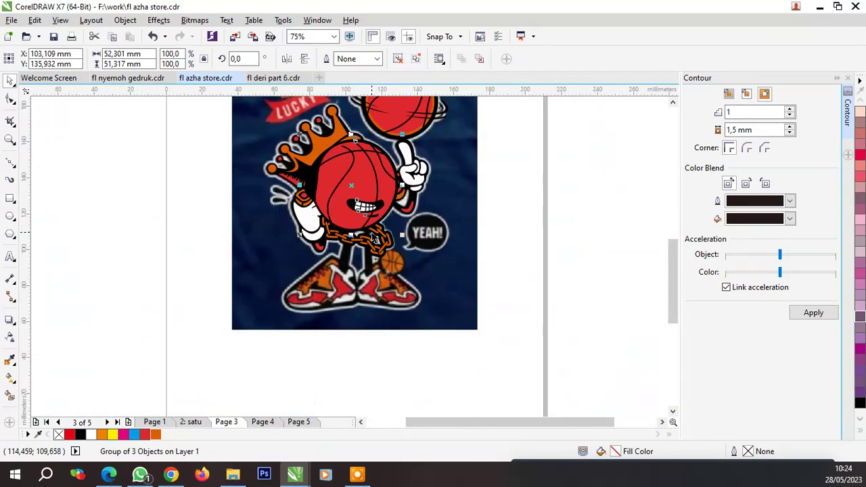
pyautogui.hotkey('ctrl', 'z')
pyautogui.click(495, 186)
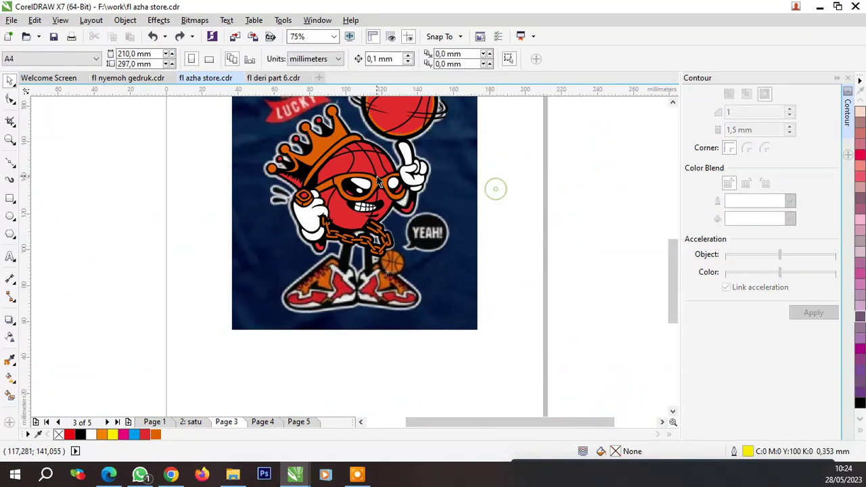
pyautogui.click(419, 163)
pyautogui.moveTo(412, 124); pyautogui.dragTo(444, 140)
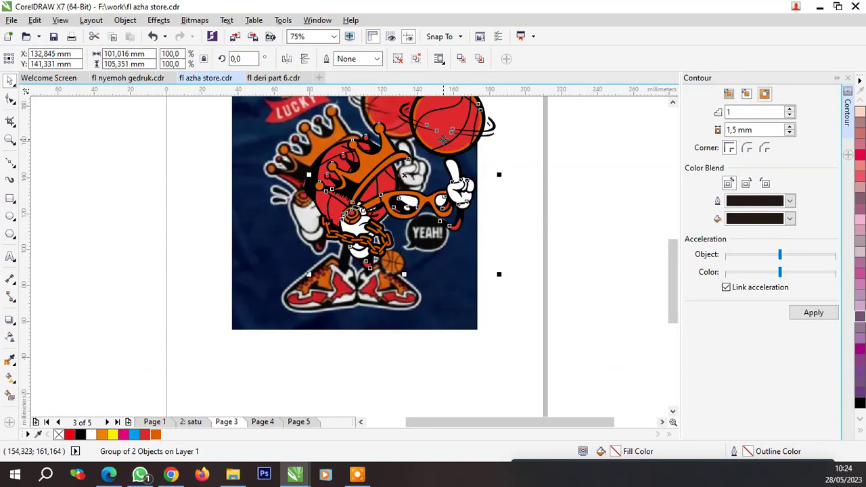
pyautogui.hotkey('ctrl', 'z')
# Group the mascot's head with the chain and change the group's stacking order
pyautogui.click(346, 221)
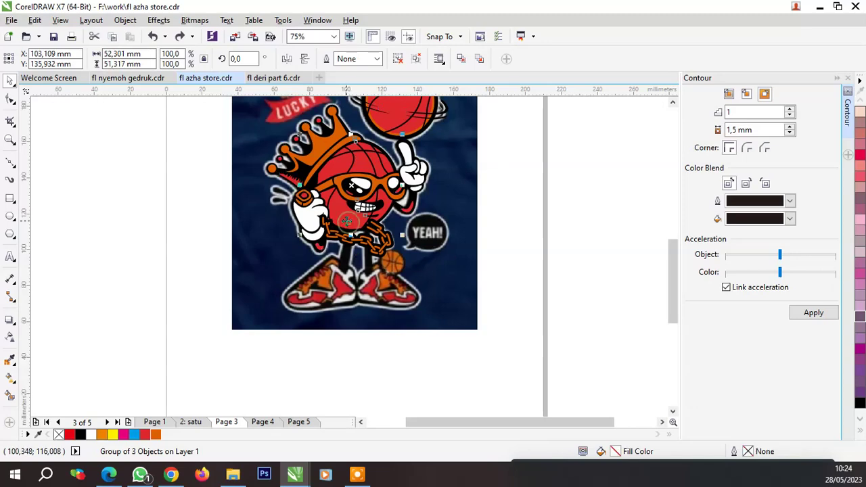
pyautogui.keyDown('shift'); pyautogui.click(412, 113); pyautogui.keyUp('shift')
pyautogui.hotkey('ctrl', 'g')
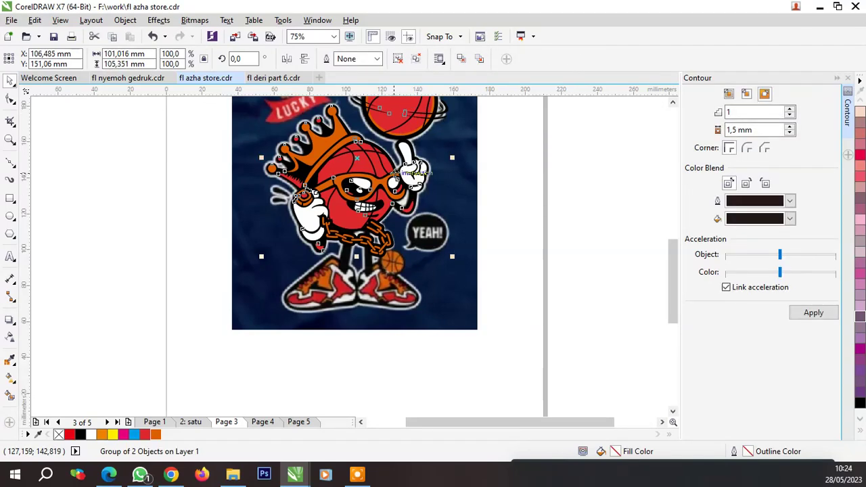
pyautogui.rightClick(381, 167)
pyautogui.moveTo(414, 334)
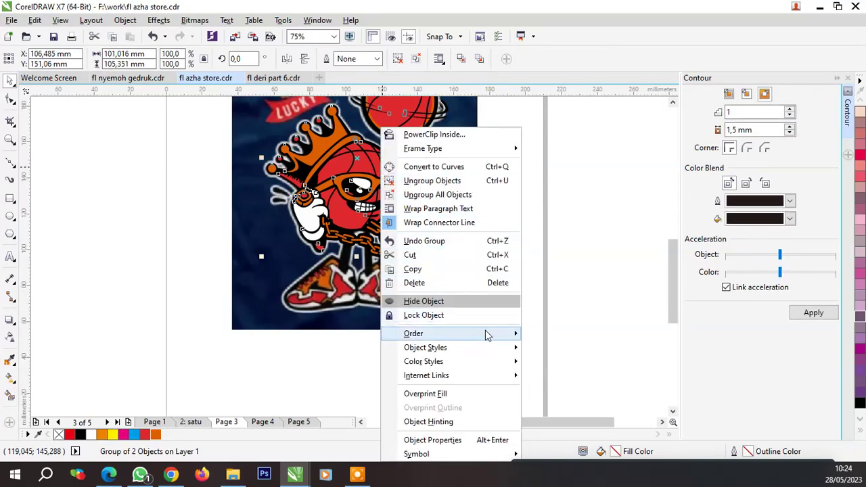
pyautogui.click(572, 361)
pyautogui.click(563, 332)
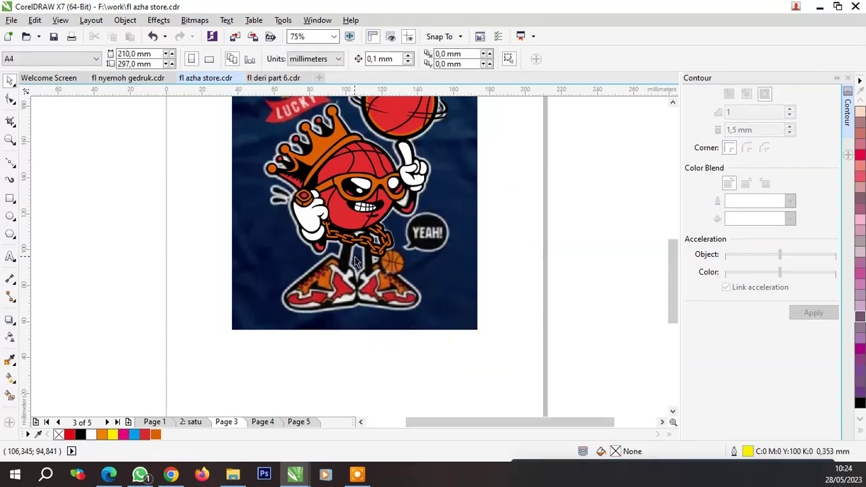
pyautogui.scroll(3, 353, 250)
# Group the vector chain with the white-and-red shape beside it
pyautogui.click(329, 199)
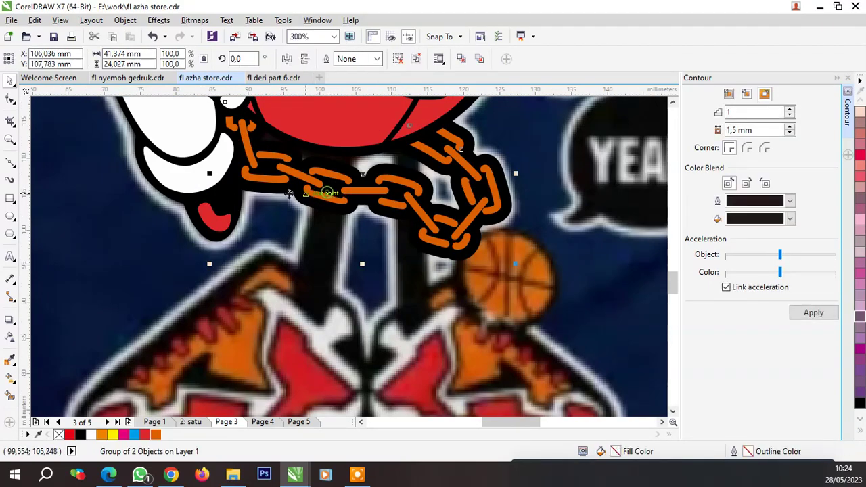
pyautogui.keyDown('shift'); pyautogui.click(199, 184); pyautogui.keyUp('shift')
pyautogui.hotkey('ctrl', 'g')
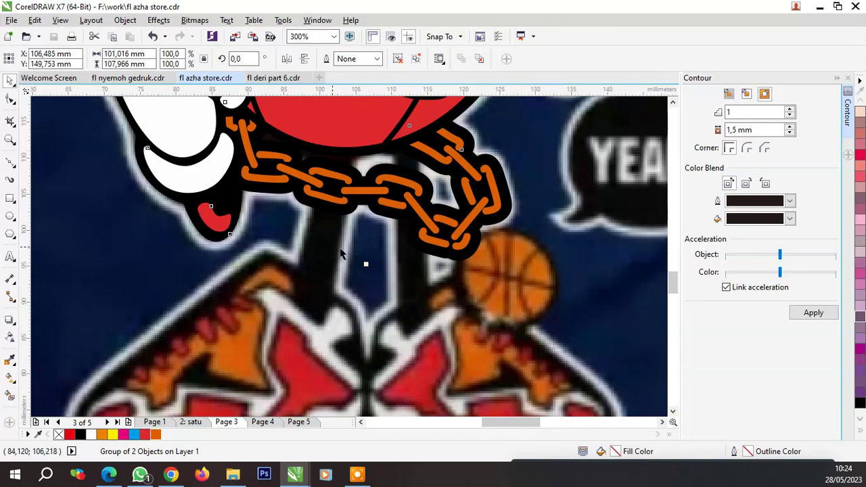
pyautogui.scroll(-3, 342, 254)
pyautogui.scroll(3, 438, 287)
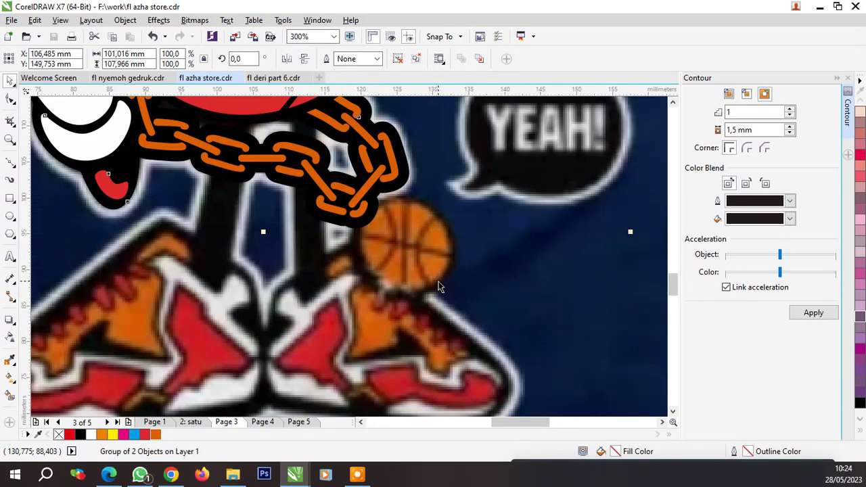
# Draw a circle around the basketball, a smaller inner copy, and copies at left and right
pyautogui.click(10, 217)
pyautogui.scroll(2, 411, 230)
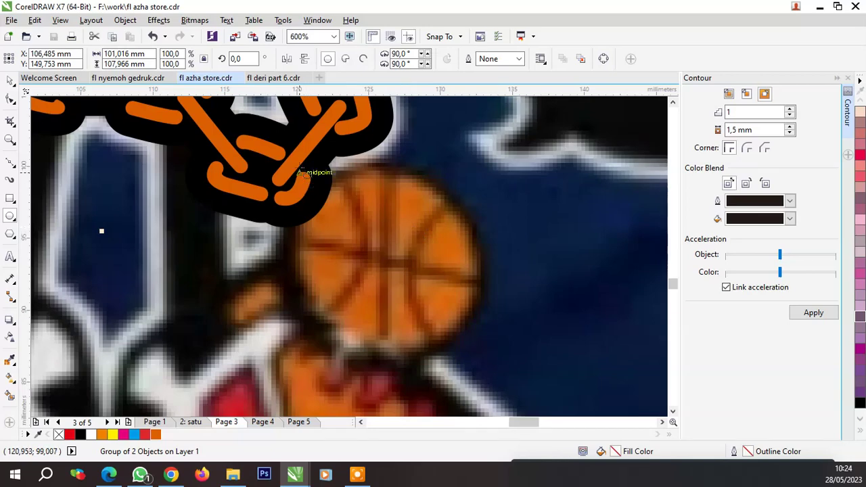
pyautogui.moveTo(299, 172); pyautogui.dragTo(493, 375)
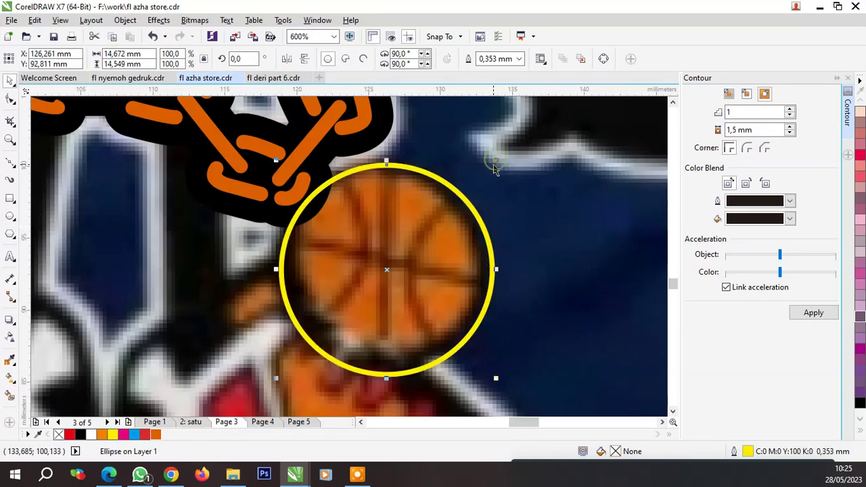
pyautogui.moveTo(494, 161); pyautogui.dragTo(485, 172)
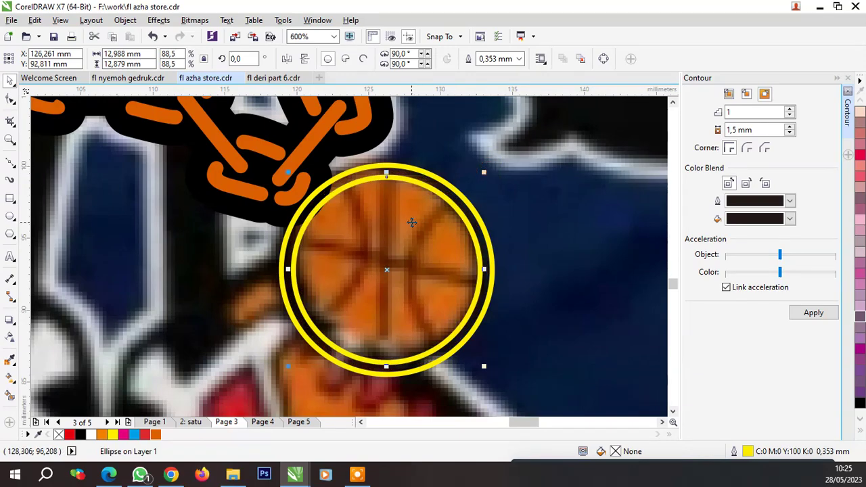
pyautogui.scroll(1, 293, 186)
pyautogui.moveTo(286, 170); pyautogui.dragTo(284, 167)
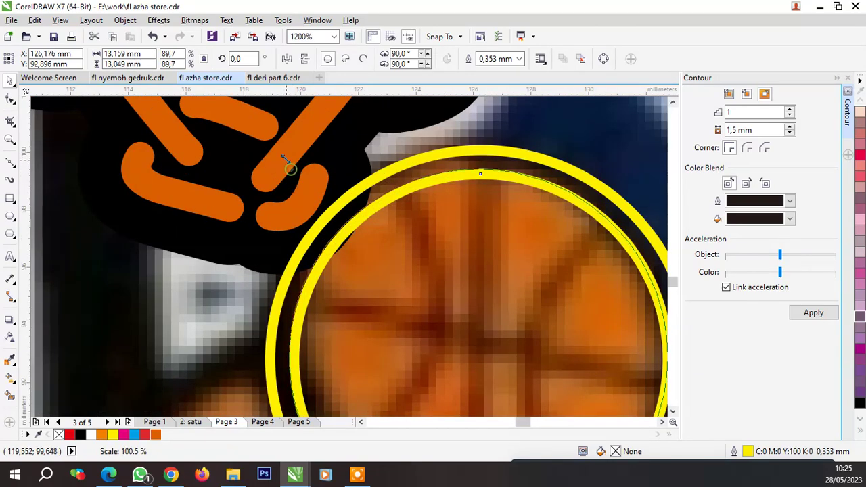
pyautogui.scroll(-2, 378, 205)
pyautogui.scroll(1, 378, 205)
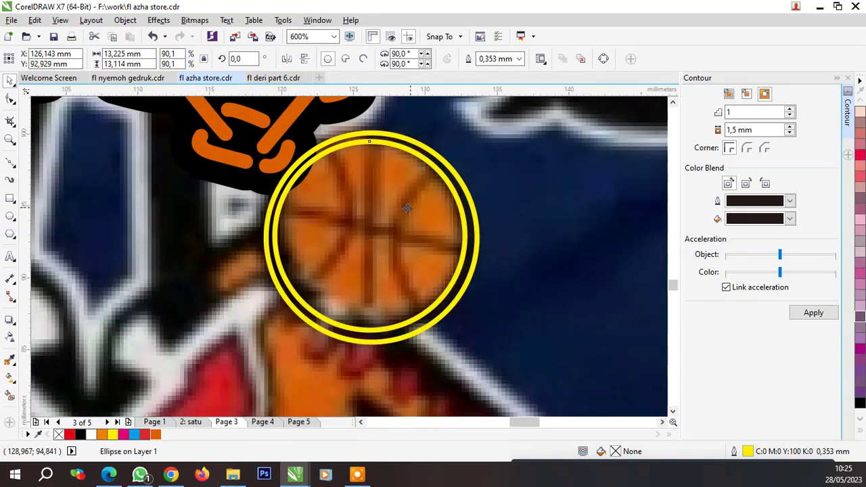
pyautogui.moveTo(406, 208); pyautogui.dragTo(289, 176)
pyautogui.moveTo(216, 212)
pyautogui.mouseDown()
pyautogui.moveTo(436, 263)
pyautogui.moveTo(454, 250)
pyautogui.mouseUp()
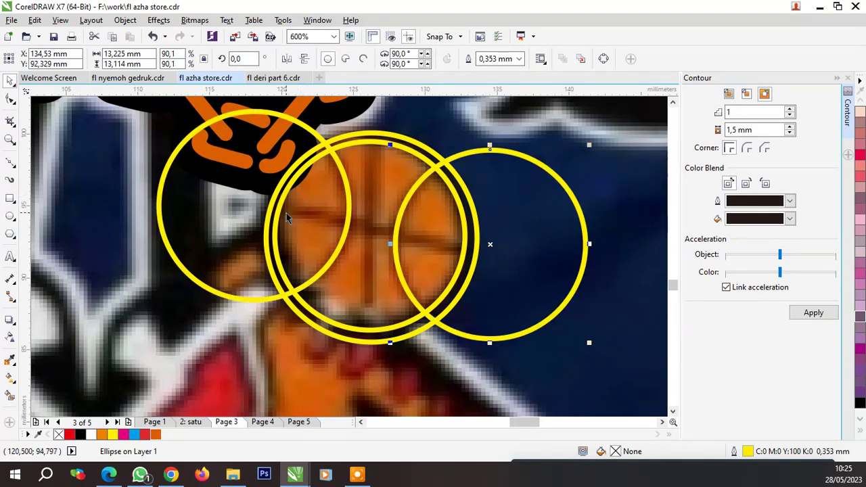
# Draw a slanted line and a vertical line crossing the ball
pyautogui.click(224, 196)
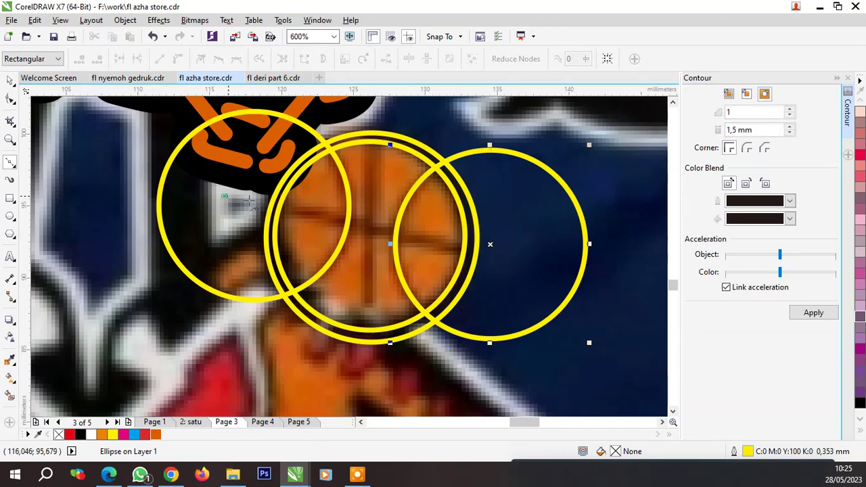
pyautogui.click(521, 264)
pyautogui.press('space')
pyautogui.press('space')
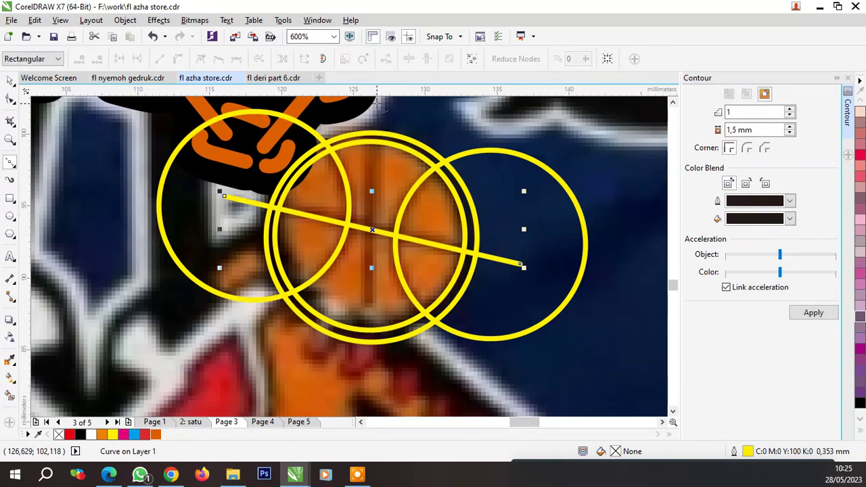
pyautogui.click(366, 372)
pyautogui.press('space')
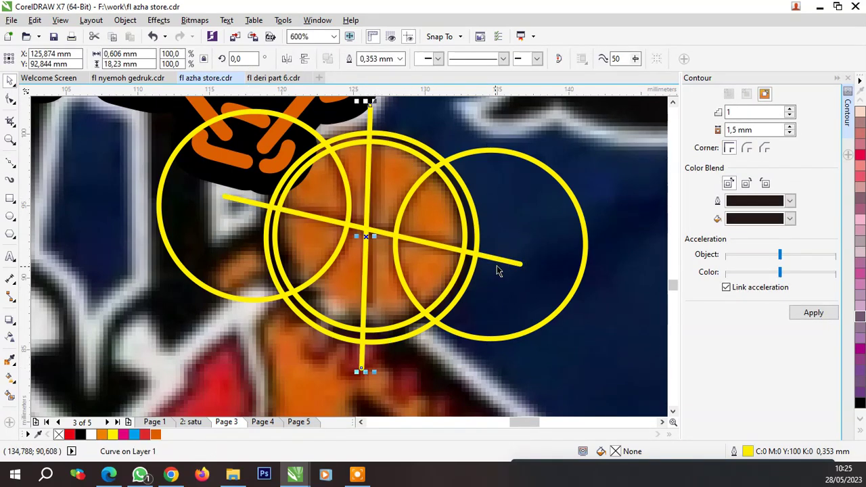
pyautogui.keyDown('shift'); pyautogui.click(507, 264); pyautogui.keyUp('shift')
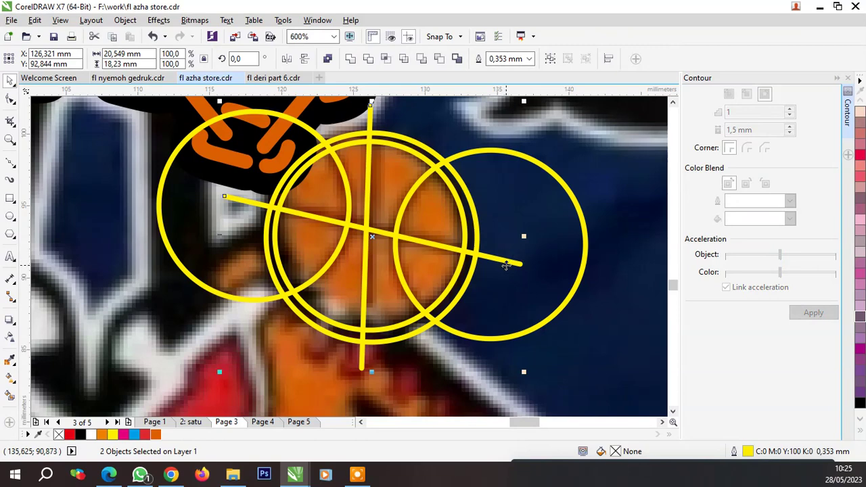
# Give the lines and side circles 0.5 mm outlines, convert them to objects, and group them
pyautogui.keyDown('shift'); pyautogui.click(496, 152); pyautogui.keyUp('shift')
pyautogui.keyDown('shift'); pyautogui.click(158, 217); pyautogui.keyUp('shift')
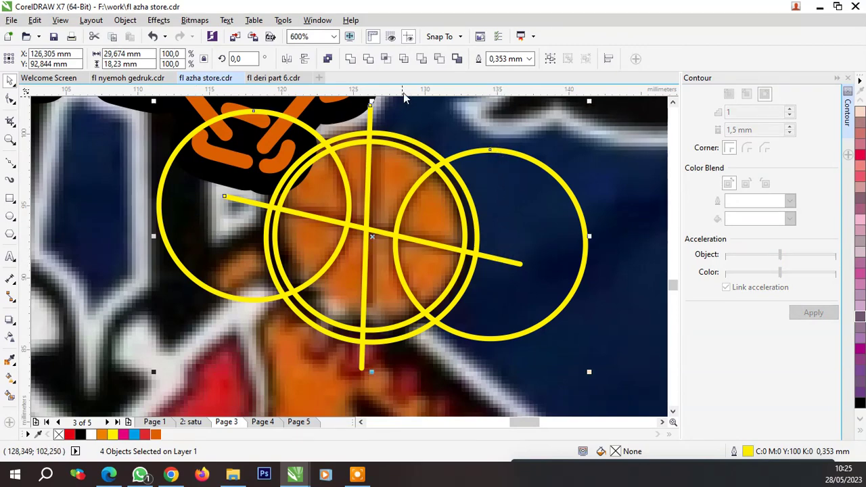
pyautogui.click(529, 60)
pyautogui.click(505, 124)
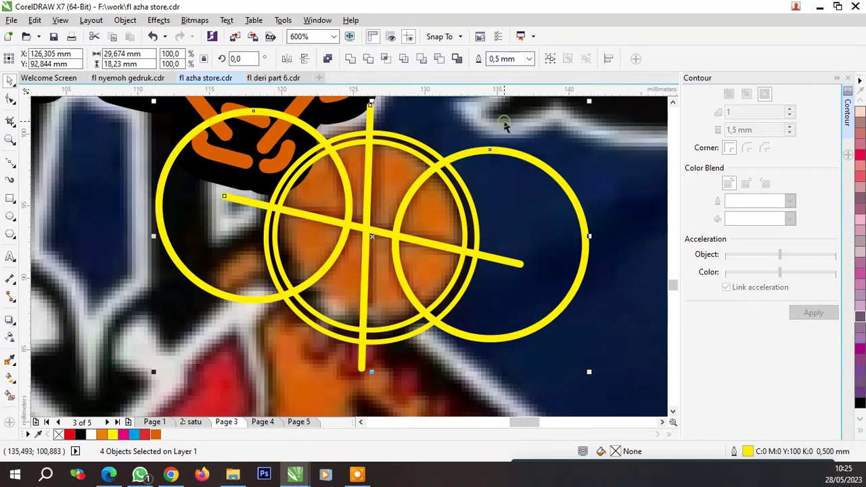
pyautogui.hotkey('ctrl', 'shift', 'q')
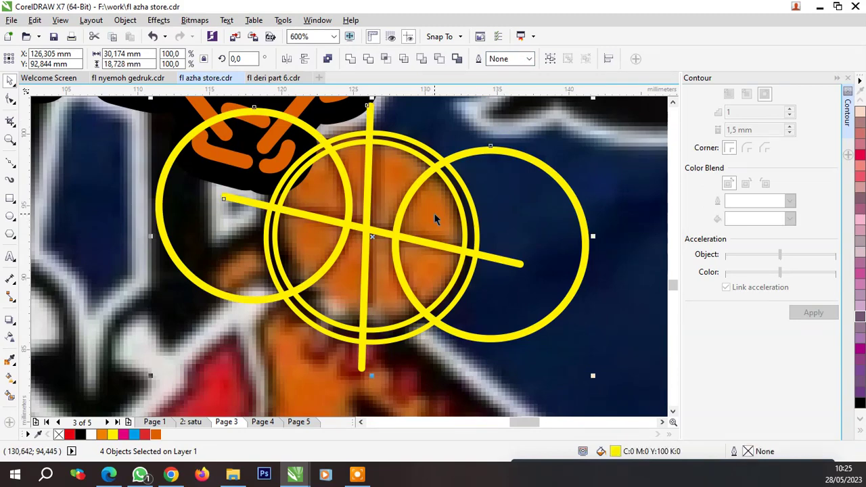
pyautogui.hotkey('ctrl', 'g')
# Intersect the group with the inner circle and delete the helper lines and circles
pyautogui.keyDown('shift'); pyautogui.click(398, 167); pyautogui.keyUp('shift')
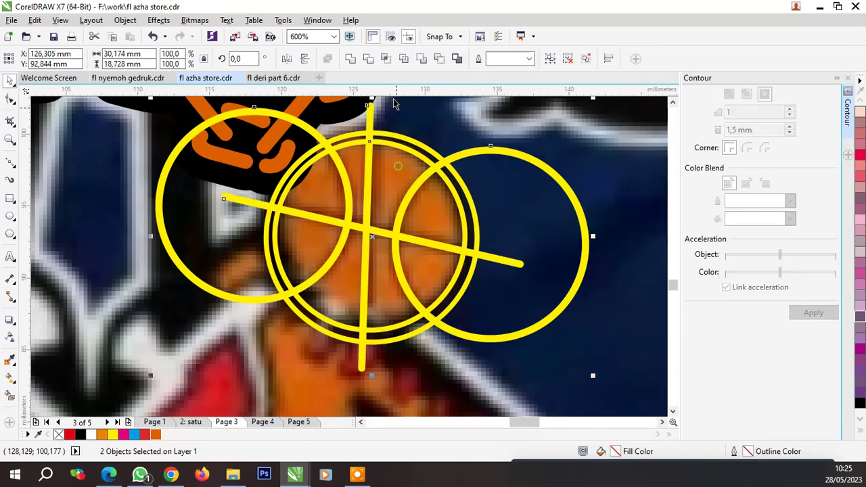
pyautogui.click(372, 59)
pyautogui.click(494, 191)
pyautogui.click(499, 147)
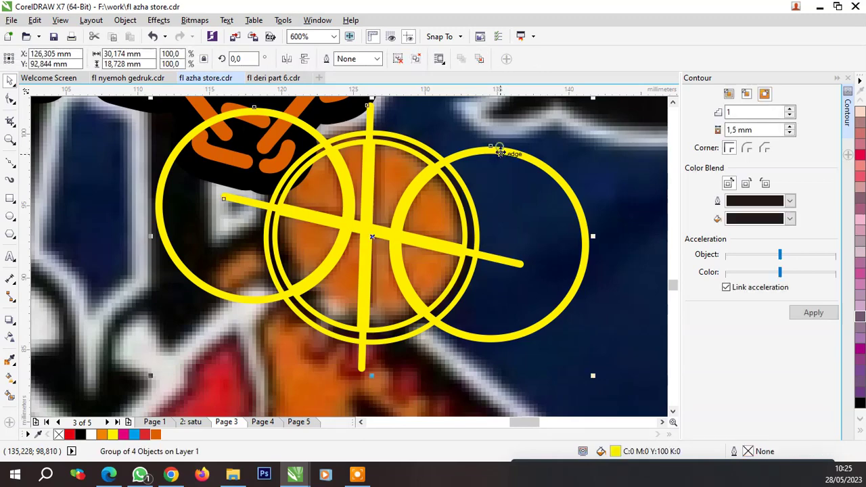
pyautogui.press('Delete')
pyautogui.click(435, 181)
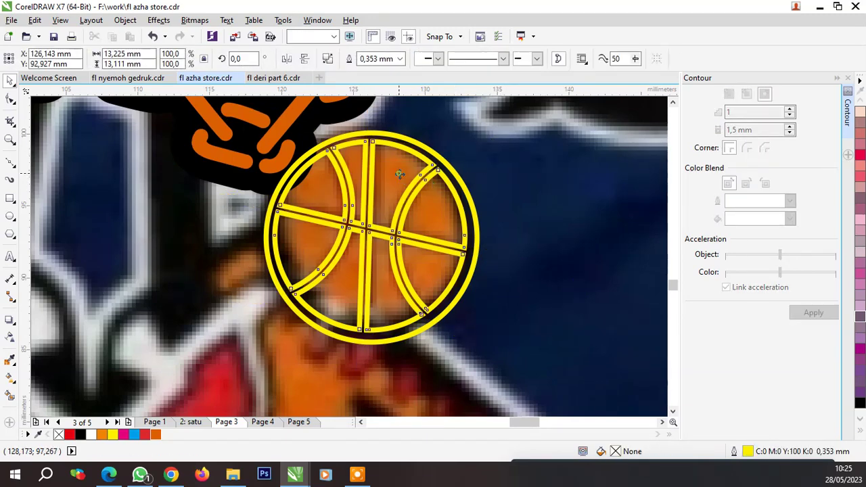
# Fill the seams orange and the outer circle black, then group them
pyautogui.click(156, 436)
pyautogui.click(465, 198)
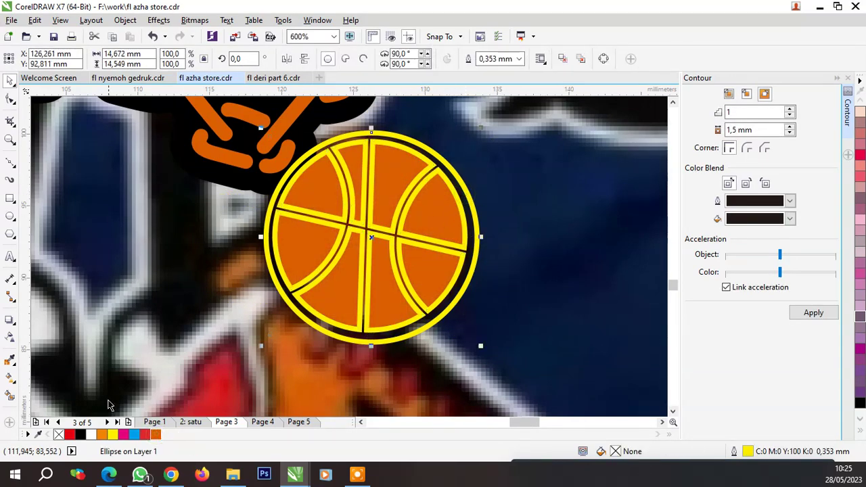
pyautogui.click(81, 437)
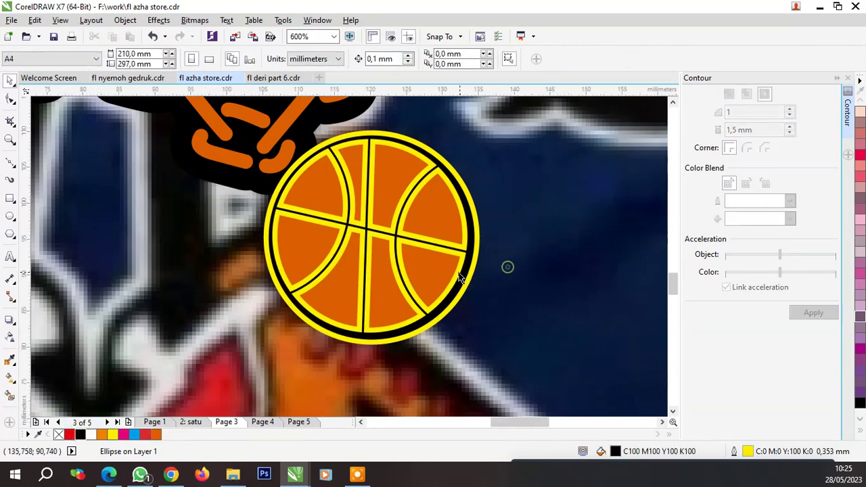
pyautogui.press('Escape')
pyautogui.scroll(-2, 474, 270)
pyautogui.moveTo(319, 189); pyautogui.dragTo(488, 322)
pyautogui.hotkey('ctrl', 'g')
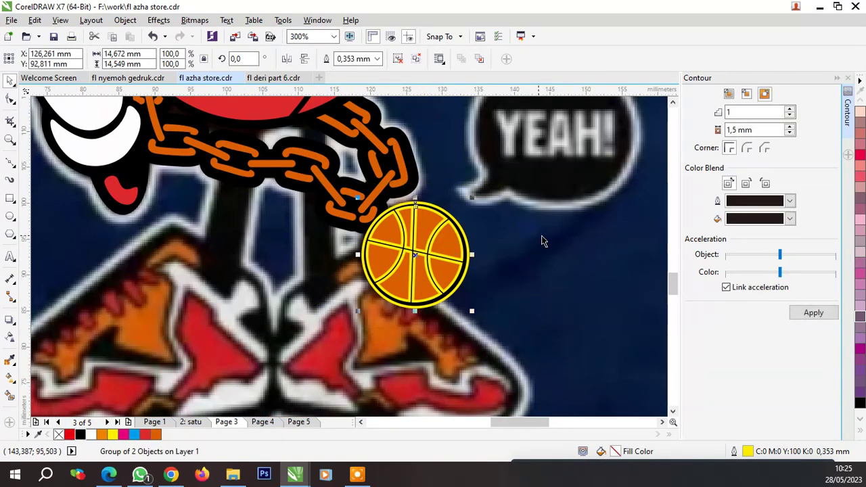
# Remove the ball group's yellow outline
pyautogui.click(862, 434)
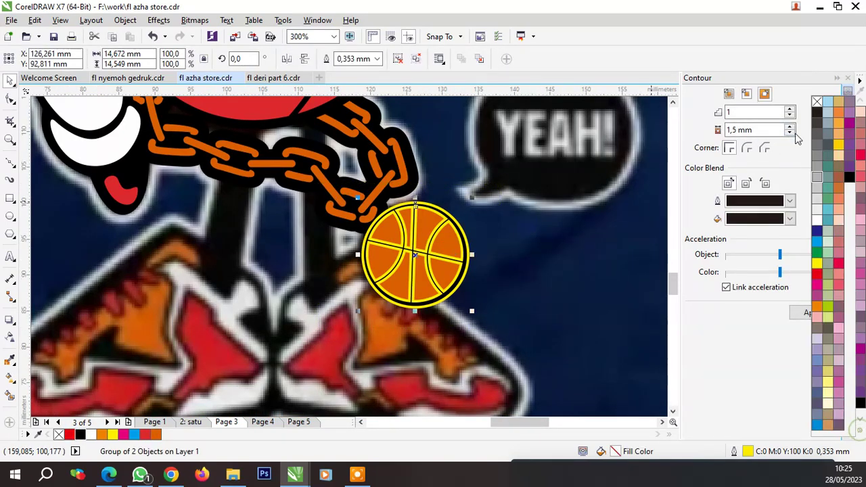
pyautogui.rightClick(817, 104)
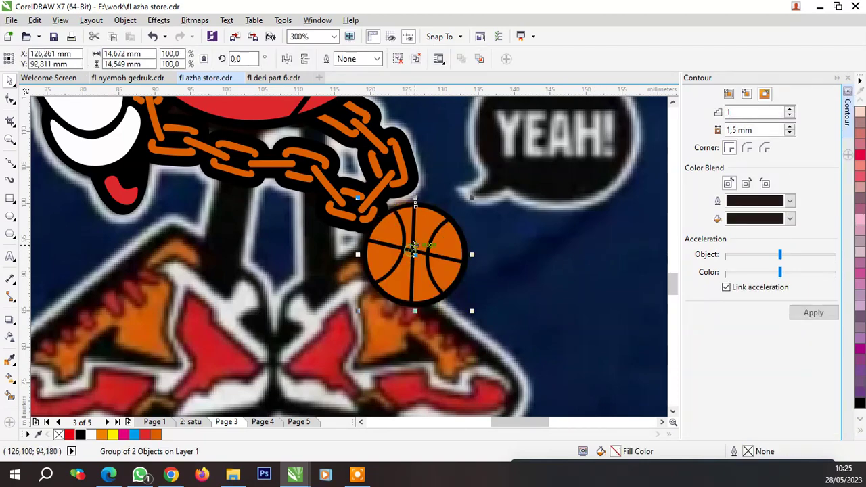
pyautogui.rightClick(412, 248)
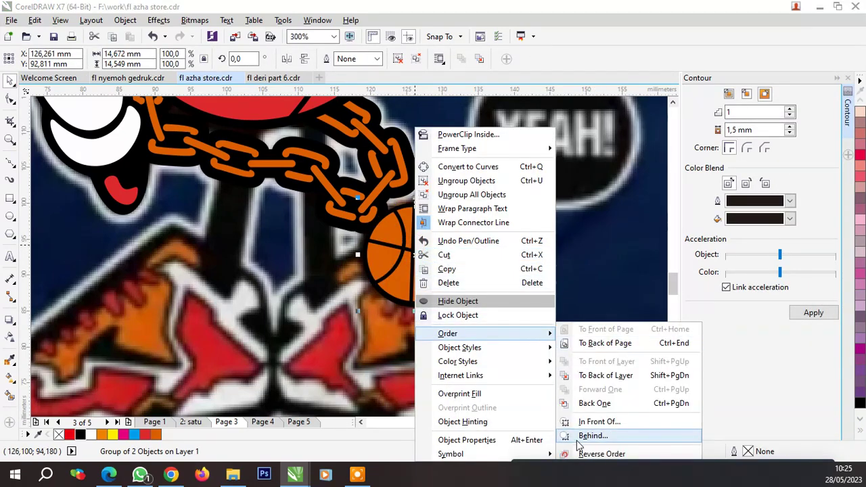
# Try reordering and moving the basketball, then undo so it sits back over the traced ball
pyautogui.click(580, 437)
pyautogui.click(364, 223)
pyautogui.click(473, 279)
pyautogui.scroll(-1, 474, 278)
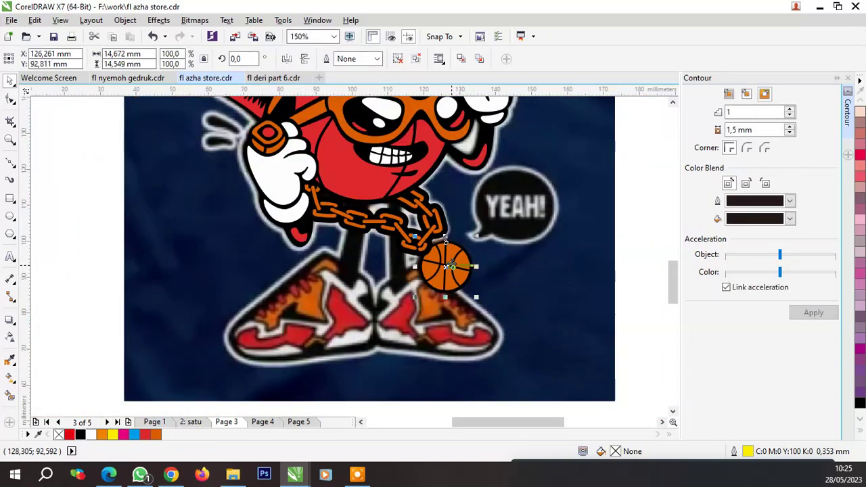
pyautogui.moveTo(452, 262); pyautogui.dragTo(516, 291)
pyautogui.hotkey('ctrl', 'z')
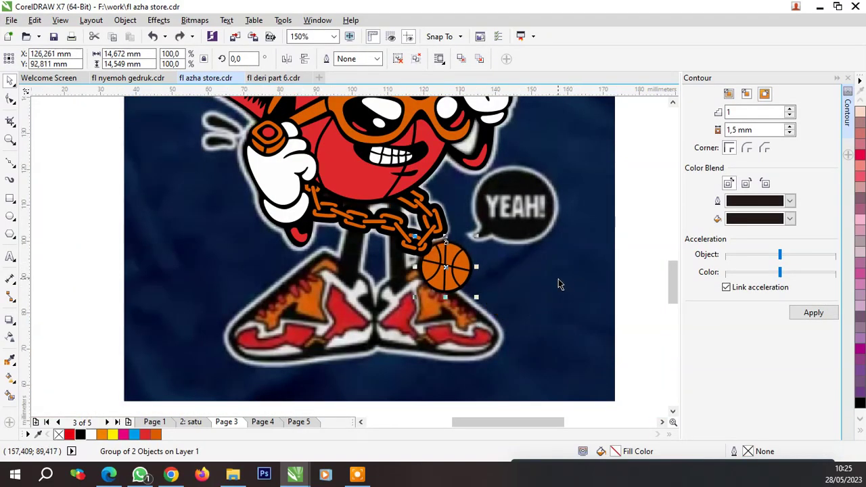
pyautogui.scroll(1, 448, 263)
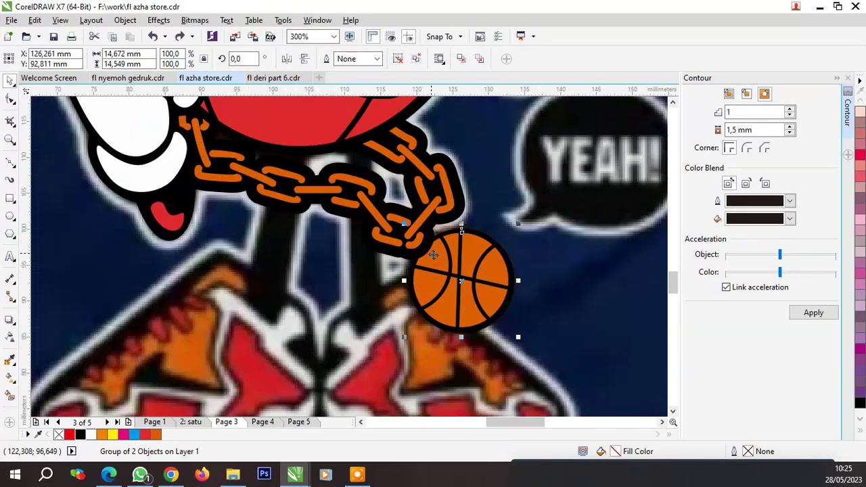
pyautogui.moveTo(415, 245); pyautogui.dragTo(489, 288)
pyautogui.click(410, 242)
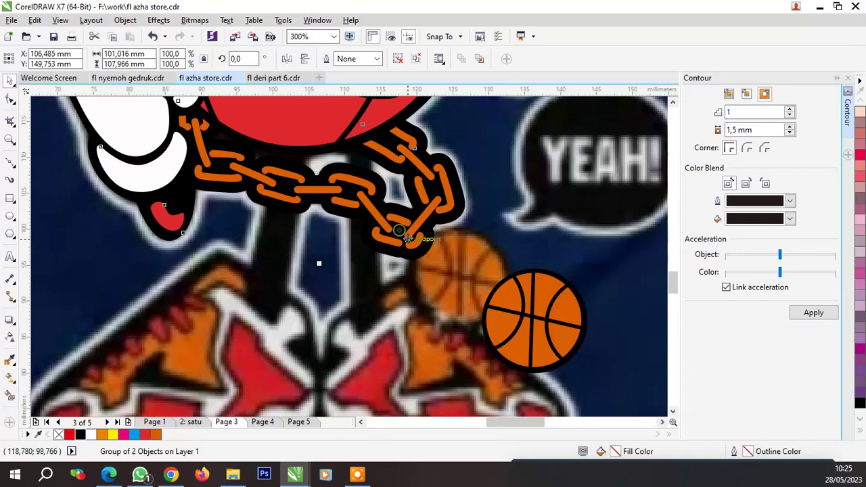
pyautogui.hotkey('ctrl', 'z')
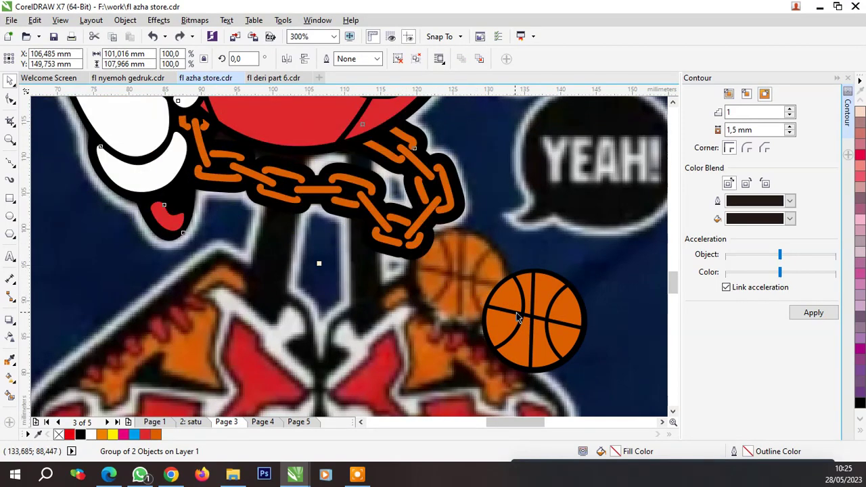
pyautogui.hotkey('ctrl', 'z')
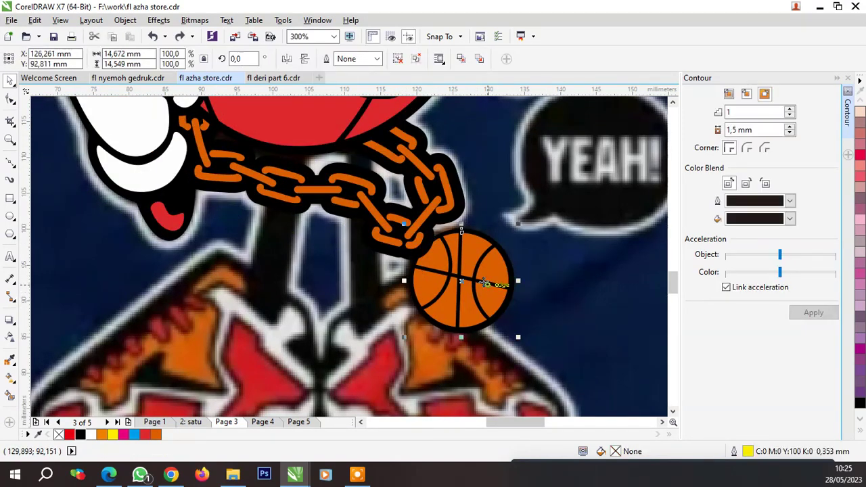
# Bring the basketball to the front of its layer, in front of the chain
pyautogui.rightClick(477, 281)
pyautogui.moveTo(547, 334)
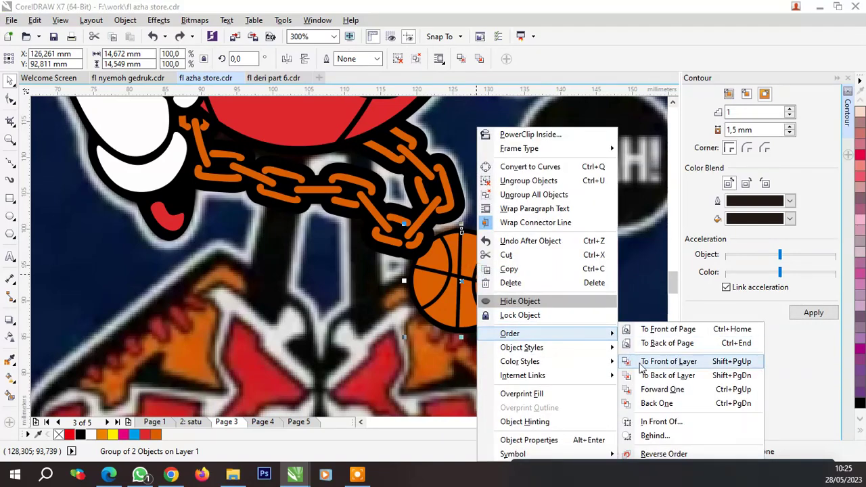
pyautogui.click(669, 362)
pyautogui.scroll(-2, 422, 297)
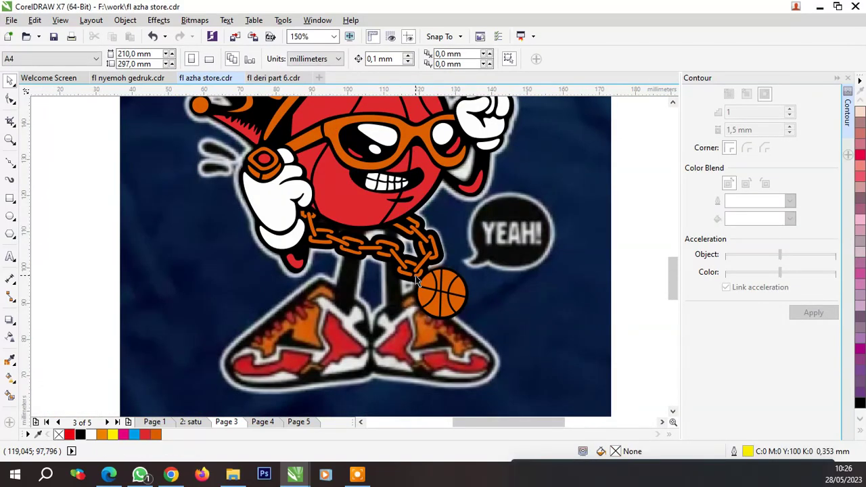
pyautogui.scroll(-1, 415, 278)
pyautogui.scroll(1, 379, 290)
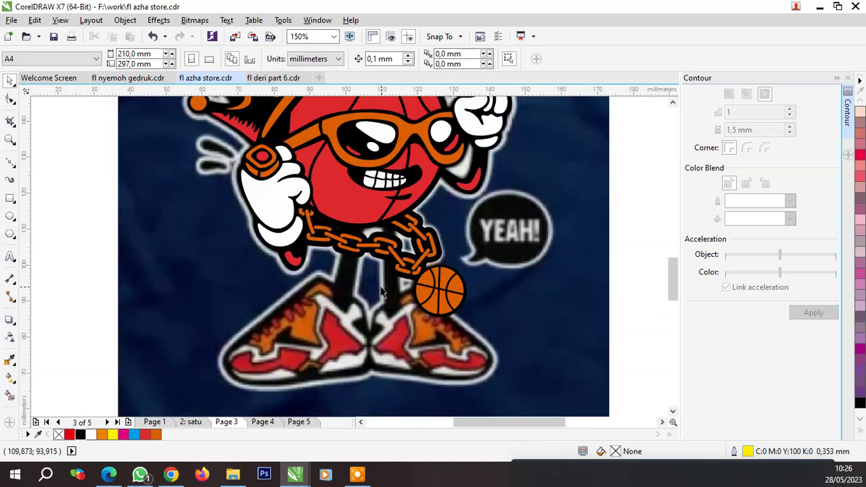
pyautogui.click(10, 162)
# Draw the first Bezier segment from the leg down to the sneaker
pyautogui.scroll(1, 352, 223)
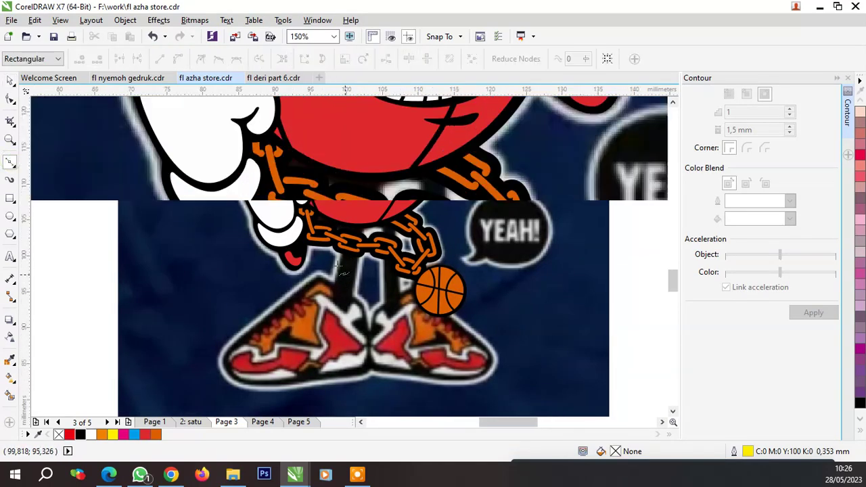
pyautogui.scroll(1, 357, 200)
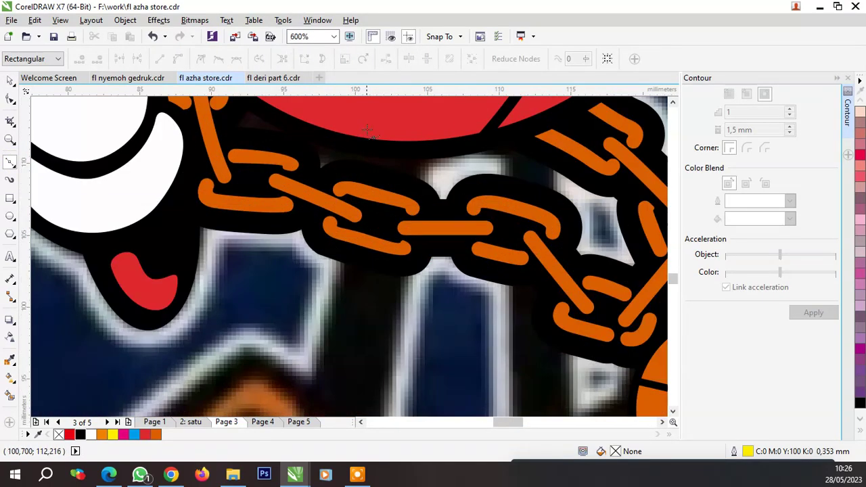
pyautogui.scroll(-2, 368, 128)
pyautogui.scroll(1, 322, 331)
pyautogui.moveTo(324, 324); pyautogui.dragTo(308, 369)
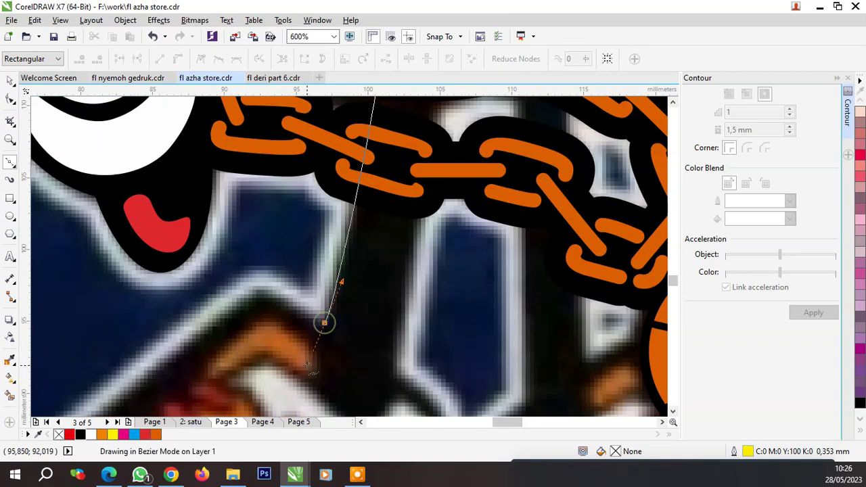
pyautogui.press('space')
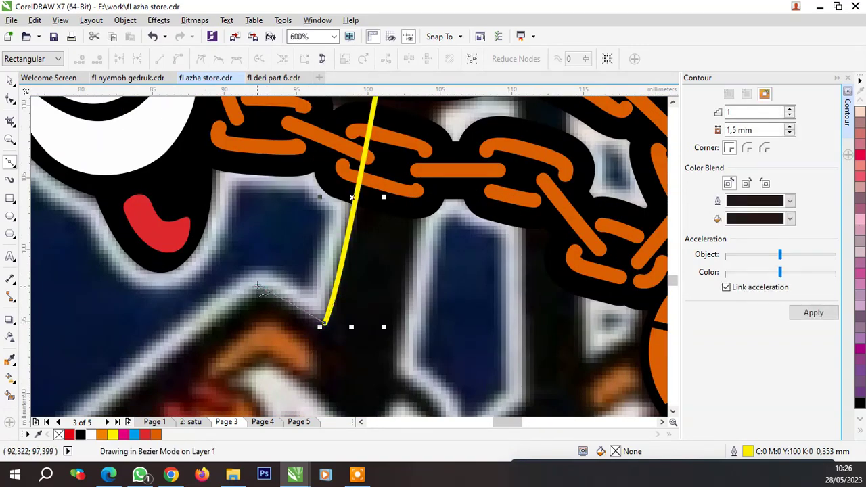
# Trace the outline along the sneaker tops, around both toes and along the soles
pyautogui.scroll(-2, 316, 276)
pyautogui.scroll(1, 183, 383)
pyautogui.scroll(1, 370, 245)
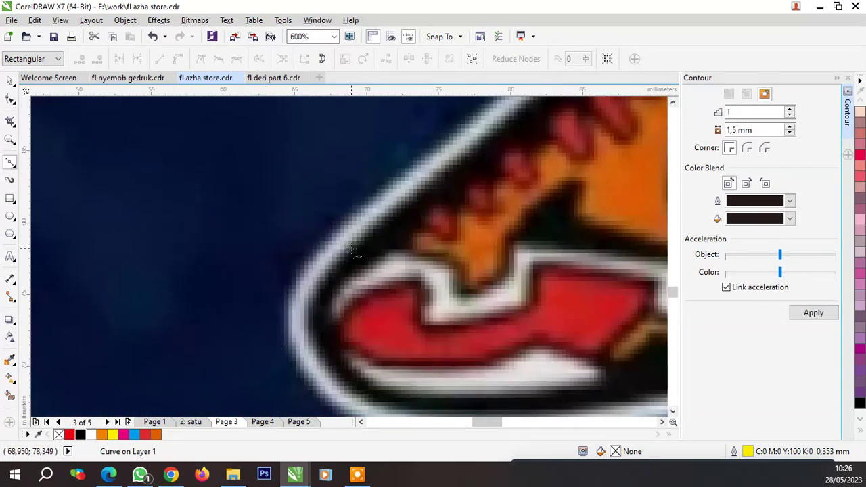
pyautogui.click(460, 168)
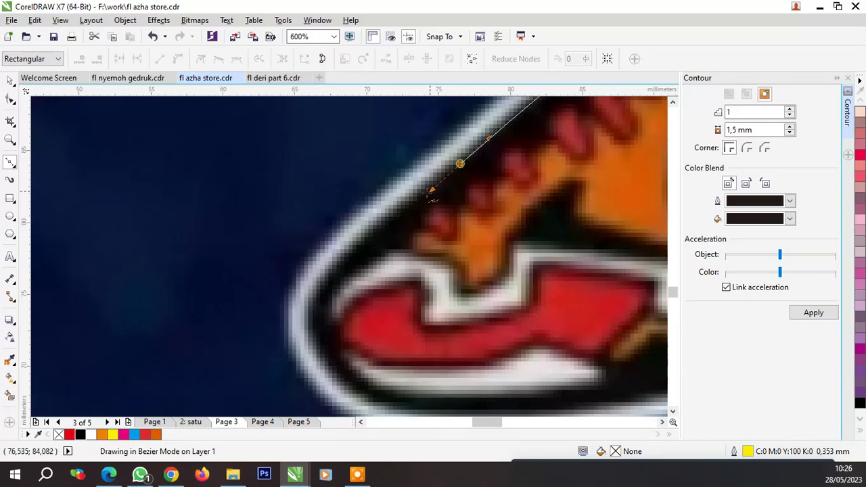
pyautogui.moveTo(321, 291); pyautogui.dragTo(307, 323)
pyautogui.scroll(-1, 320, 291)
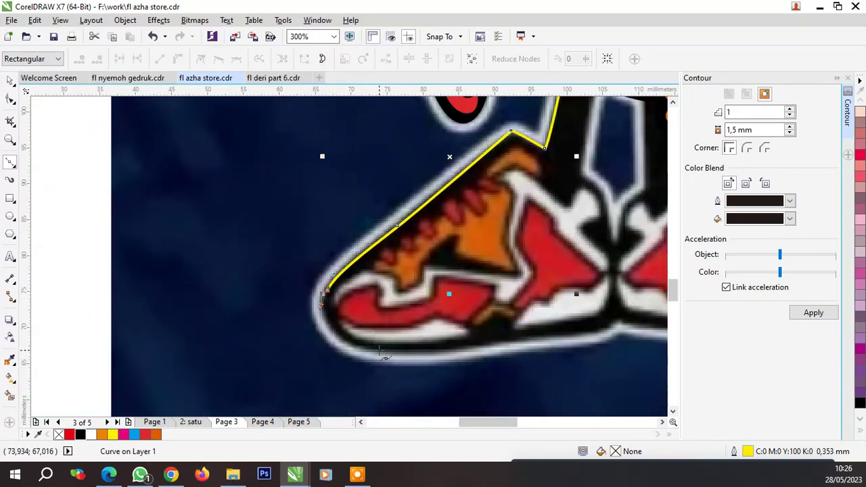
pyautogui.scroll(1, 366, 354)
pyautogui.moveTo(387, 348); pyautogui.dragTo(525, 360)
pyautogui.scroll(-2, 300, 307)
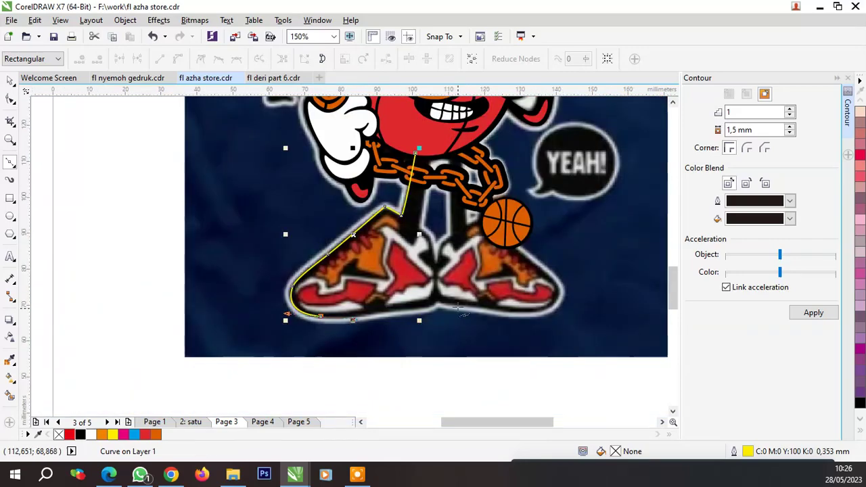
pyautogui.scroll(3, 383, 323)
pyautogui.click(337, 333)
pyautogui.scroll(-2, 336, 333)
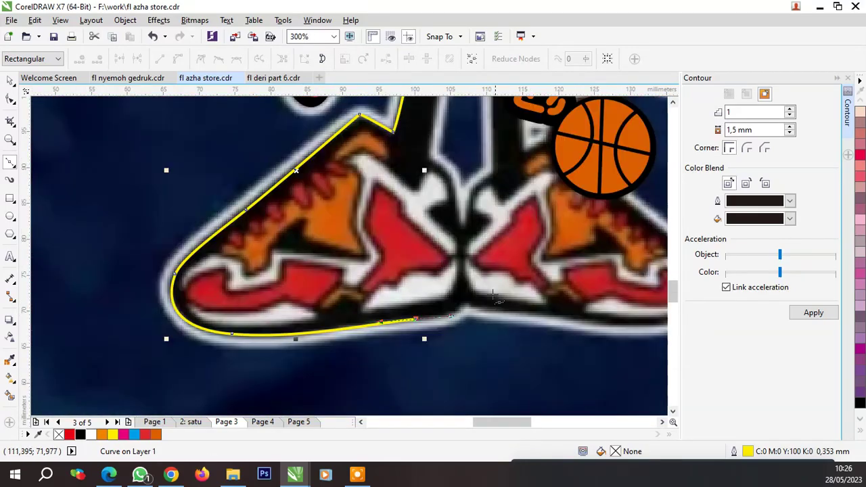
pyautogui.scroll(1, 461, 298)
pyautogui.moveTo(443, 309); pyautogui.dragTo(450, 295)
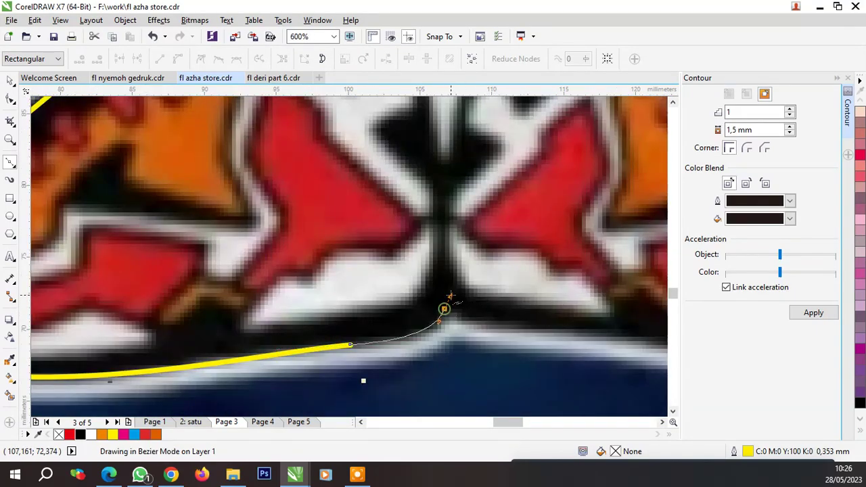
pyautogui.scroll(-1, 476, 326)
pyautogui.scroll(-1, 467, 328)
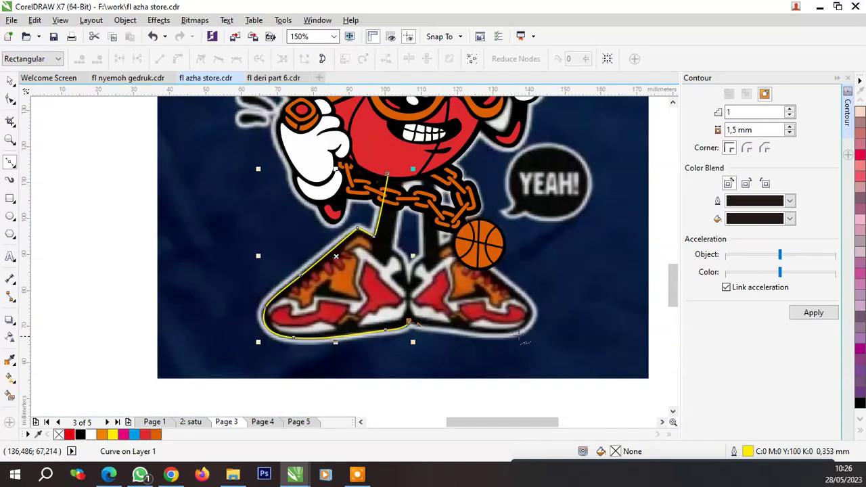
pyautogui.scroll(2, 461, 329)
pyautogui.click(330, 324)
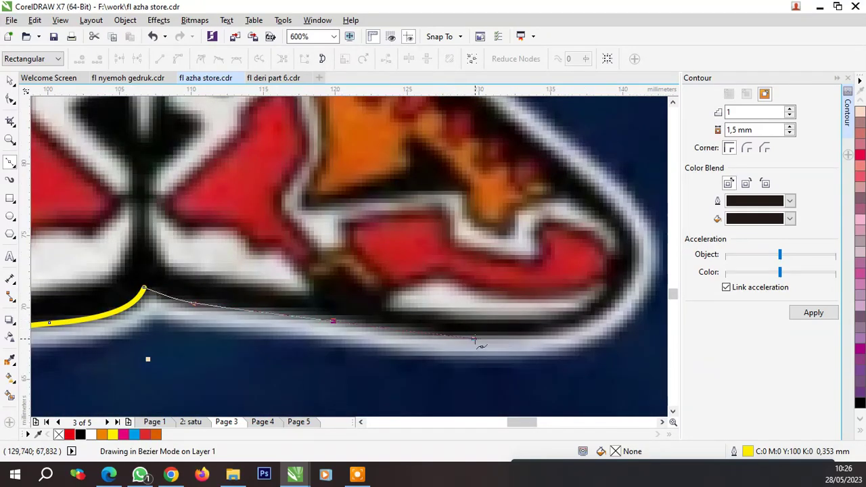
pyautogui.scroll(-1, 474, 338)
pyautogui.scroll(1, 498, 325)
pyautogui.moveTo(491, 316); pyautogui.dragTo(514, 285)
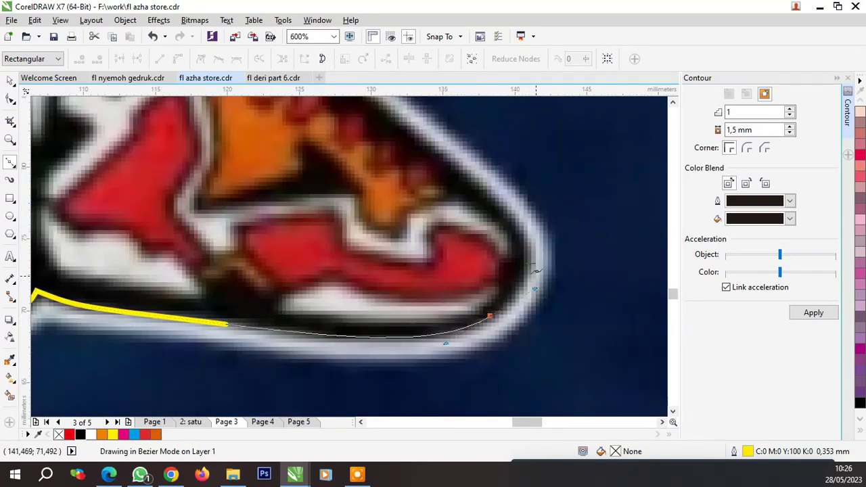
pyautogui.scroll(-2, 477, 183)
pyautogui.scroll(1, 433, 230)
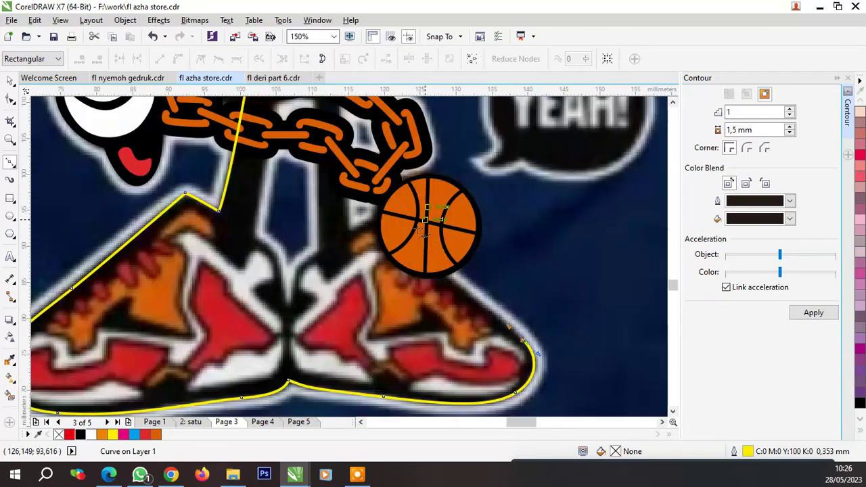
pyautogui.scroll(1, 419, 257)
# Carry the outline up past the basketball and chain to the red ball, then back down
pyautogui.moveTo(411, 263); pyautogui.dragTo(411, 264)
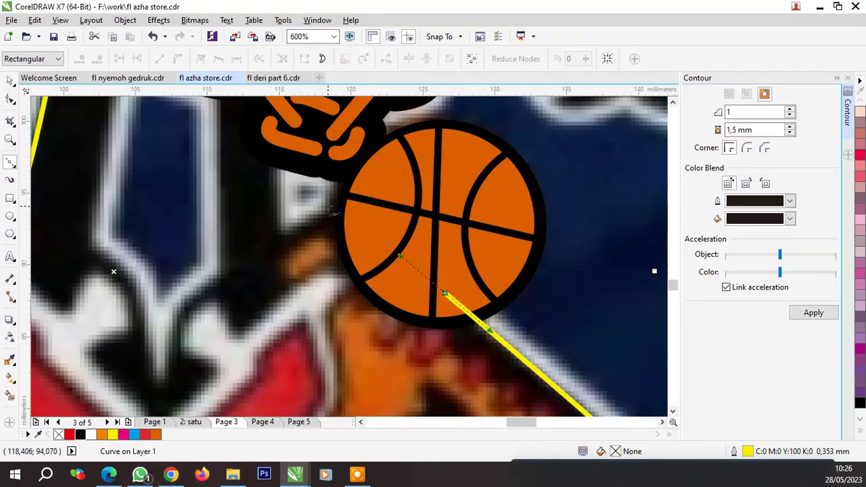
pyautogui.moveTo(331, 203); pyautogui.dragTo(313, 215)
pyautogui.scroll(-2, 281, 232)
pyautogui.scroll(1, 351, 237)
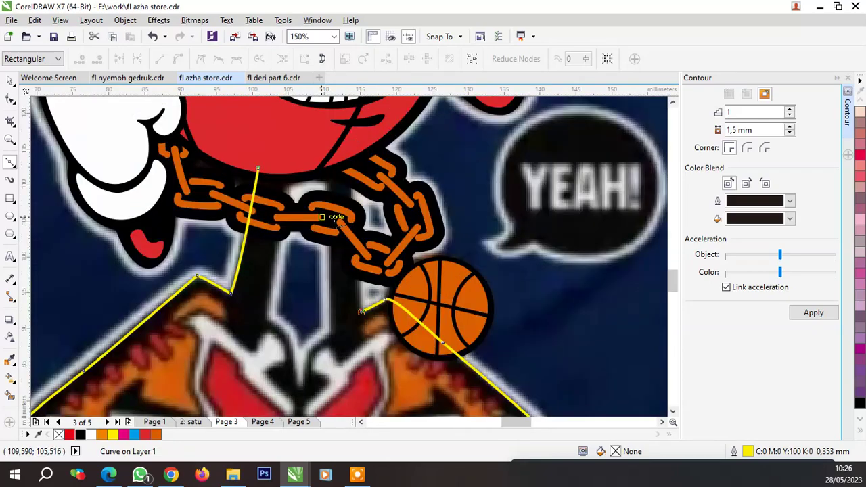
pyautogui.scroll(1, 380, 243)
pyautogui.moveTo(366, 233); pyautogui.dragTo(371, 152)
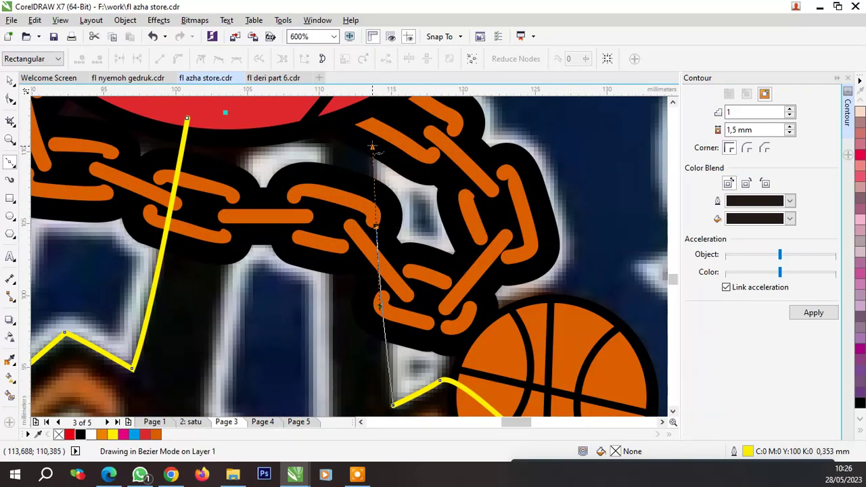
pyautogui.scroll(-1, 366, 137)
pyautogui.scroll(1, 365, 137)
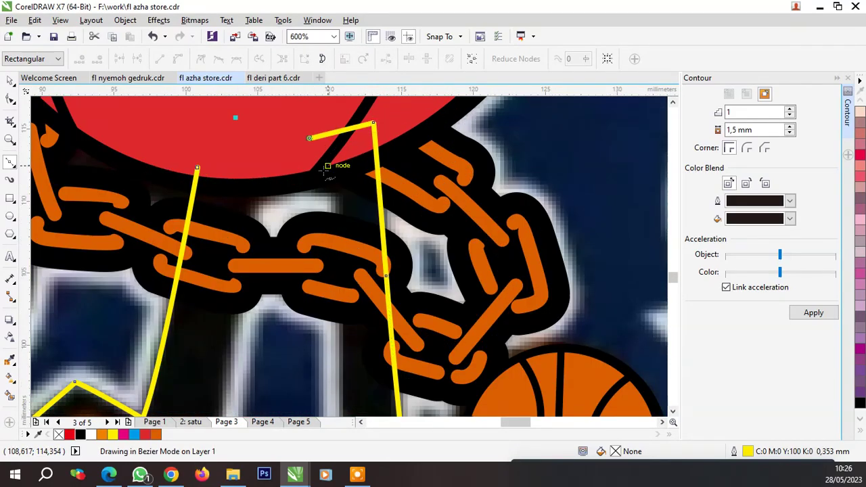
pyautogui.click(311, 139)
pyautogui.scroll(-1, 310, 138)
pyautogui.scroll(1, 342, 250)
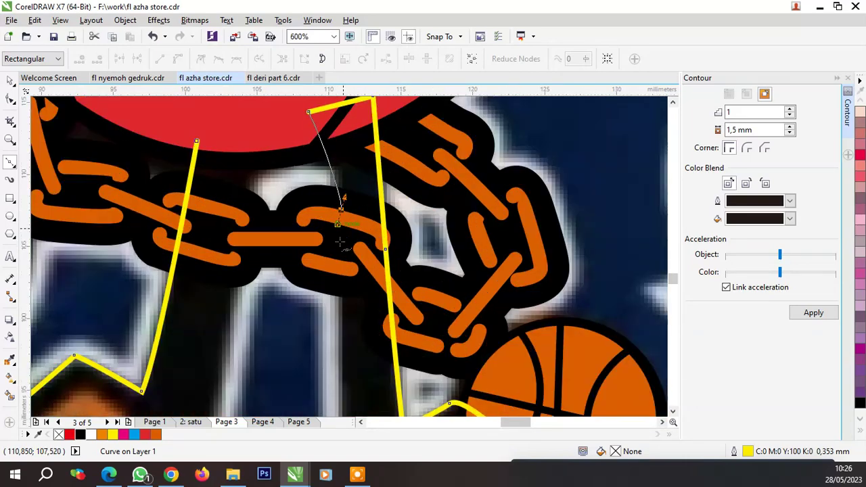
pyautogui.moveTo(338, 224); pyautogui.dragTo(344, 271)
pyautogui.scroll(-1, 344, 271)
pyautogui.scroll(1, 348, 294)
pyautogui.scroll(1, 348, 294)
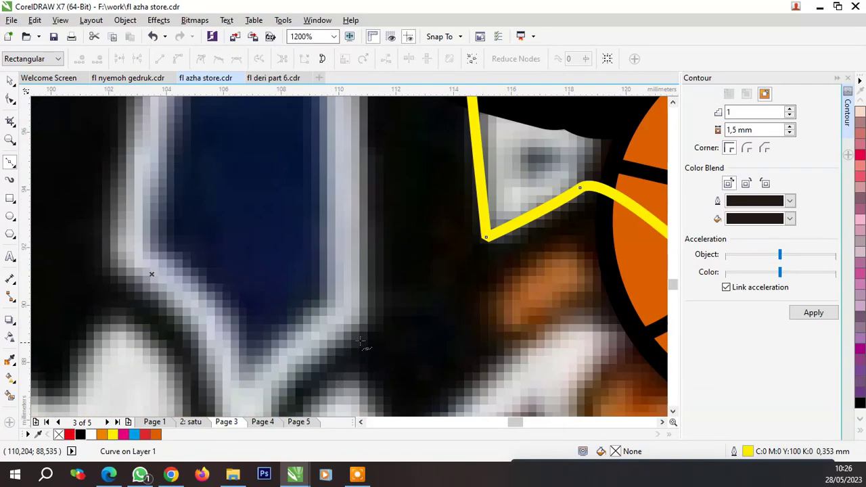
# Run the outline between the sneakers and up the inner leg, closing it under the red ball
pyautogui.click(362, 335)
pyautogui.scroll(-3, 361, 334)
pyautogui.scroll(3, 339, 314)
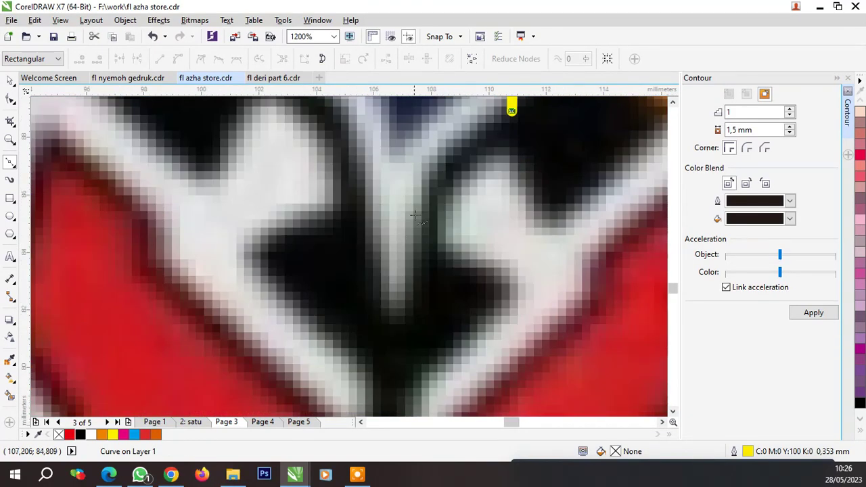
pyautogui.moveTo(416, 211); pyautogui.dragTo(410, 230)
pyautogui.click(396, 333)
pyautogui.scroll(-1, 397, 333)
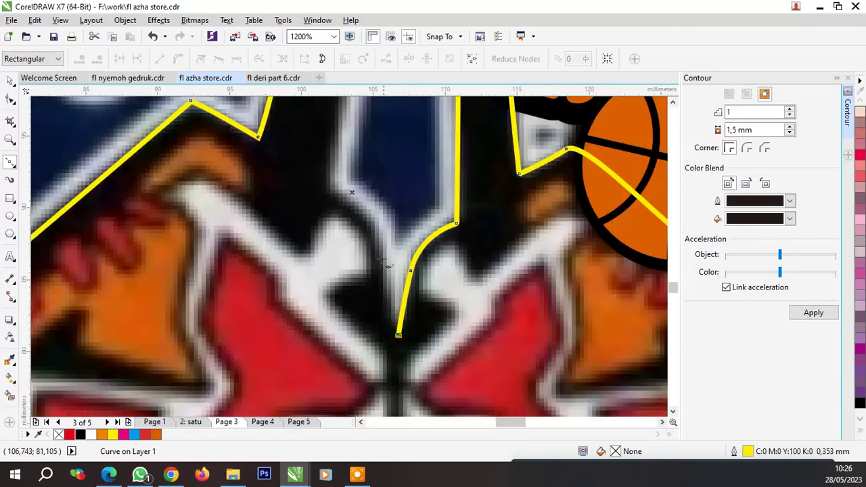
pyautogui.scroll(1, 381, 261)
pyautogui.click(399, 262)
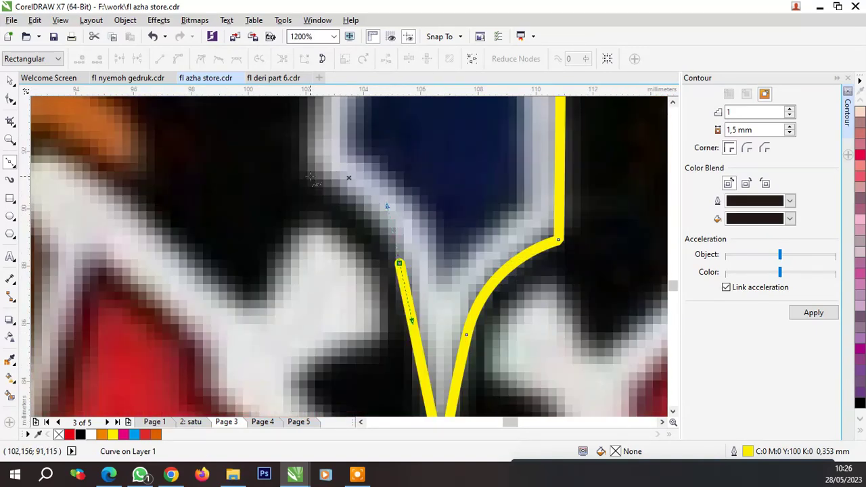
pyautogui.moveTo(304, 175); pyautogui.dragTo(313, 126)
pyautogui.scroll(-2, 313, 275)
pyautogui.scroll(1, 343, 265)
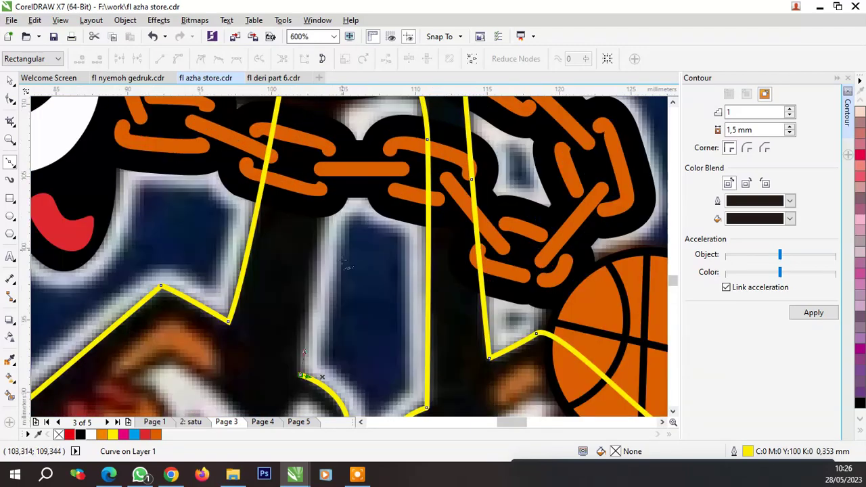
pyautogui.scroll(-2, 341, 194)
pyautogui.scroll(2, 300, 139)
pyautogui.moveTo(324, 186); pyautogui.dragTo(324, 147)
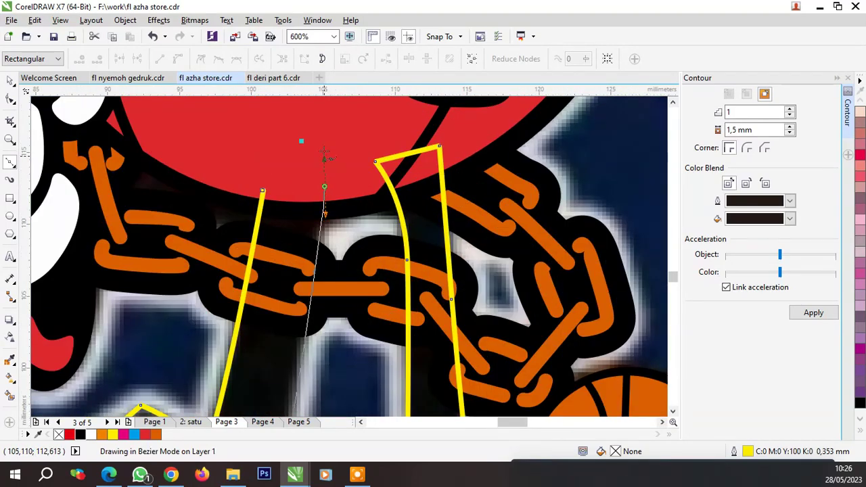
pyautogui.click(263, 191)
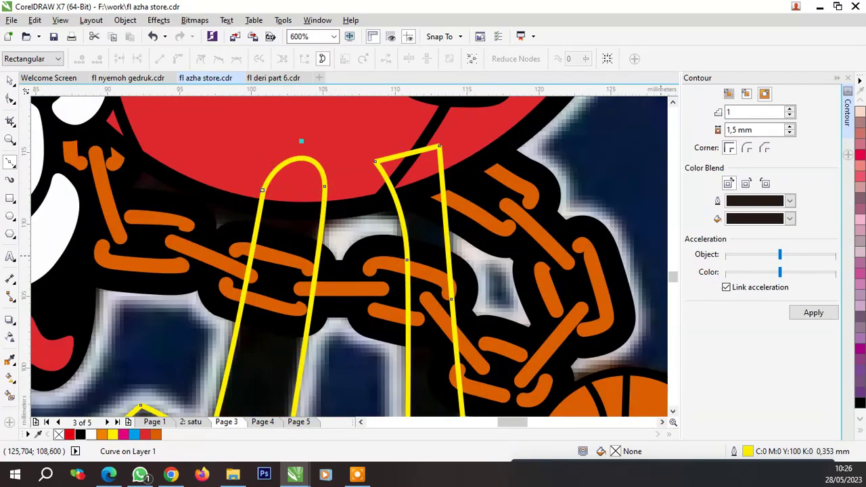
pyautogui.click(566, 10)
pyautogui.scroll(-2, 447, 247)
pyautogui.scroll(2, 443, 334)
pyautogui.scroll(-1, 443, 334)
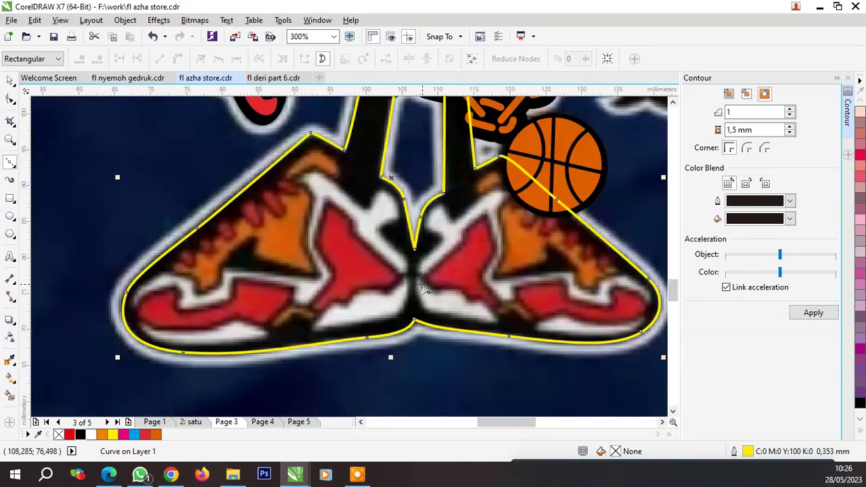
pyautogui.scroll(2, 383, 234)
# Trace a first curve along the panel's inner edge beside the V between the shoes
pyautogui.click(417, 197)
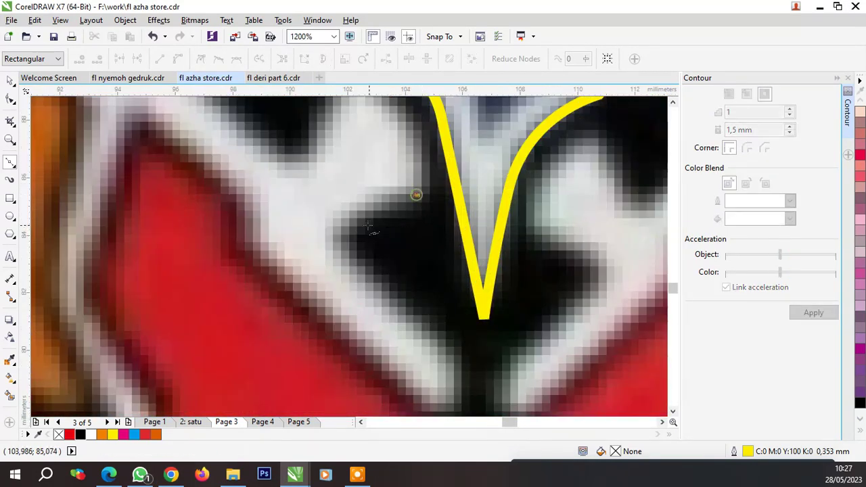
pyautogui.click(354, 242)
pyautogui.click(440, 332)
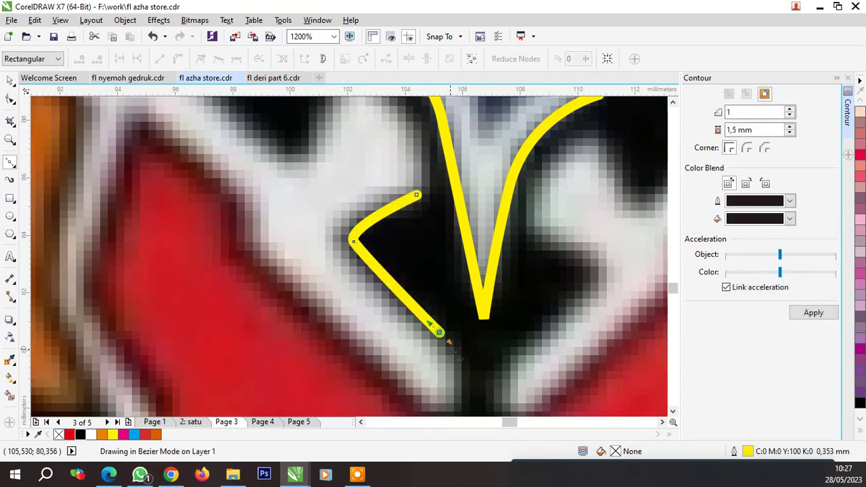
pyautogui.scroll(-3, 462, 312)
pyautogui.scroll(2, 462, 311)
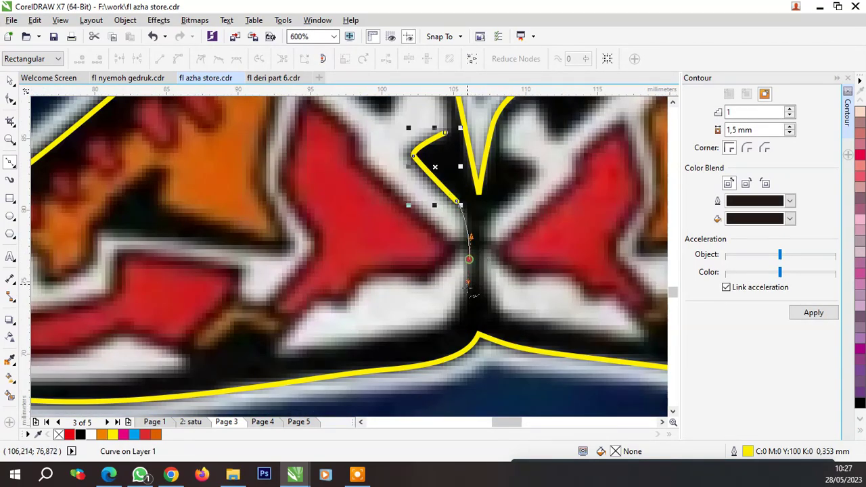
pyautogui.scroll(-1, 467, 298)
pyautogui.scroll(1, 466, 297)
pyautogui.moveTo(467, 296); pyautogui.dragTo(452, 303)
pyautogui.press('space')
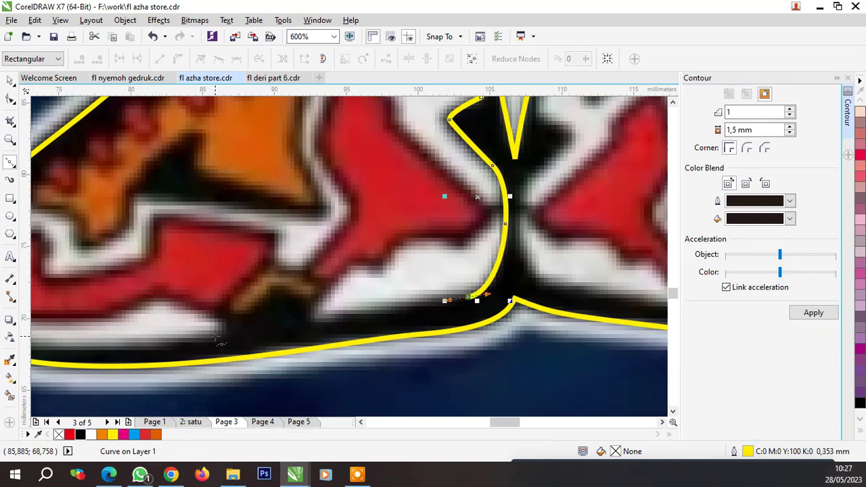
# Start a new curve along the heel's inner edge, rounding the heel and front edge
pyautogui.scroll(-2, 214, 339)
pyautogui.scroll(2, 232, 309)
pyautogui.scroll(1, 499, 342)
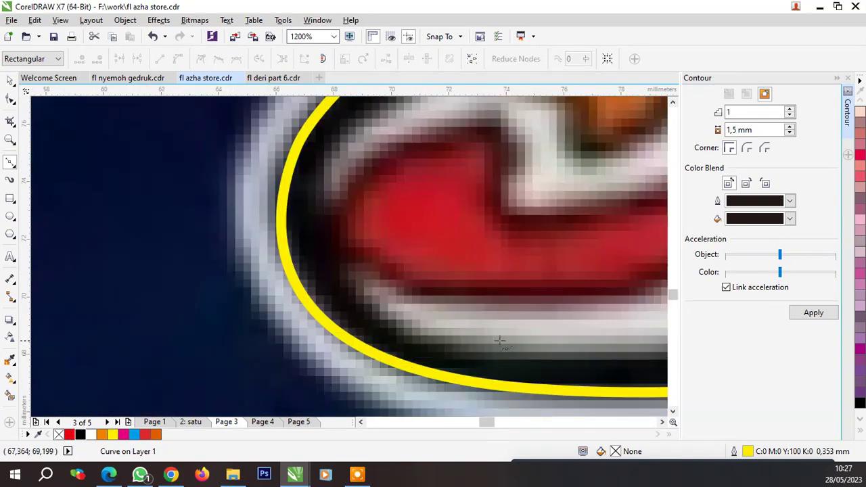
pyautogui.click(513, 360)
pyautogui.moveTo(318, 284); pyautogui.dragTo(325, 251)
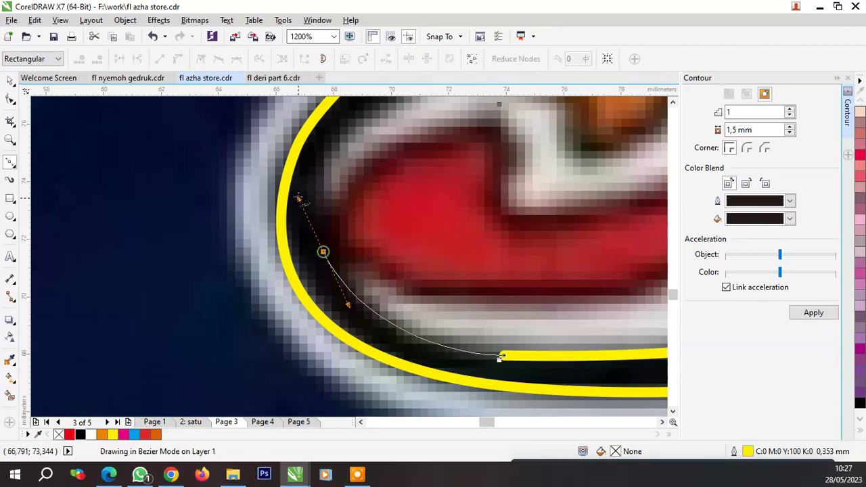
pyautogui.scroll(-1, 411, 288)
pyautogui.scroll(1, 412, 288)
pyautogui.scroll(1, 302, 310)
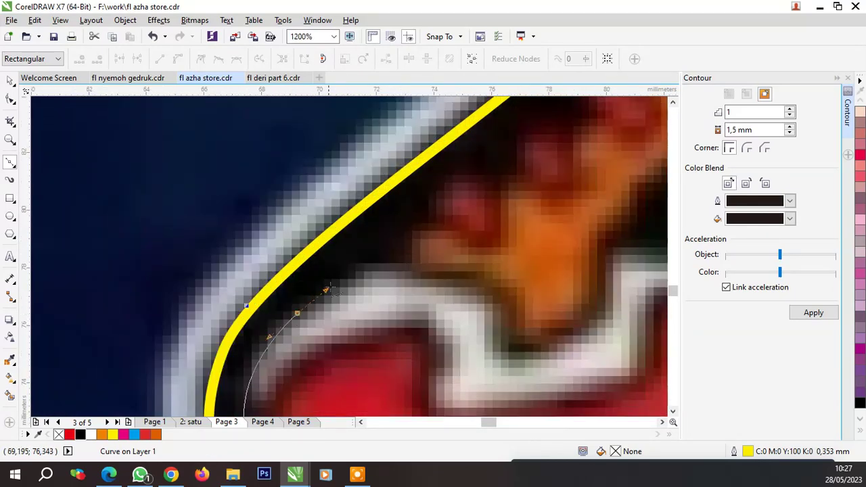
pyautogui.moveTo(298, 314); pyautogui.dragTo(329, 290)
pyautogui.scroll(-2, 391, 299)
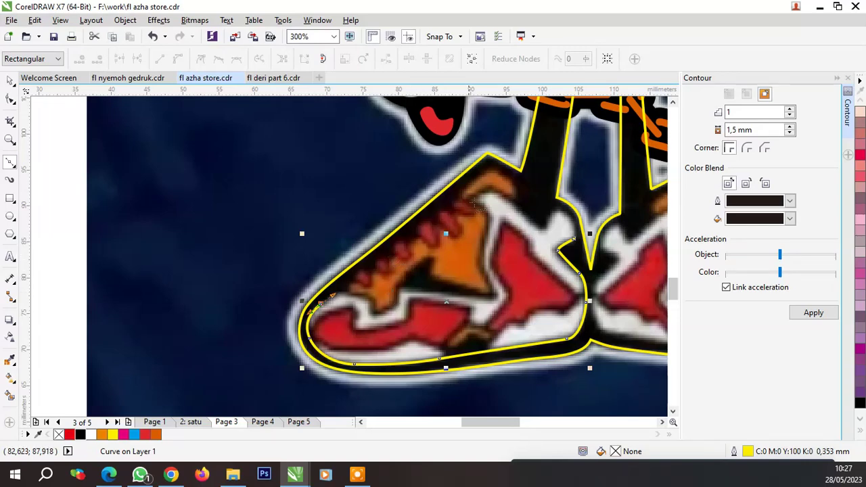
pyautogui.scroll(1, 482, 197)
# Continue over the panel's top edge and ankle notch, closing the shape at its start node
pyautogui.click(363, 284)
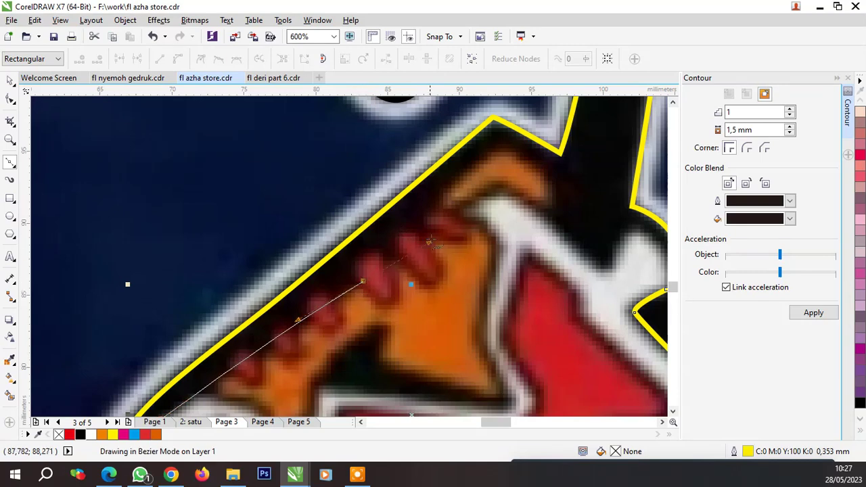
pyautogui.click(436, 216)
pyautogui.click(480, 160)
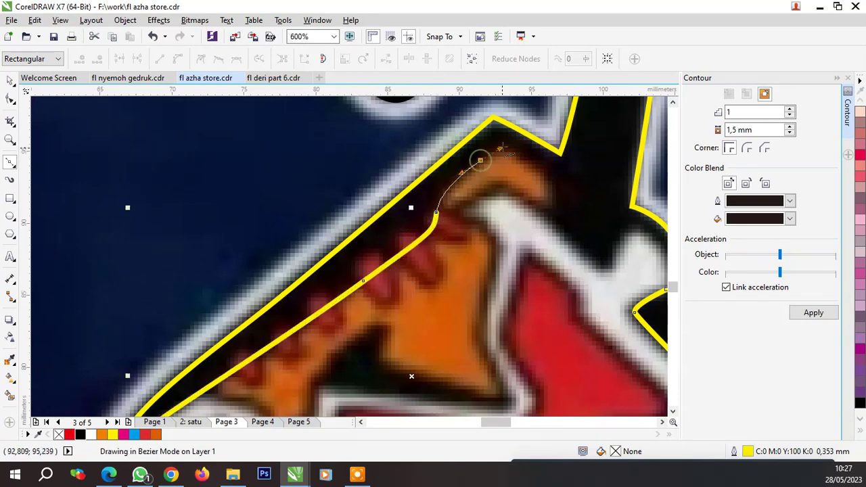
pyautogui.moveTo(541, 172); pyautogui.dragTo(561, 186)
pyautogui.scroll(-3, 562, 186)
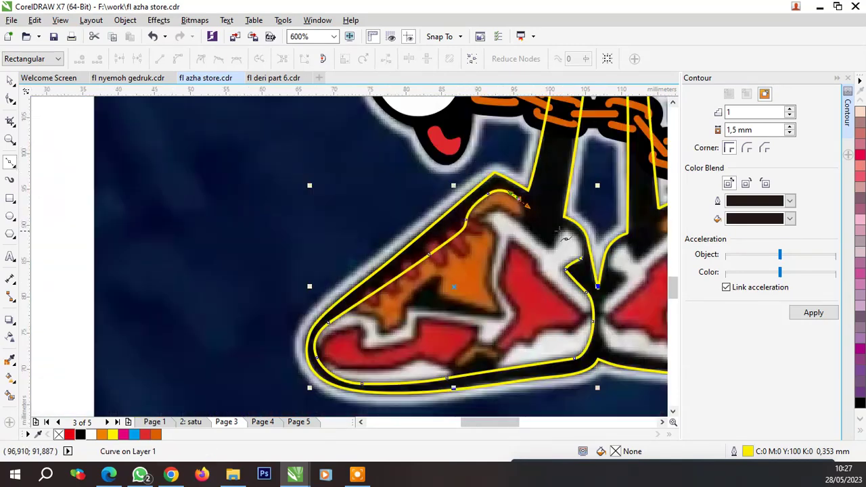
pyautogui.scroll(3, 592, 237)
pyautogui.moveTo(541, 221); pyautogui.dragTo(567, 231)
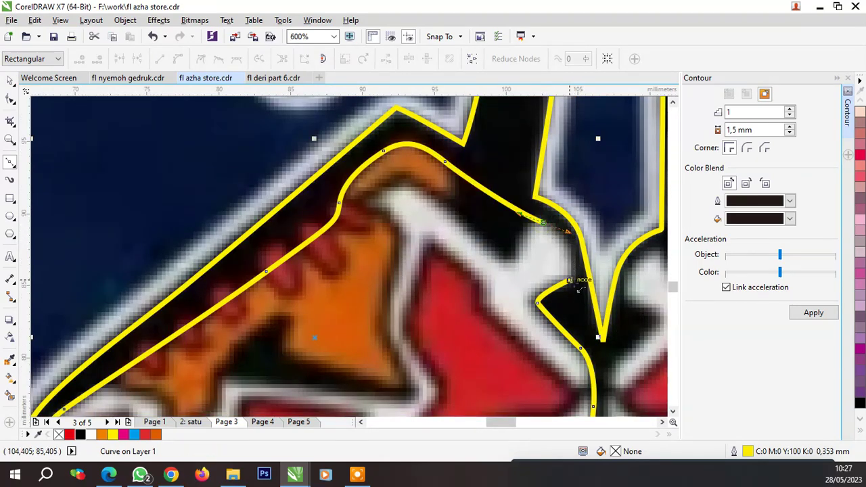
pyautogui.scroll(2, 578, 267)
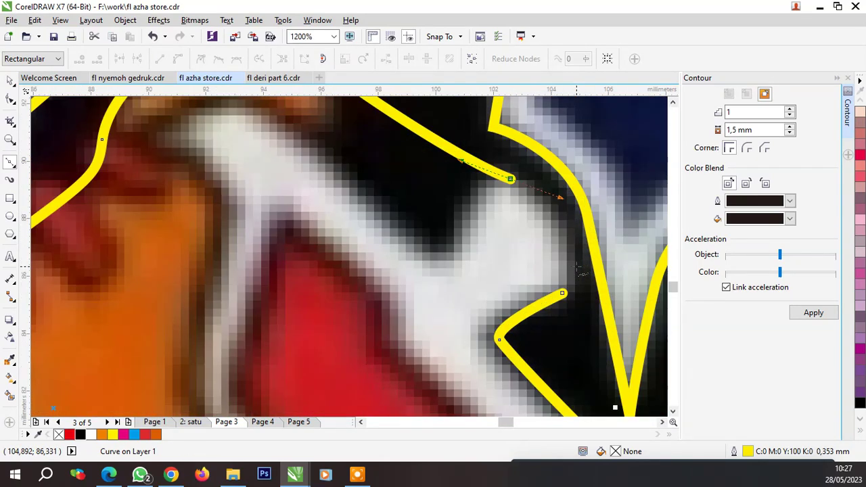
pyautogui.moveTo(571, 241); pyautogui.dragTo(576, 261)
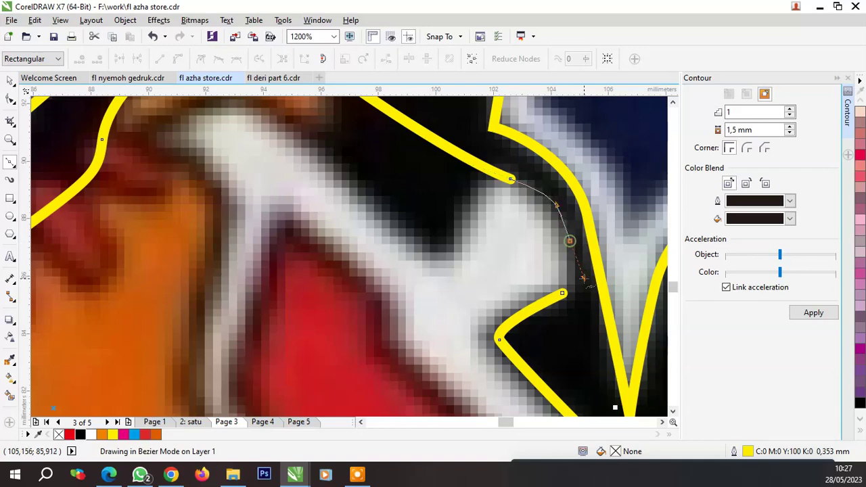
pyautogui.click(563, 292)
pyautogui.scroll(-2, 555, 250)
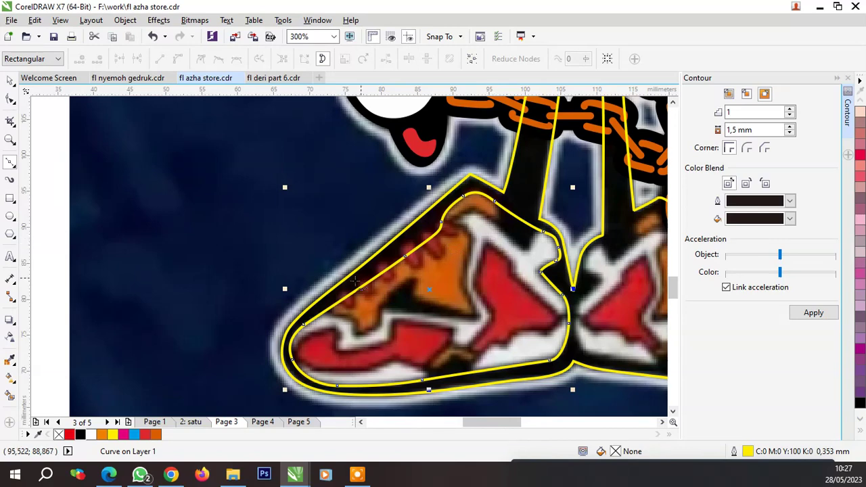
pyautogui.scroll(1, 354, 281)
pyautogui.scroll(1, 519, 197)
# Trace the first closed yellow lace loop starting on the panel edge
pyautogui.scroll(1, 478, 253)
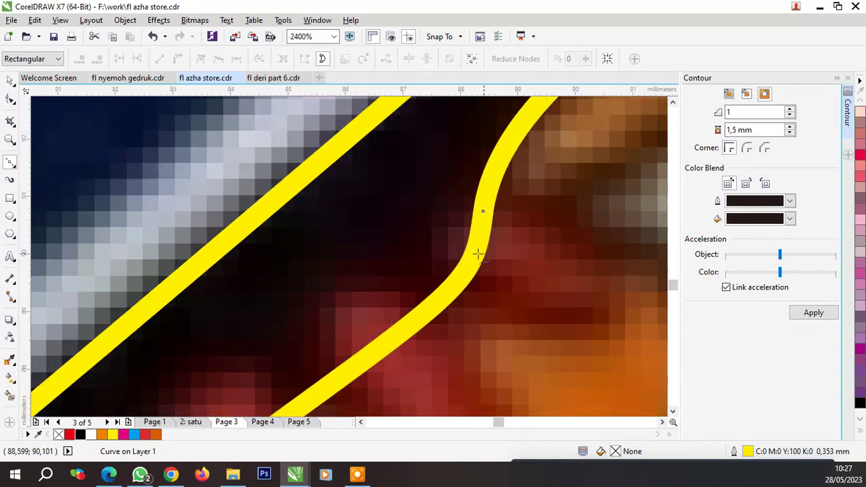
pyautogui.click(422, 259)
pyautogui.moveTo(536, 306); pyautogui.dragTo(568, 311)
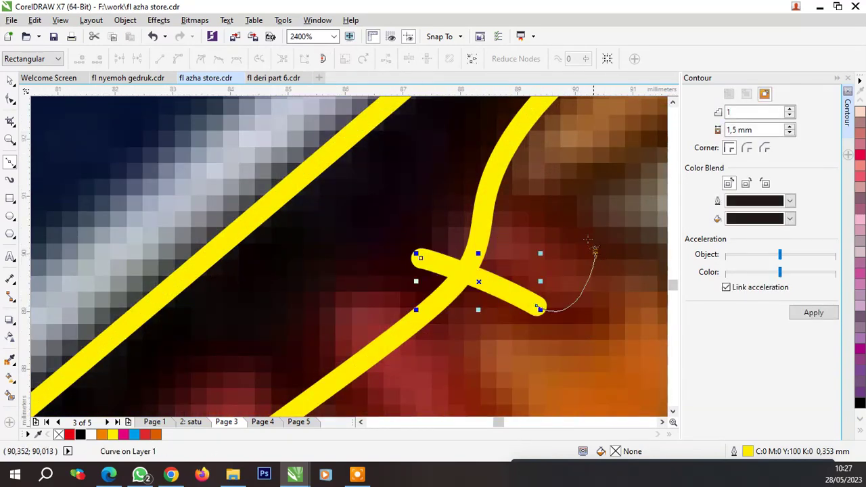
pyautogui.moveTo(595, 252); pyautogui.dragTo(562, 220)
pyautogui.moveTo(428, 183); pyautogui.dragTo(400, 184)
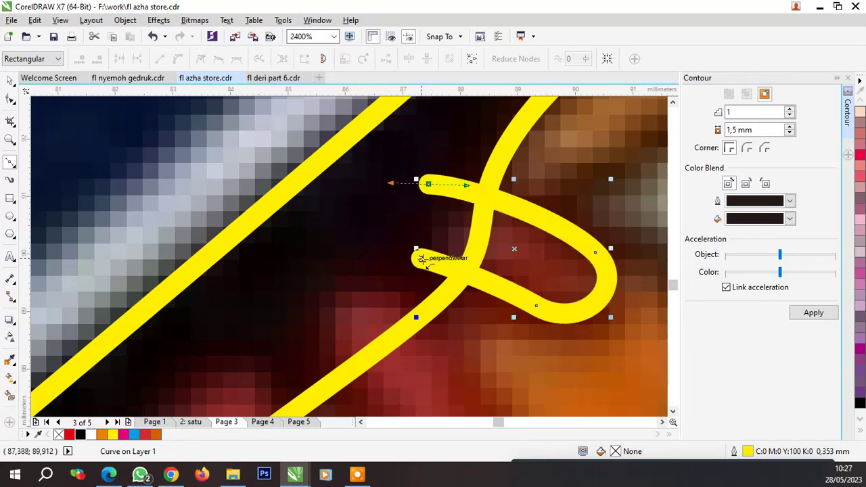
pyautogui.click(420, 257)
pyautogui.scroll(-2, 493, 230)
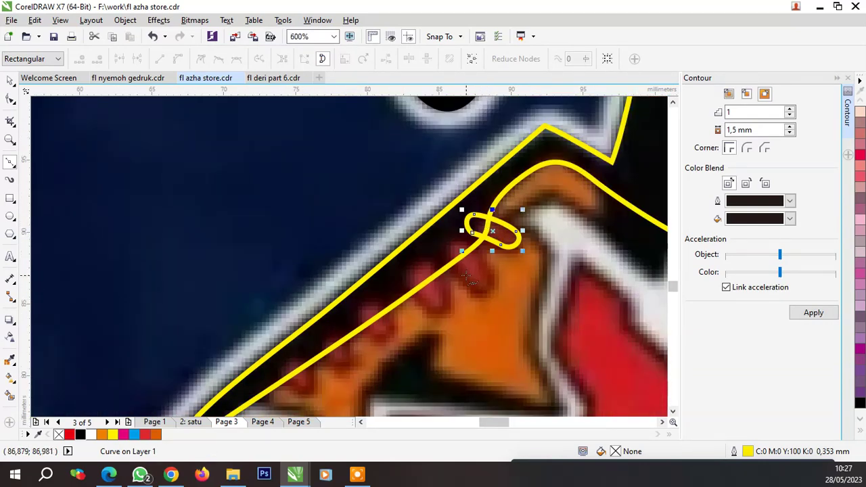
pyautogui.scroll(2, 470, 281)
# Trace the next lace as a hooked Bezier shape across the panel edge
pyautogui.click(460, 134)
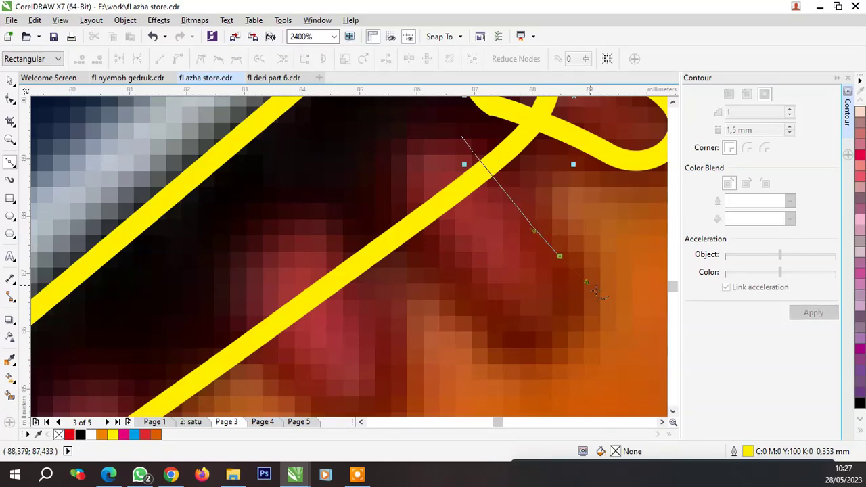
pyautogui.click(562, 255)
pyautogui.moveTo(503, 336); pyautogui.dragTo(425, 270)
pyautogui.click(383, 199)
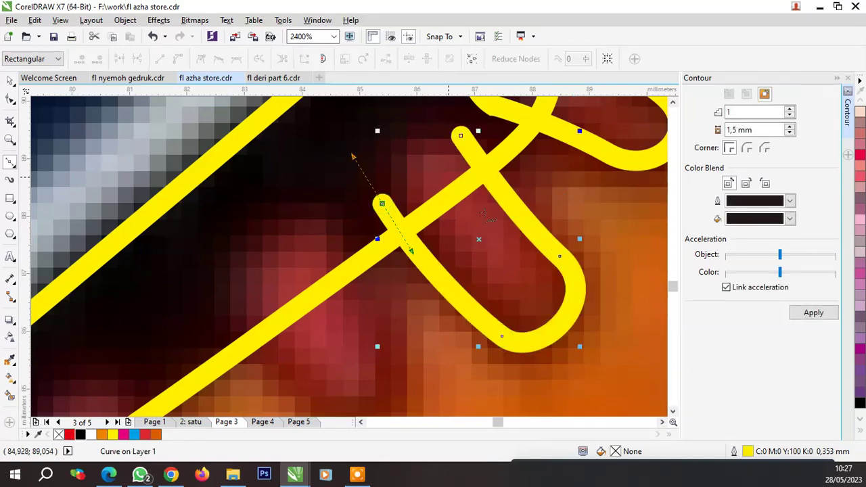
pyautogui.scroll(-2, 517, 262)
pyautogui.scroll(1, 517, 274)
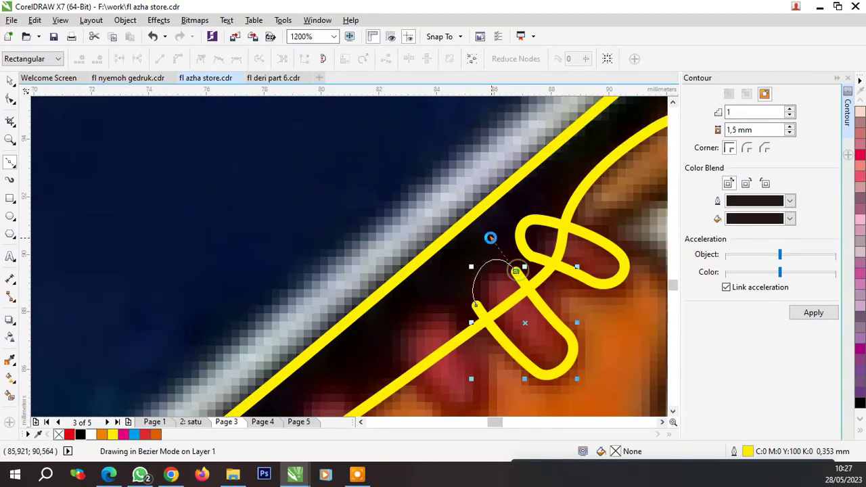
pyautogui.scroll(-2, 505, 191)
pyautogui.scroll(2, 478, 233)
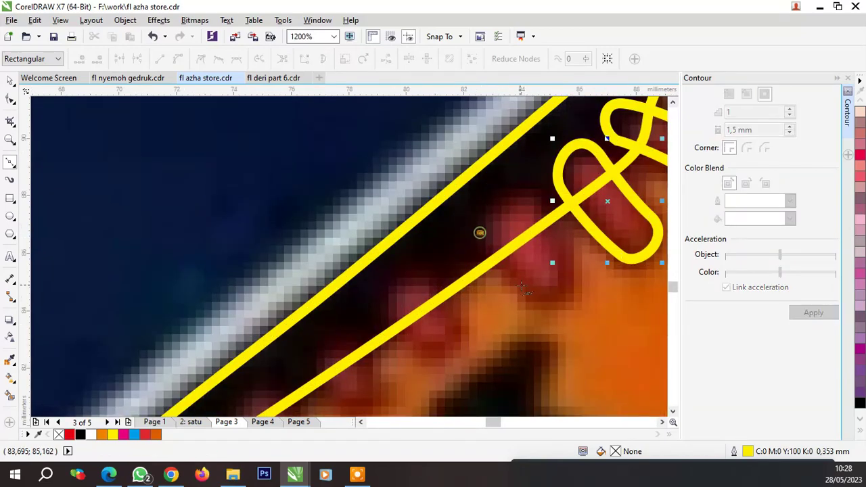
# Trace another closed lace loop further down the lace line
pyautogui.click(480, 232)
pyautogui.click(521, 285)
pyautogui.moveTo(562, 257); pyautogui.dragTo(581, 292)
pyautogui.click(521, 203)
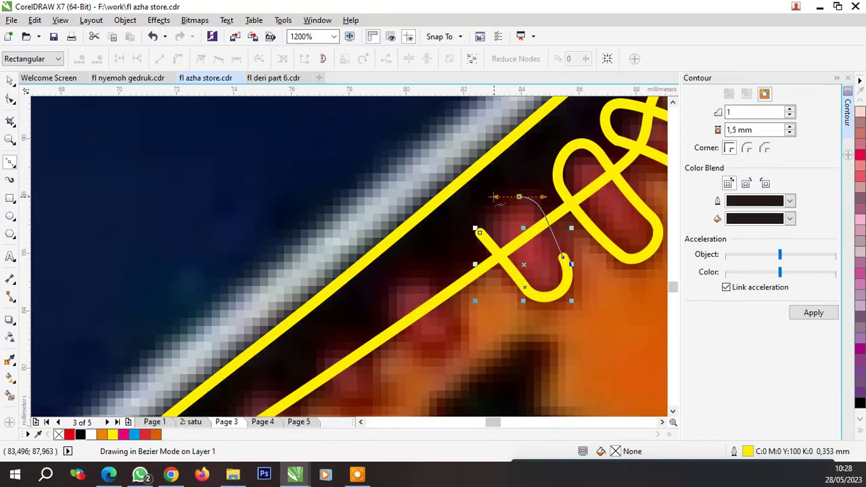
pyautogui.click(480, 232)
pyautogui.scroll(-2, 514, 243)
pyautogui.scroll(3, 513, 252)
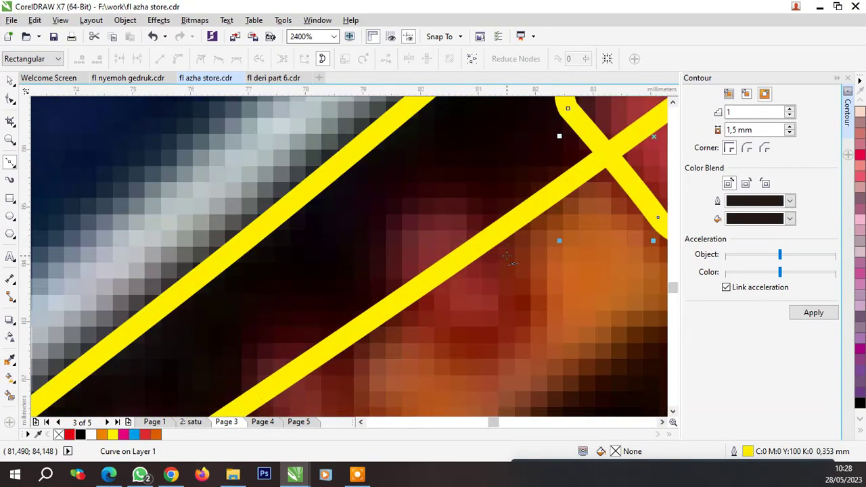
# Trace a hook-shaped lace loop lower down, closing it at its start node
pyautogui.click(457, 190)
pyautogui.moveTo(524, 280); pyautogui.dragTo(532, 301)
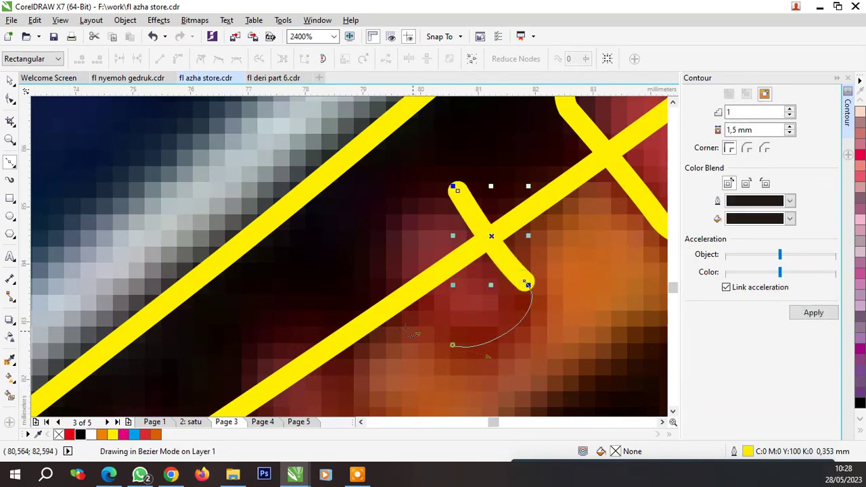
pyautogui.moveTo(452, 345); pyautogui.dragTo(394, 316)
pyautogui.click(364, 256)
pyautogui.moveTo(457, 192); pyautogui.dragTo(440, 162)
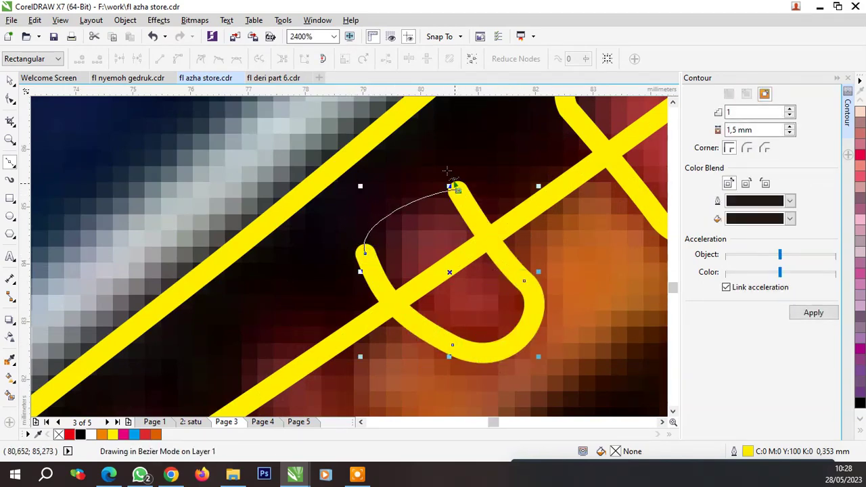
pyautogui.scroll(-2, 472, 238)
pyautogui.scroll(-3, 422, 258)
pyautogui.scroll(3, 437, 207)
# Trace the hooked lace loop near the toe and check its nodes with the Shape tool
pyautogui.click(437, 197)
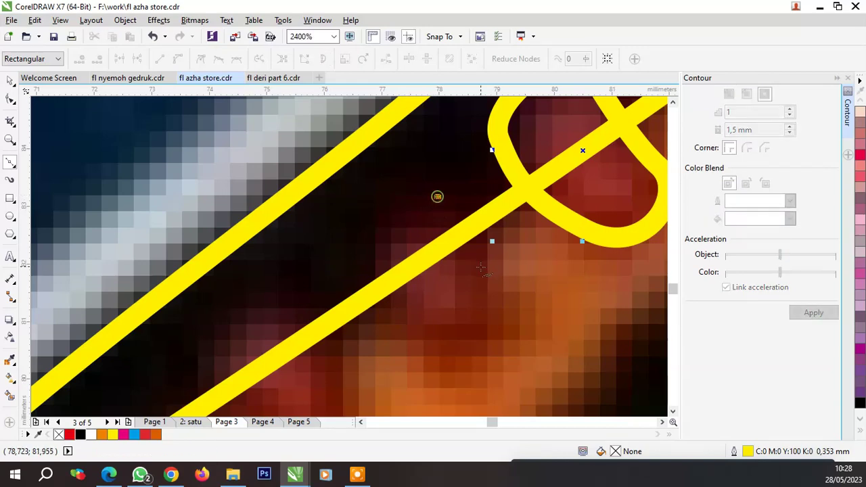
pyautogui.moveTo(481, 276); pyautogui.dragTo(520, 321)
pyautogui.moveTo(452, 348); pyautogui.dragTo(420, 335)
pyautogui.moveTo(364, 272); pyautogui.dragTo(348, 220)
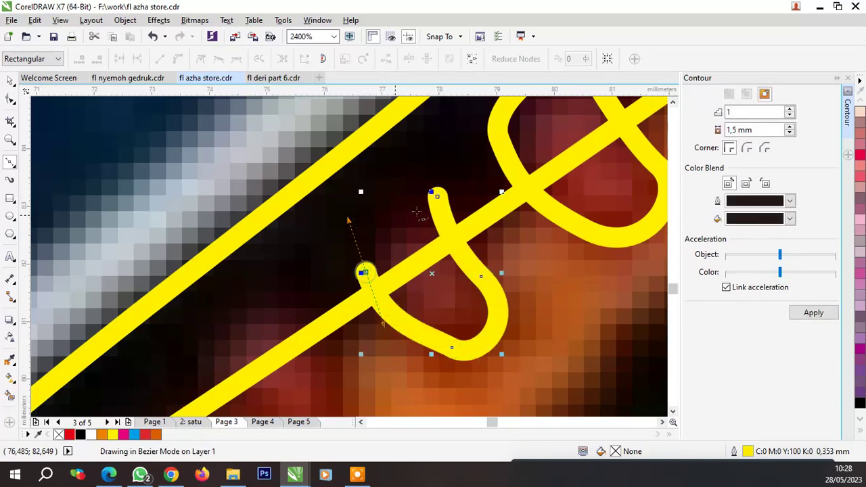
pyautogui.moveTo(439, 197); pyautogui.dragTo(431, 155)
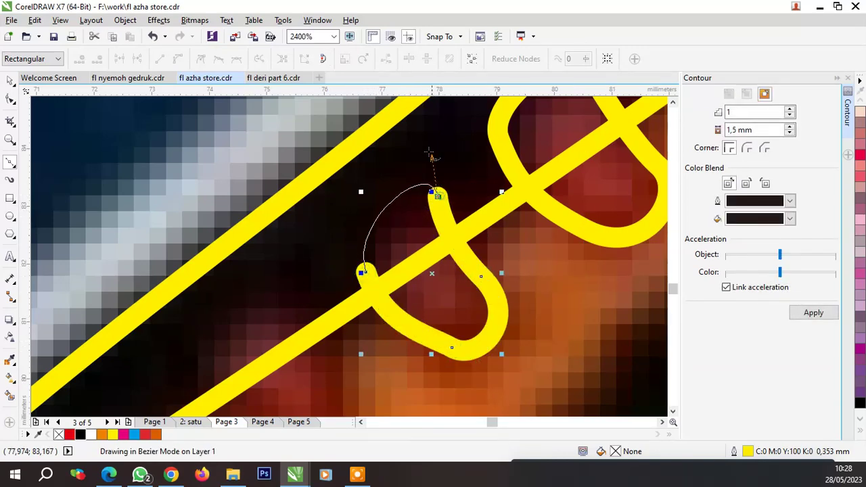
pyautogui.click(10, 100)
pyautogui.scroll(-2, 427, 308)
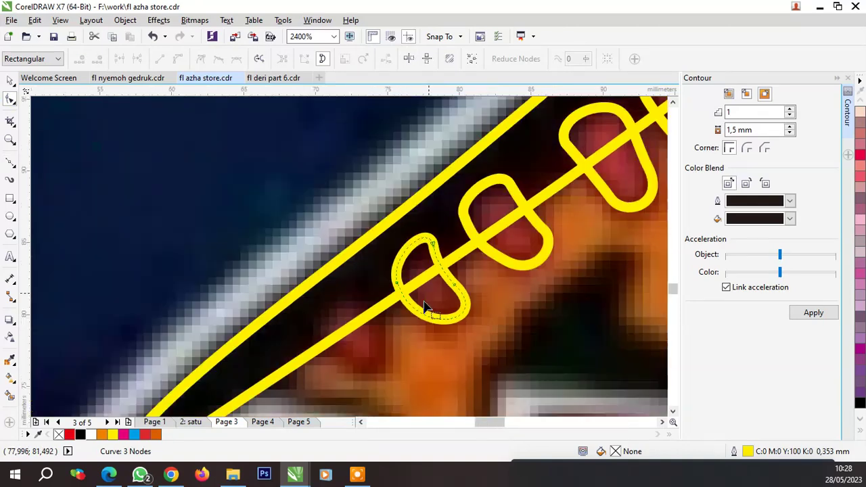
pyautogui.scroll(-3, 425, 306)
pyautogui.scroll(3, 397, 325)
pyautogui.scroll(2, 387, 302)
pyautogui.press('space')
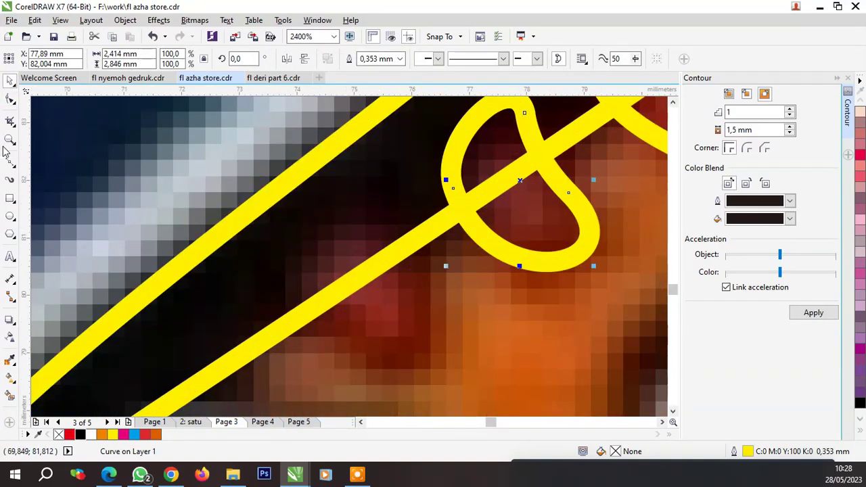
# Trace the sixth closed lace loop on the lace line and return to the Pick tool
pyautogui.click(10, 161)
pyautogui.click(365, 212)
pyautogui.moveTo(431, 317); pyautogui.dragTo(433, 354)
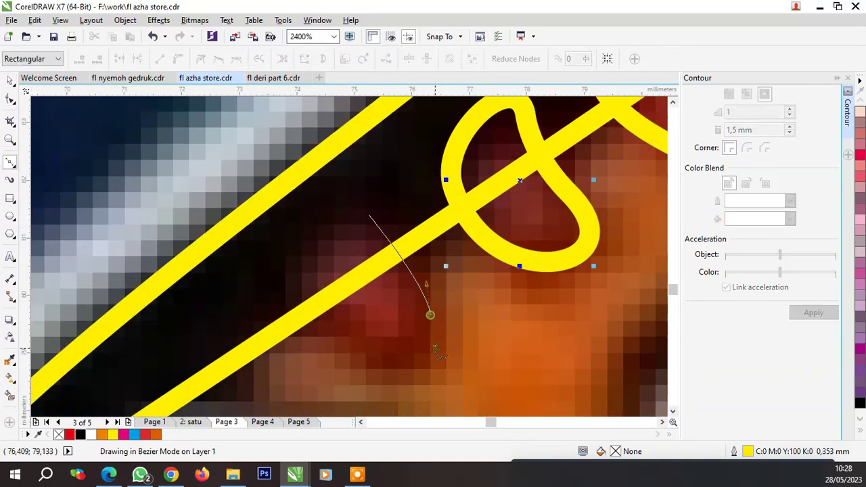
pyautogui.moveTo(364, 345); pyautogui.dragTo(331, 347)
pyautogui.moveTo(302, 303); pyautogui.dragTo(287, 283)
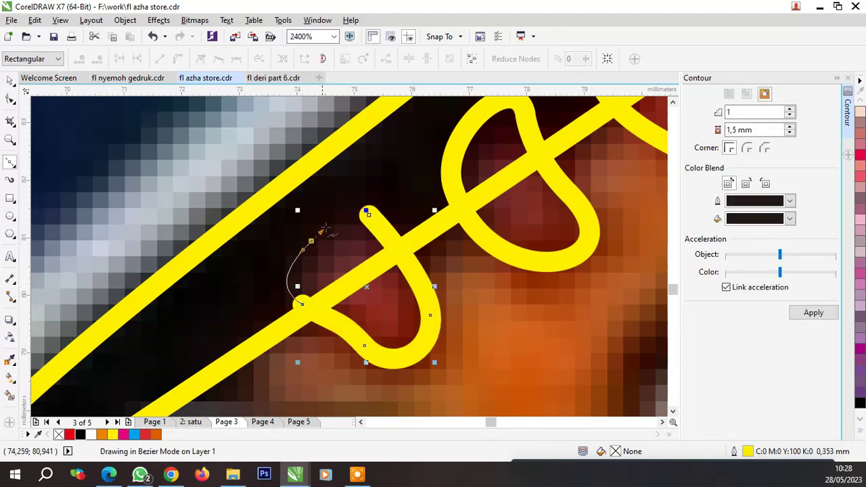
pyautogui.moveTo(311, 241); pyautogui.dragTo(328, 226)
pyautogui.click(365, 214)
pyautogui.scroll(-3, 364, 214)
pyautogui.press('space')
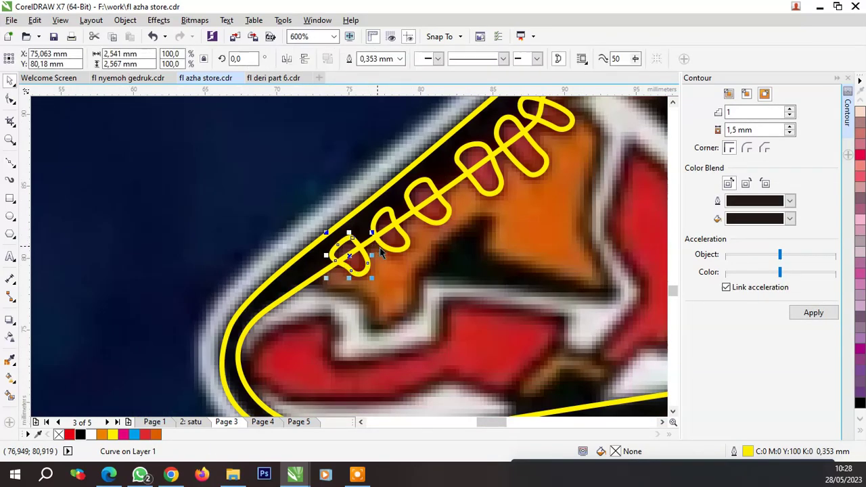
pyautogui.scroll(-4, 379, 247)
# Give the six lace loops a 0.5 mm black outline and a red fill
pyautogui.moveTo(425, 275); pyautogui.dragTo(423, 271)
pyautogui.scroll(3, 422, 220)
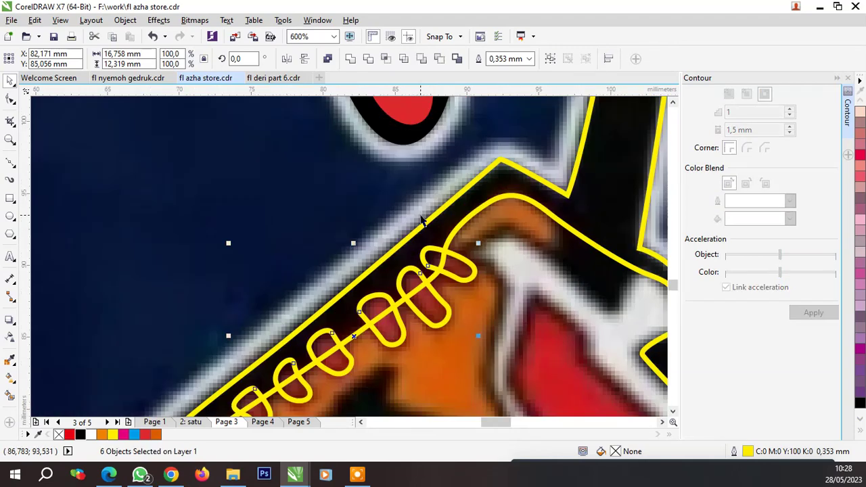
pyautogui.click(529, 59)
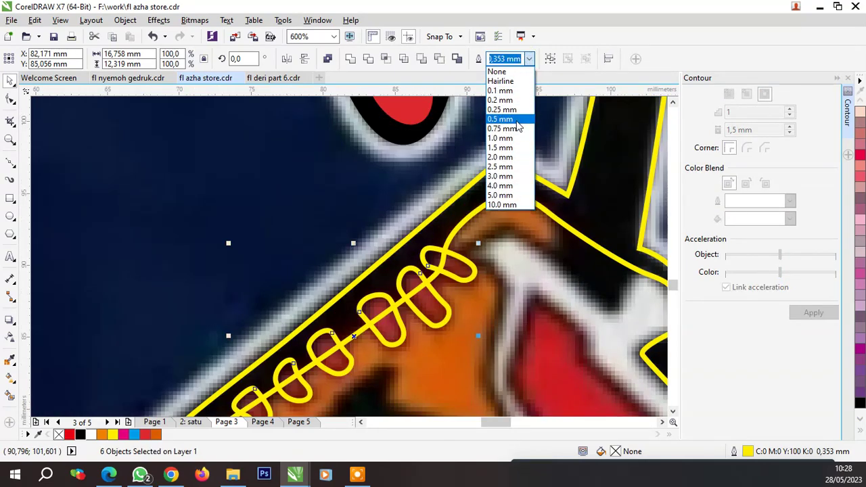
pyautogui.click(517, 124)
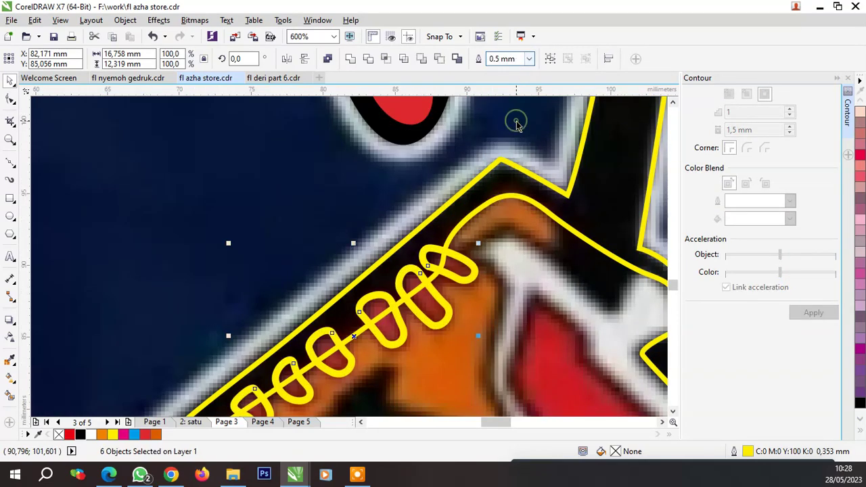
pyautogui.rightClick(860, 403)
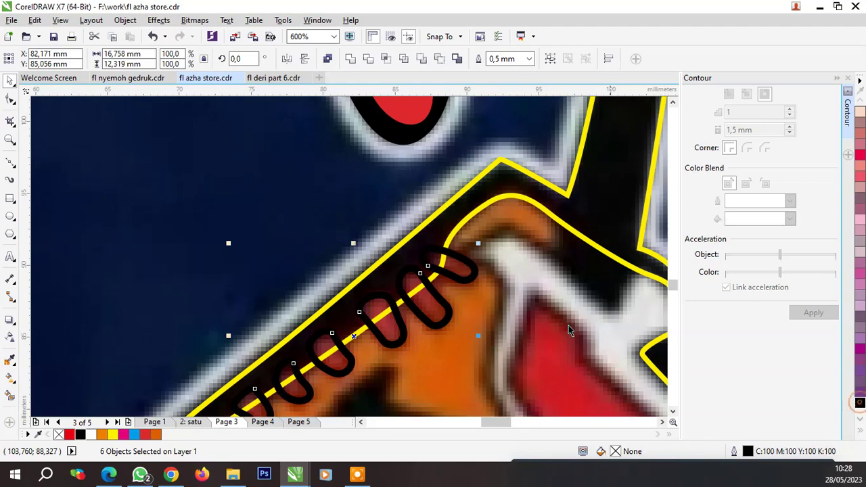
pyautogui.click(143, 434)
# Convert the lace outlines to objects and group all the lace shapes
pyautogui.scroll(2, 453, 275)
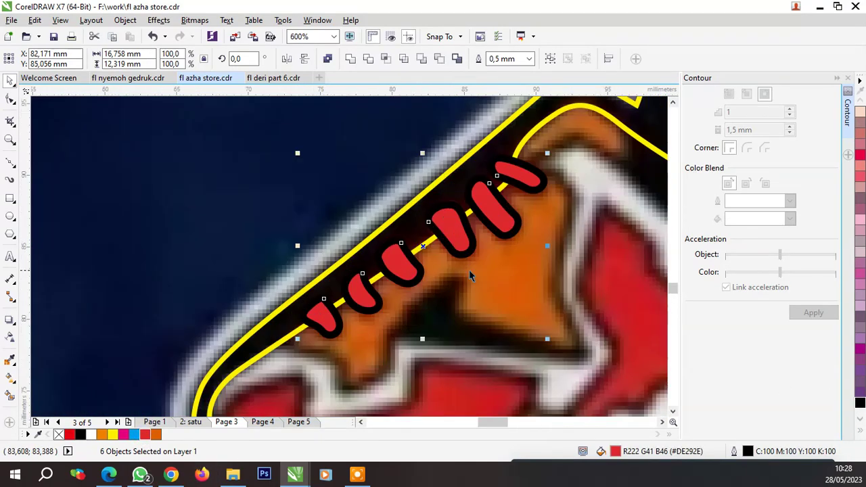
pyautogui.hotkey('ctrl', 'shift', 'q')
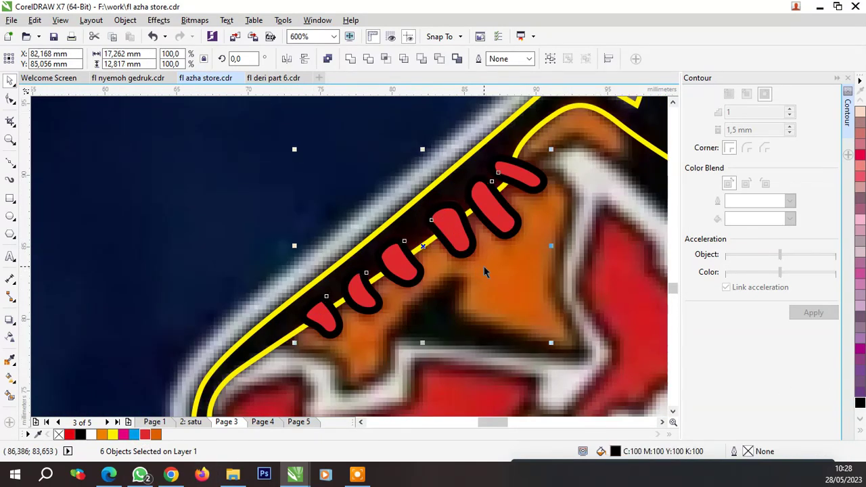
pyautogui.scroll(-1, 340, 212)
pyautogui.hotkey('ctrl', 'g')
pyautogui.scroll(-1, 453, 250)
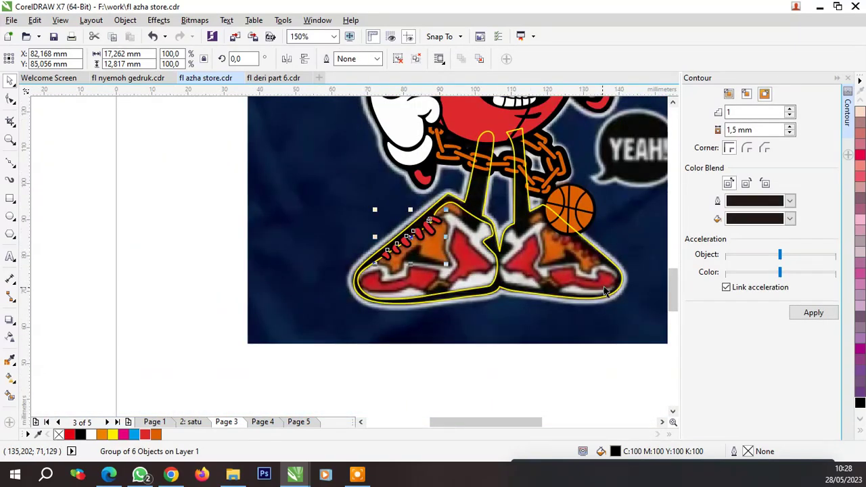
pyautogui.scroll(1, 610, 282)
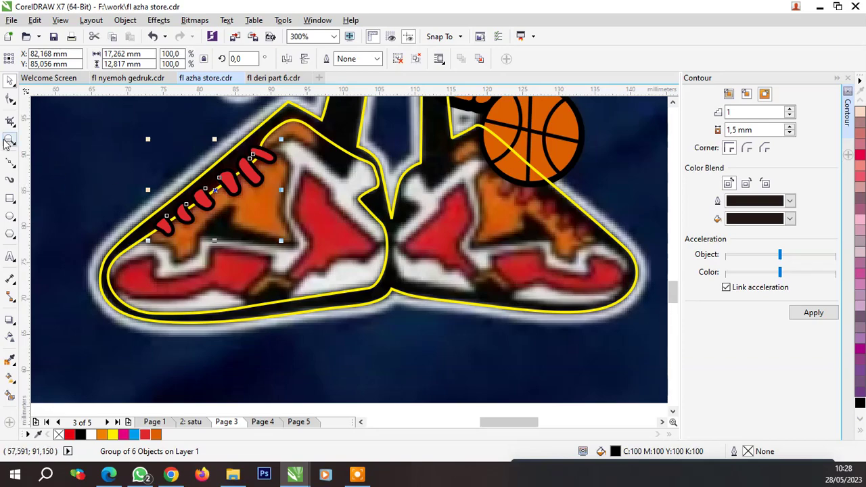
# Start a yellow Bezier path along the tongue's upper edge from the top lace
pyautogui.click(10, 163)
pyautogui.scroll(3, 279, 127)
pyautogui.scroll(-1, 279, 127)
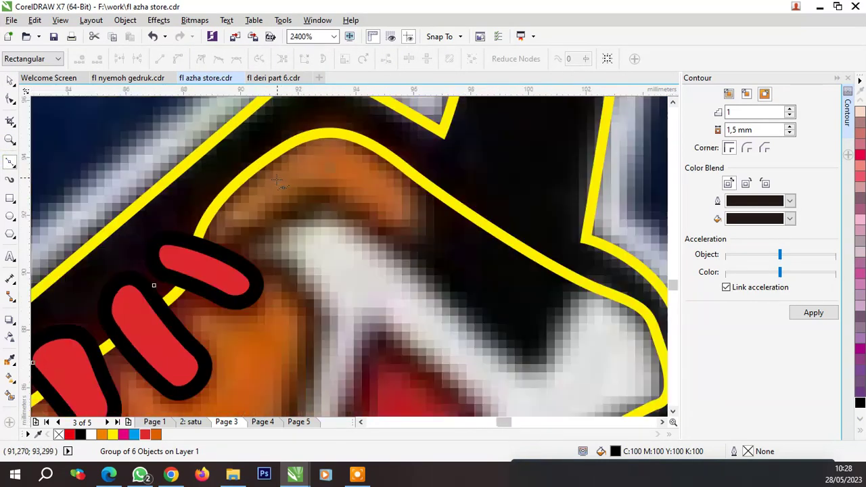
pyautogui.scroll(-1, 223, 243)
pyautogui.scroll(1, 228, 238)
pyautogui.scroll(2, 233, 239)
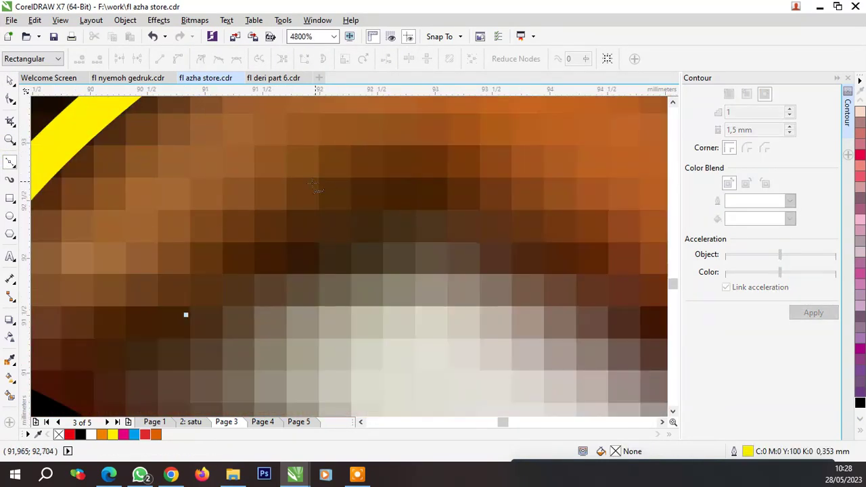
pyautogui.moveTo(305, 184); pyautogui.dragTo(474, 166)
pyautogui.scroll(-2, 487, 205)
pyautogui.scroll(-2, 487, 205)
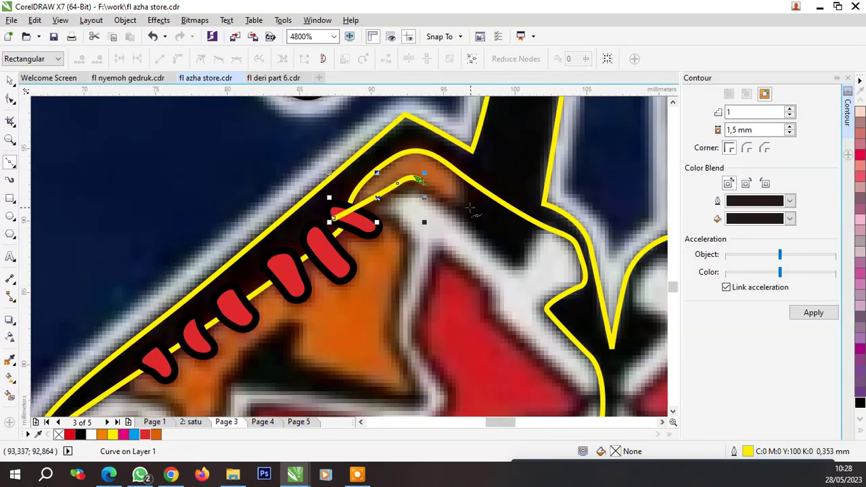
pyautogui.scroll(2, 422, 222)
pyautogui.click(441, 195)
pyautogui.click(444, 134)
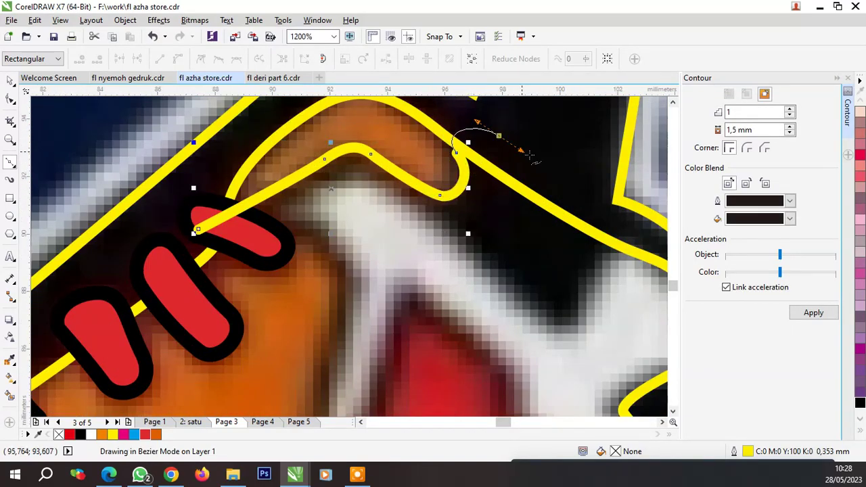
# Continue the path down the collar edge and back along the tongue's lower edge
pyautogui.scroll(-1, 474, 149)
pyautogui.scroll(-1, 514, 176)
pyautogui.scroll(2, 534, 194)
pyautogui.click(522, 144)
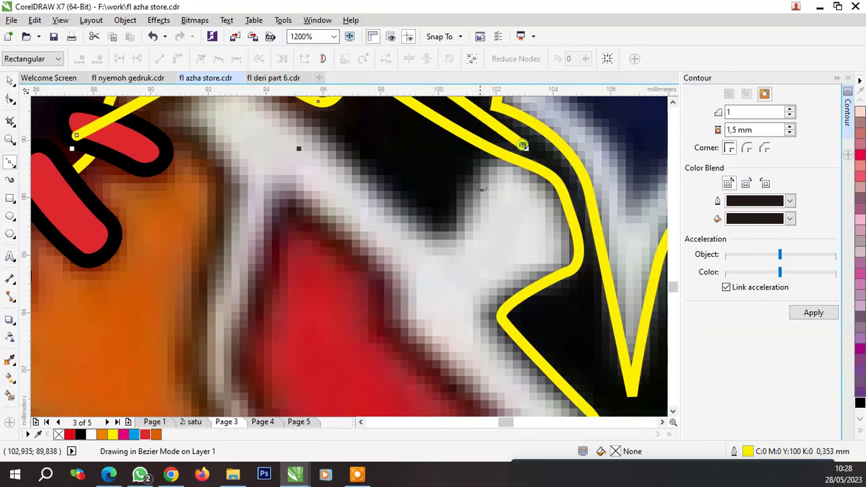
pyautogui.click(465, 194)
pyautogui.scroll(-1, 409, 212)
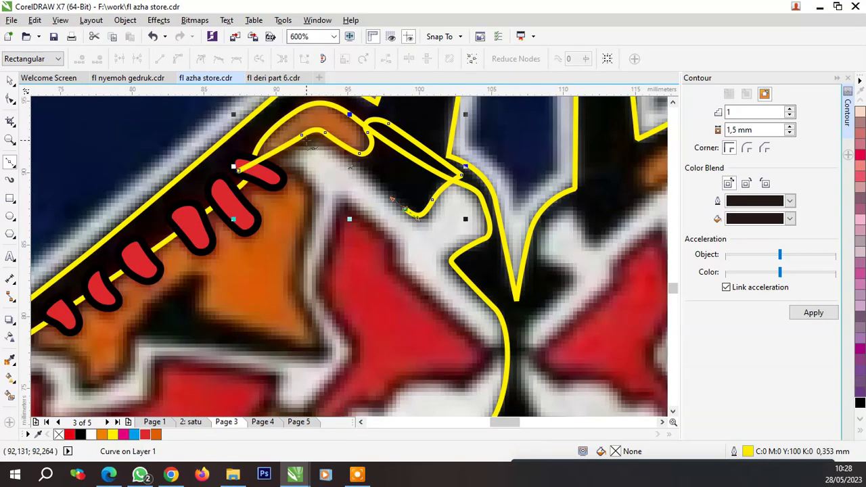
pyautogui.scroll(1, 314, 148)
pyautogui.click(368, 166)
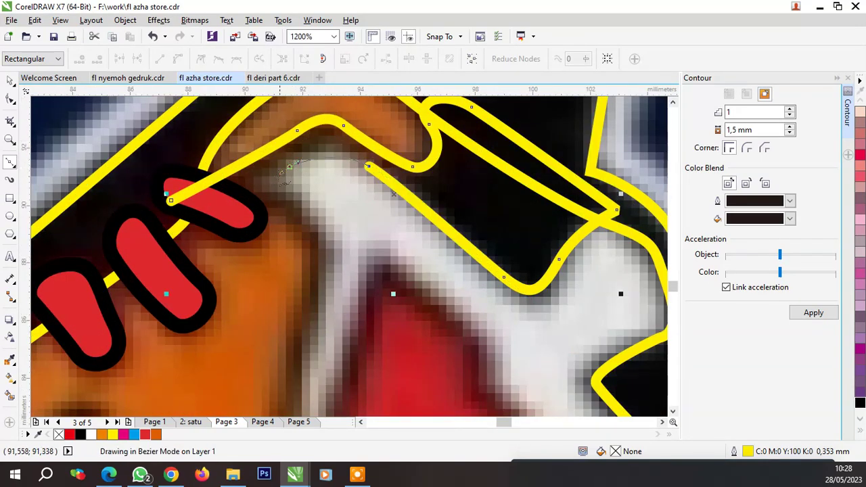
pyautogui.click(287, 167)
pyautogui.scroll(-1, 308, 197)
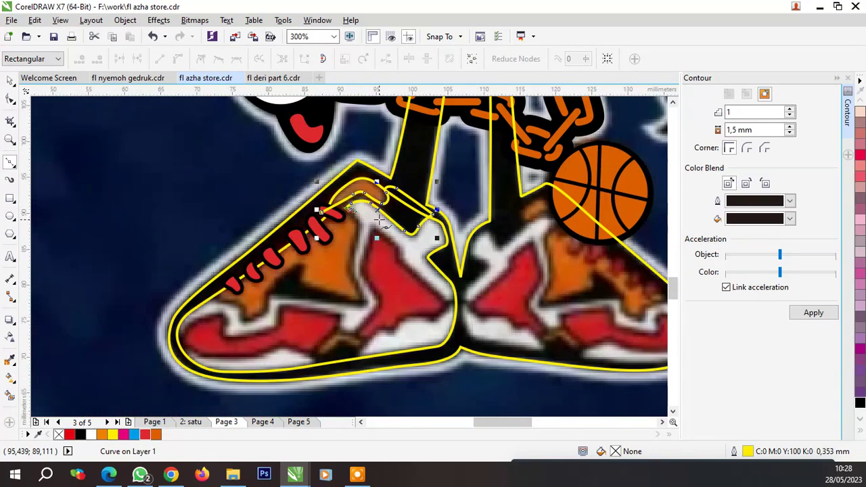
pyautogui.scroll(1, 387, 218)
pyautogui.scroll(-1, 391, 215)
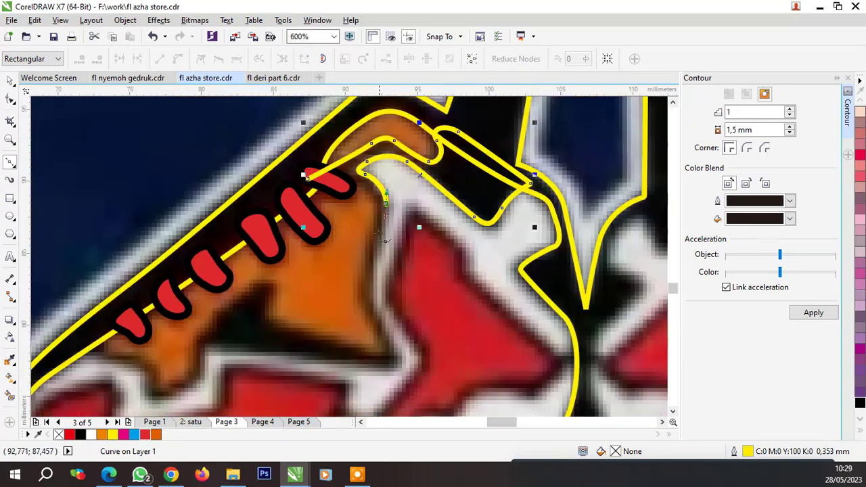
pyautogui.scroll(1, 373, 311)
pyautogui.scroll(-1, 363, 288)
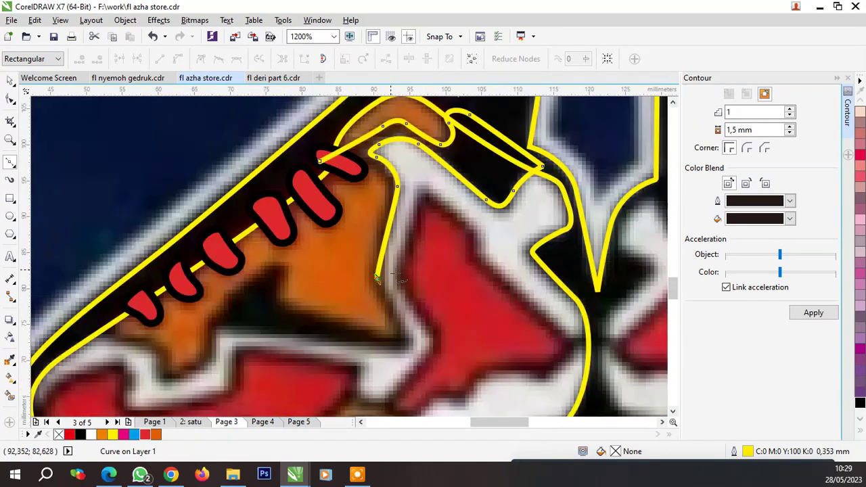
pyautogui.scroll(1, 404, 257)
pyautogui.scroll(1, 404, 257)
# Trace the orange panel's bottom and the white stripe hook, ending at the shoe outline
pyautogui.click(402, 245)
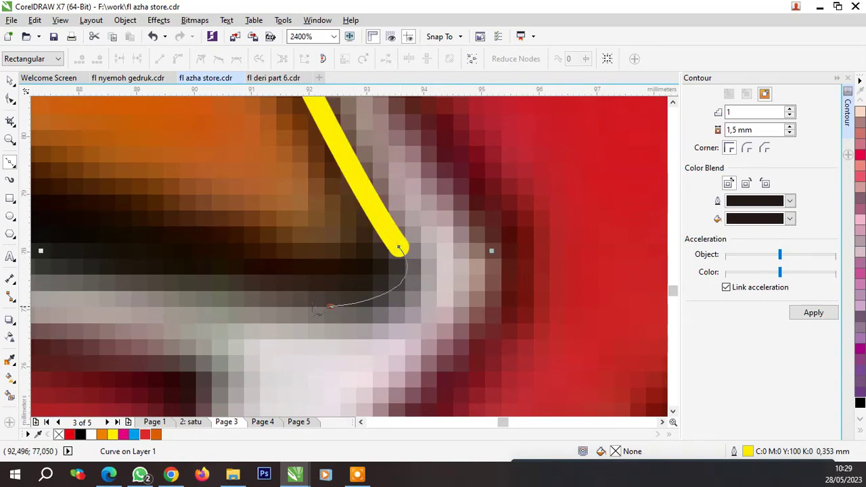
pyautogui.scroll(-2, 399, 270)
pyautogui.scroll(1, 293, 290)
pyautogui.click(280, 270)
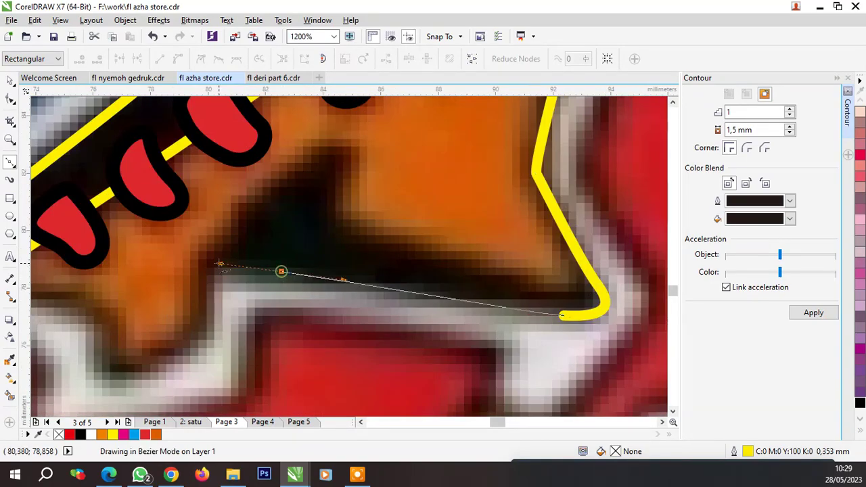
pyautogui.moveTo(212, 288); pyautogui.dragTo(314, 274)
pyautogui.scroll(-2, 315, 274)
pyautogui.scroll(2, 365, 277)
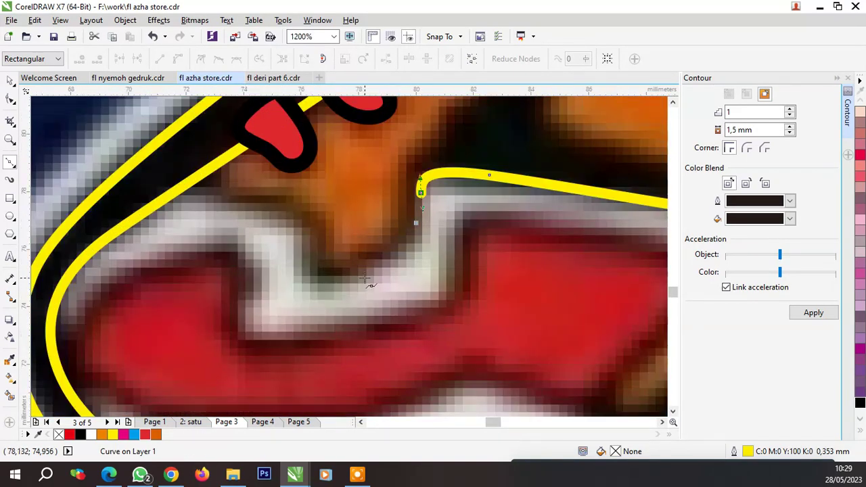
pyautogui.moveTo(372, 270); pyautogui.dragTo(335, 297)
pyautogui.moveTo(308, 263); pyautogui.dragTo(312, 241)
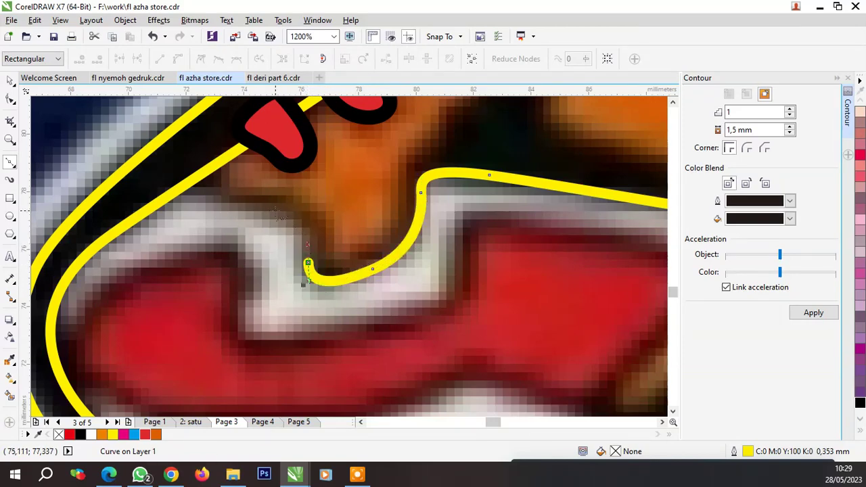
pyautogui.click(272, 210)
pyautogui.click(206, 194)
pyautogui.doubleClick(154, 173)
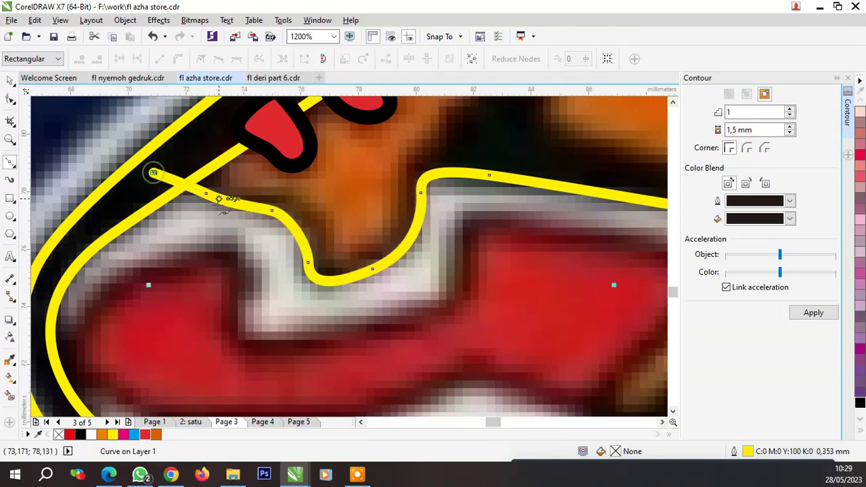
pyautogui.scroll(-2, 189, 248)
pyautogui.scroll(2, 163, 271)
# Draw a new curve from the shoe's outer edge along the red and white panel edges
pyautogui.click(160, 253)
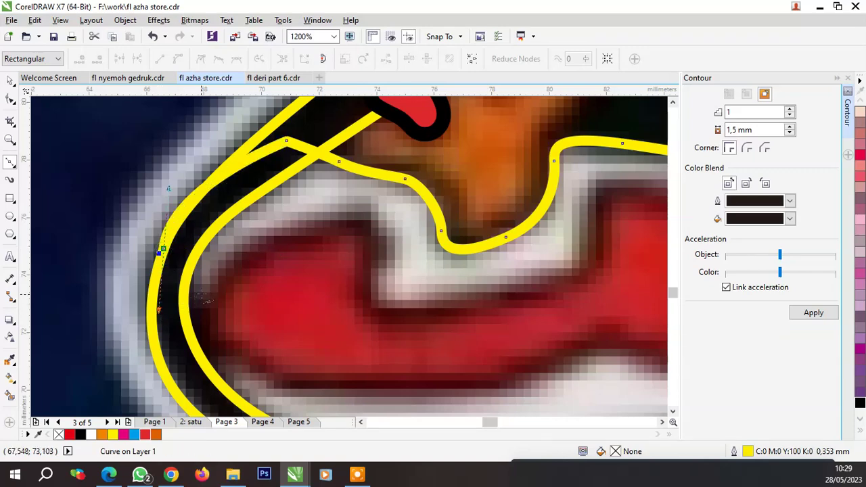
pyautogui.moveTo(188, 308); pyautogui.dragTo(201, 291)
pyautogui.moveTo(328, 215); pyautogui.dragTo(372, 224)
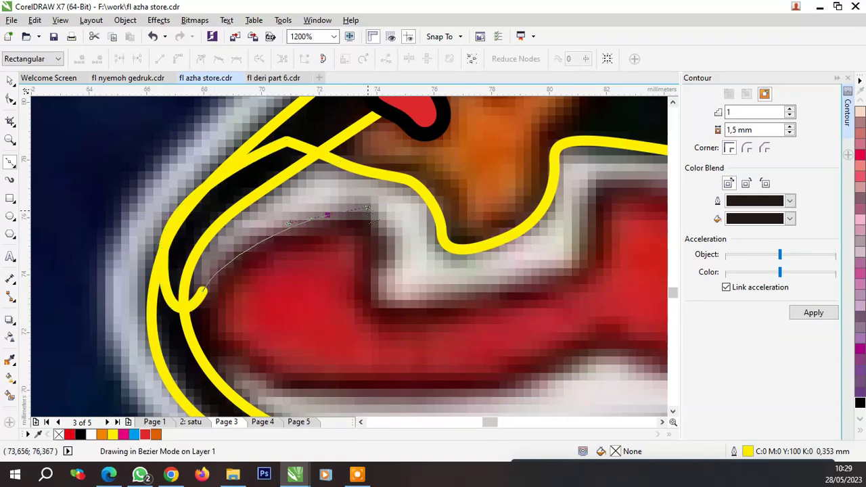
pyautogui.click(371, 224)
pyautogui.click(386, 256)
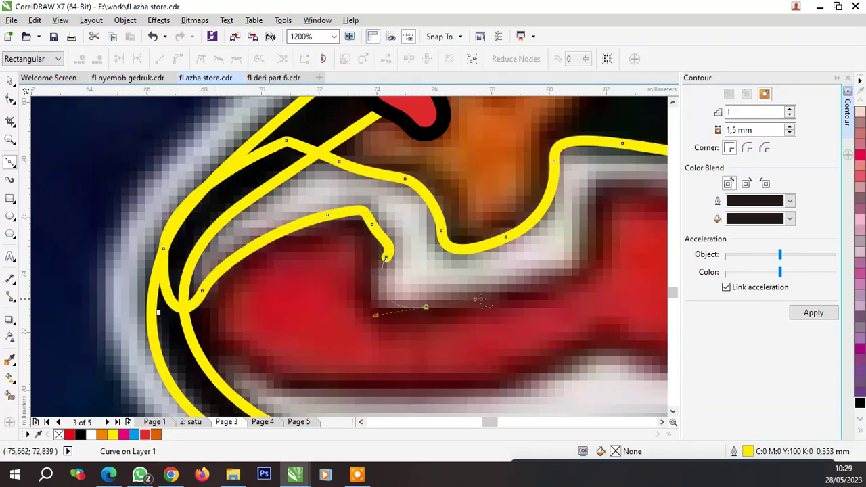
pyautogui.moveTo(482, 302); pyautogui.dragTo(486, 298)
pyautogui.click(589, 257)
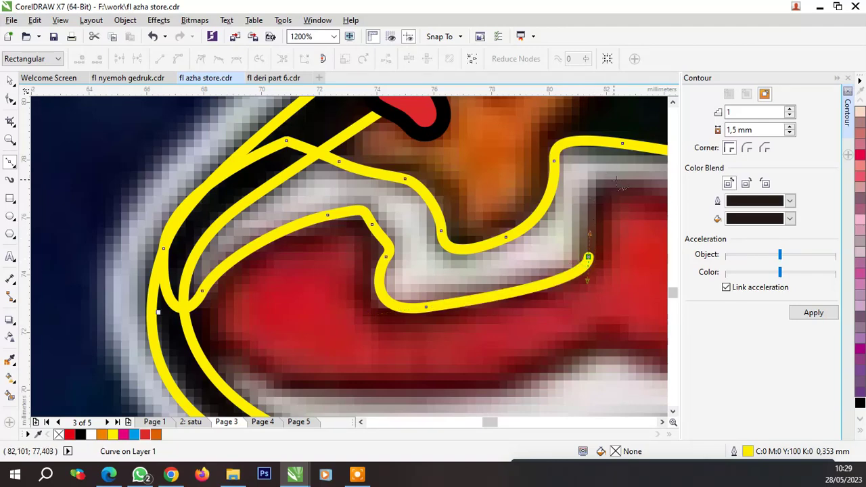
pyautogui.moveTo(618, 180); pyautogui.dragTo(657, 187)
pyautogui.scroll(-5, 485, 163)
pyautogui.scroll(5, 361, 141)
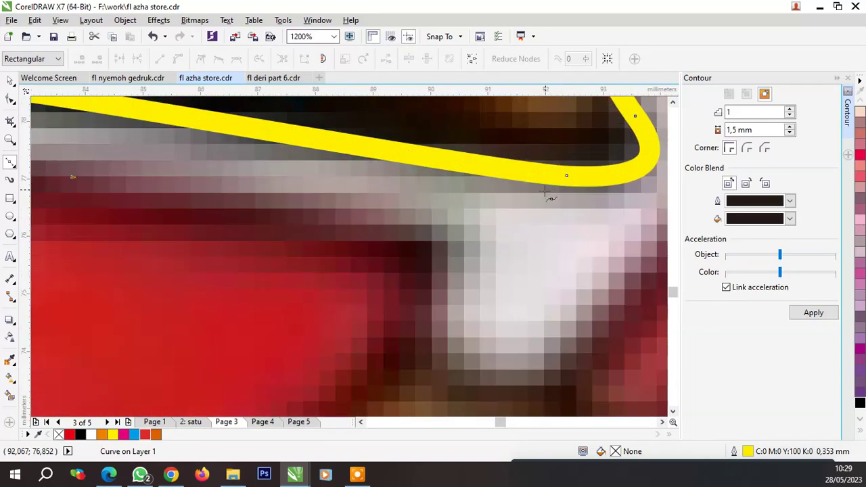
pyautogui.moveTo(431, 227); pyautogui.dragTo(467, 235)
pyautogui.click(445, 281)
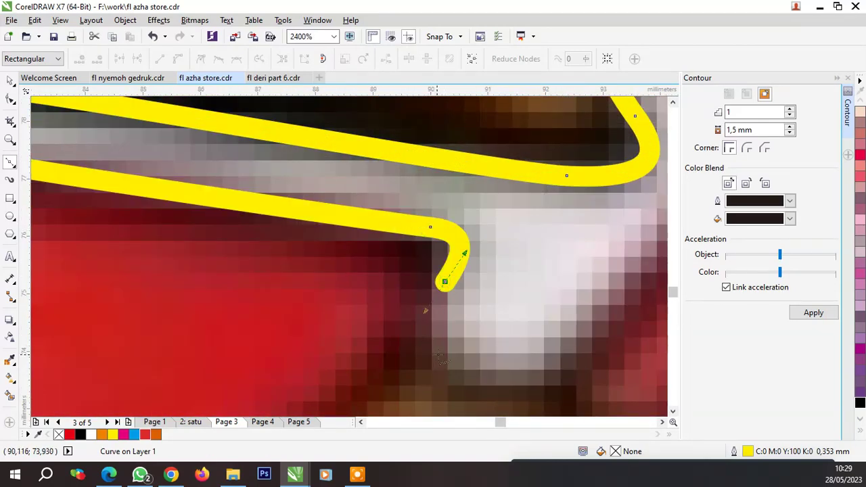
pyautogui.moveTo(438, 354); pyautogui.dragTo(464, 364)
pyautogui.scroll(-2, 542, 366)
pyautogui.scroll(-2, 474, 352)
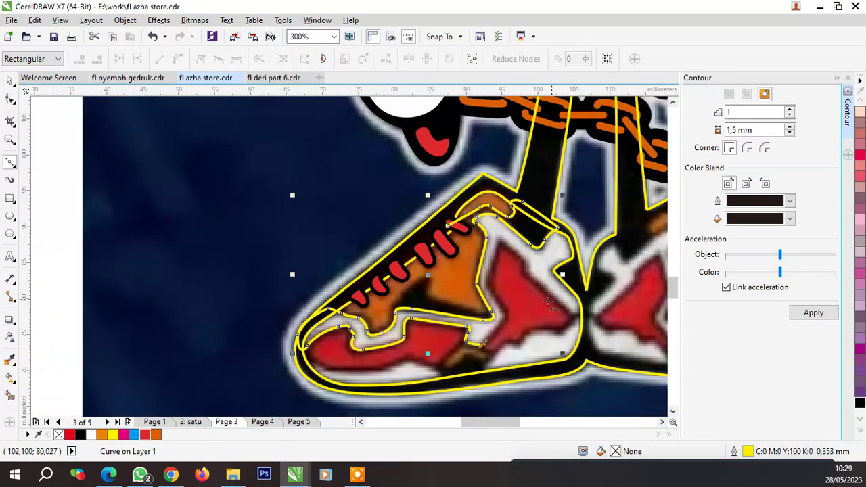
pyautogui.scroll(3, 439, 341)
pyautogui.scroll(1, 439, 340)
# Outline the red heel-side panel's left, top and right edges and its lower corner
pyautogui.click(412, 310)
pyautogui.scroll(-1, 411, 311)
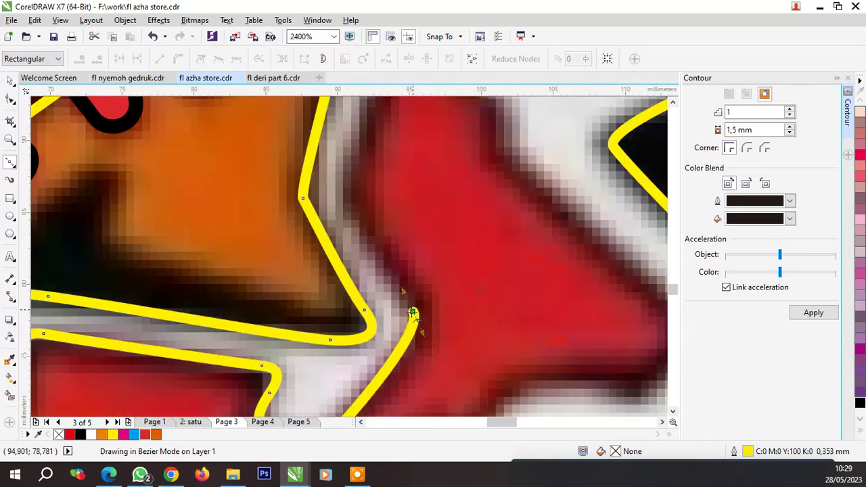
pyautogui.scroll(-2, 411, 311)
pyautogui.scroll(3, 379, 249)
pyautogui.scroll(-3, 379, 249)
pyautogui.scroll(2, 377, 253)
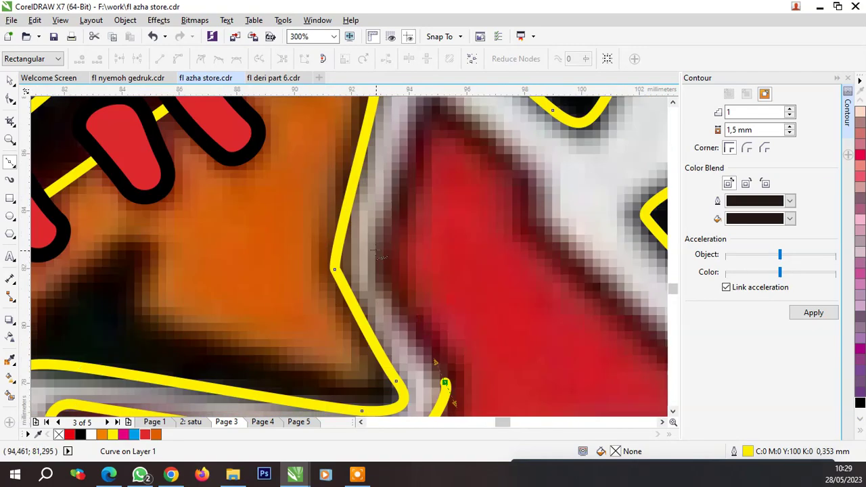
pyautogui.click(379, 262)
pyautogui.scroll(-1, 407, 203)
pyautogui.scroll(1, 414, 179)
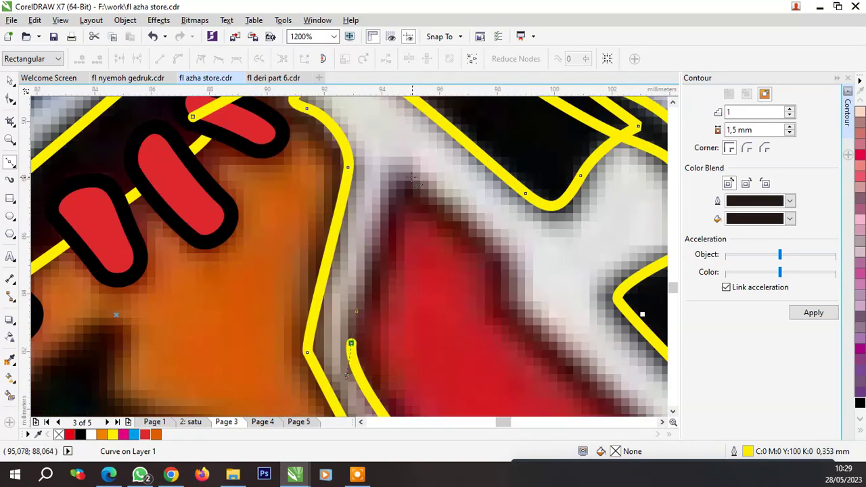
pyautogui.click(397, 181)
pyautogui.click(457, 211)
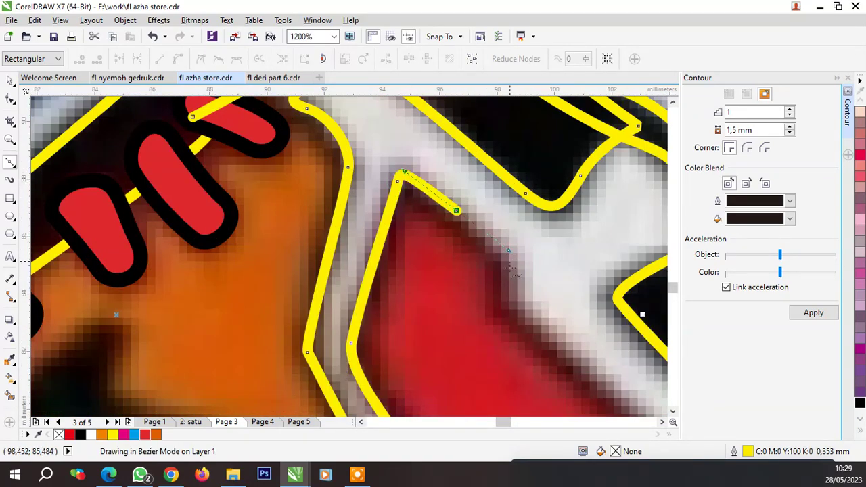
pyautogui.click(509, 271)
pyautogui.scroll(-1, 509, 298)
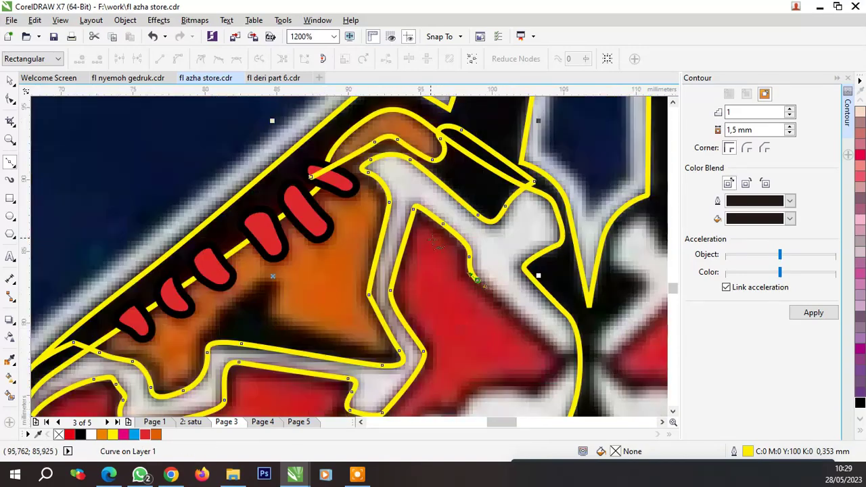
pyautogui.scroll(2, 583, 372)
pyautogui.click(493, 284)
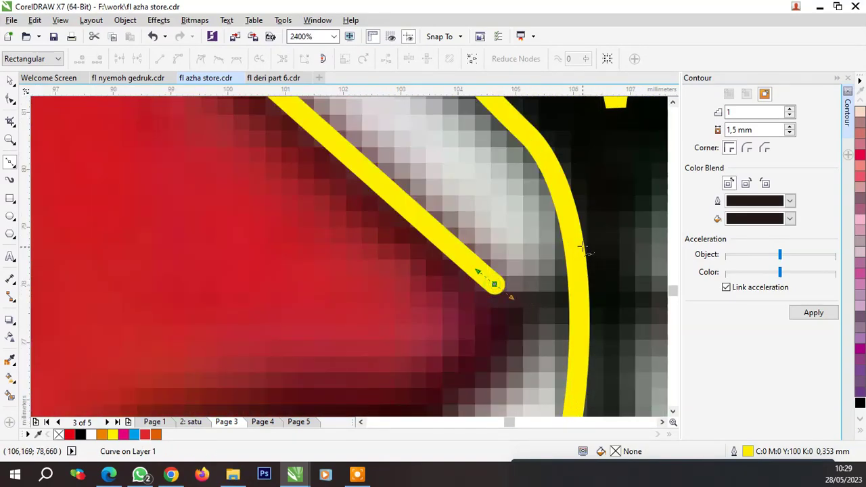
pyautogui.moveTo(585, 238); pyautogui.dragTo(596, 192)
pyautogui.scroll(-2, 567, 214)
# Start a yellow Bezier curve up the left sneaker's heel edge, undoing one stray segment
pyautogui.scroll(-1, 504, 261)
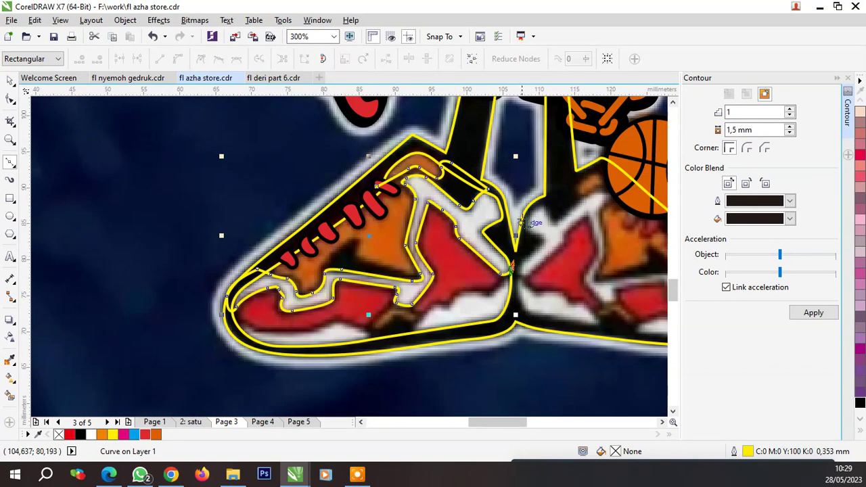
pyautogui.scroll(1, 518, 227)
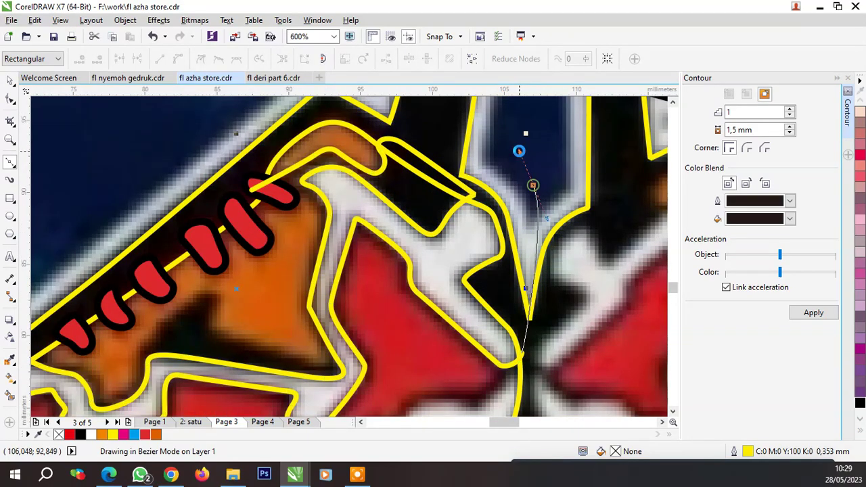
pyautogui.moveTo(533, 184); pyautogui.dragTo(520, 153)
pyautogui.scroll(-1, 479, 163)
pyautogui.scroll(1, 481, 294)
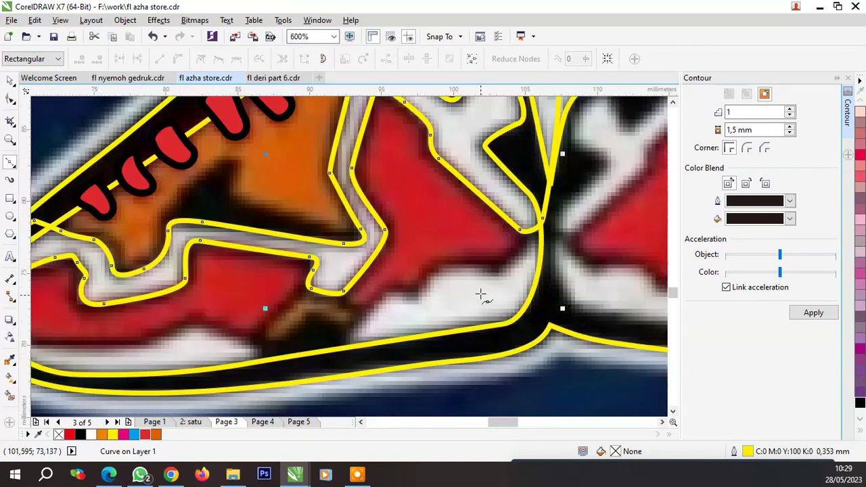
pyautogui.hotkey('ctrl', 'z')
pyautogui.scroll(3, 536, 248)
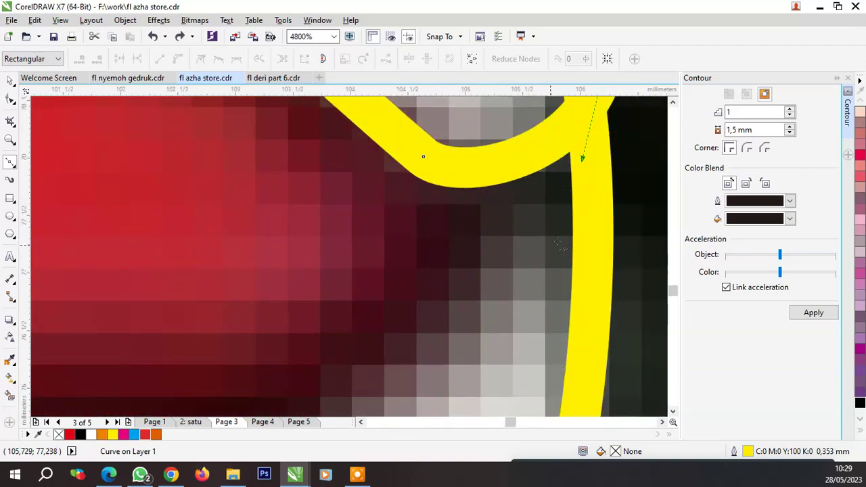
pyautogui.click(640, 215)
# Trace the curve along the red sole's upper edge and the white midsole
pyautogui.scroll(-3, 478, 242)
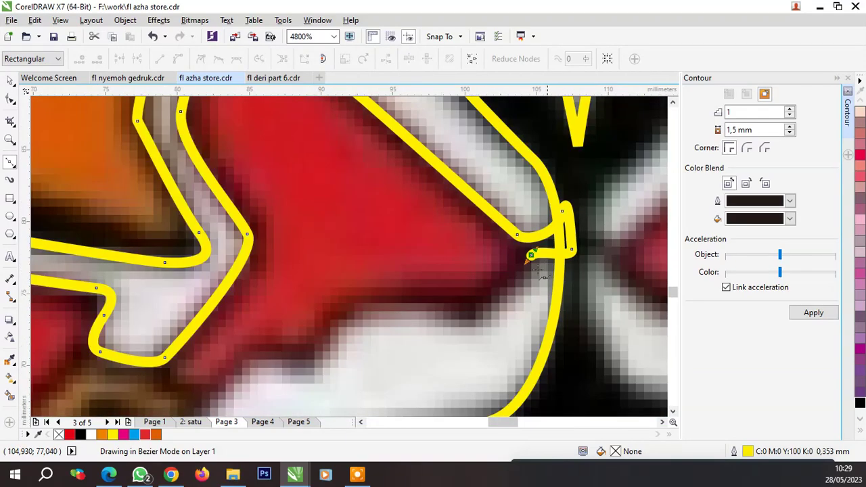
pyautogui.scroll(2, 520, 295)
pyautogui.click(508, 294)
pyautogui.click(440, 284)
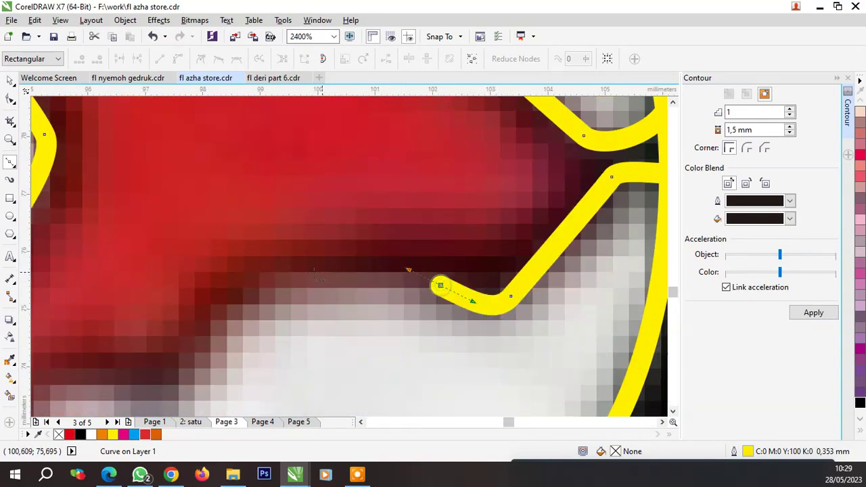
pyautogui.moveTo(297, 275)
pyautogui.mouseDown()
pyautogui.moveTo(240, 288)
pyautogui.moveTo(207, 342)
pyautogui.mouseUp()
pyautogui.scroll(-2, 270, 301)
pyautogui.scroll(-1, 268, 298)
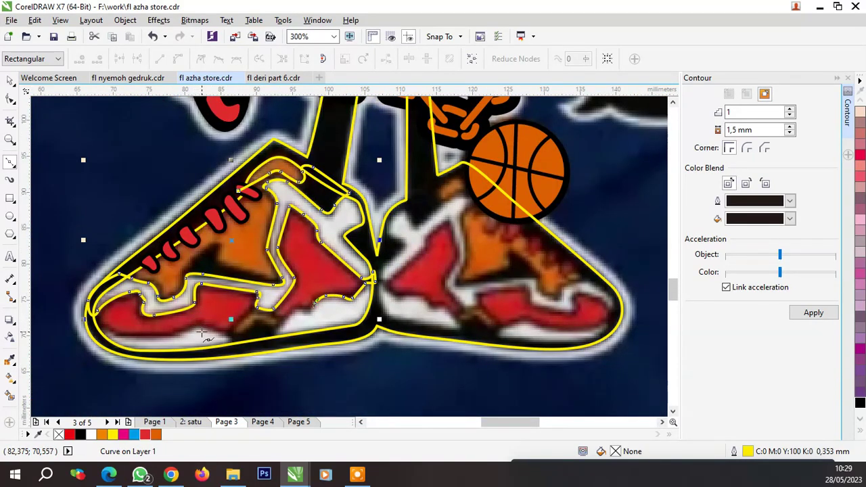
pyautogui.scroll(3, 201, 333)
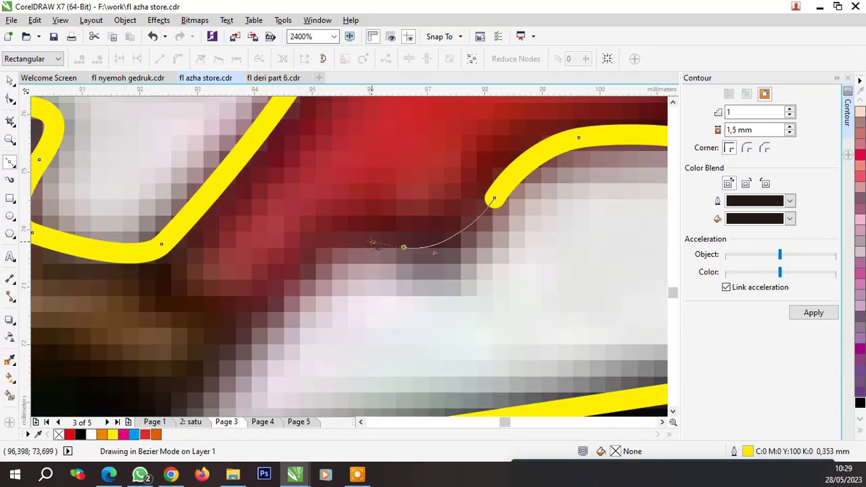
pyautogui.click(402, 247)
pyautogui.moveTo(319, 265); pyautogui.dragTo(306, 287)
# Extend the outline down to the sole's lower edge and back up toward the toe
pyautogui.scroll(-1, 311, 311)
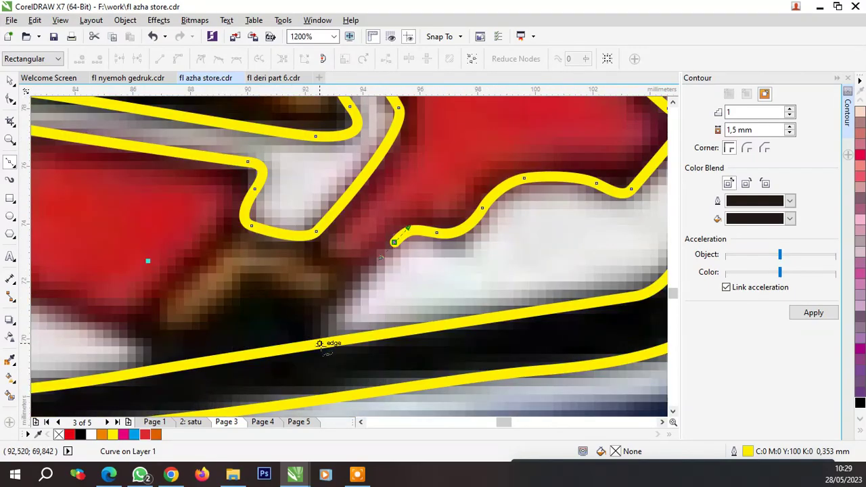
pyautogui.click(320, 343)
pyautogui.scroll(-3, 321, 339)
pyautogui.scroll(1, 299, 336)
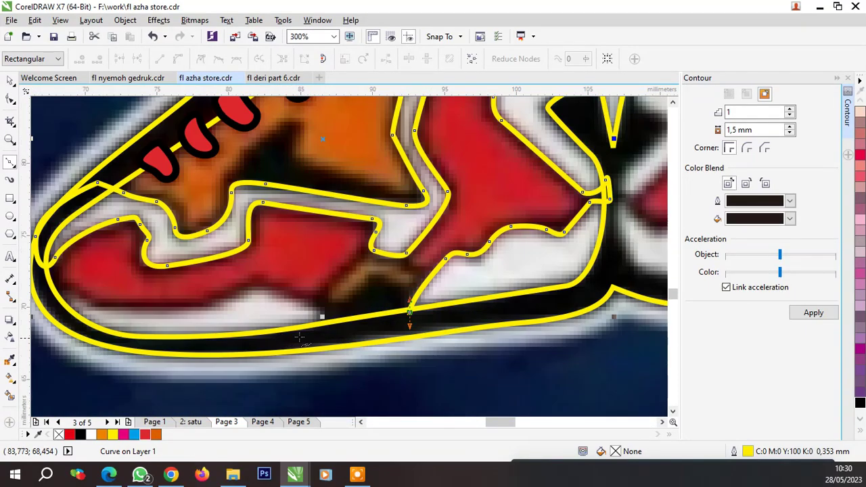
pyautogui.click(333, 335)
pyautogui.scroll(1, 312, 312)
pyautogui.moveTo(244, 279); pyautogui.dragTo(244, 280)
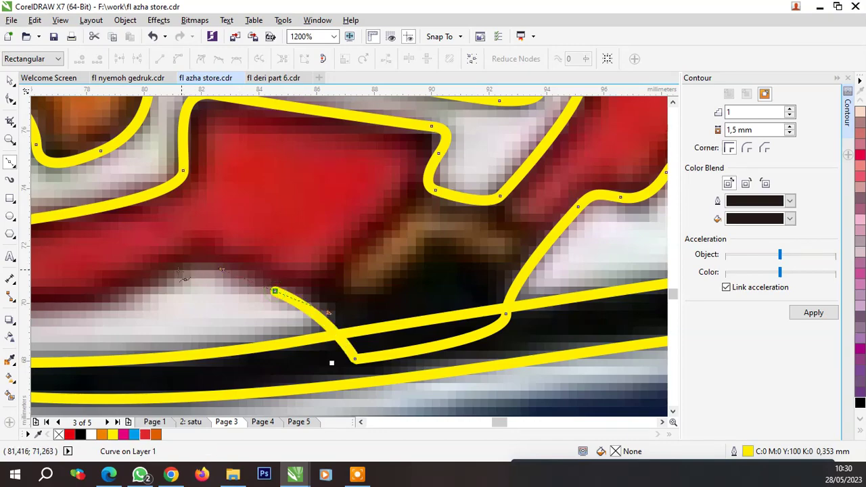
pyautogui.click(178, 270)
# Run the outline along the white band and close it at the start node
pyautogui.scroll(-1, 460, 331)
pyautogui.scroll(1, 279, 323)
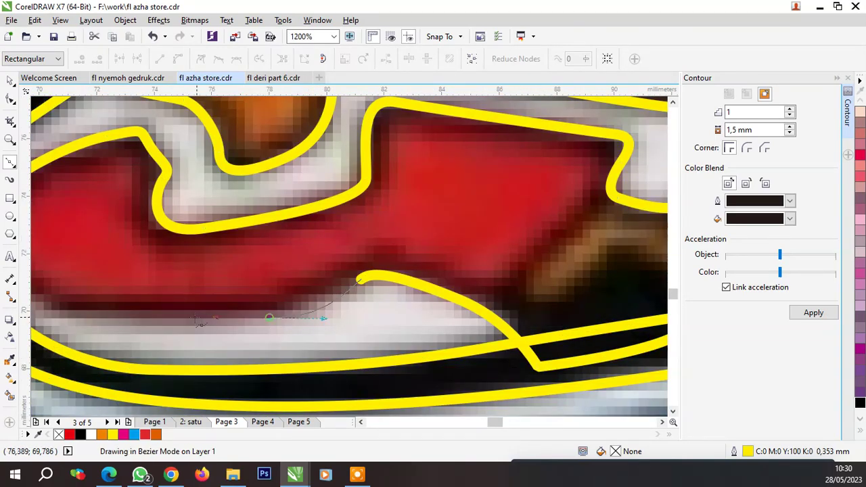
pyautogui.click(269, 317)
pyautogui.click(156, 319)
pyautogui.scroll(-1, 156, 319)
pyautogui.scroll(1, 208, 320)
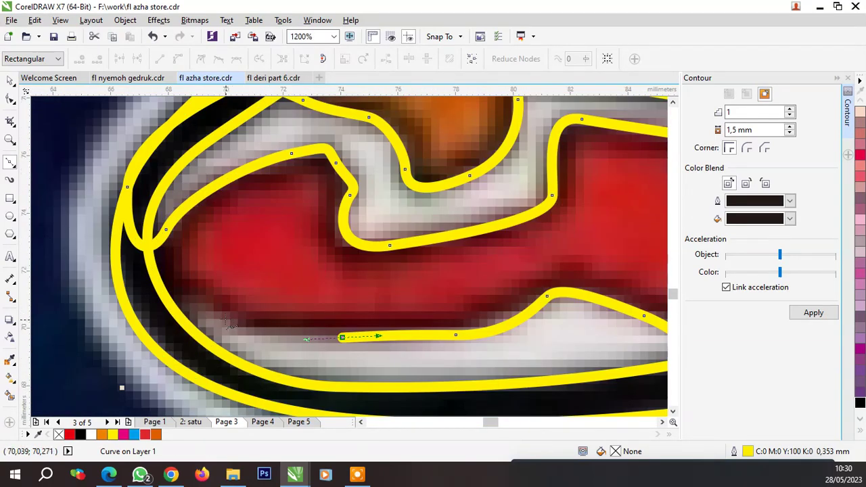
pyautogui.click(150, 294)
pyautogui.scroll(-1, 151, 294)
pyautogui.scroll(-1, 230, 350)
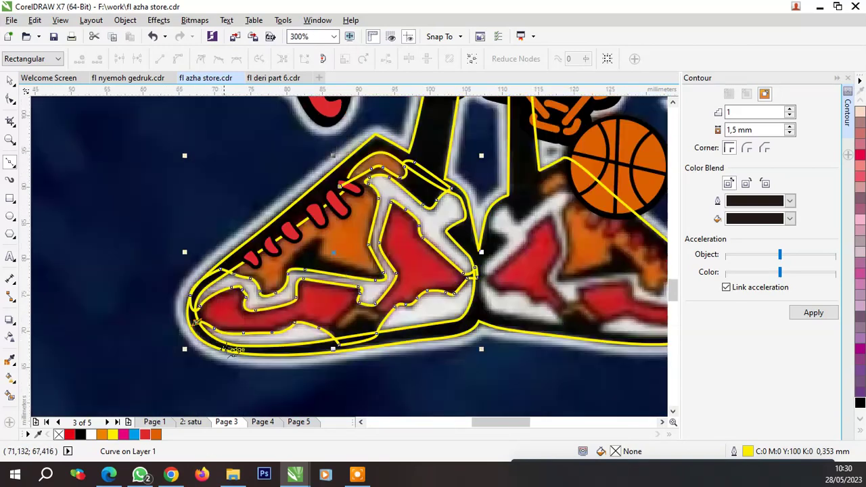
pyautogui.click(193, 324)
pyautogui.moveTo(235, 386); pyautogui.dragTo(285, 399)
pyautogui.moveTo(502, 362); pyautogui.dragTo(483, 395)
pyautogui.moveTo(532, 220); pyautogui.dragTo(525, 196)
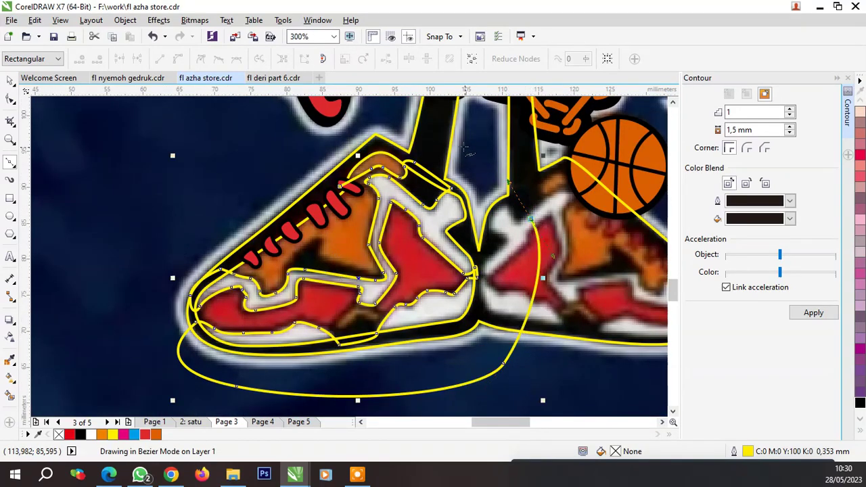
pyautogui.doubleClick(337, 143)
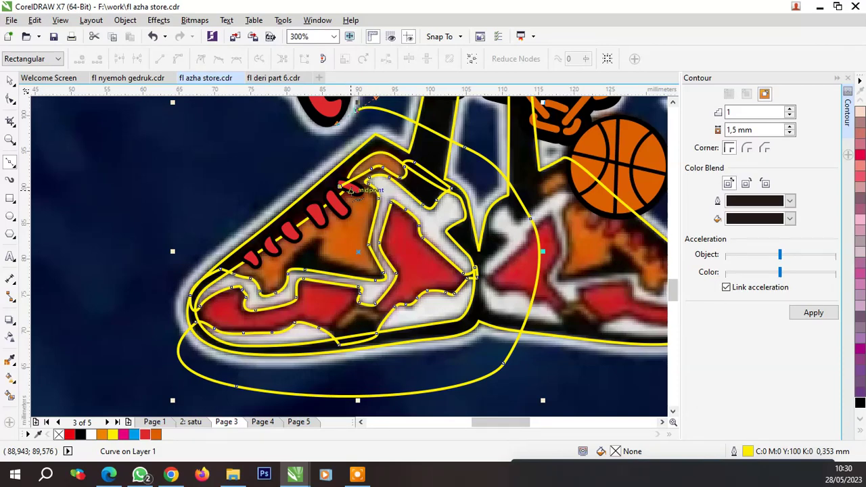
pyautogui.click(152, 35)
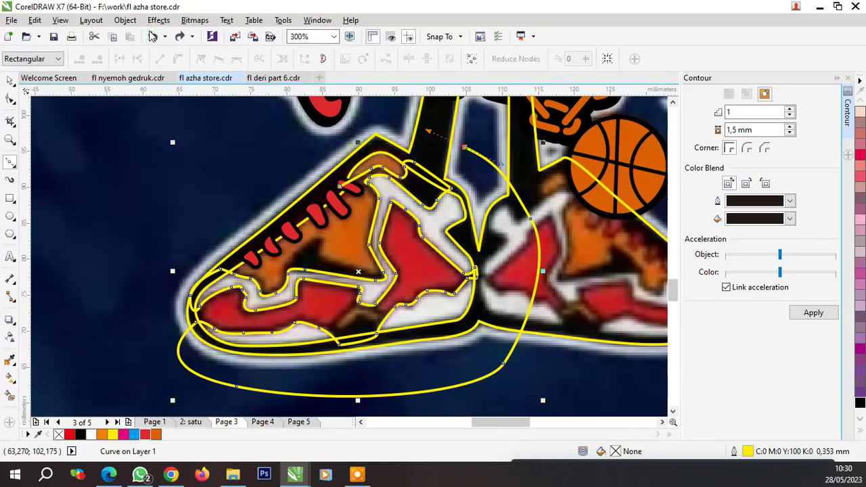
pyautogui.click(152, 36)
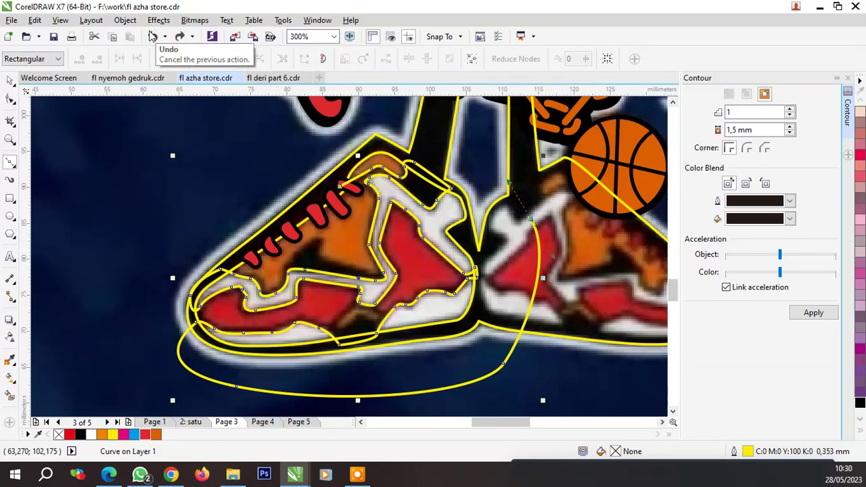
pyautogui.click(153, 35)
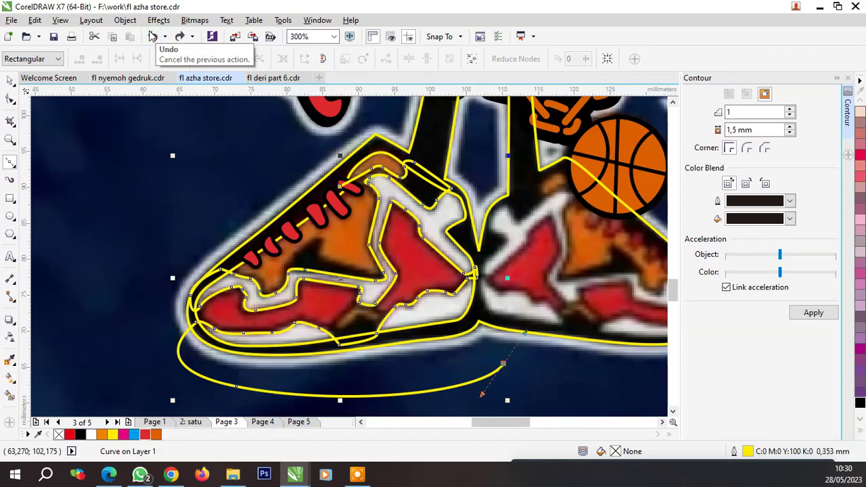
pyautogui.click(152, 36)
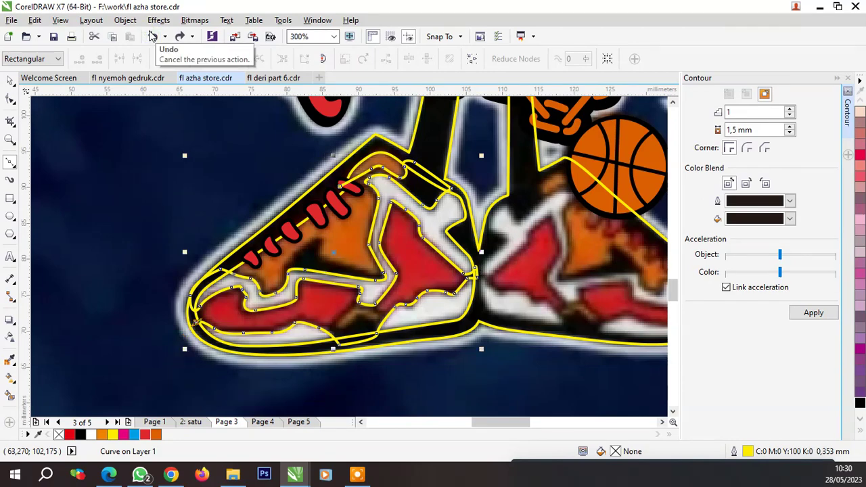
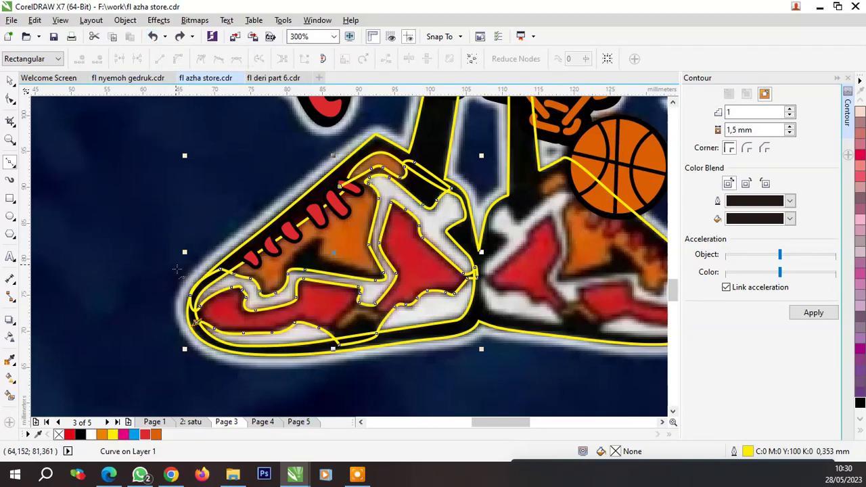
# Begin a Bezier outline at the left shoe's toe and trace along the red sole area
pyautogui.scroll(3, 203, 297)
pyautogui.scroll(-1, 248, 224)
pyautogui.scroll(1, 248, 223)
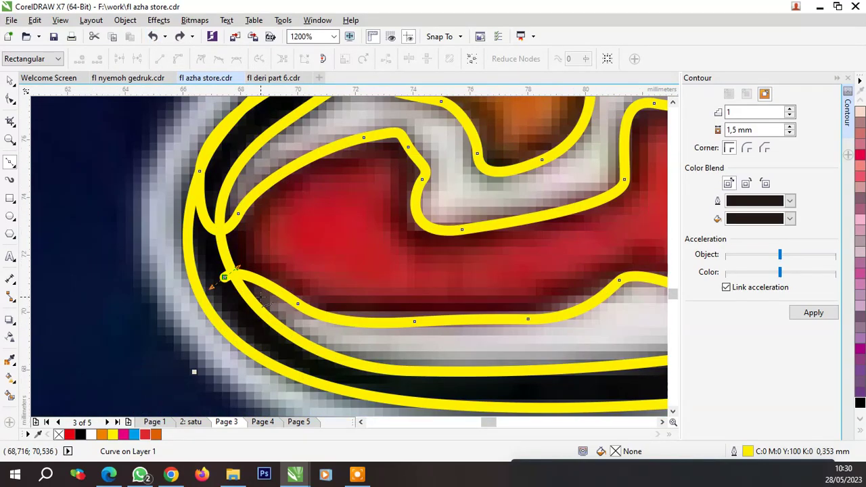
pyautogui.scroll(-1, 262, 298)
pyautogui.scroll(1, 263, 298)
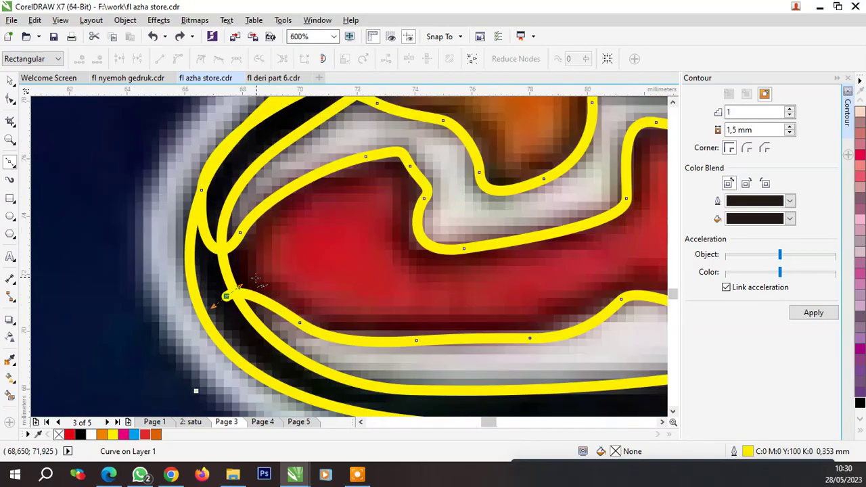
pyautogui.scroll(1, 263, 298)
pyautogui.moveTo(261, 286); pyautogui.dragTo(295, 290)
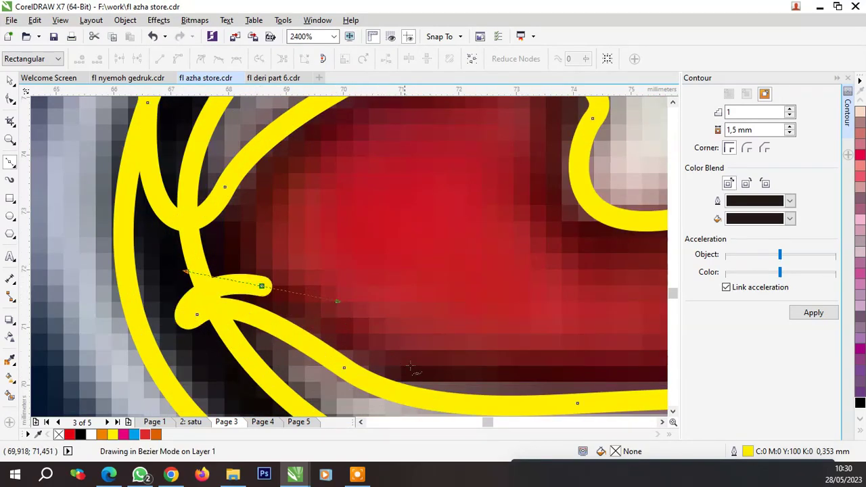
pyautogui.moveTo(452, 366); pyautogui.dragTo(547, 367)
pyautogui.scroll(-2, 455, 366)
pyautogui.scroll(2, 362, 339)
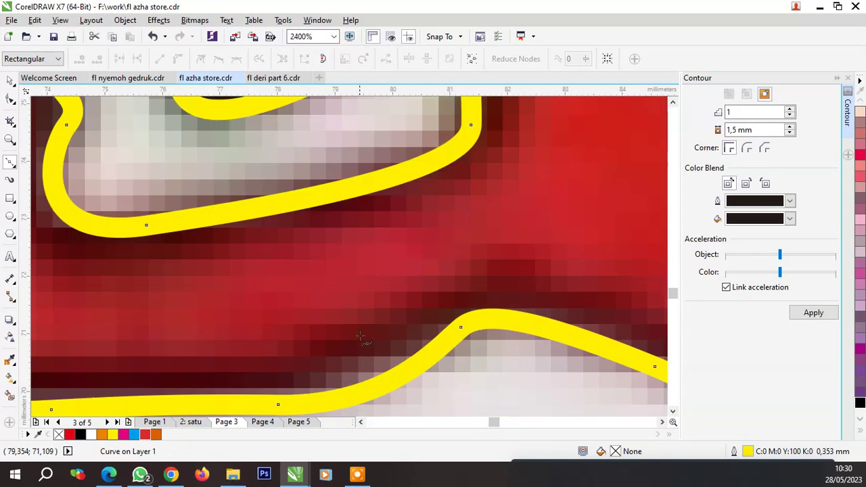
pyautogui.click(352, 336)
pyautogui.click(542, 264)
pyautogui.scroll(-2, 410, 298)
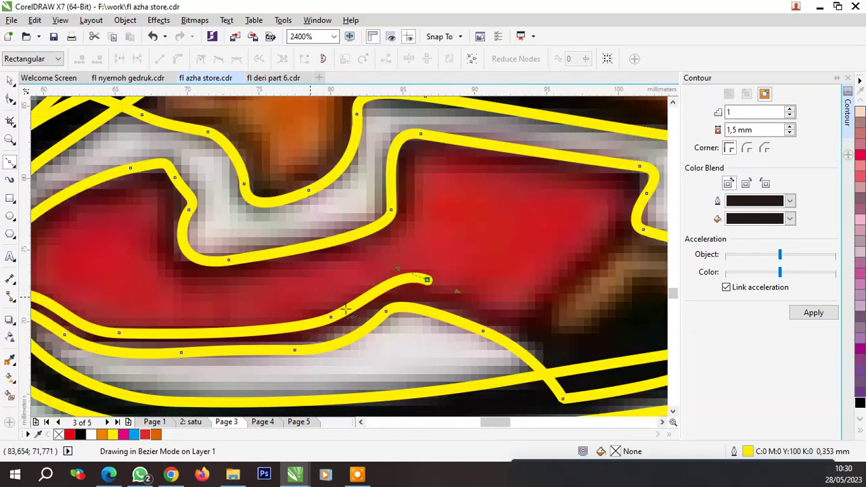
pyautogui.scroll(1, 411, 299)
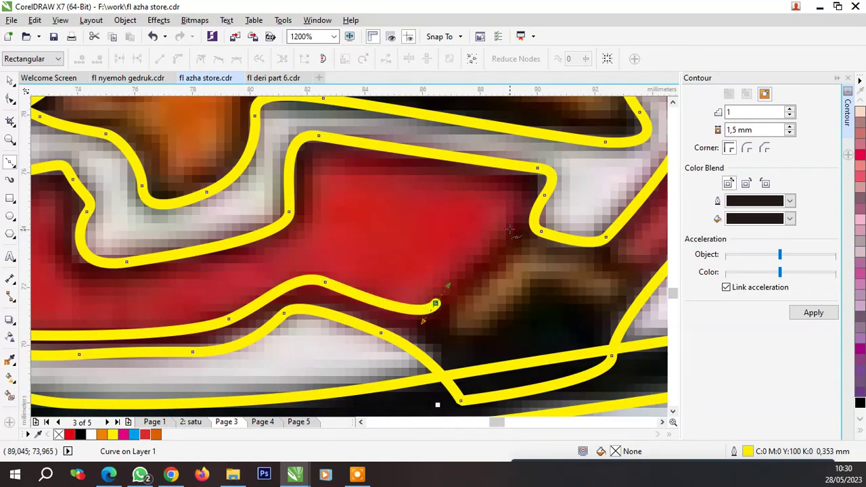
# Continue the outline up, across and around the red area's edges to the white stripe
pyautogui.moveTo(514, 225); pyautogui.dragTo(523, 196)
pyautogui.click(512, 186)
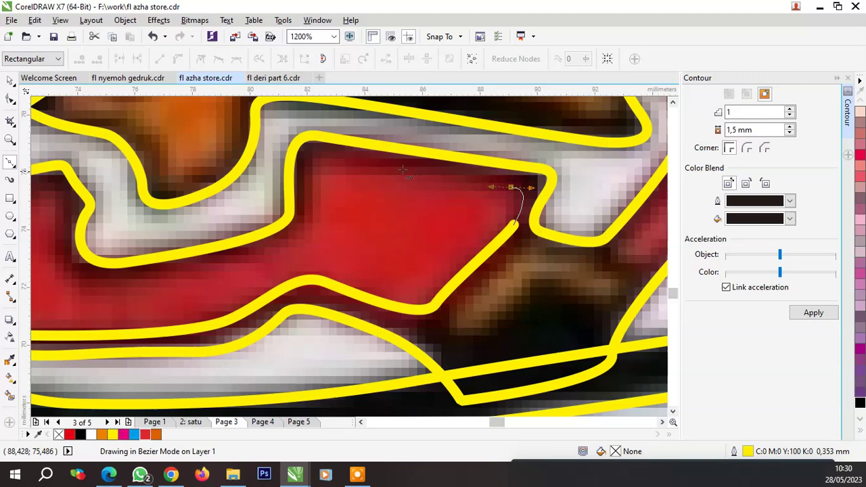
pyautogui.click(350, 162)
pyautogui.click(309, 177)
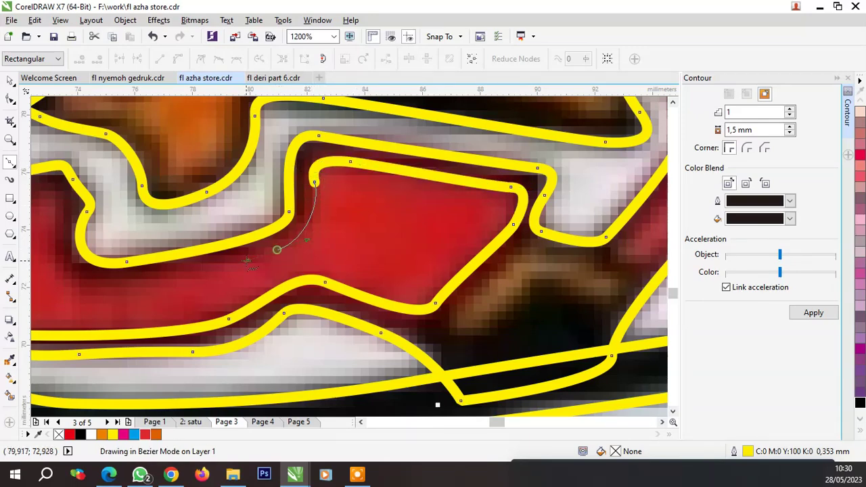
pyautogui.click(280, 249)
pyautogui.scroll(-1, 280, 249)
pyautogui.scroll(1, 200, 289)
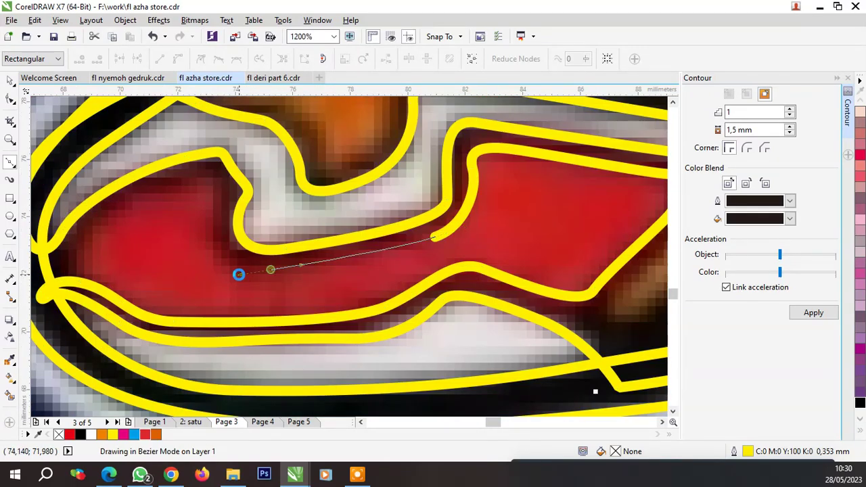
pyautogui.click(217, 243)
pyautogui.moveTo(224, 184); pyautogui.dragTo(213, 174)
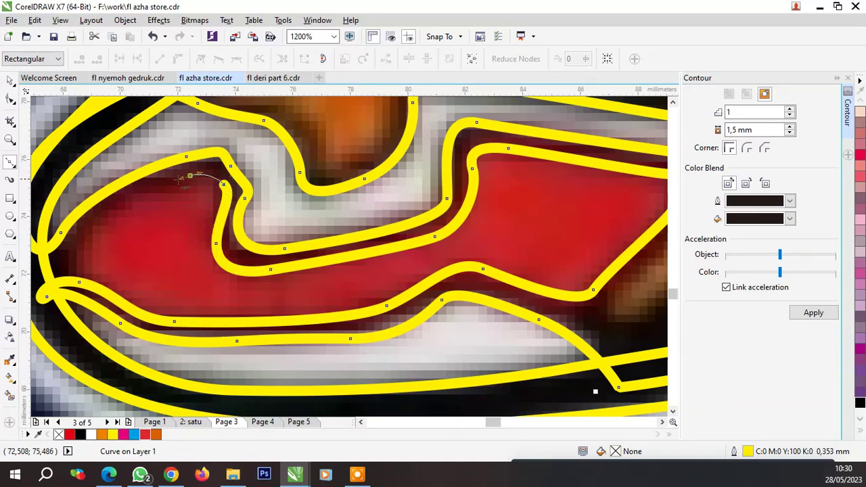
pyautogui.click(190, 176)
pyautogui.moveTo(79, 242); pyautogui.dragTo(67, 265)
# Extend the outline toward the toe and along the shoe's top edge, closing it on its start node
pyautogui.scroll(-2, 67, 265)
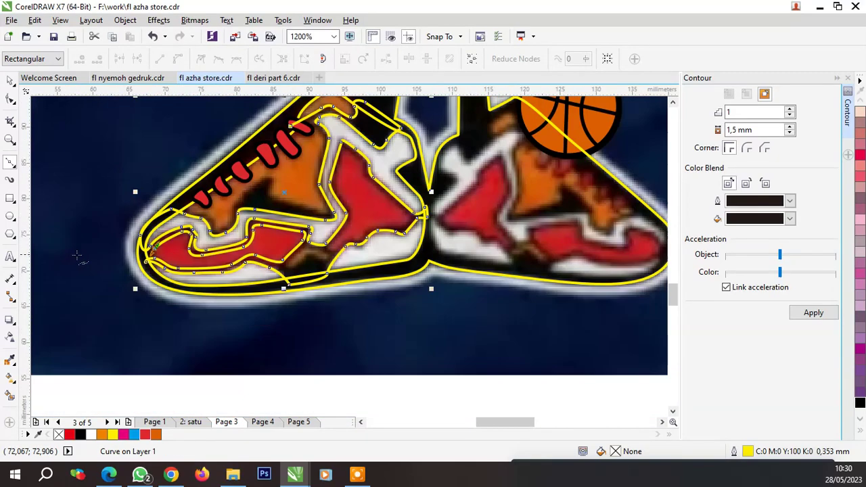
pyautogui.scroll(2, 182, 264)
pyautogui.click(282, 258)
pyautogui.scroll(-2, 233, 241)
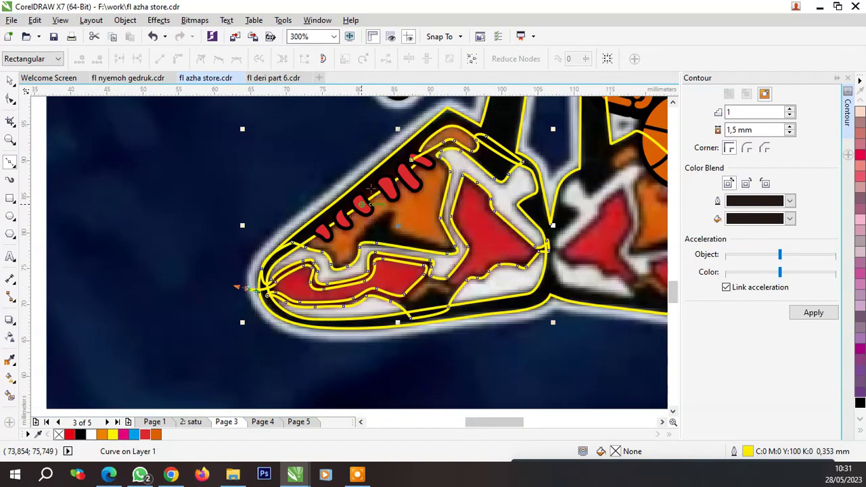
pyautogui.moveTo(328, 175); pyautogui.dragTo(369, 151)
pyautogui.scroll(1, 405, 161)
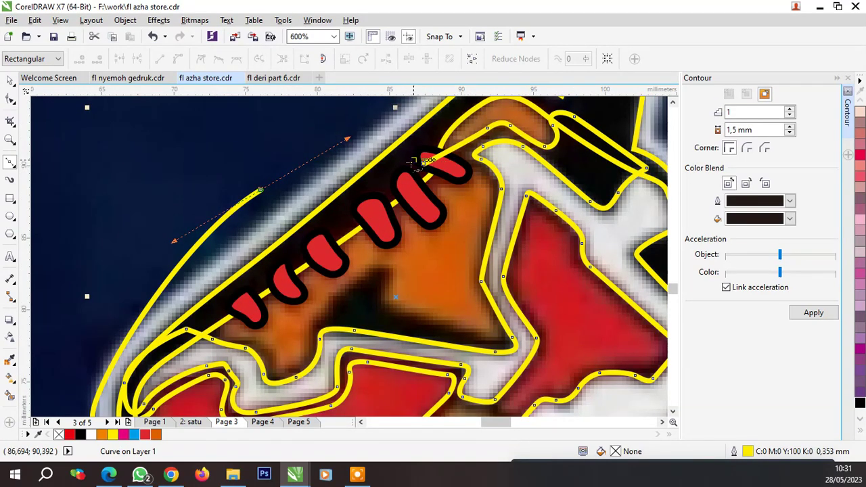
pyautogui.scroll(-1, 414, 162)
pyautogui.scroll(1, 438, 168)
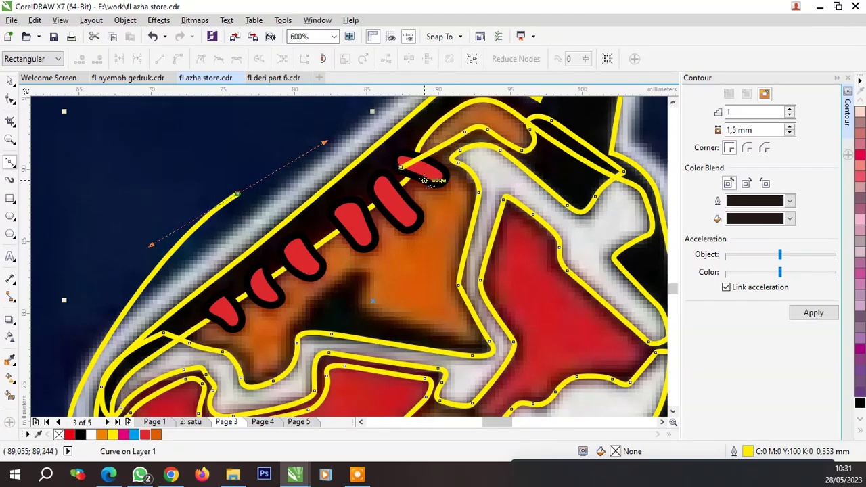
pyautogui.click(401, 167)
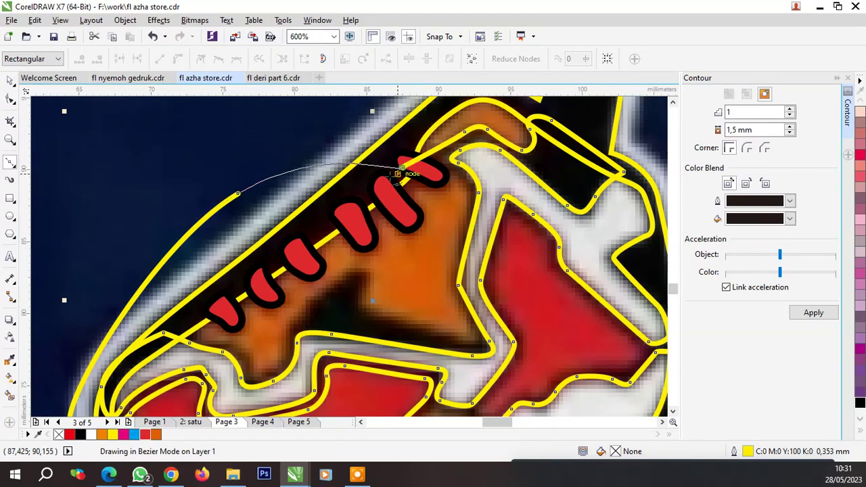
pyautogui.scroll(-1, 353, 175)
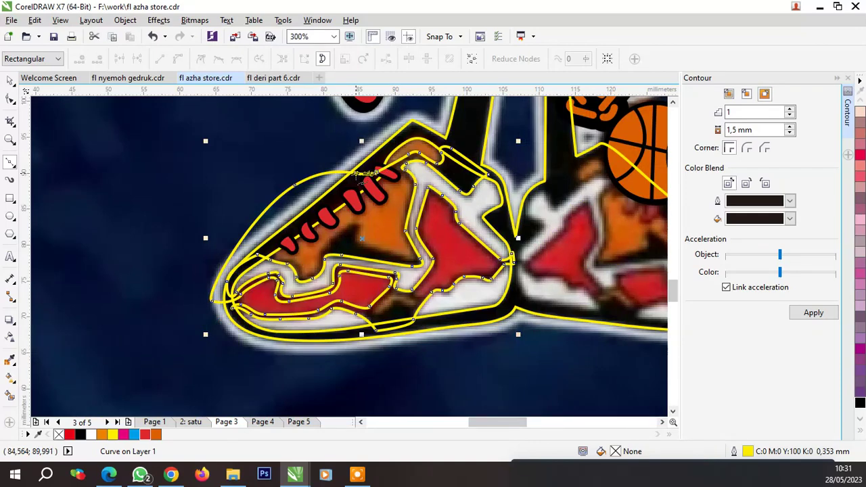
# Undo the accidental move of the new shoe outline and remove its last traced stretch
pyautogui.press('space')
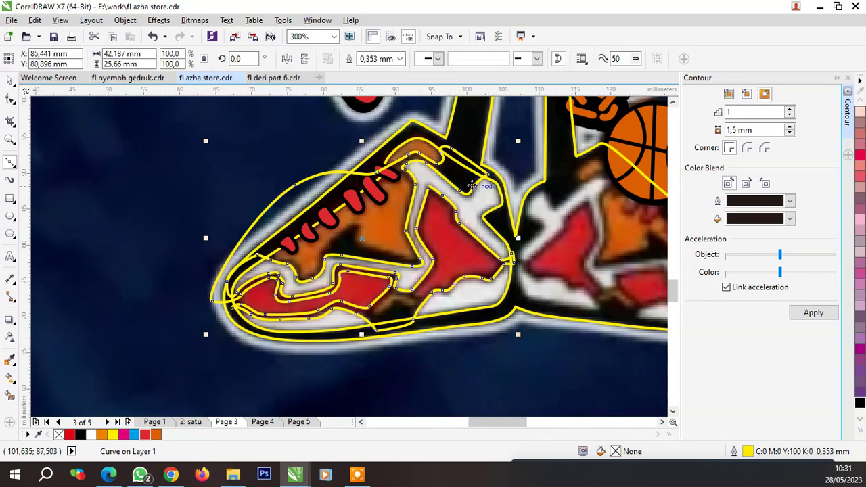
pyautogui.moveTo(467, 184); pyautogui.dragTo(280, 190)
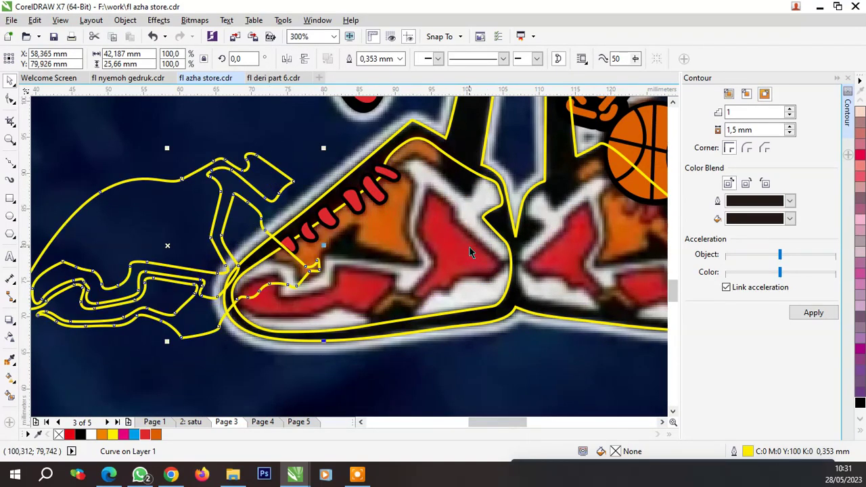
pyautogui.hotkey('ctrl', 'z')
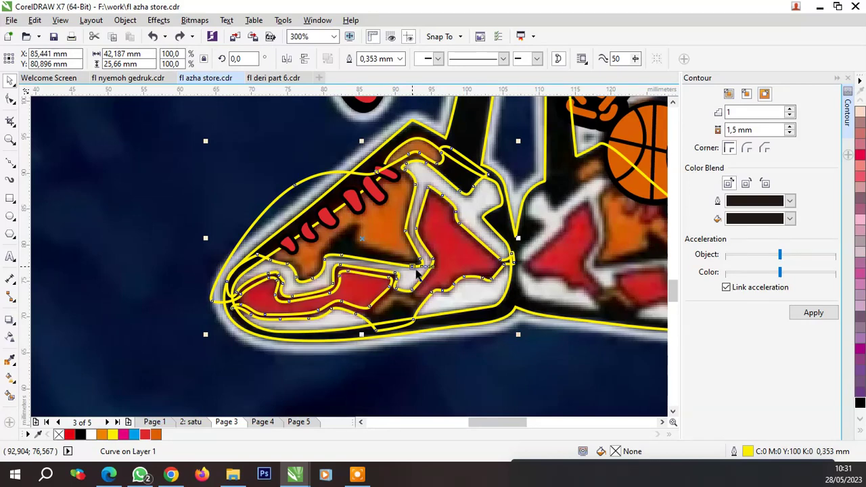
pyautogui.click(154, 39)
# Resume the shoe outline from its open end and trace along the orange area's edge
pyautogui.scroll(3, 217, 254)
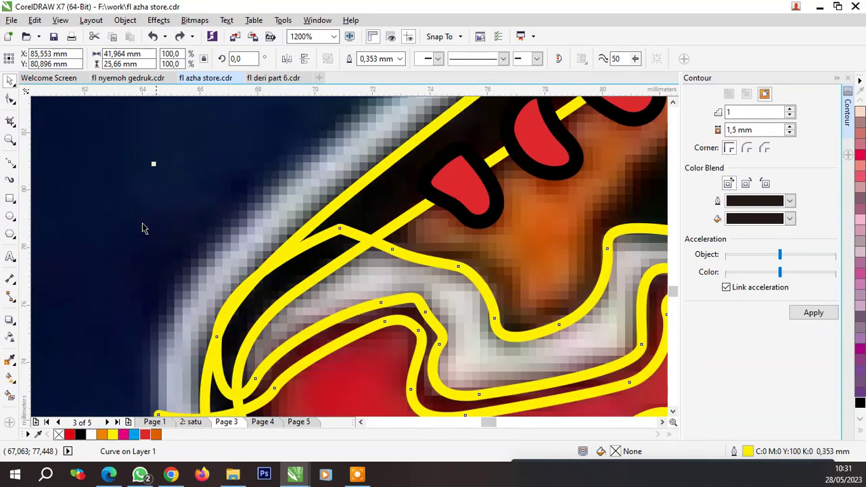
pyautogui.click(10, 162)
pyautogui.scroll(-2, 252, 259)
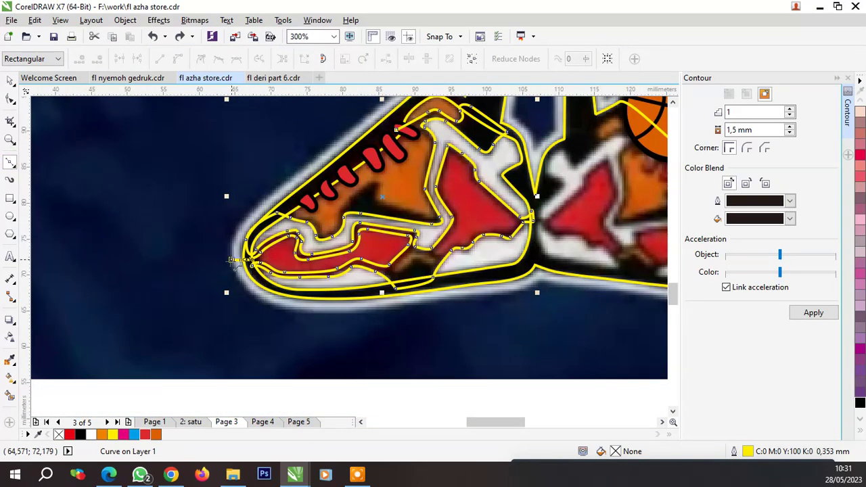
pyautogui.scroll(2, 230, 261)
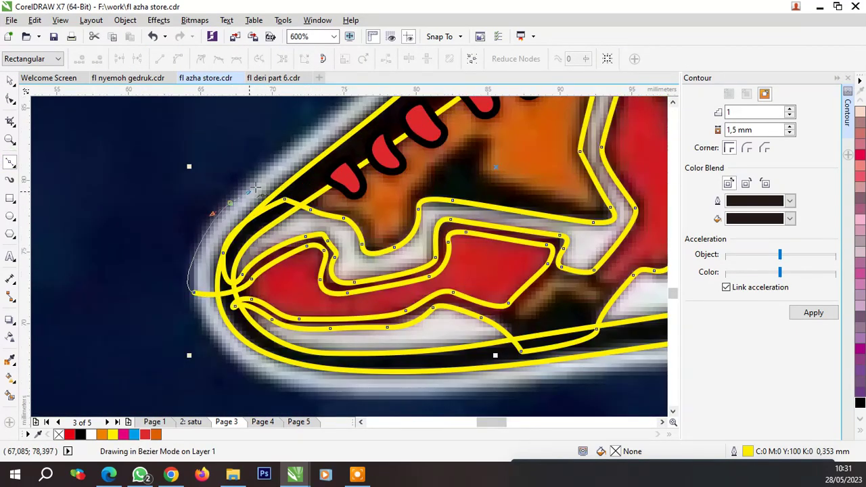
pyautogui.scroll(1, 298, 193)
pyautogui.click(297, 186)
pyautogui.click(377, 220)
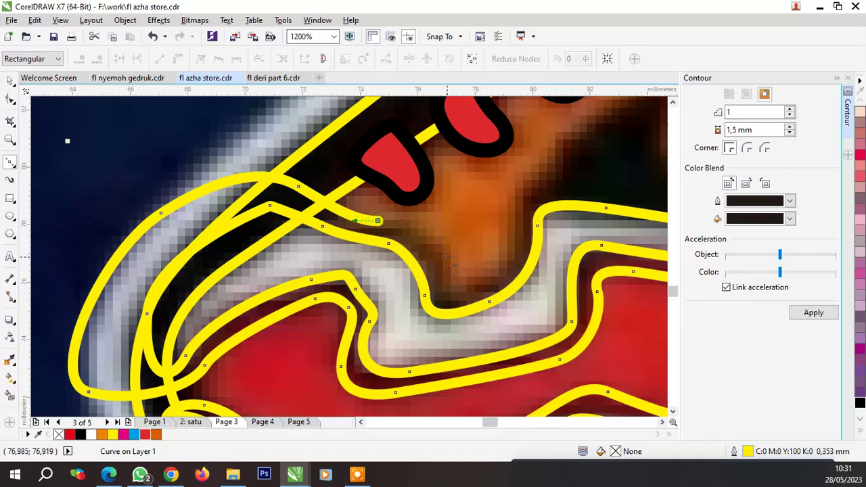
pyautogui.moveTo(457, 287); pyautogui.dragTo(465, 286)
pyautogui.click(511, 237)
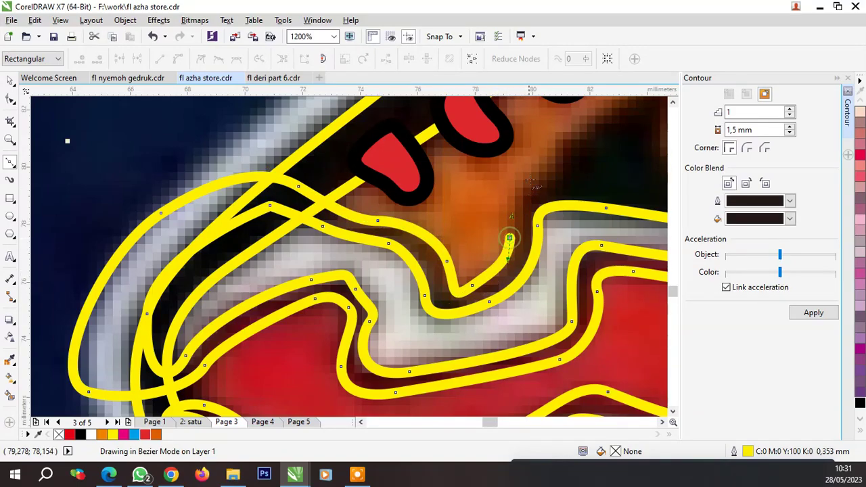
pyautogui.moveTo(536, 170); pyautogui.dragTo(501, 182)
pyautogui.scroll(-3, 500, 186)
pyautogui.scroll(3, 525, 173)
# Trace around the orange area's corner and along the top lace, closing the outline
pyautogui.click(514, 215)
pyautogui.moveTo(515, 272)
pyautogui.mouseDown()
pyautogui.moveTo(553, 288)
pyautogui.moveTo(553, 249)
pyautogui.mouseUp()
pyautogui.scroll(-3, 479, 224)
pyautogui.scroll(3, 613, 282)
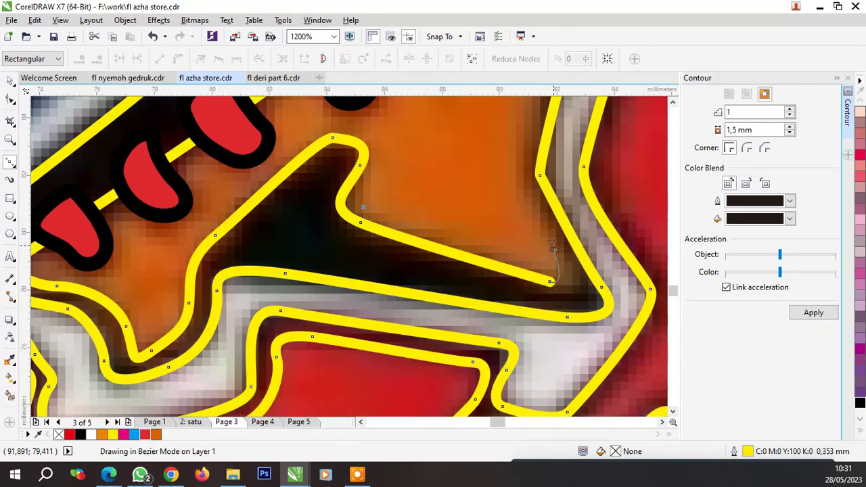
pyautogui.scroll(-3, 527, 166)
pyautogui.scroll(3, 528, 167)
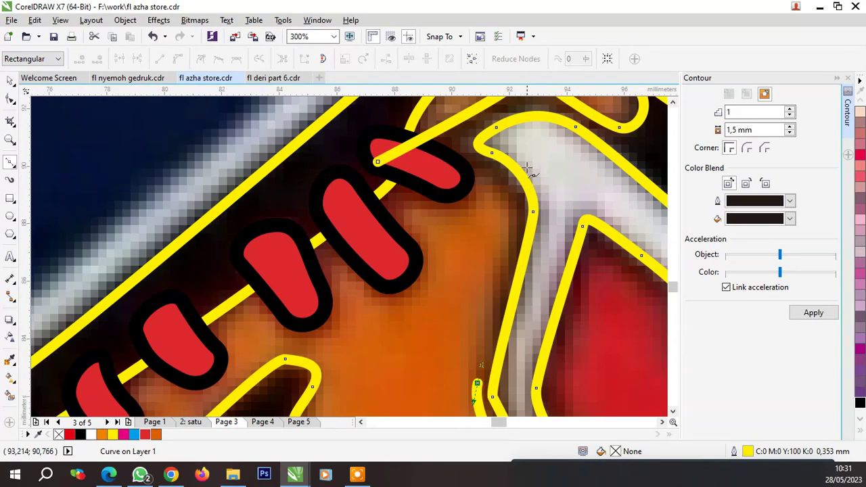
pyautogui.click(512, 218)
pyautogui.moveTo(461, 166); pyautogui.dragTo(433, 163)
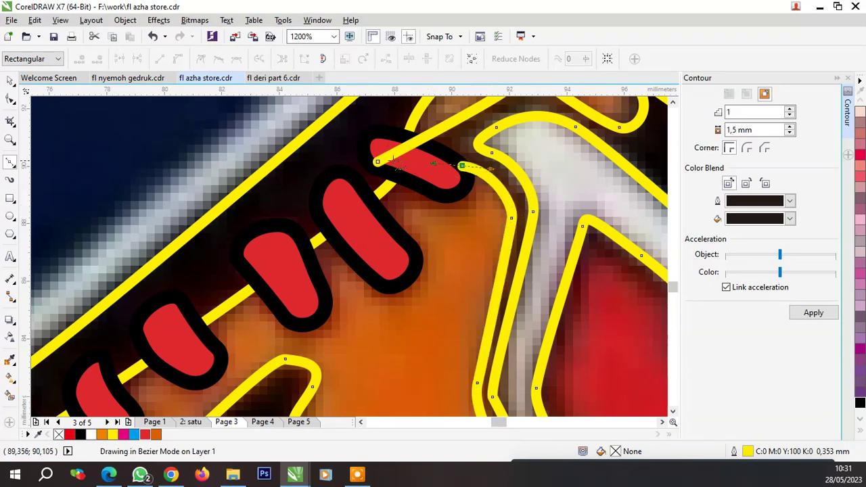
pyautogui.moveTo(378, 164); pyautogui.dragTo(359, 160)
pyautogui.scroll(-3, 382, 166)
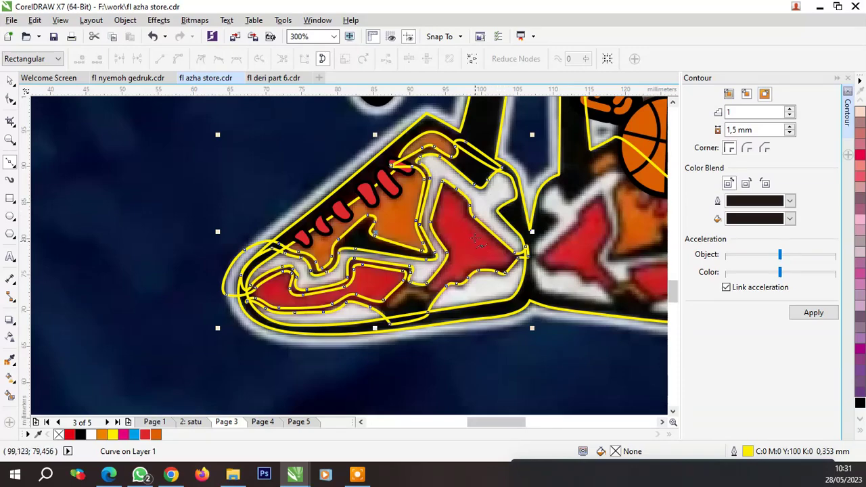
pyautogui.scroll(2, 478, 243)
pyautogui.scroll(-2, 483, 210)
# Undo the accidental reshaping of the closed shoe outline
pyautogui.press('space')
pyautogui.hotkey('ctrl', 'z')
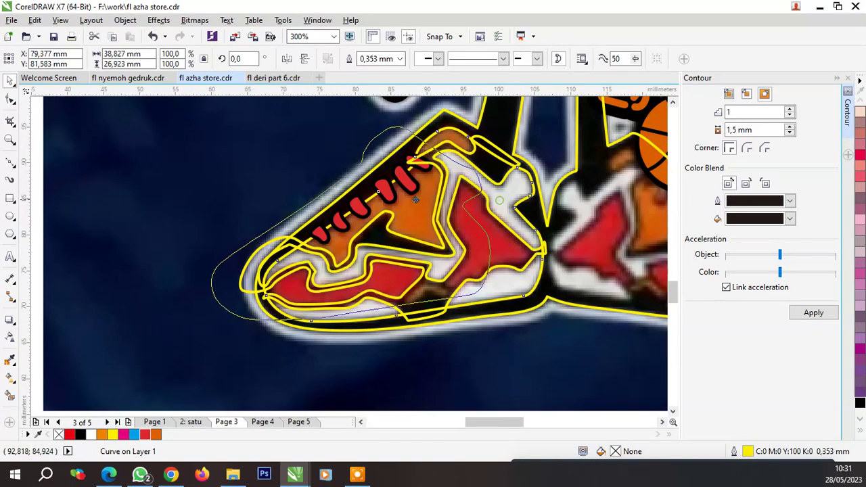
pyautogui.hotkey('ctrl', 'z')
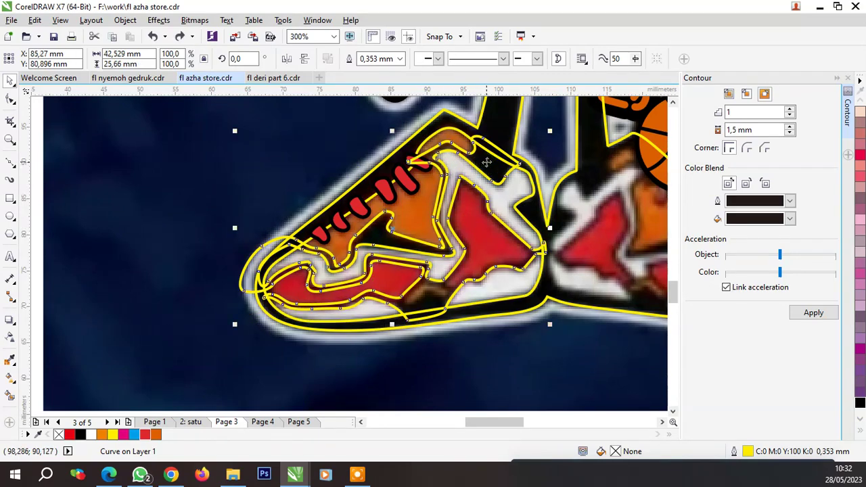
# Undo the accidental curve move and trace the right red panel's top and right edges
pyautogui.moveTo(439, 191); pyautogui.dragTo(294, 195)
pyautogui.hotkey('ctrl', 'z')
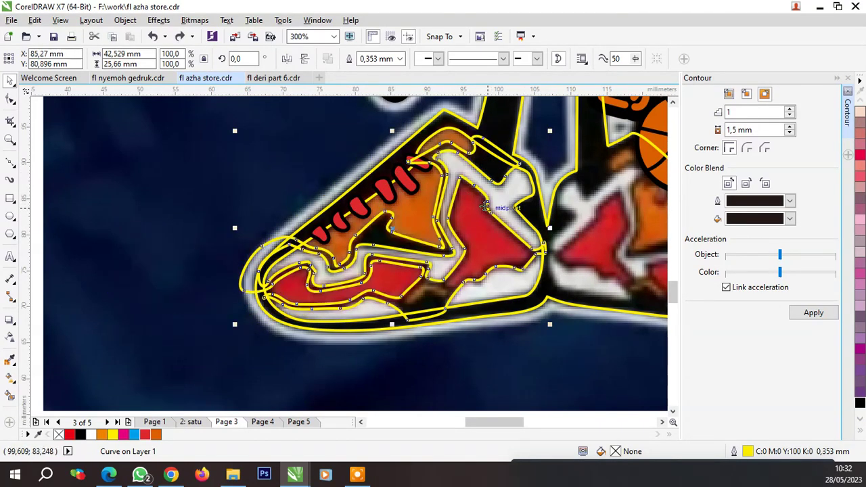
pyautogui.scroll(2, 487, 192)
pyautogui.click(10, 162)
pyautogui.scroll(2, 480, 197)
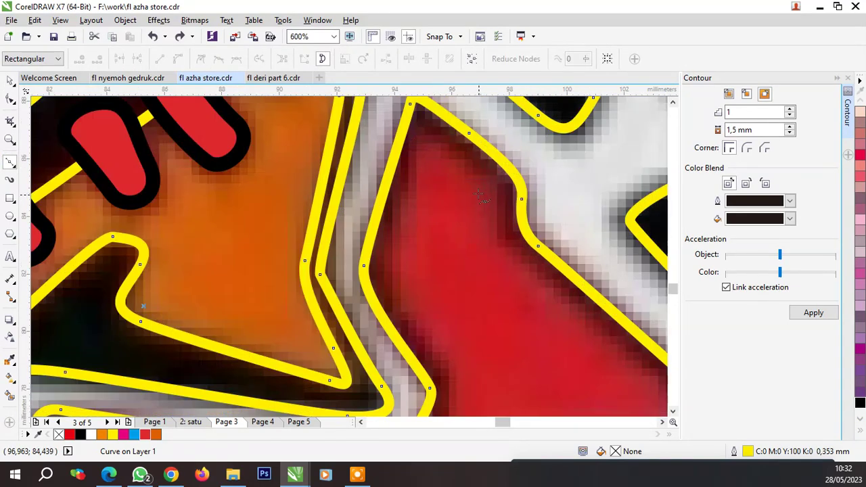
pyautogui.click(425, 129)
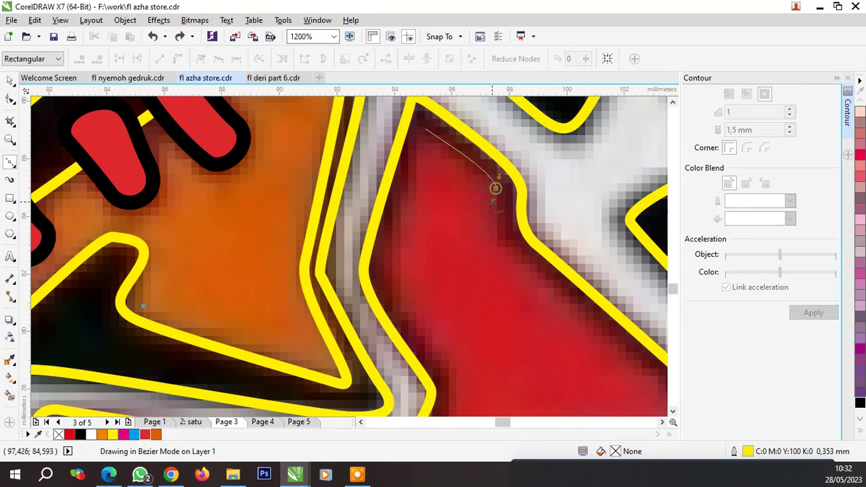
pyautogui.click(496, 188)
pyautogui.moveTo(516, 252); pyautogui.dragTo(533, 264)
pyautogui.scroll(-2, 499, 214)
pyautogui.scroll(2, 590, 310)
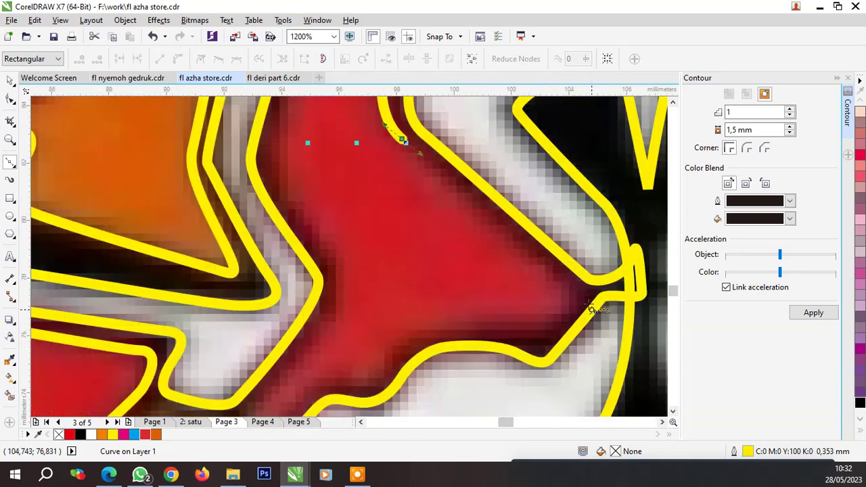
pyautogui.click(558, 276)
pyautogui.click(564, 310)
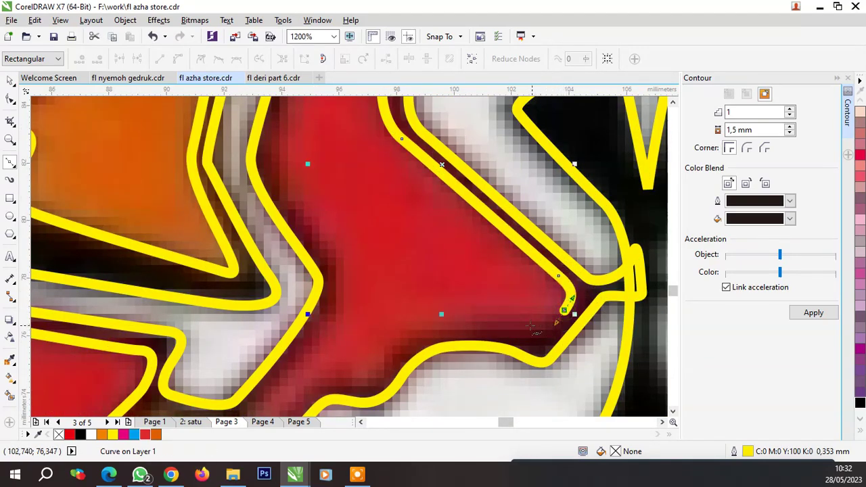
pyautogui.moveTo(514, 325); pyautogui.dragTo(479, 321)
pyautogui.moveTo(397, 345)
pyautogui.mouseDown()
pyautogui.moveTo(378, 369)
pyautogui.moveTo(325, 359)
pyautogui.moveTo(300, 393)
pyautogui.mouseUp()
# Finish the red panel outline along its lower and left edges and close it
pyautogui.scroll(-2, 450, 310)
pyautogui.scroll(4, 404, 349)
pyautogui.scroll(-2, 402, 338)
pyautogui.scroll(2, 349, 363)
pyautogui.click(271, 357)
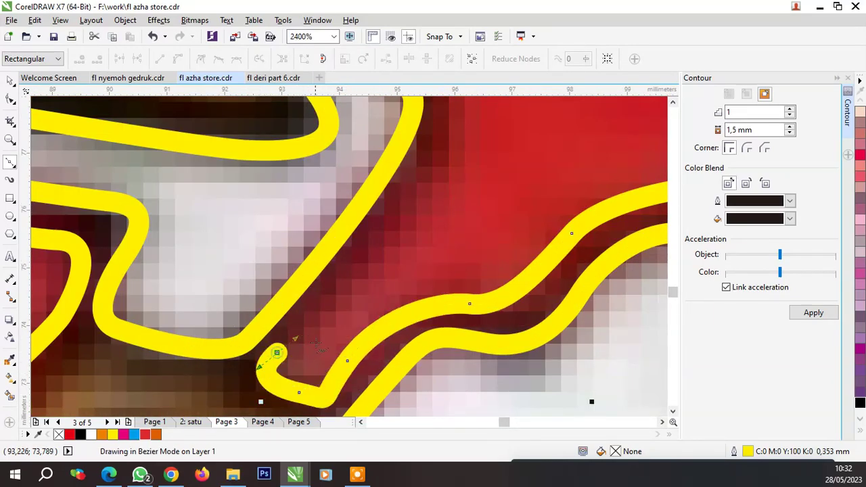
pyautogui.scroll(-2, 317, 359)
pyautogui.scroll(2, 380, 291)
pyautogui.click(338, 294)
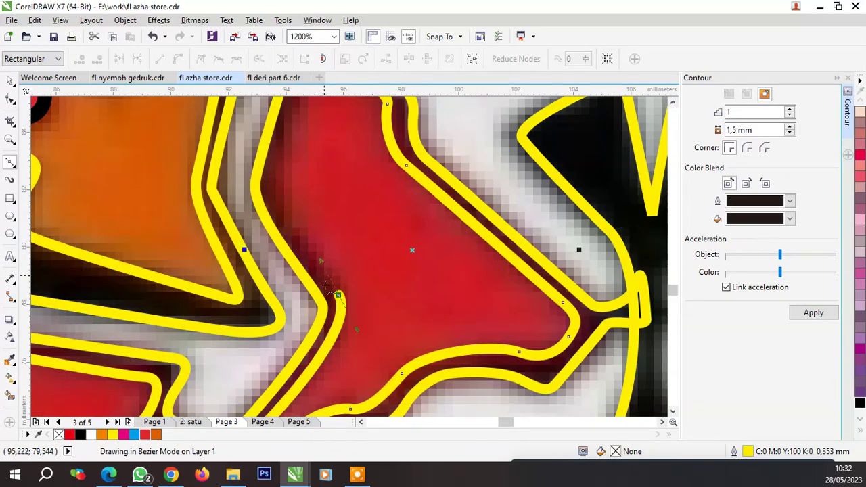
pyautogui.scroll(-2, 321, 263)
pyautogui.scroll(2, 306, 230)
pyautogui.moveTo(304, 225); pyautogui.dragTo(314, 182)
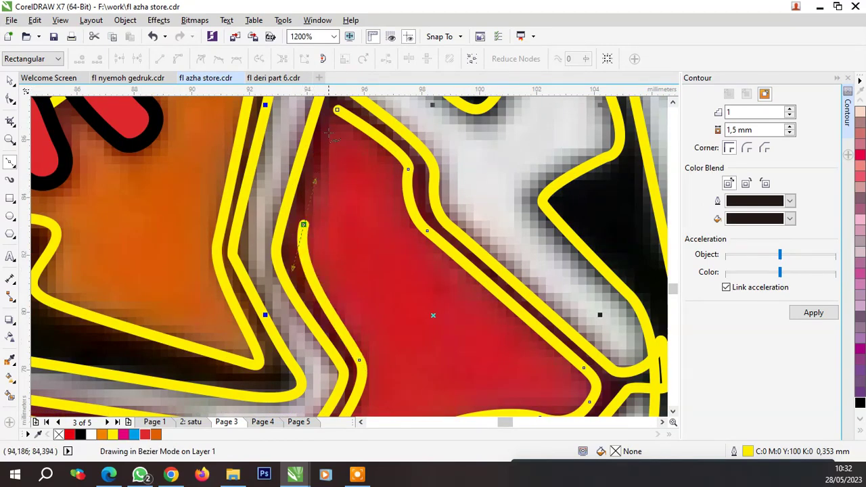
pyautogui.click(338, 109)
pyautogui.scroll(-2, 406, 298)
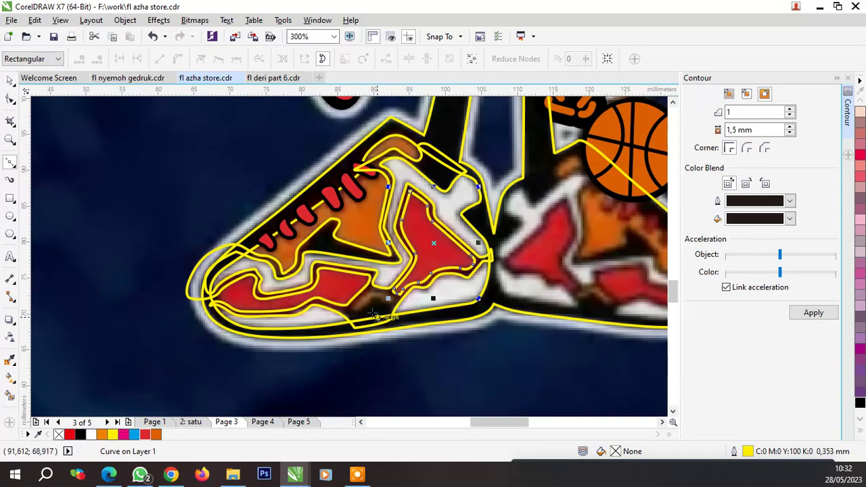
pyautogui.scroll(2, 413, 288)
# Trace a closed outline around the small brown patch below the red panel
pyautogui.click(450, 287)
pyautogui.click(395, 273)
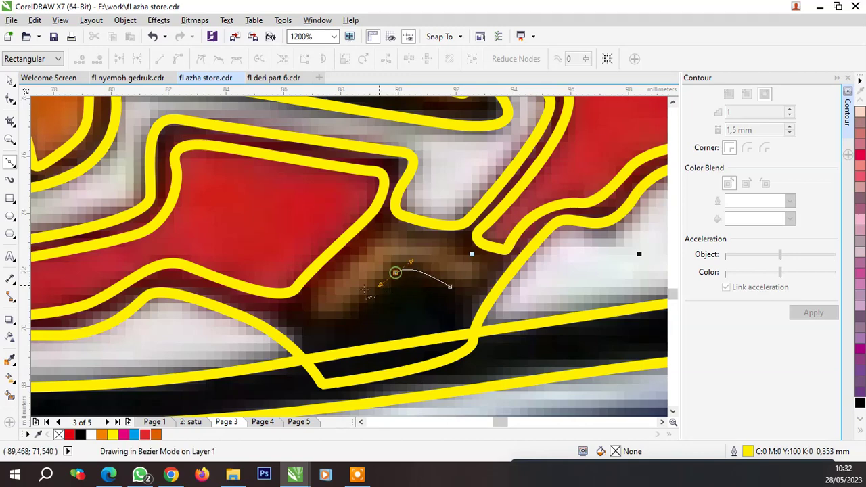
pyautogui.moveTo(328, 320); pyautogui.dragTo(345, 325)
pyautogui.moveTo(326, 281); pyautogui.dragTo(356, 251)
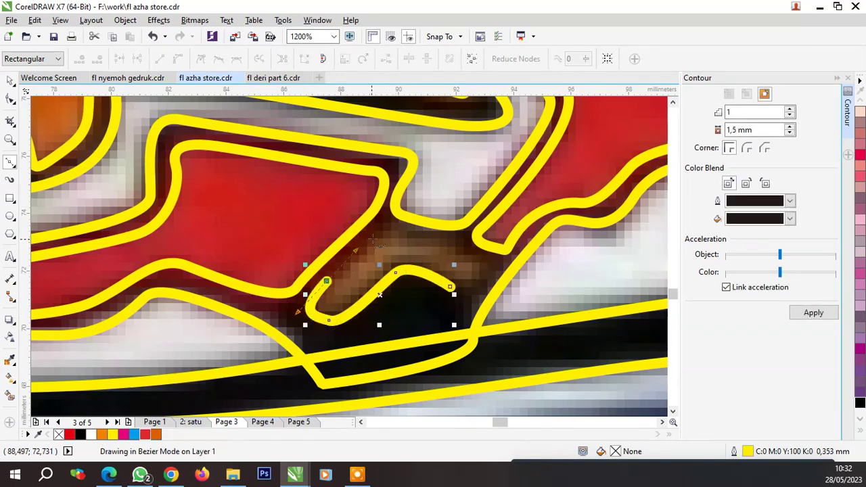
pyautogui.doubleClick(380, 225)
pyautogui.click(381, 226)
pyautogui.click(465, 254)
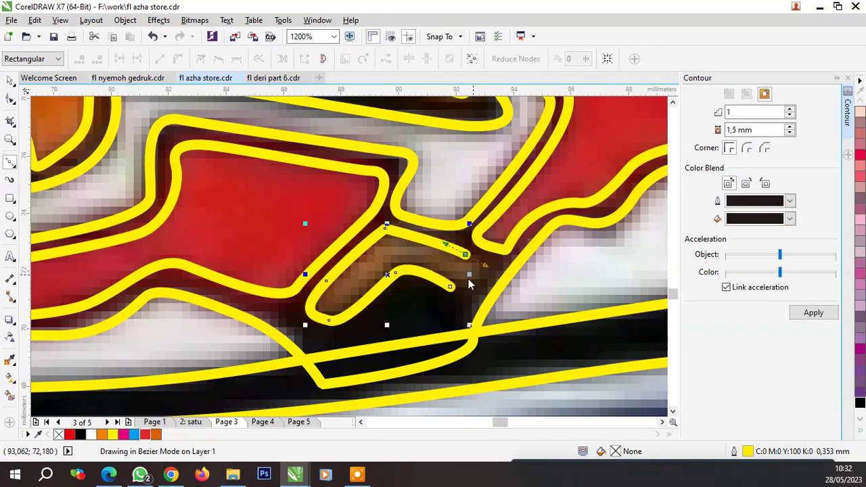
pyautogui.click(450, 287)
pyautogui.scroll(-2, 450, 287)
pyautogui.press('space')
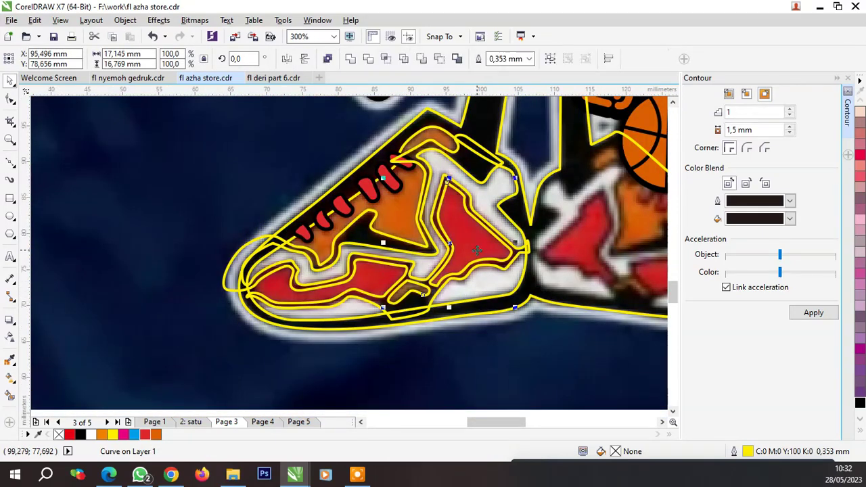
# Select the two new traced shapes together with the shoe outline
pyautogui.keyDown('shift'); pyautogui.click(477, 252); pyautogui.keyUp('shift')
pyautogui.scroll(1, 486, 196)
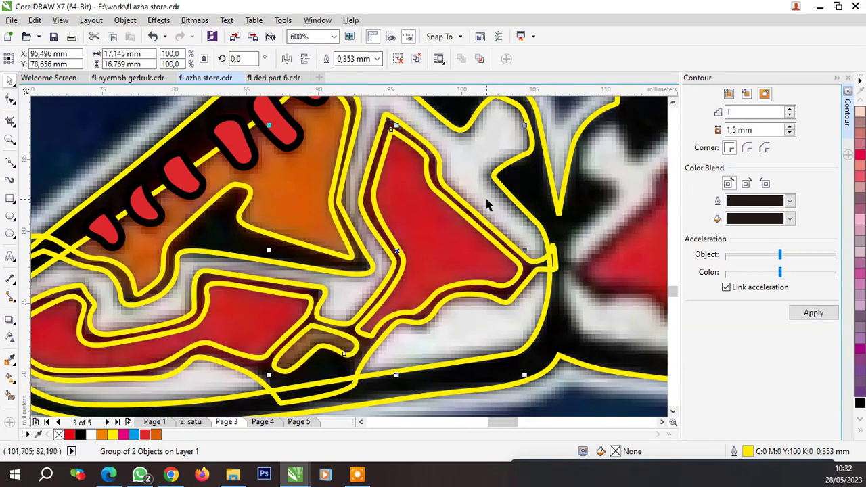
pyautogui.click(371, 61)
pyautogui.click(451, 260)
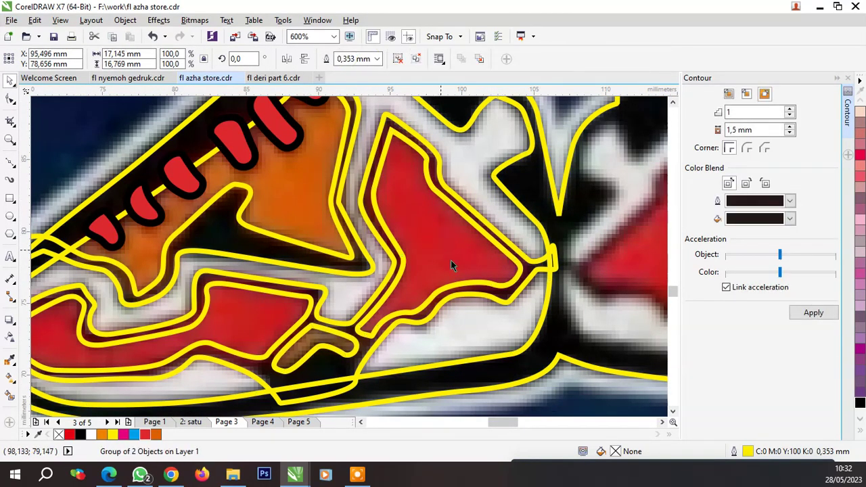
pyautogui.scroll(-1, 451, 260)
pyautogui.press('Escape')
pyautogui.scroll(1, 496, 219)
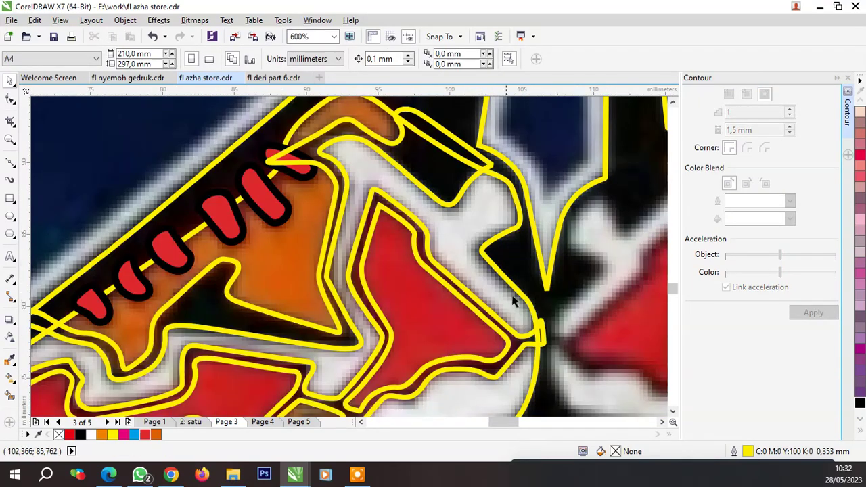
# Combine the shoe curve and new shapes into one 105-node curve with 6 subpaths
pyautogui.click(545, 338)
pyautogui.scroll(-1, 545, 338)
pyautogui.scroll(1, 345, 258)
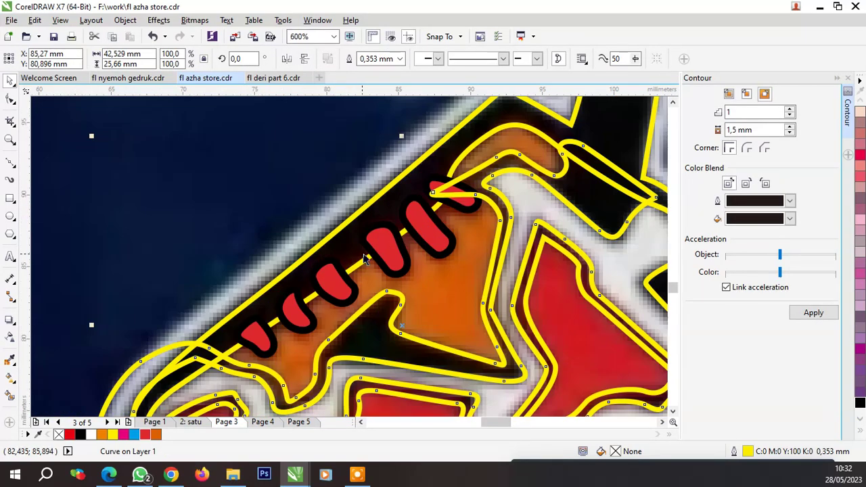
pyautogui.click(499, 137)
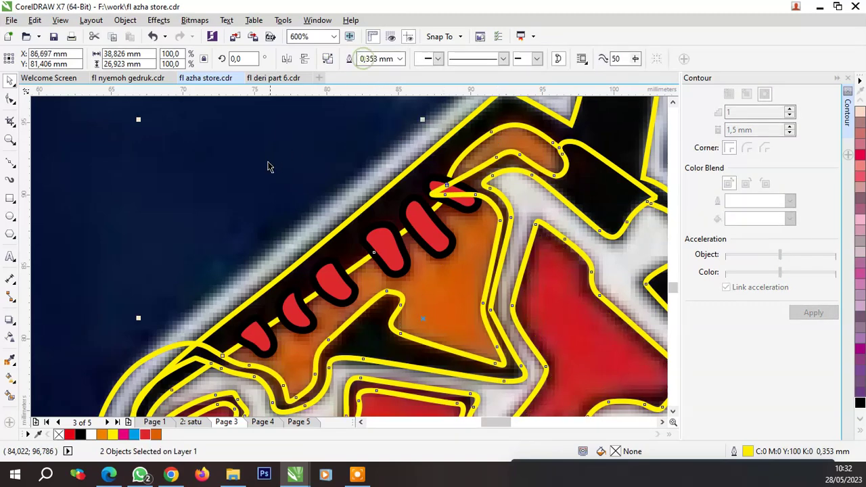
pyautogui.press('Escape')
pyautogui.click(570, 210)
pyautogui.press('Escape')
pyautogui.click(561, 151)
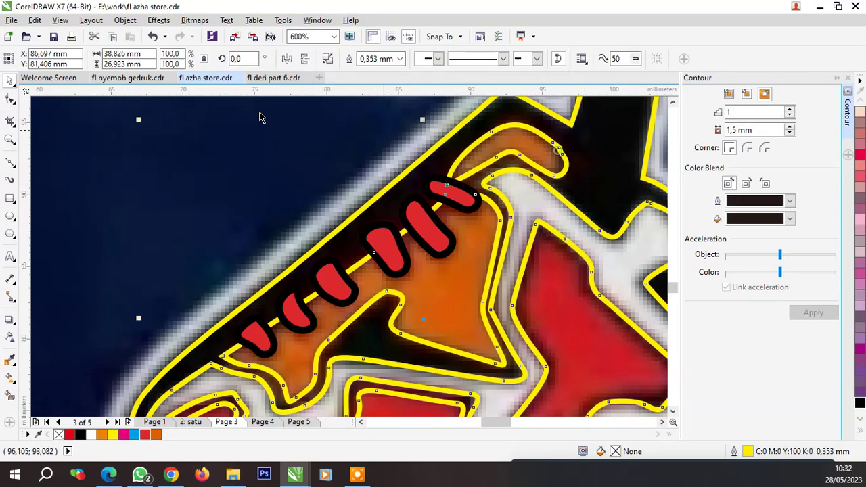
pyautogui.click(10, 100)
pyautogui.scroll(1, 562, 146)
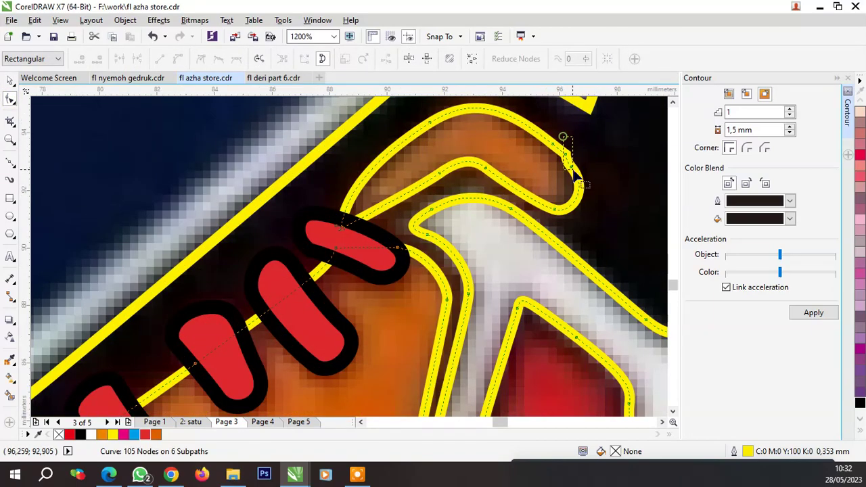
# Delete the redundant nodes at the shoe curve's corners to smooth them
pyautogui.scroll(-2, 589, 182)
pyautogui.scroll(1, 562, 186)
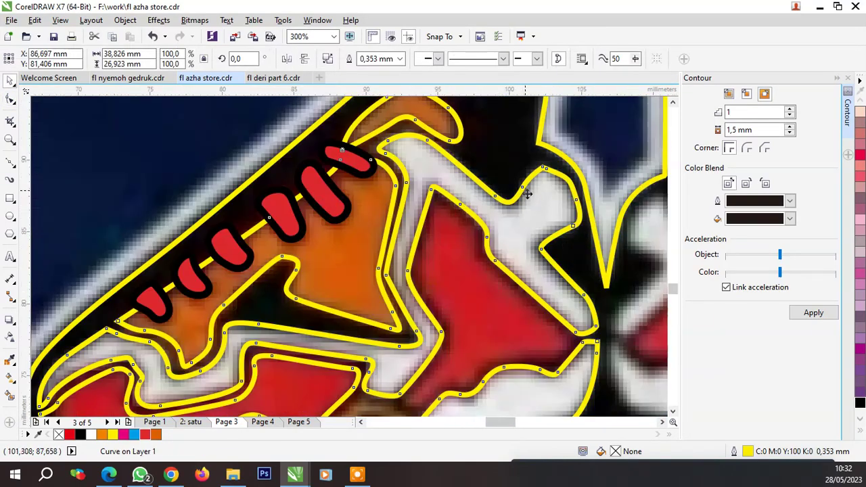
pyautogui.scroll(1, 561, 186)
pyautogui.click(514, 155)
pyautogui.scroll(-2, 541, 183)
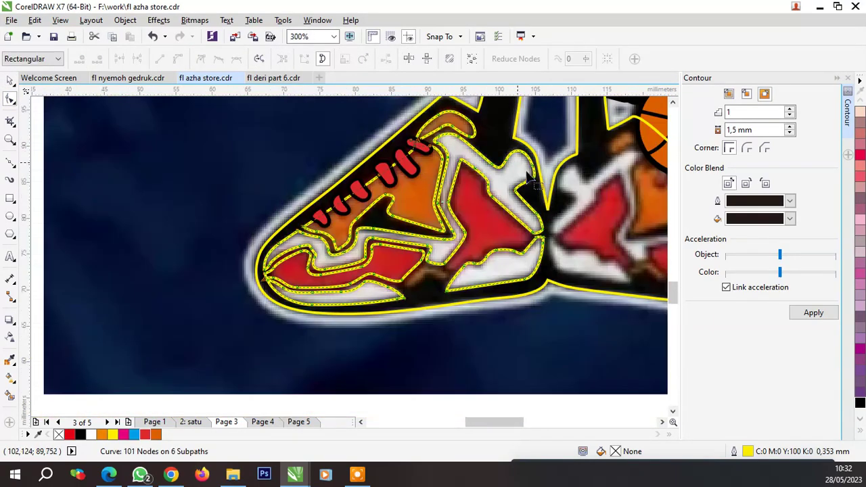
pyautogui.scroll(3, 546, 232)
pyautogui.doubleClick(537, 290)
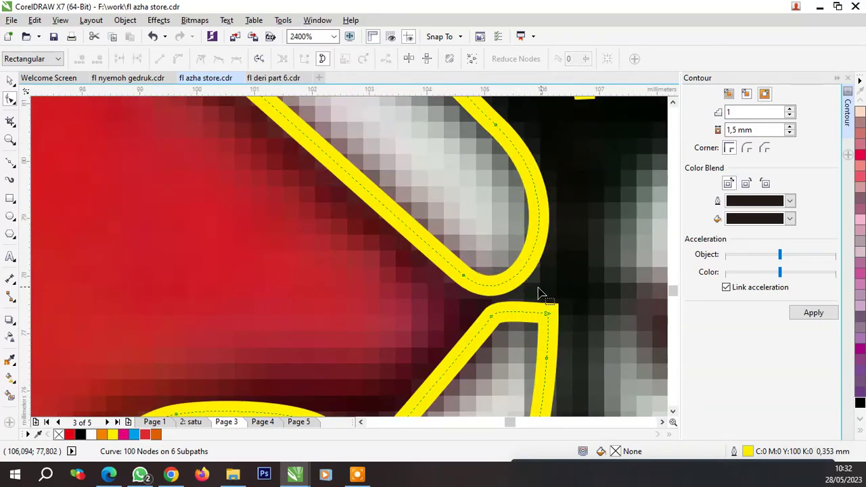
pyautogui.press('Delete')
# Remove the extra left-junction nodes and reshape the segment into one sharp point
pyautogui.scroll(-2, 576, 298)
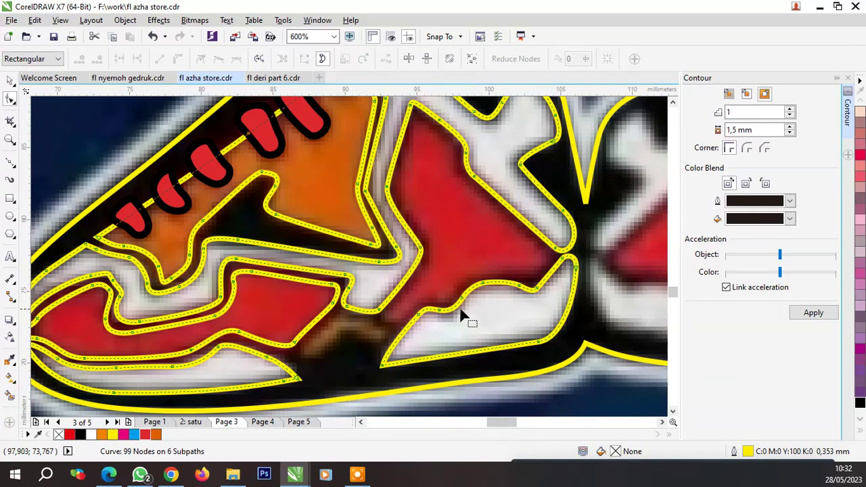
pyautogui.scroll(-1, 460, 315)
pyautogui.scroll(2, 261, 336)
pyautogui.scroll(1, 252, 313)
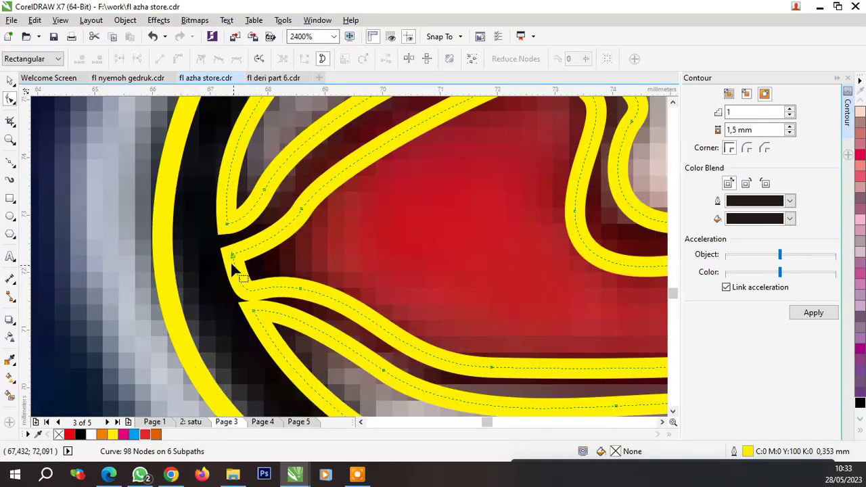
pyautogui.moveTo(261, 300); pyautogui.dragTo(224, 245)
pyautogui.press('Delete')
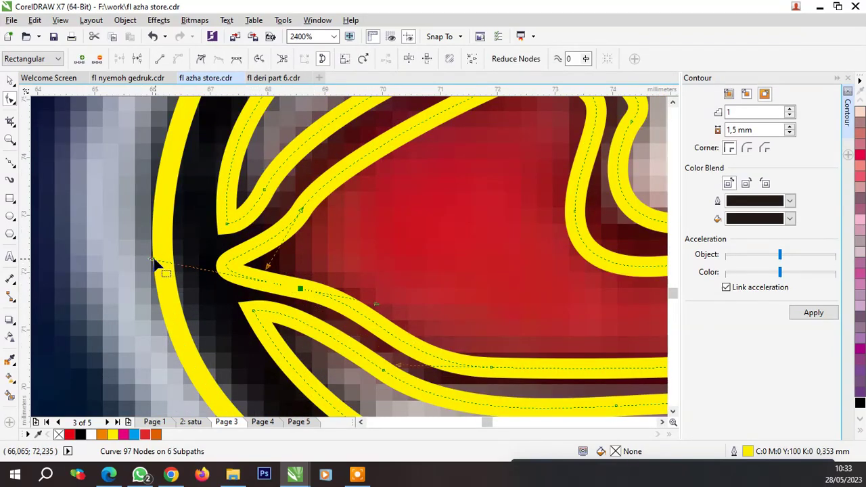
pyautogui.moveTo(155, 265)
pyautogui.mouseDown()
pyautogui.moveTo(271, 278)
pyautogui.moveTo(309, 300)
pyautogui.moveTo(309, 290)
pyautogui.mouseUp()
pyautogui.scroll(-1, 320, 266)
pyautogui.scroll(-2, 320, 271)
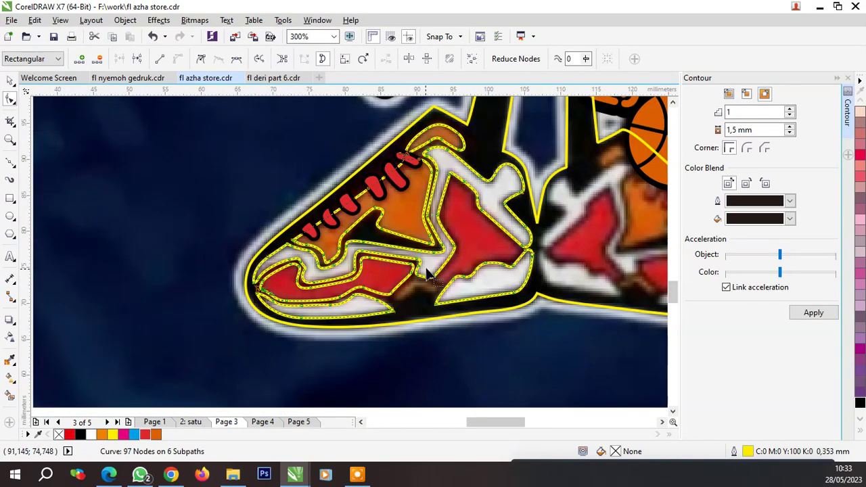
pyautogui.press('space')
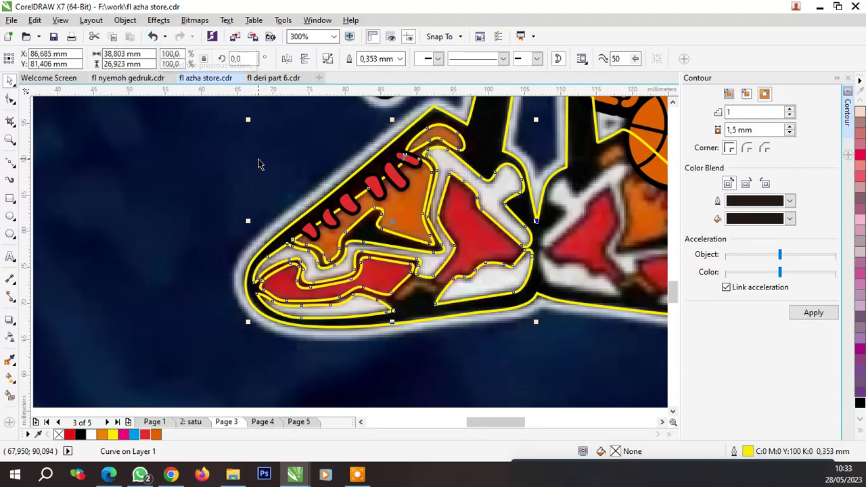
pyautogui.click(9, 162)
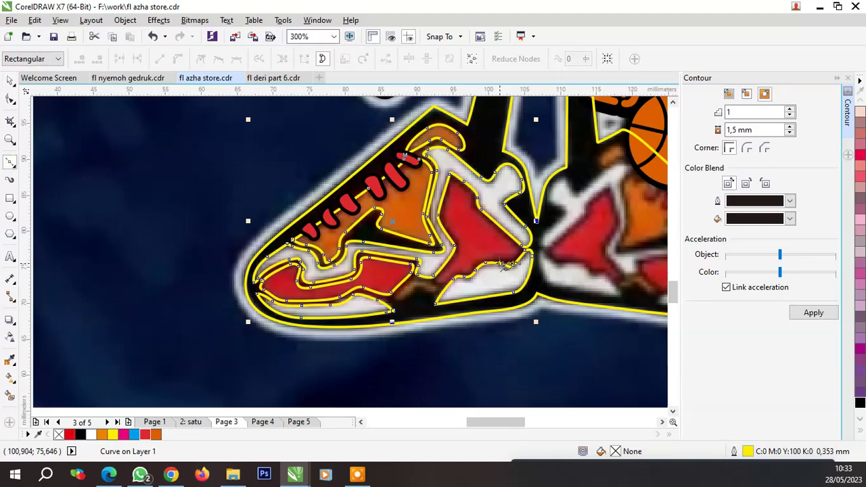
pyautogui.press('space')
# Break the combined shoe curve apart and select one of its separated pieces
pyautogui.rightClick(488, 208)
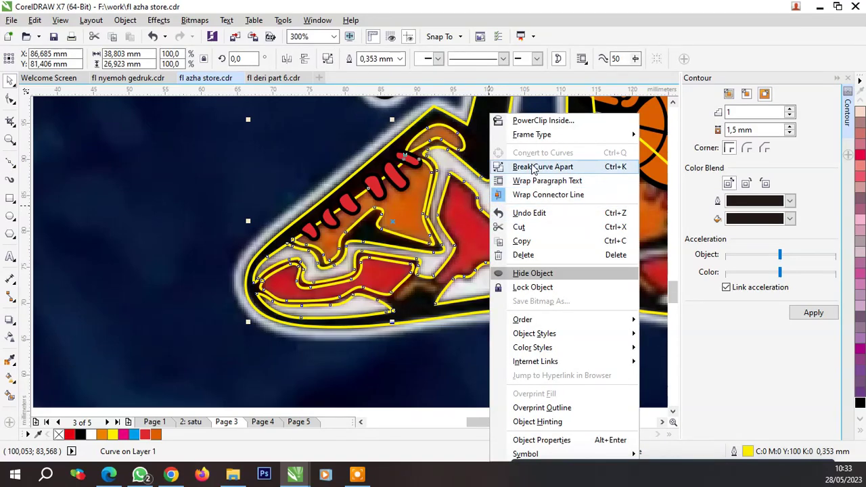
pyautogui.click(509, 167)
pyautogui.scroll(3, 441, 284)
pyautogui.click(443, 283)
pyautogui.scroll(-3, 446, 283)
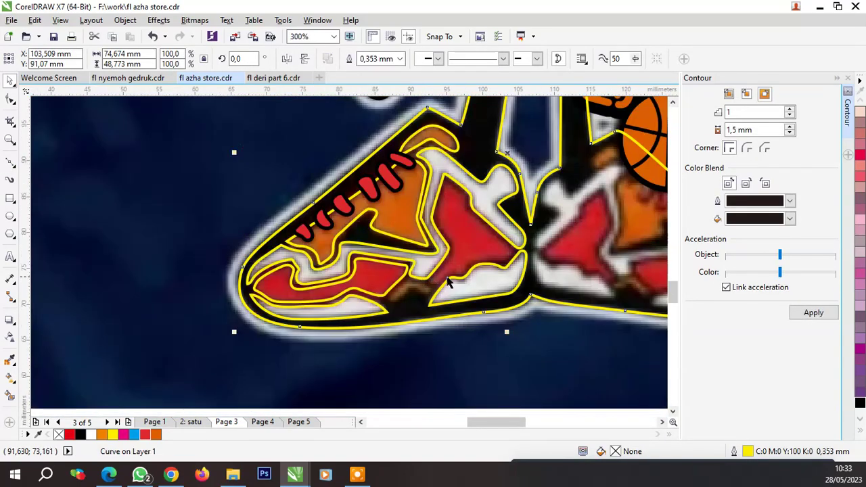
# Undo back to the contoured shoe and select the contour curve looping past the toe
pyautogui.hotkey('ctrl', 'z')
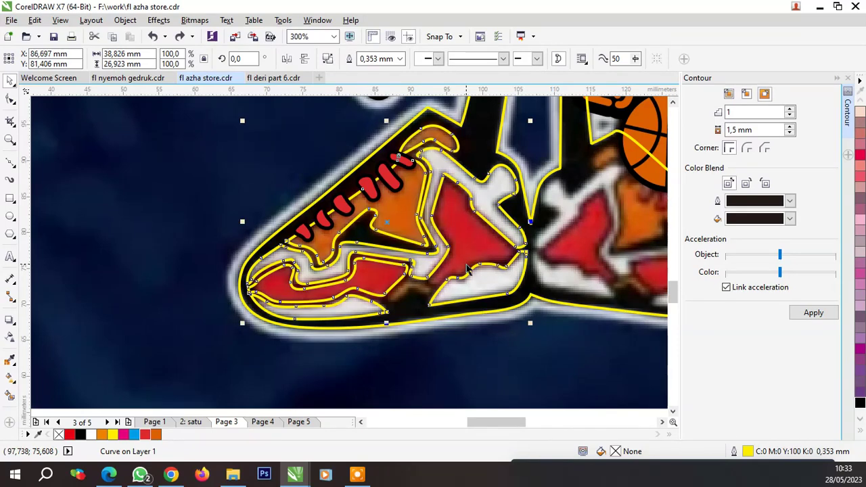
pyautogui.hotkey('ctrl', 'z')
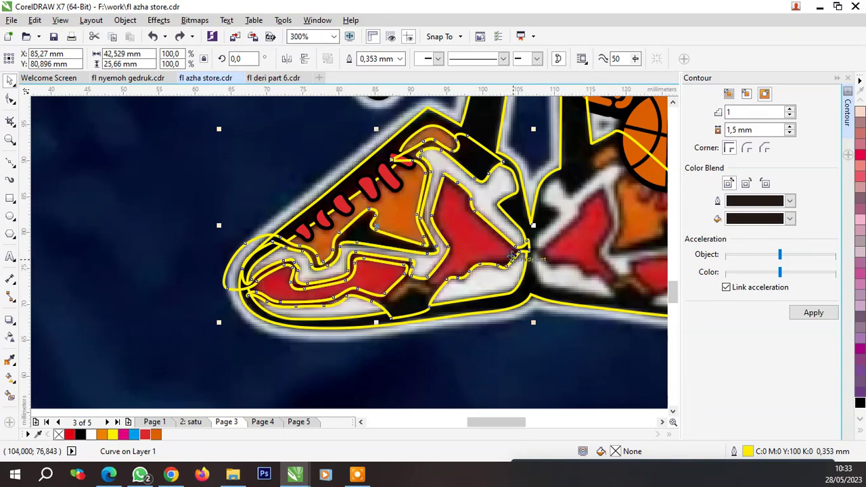
pyautogui.hotkey('ctrl', 'z')
pyautogui.press('Escape')
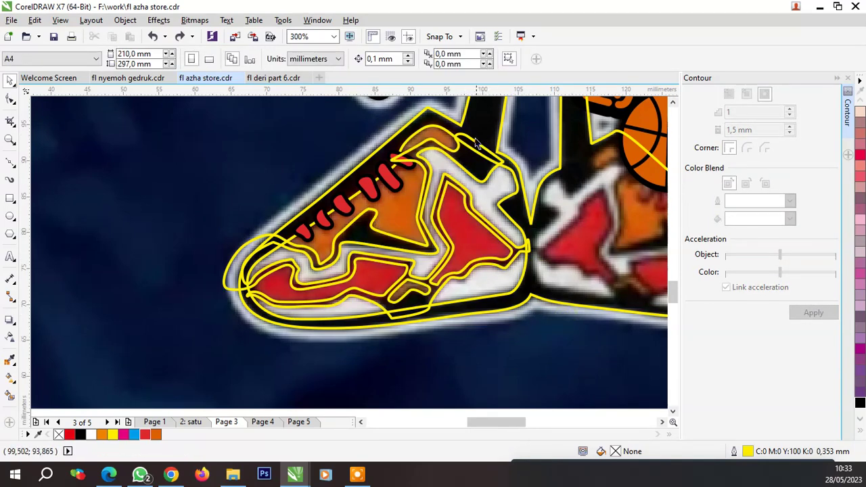
pyautogui.scroll(2, 489, 155)
pyautogui.click(463, 142)
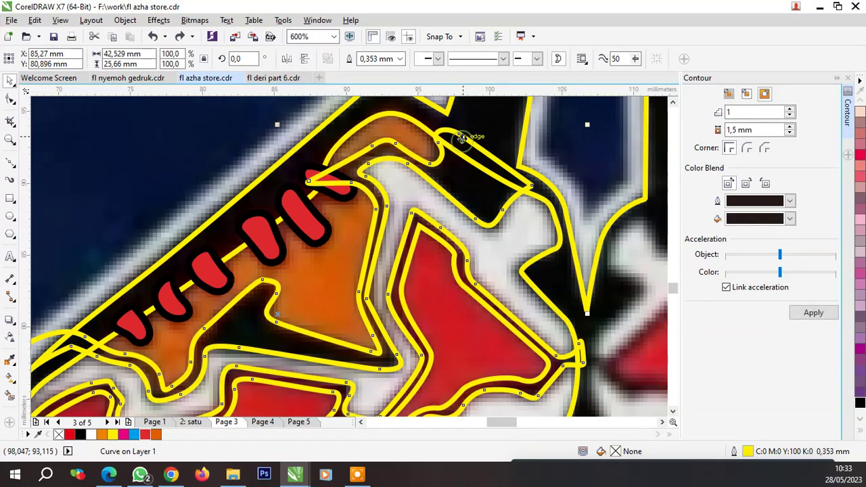
# Test moving the contour curve aside, then undo the move
pyautogui.scroll(-2, 614, 178)
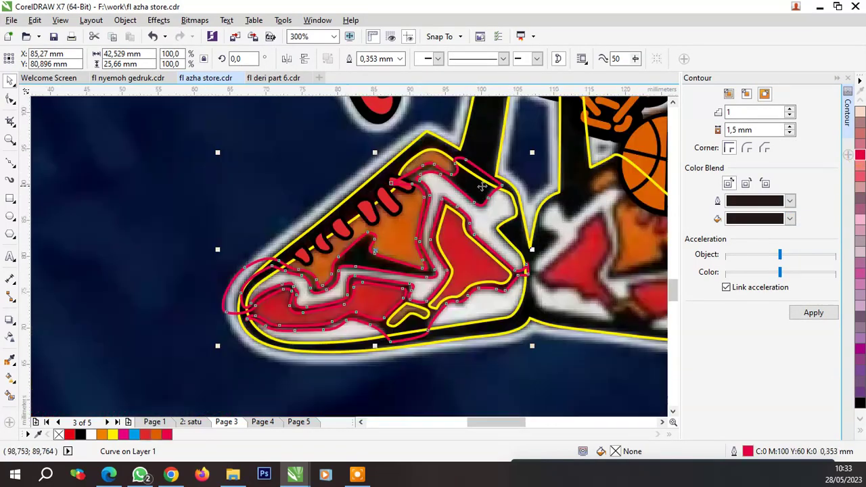
pyautogui.moveTo(463, 180); pyautogui.dragTo(251, 181)
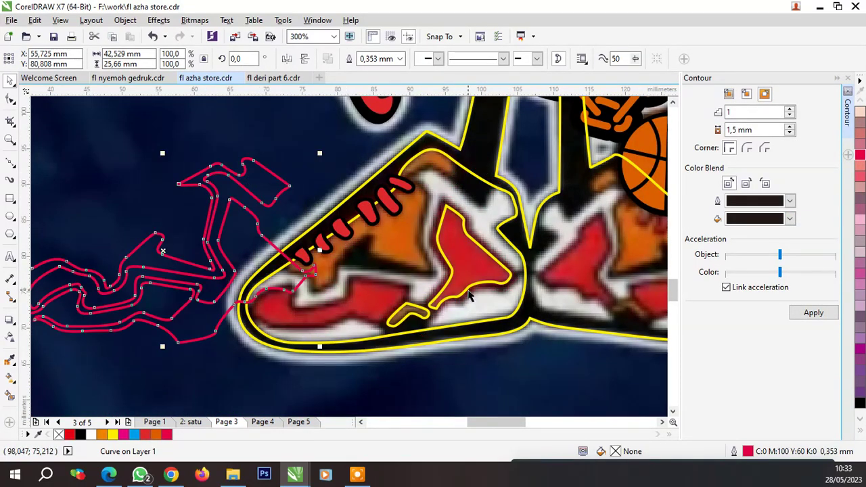
pyautogui.hotkey('ctrl', 'z')
pyautogui.scroll(2, 489, 186)
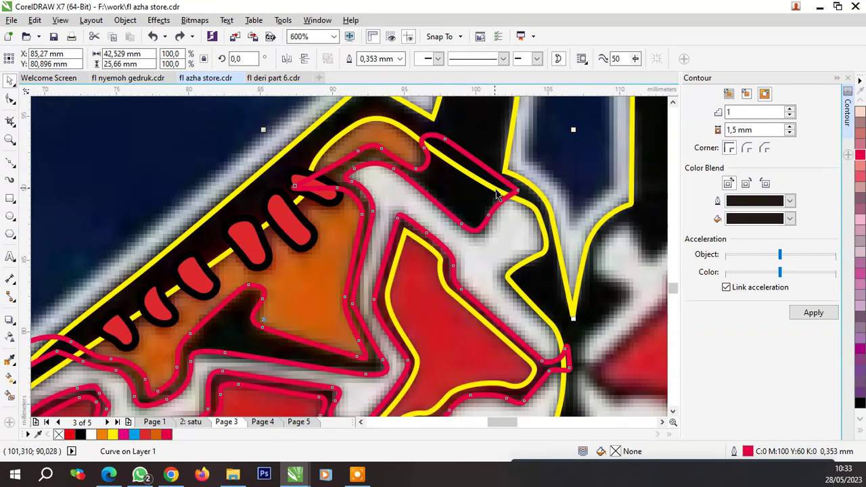
pyautogui.click(362, 131)
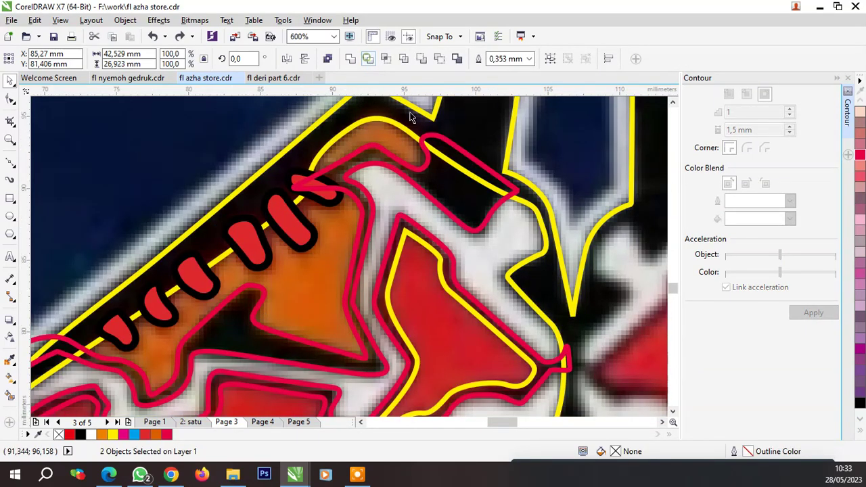
pyautogui.click(464, 194)
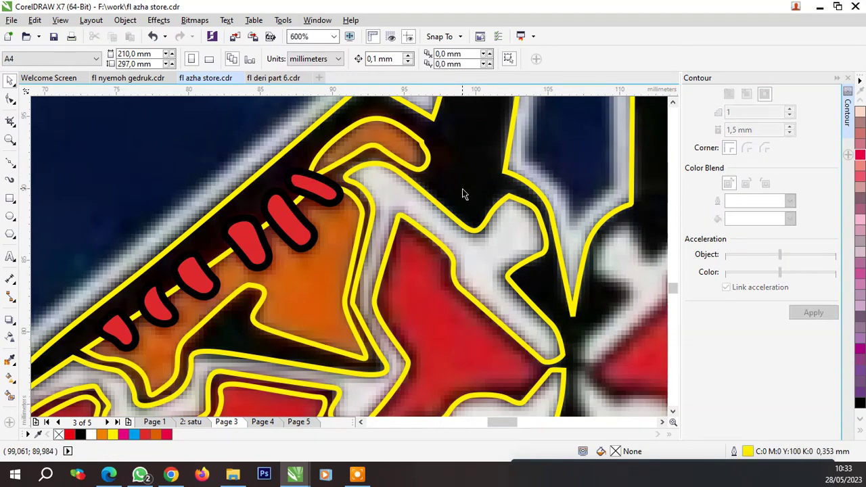
pyautogui.click(153, 36)
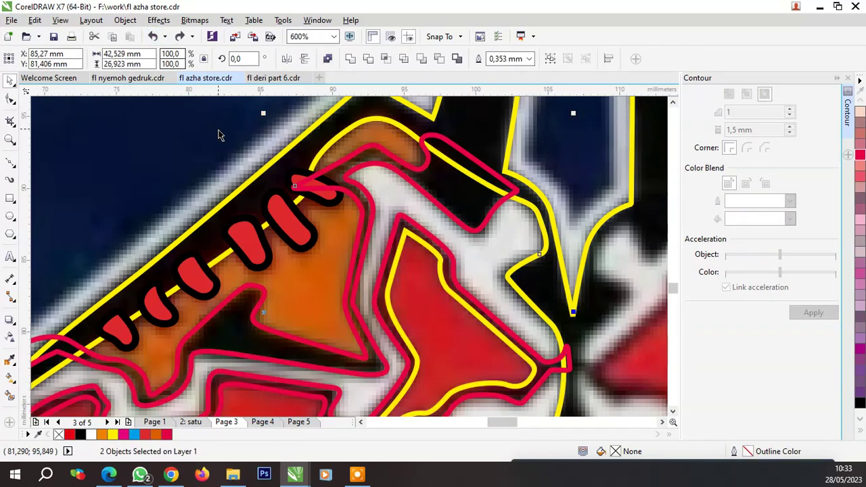
# Trial-trim the yellow outline against a red contour curve, then undo the trim
pyautogui.click(228, 184)
pyautogui.click(413, 302)
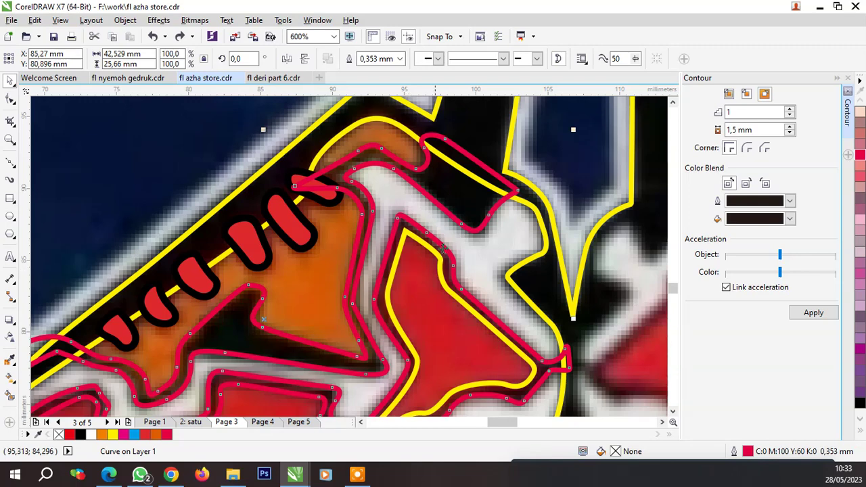
pyautogui.click(389, 132)
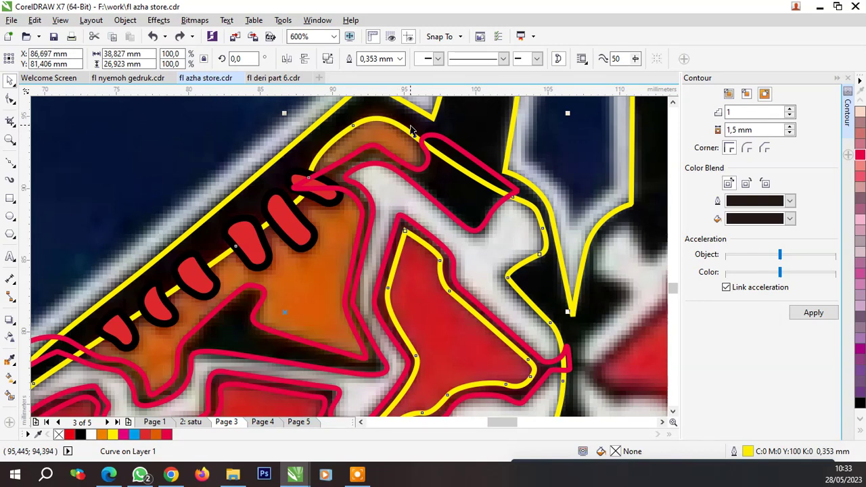
pyautogui.keyDown('shift'); pyautogui.click(442, 144); pyautogui.keyUp('shift')
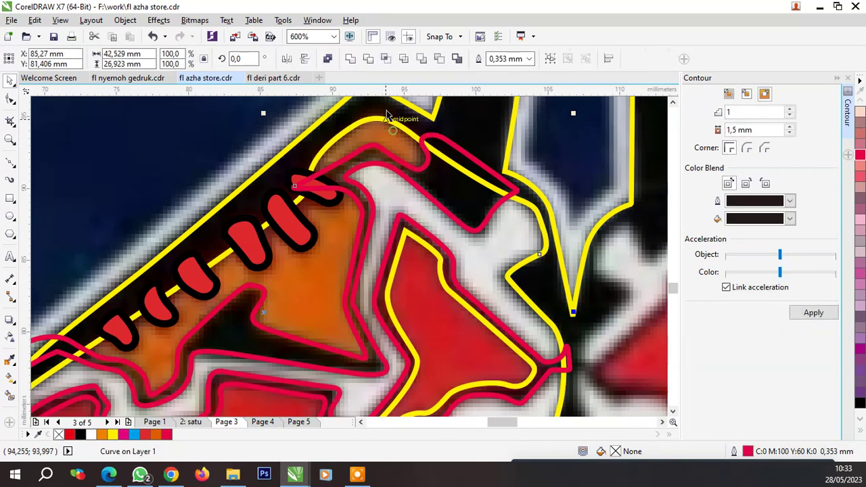
pyautogui.click(369, 59)
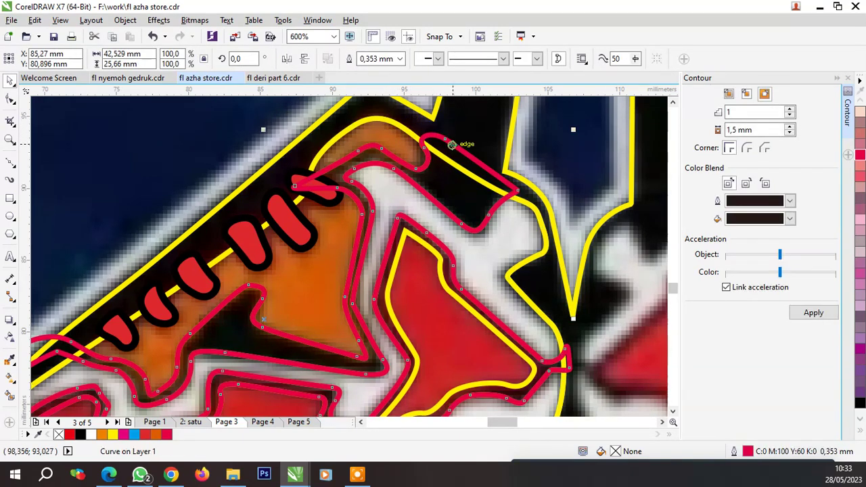
pyautogui.hotkey('ctrl', 'z')
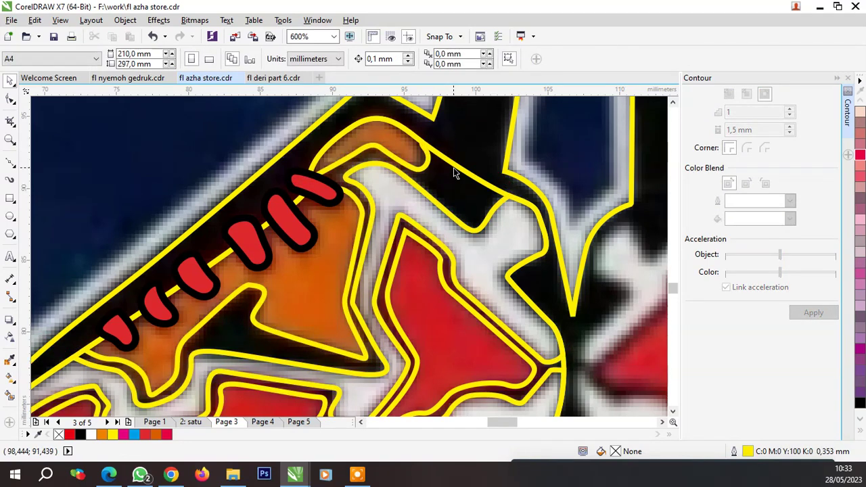
# Try shifting the yellow outline left, then undo and deselect it
pyautogui.click(457, 189)
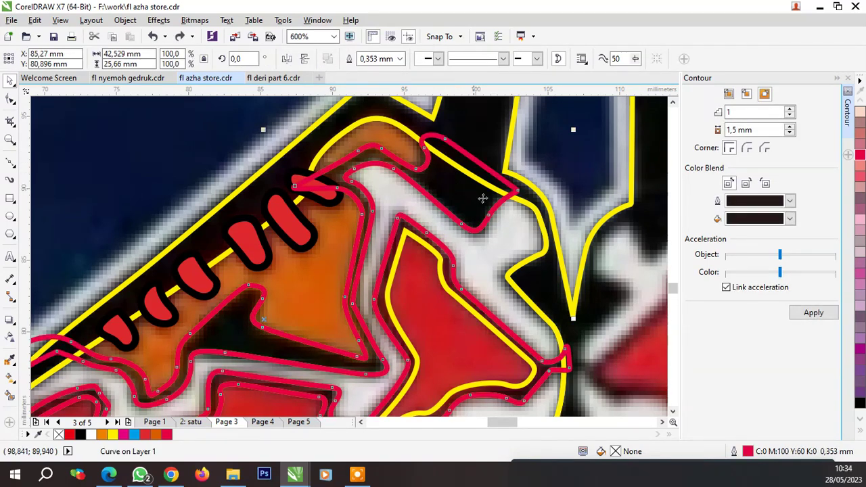
pyautogui.click(392, 134)
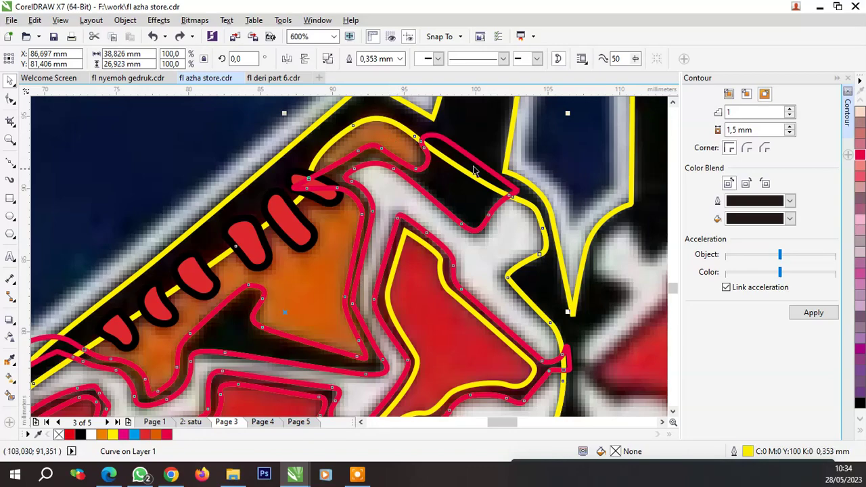
pyautogui.moveTo(365, 141); pyautogui.dragTo(373, 154)
pyautogui.hotkey('ctrl', 'z')
pyautogui.scroll(-2, 486, 192)
pyautogui.click(536, 377)
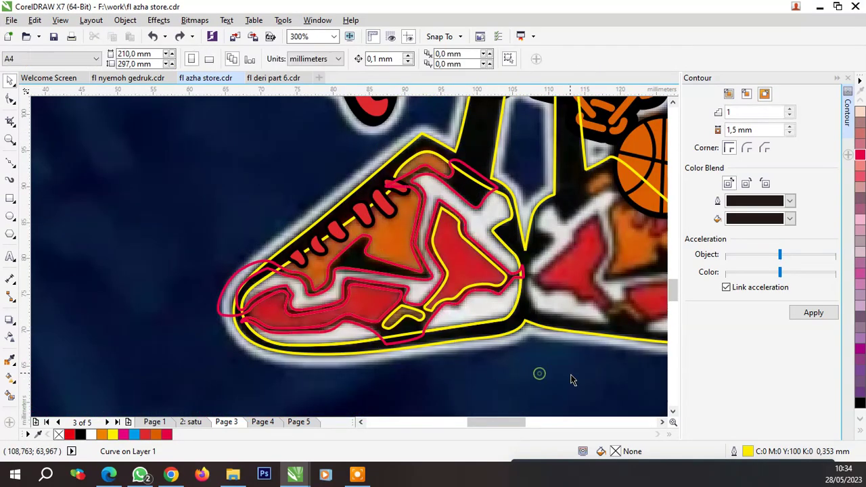
# Marquee-select both red contour curves and drag them off the shoe to the left
pyautogui.moveTo(568, 374); pyautogui.dragTo(379, 240)
pyautogui.moveTo(357, 182); pyautogui.dragTo(356, 182)
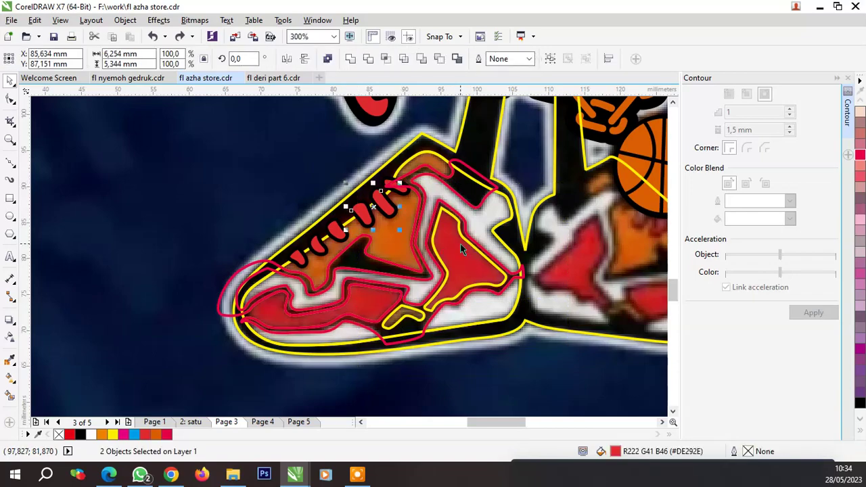
pyautogui.scroll(2, 476, 216)
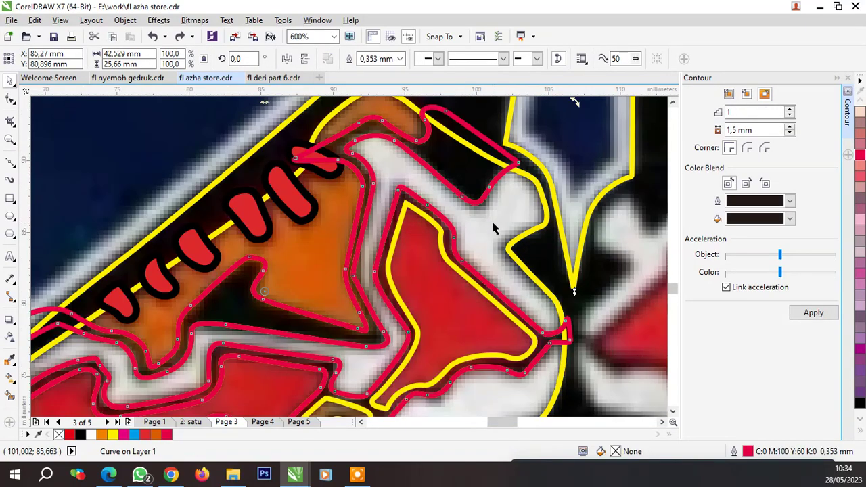
pyautogui.moveTo(482, 144); pyautogui.dragTo(512, 197)
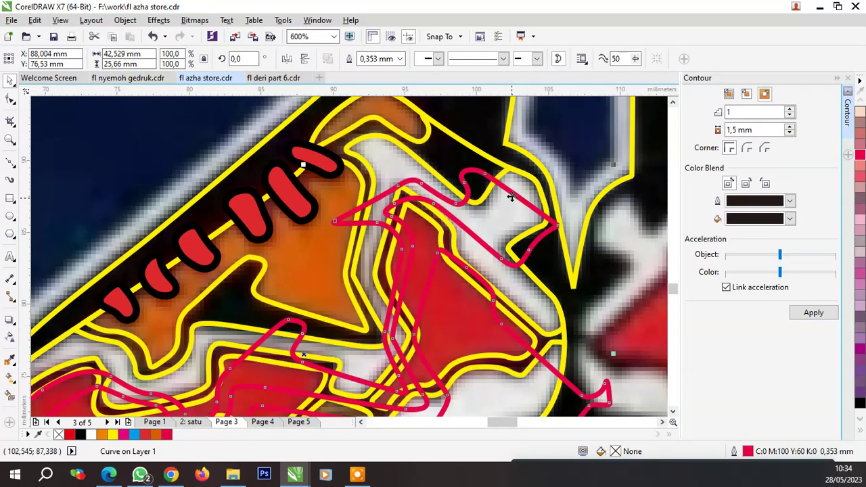
pyautogui.hotkey('ctrl', 'z')
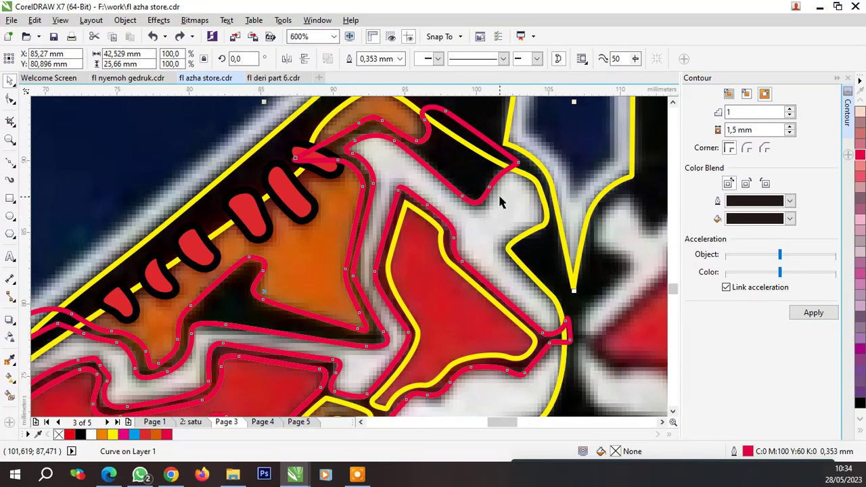
pyautogui.scroll(-2, 498, 197)
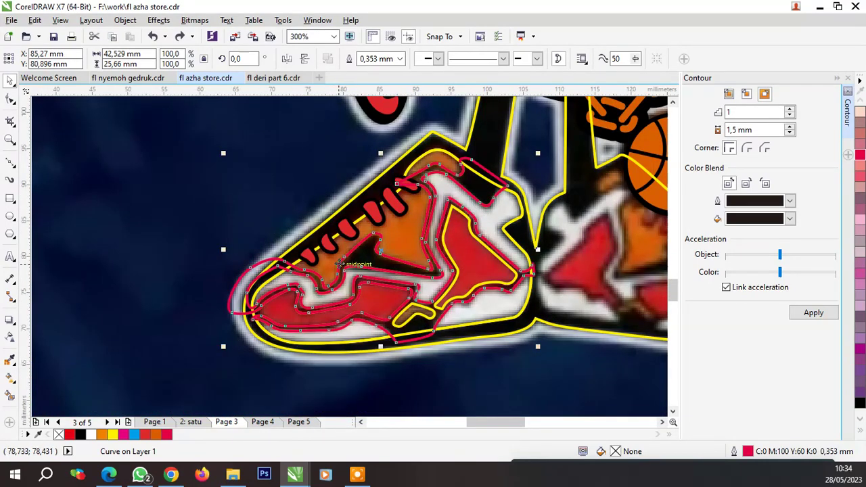
pyautogui.moveTo(256, 266); pyautogui.dragTo(126, 235)
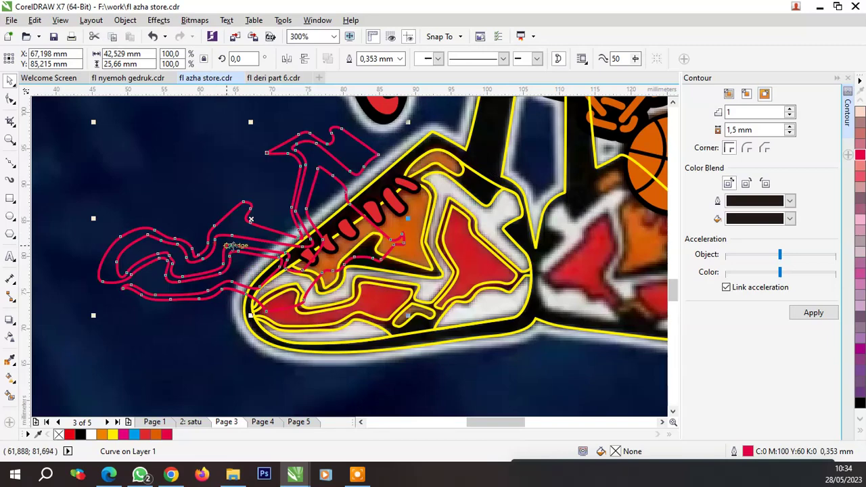
# Delete the stray red contour curves and undo an accidental outline move
pyautogui.press('Delete')
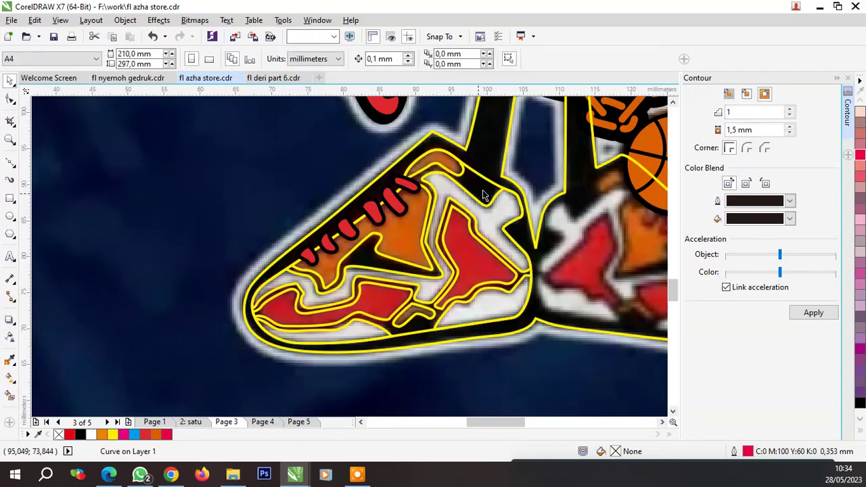
pyautogui.click(293, 182)
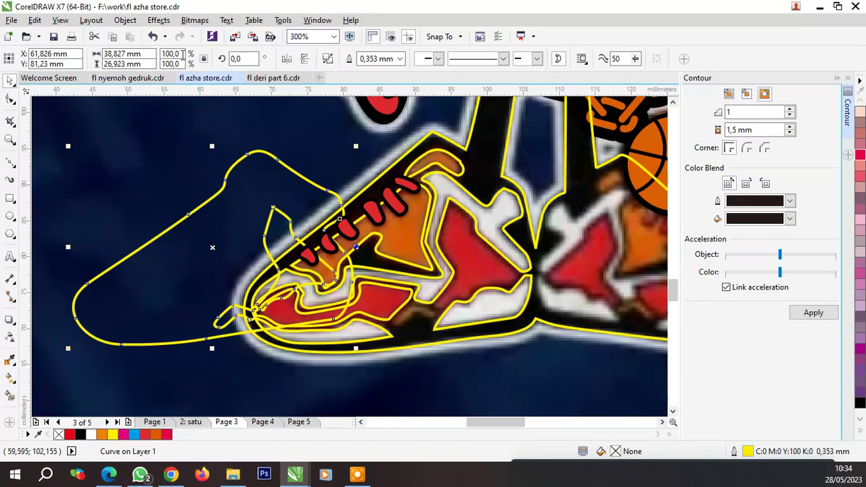
pyautogui.click(153, 36)
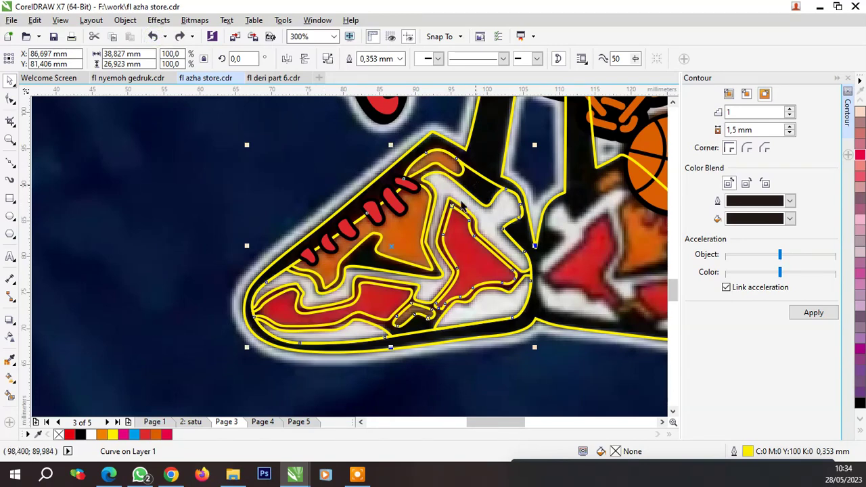
# Draw a curved helper line across the shoe's red panel
pyautogui.click(10, 163)
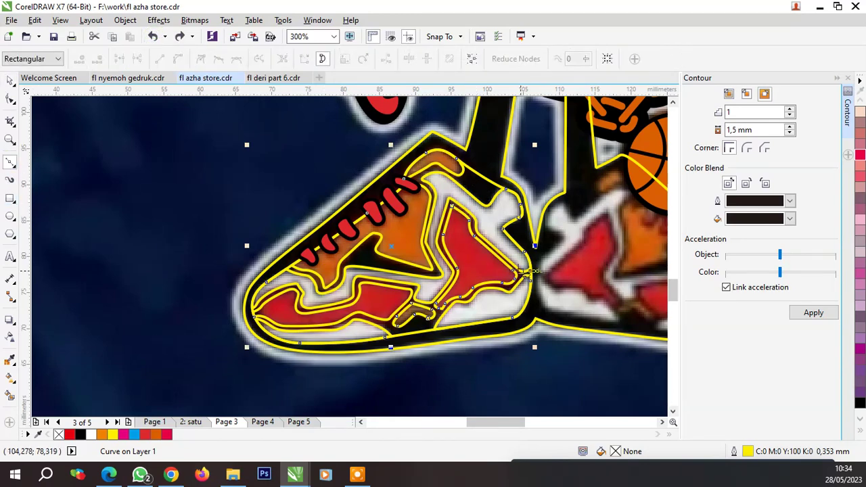
pyautogui.scroll(1, 521, 270)
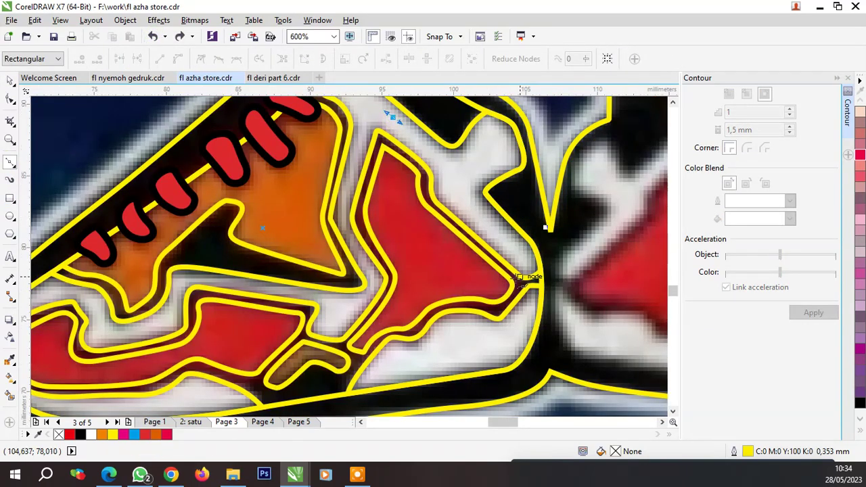
pyautogui.click(521, 279)
pyautogui.click(458, 355)
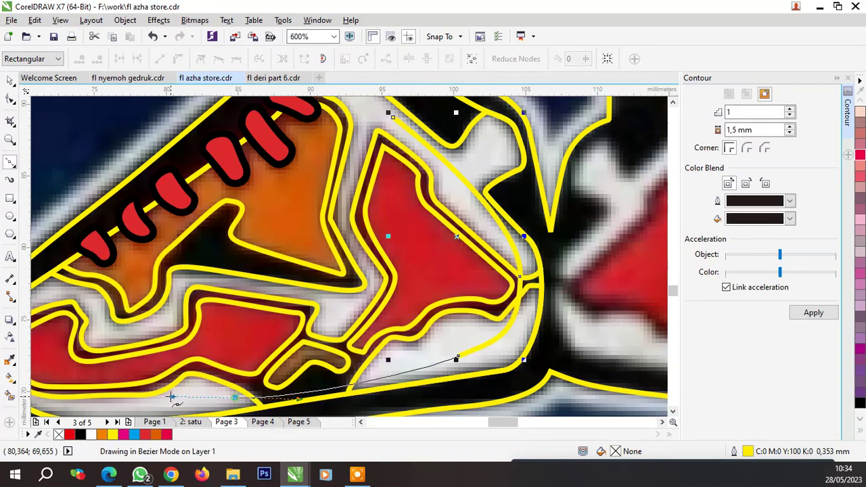
pyautogui.click(235, 397)
pyautogui.moveTo(254, 267); pyautogui.dragTo(291, 230)
pyautogui.doubleClick(406, 127)
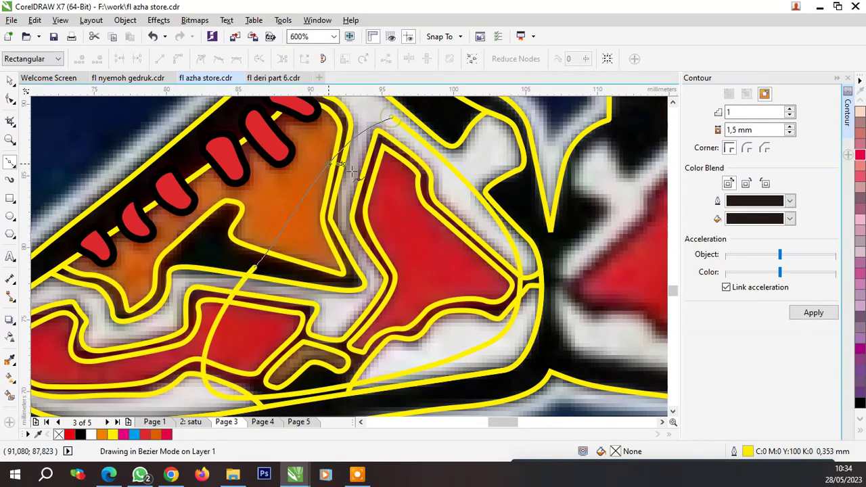
pyautogui.scroll(-1, 406, 142)
pyautogui.press('space')
# Trim the yellow shoe outline with the crossing curve and select the separated piece
pyautogui.scroll(2, 377, 167)
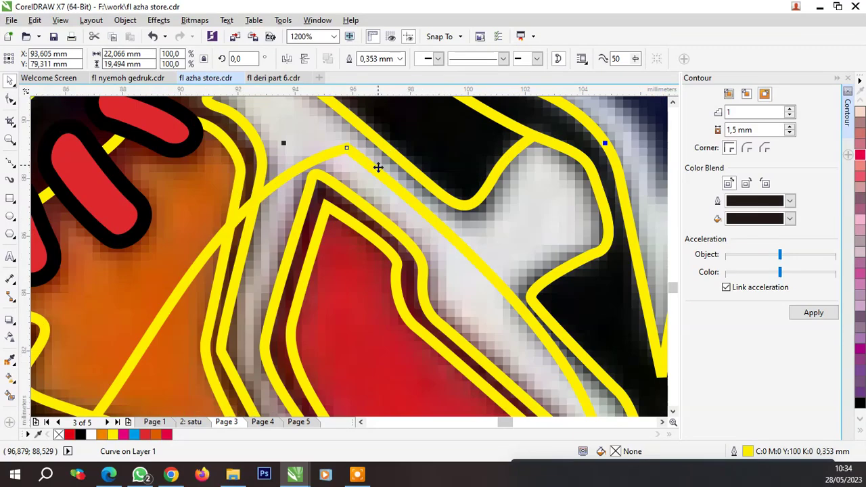
pyautogui.scroll(-1, 383, 191)
pyautogui.scroll(-1, 410, 177)
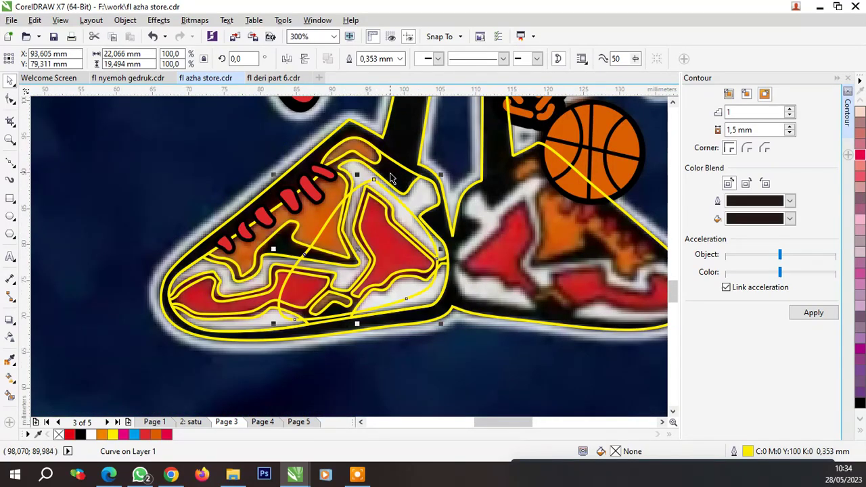
pyautogui.click(390, 173)
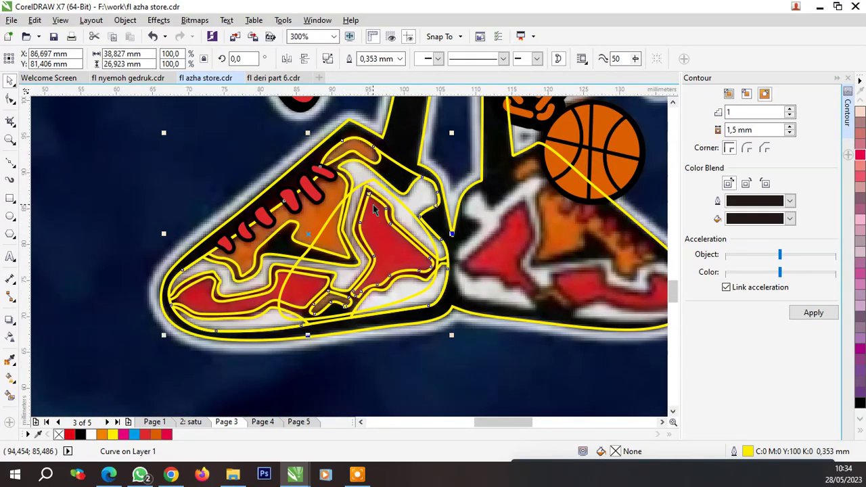
pyautogui.scroll(1, 373, 205)
pyautogui.keyDown('shift'); pyautogui.click(377, 180); pyautogui.keyUp('shift')
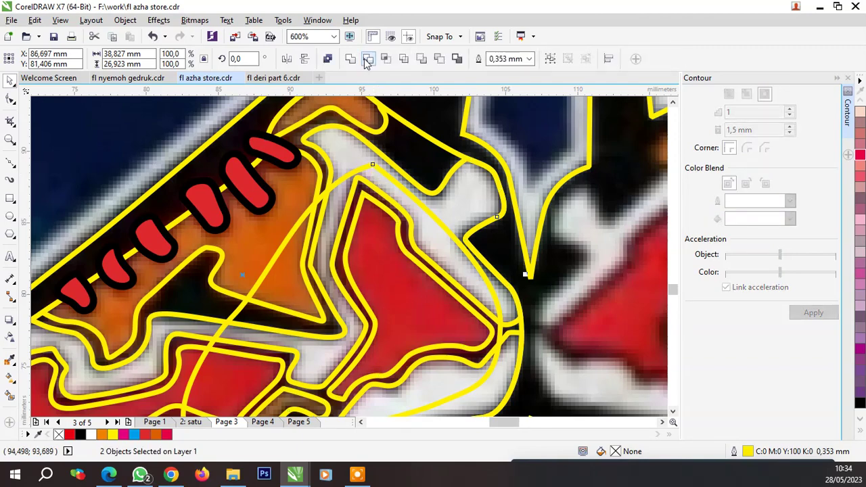
pyautogui.click(364, 58)
pyautogui.click(385, 248)
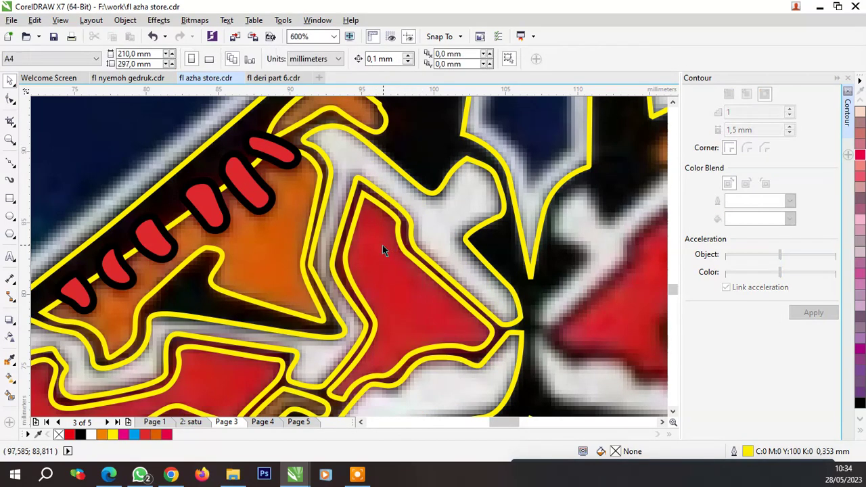
pyautogui.scroll(-1, 382, 254)
# Break the shoe curve apart, then undo to keep it whole
pyautogui.rightClick(382, 257)
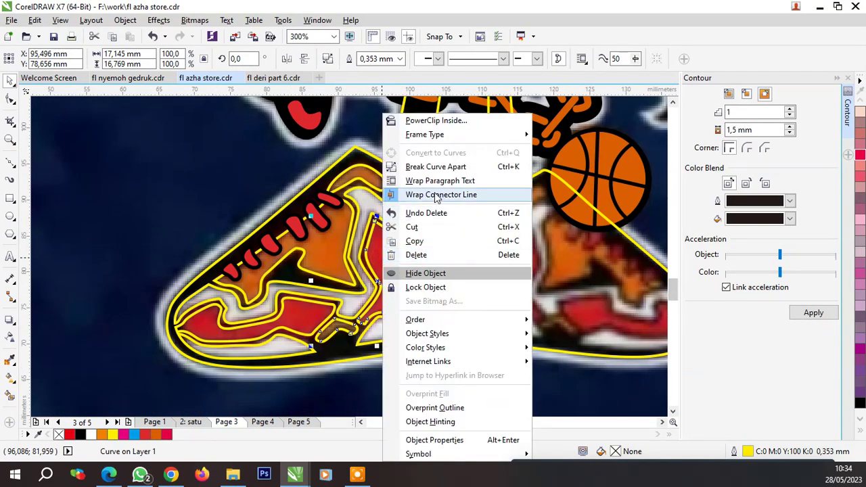
pyautogui.click(437, 168)
pyautogui.hotkey('ctrl', 'z')
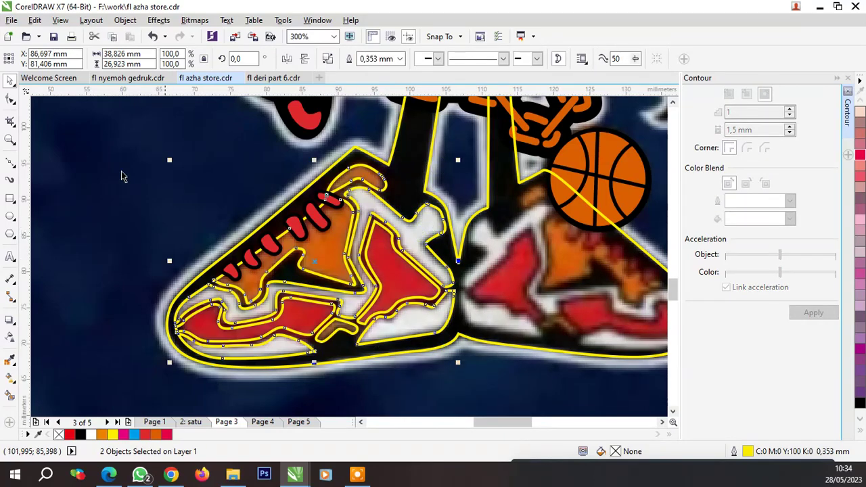
# Delete the excess nodes at the yellow contour's corners
pyautogui.click(11, 99)
pyautogui.scroll(2, 408, 195)
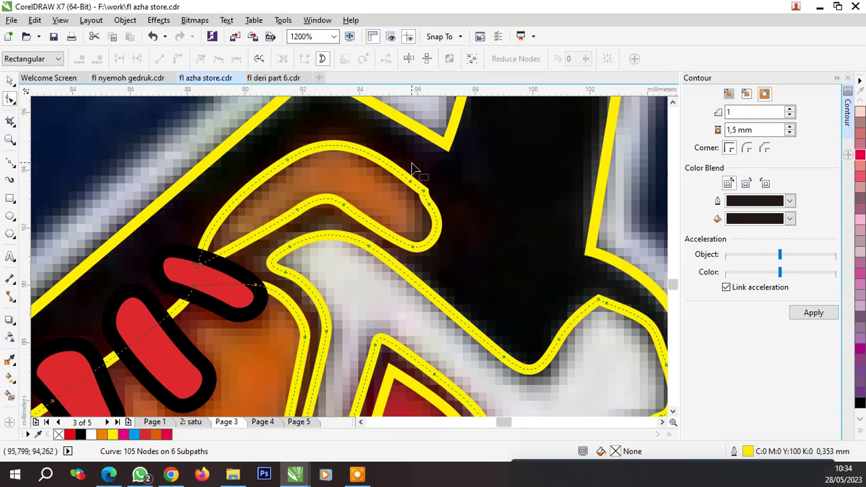
pyautogui.click(416, 181)
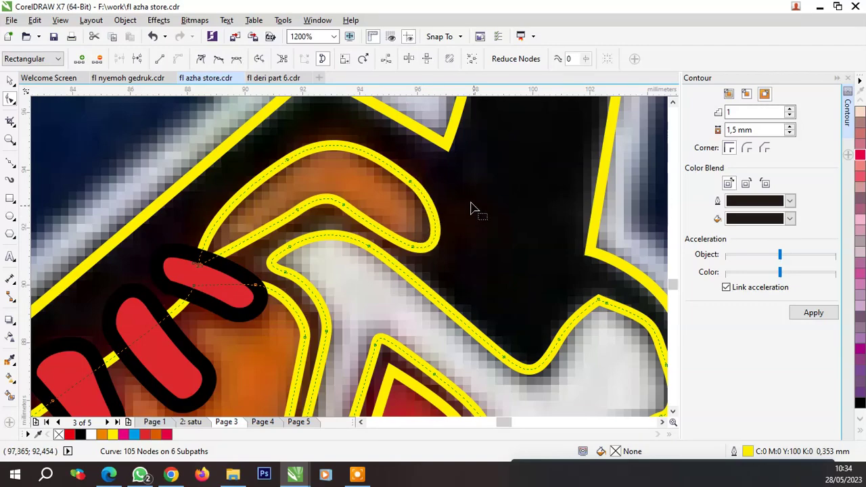
pyautogui.press('Delete')
pyautogui.scroll(-1, 472, 208)
pyautogui.scroll(1, 483, 248)
pyautogui.scroll(1, 538, 268)
pyautogui.scroll(-1, 427, 200)
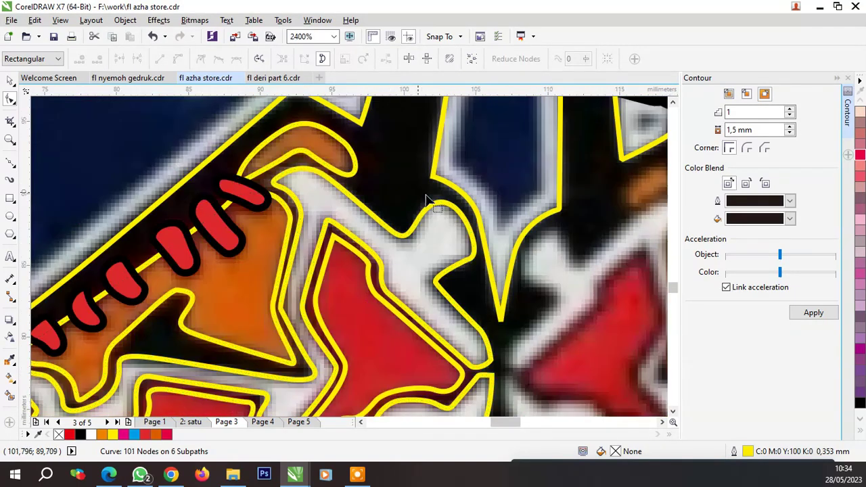
pyautogui.scroll(1, 456, 280)
pyautogui.scroll(-1, 456, 271)
pyautogui.scroll(2, 480, 343)
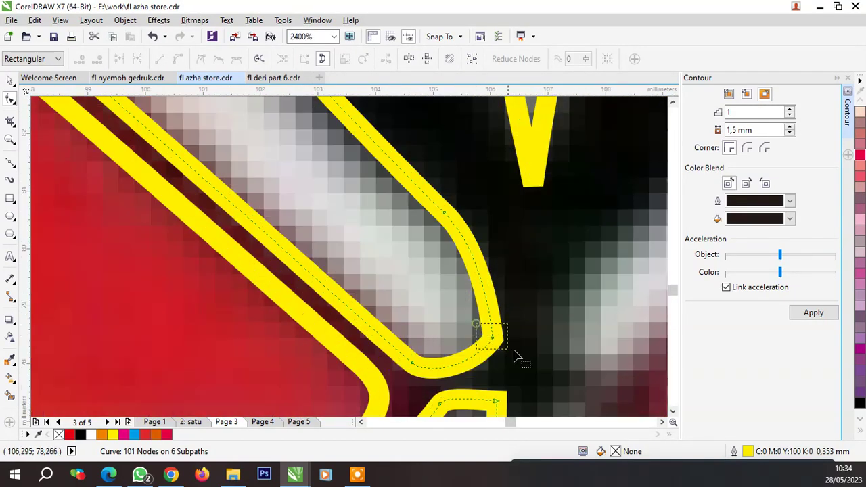
pyautogui.press('Delete')
pyautogui.scroll(-1, 469, 303)
pyautogui.press('Delete')
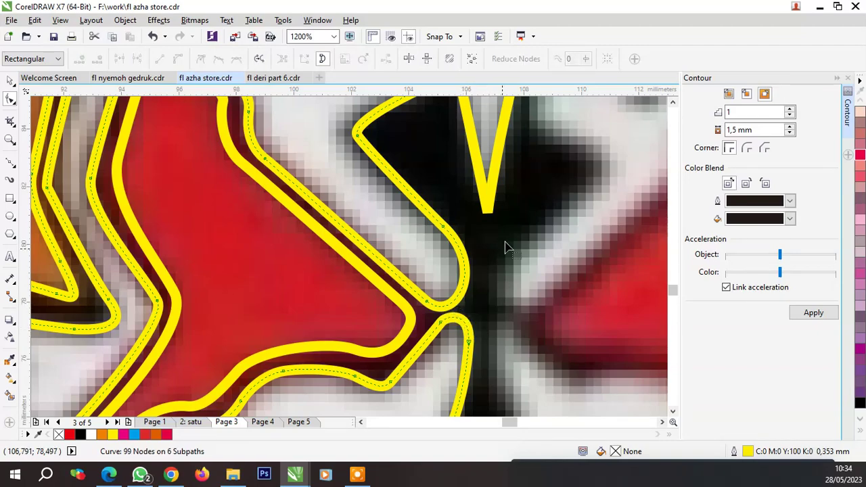
# Remove the lower-left corner nodes and reshape the inner yellow path, leaving 96 nodes
pyautogui.scroll(-1, 501, 247)
pyautogui.scroll(-1, 224, 398)
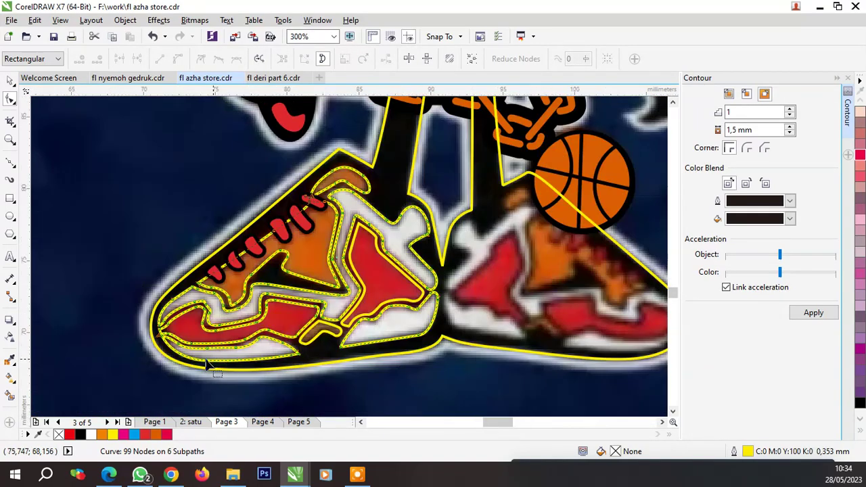
pyautogui.scroll(2, 183, 341)
pyautogui.scroll(-1, 183, 341)
pyautogui.scroll(2, 135, 321)
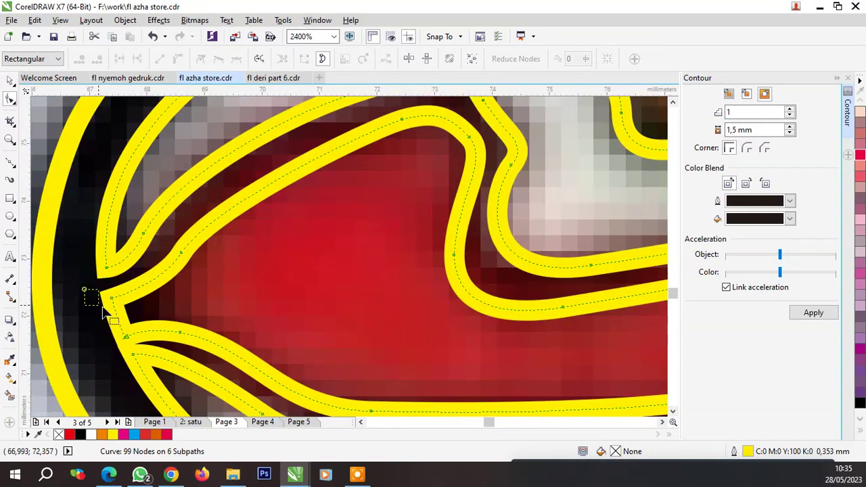
pyautogui.moveTo(103, 311); pyautogui.dragTo(183, 337)
pyautogui.press('Delete')
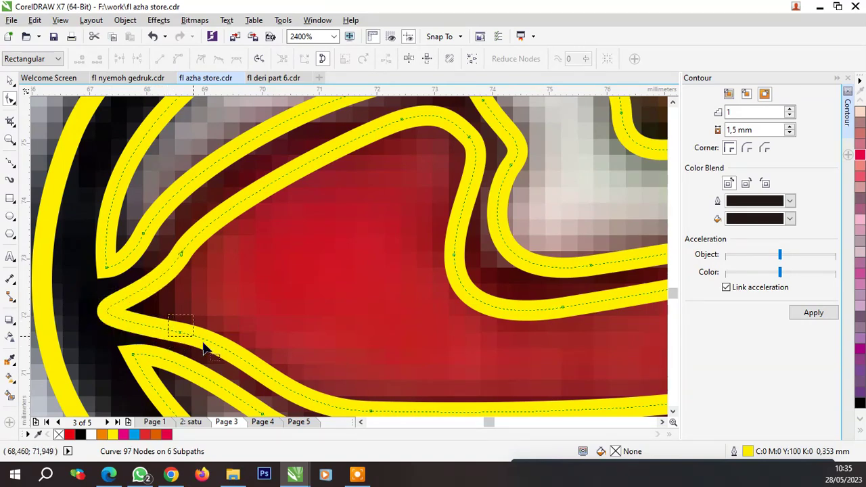
pyautogui.press('Delete')
pyautogui.scroll(-1, 200, 283)
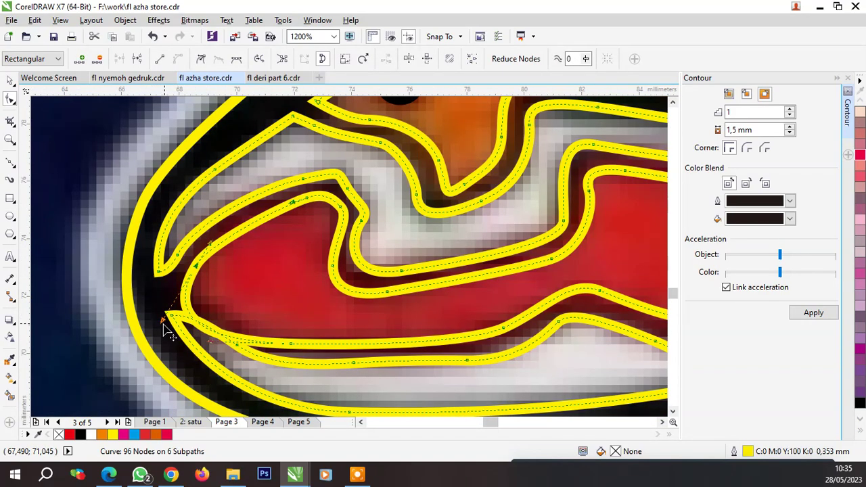
pyautogui.moveTo(163, 326); pyautogui.dragTo(239, 344)
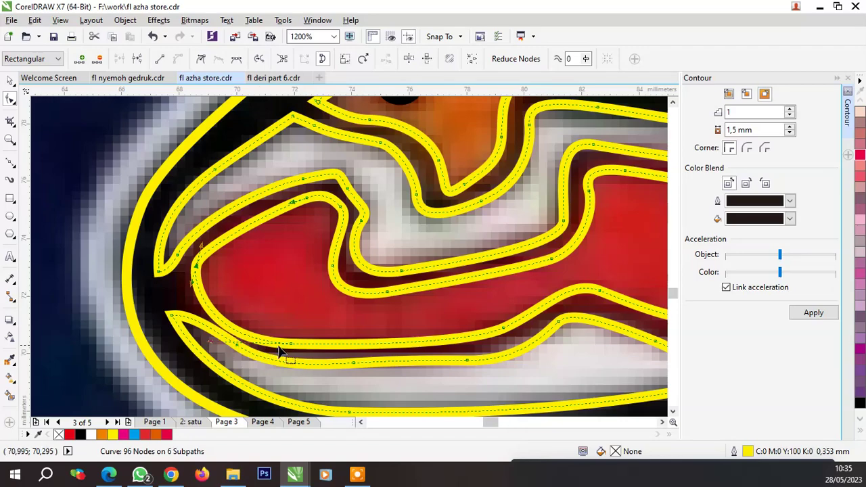
pyautogui.scroll(-2, 240, 309)
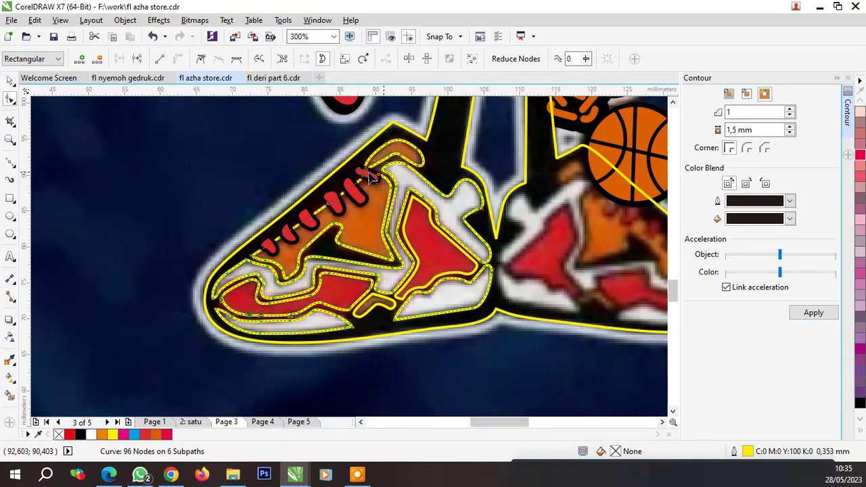
# Break the shoe curve apart and fill the two upper panel pieces orange (#DA5F02)
pyautogui.press('space')
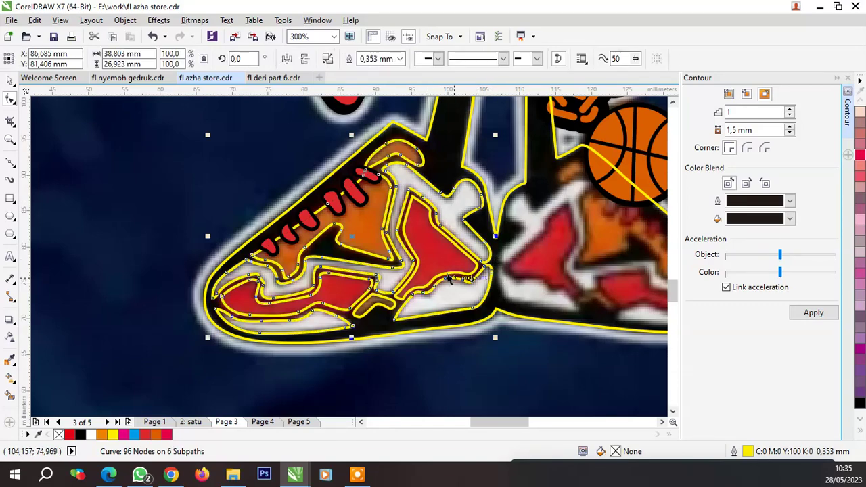
pyautogui.scroll(2, 403, 183)
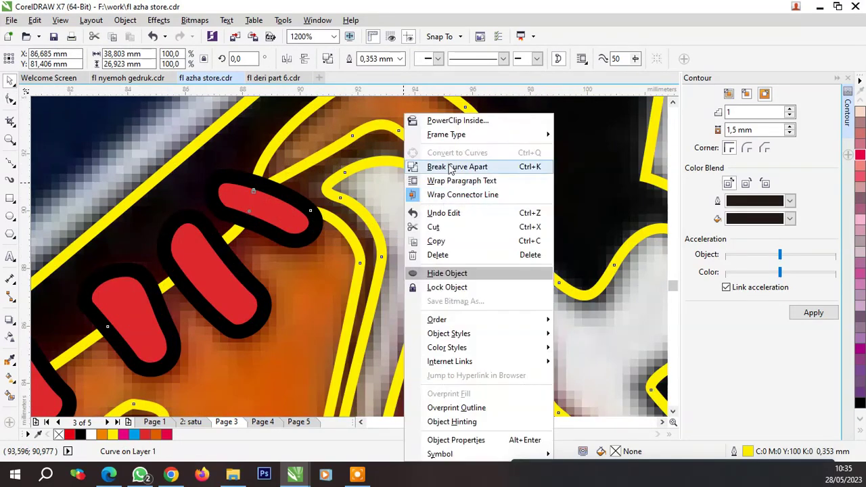
pyautogui.click(457, 167)
pyautogui.scroll(-3, 384, 219)
pyautogui.scroll(2, 389, 223)
pyautogui.click(440, 143)
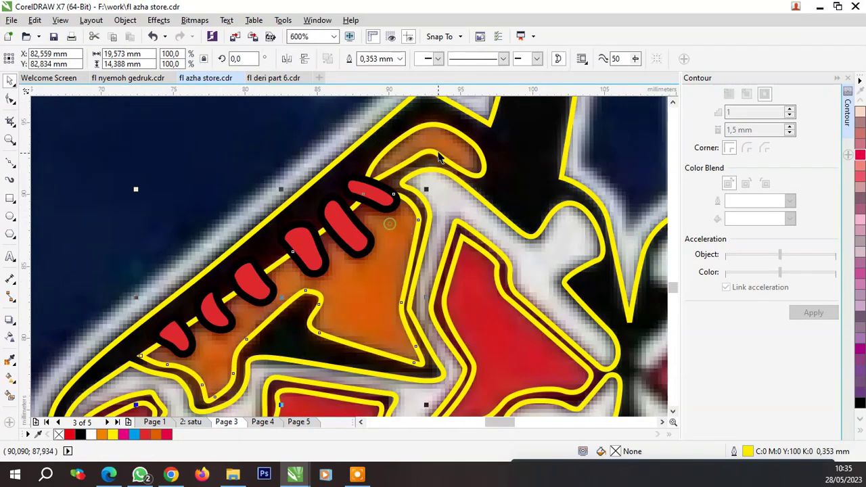
pyautogui.keyDown('shift'); pyautogui.click(203, 305); pyautogui.keyUp('shift')
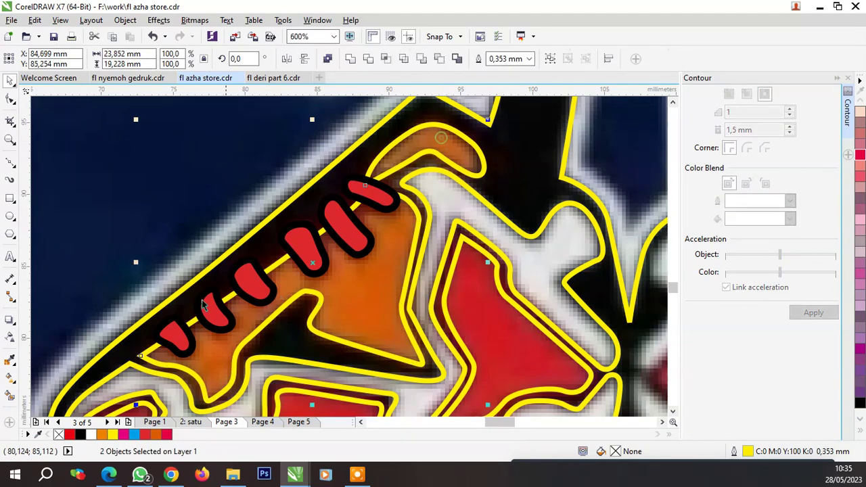
pyautogui.click(156, 436)
# Fill the remaining shoe pieces red (#DE292E)
pyautogui.scroll(-2, 271, 284)
pyautogui.scroll(2, 354, 368)
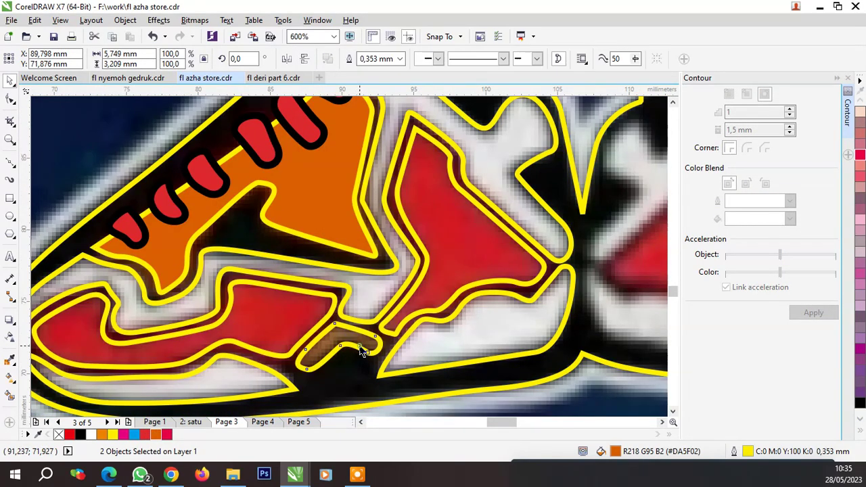
pyautogui.click(362, 352)
pyautogui.click(452, 264)
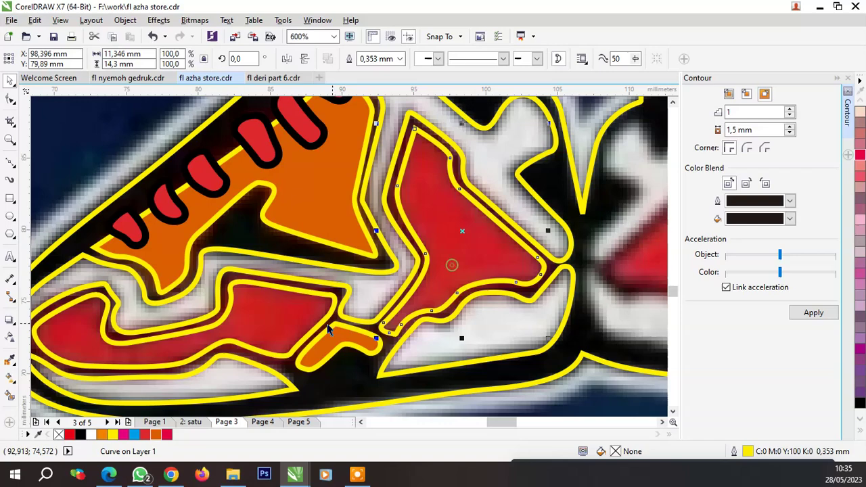
pyautogui.keyDown('shift'); pyautogui.click(283, 314); pyautogui.keyUp('shift')
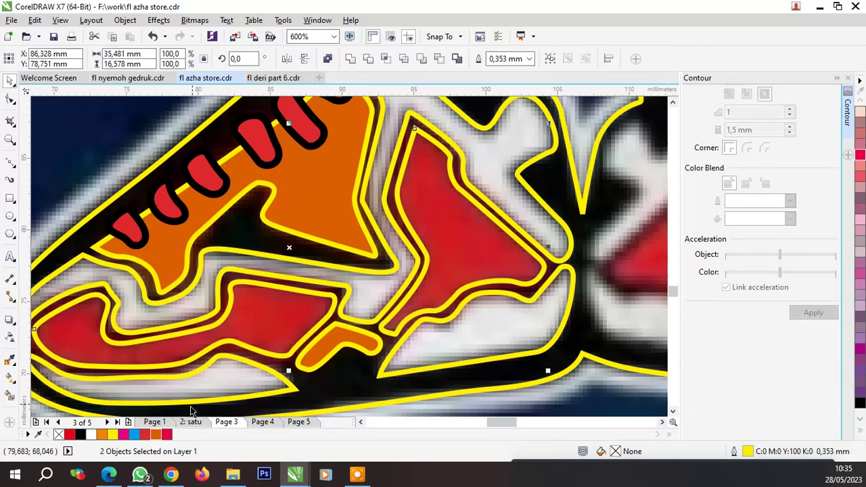
pyautogui.click(146, 435)
pyautogui.scroll(-5, 306, 344)
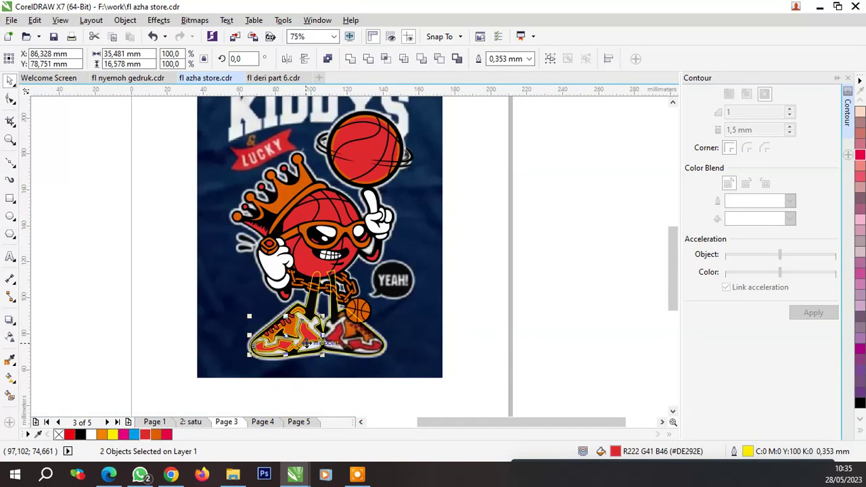
pyautogui.scroll(4, 292, 365)
# Group the traced left shoe pieces and place a mirrored copy over the right shoe
pyautogui.click(348, 320)
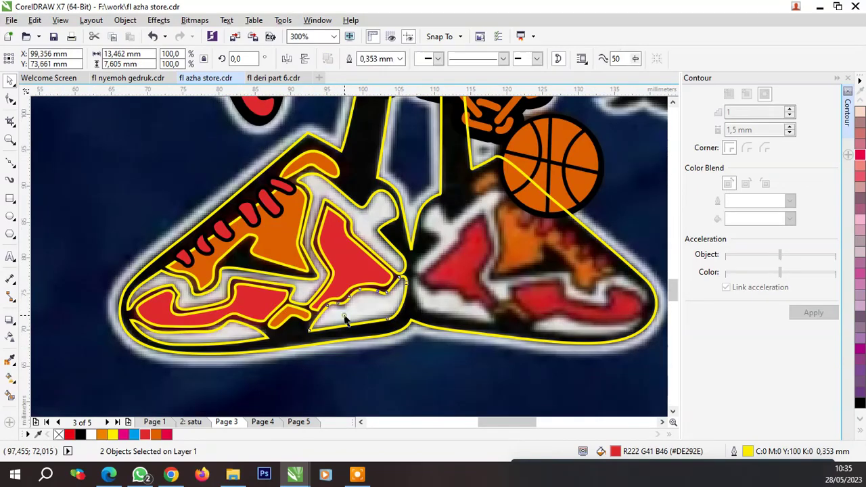
pyautogui.keyDown('shift'); pyautogui.click(291, 169); pyautogui.keyUp('shift')
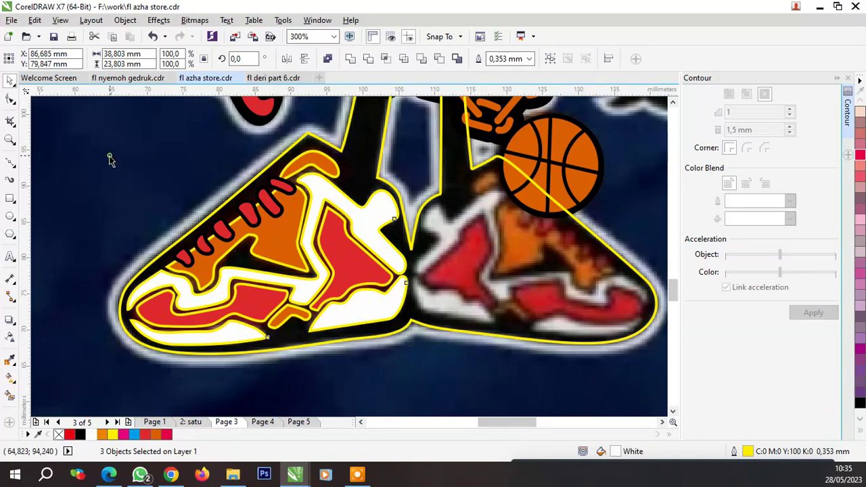
pyautogui.moveTo(86, 132)
pyautogui.mouseDown()
pyautogui.moveTo(435, 373)
pyautogui.moveTo(440, 363)
pyautogui.mouseUp()
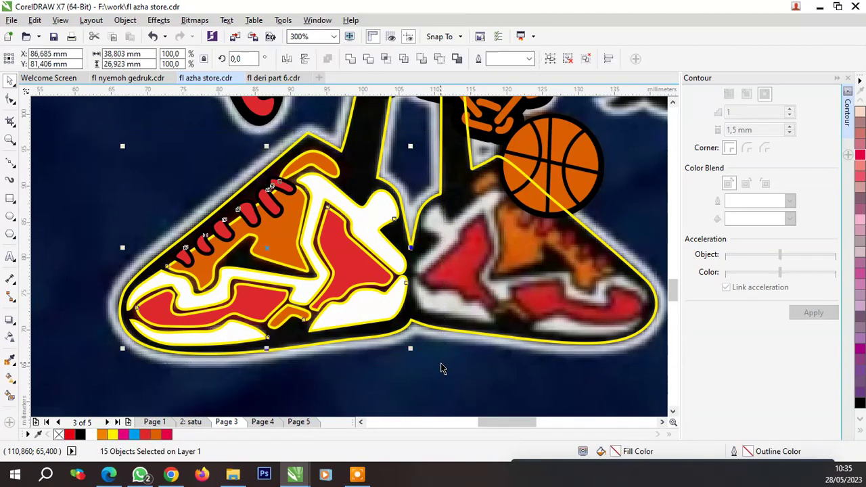
pyautogui.hotkey('ctrl', 'g')
pyautogui.moveTo(272, 230); pyautogui.dragTo(522, 271)
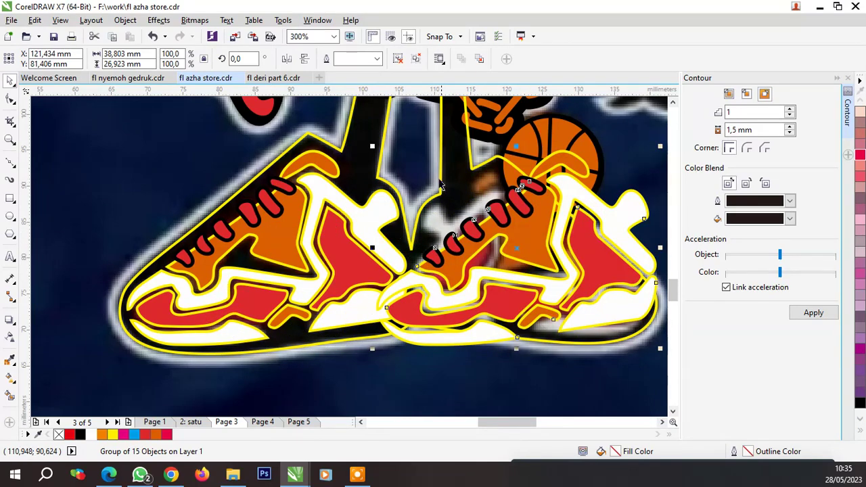
pyautogui.click(287, 60)
# Resize the shoe group to 82.4% and align it over the reference shoes
pyautogui.scroll(-2, 366, 182)
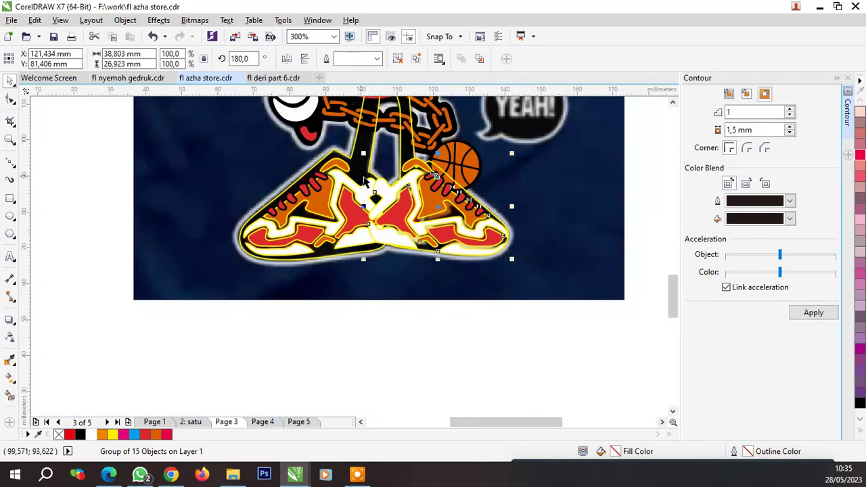
pyautogui.scroll(2, 485, 211)
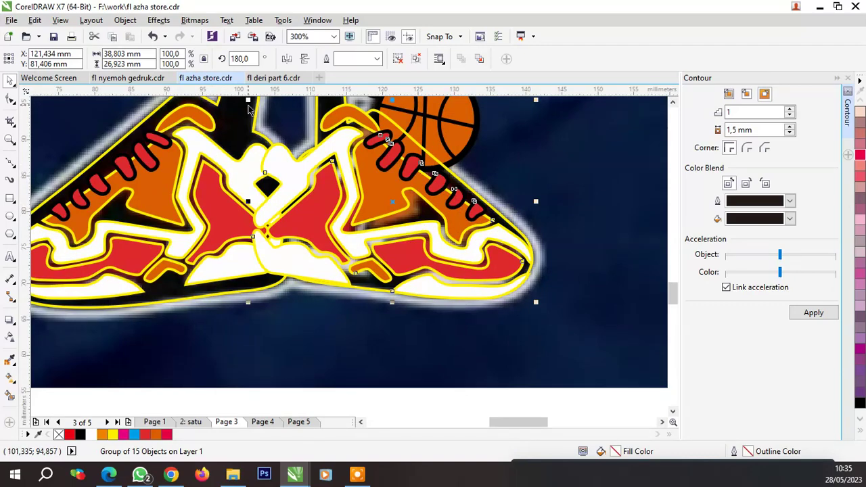
pyautogui.moveTo(247, 101); pyautogui.dragTo(312, 146)
pyautogui.moveTo(366, 180)
pyautogui.mouseDown()
pyautogui.moveTo(319, 183)
pyautogui.moveTo(364, 180)
pyautogui.mouseUp()
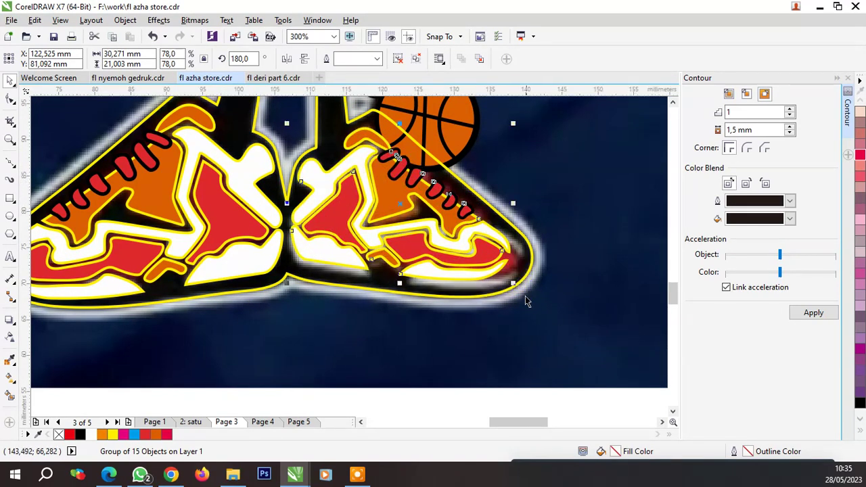
pyautogui.moveTo(513, 284); pyautogui.dragTo(514, 298)
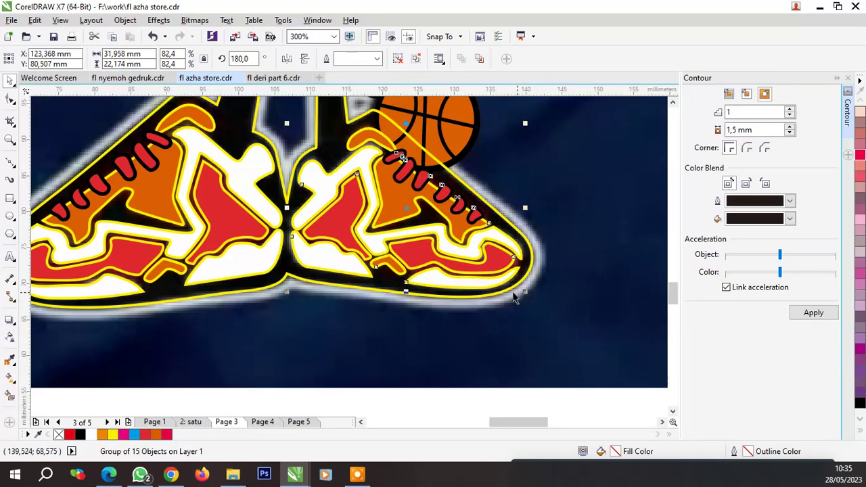
pyautogui.scroll(-2, 364, 231)
pyautogui.click(518, 236)
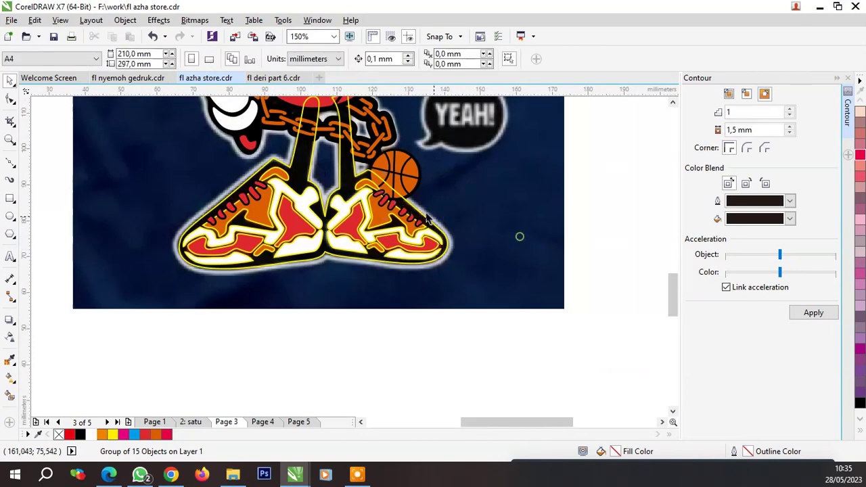
pyautogui.click(405, 172)
# Bring the basketball and the character to the front of the layer
pyautogui.rightClick(404, 171)
pyautogui.moveTo(437, 333)
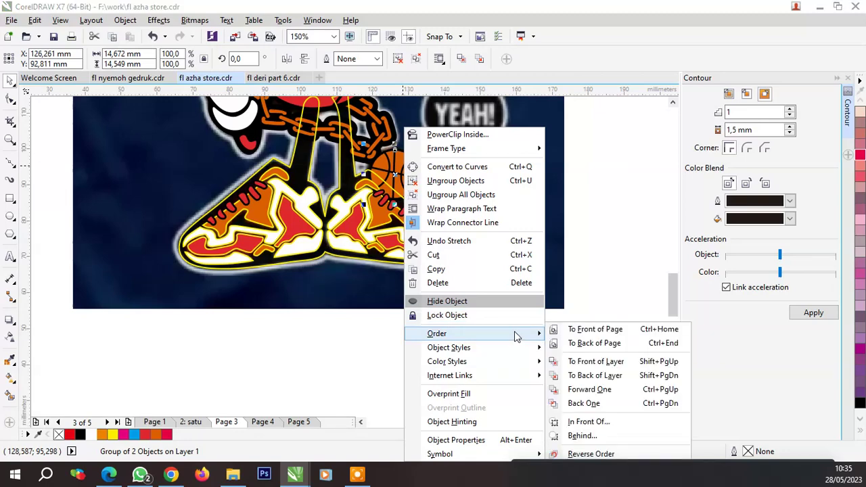
pyautogui.click(569, 364)
pyautogui.click(588, 298)
pyautogui.scroll(-1, 587, 298)
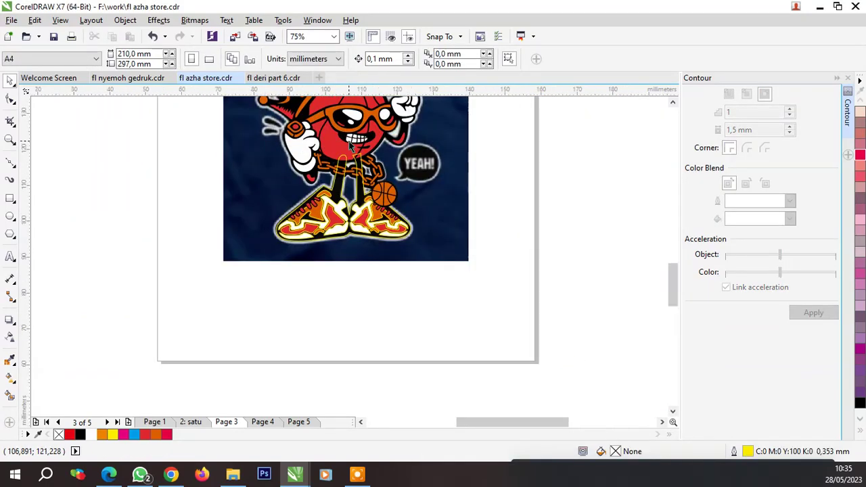
pyautogui.scroll(1, 426, 253)
pyautogui.click(426, 252)
pyautogui.keyDown('shift'); pyautogui.click(369, 142); pyautogui.keyUp('shift')
pyautogui.rightClick(367, 139)
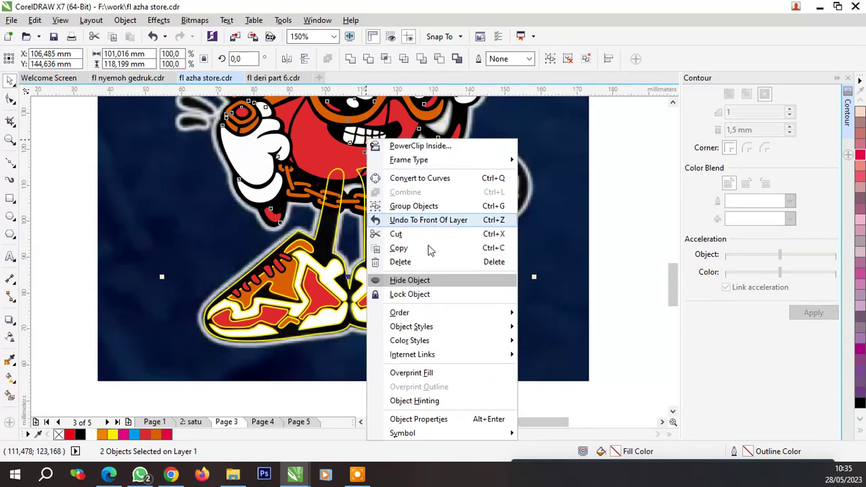
pyautogui.click(545, 345)
pyautogui.click(579, 319)
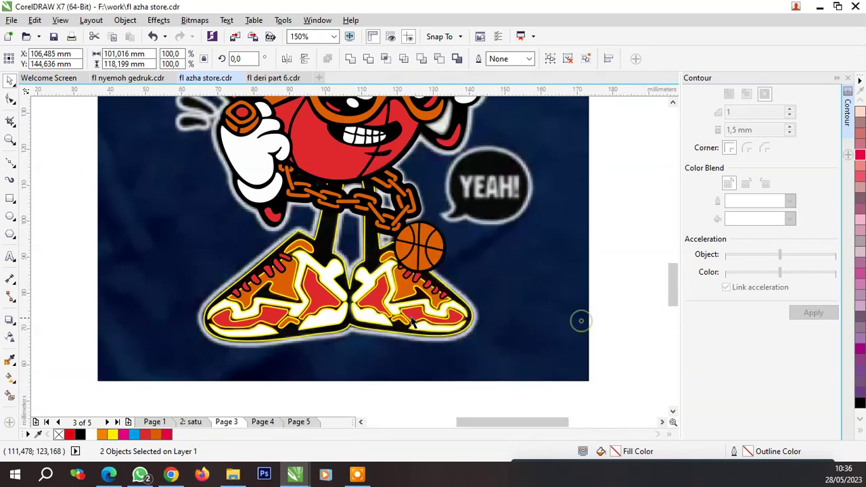
# Group the traced shoes with the head and legs and remove the group's yellow outline
pyautogui.click(217, 341)
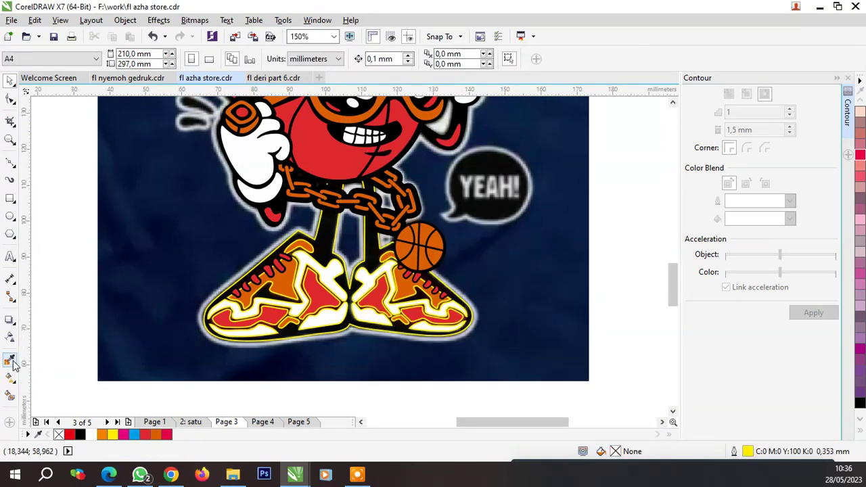
pyautogui.click(327, 239)
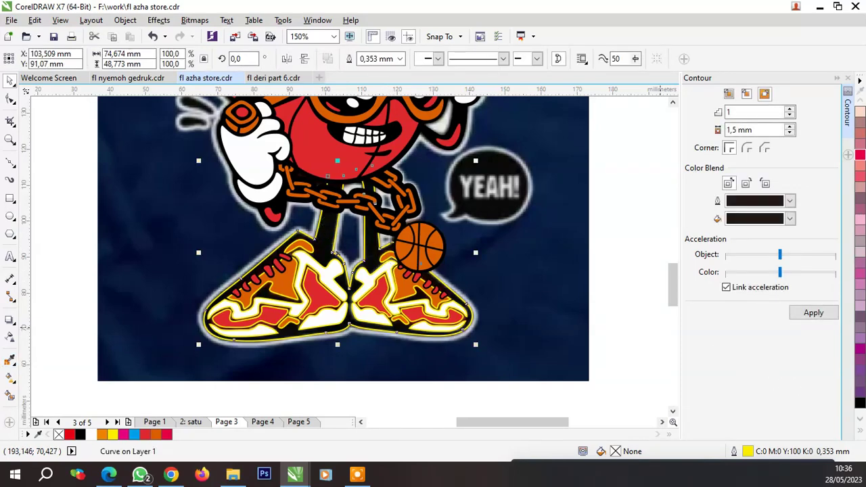
pyautogui.click(575, 342)
pyautogui.click(317, 302)
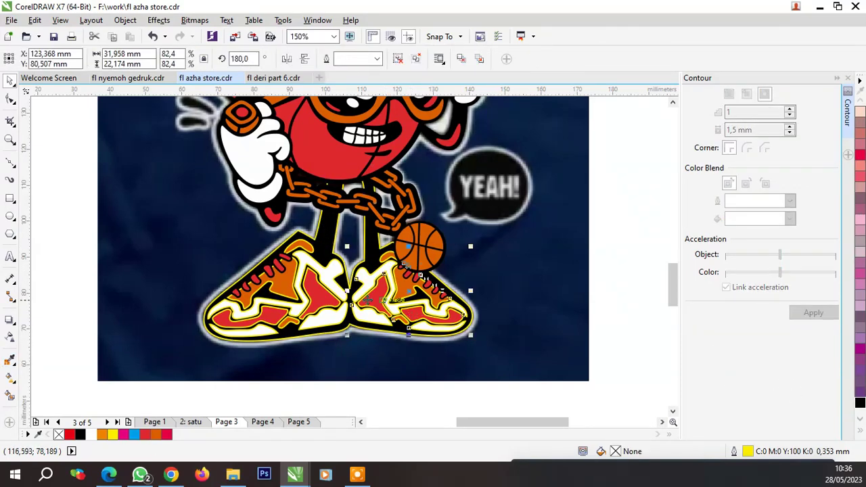
pyautogui.keyDown('shift'); pyautogui.click(328, 239); pyautogui.keyUp('shift')
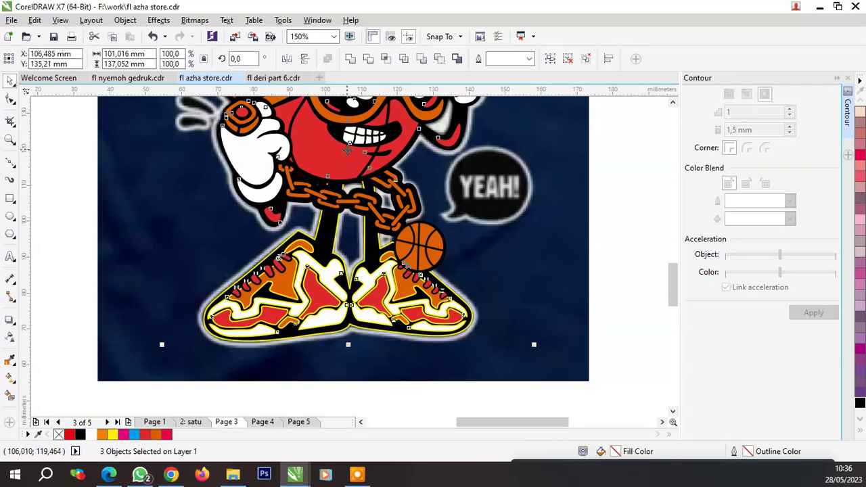
pyautogui.hotkey('ctrl', 'g')
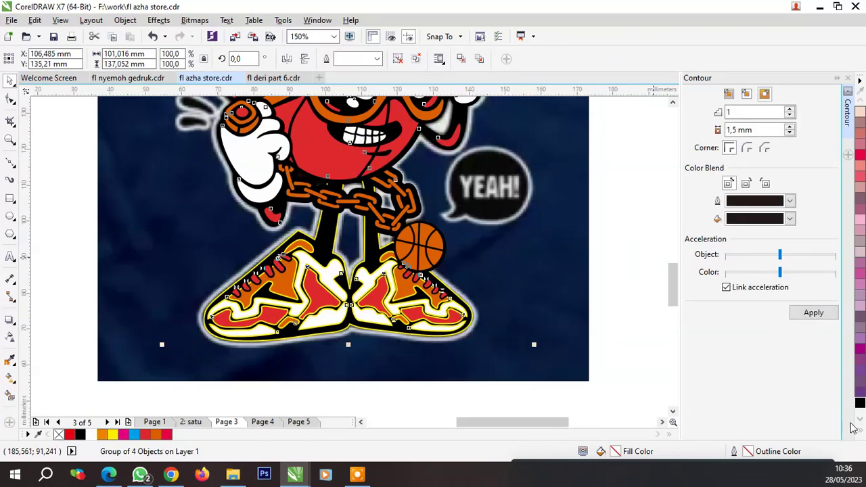
pyautogui.click(860, 432)
pyautogui.click(818, 106)
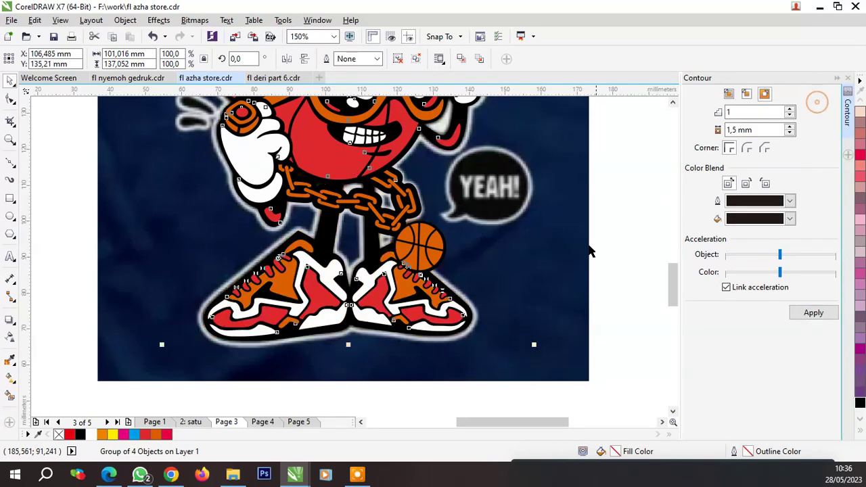
pyautogui.click(592, 249)
pyautogui.scroll(-2, 462, 285)
# Trace the lower motion mark beside the fist as a closed Bezier shape
pyautogui.scroll(2, 325, 159)
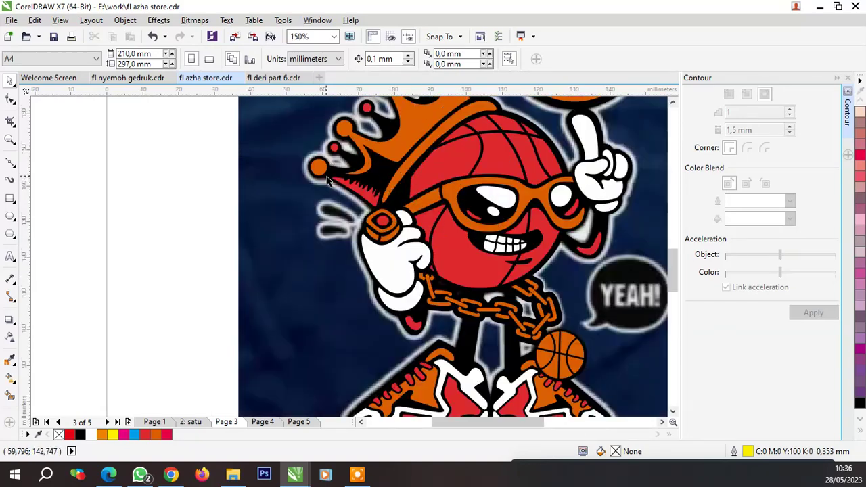
pyautogui.scroll(2, 349, 242)
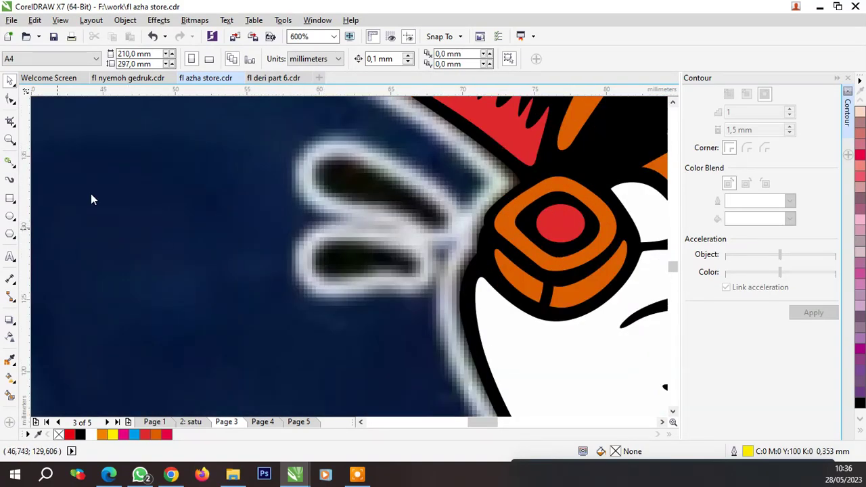
pyautogui.press('F5')
pyautogui.scroll(1, 397, 283)
pyautogui.click(412, 274)
pyautogui.moveTo(298, 275); pyautogui.dragTo(237, 291)
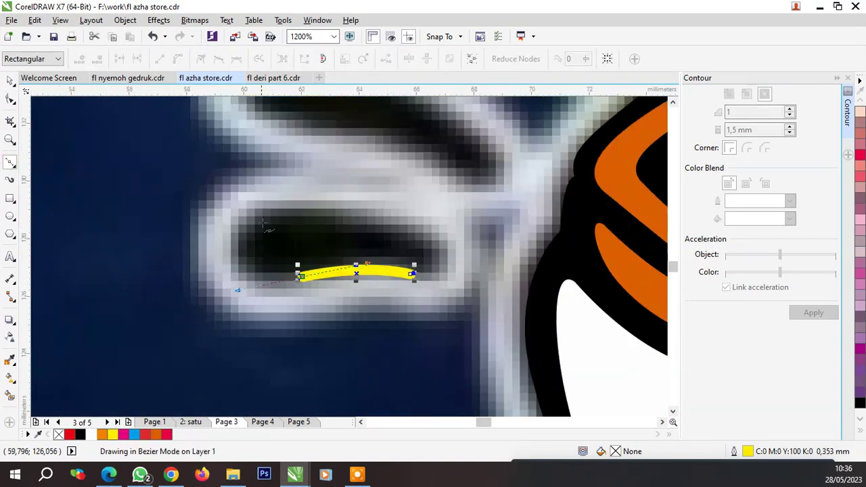
pyautogui.moveTo(265, 215); pyautogui.dragTo(315, 199)
pyautogui.moveTo(420, 237); pyautogui.dragTo(444, 254)
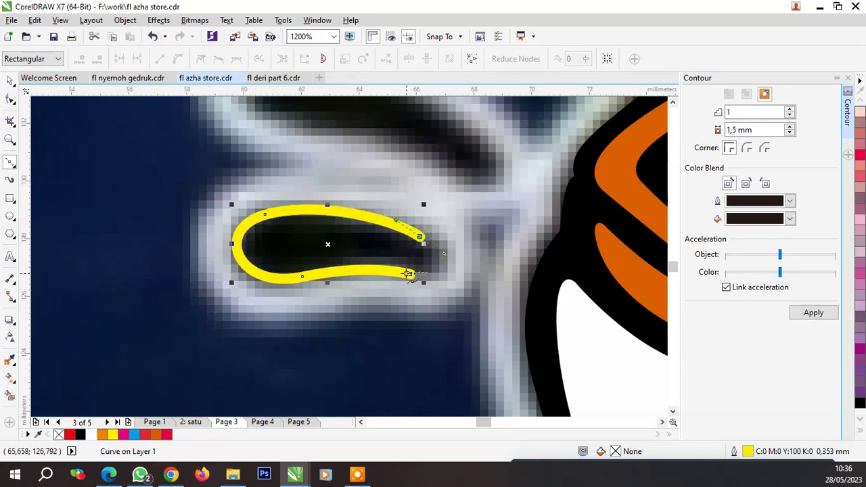
pyautogui.click(411, 274)
# Trace the upper motion mark as a second closed Bezier shape
pyautogui.scroll(-2, 411, 277)
pyautogui.scroll(3, 469, 308)
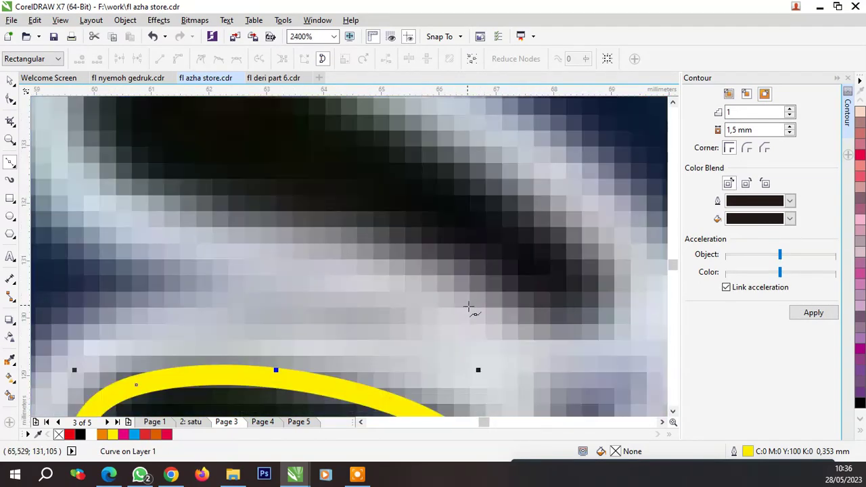
pyautogui.scroll(-1, 534, 325)
pyautogui.click(383, 264)
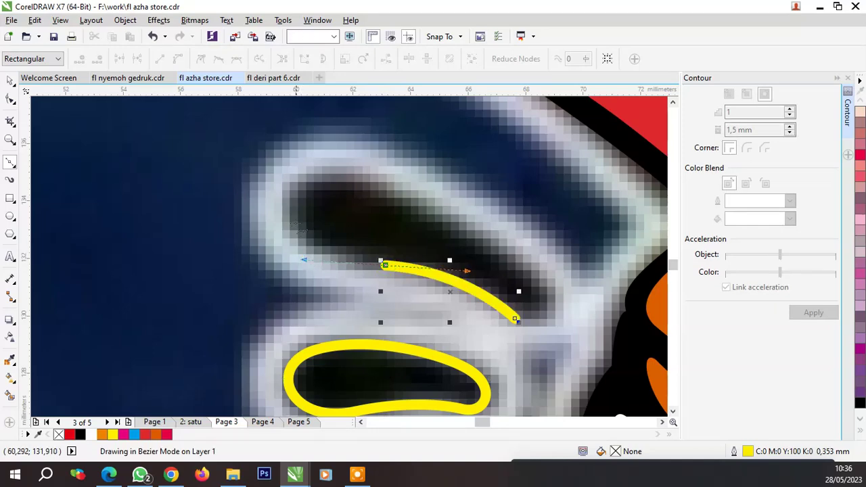
pyautogui.moveTo(292, 203); pyautogui.dragTo(316, 163)
pyautogui.moveTo(484, 227); pyautogui.dragTo(485, 227)
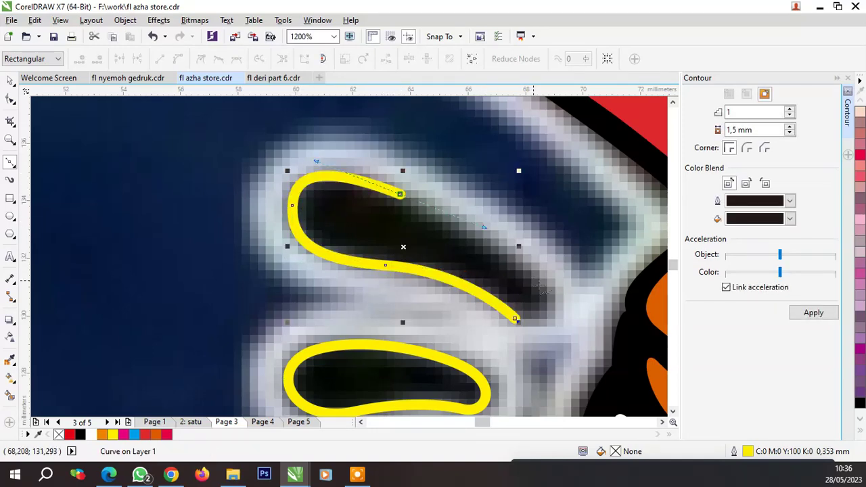
pyautogui.click(538, 284)
pyautogui.click(293, 203)
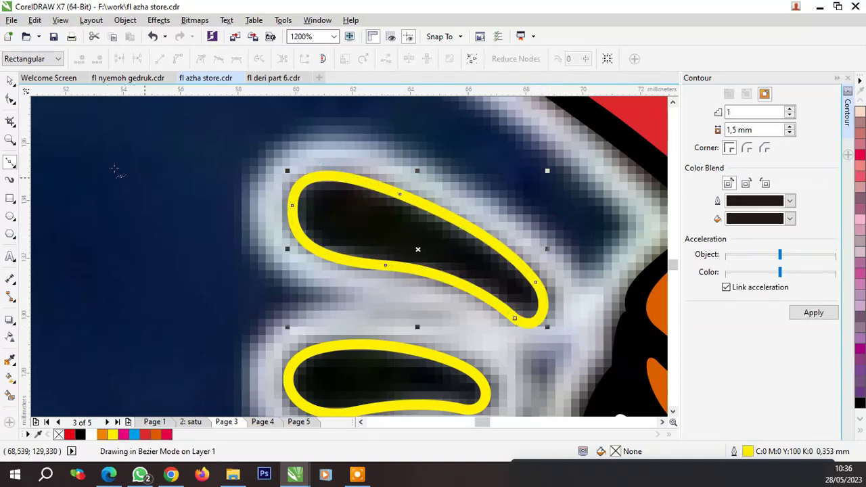
# Fill both motion marks black, group them with the character, and remove the outline
pyautogui.click(10, 100)
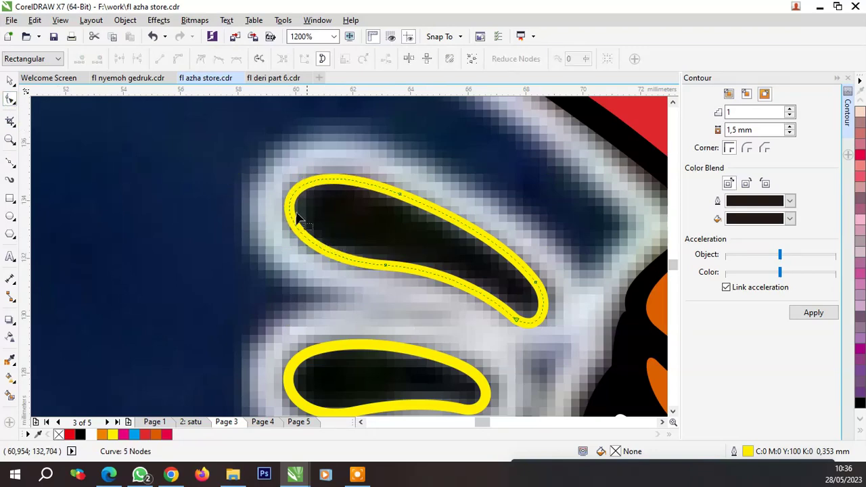
pyautogui.scroll(-4, 285, 224)
pyautogui.press('space')
pyautogui.hotkey('ctrl', 'k')
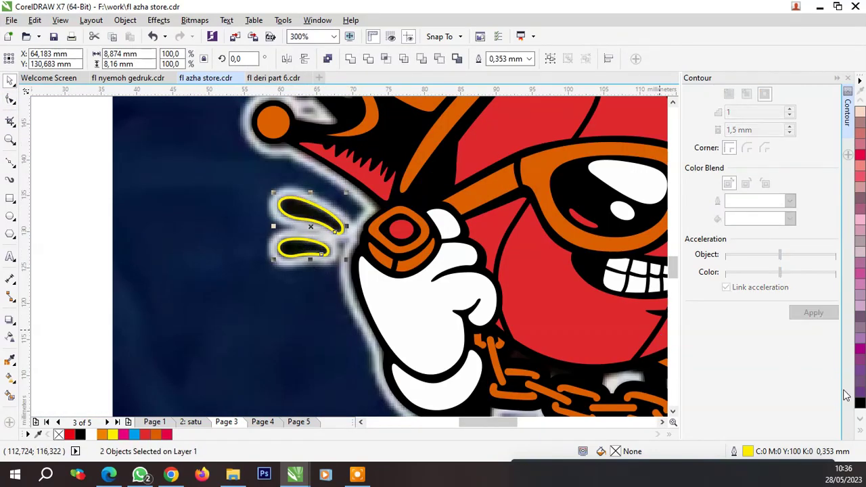
pyautogui.click(861, 404)
pyautogui.scroll(-1, 229, 124)
pyautogui.keyDown('shift'); pyautogui.click(451, 277); pyautogui.keyUp('shift')
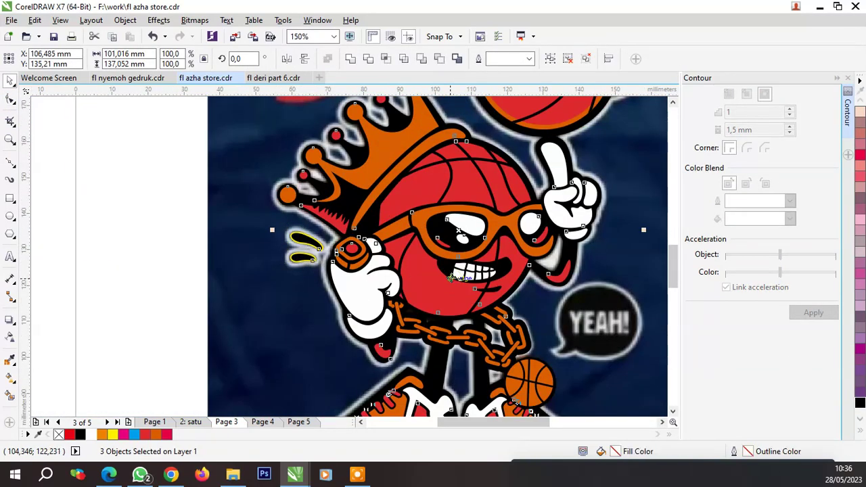
pyautogui.hotkey('ctrl', 'g')
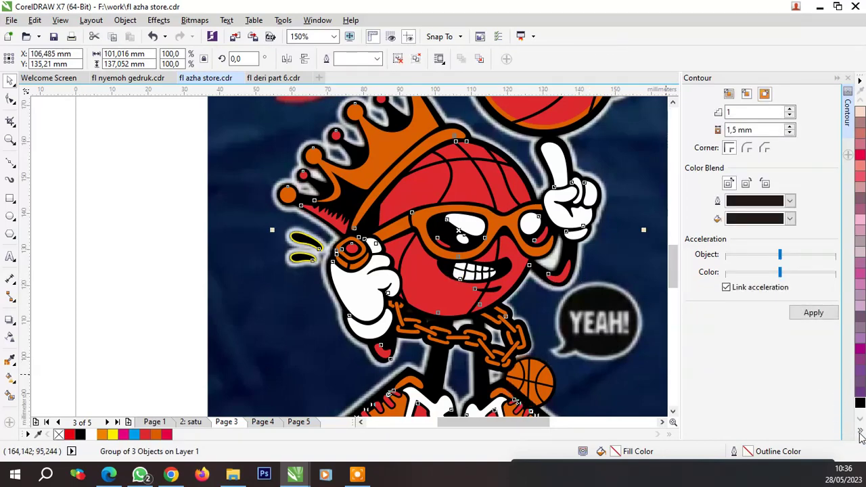
pyautogui.click(861, 437)
# Add a dark contour around the character artwork and break it apart from the artwork
pyautogui.press('Escape')
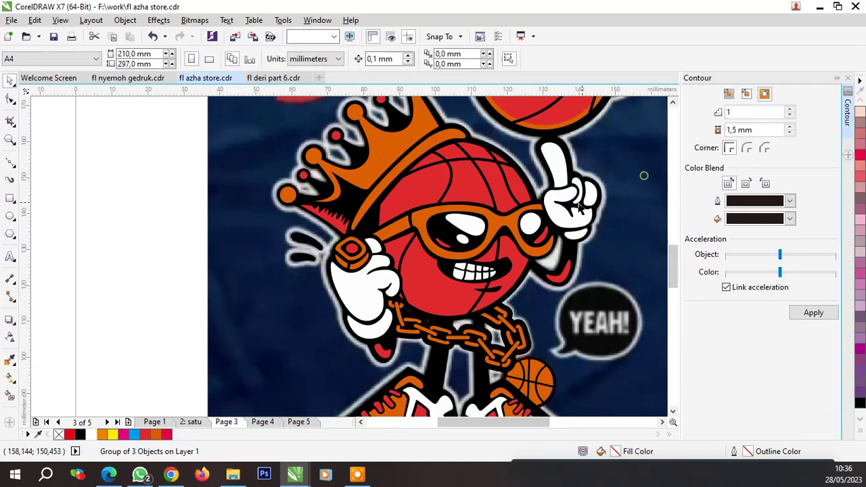
pyautogui.click(580, 209)
pyautogui.click(812, 313)
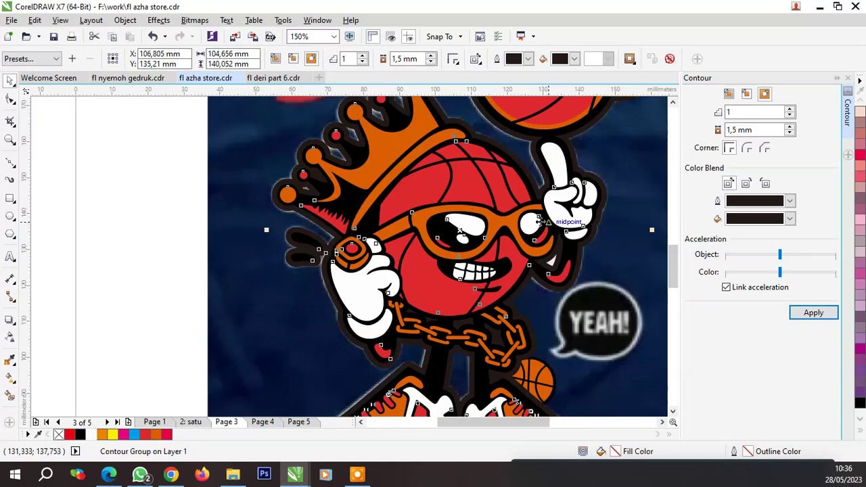
pyautogui.scroll(-1, 539, 222)
pyautogui.scroll(2, 539, 320)
pyautogui.rightClick(527, 312)
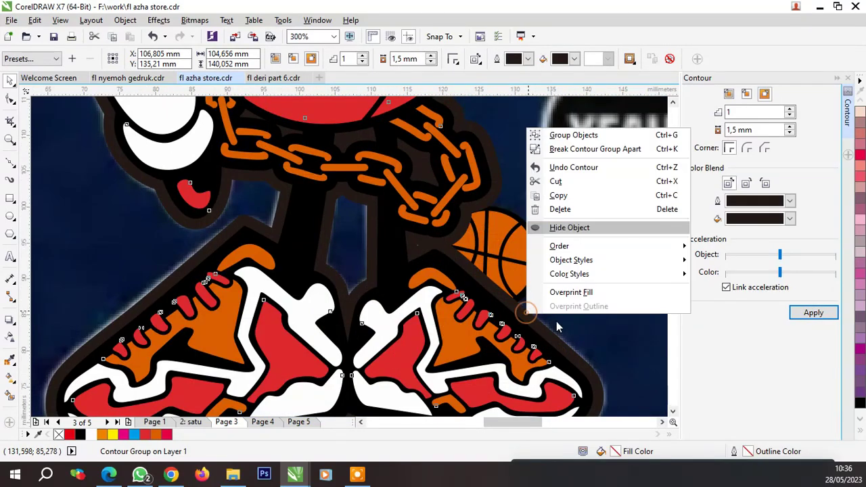
pyautogui.click(605, 155)
pyautogui.click(616, 266)
# Bring the basketball in front of the shoe, testing and undoing a rich black fill between the legs
pyautogui.moveTo(559, 246)
pyautogui.click(513, 257)
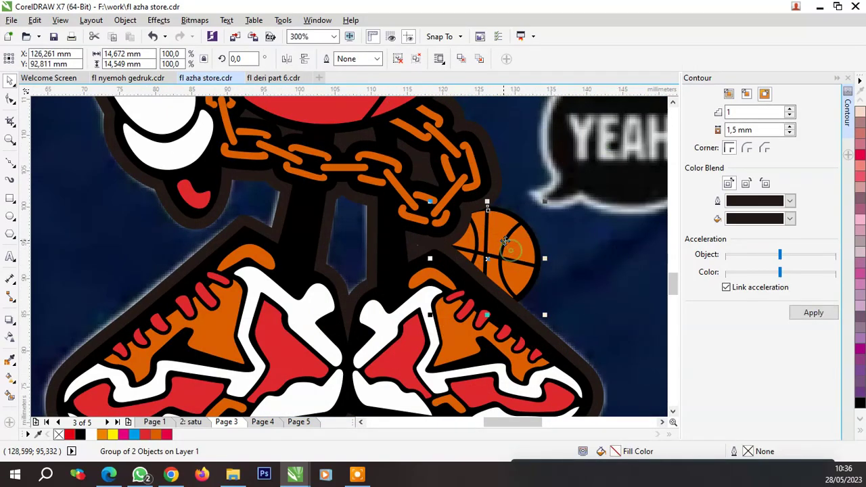
pyautogui.rightClick(506, 257)
pyautogui.click(684, 361)
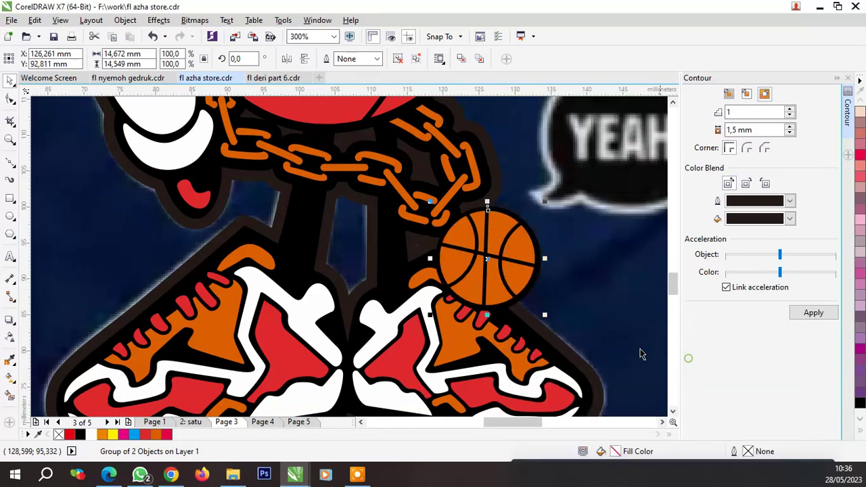
pyautogui.click(551, 336)
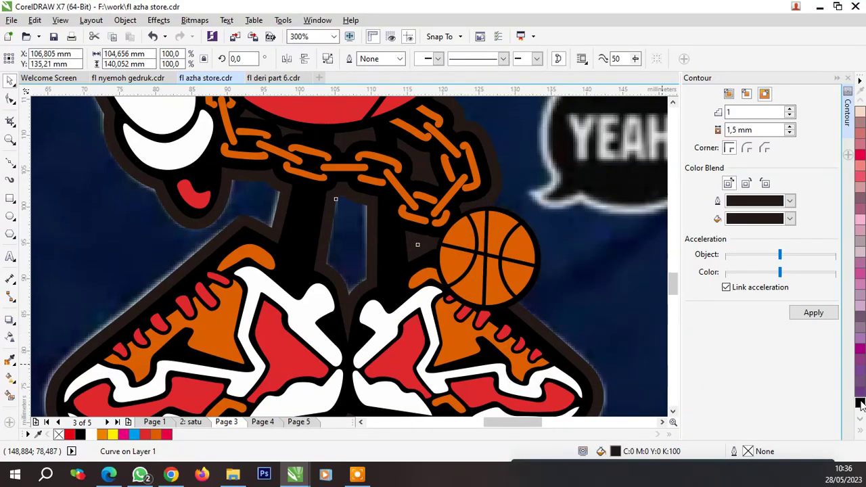
pyautogui.click(861, 403)
pyautogui.scroll(-2, 442, 282)
pyautogui.hotkey('ctrl', 'z')
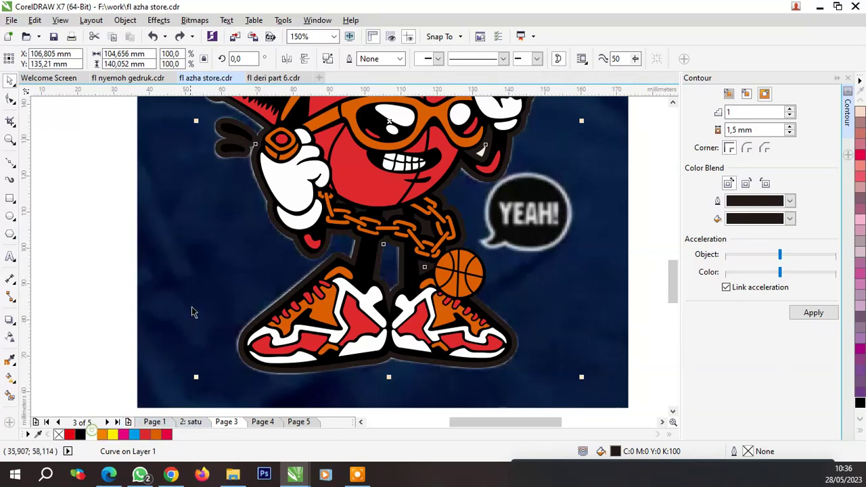
# Group the mascot's three traced objects into one and save the document
pyautogui.scroll(-2, 191, 332)
pyautogui.click(176, 300)
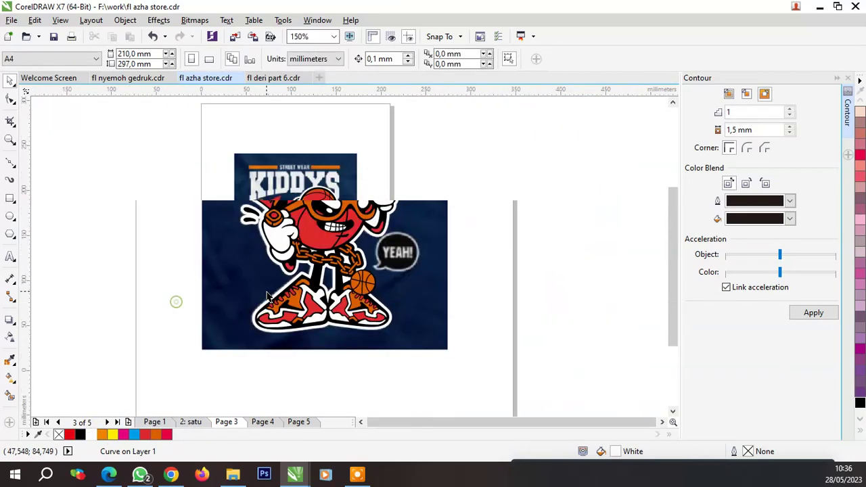
pyautogui.scroll(-2, 213, 219)
pyautogui.moveTo(179, 170)
pyautogui.mouseDown()
pyautogui.moveTo(291, 261)
pyautogui.moveTo(392, 361)
pyautogui.mouseUp()
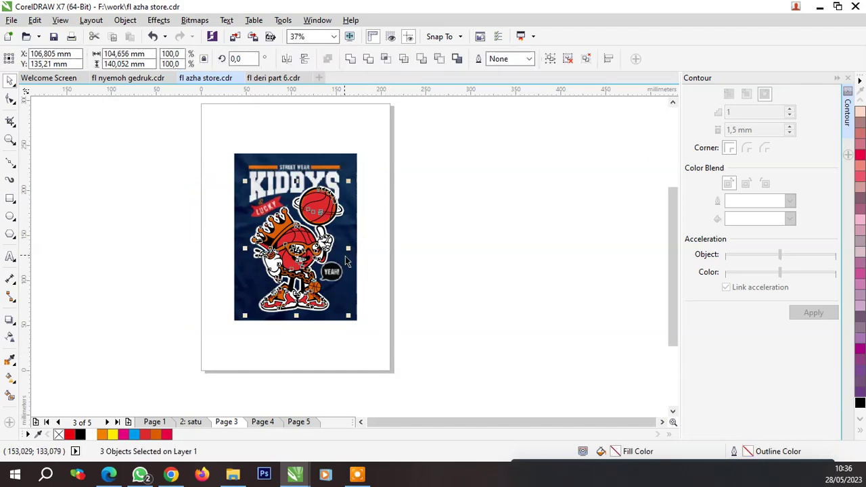
pyautogui.scroll(2, 365, 266)
pyautogui.hotkey('ctrl', 'g')
pyautogui.scroll(-2, 365, 260)
pyautogui.scroll(2, 315, 252)
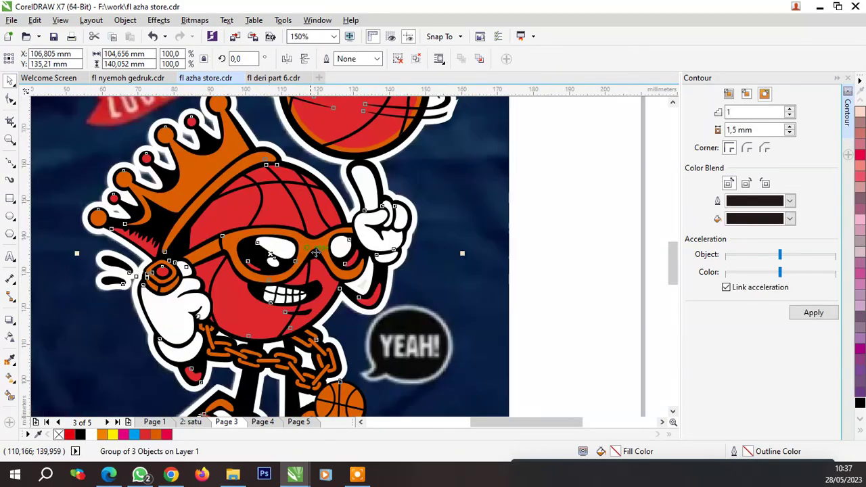
pyautogui.hotkey('ctrl', 's')
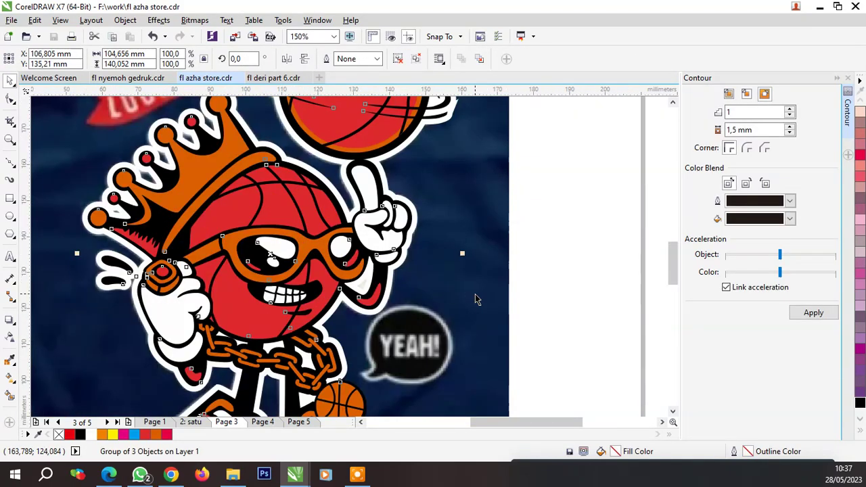
pyautogui.press('Escape')
# Draw an ellipse over the YEAH! speech bubble
pyautogui.press('F7')
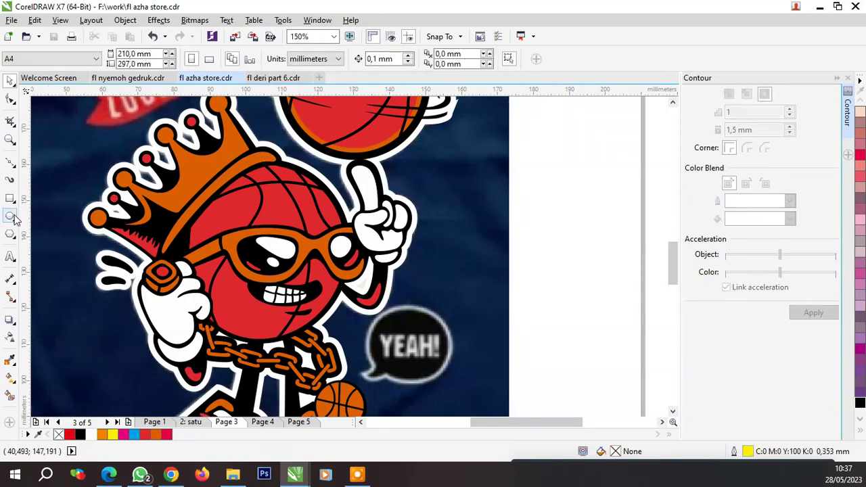
pyautogui.press('F3')
pyautogui.scroll(2, 370, 332)
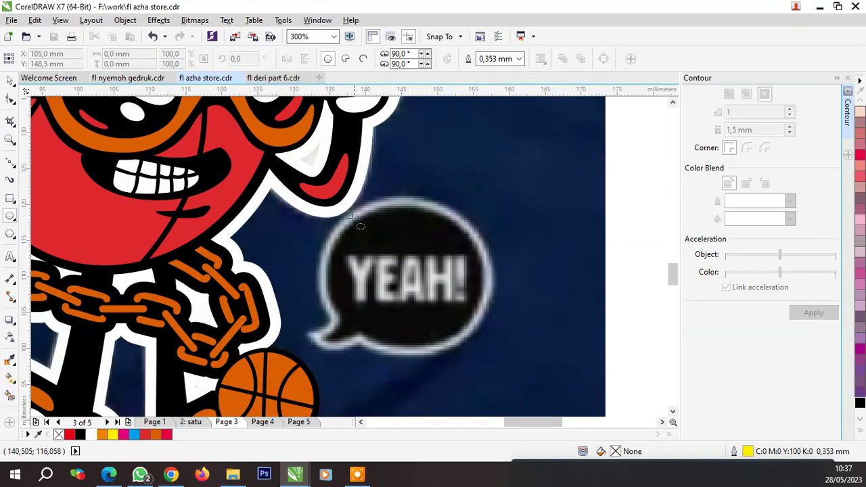
pyautogui.moveTo(330, 205); pyautogui.dragTo(491, 346)
pyautogui.scroll(1, 405, 312)
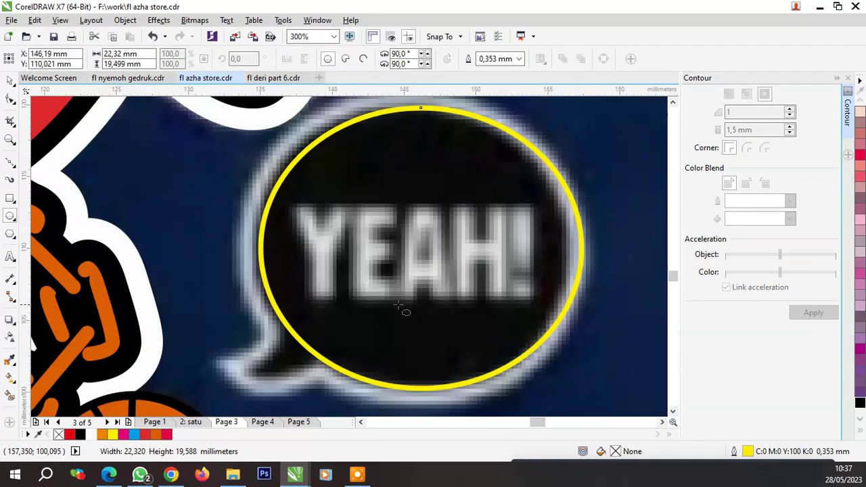
pyautogui.scroll(1, 405, 311)
pyautogui.press('space')
pyautogui.scroll(-2, 451, 272)
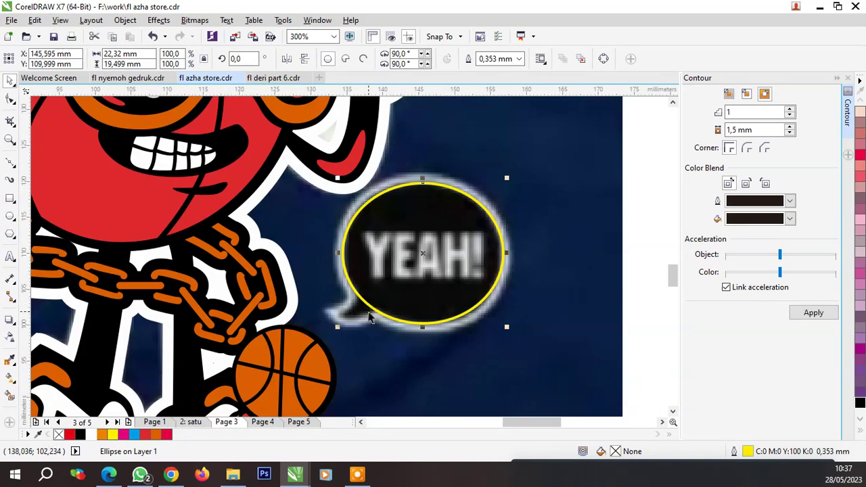
pyautogui.scroll(1, 370, 318)
# Trace the bubble's pointed tail as a closed Bezier shape
pyautogui.press('F10')
pyautogui.scroll(-1, 347, 272)
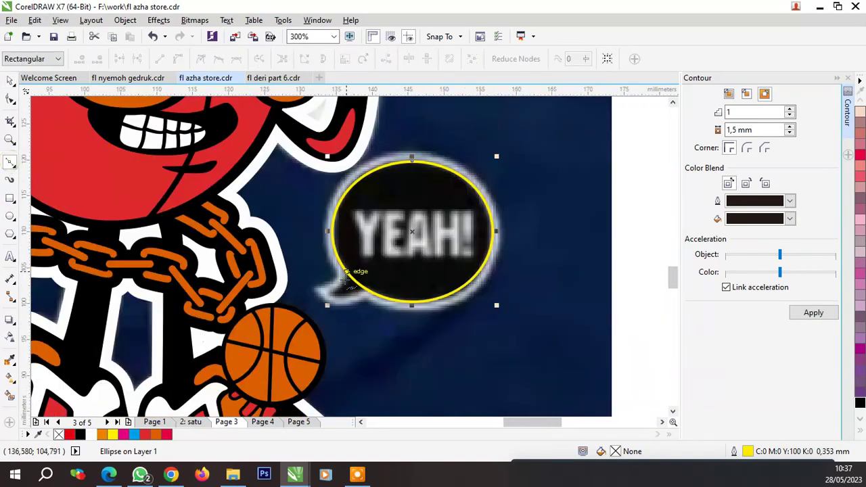
pyautogui.scroll(1, 345, 307)
pyautogui.click(316, 305)
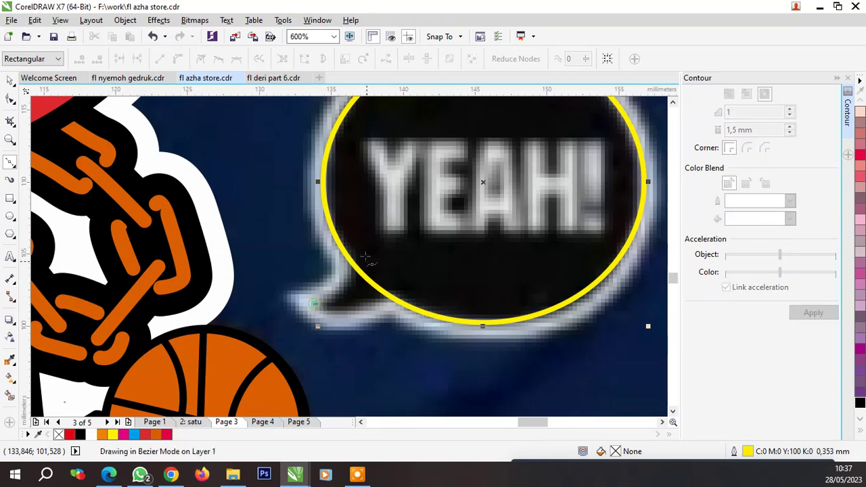
pyautogui.moveTo(358, 238); pyautogui.dragTo(359, 183)
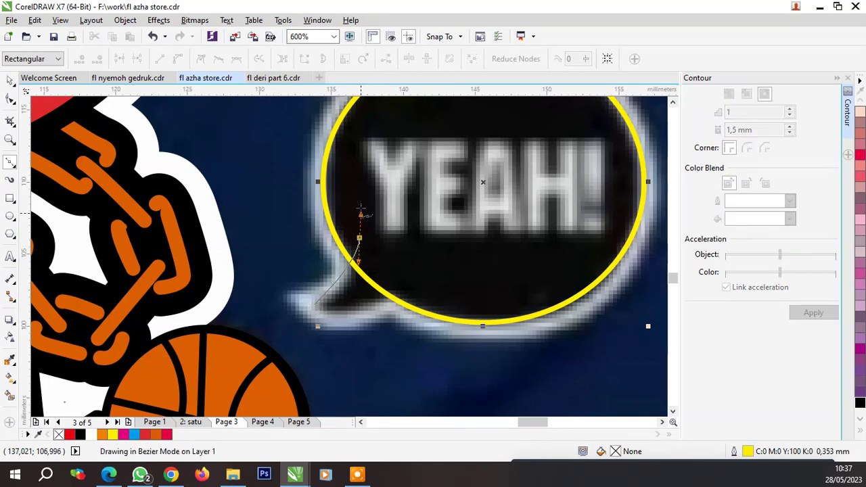
pyautogui.click(415, 279)
pyautogui.click(316, 306)
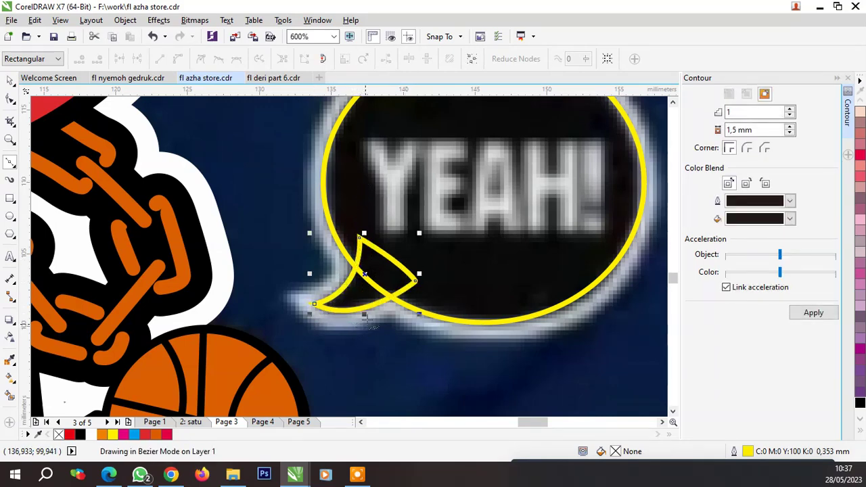
pyautogui.press('space')
# Weld the tail and the ellipse into a single speech-bubble shape
pyautogui.keyDown('shift'); pyautogui.click(325, 170); pyautogui.keyUp('shift')
pyautogui.click(350, 59)
pyautogui.scroll(-1, 383, 253)
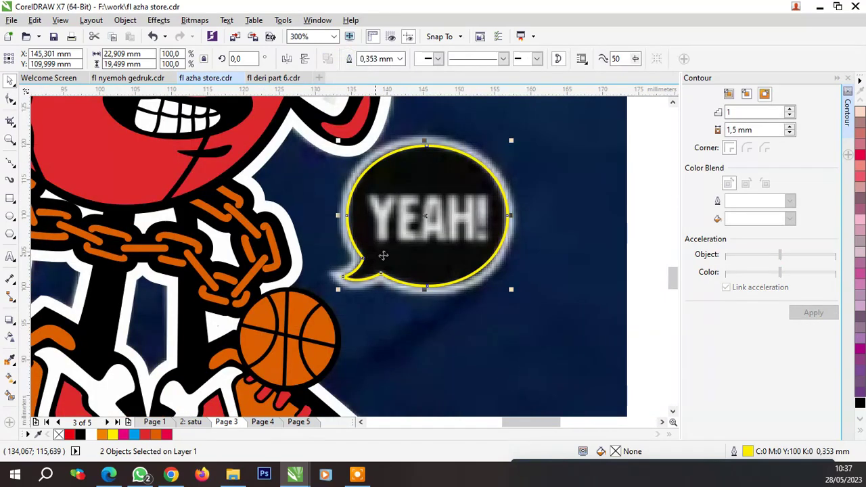
pyautogui.scroll(1, 460, 217)
pyautogui.scroll(1, 460, 216)
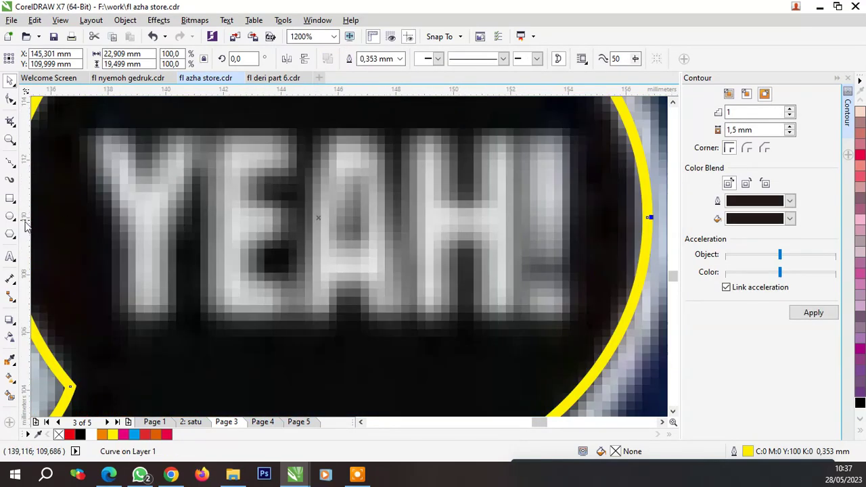
pyautogui.click(9, 258)
pyautogui.scroll(-1, 317, 293)
# Type 'YEAH!' in bold Arial and move and narrow it over the bubble's lettering
pyautogui.click(195, 274)
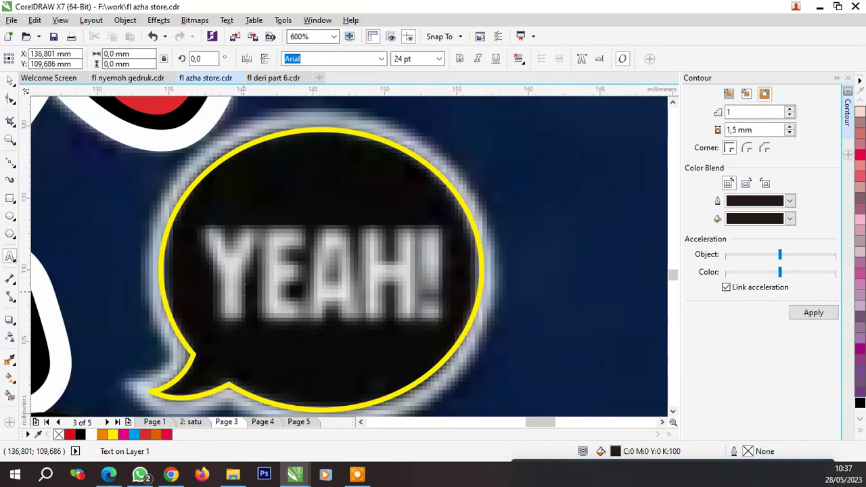
pyautogui.write('YEA')
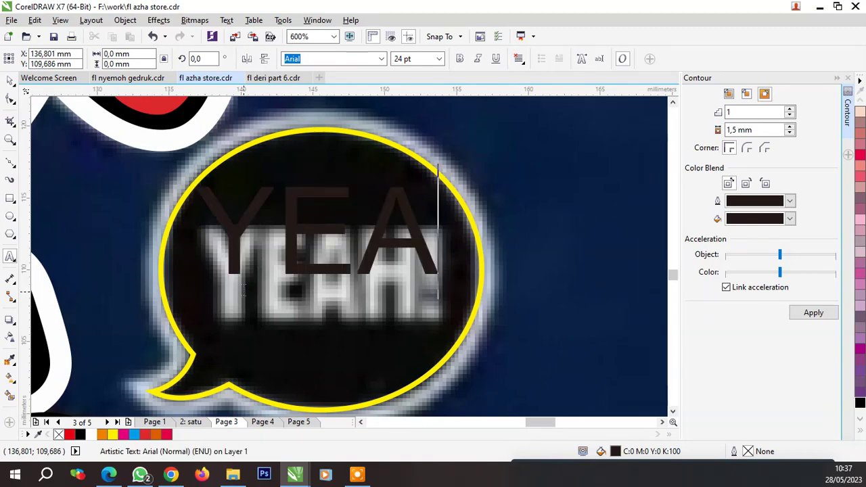
pyautogui.write('H')
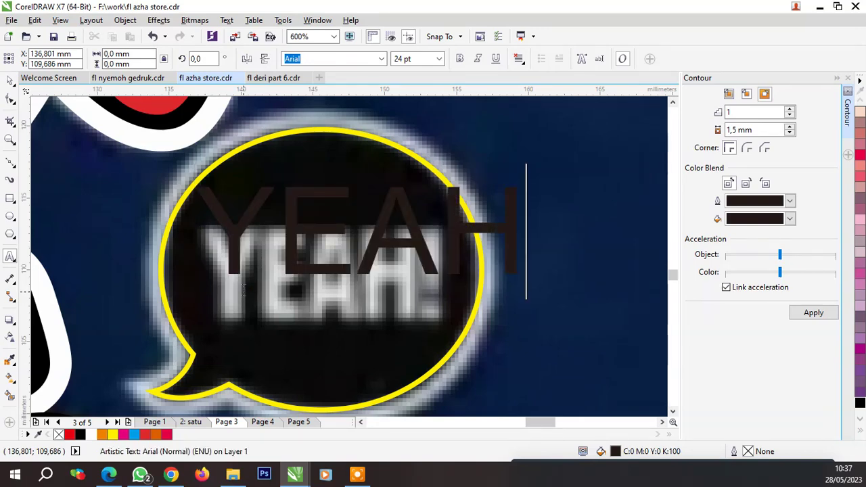
pyautogui.write('!')
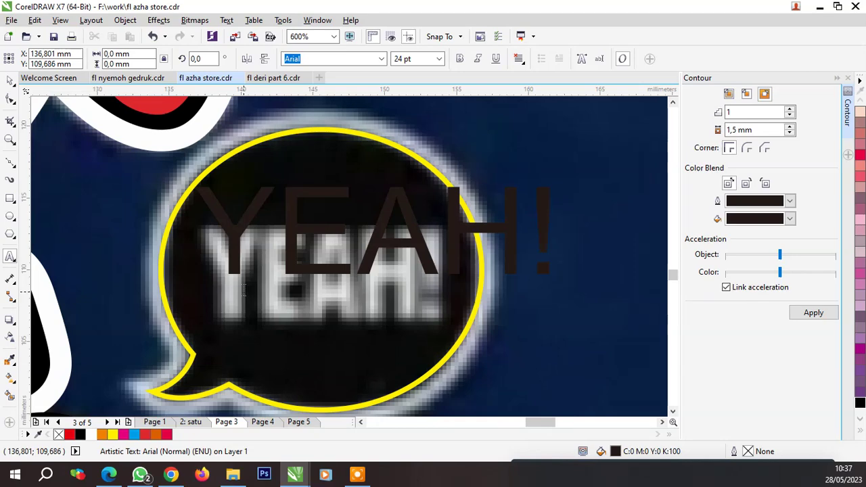
pyautogui.click(10, 80)
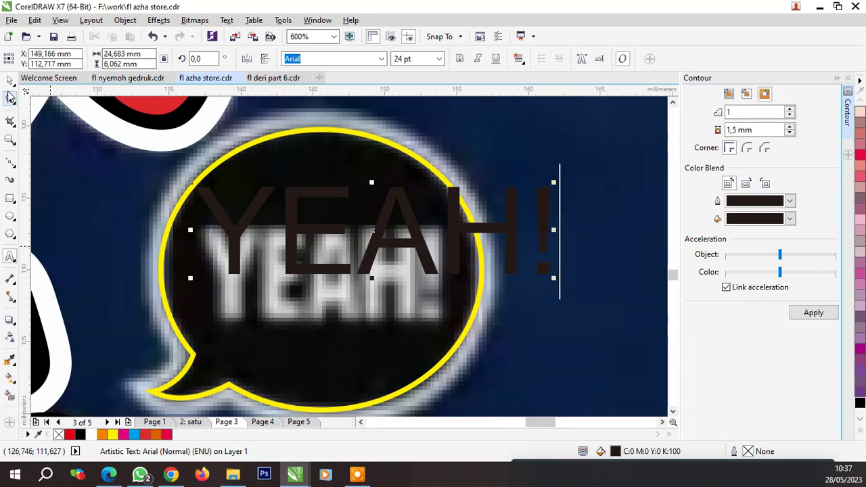
pyautogui.click(382, 59)
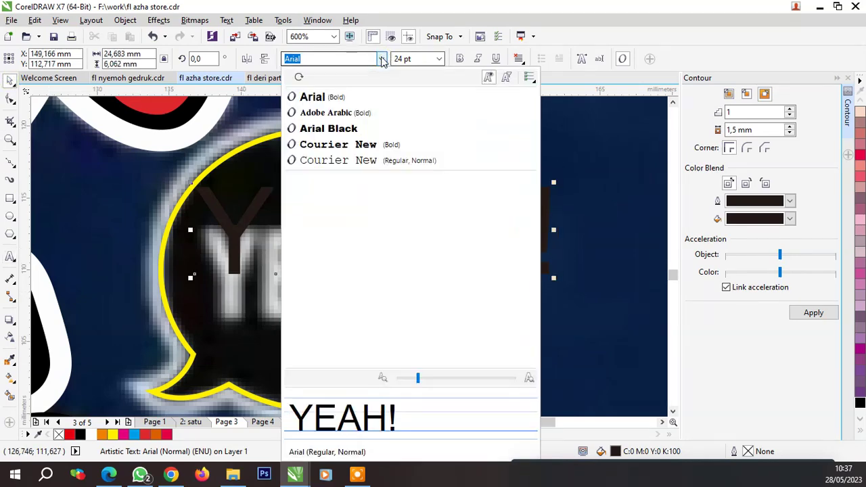
pyautogui.click(328, 100)
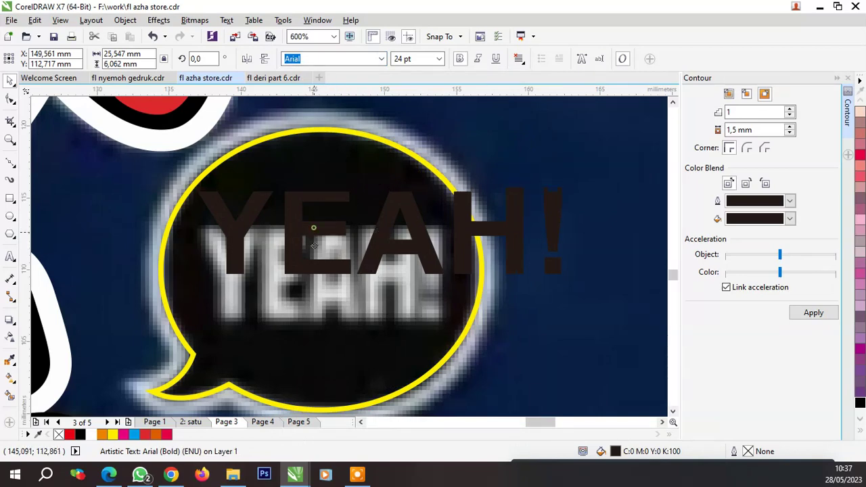
pyautogui.moveTo(311, 229); pyautogui.dragTo(315, 270)
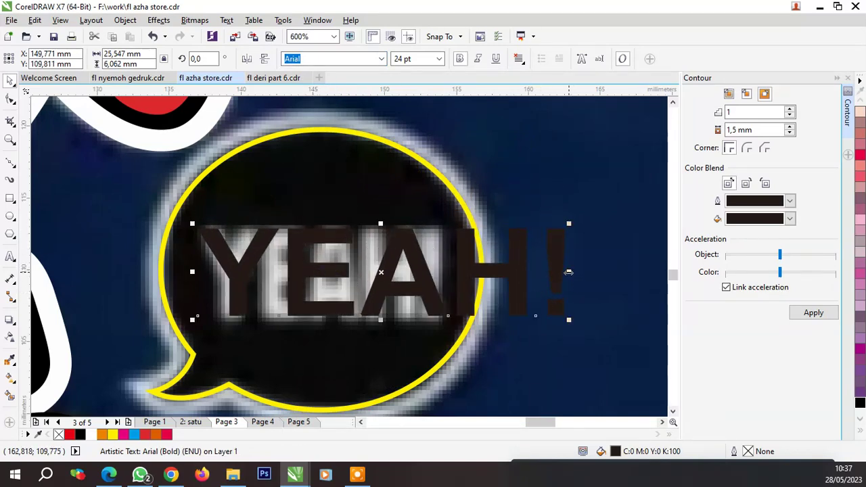
pyautogui.moveTo(568, 271); pyautogui.dragTo(441, 272)
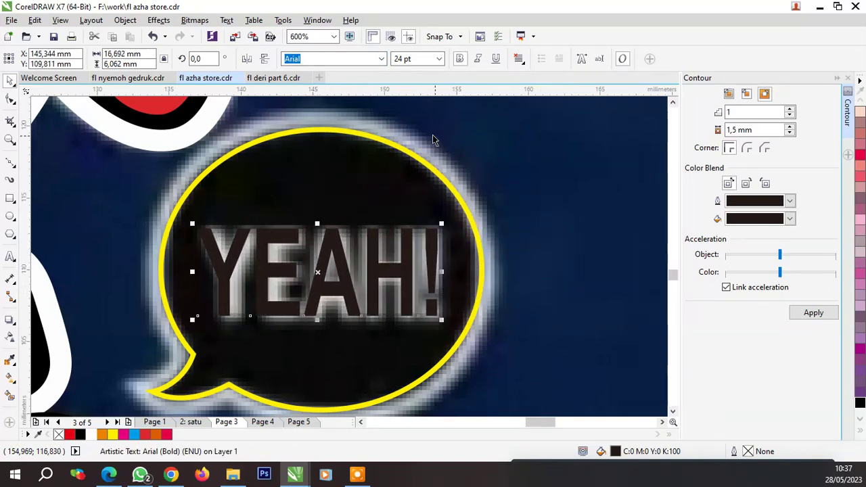
# Change the YEAH! text to Arial Black and narrow it to fit inside the bubble
pyautogui.press('F8')
pyautogui.click(380, 59)
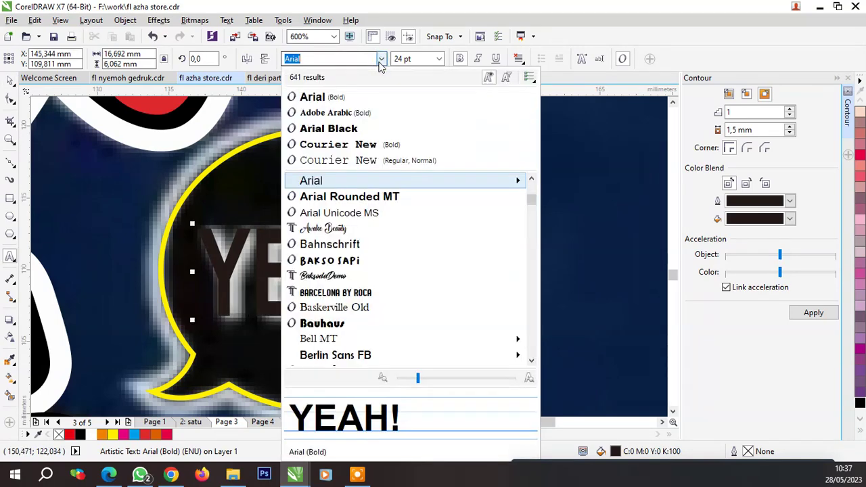
pyautogui.click(379, 128)
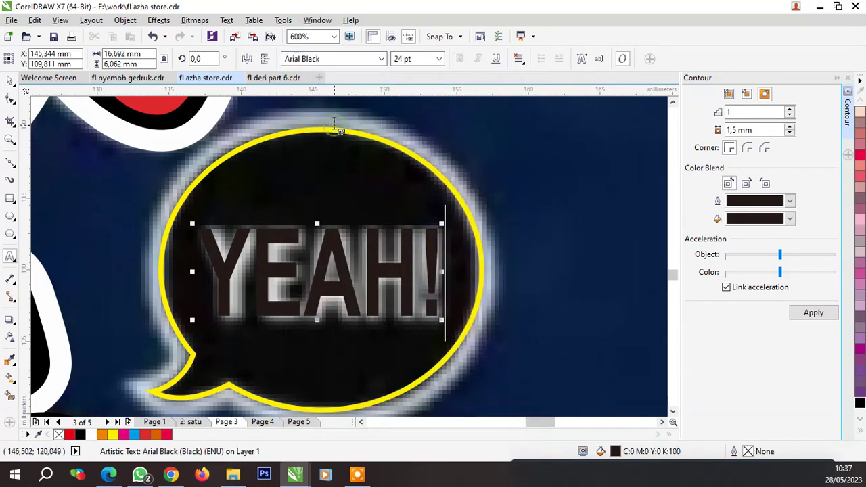
pyautogui.click(10, 79)
pyautogui.click(382, 60)
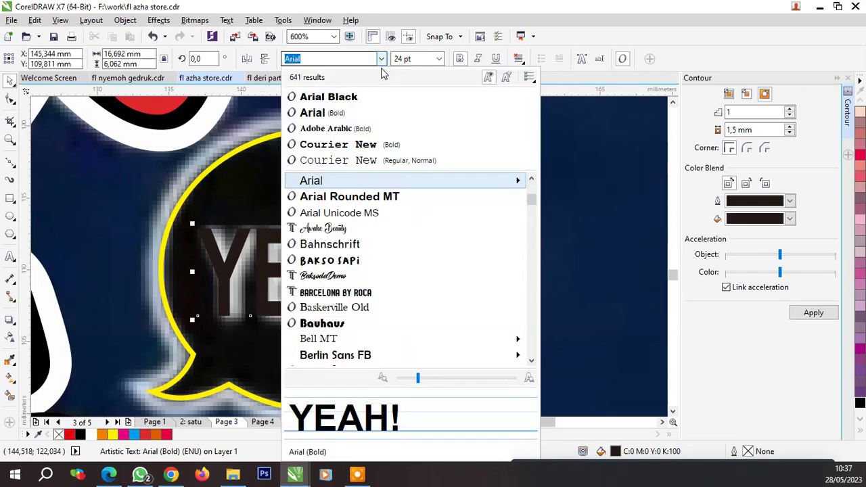
pyautogui.click(371, 95)
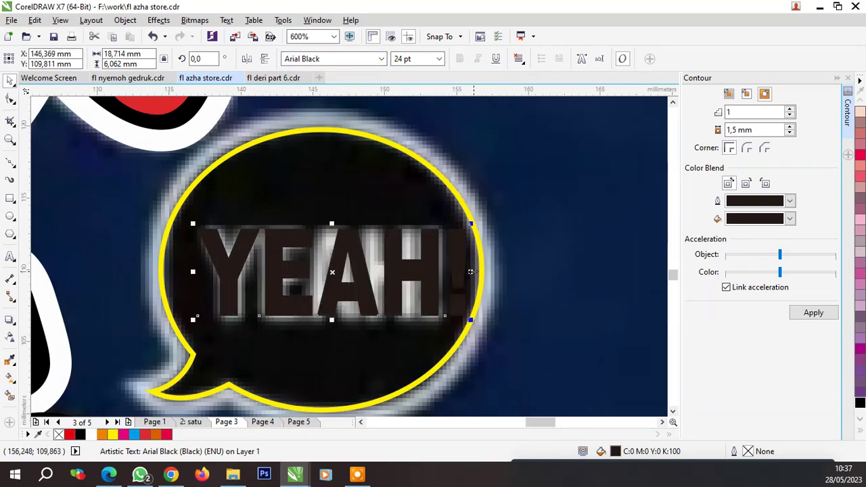
pyautogui.moveTo(471, 272); pyautogui.dragTo(443, 272)
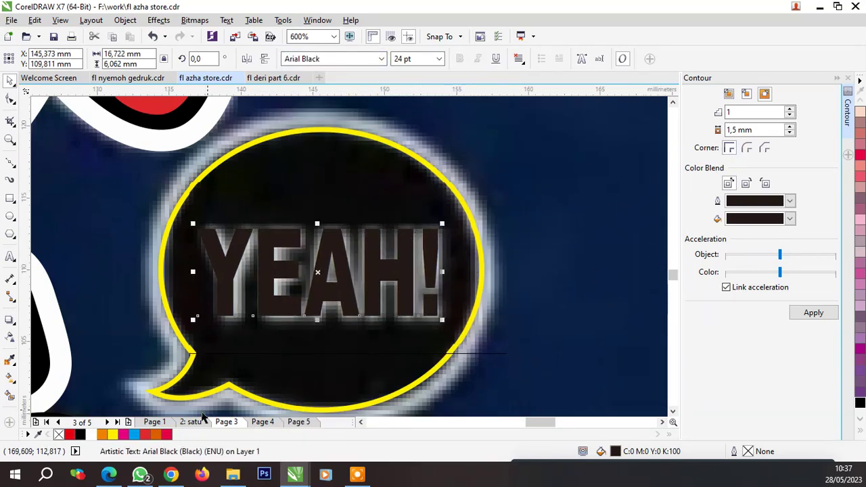
# Make the YEAH! text white and separate a contour ring from the speech bubble
pyautogui.click(90, 437)
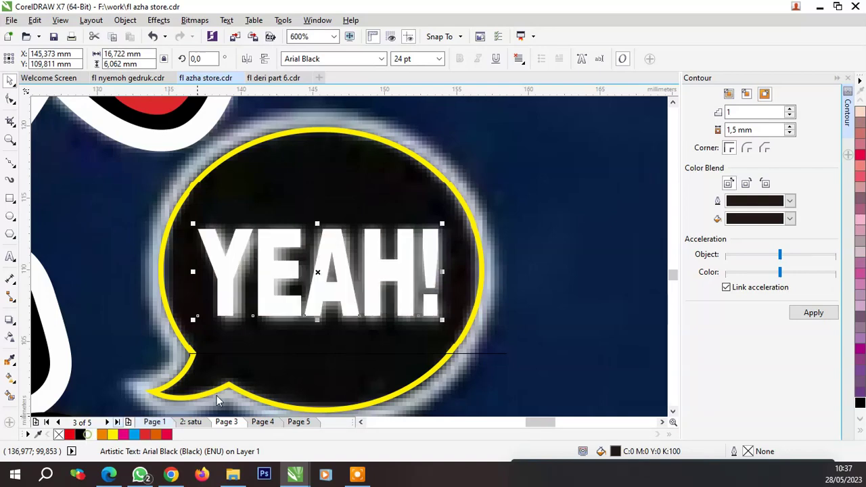
pyautogui.click(326, 206)
pyautogui.click(812, 313)
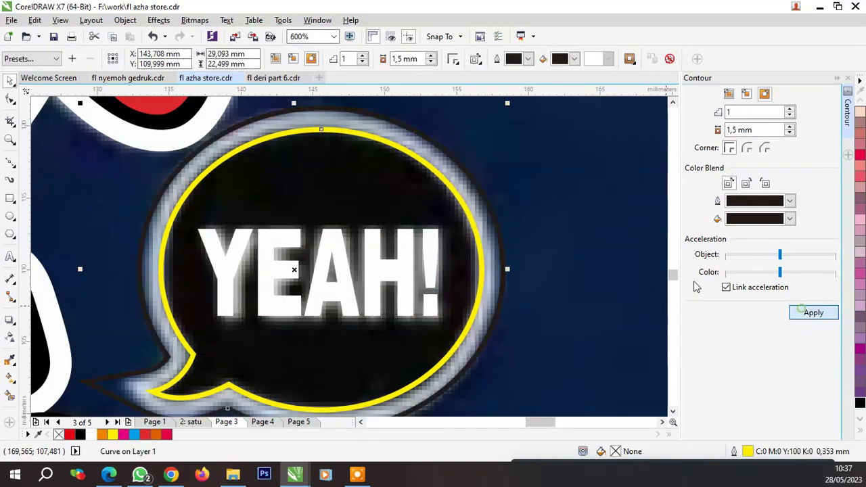
pyautogui.rightClick(458, 167)
pyautogui.press('Escape')
pyautogui.hotkey('ctrl', 'k')
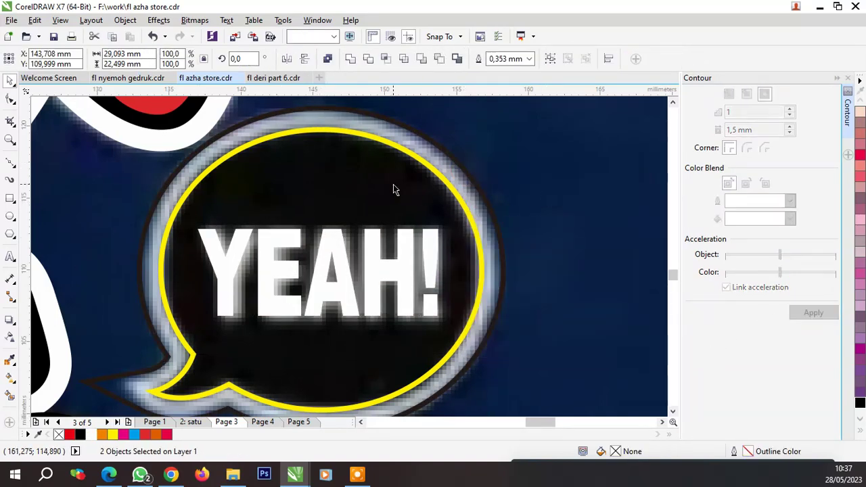
# Fill the speech bubble black and give the outer contour a black outline
pyautogui.click(395, 187)
pyautogui.click(861, 404)
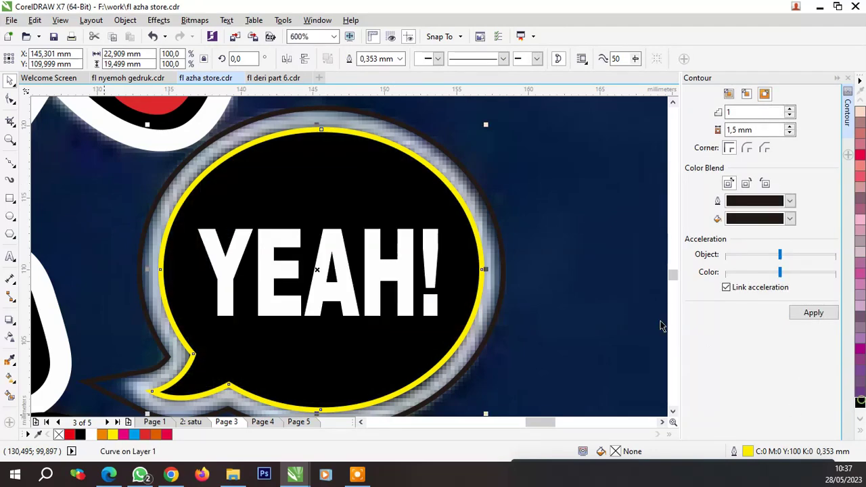
pyautogui.click(566, 265)
pyautogui.click(494, 229)
pyautogui.click(181, 401)
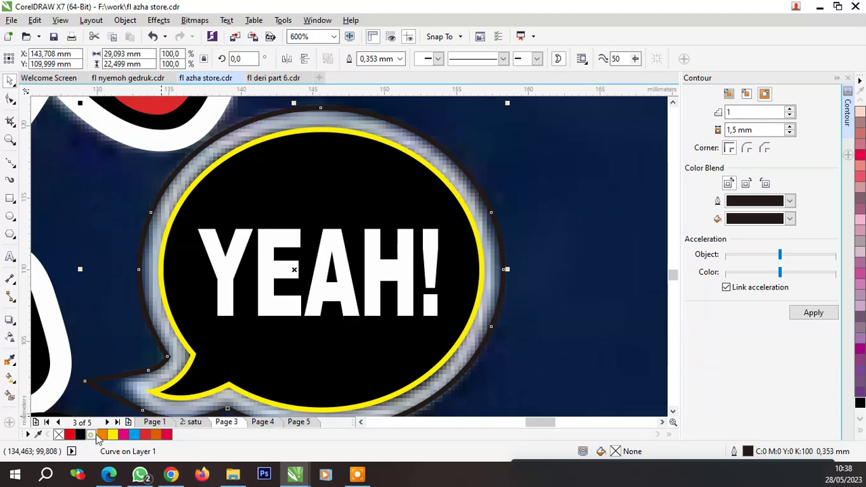
# Marquee-select the mascot and bubble pieces and group them into four objects
pyautogui.scroll(-5, 519, 276)
pyautogui.click(520, 276)
pyautogui.moveTo(508, 385); pyautogui.dragTo(162, 120)
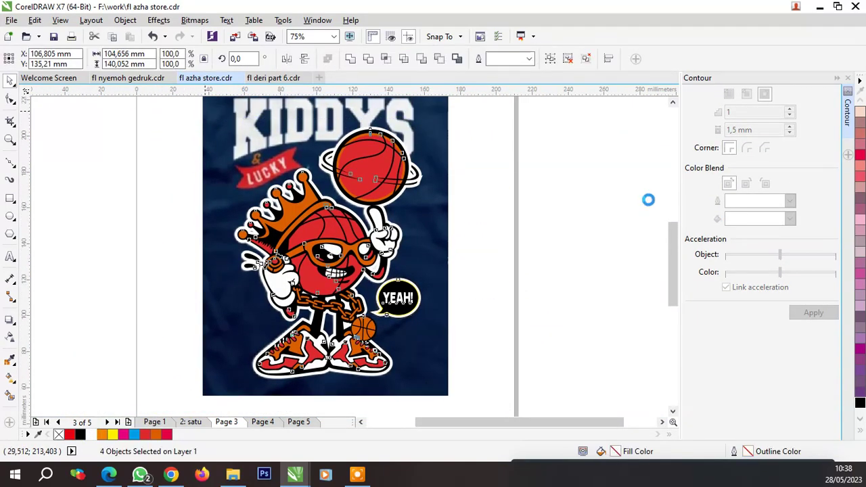
pyautogui.hotkey('ctrl', 'g')
pyautogui.click(861, 432)
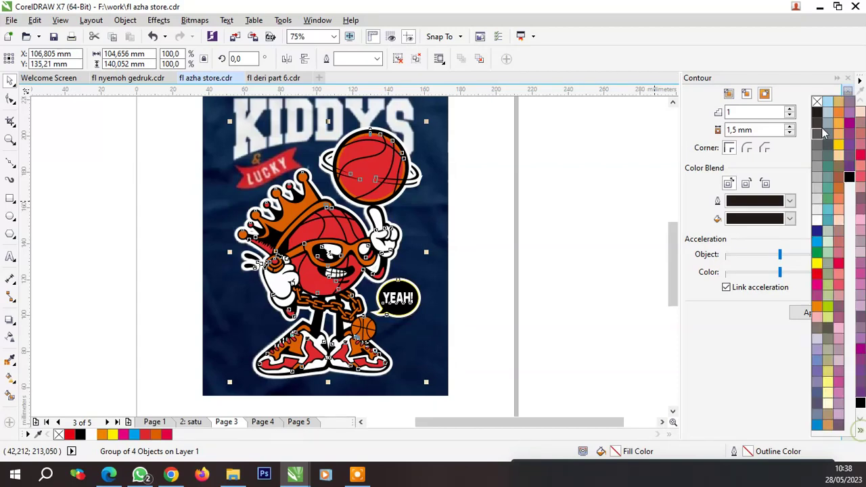
pyautogui.click(516, 198)
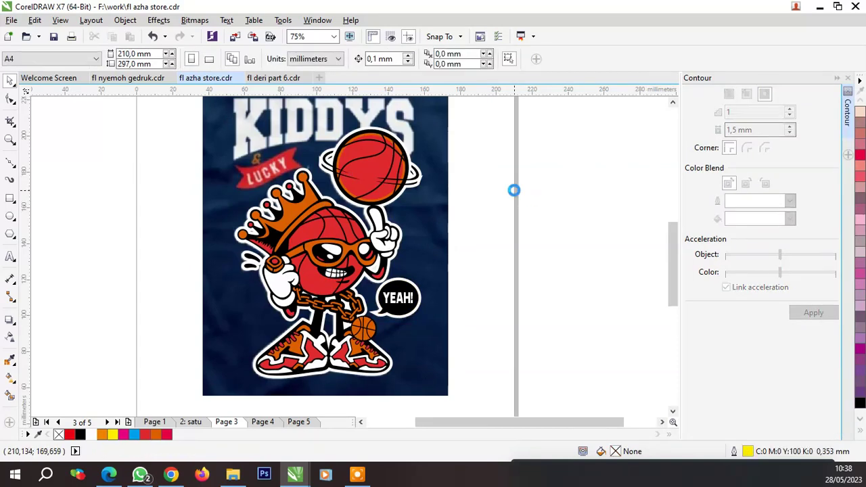
# Trace the banner's left edge, lower-left tip and curving bottom edge with Bezier curves
pyautogui.scroll(1, 249, 159)
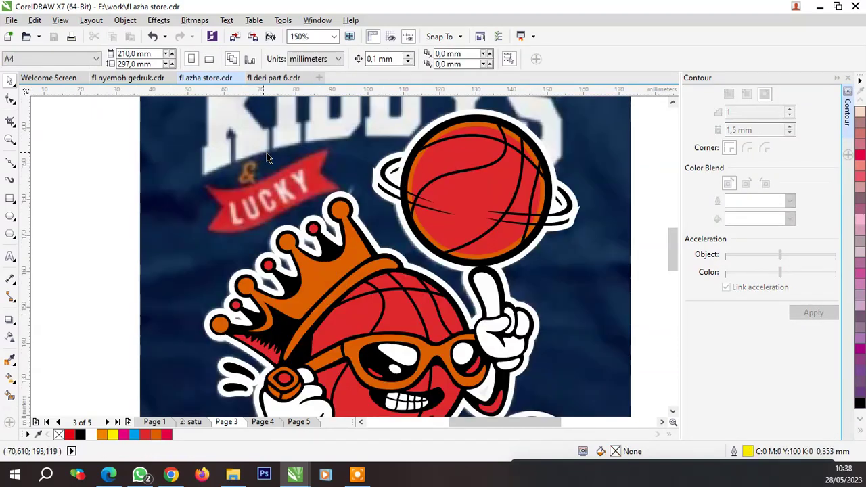
pyautogui.scroll(1, 264, 164)
pyautogui.click(9, 163)
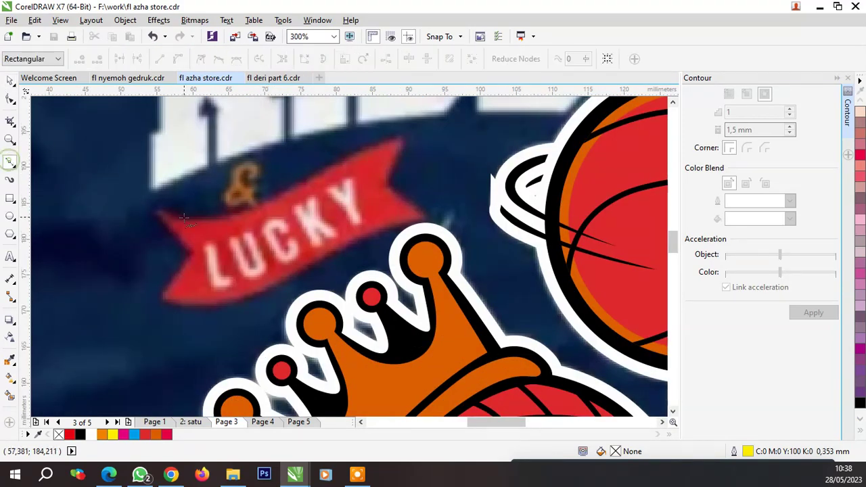
pyautogui.scroll(1, 186, 216)
pyautogui.moveTo(201, 287); pyautogui.dragTo(234, 308)
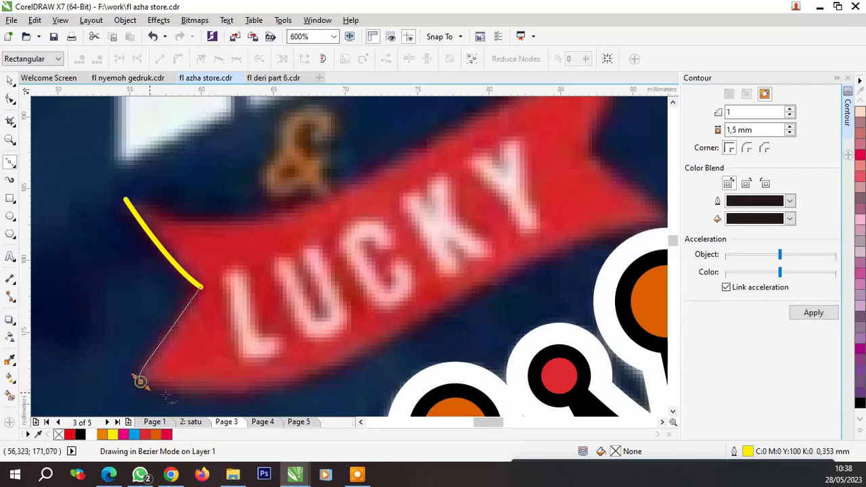
pyautogui.click(138, 382)
pyautogui.moveTo(388, 341); pyautogui.dragTo(475, 294)
pyautogui.scroll(-1, 449, 257)
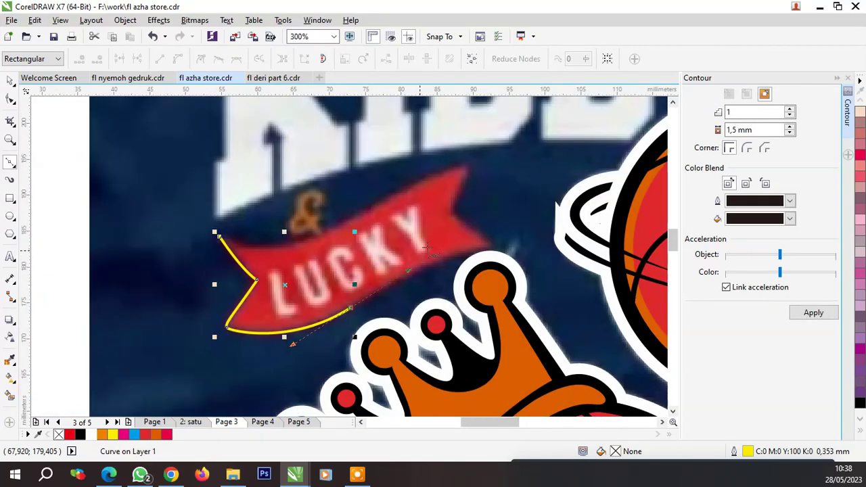
pyautogui.scroll(1, 620, 211)
pyautogui.moveTo(503, 261); pyautogui.dragTo(517, 251)
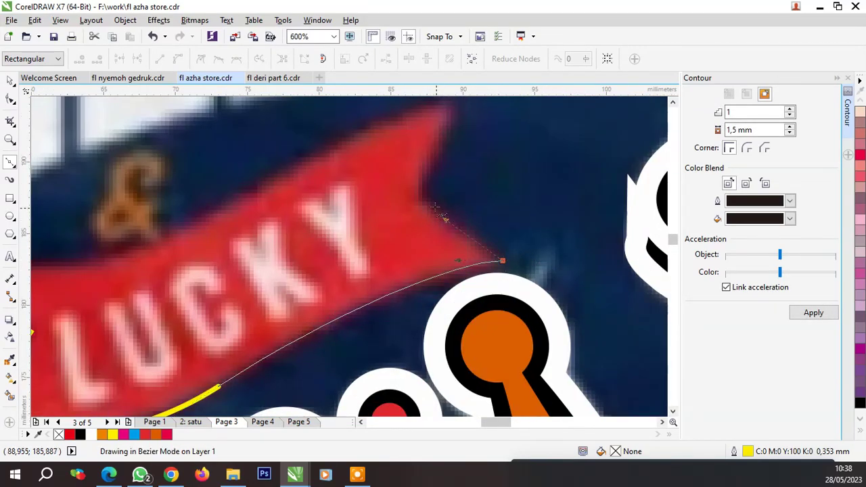
# Finish the banner outline through its right notch and tip, closing it at the start
pyautogui.click(419, 195)
pyautogui.scroll(-1, 445, 203)
pyautogui.scroll(1, 445, 203)
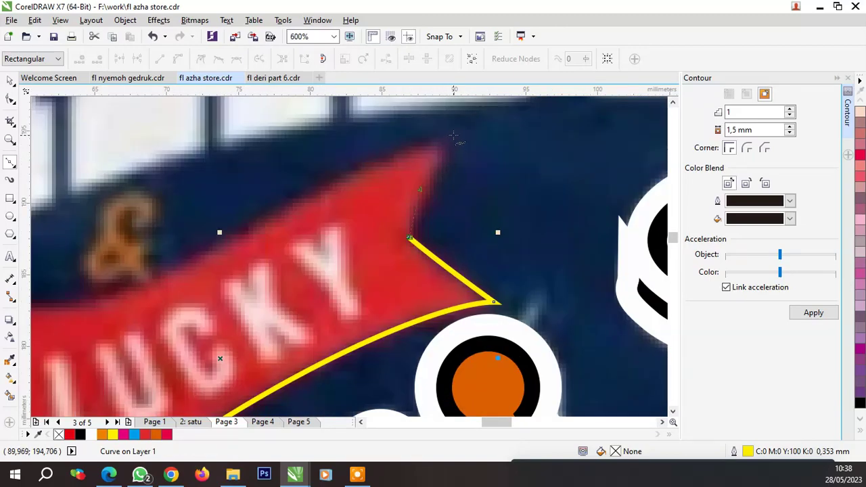
pyautogui.click(453, 134)
pyautogui.scroll(-1, 452, 134)
pyautogui.scroll(1, 234, 267)
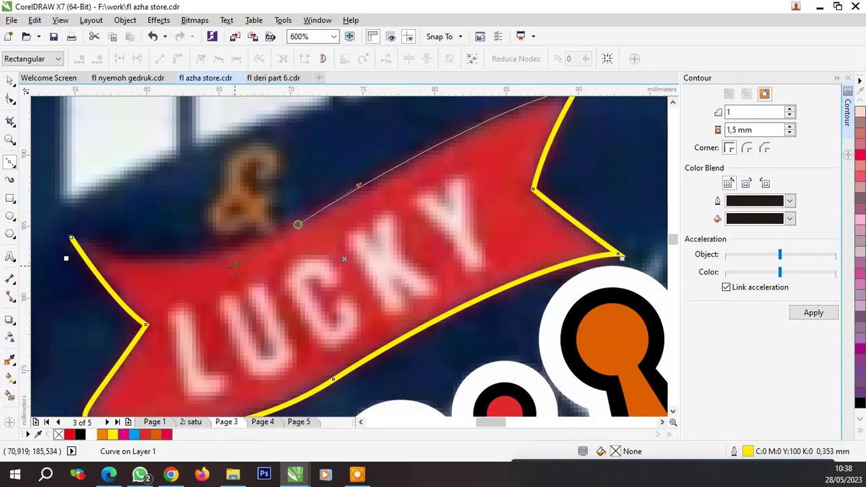
pyautogui.moveTo(233, 267); pyautogui.dragTo(232, 268)
pyautogui.click(71, 237)
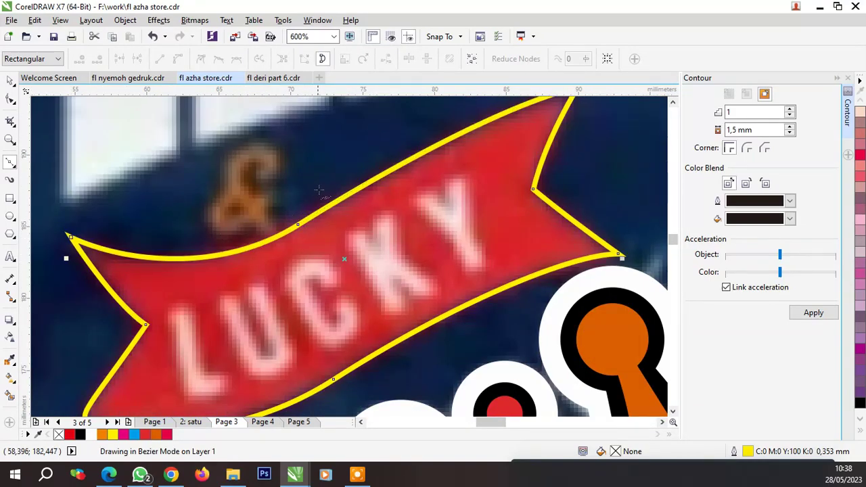
pyautogui.scroll(-1, 319, 192)
pyautogui.scroll(2, 304, 234)
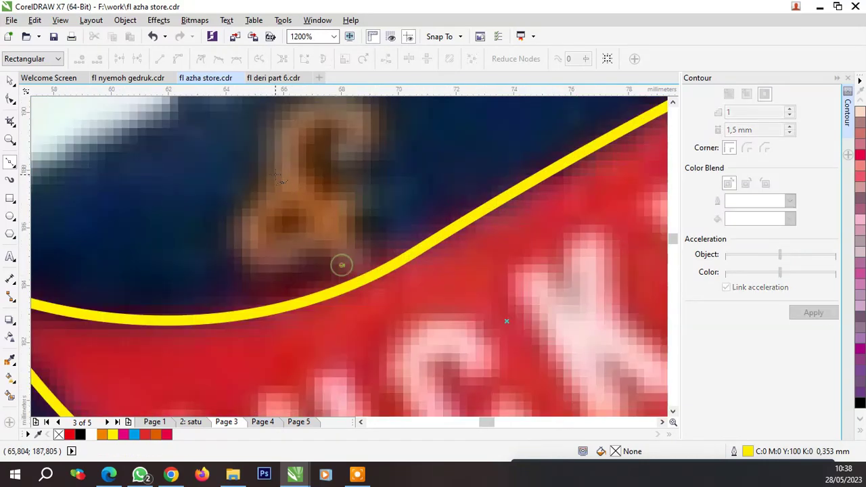
# Sketch the ampersand as two strokes: the top loop and the lower stroke
pyautogui.click(277, 170)
pyautogui.click(342, 265)
pyautogui.scroll(-1, 343, 265)
pyautogui.scroll(1, 325, 143)
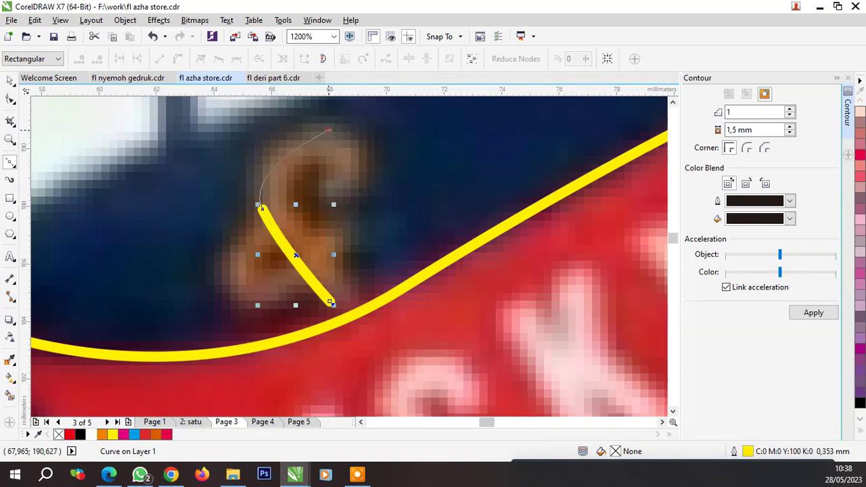
pyautogui.moveTo(328, 130); pyautogui.dragTo(346, 132)
pyautogui.moveTo(329, 193); pyautogui.dragTo(306, 206)
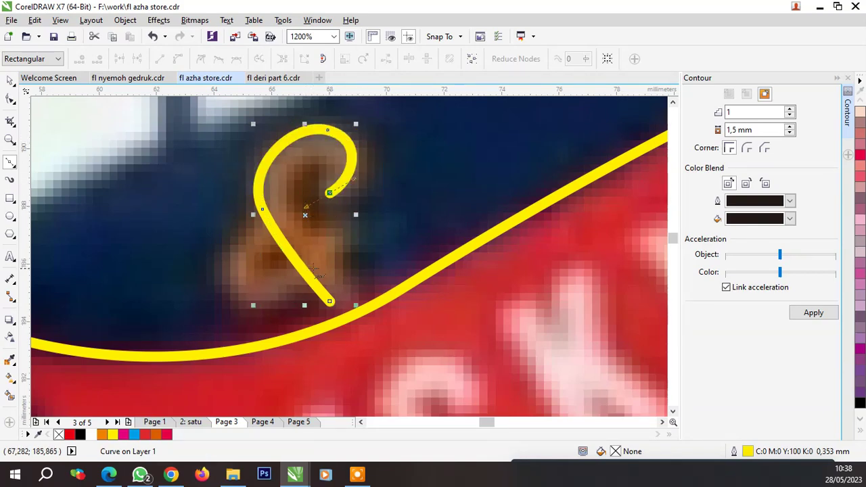
pyautogui.press('space')
pyautogui.click(337, 240)
pyautogui.moveTo(265, 292); pyautogui.dragTo(233, 302)
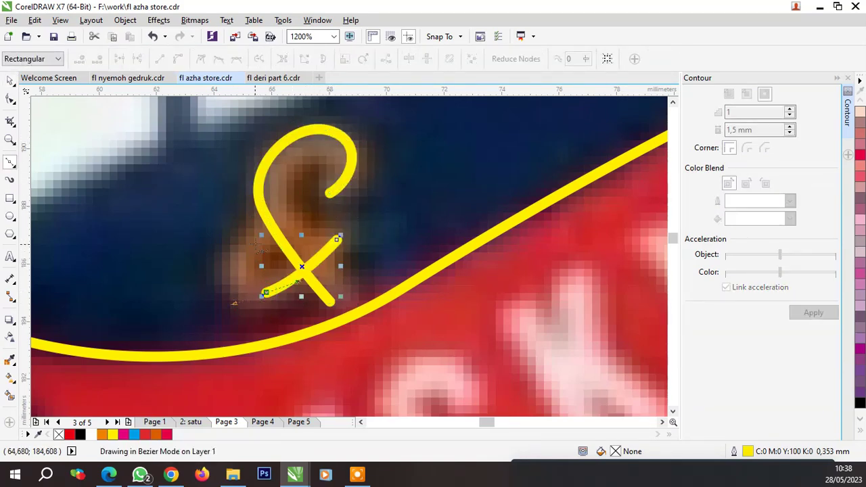
pyautogui.moveTo(270, 223); pyautogui.dragTo(328, 192)
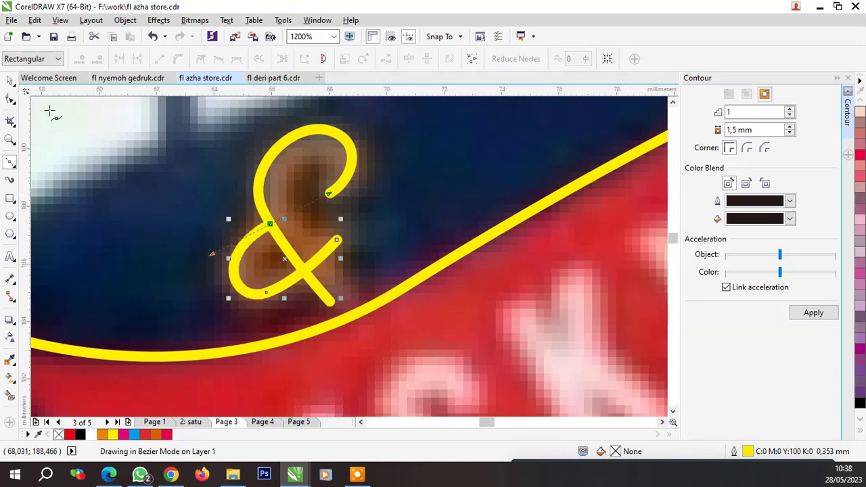
# Refine the ampersand's nodes, adjusting its end point, top loop, left and lower strokes
pyautogui.click(11, 98)
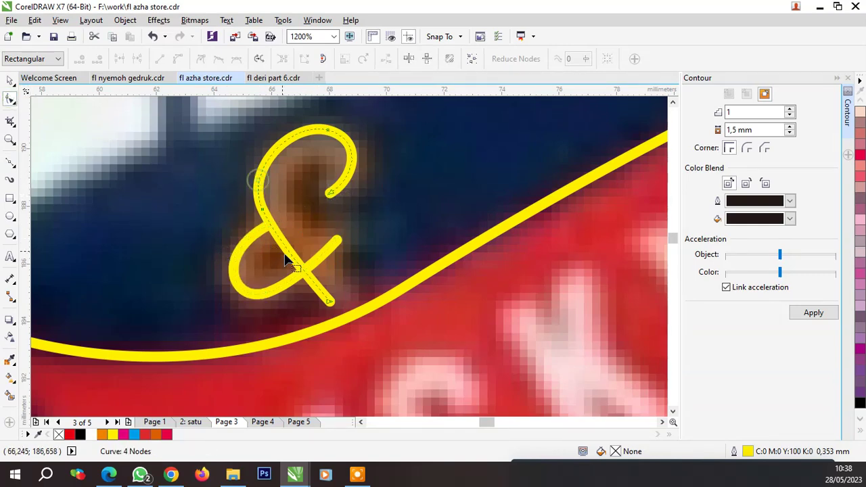
pyautogui.moveTo(330, 302); pyautogui.dragTo(339, 295)
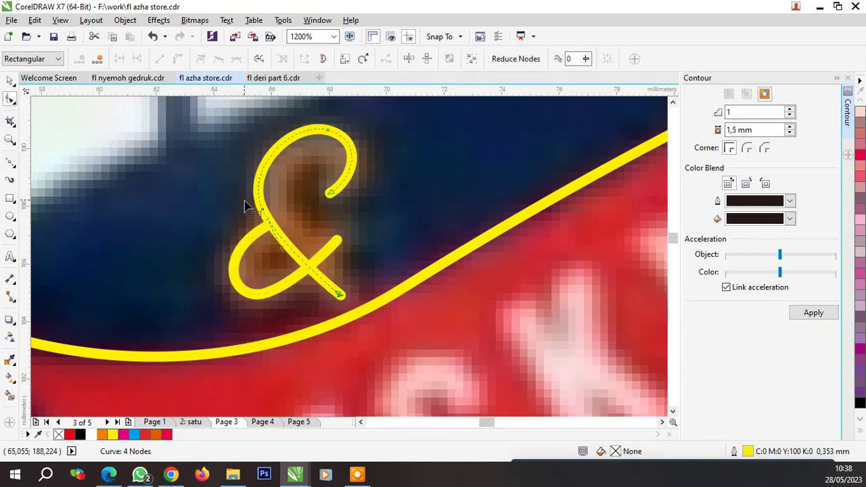
pyautogui.click(262, 209)
pyautogui.moveTo(264, 212); pyautogui.dragTo(274, 208)
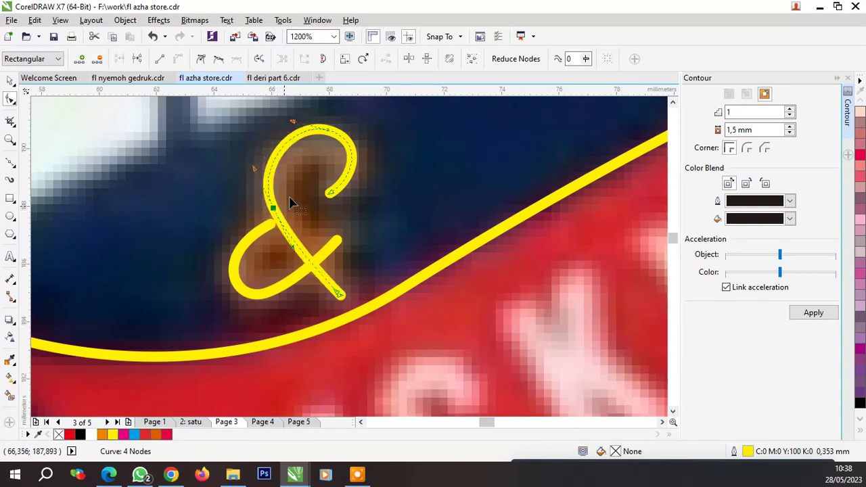
pyautogui.press('Delete')
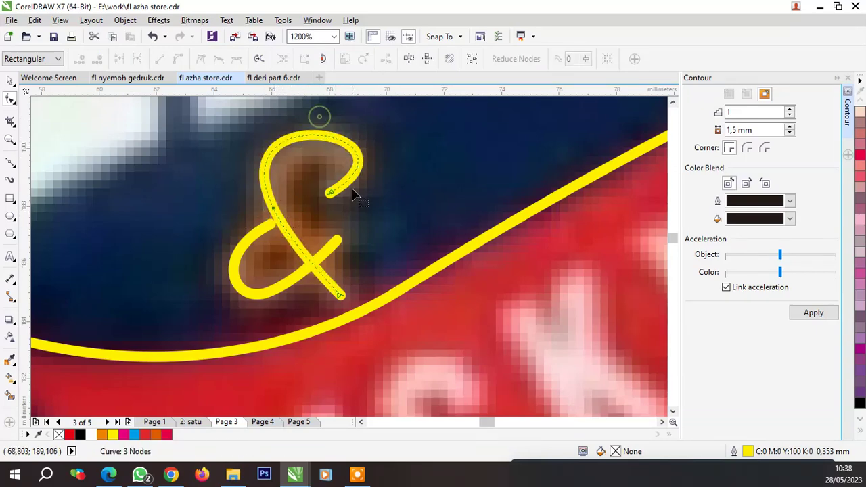
pyautogui.click(152, 36)
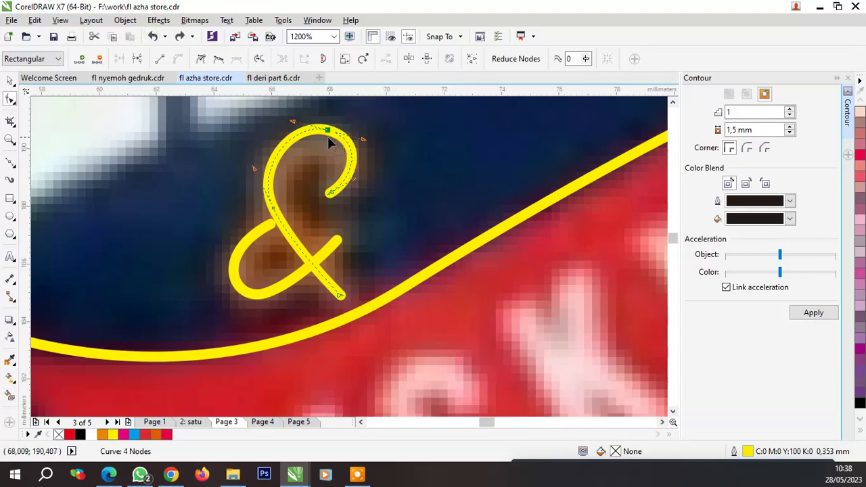
pyautogui.moveTo(327, 135); pyautogui.dragTo(326, 149)
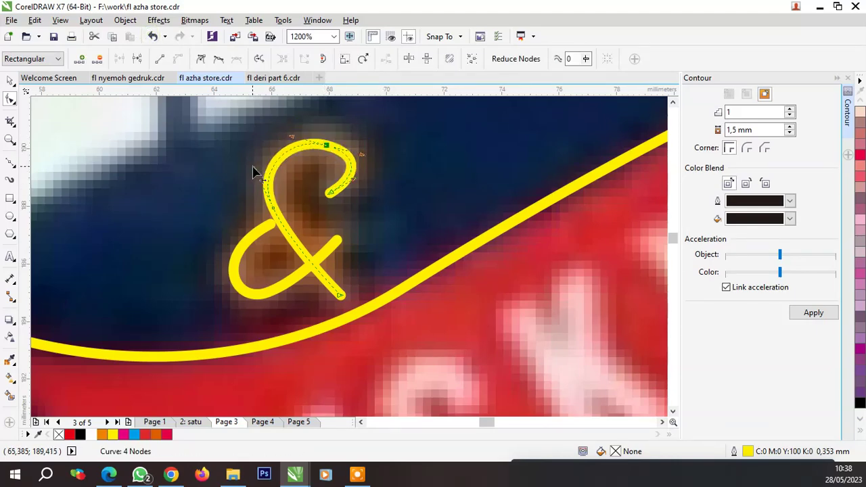
pyautogui.click(263, 171)
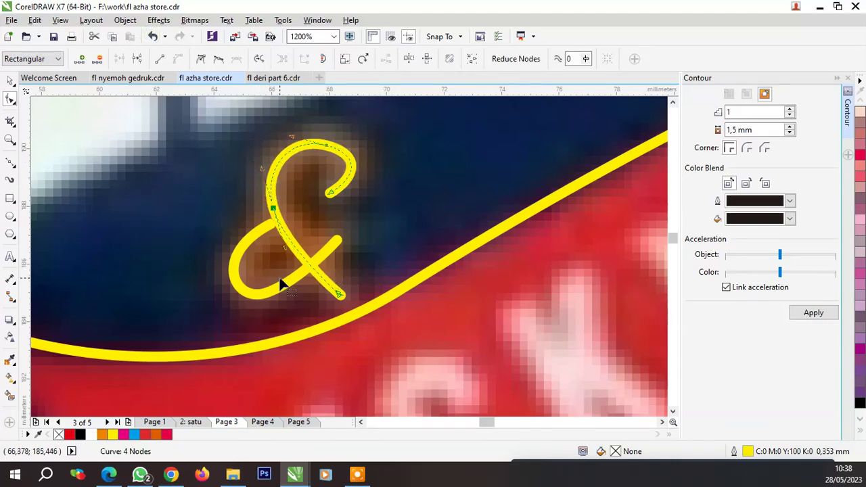
pyautogui.click(254, 289)
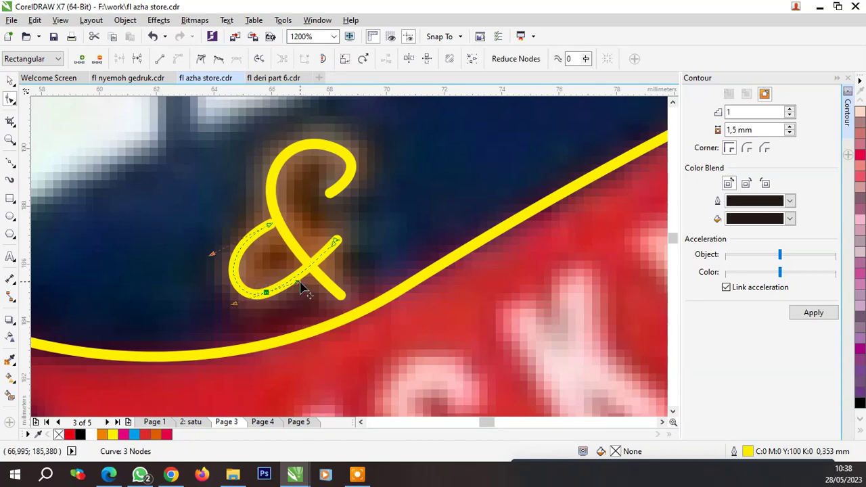
pyautogui.moveTo(301, 288); pyautogui.dragTo(313, 269)
pyautogui.press('space')
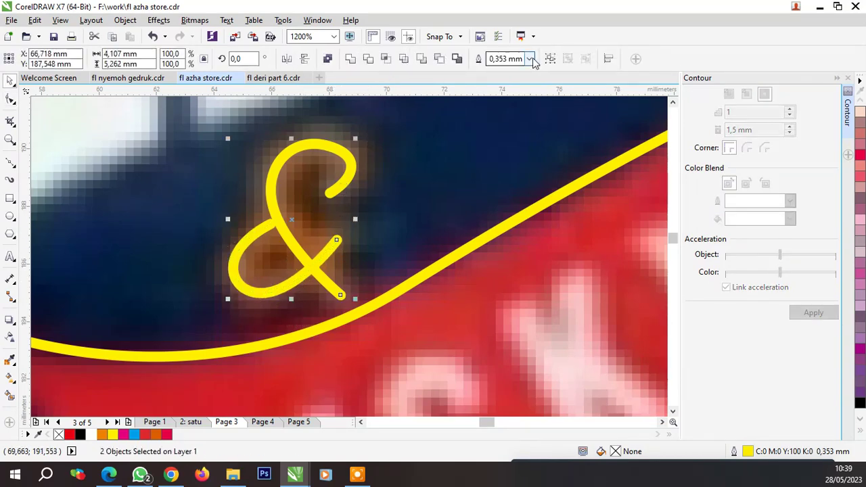
# Give the ampersand a 1.0 mm outline and convert the outline into a filled shape
pyautogui.click(530, 59)
pyautogui.click(508, 146)
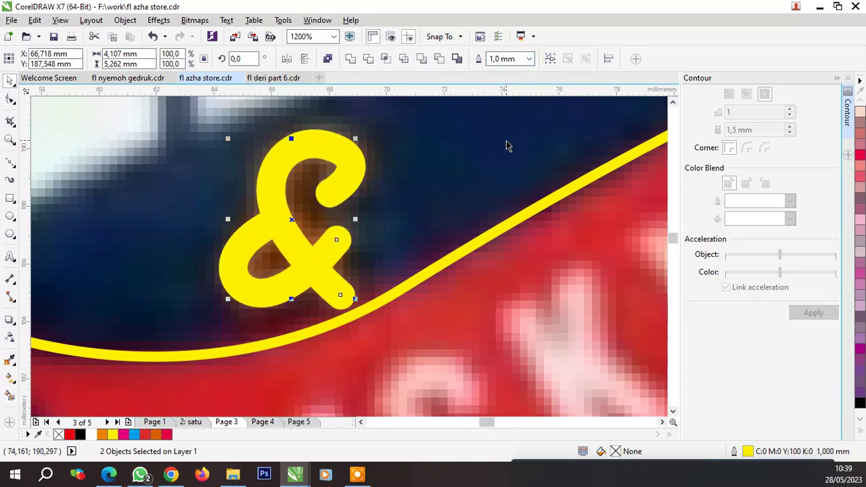
pyautogui.scroll(-3, 370, 214)
pyautogui.hotkey('ctrl', 'shift', 'q')
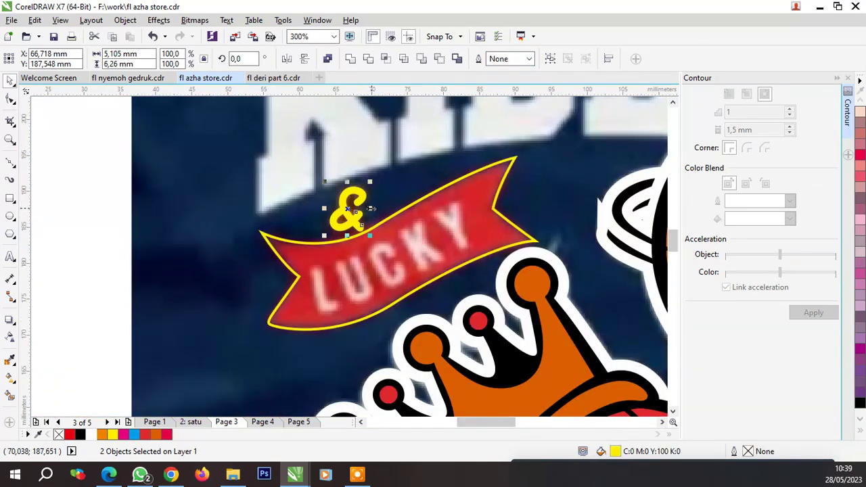
# Group the ampersand's two pieces and fill them orange
pyautogui.hotkey('ctrl', 'g')
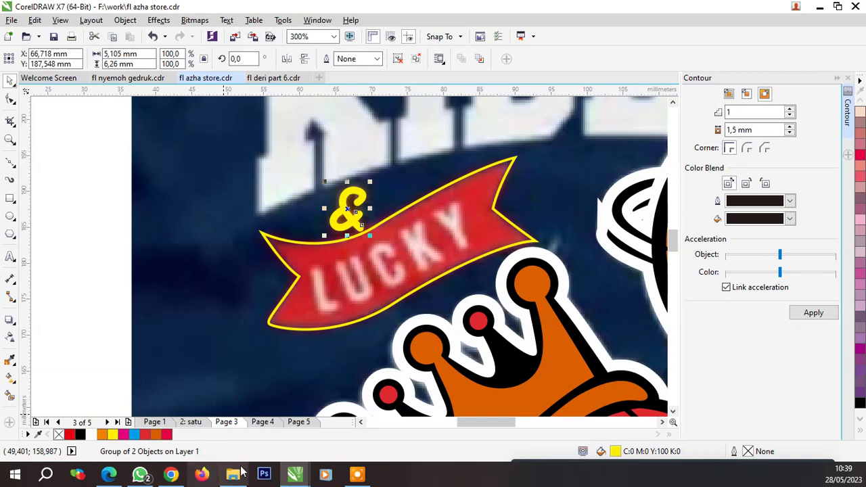
pyautogui.click(156, 435)
pyautogui.scroll(-2, 339, 272)
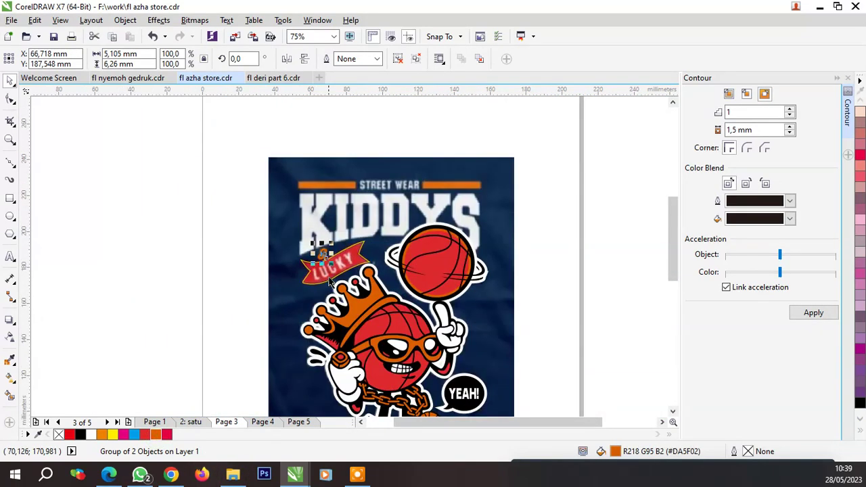
pyautogui.scroll(2, 338, 273)
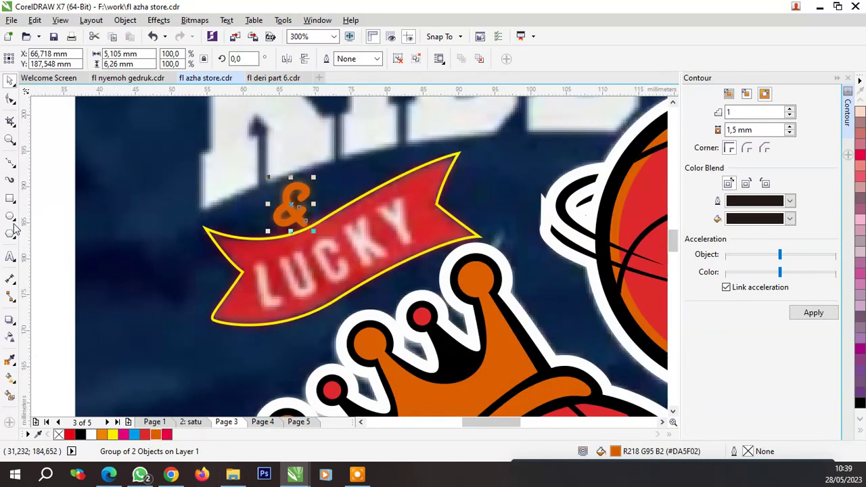
# Add the artistic text 'LUCKY' to the left of the banner
pyautogui.click(9, 258)
pyautogui.click(74, 244)
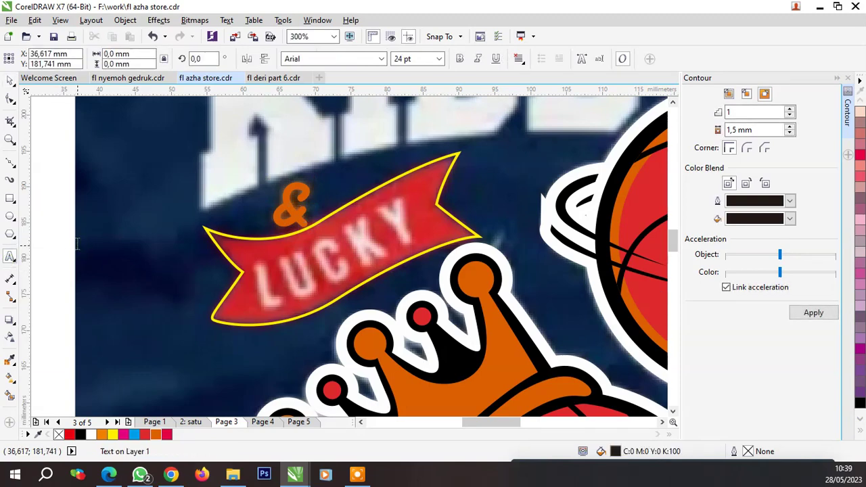
pyautogui.write('LUC')
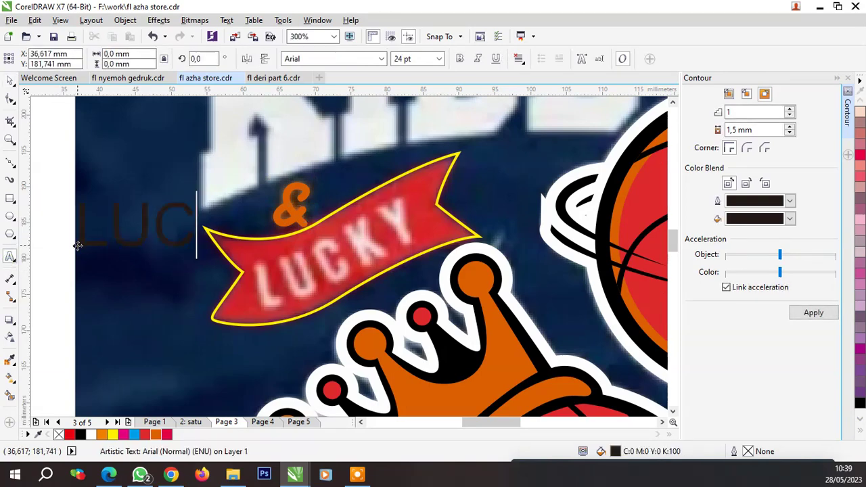
pyautogui.write('KY')
pyautogui.click(10, 80)
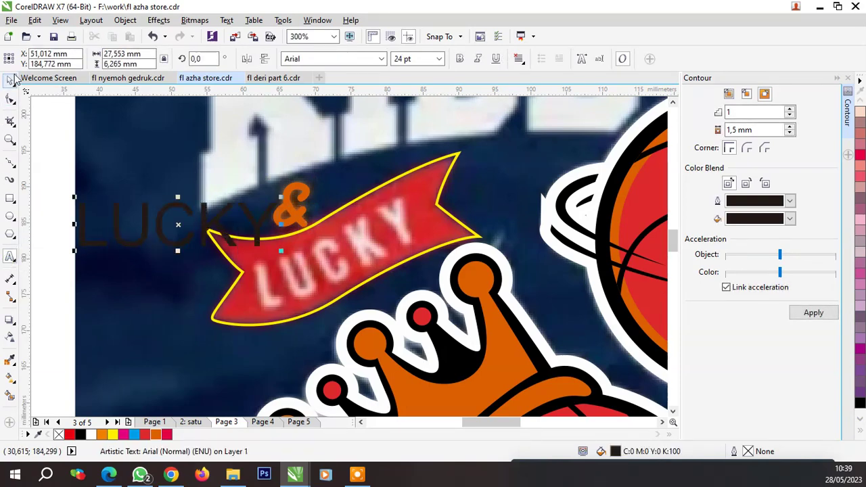
pyautogui.click(11, 80)
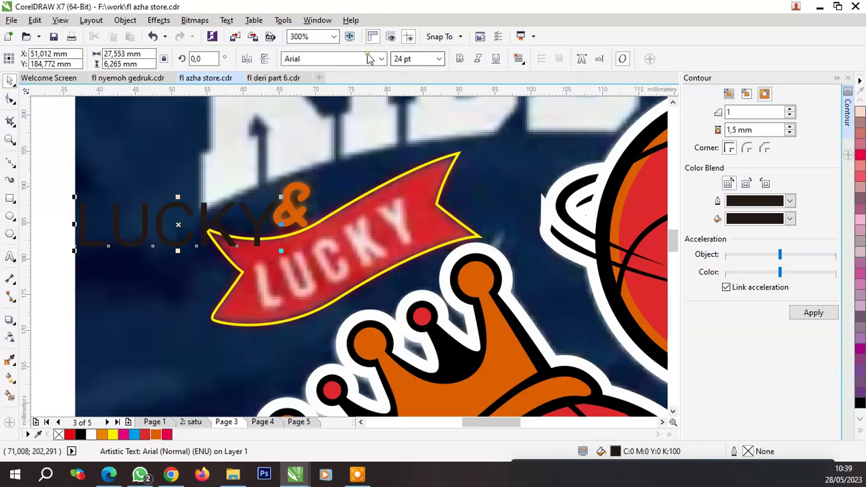
# Set the LUCKY text's font to Impact, keeping it left of the banner
pyautogui.click(318, 59)
pyautogui.write('Impact')
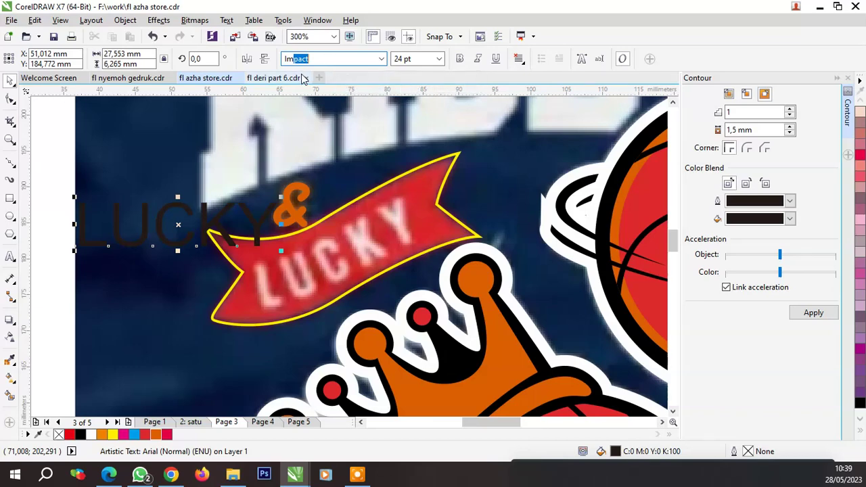
pyautogui.press('Return')
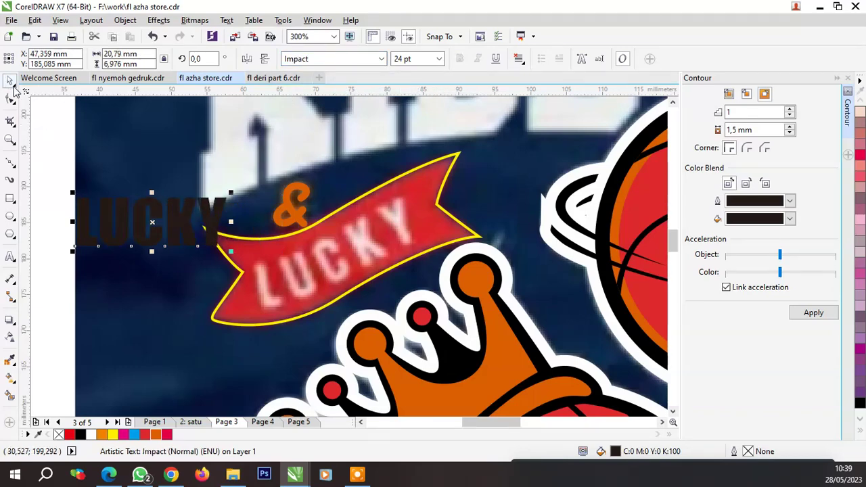
pyautogui.moveTo(148, 204); pyautogui.dragTo(334, 258)
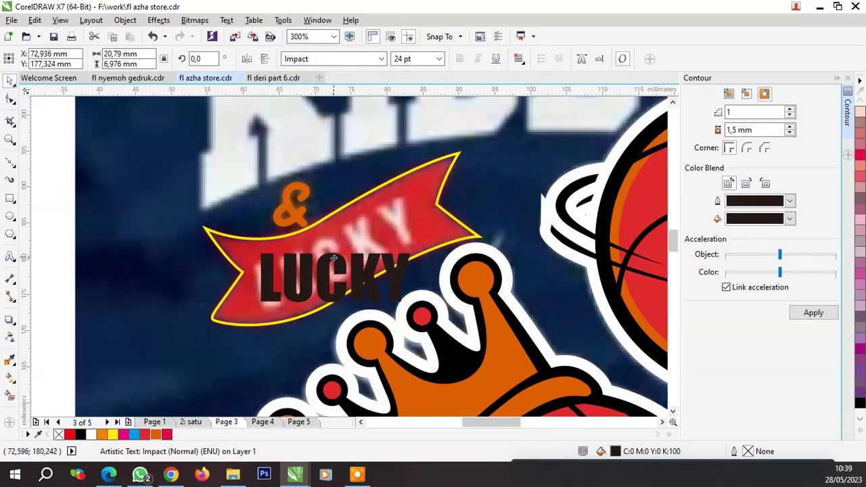
pyautogui.hotkey('ctrl', 'z')
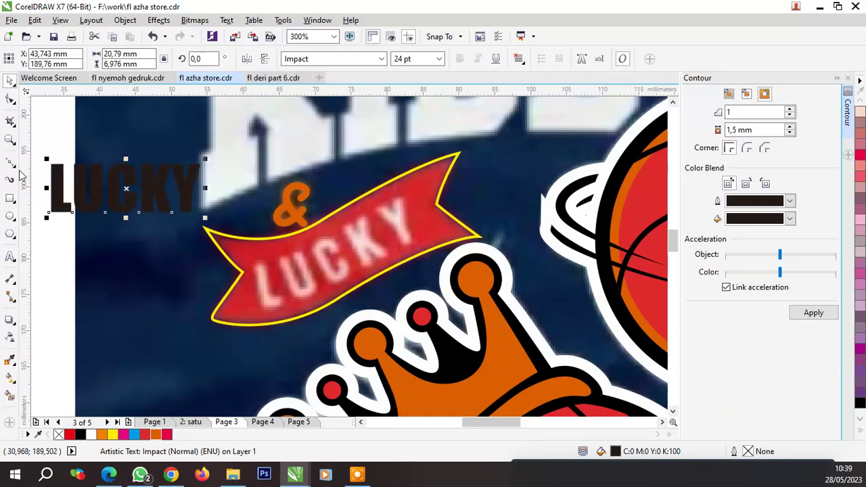
pyautogui.click(11, 163)
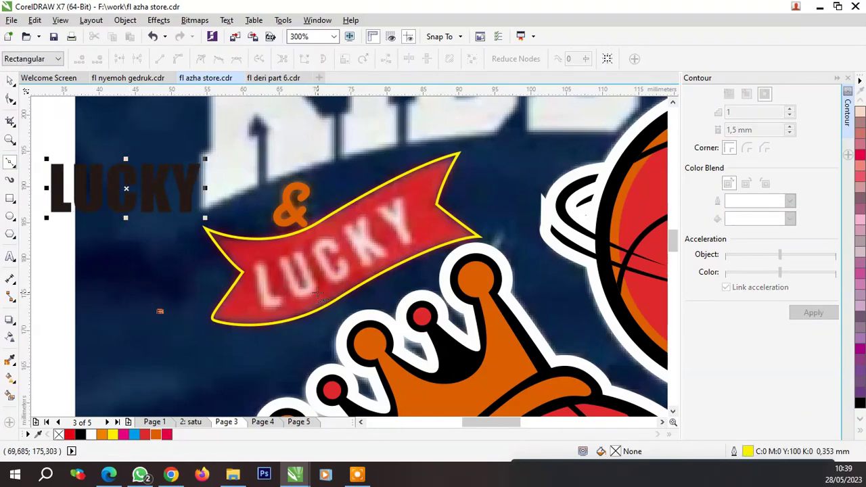
# Draw a helper curve across the banner, rising toward the right
pyautogui.click(160, 312)
pyautogui.click(323, 289)
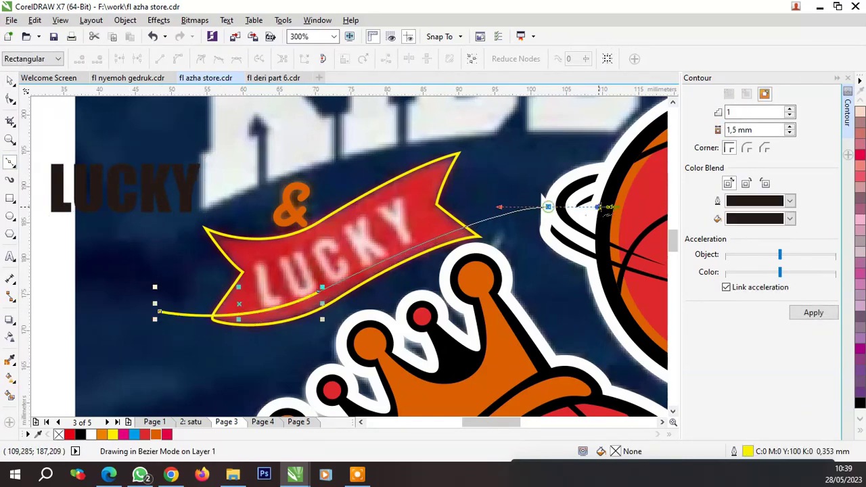
pyautogui.moveTo(602, 208); pyautogui.dragTo(626, 207)
pyautogui.press('space')
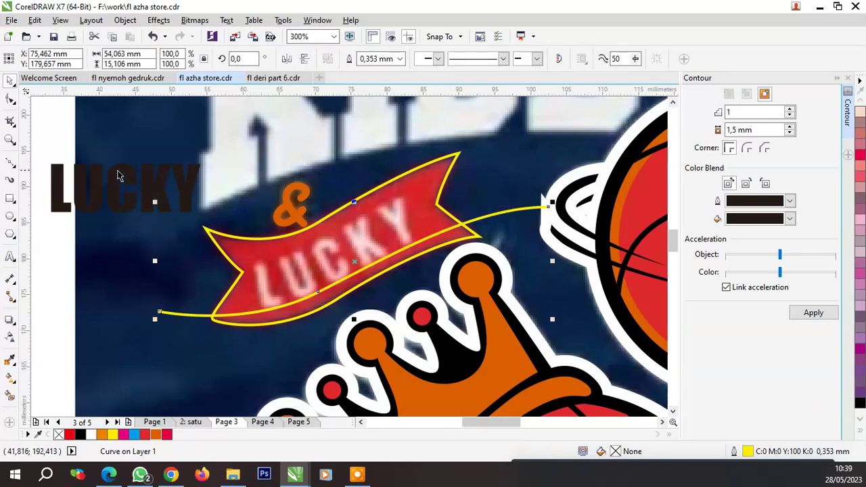
# Fit the LUCKY text to the helper curve across the banner
pyautogui.click(117, 176)
pyautogui.click(227, 20)
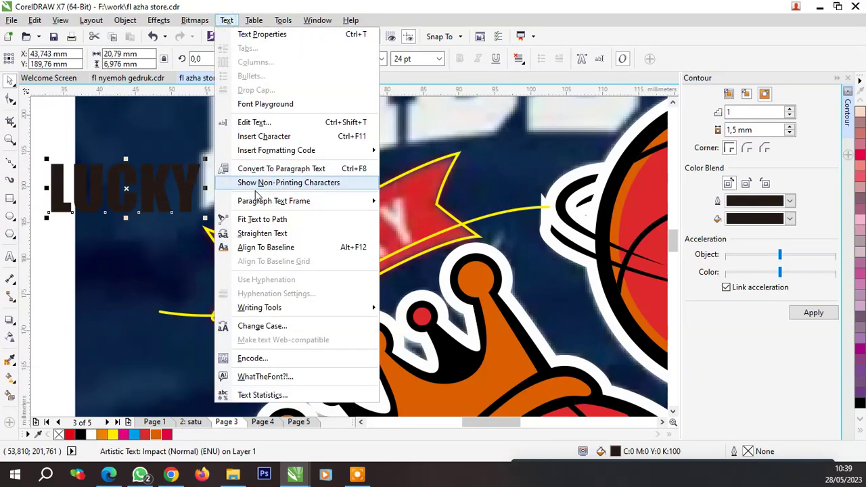
pyautogui.click(262, 219)
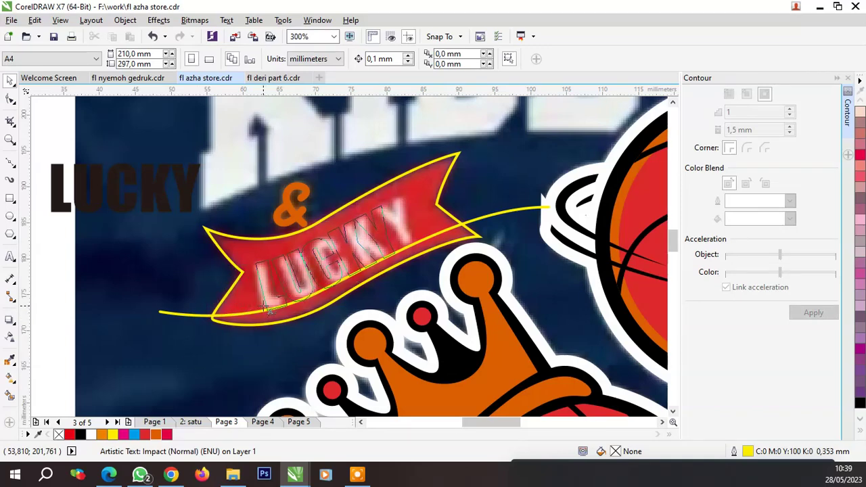
pyautogui.click(268, 310)
# Adjust LUCKY's letter spacing along the path so it fits the banner
pyautogui.click(9, 100)
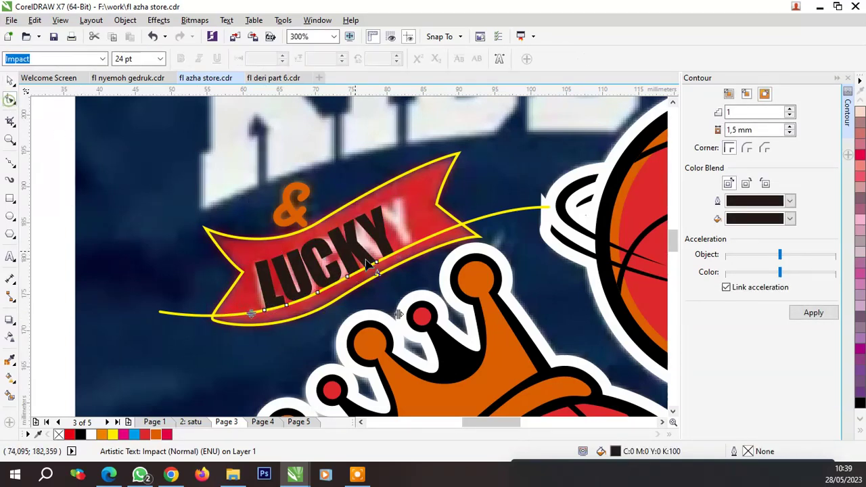
pyautogui.moveTo(375, 269); pyautogui.dragTo(433, 316)
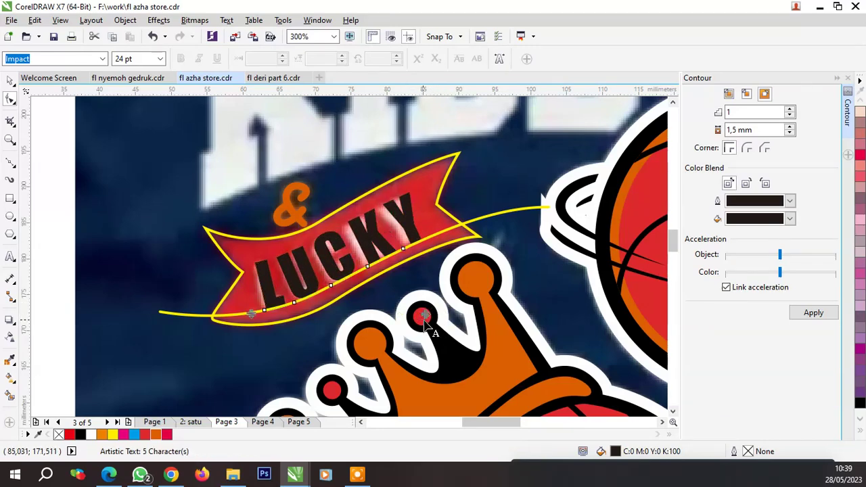
pyautogui.moveTo(424, 315); pyautogui.dragTo(417, 326)
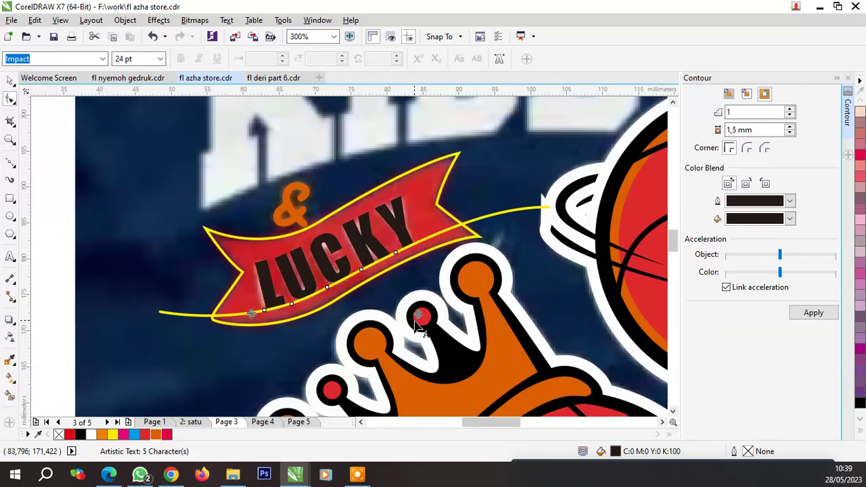
pyautogui.click(494, 214)
# Delete the helper curve, make LUCKY white and fill the banner red
pyautogui.press('space')
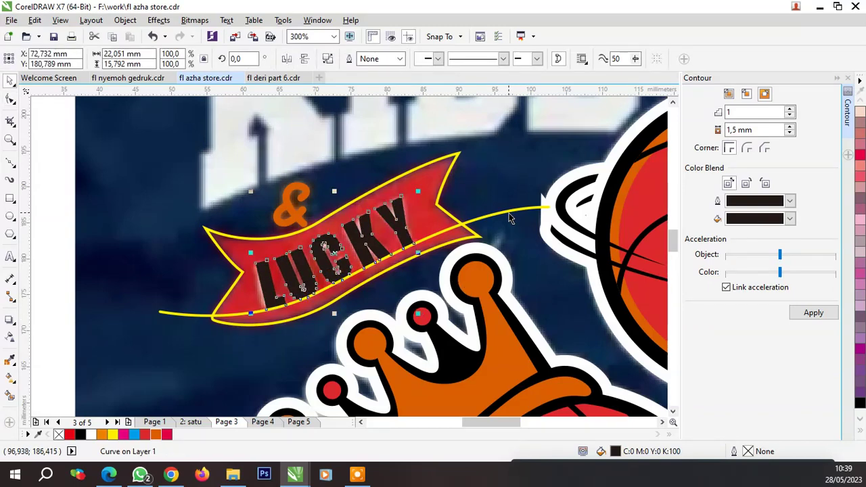
pyautogui.press('Delete')
pyautogui.click(380, 224)
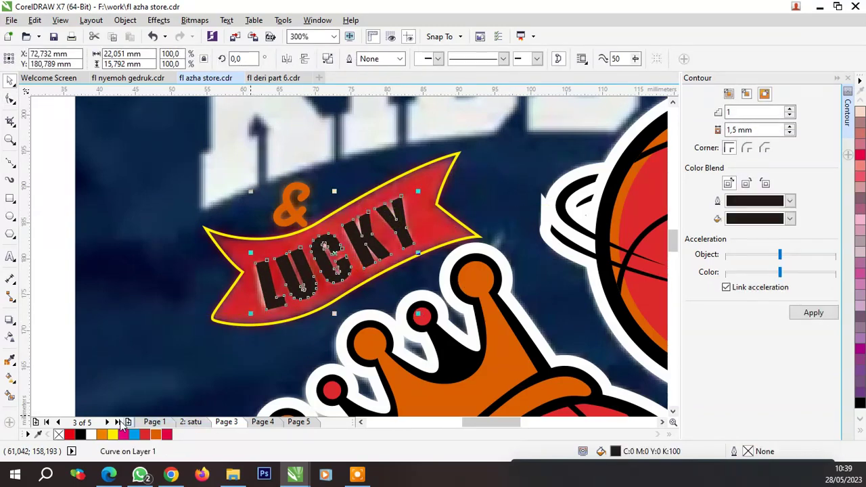
pyautogui.click(93, 435)
pyautogui.click(430, 231)
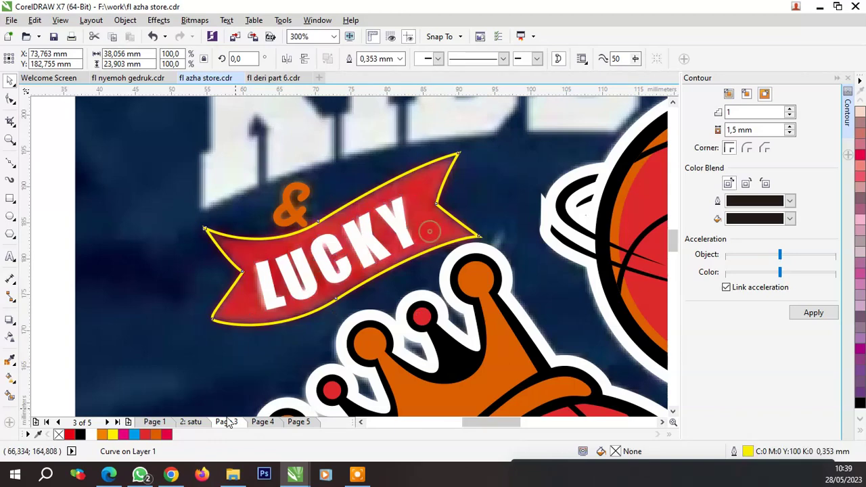
pyautogui.click(145, 436)
# Remove the outline colour from the banner, LUCKY and ampersand
pyautogui.scroll(-3, 314, 255)
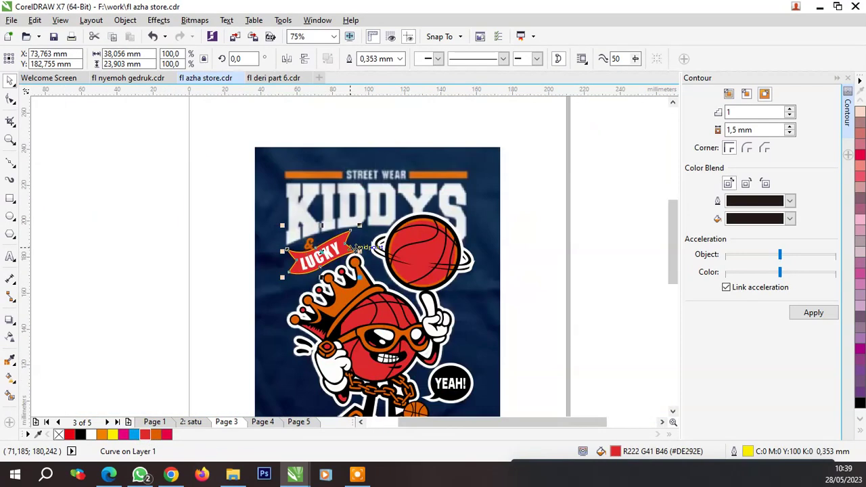
pyautogui.scroll(1, 351, 245)
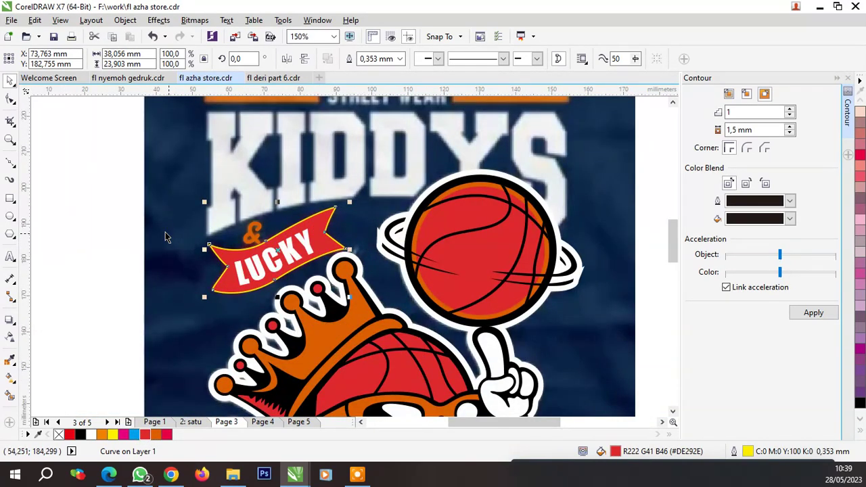
pyautogui.moveTo(102, 181); pyautogui.dragTo(444, 361)
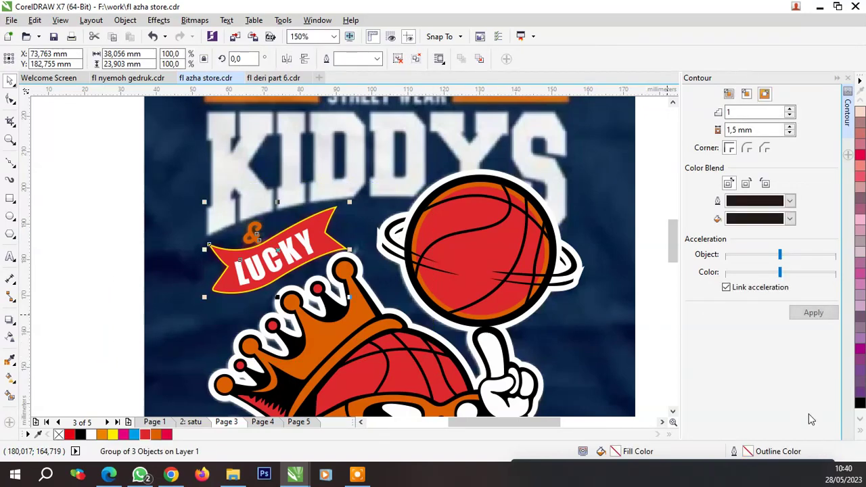
pyautogui.click(861, 433)
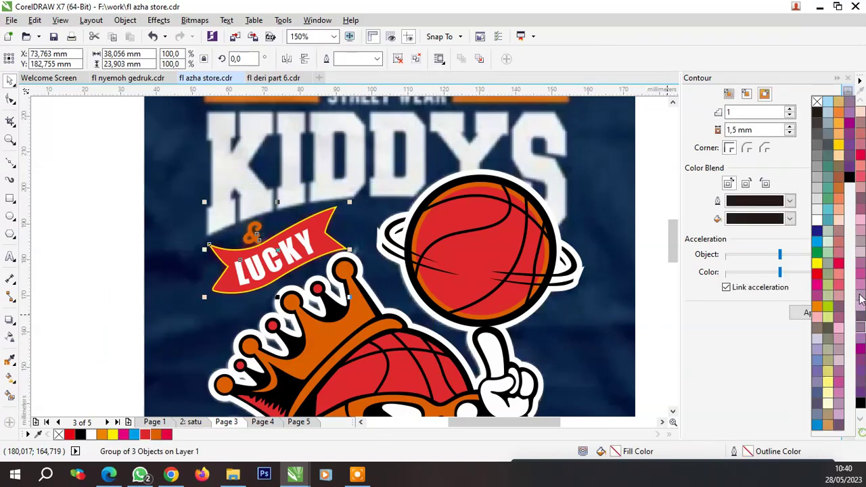
pyautogui.click(817, 101)
pyautogui.scroll(-1, 347, 238)
# Group the banner together with the whole mascot artwork
pyautogui.moveTo(202, 119); pyautogui.dragTo(553, 401)
pyautogui.hotkey('ctrl', 'g')
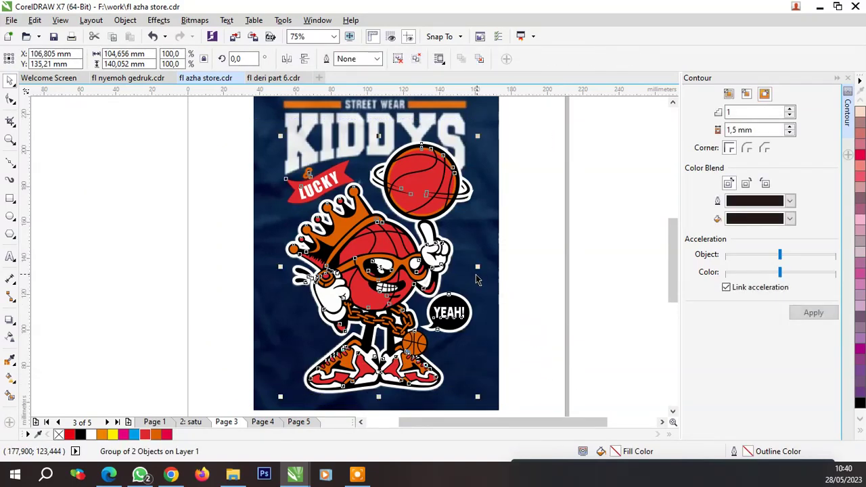
pyautogui.scroll(-1, 477, 280)
pyautogui.scroll(2, 433, 196)
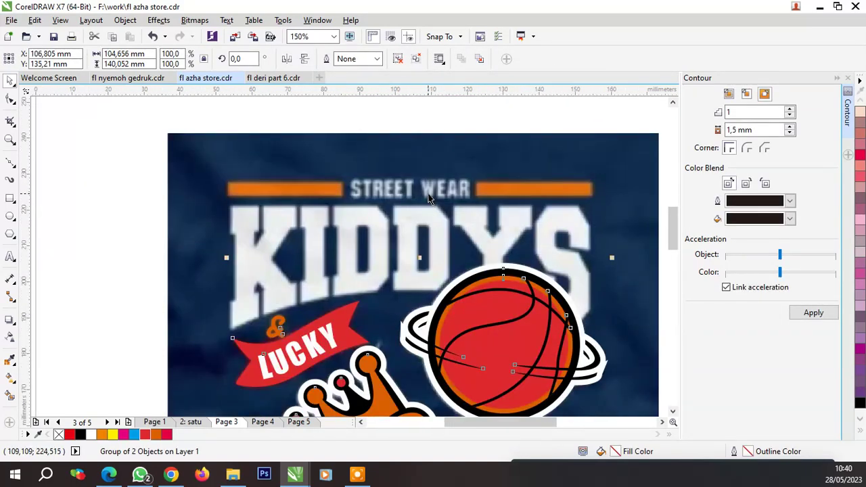
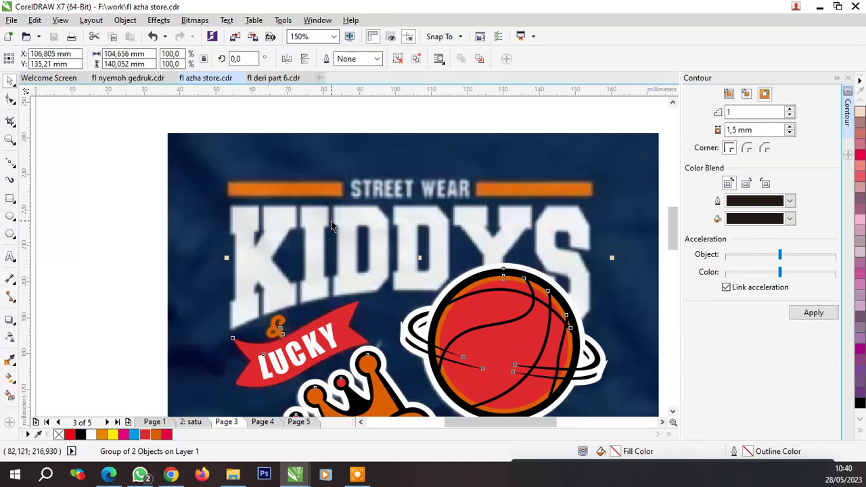
# Draw rectangles over the left and right orange bars beside STREET WEAR
pyautogui.press('F6')
pyautogui.scroll(1, 233, 197)
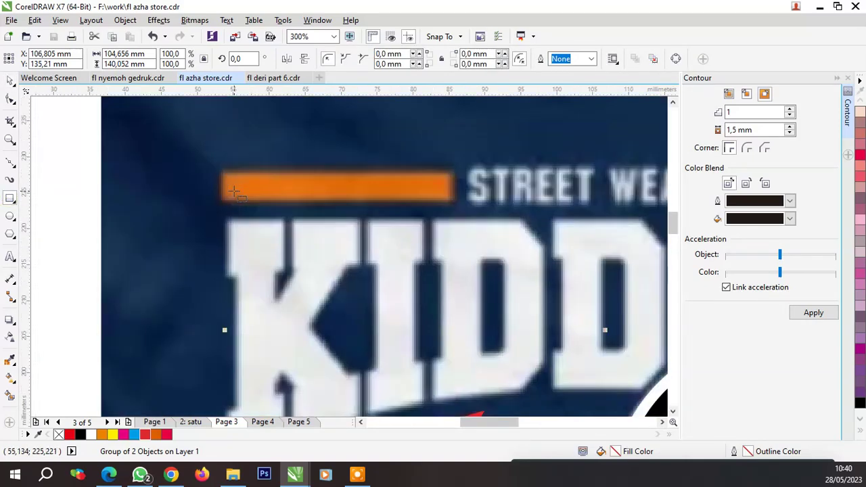
pyautogui.scroll(1, 223, 169)
pyautogui.moveTo(212, 151); pyautogui.dragTo(321, 208)
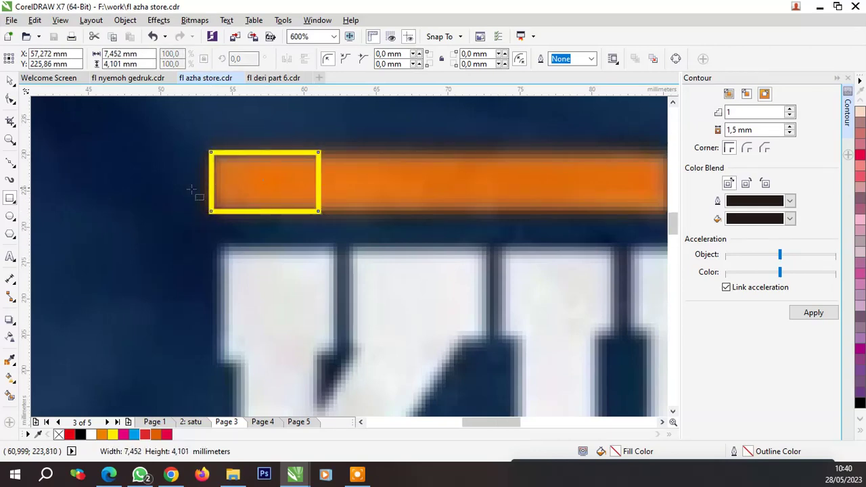
pyautogui.scroll(-1, 325, 203)
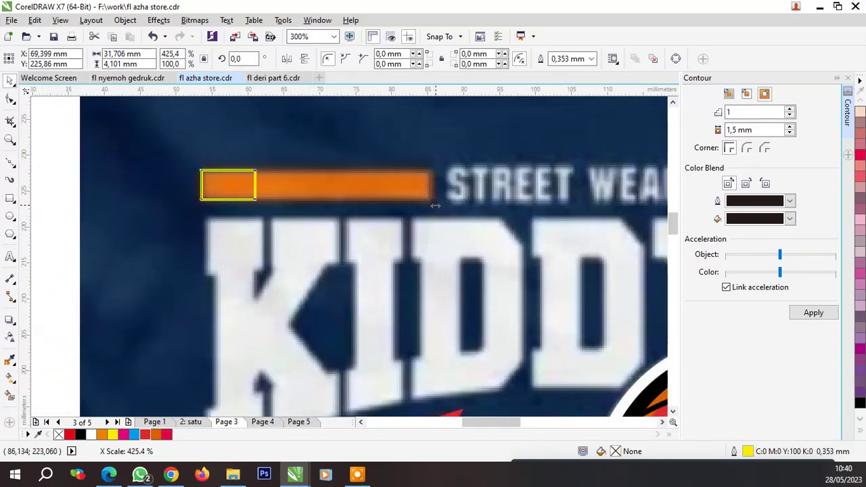
pyautogui.moveTo(330, 197); pyautogui.dragTo(433, 198)
pyautogui.scroll(-1, 237, 184)
pyautogui.scroll(-1, 239, 184)
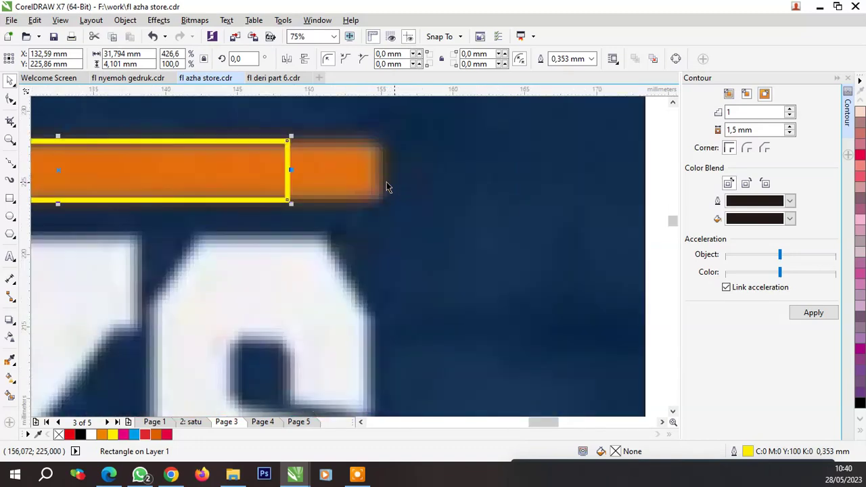
pyautogui.scroll(3, 270, 181)
pyautogui.moveTo(262, 160); pyautogui.dragTo(355, 161)
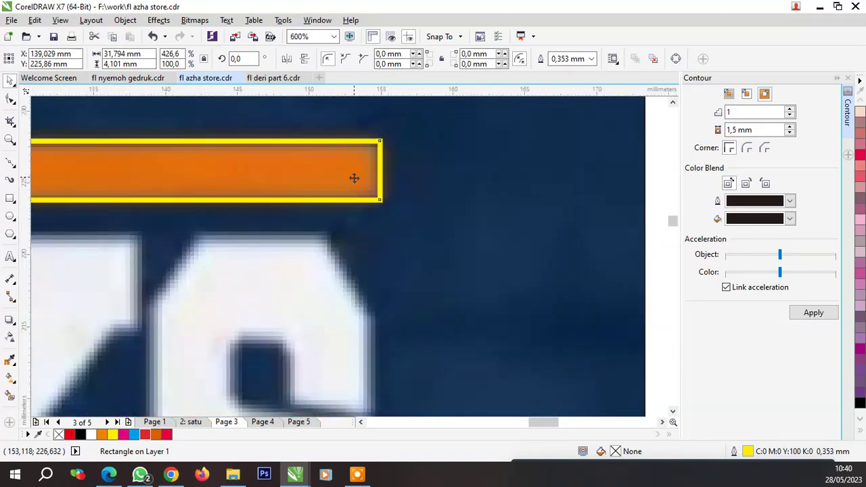
# Select both orange bar rectangles and group them
pyautogui.scroll(-1, 354, 178)
pyautogui.scroll(-2, 398, 194)
pyautogui.scroll(2, 230, 184)
pyautogui.scroll(1, 185, 195)
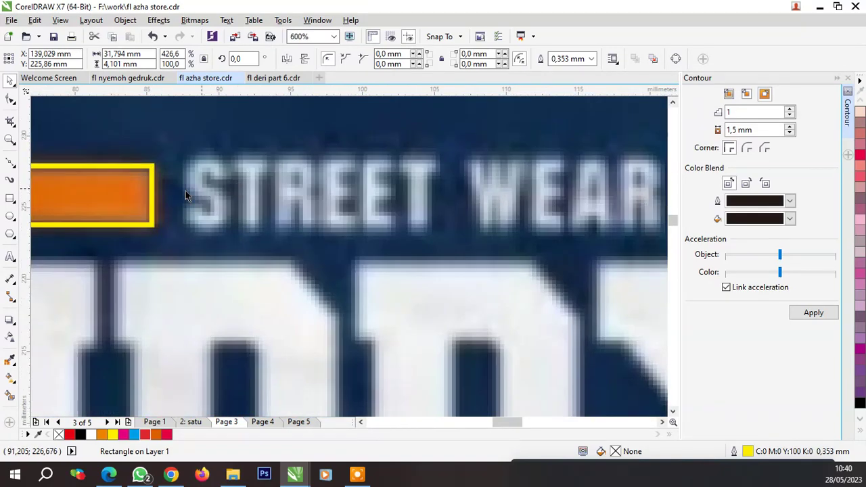
pyautogui.keyDown('shift'); pyautogui.click(182, 196); pyautogui.keyUp('shift')
pyautogui.hotkey('ctrl', 'g')
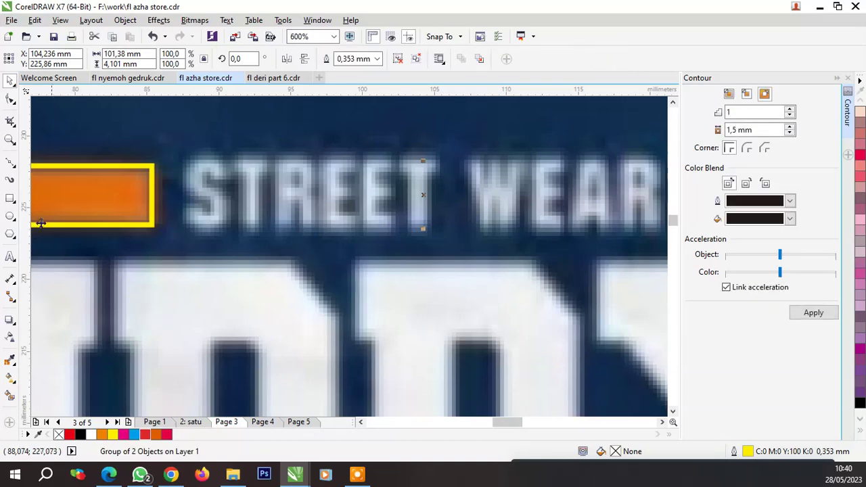
pyautogui.click(10, 258)
pyautogui.scroll(-1, 224, 294)
pyautogui.scroll(1, 230, 248)
# Type 'STRAAT WEAR' above the title and set it in the Impact font
pyautogui.click(217, 237)
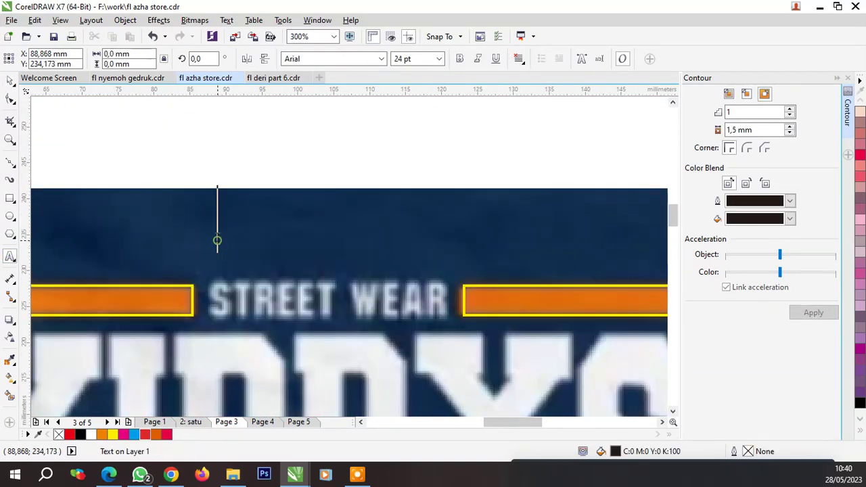
pyautogui.write('STRA')
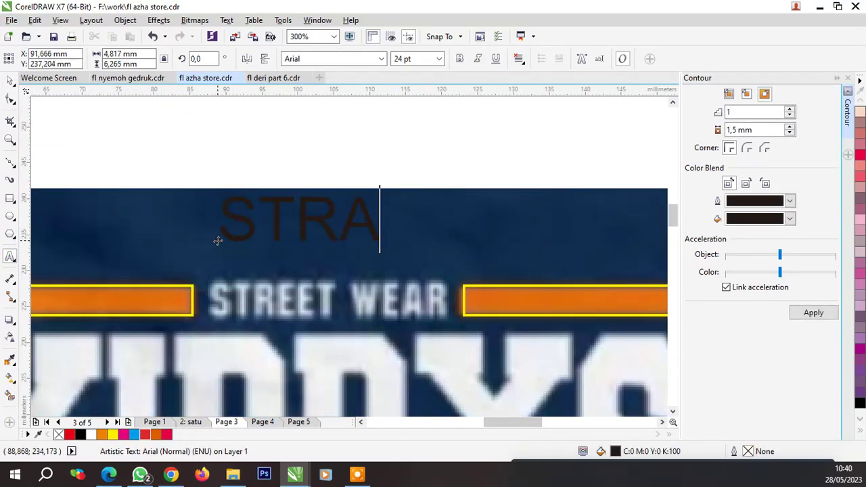
pyautogui.write('AT WE')
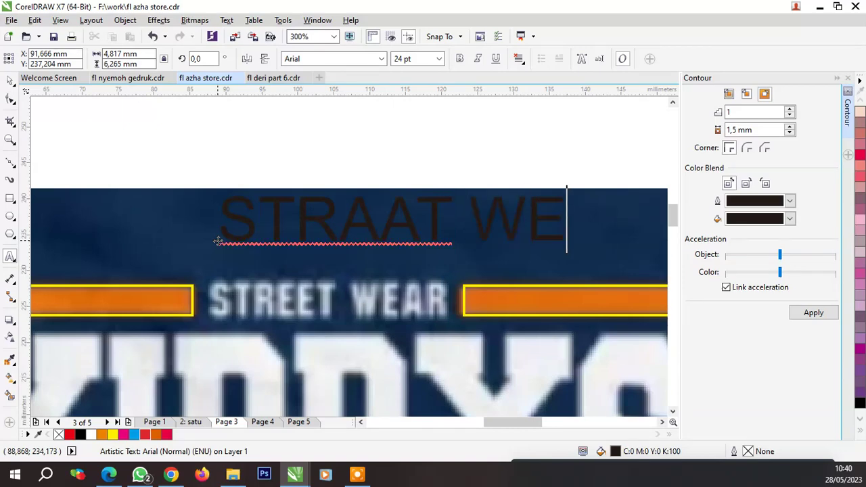
pyautogui.write('AR')
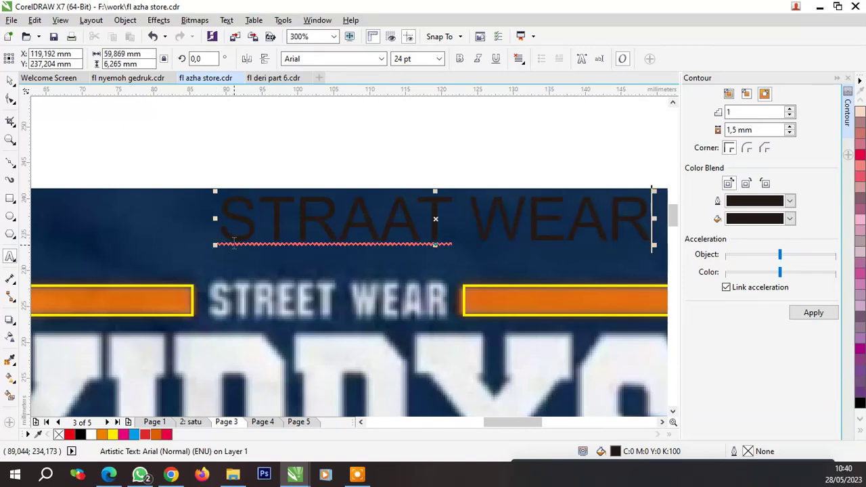
pyautogui.hotkey('ctrl', 'space')
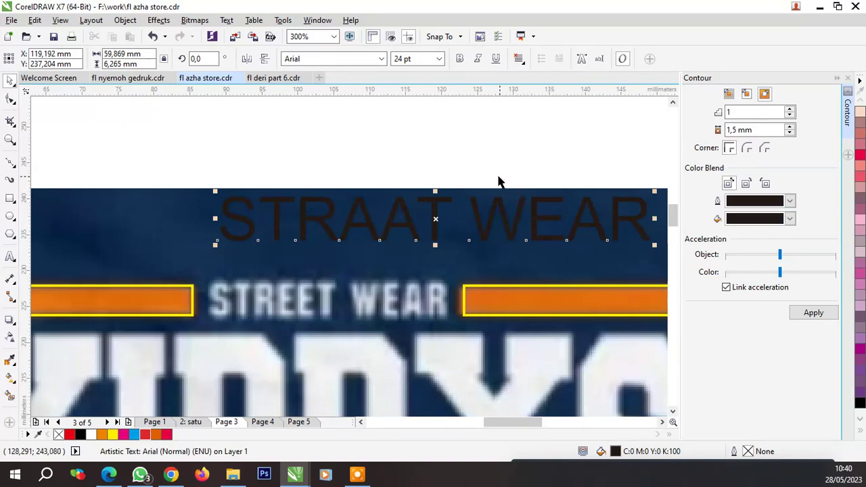
pyautogui.click(382, 59)
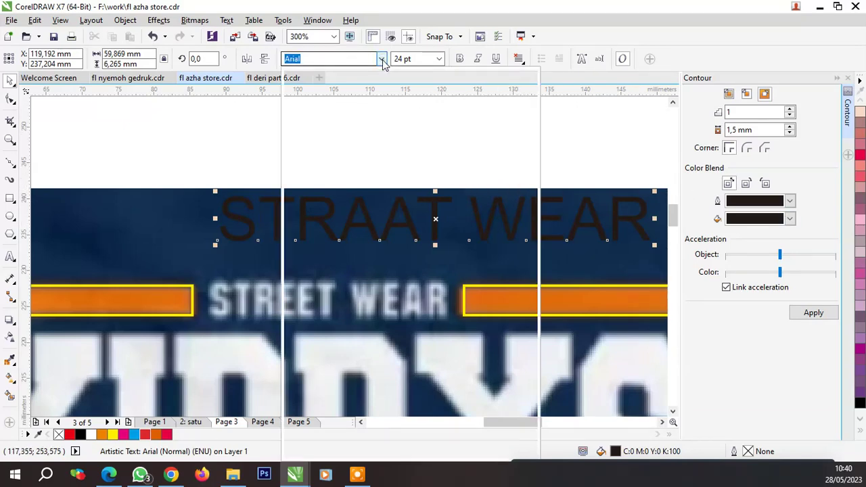
pyautogui.click(328, 99)
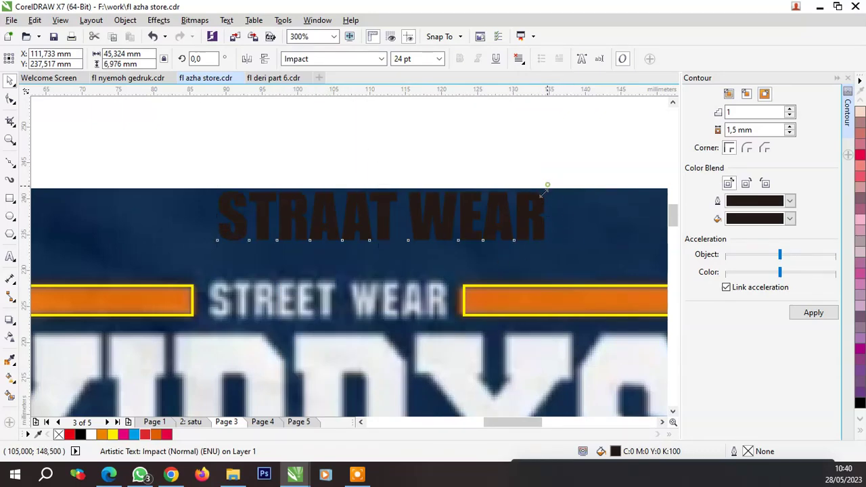
# Scale and move the text onto the STREET WEAR reference title
pyautogui.moveTo(548, 187); pyautogui.dragTo(370, 219)
pyautogui.moveTo(255, 234); pyautogui.dragTo(248, 298)
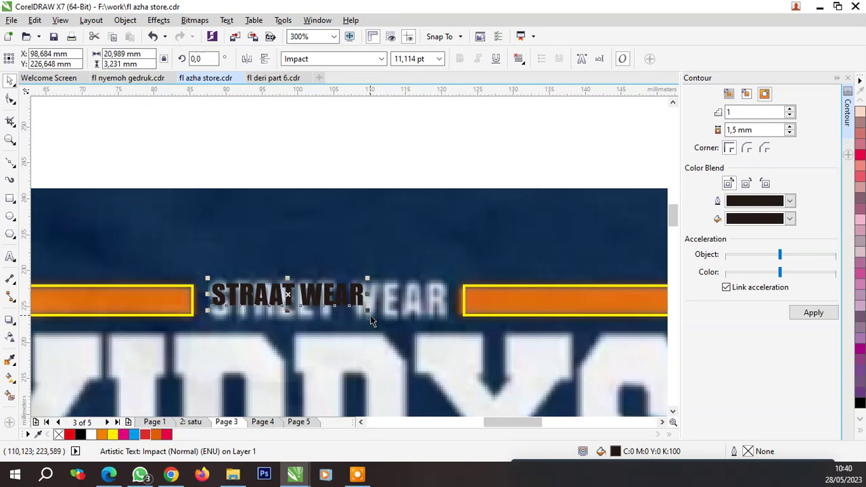
pyautogui.moveTo(369, 309); pyautogui.dragTo(444, 335)
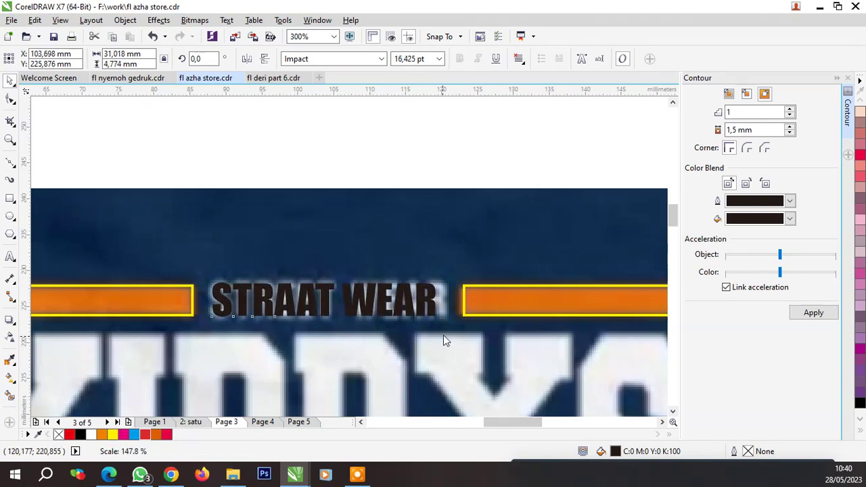
pyautogui.scroll(1, 450, 312)
# Widen the letter spacing and nudge the text into alignment over the title
pyautogui.click(10, 99)
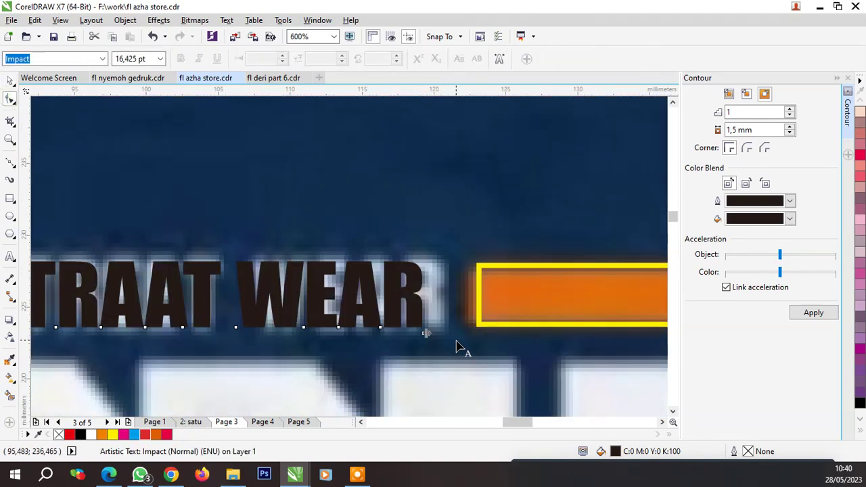
pyautogui.moveTo(426, 335); pyautogui.dragTo(438, 336)
pyautogui.scroll(-1, 436, 329)
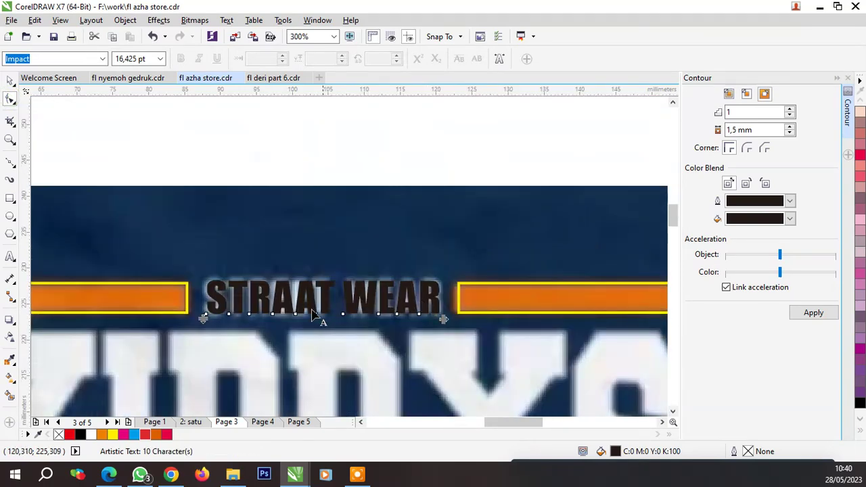
pyautogui.scroll(1, 203, 328)
pyautogui.press('space')
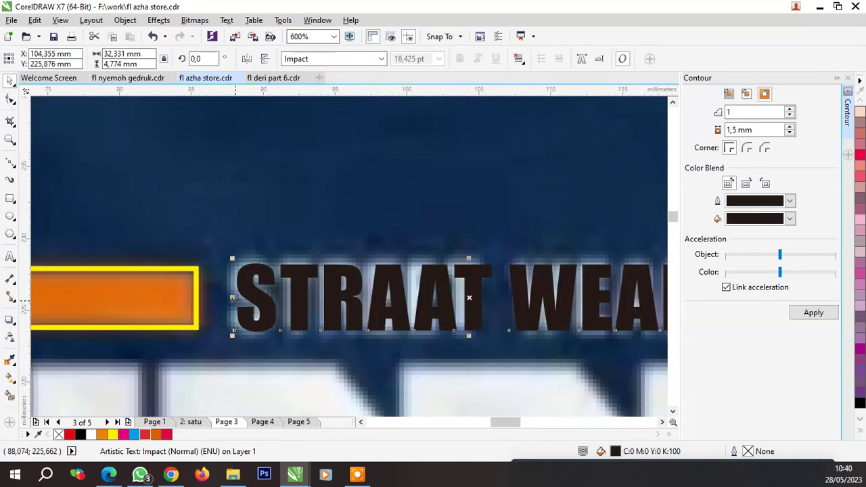
pyautogui.moveTo(232, 298); pyautogui.dragTo(227, 298)
pyautogui.scroll(-1, 284, 257)
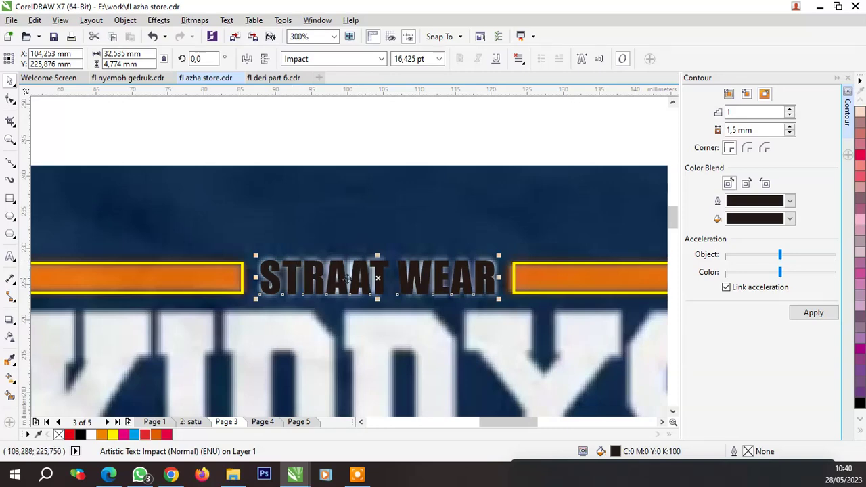
pyautogui.moveTo(346, 277); pyautogui.dragTo(348, 212)
pyautogui.hotkey('ctrl', 'z')
# Correct the spelling to 'STREET WEAR' and stretch the text slightly wider
pyautogui.click(10, 258)
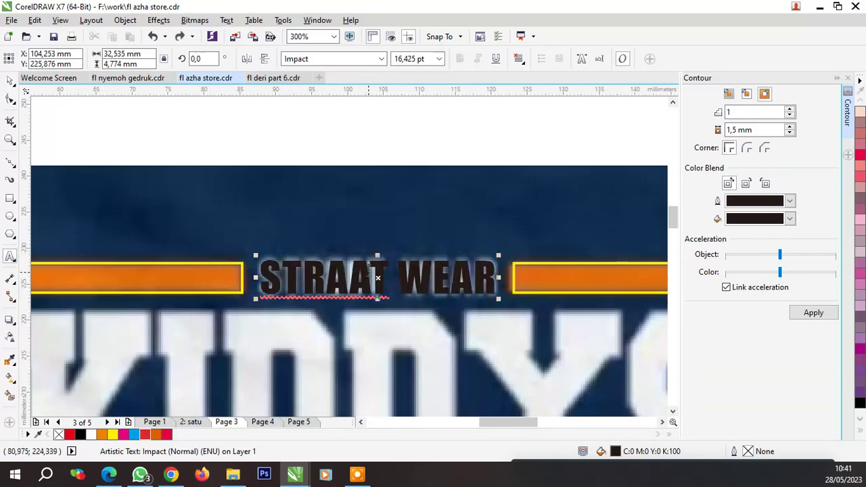
pyautogui.moveTo(369, 274); pyautogui.dragTo(329, 302)
pyautogui.write('EE')
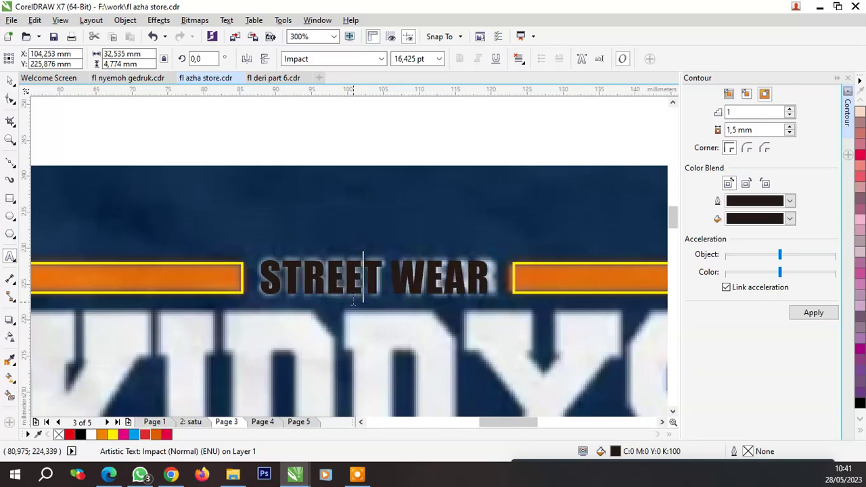
pyautogui.hotkey('ctrl', 'space')
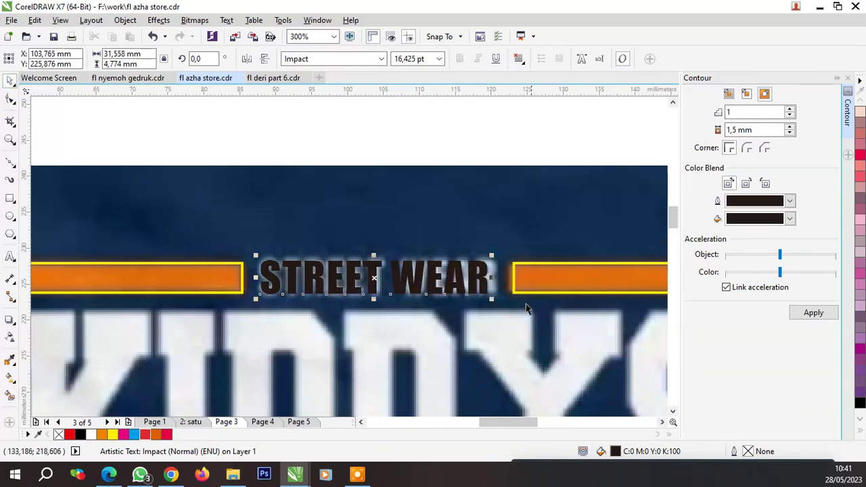
pyautogui.moveTo(489, 278); pyautogui.dragTo(498, 277)
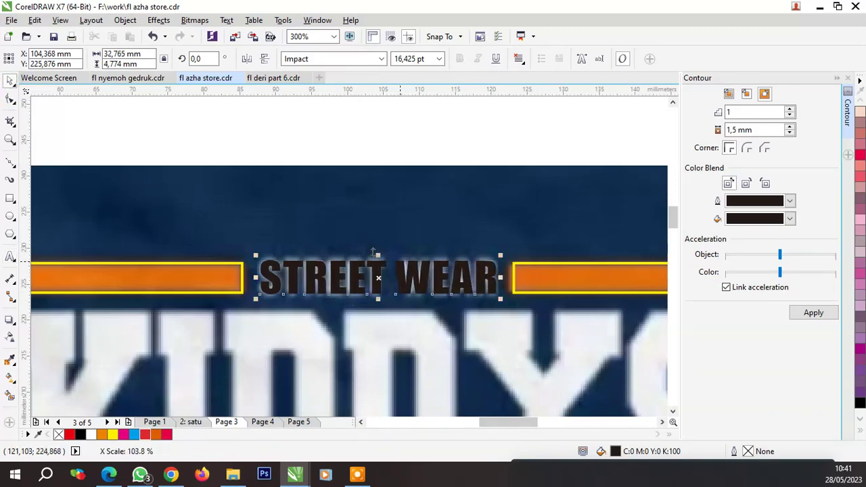
pyautogui.scroll(-2, 406, 244)
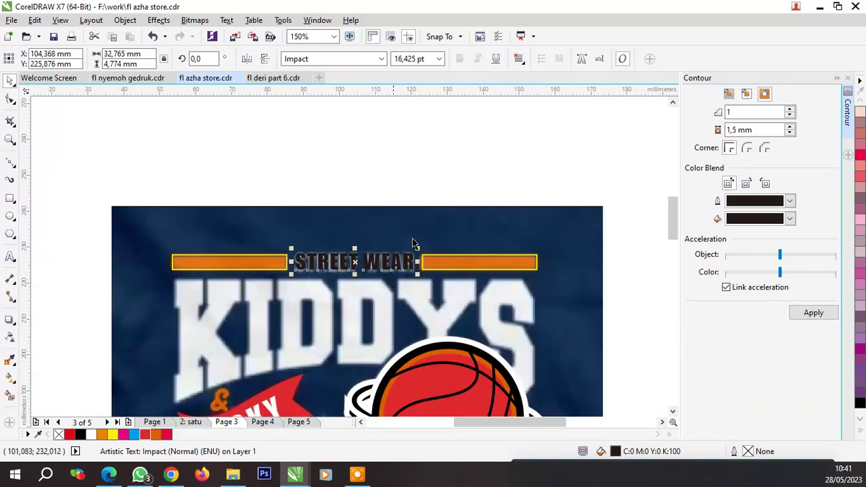
# Make the text white and group it with the orange bars
pyautogui.click(92, 434)
pyautogui.keyDown('shift'); pyautogui.click(259, 268); pyautogui.keyUp('shift')
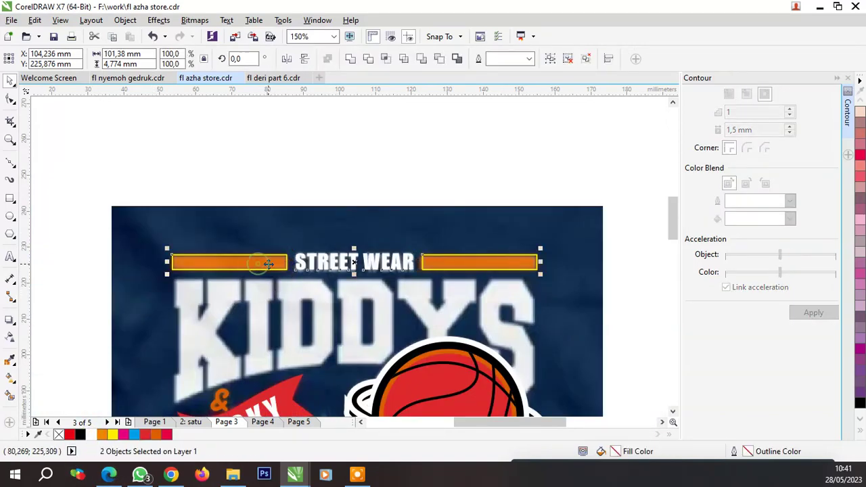
pyautogui.hotkey('ctrl', 'g')
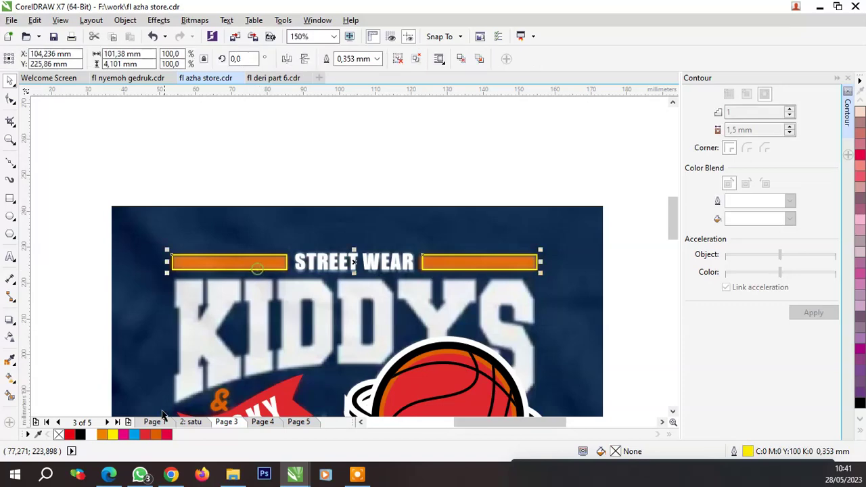
pyautogui.moveTo(62, 223); pyautogui.dragTo(603, 304)
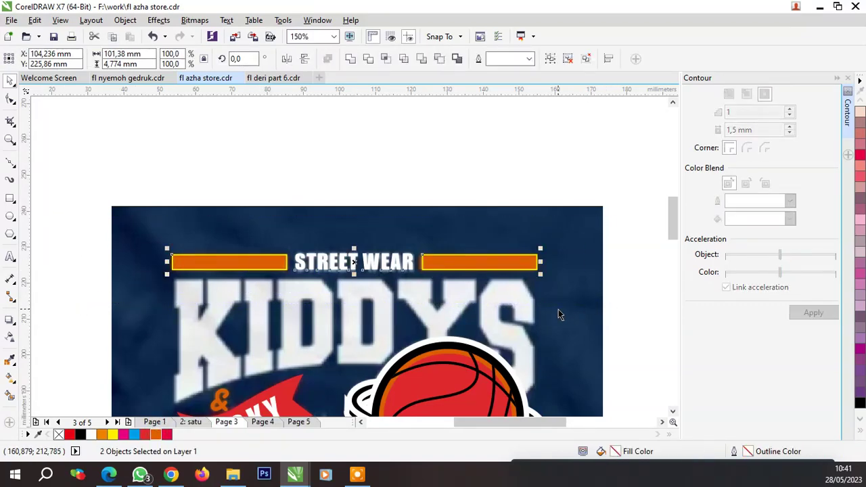
pyautogui.hotkey('ctrl', 'g')
pyautogui.click(860, 433)
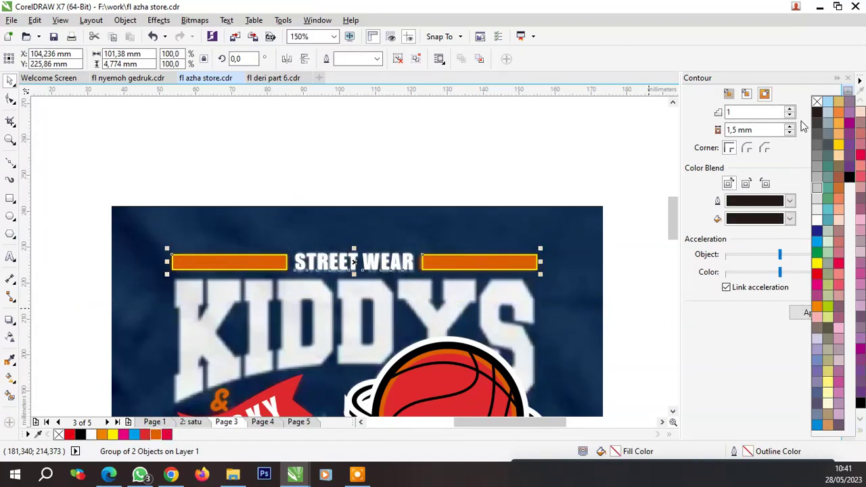
pyautogui.click(824, 105)
# Frame the STREET WEAR band with a rectangle and delete the extra copy
pyautogui.click(388, 199)
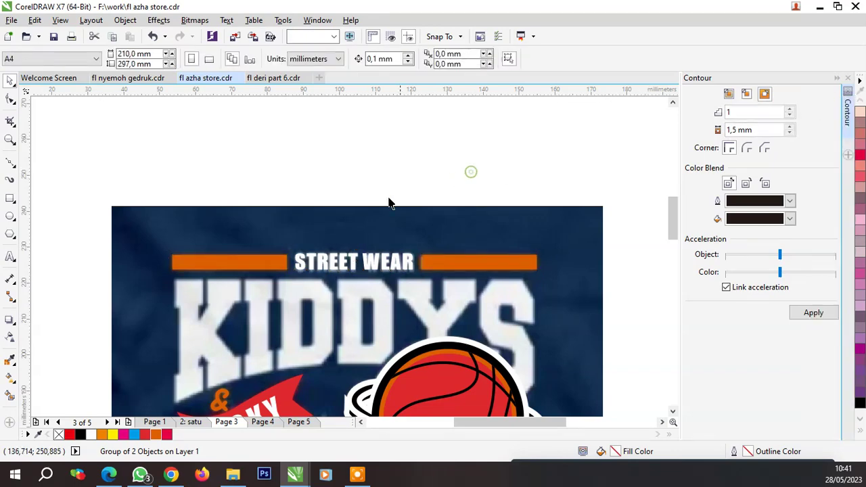
pyautogui.scroll(-1, 389, 199)
pyautogui.scroll(1, 371, 298)
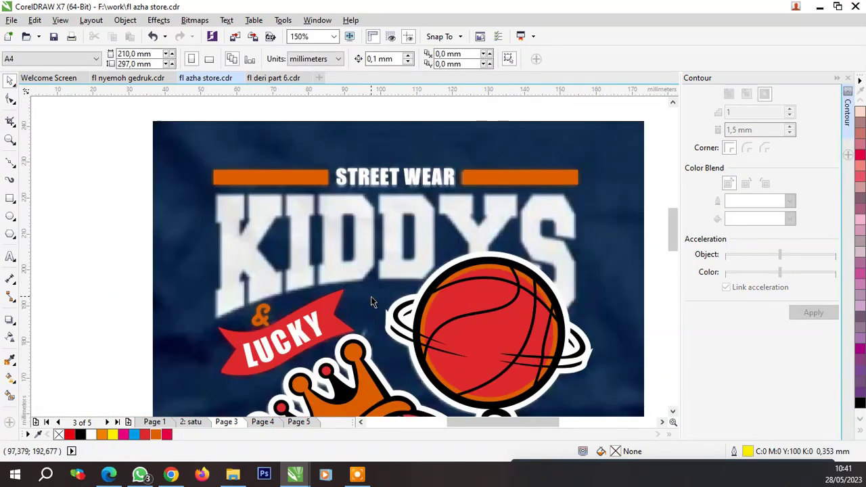
pyautogui.click(9, 199)
pyautogui.moveTo(146, 127); pyautogui.dragTo(622, 195)
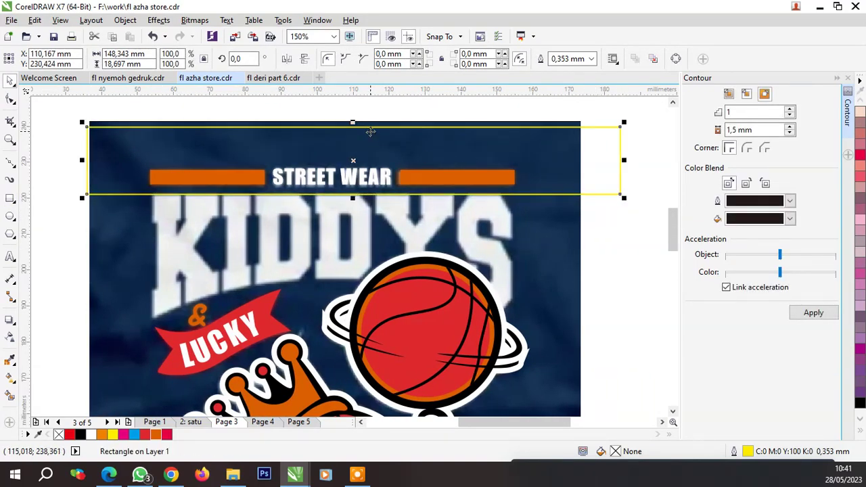
pyautogui.moveTo(371, 130); pyautogui.dragTo(352, 326)
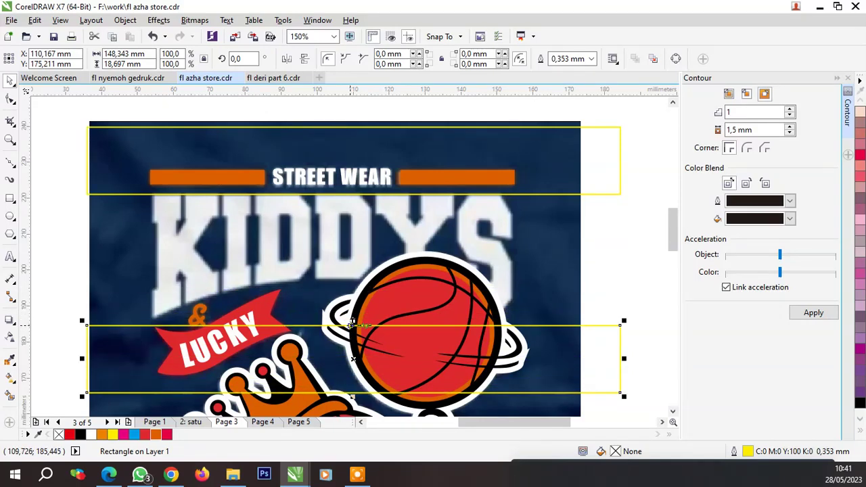
pyautogui.press('Delete')
pyautogui.press('F3')
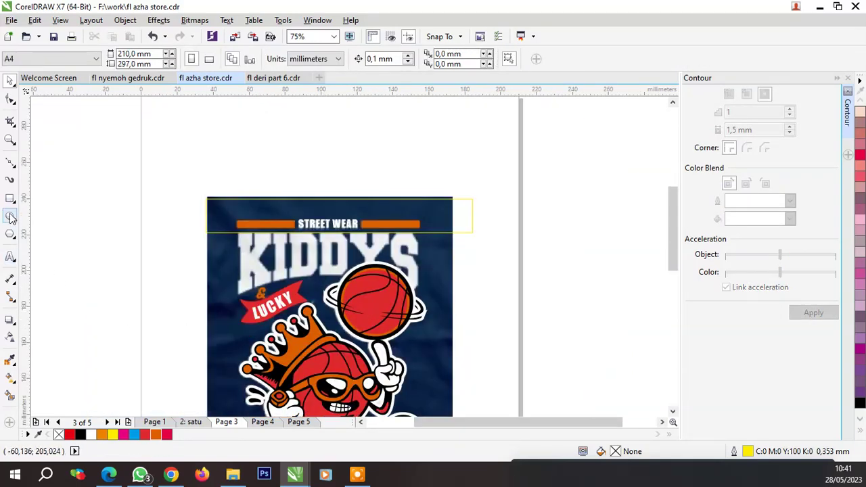
# Draw a 153 × 84 mm ellipse around the LUCKY ribbon and basketball mascot
pyautogui.click(10, 217)
pyautogui.moveTo(208, 266); pyautogui.dragTo(478, 386)
pyautogui.scroll(2, 390, 258)
pyautogui.moveTo(305, 208); pyautogui.dragTo(486, 298)
pyautogui.scroll(-2, 495, 285)
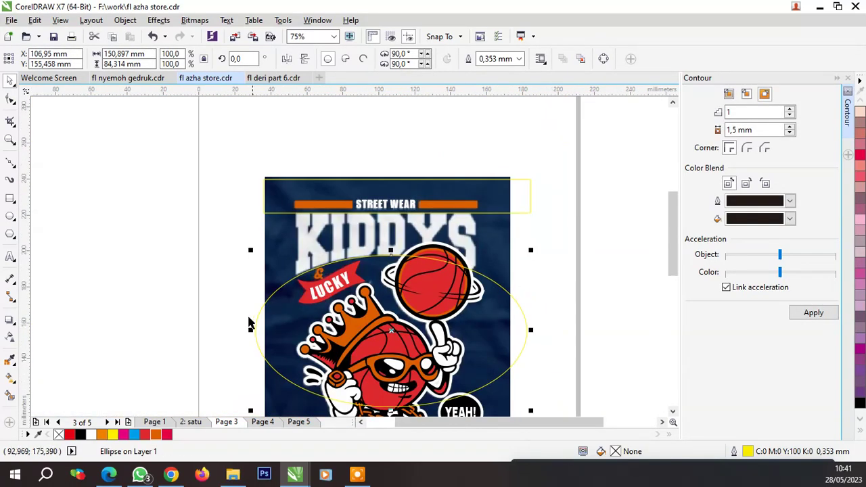
pyautogui.scroll(2, 249, 324)
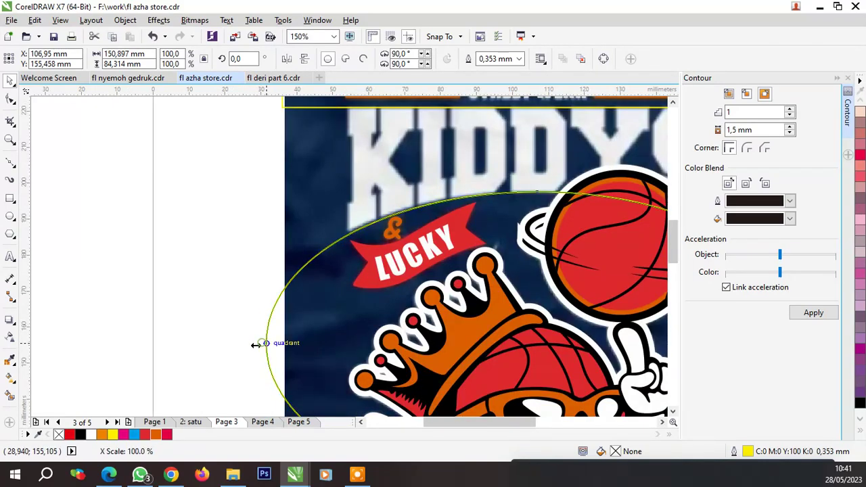
pyautogui.moveTo(263, 344); pyautogui.dragTo(253, 344)
pyautogui.scroll(-2, 253, 350)
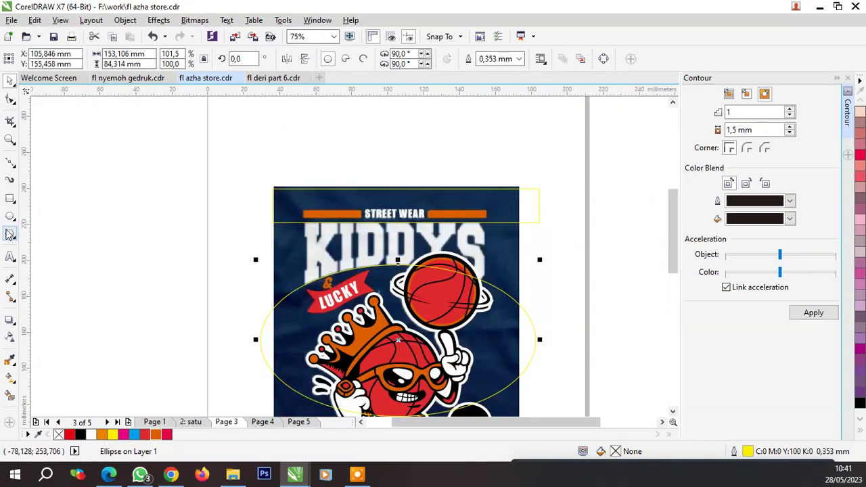
pyautogui.click(9, 258)
pyautogui.scroll(4, 248, 203)
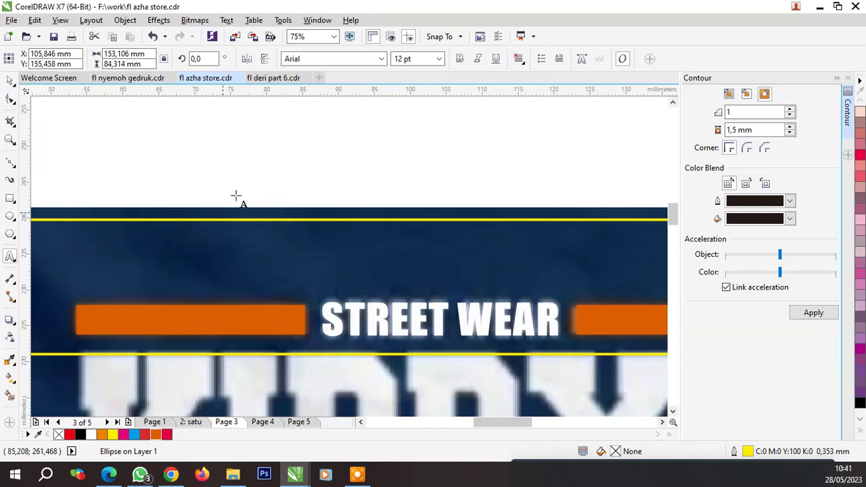
# Add 'KIDDYS' as Arial 24 pt text above the design and show the font list
pyautogui.scroll(-2, 233, 193)
pyautogui.click(229, 188)
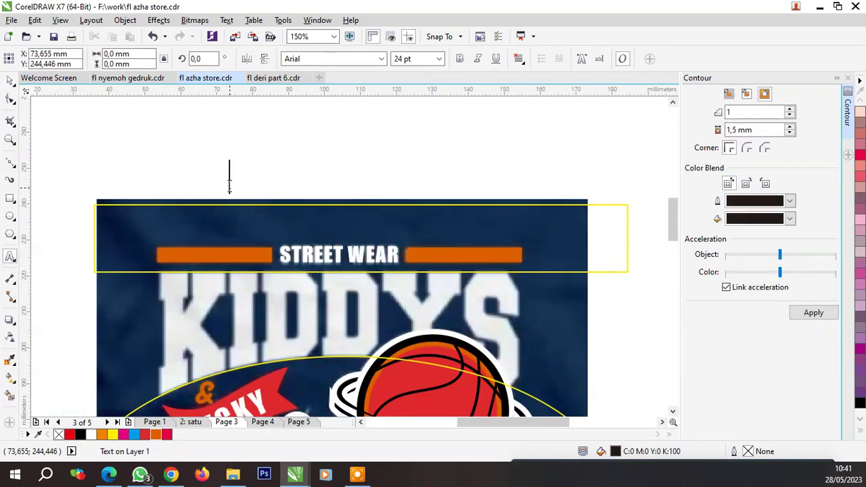
pyautogui.write('KIDD')
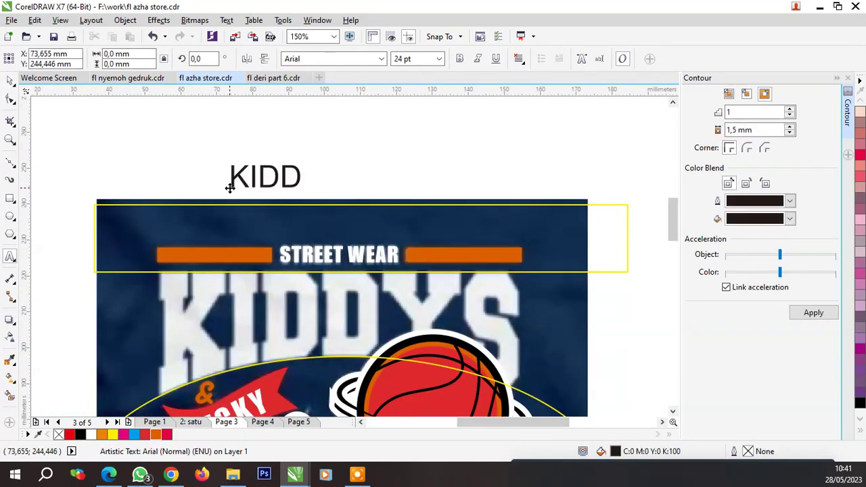
pyautogui.write('YS')
pyautogui.click(9, 81)
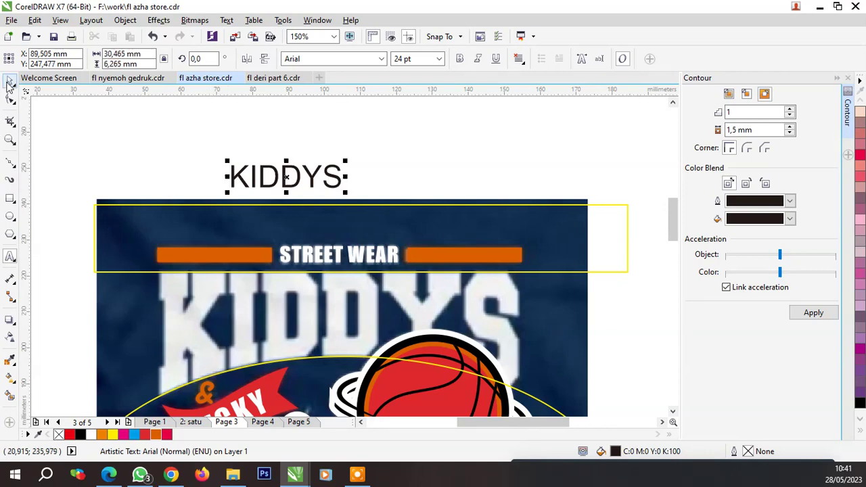
pyautogui.scroll(-2, 260, 180)
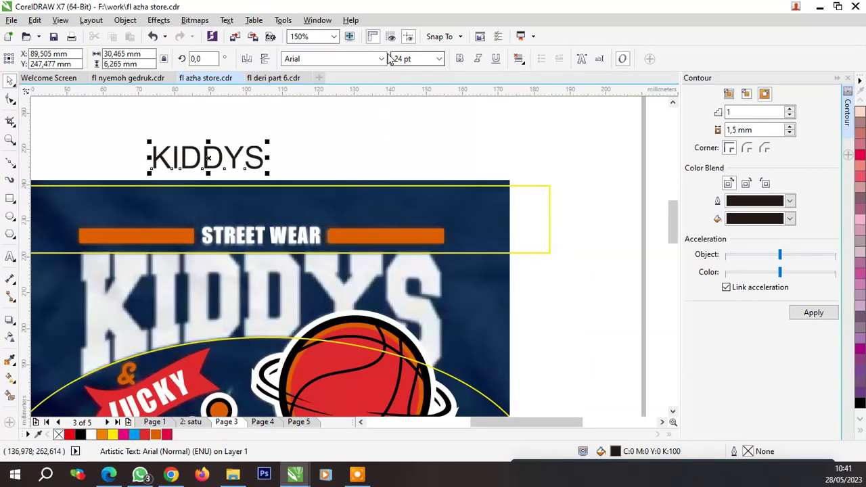
pyautogui.click(381, 58)
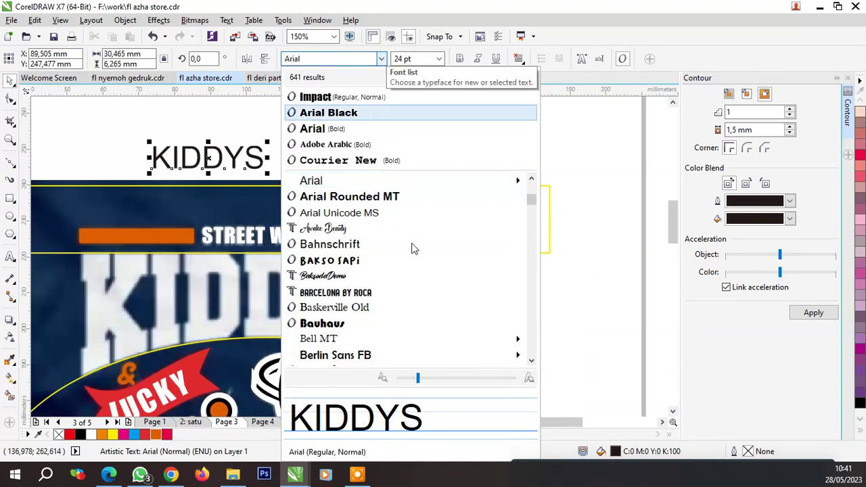
# Set the KIDDYS text in the College Block 2.0 font
pyautogui.scroll(-2, 414, 248)
pyautogui.scroll(-1, 414, 248)
pyautogui.scroll(-1, 410, 246)
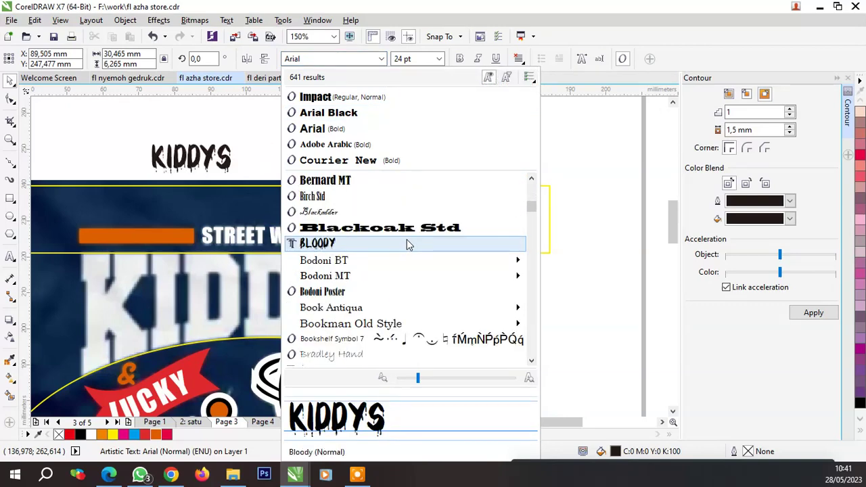
pyautogui.scroll(-2, 409, 245)
pyautogui.scroll(-1, 406, 246)
pyautogui.scroll(-2, 399, 257)
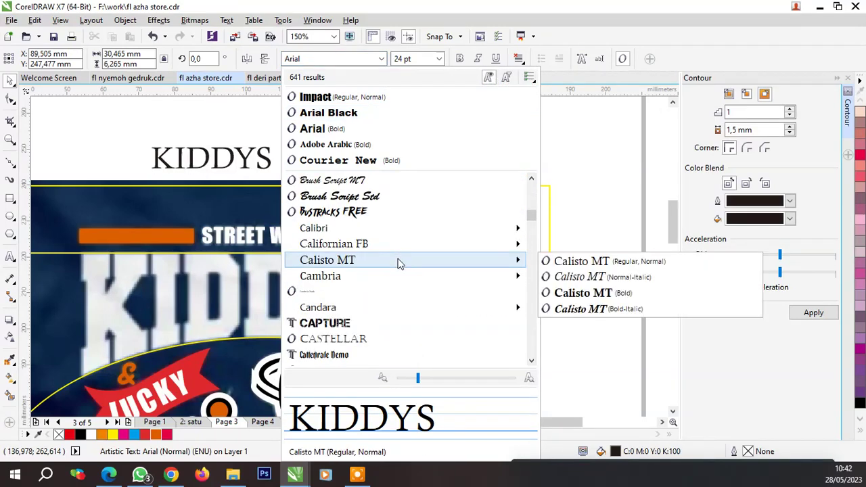
pyautogui.scroll(-2, 400, 264)
pyautogui.scroll(-1, 400, 264)
pyautogui.scroll(-2, 398, 264)
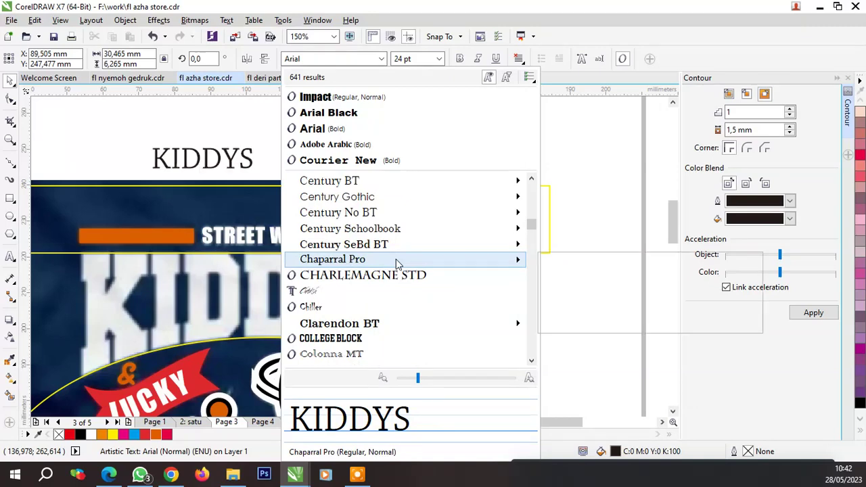
pyautogui.scroll(-3, 397, 262)
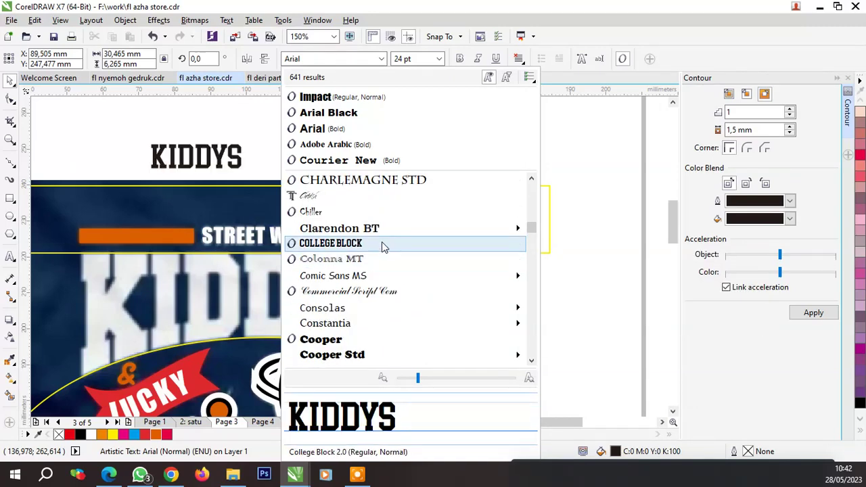
pyautogui.click(382, 245)
# Keep College Block 2.0 and place a copy of KIDDYS off to the right
pyautogui.click(381, 59)
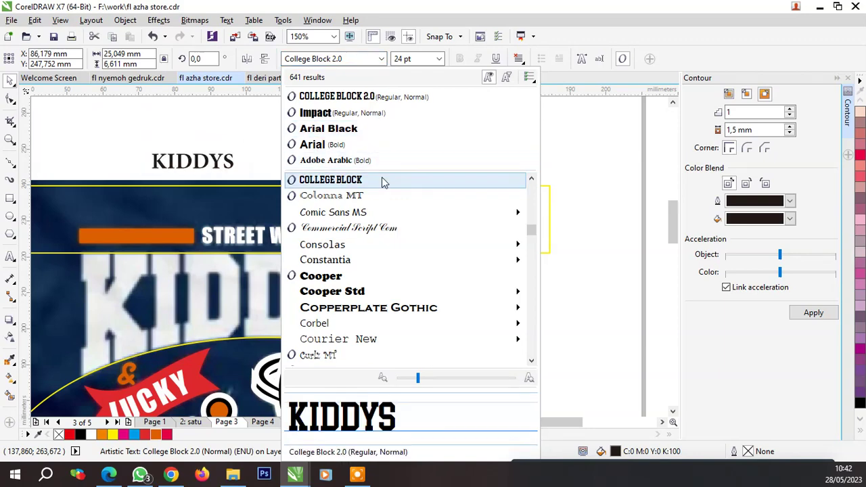
pyautogui.scroll(1, 381, 180)
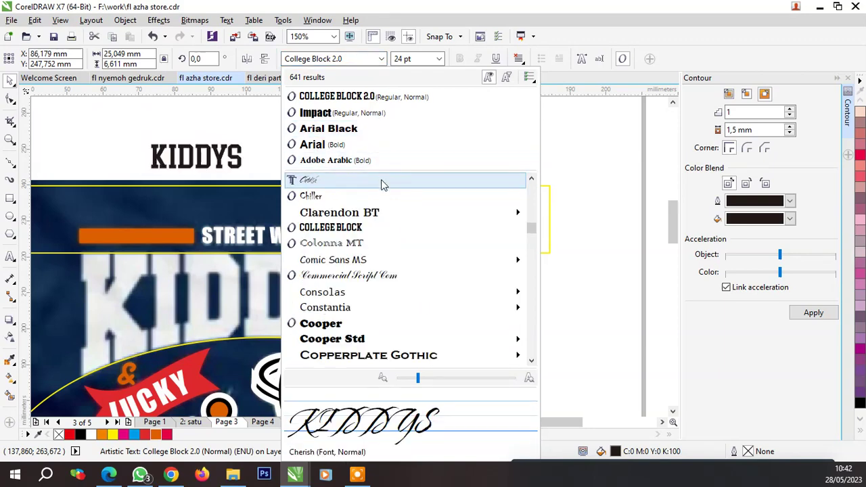
pyautogui.click(372, 228)
pyautogui.hotkey('ctrl', 'z')
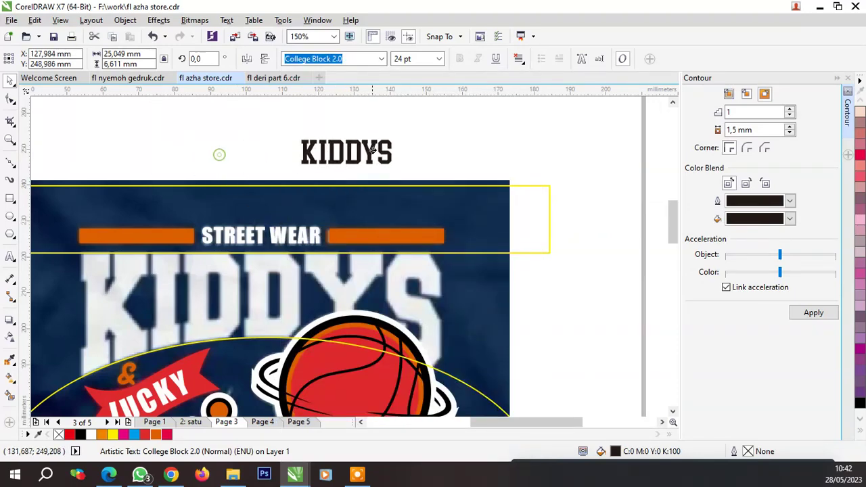
# Preview fonts on the left KIDDYS copy and set it in Wingdings 3
pyautogui.click(230, 157)
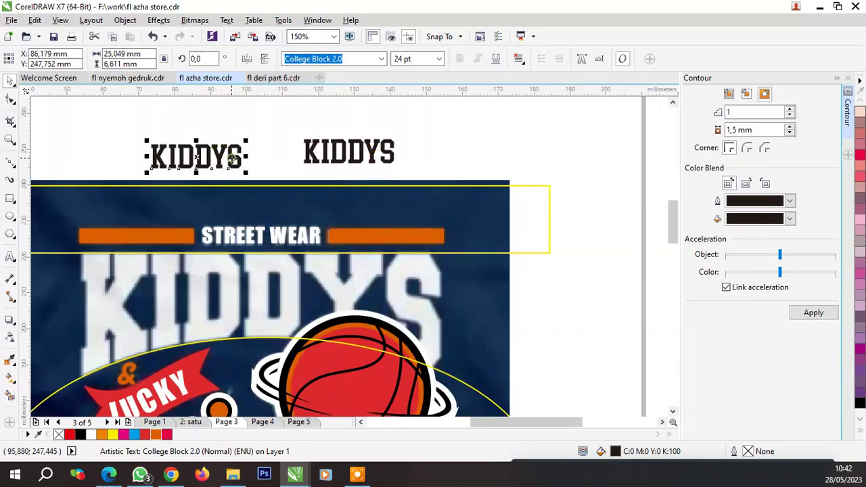
pyautogui.click(382, 59)
pyautogui.scroll(-1, 411, 247)
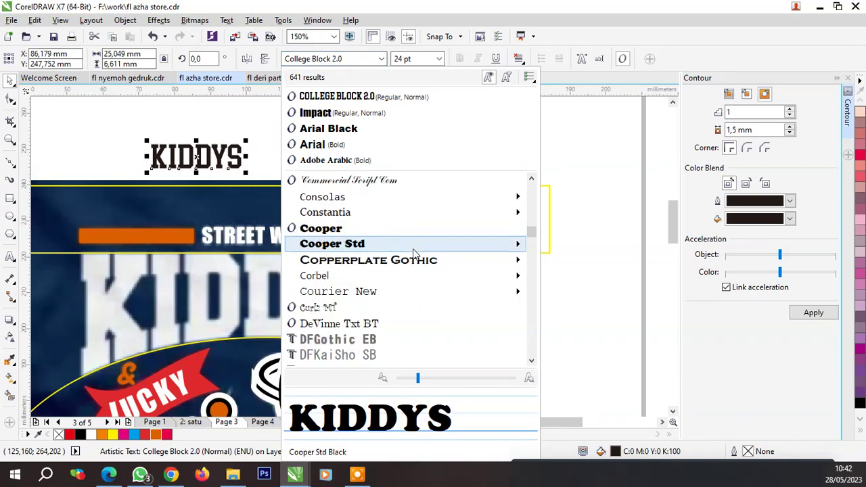
pyautogui.scroll(-2, 416, 257)
pyautogui.scroll(-2, 417, 269)
pyautogui.scroll(-2, 418, 271)
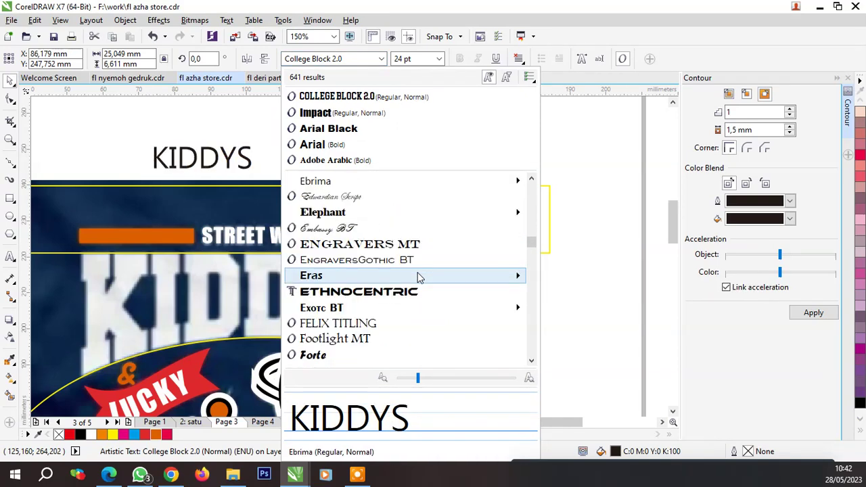
pyautogui.scroll(-1, 418, 271)
pyautogui.scroll(-2, 425, 265)
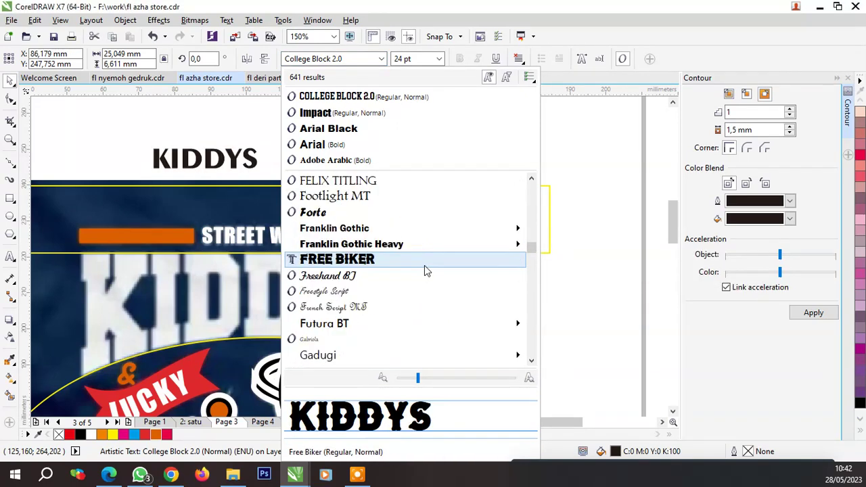
pyautogui.scroll(-2, 424, 265)
pyautogui.scroll(-2, 424, 270)
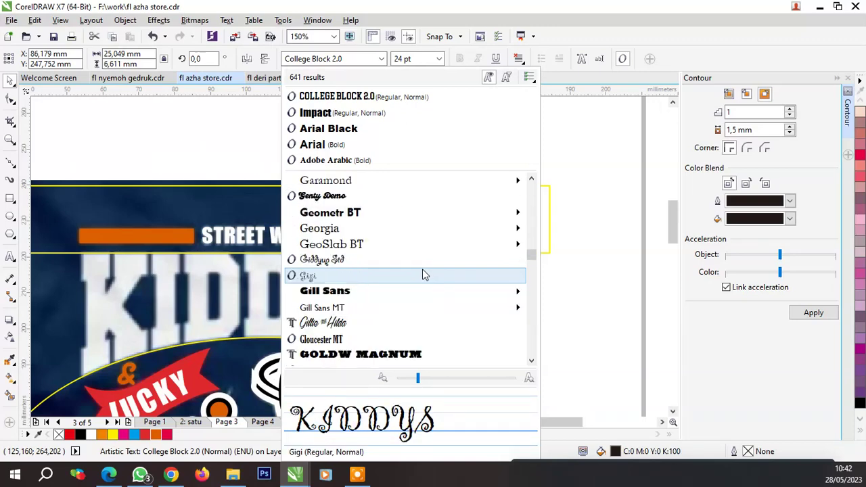
pyautogui.scroll(-2, 424, 274)
pyautogui.scroll(-2, 424, 274)
pyautogui.scroll(-1, 425, 275)
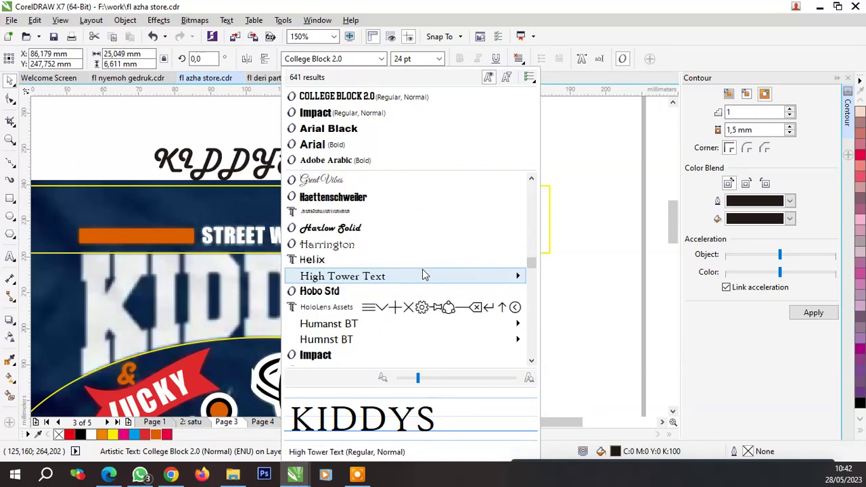
pyautogui.scroll(-1, 423, 270)
pyautogui.scroll(-2, 422, 270)
pyautogui.scroll(-1, 422, 270)
pyautogui.scroll(-1, 421, 270)
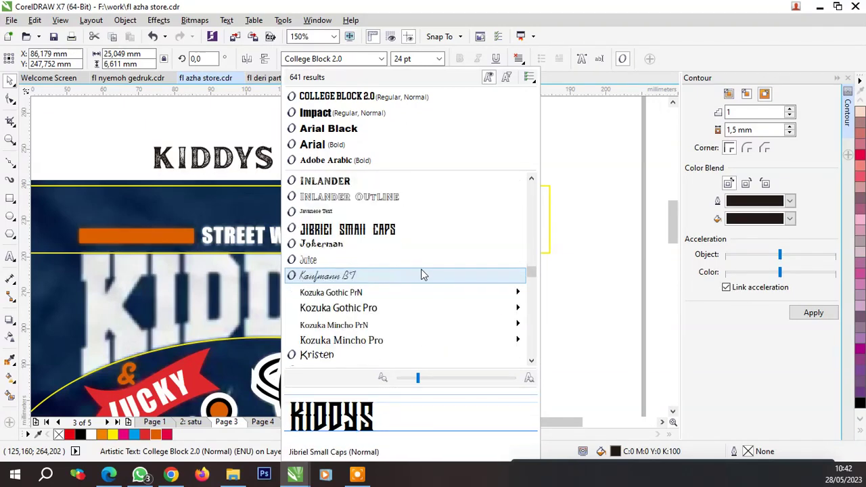
pyautogui.scroll(-3, 421, 274)
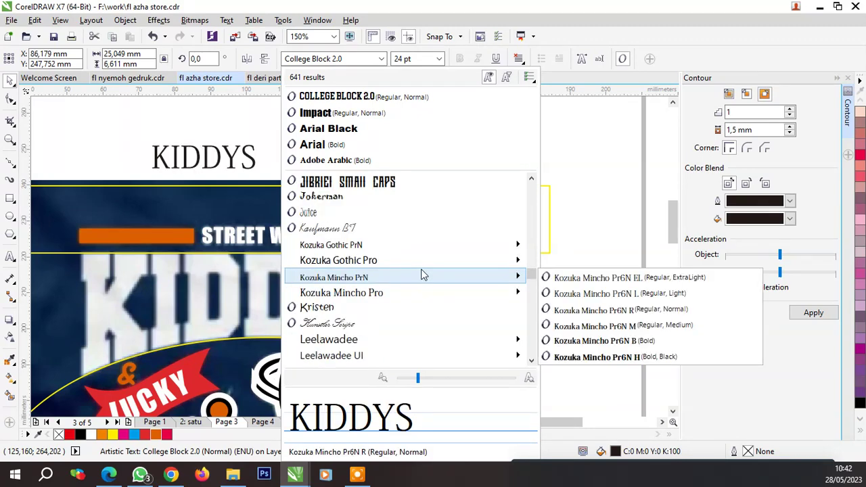
pyautogui.scroll(-5, 421, 274)
pyautogui.scroll(-2, 422, 274)
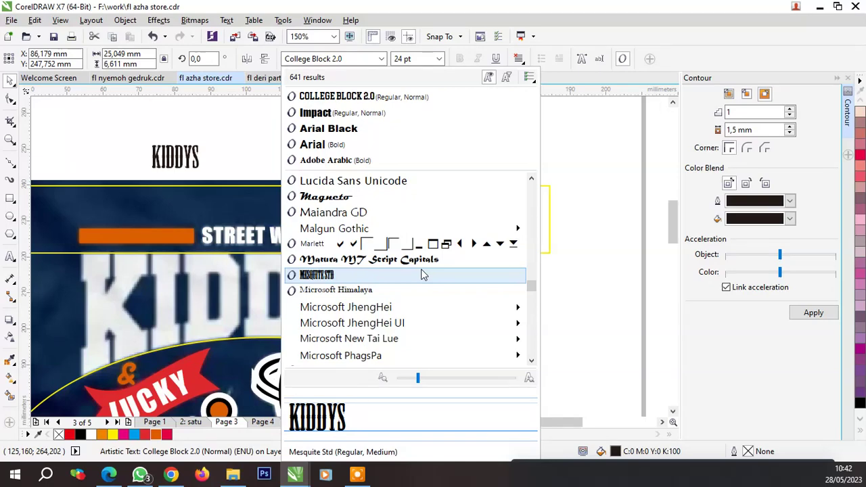
pyautogui.scroll(-1, 423, 274)
pyautogui.scroll(-1, 421, 277)
pyautogui.scroll(-1, 420, 279)
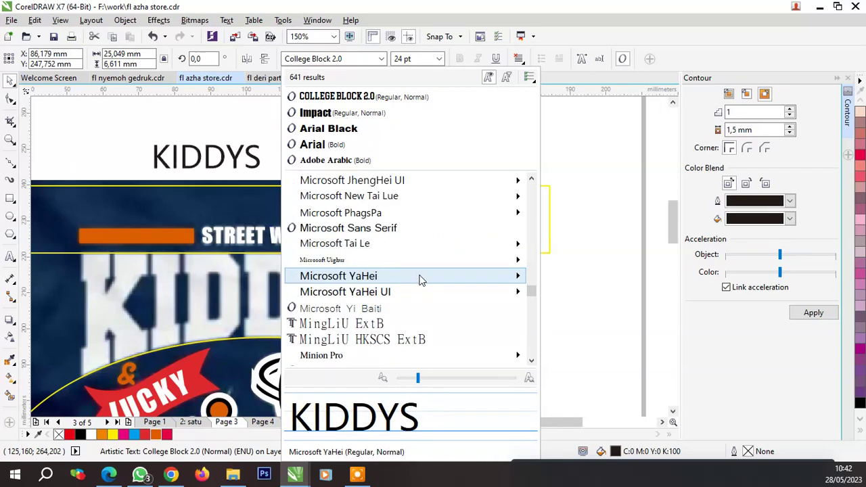
pyautogui.scroll(-2, 419, 280)
pyautogui.scroll(-2, 421, 280)
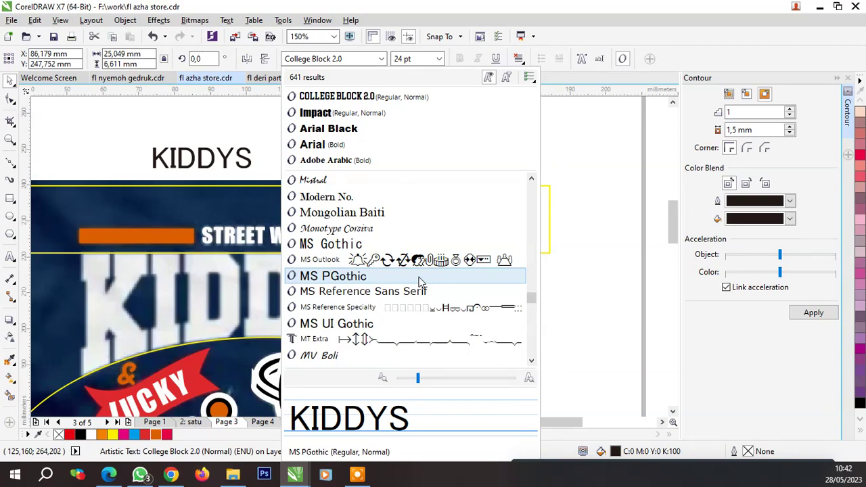
pyautogui.scroll(-1, 420, 281)
pyautogui.scroll(-2, 413, 277)
pyautogui.scroll(-1, 405, 277)
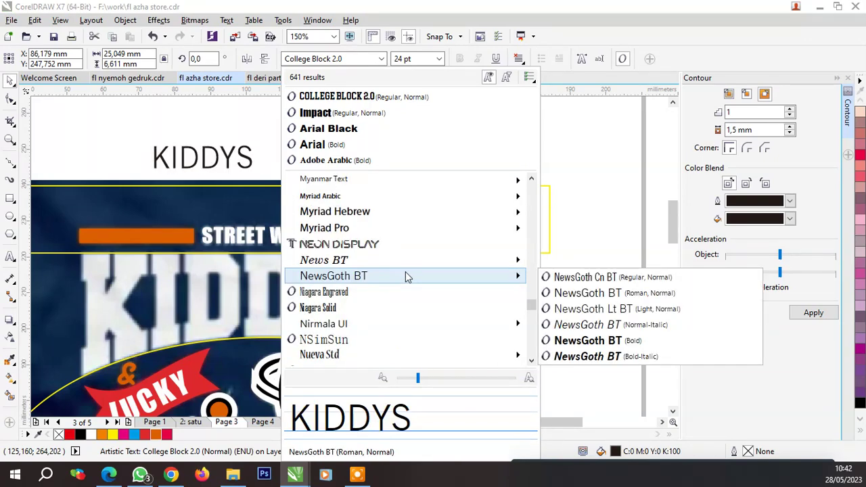
pyautogui.scroll(-1, 406, 274)
pyautogui.scroll(-1, 406, 274)
pyautogui.scroll(-1, 406, 274)
pyautogui.scroll(2, 405, 274)
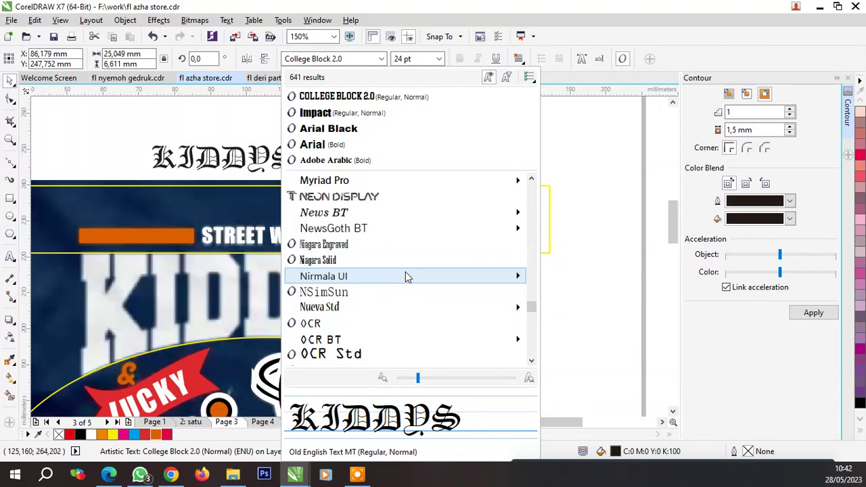
pyautogui.scroll(-1, 406, 276)
pyautogui.scroll(-1, 406, 276)
pyautogui.scroll(-1, 406, 276)
pyautogui.scroll(-1, 406, 276)
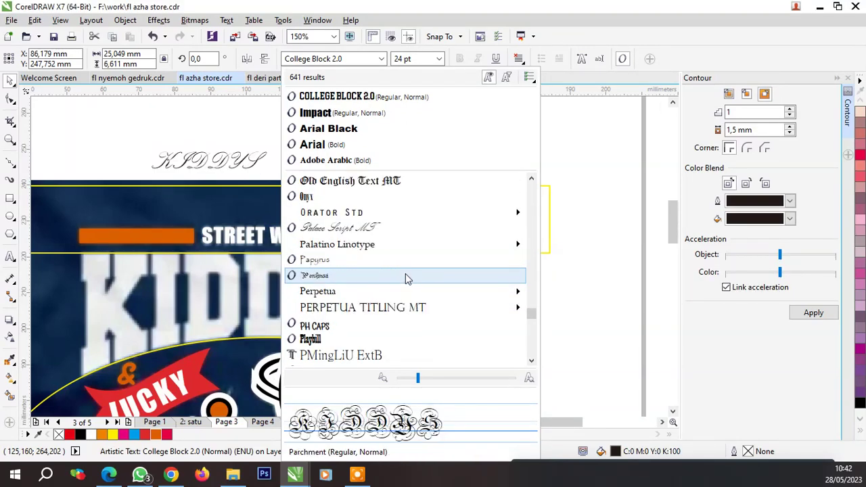
pyautogui.scroll(-1, 406, 273)
pyautogui.scroll(-1, 405, 274)
pyautogui.scroll(-3, 403, 276)
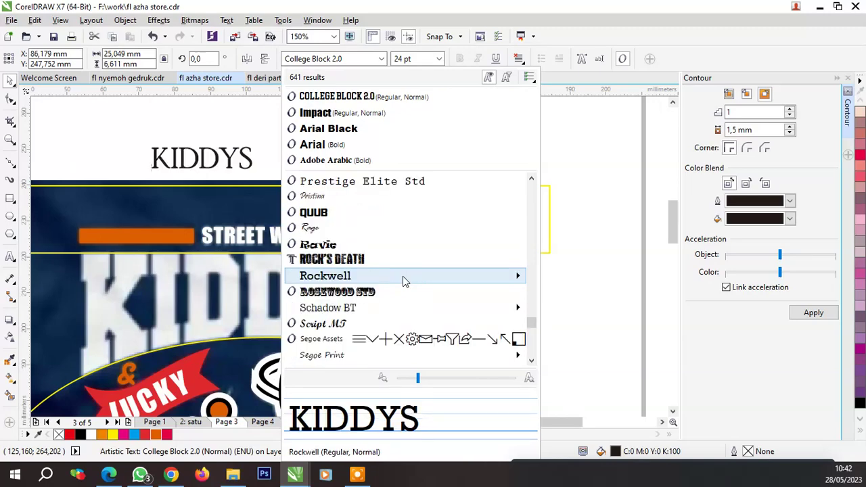
pyautogui.scroll(-1, 403, 276)
pyautogui.scroll(-1, 403, 276)
pyautogui.scroll(-2, 403, 276)
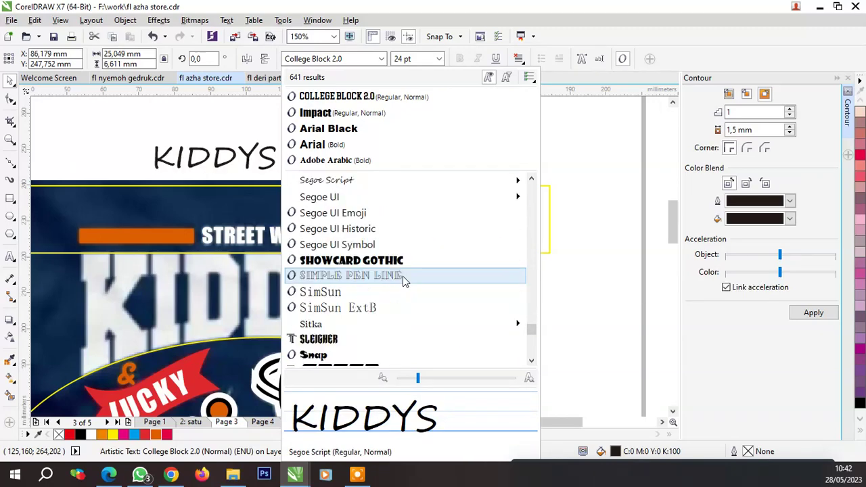
pyautogui.scroll(-1, 403, 276)
pyautogui.scroll(-1, 403, 276)
pyautogui.scroll(-3, 403, 277)
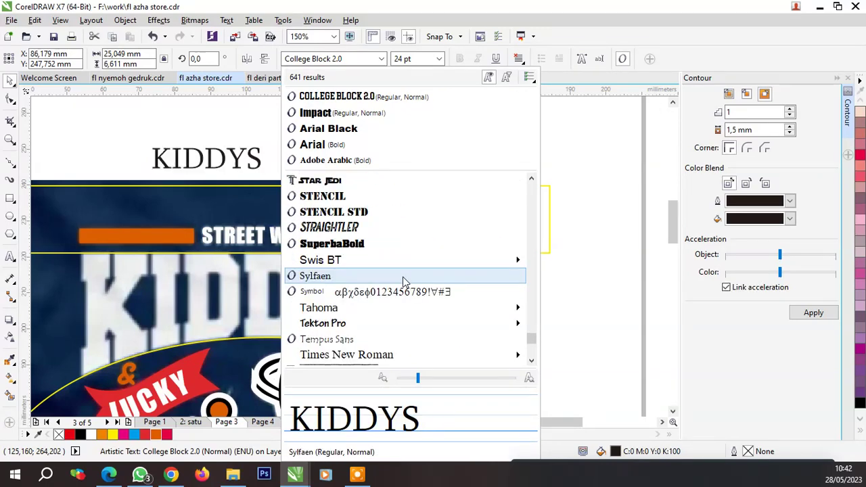
pyautogui.scroll(-1, 403, 277)
pyautogui.scroll(-3, 403, 277)
pyautogui.scroll(3, 403, 284)
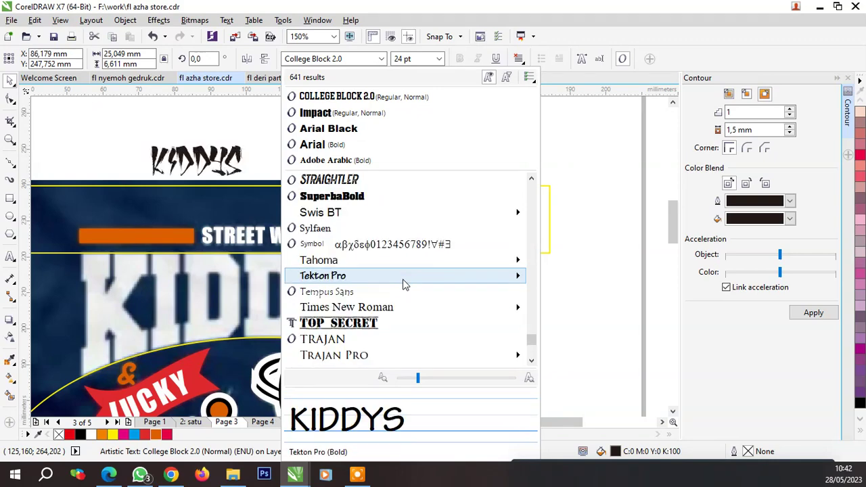
pyautogui.scroll(-2, 403, 284)
pyautogui.scroll(-1, 403, 283)
pyautogui.scroll(-2, 404, 284)
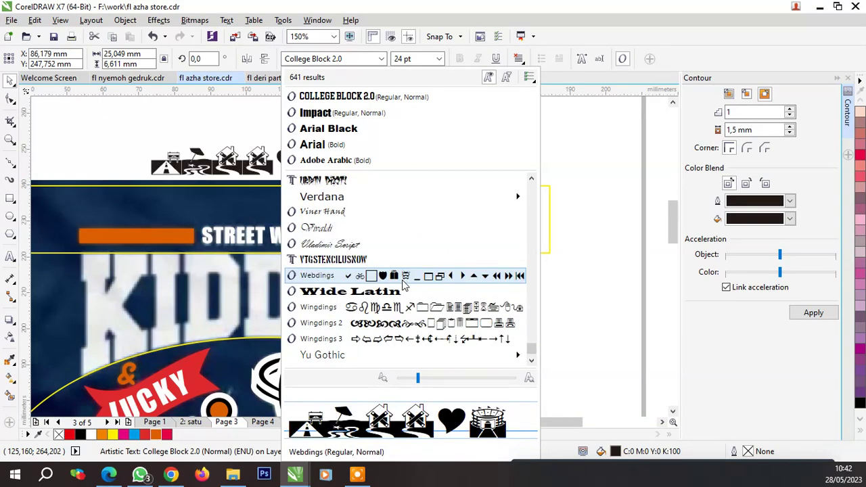
pyautogui.scroll(-1, 403, 292)
pyautogui.click(383, 306)
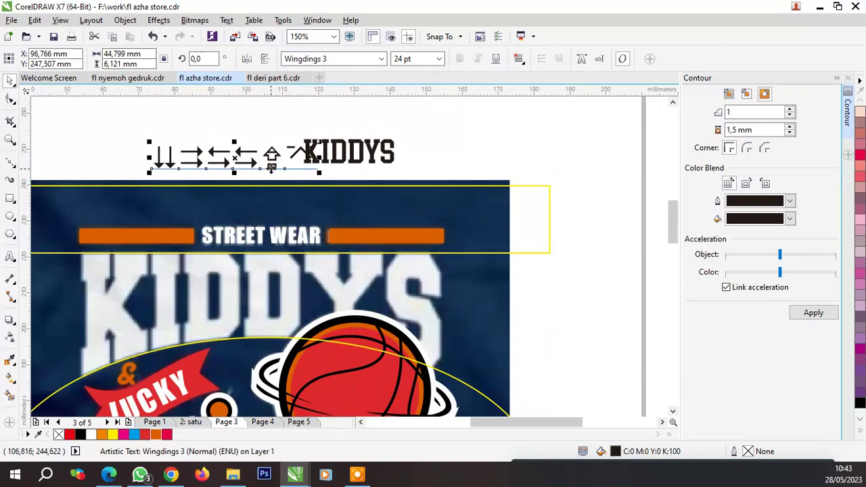
# Delete the Wingdings 3 copy and scale the College Block KIDDYS to about 100 × 36 mm above STREET WEAR
pyautogui.press('Delete')
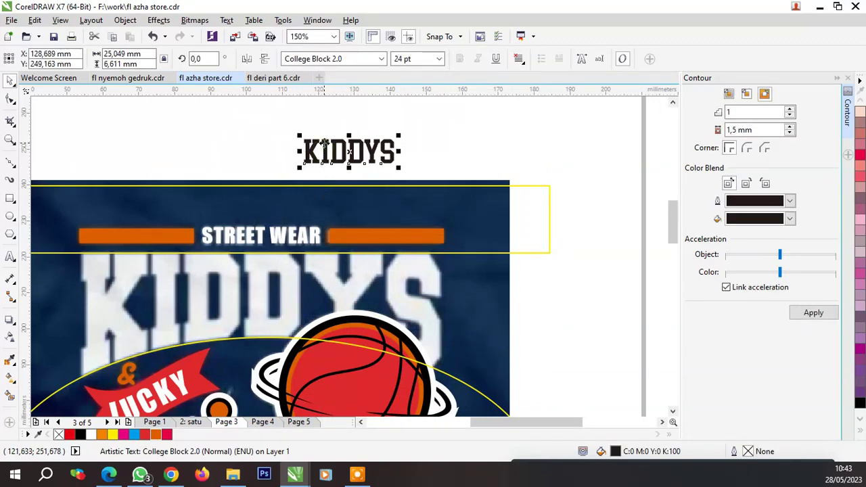
pyautogui.moveTo(325, 156)
pyautogui.mouseDown()
pyautogui.moveTo(155, 306)
pyautogui.moveTo(373, 233)
pyautogui.mouseUp()
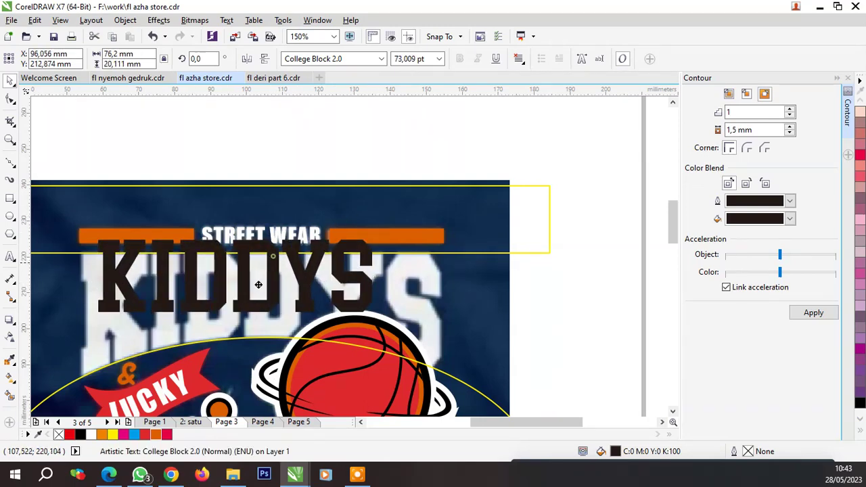
pyautogui.moveTo(275, 256); pyautogui.dragTo(257, 273)
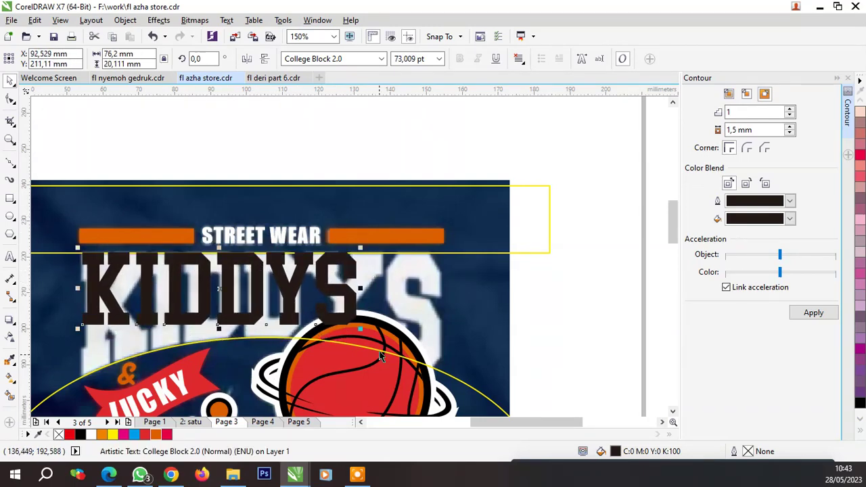
pyautogui.moveTo(361, 330); pyautogui.dragTo(499, 391)
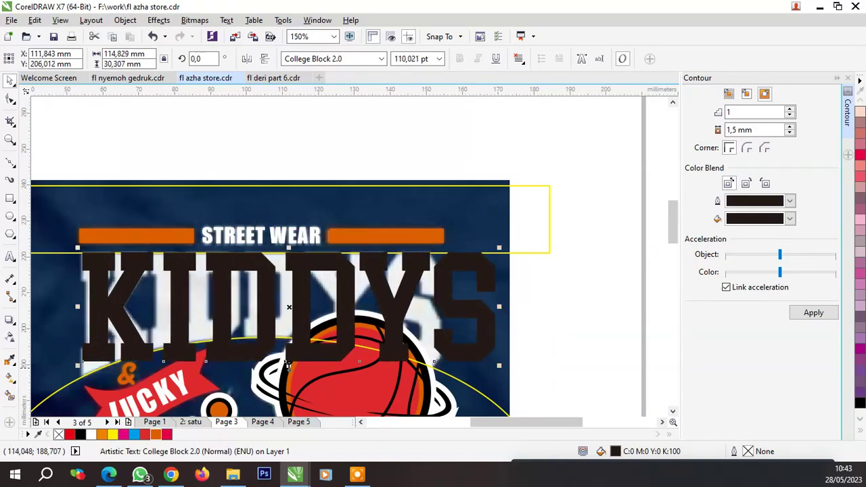
pyautogui.moveTo(289, 365); pyautogui.dragTo(287, 383)
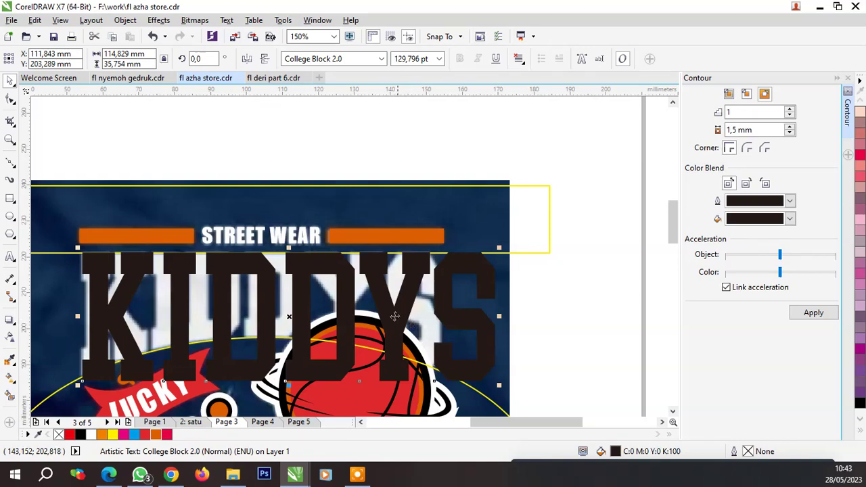
pyautogui.moveTo(501, 318); pyautogui.dragTo(447, 317)
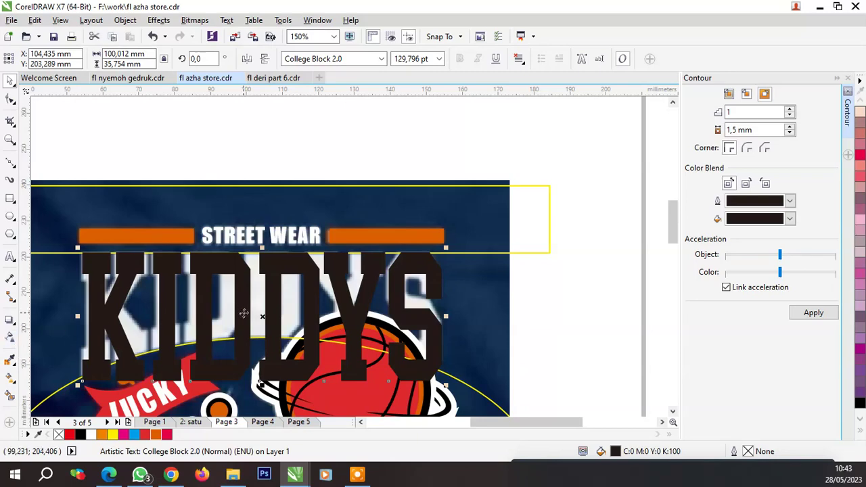
pyautogui.moveTo(244, 313); pyautogui.dragTo(243, 138)
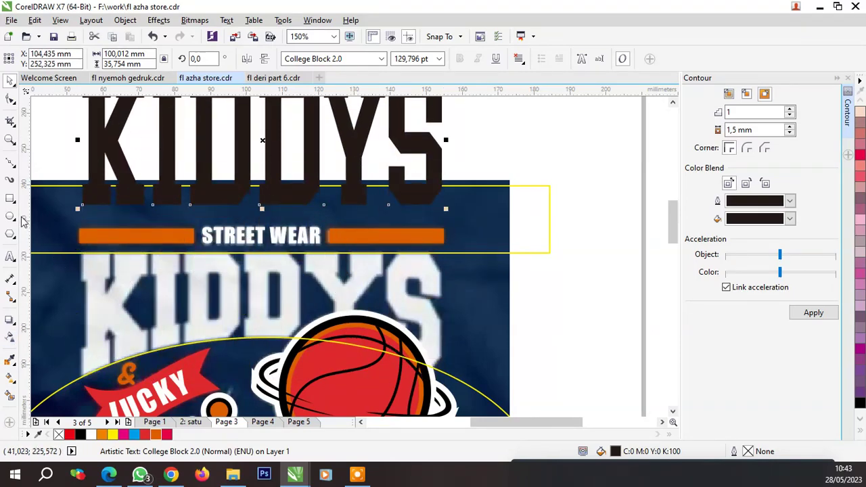
# Draw a rectangle over the reference K's top and convert it to curves with a slanted bottom edge
pyautogui.click(12, 202)
pyautogui.scroll(3, 110, 233)
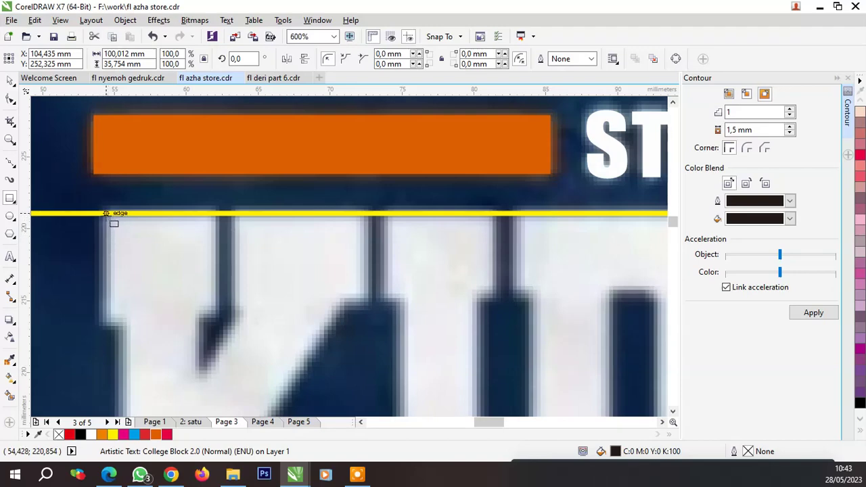
pyautogui.moveTo(104, 214); pyautogui.dragTo(216, 313)
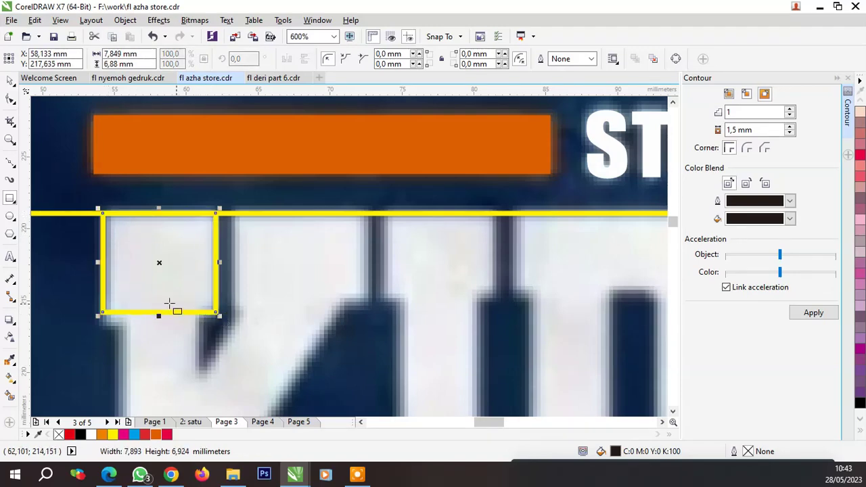
pyautogui.click(13, 100)
pyautogui.hotkey('ctrl', 'q')
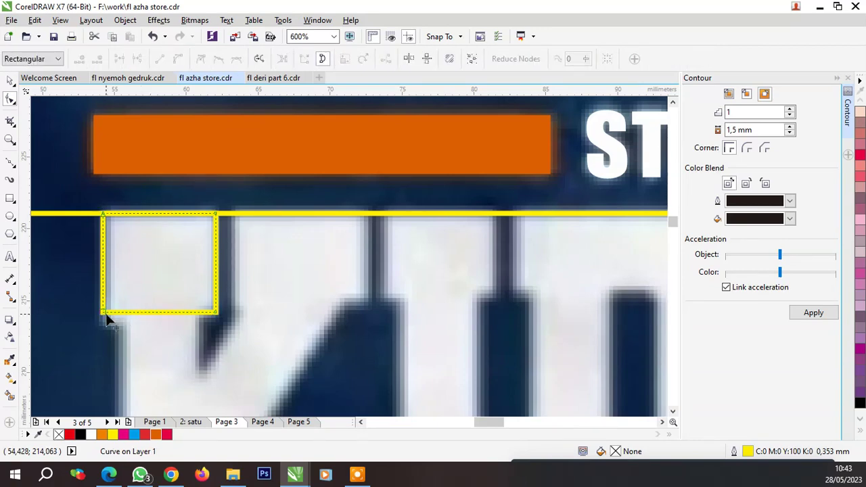
pyautogui.moveTo(105, 314)
pyautogui.mouseDown()
pyautogui.moveTo(105, 324)
pyautogui.moveTo(113, 299)
pyautogui.moveTo(101, 315)
pyautogui.mouseUp()
pyautogui.scroll(-1, 119, 294)
pyautogui.scroll(3, 116, 311)
pyautogui.scroll(-3, 170, 287)
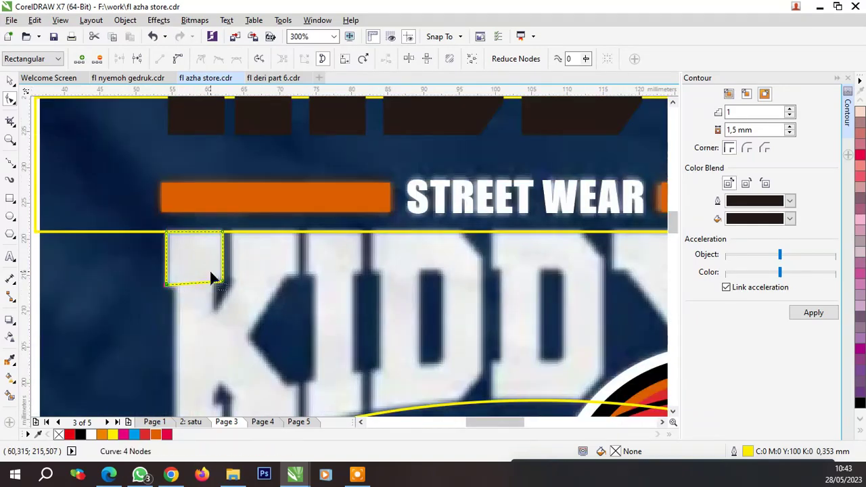
# Position the shape over the letter top, widen it and raise its bottom-right corner
pyautogui.press('space')
pyautogui.scroll(1, 247, 265)
pyautogui.scroll(1, 248, 265)
pyautogui.moveTo(120, 221); pyautogui.dragTo(350, 227)
pyautogui.press('F10')
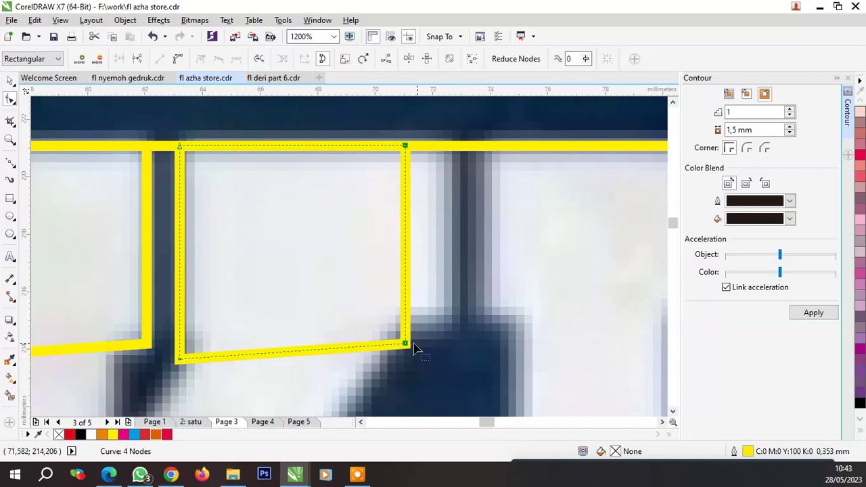
pyautogui.moveTo(408, 348); pyautogui.dragTo(454, 347)
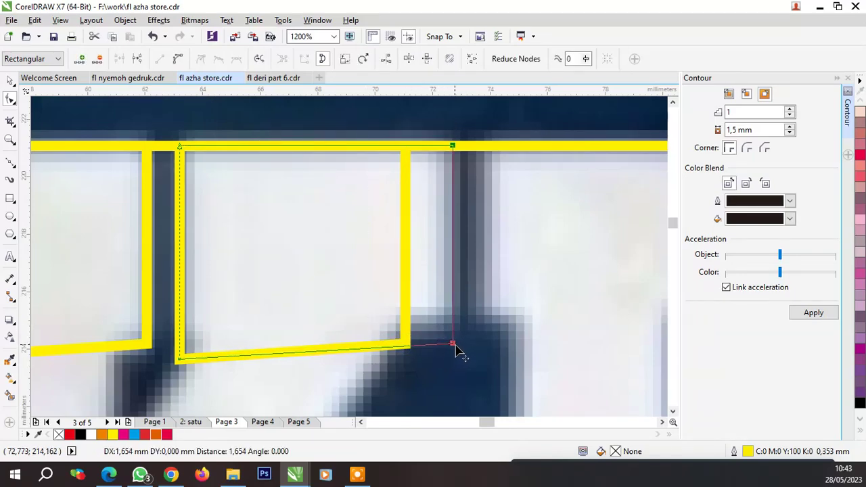
pyautogui.click(382, 305)
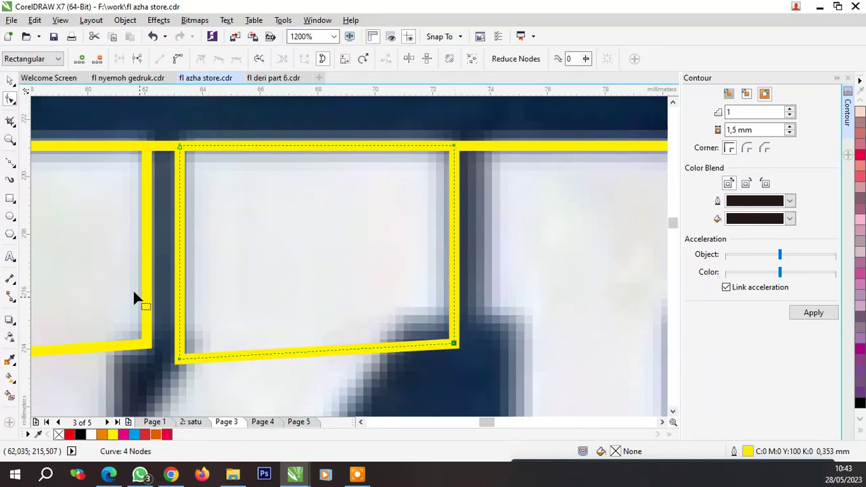
pyautogui.moveTo(502, 411); pyautogui.dragTo(501, 409)
pyautogui.moveTo(455, 346); pyautogui.dragTo(455, 336)
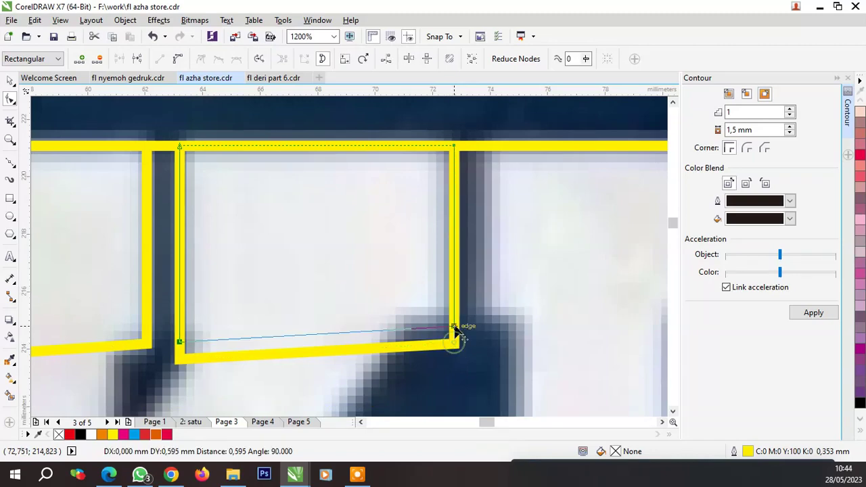
pyautogui.scroll(-3, 302, 291)
pyautogui.scroll(1, 333, 315)
# Place a copy of the yellow shape beside the original, shrinking and narrowing it
pyautogui.scroll(1, 364, 313)
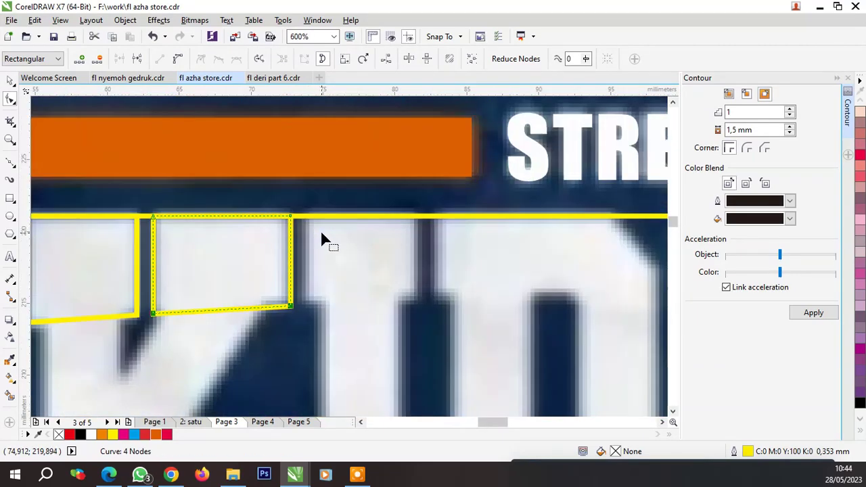
pyautogui.press('space')
pyautogui.moveTo(240, 236); pyautogui.dragTo(364, 245)
pyautogui.press('F10')
pyautogui.press('space')
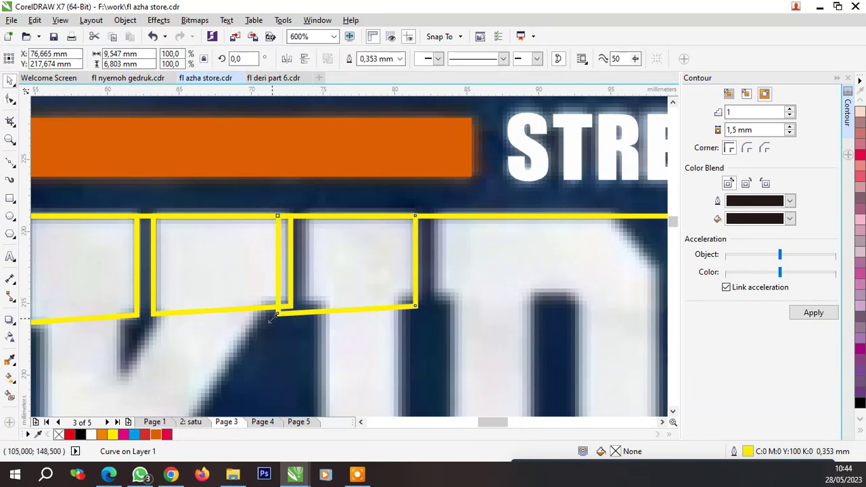
pyautogui.moveTo(273, 317); pyautogui.dragTo(290, 309)
pyautogui.press('space')
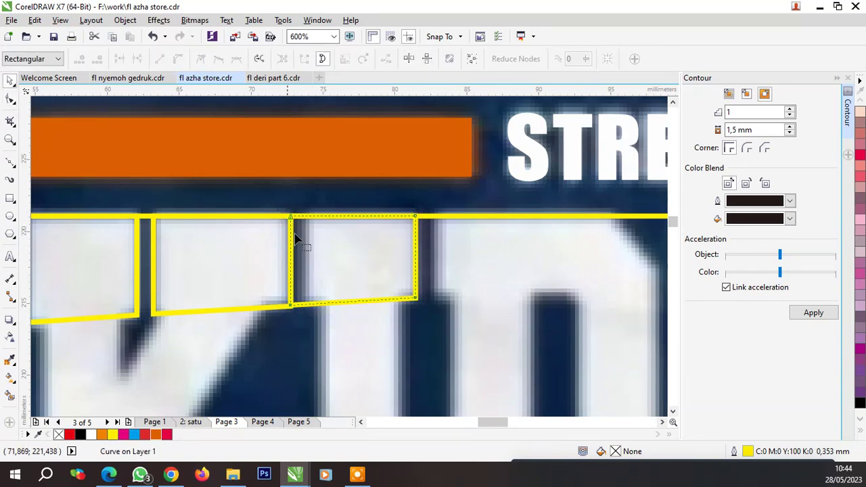
pyautogui.moveTo(285, 260); pyautogui.dragTo(300, 260)
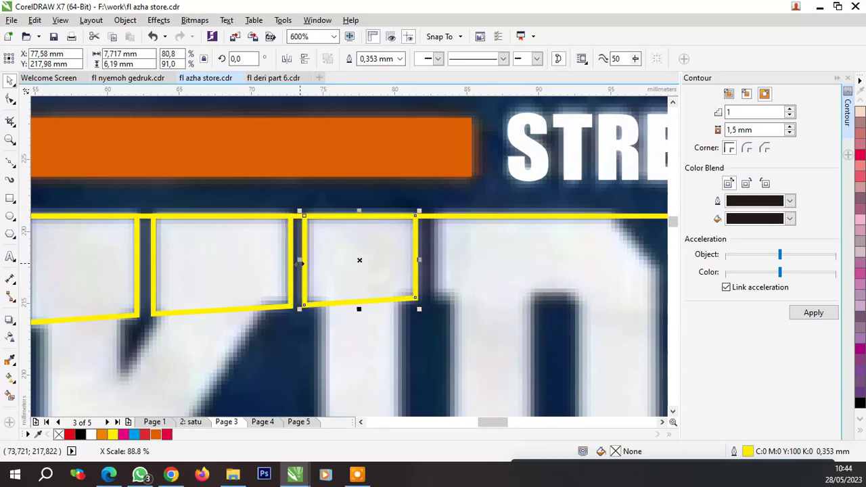
pyautogui.scroll(-1, 301, 259)
pyautogui.scroll(-1, 308, 238)
pyautogui.scroll(1, 379, 269)
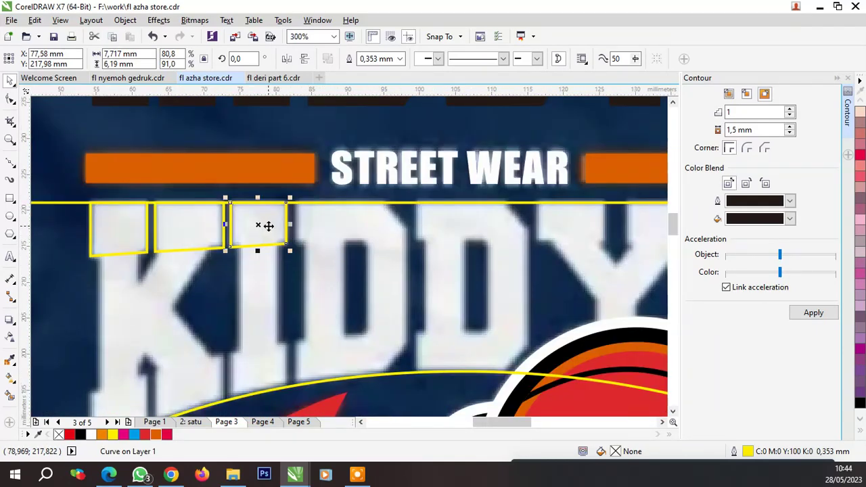
# Fit yellow boxes over the next letter tops, removing the extra box
pyautogui.moveTo(253, 211); pyautogui.dragTo(319, 220)
pyautogui.scroll(-1, 319, 220)
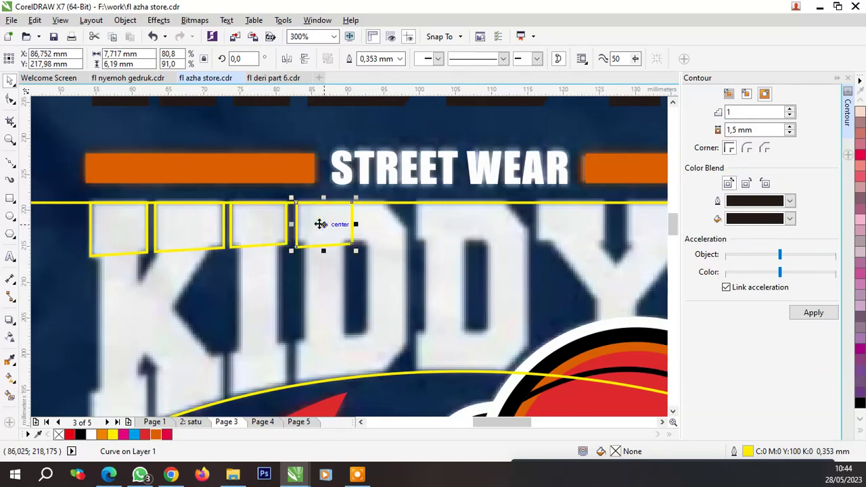
pyautogui.scroll(1, 414, 236)
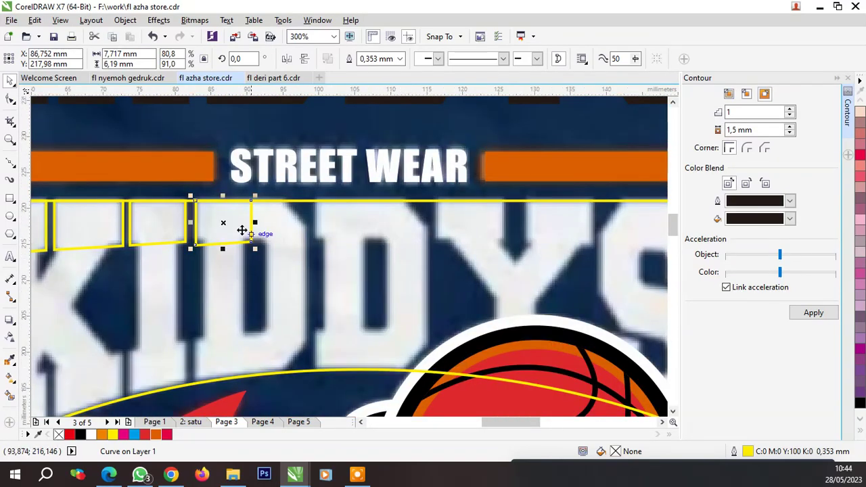
pyautogui.moveTo(241, 231); pyautogui.dragTo(340, 234)
pyautogui.scroll(1, 193, 246)
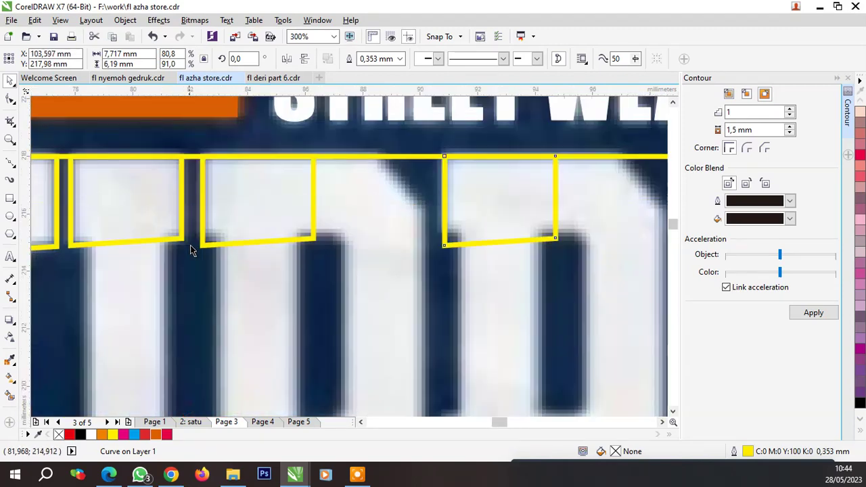
pyautogui.scroll(1, 231, 240)
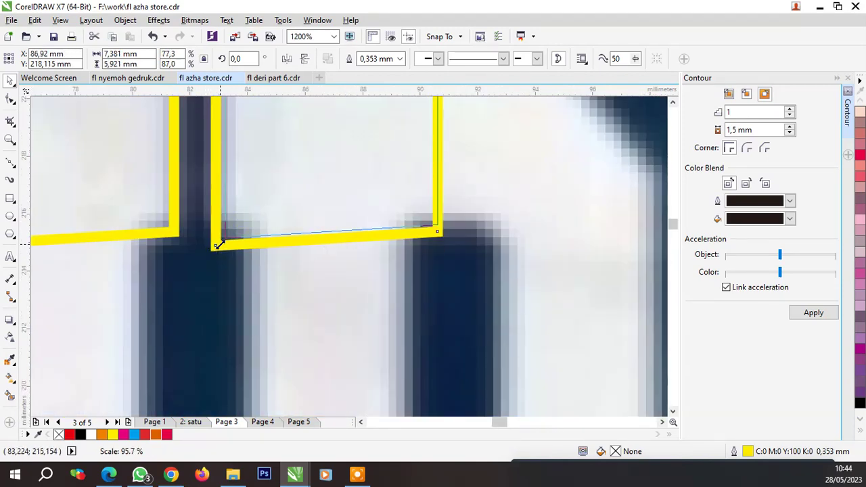
pyautogui.moveTo(209, 252); pyautogui.dragTo(224, 238)
pyautogui.moveTo(307, 194); pyautogui.dragTo(283, 220)
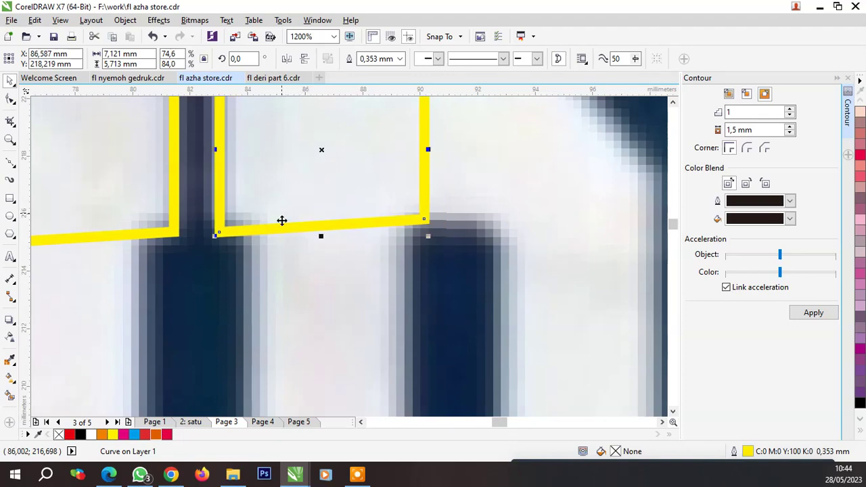
pyautogui.scroll(-2, 290, 193)
pyautogui.scroll(2, 406, 202)
pyautogui.hotkey('ctrl', 'z')
pyautogui.scroll(-1, 410, 216)
pyautogui.press('Delete')
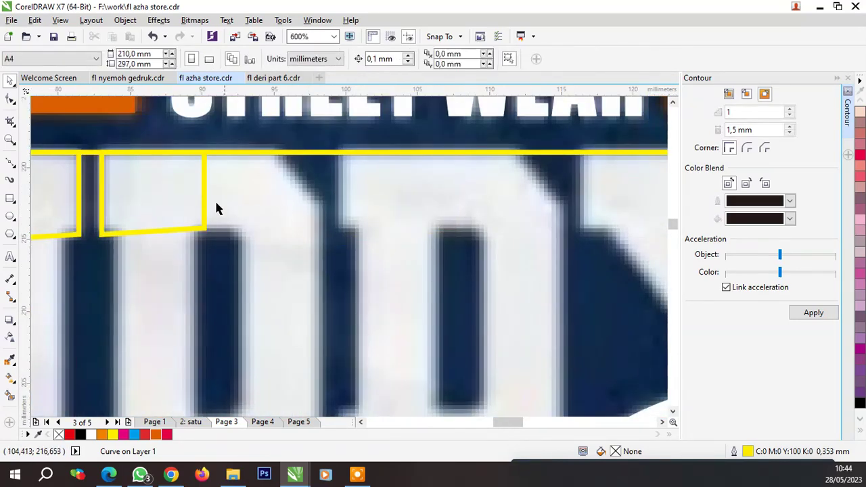
pyautogui.moveTo(158, 180)
pyautogui.mouseDown()
pyautogui.moveTo(397, 227)
pyautogui.moveTo(356, 231)
pyautogui.mouseUp()
pyautogui.scroll(1, 331, 246)
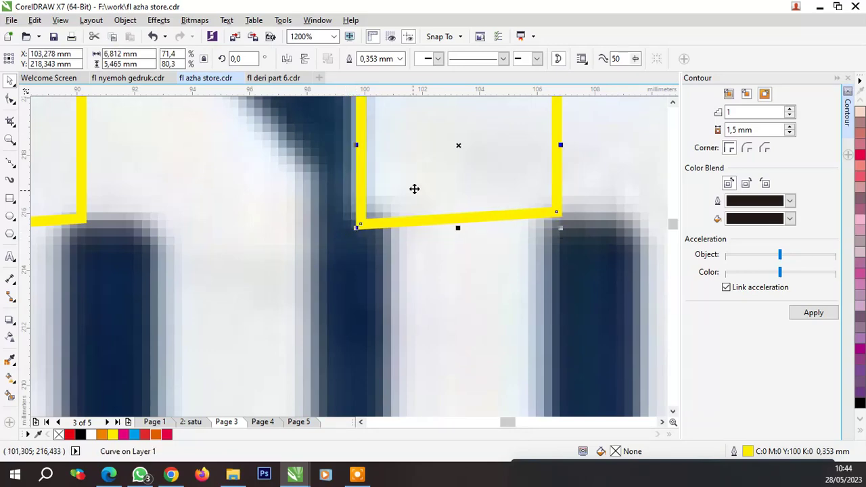
pyautogui.scroll(-2, 268, 231)
pyautogui.scroll(-2, 268, 231)
pyautogui.scroll(2, 342, 220)
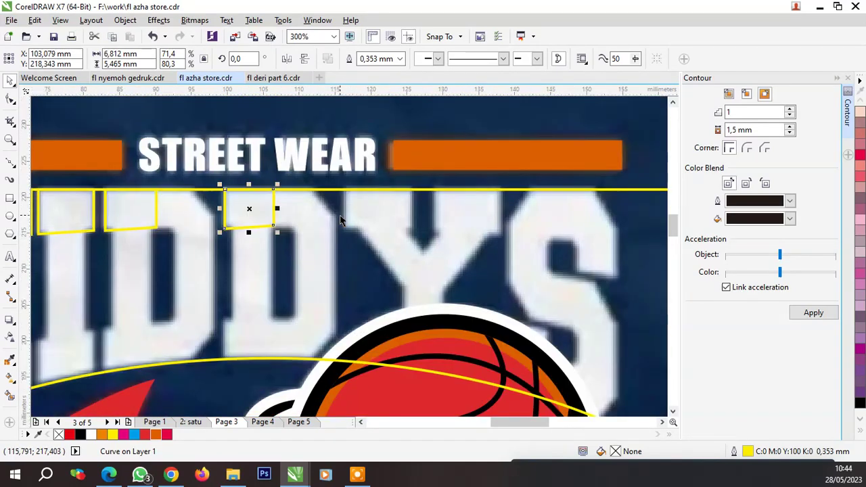
pyautogui.scroll(-2, 188, 216)
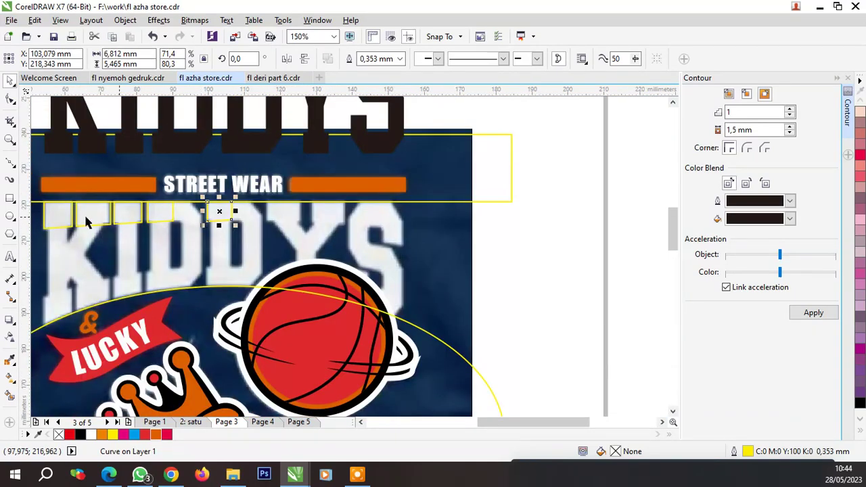
pyautogui.scroll(2, 98, 219)
# Copy the K's box onto the Y's top, mirrored horizontally and shrunk to about 93%
pyautogui.click(98, 217)
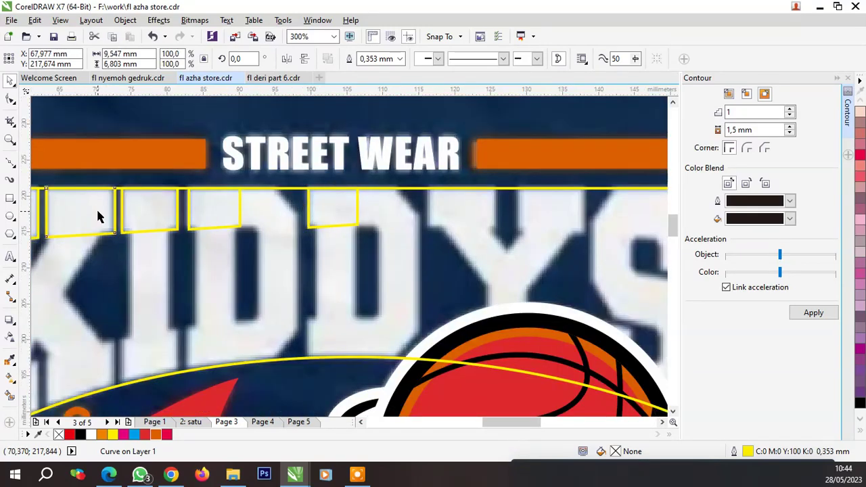
pyautogui.moveTo(84, 208); pyautogui.dragTo(546, 211)
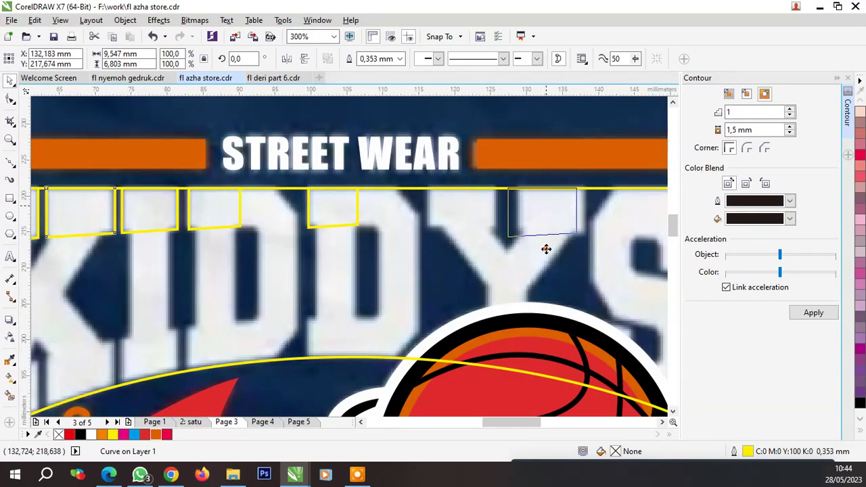
pyautogui.click(286, 58)
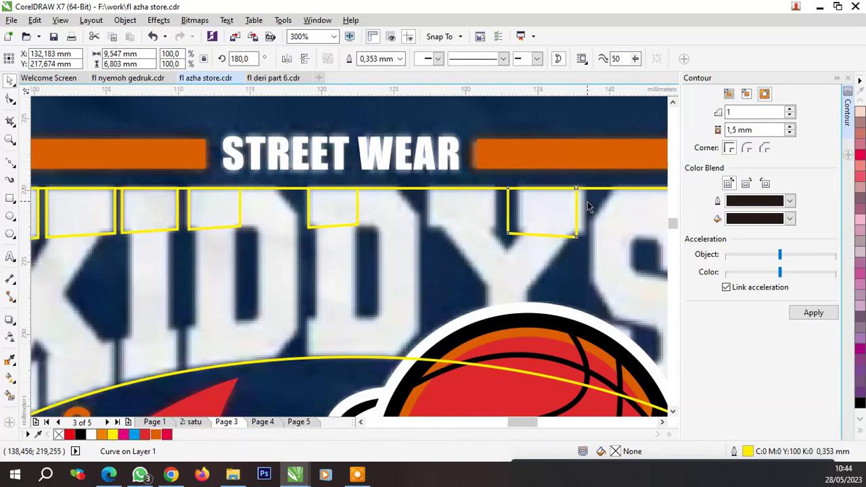
pyautogui.scroll(4, 541, 199)
pyautogui.moveTo(506, 192)
pyautogui.mouseDown()
pyautogui.moveTo(543, 191)
pyautogui.moveTo(535, 191)
pyautogui.mouseUp()
pyautogui.scroll(-2, 538, 195)
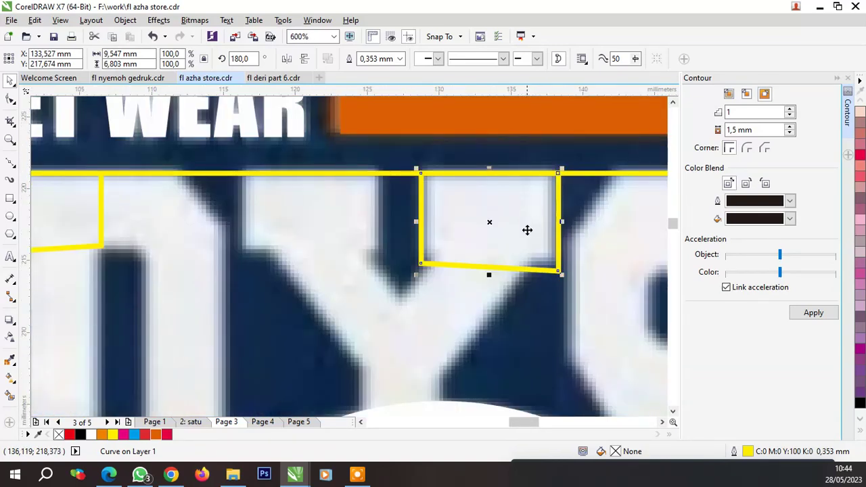
pyautogui.moveTo(559, 271); pyautogui.dragTo(559, 264)
pyautogui.scroll(2, 520, 223)
pyautogui.scroll(-2, 533, 237)
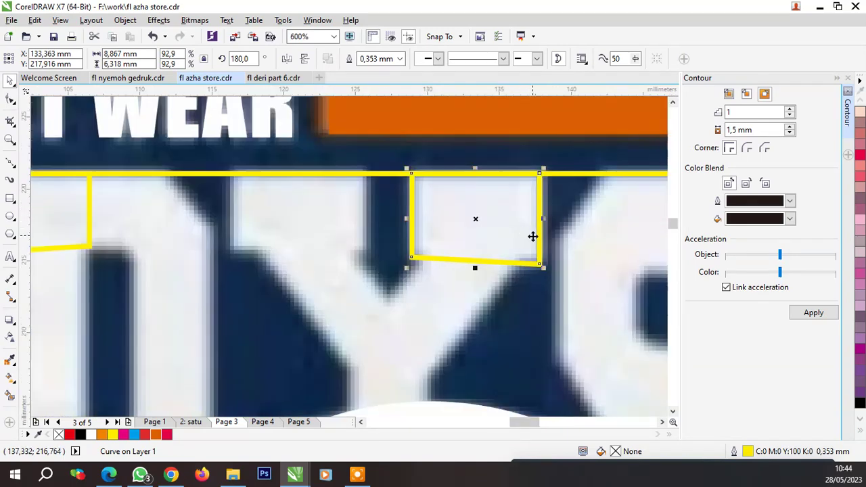
# Place another box over the Y's left arm, widening it and raising its bottom edge
pyautogui.moveTo(492, 215); pyautogui.dragTo(352, 214)
pyautogui.moveTo(234, 218); pyautogui.dragTo(233, 218)
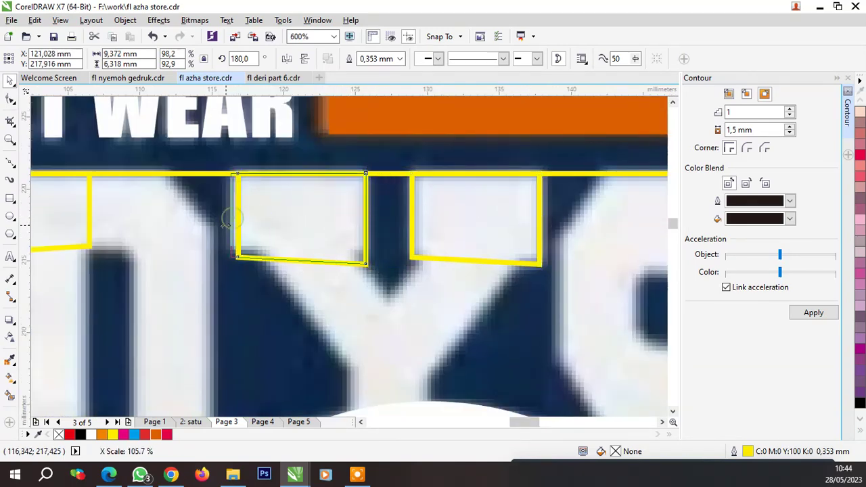
pyautogui.moveTo(300, 270); pyautogui.dragTo(300, 258)
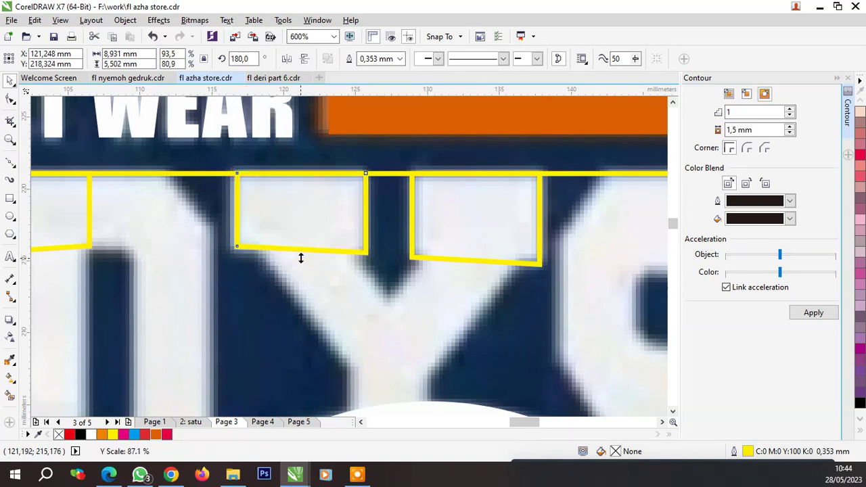
pyautogui.scroll(-3, 369, 249)
pyautogui.scroll(-1, 397, 242)
pyautogui.scroll(2, 267, 249)
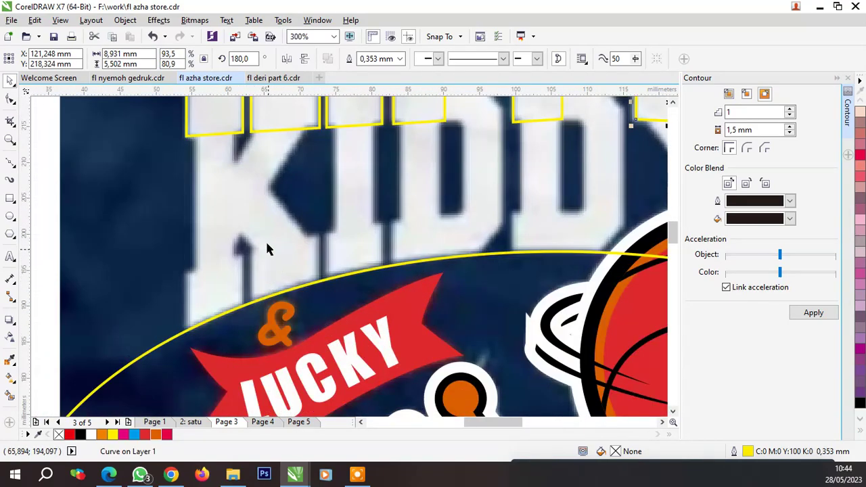
# Move the small box down under the K, then skew and stretch it to follow the arc
pyautogui.scroll(-1, 264, 261)
pyautogui.click(241, 186)
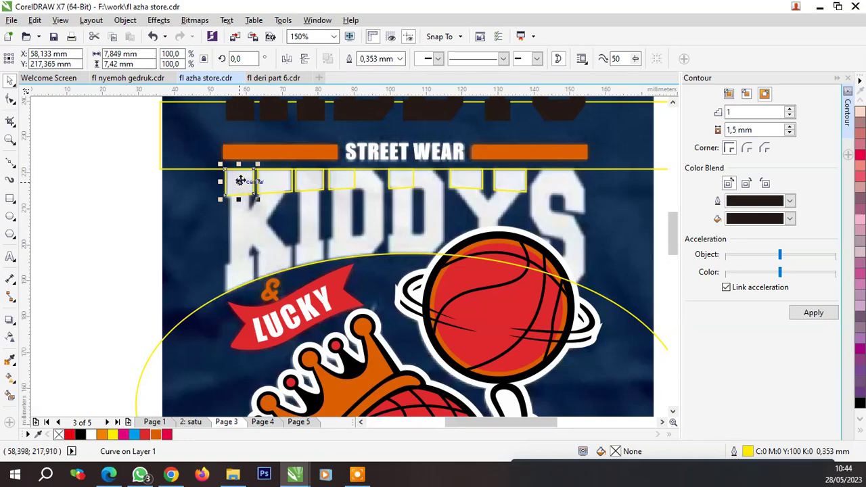
pyautogui.moveTo(240, 181); pyautogui.dragTo(241, 280)
pyautogui.scroll(2, 243, 284)
pyautogui.scroll(1, 247, 271)
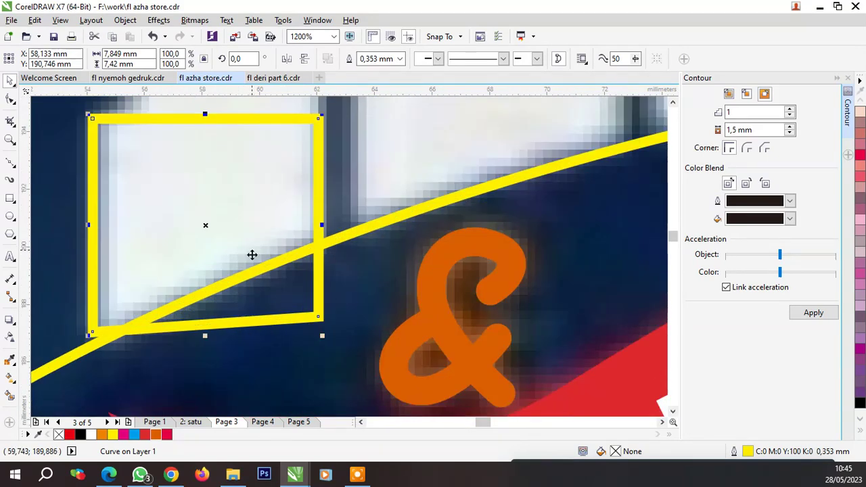
pyautogui.scroll(-1, 253, 243)
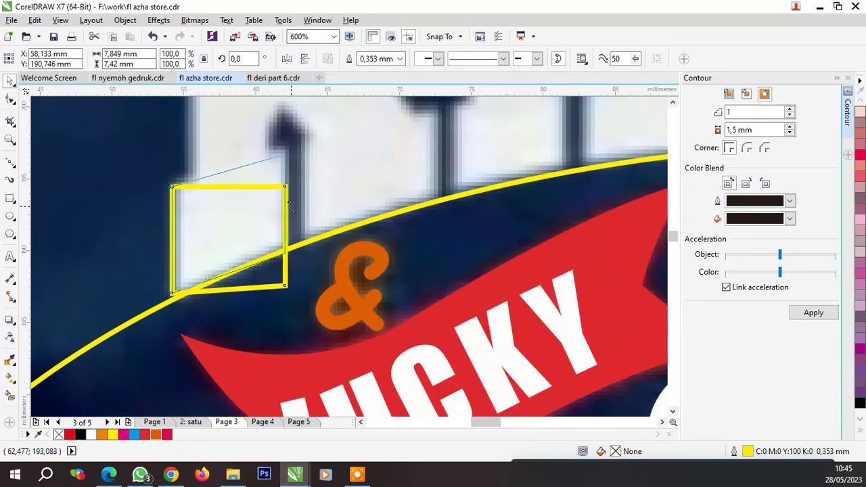
pyautogui.moveTo(292, 238); pyautogui.dragTo(291, 204)
pyautogui.click(254, 231)
pyautogui.moveTo(253, 231); pyautogui.dragTo(250, 247)
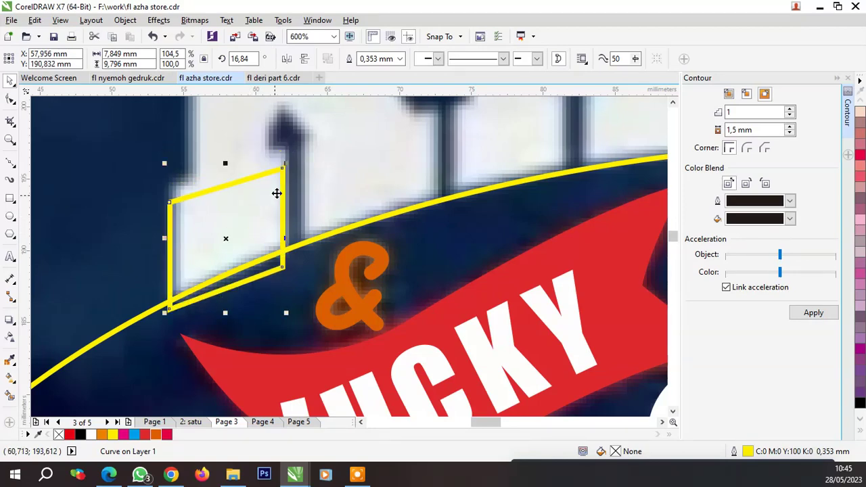
pyautogui.moveTo(226, 165); pyautogui.dragTo(226, 145)
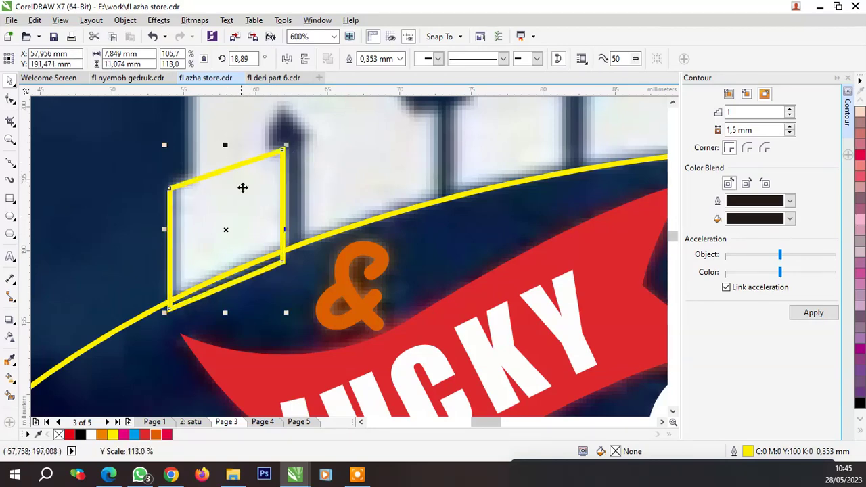
# Copy the skewed box rightward along the arc, widening and narrowing the parallelograms to fit
pyautogui.moveTo(249, 202); pyautogui.dragTo(369, 161)
pyautogui.scroll(-3, 368, 161)
pyautogui.scroll(3, 352, 210)
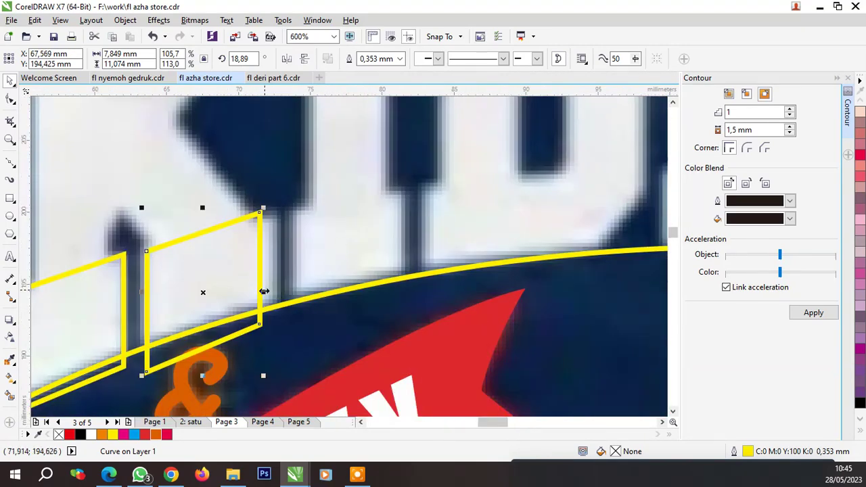
pyautogui.moveTo(264, 291); pyautogui.dragTo(281, 294)
pyautogui.scroll(-2, 289, 285)
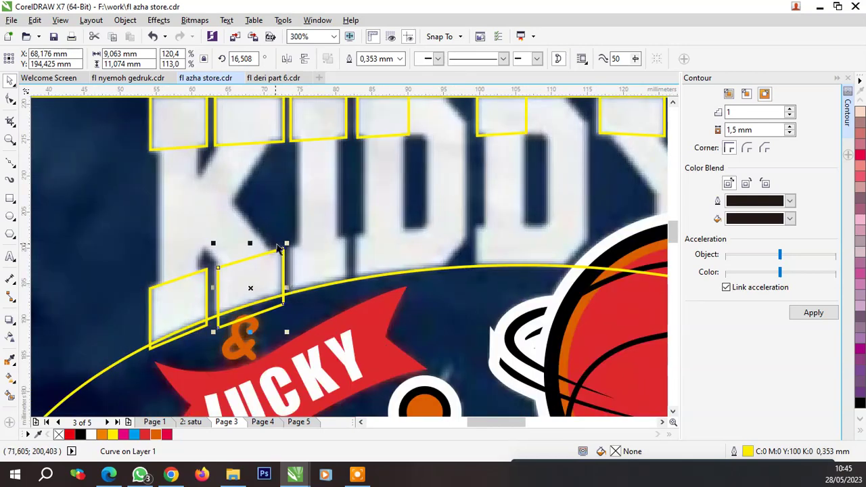
pyautogui.scroll(2, 310, 251)
pyautogui.moveTo(221, 288); pyautogui.dragTo(348, 264)
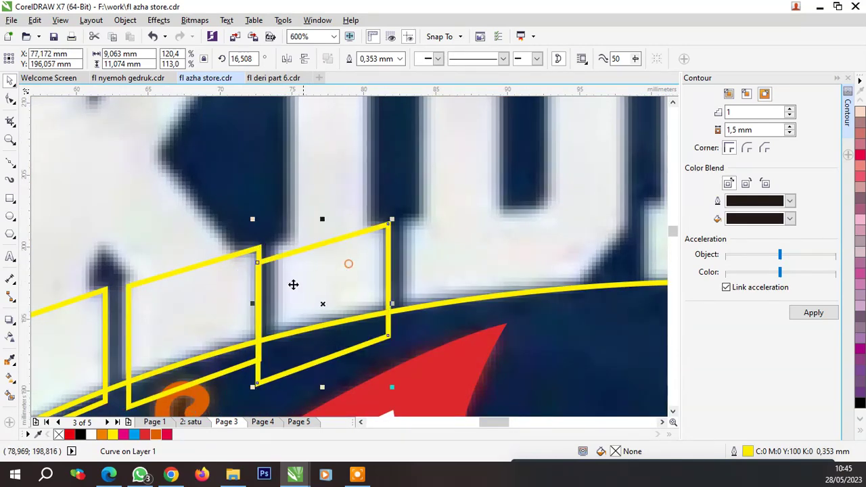
pyautogui.moveTo(256, 306)
pyautogui.mouseDown()
pyautogui.moveTo(273, 306)
pyautogui.moveTo(273, 284)
pyautogui.mouseUp()
# Place another parallelogram copy further right, skewed to match the arc's slope
pyautogui.click(312, 285)
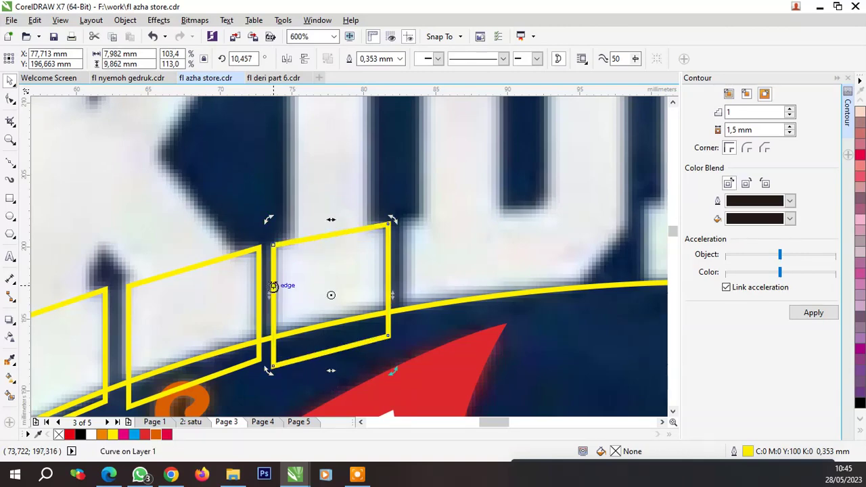
pyautogui.scroll(-2, 289, 286)
pyautogui.scroll(2, 342, 280)
pyautogui.moveTo(191, 290); pyautogui.dragTo(316, 280)
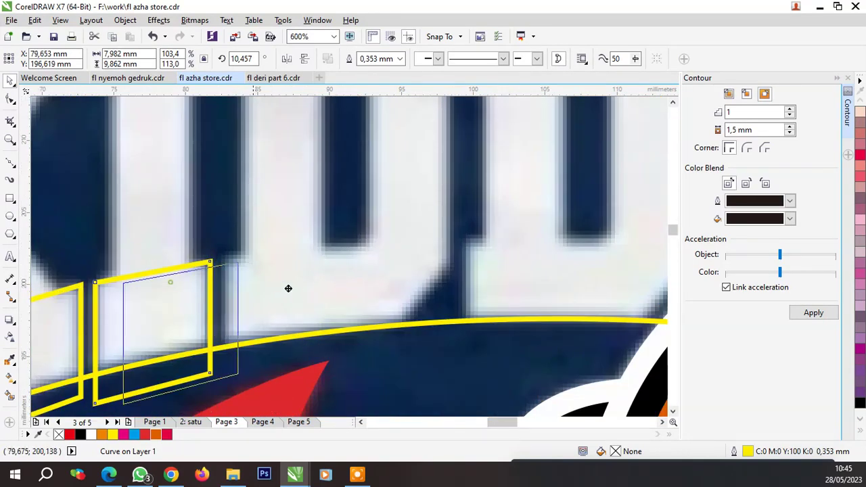
pyautogui.click(317, 280)
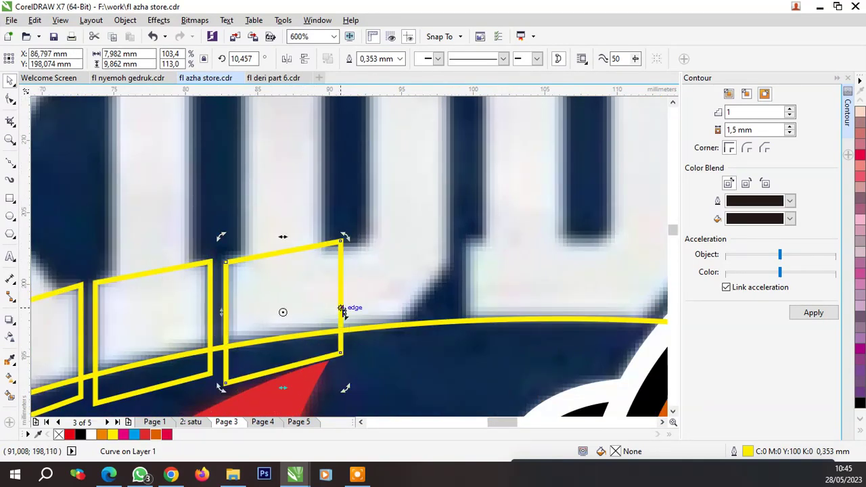
pyautogui.moveTo(343, 309); pyautogui.dragTo(344, 318)
pyautogui.scroll(1, 291, 305)
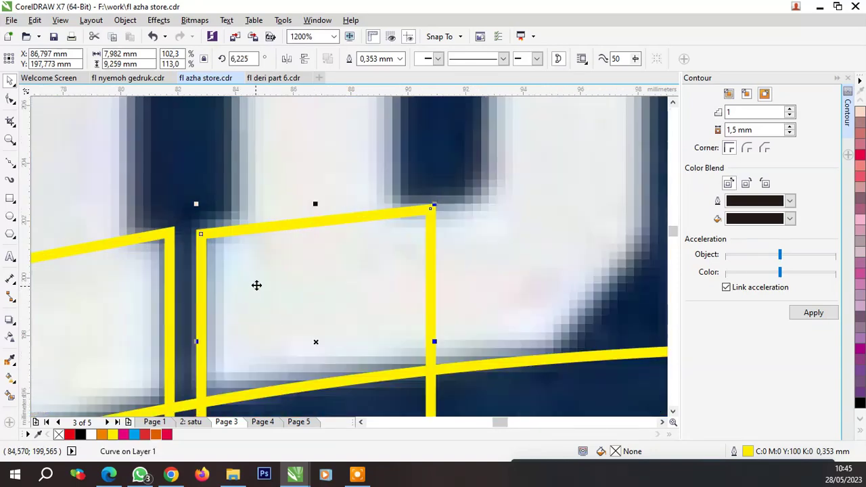
pyautogui.scroll(-3, 272, 277)
pyautogui.scroll(2, 314, 291)
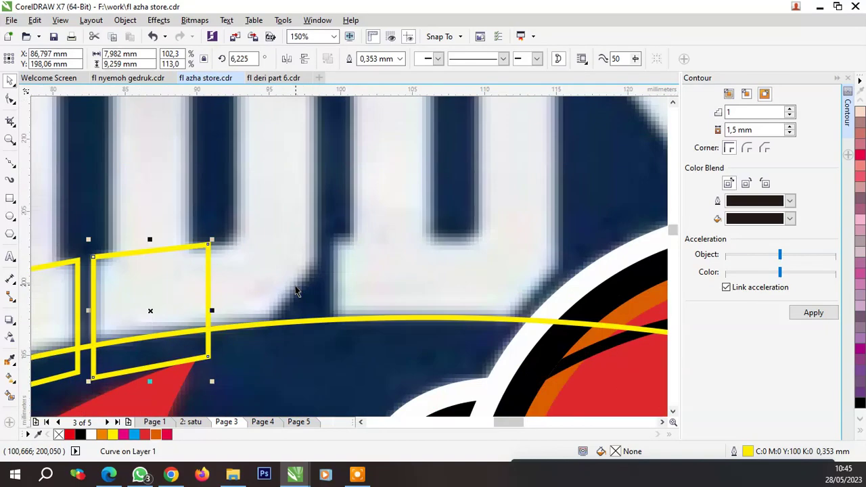
# Copy a parallelogram toward the D with its top skewed level, then begin selecting the lower strips
pyautogui.moveTo(181, 268); pyautogui.dragTo(423, 253)
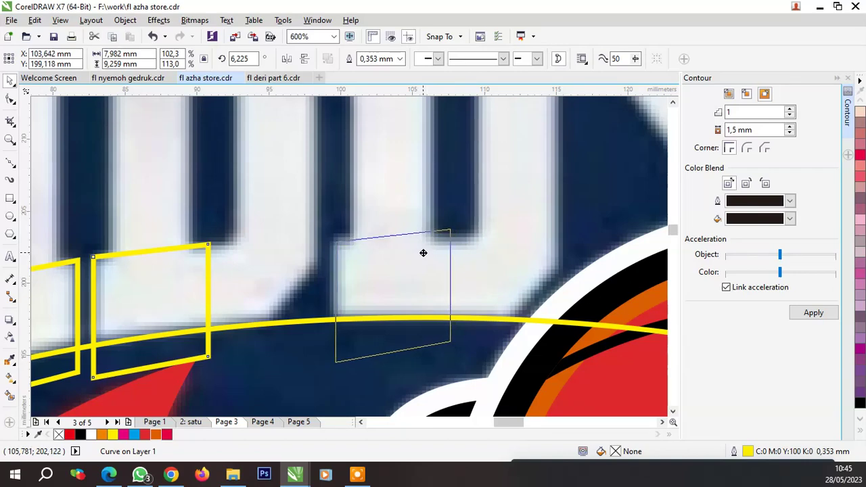
pyautogui.rightClick(422, 253)
pyautogui.click(437, 273)
pyautogui.moveTo(453, 293)
pyautogui.mouseDown()
pyautogui.moveTo(458, 305)
pyautogui.moveTo(466, 302)
pyautogui.mouseUp()
pyautogui.scroll(-1, 387, 276)
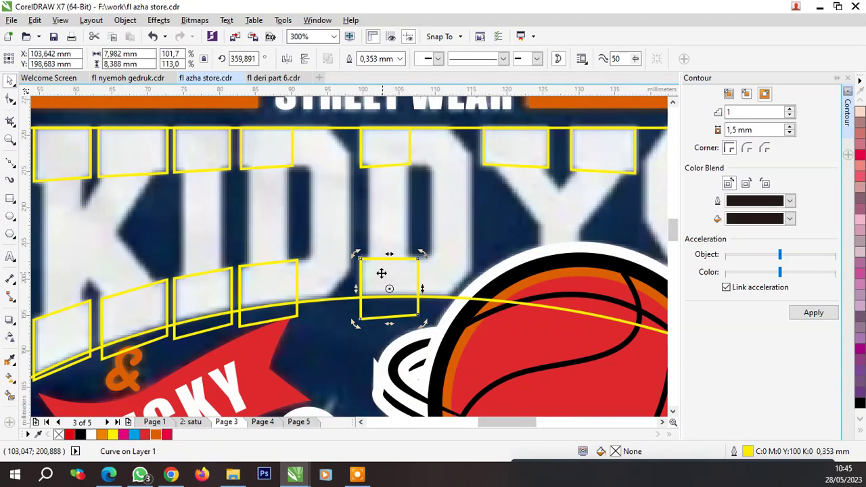
pyautogui.scroll(-1, 381, 273)
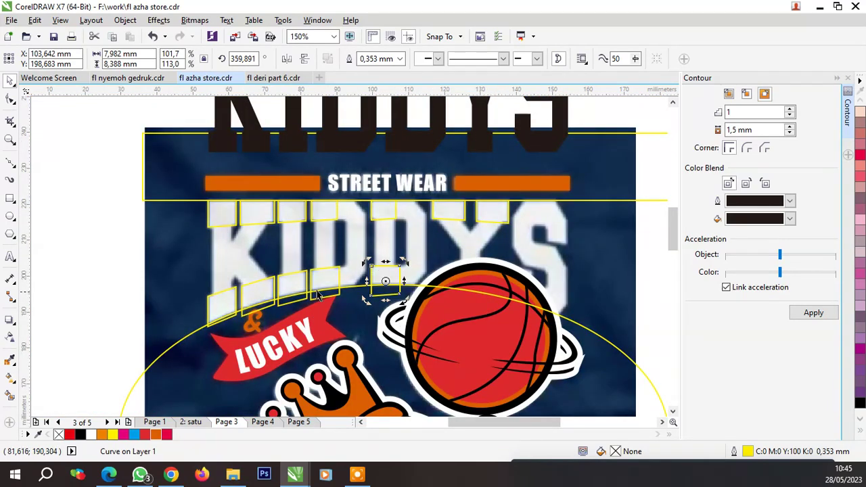
pyautogui.scroll(2, 318, 295)
pyautogui.keyDown('shift'); pyautogui.click(348, 274); pyautogui.keyUp('shift')
# Group the five lower-row strips and draw a tall rectangle over the K's stem
pyautogui.scroll(-1, 315, 280)
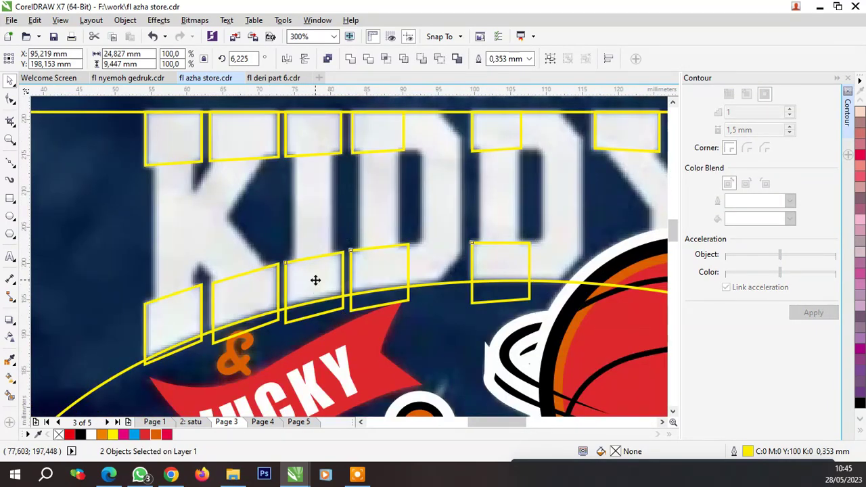
pyautogui.keyDown('shift'); pyautogui.click(182, 306); pyautogui.keyUp('shift')
pyautogui.keyDown('shift'); pyautogui.click(248, 280); pyautogui.keyUp('shift')
pyautogui.scroll(-1, 200, 260)
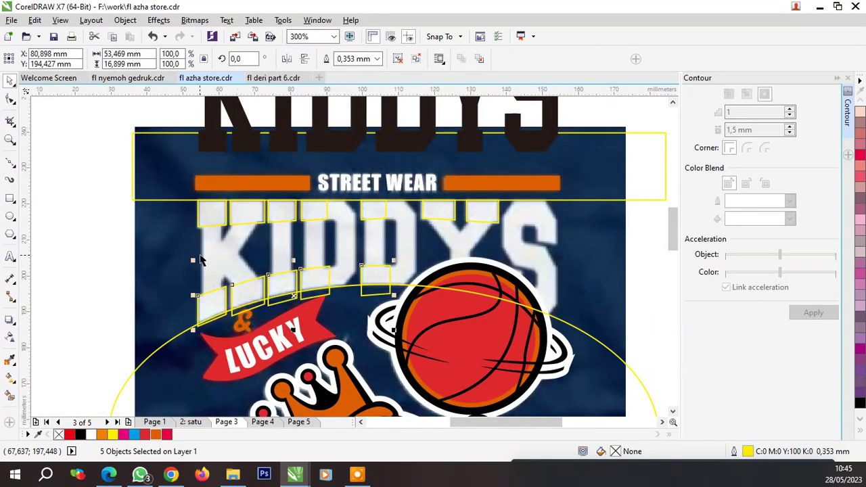
pyautogui.hotkey('ctrl', 'g')
pyautogui.scroll(1, 210, 258)
pyautogui.click(10, 200)
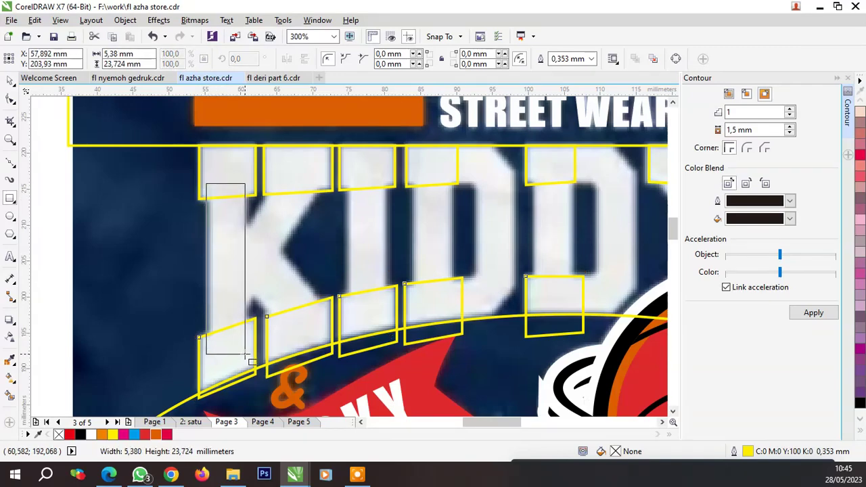
pyautogui.moveTo(206, 183); pyautogui.dragTo(248, 355)
pyautogui.scroll(1, 310, 203)
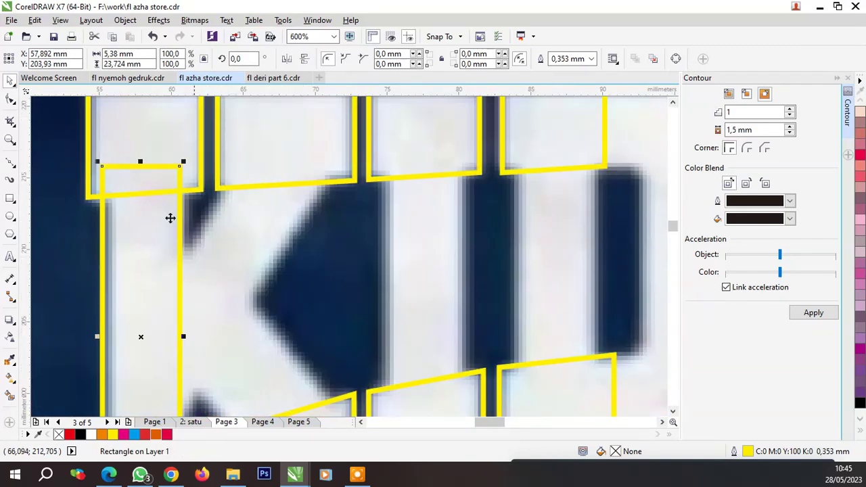
# Trace the K's upper arm as a straight-line outline
pyautogui.click(10, 163)
pyautogui.click(248, 159)
pyautogui.click(165, 272)
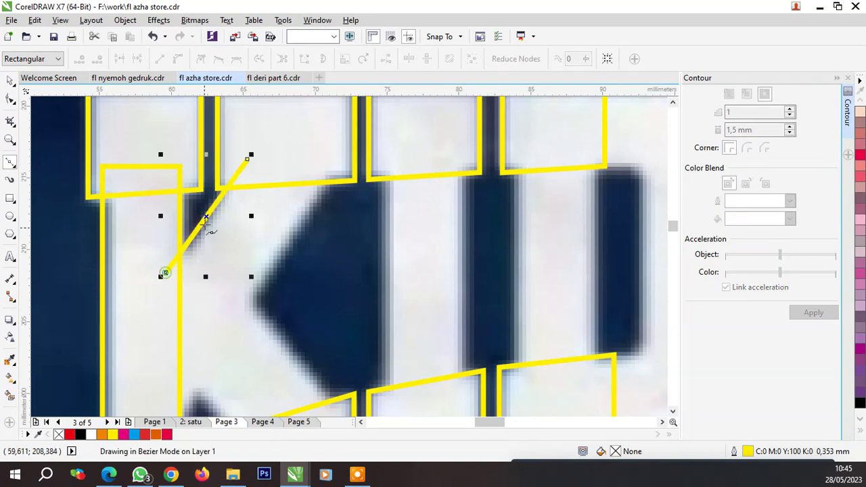
pyautogui.scroll(-1, 193, 319)
pyautogui.scroll(2, 183, 331)
pyautogui.click(168, 344)
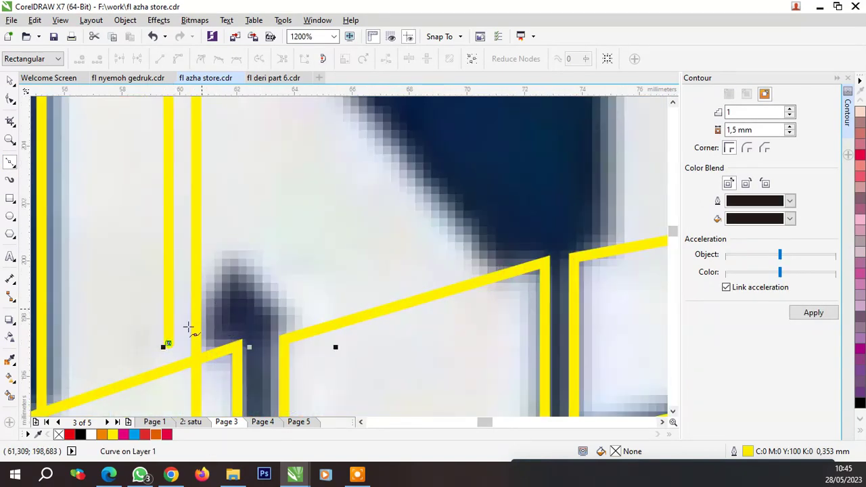
pyautogui.scroll(-1, 188, 327)
pyautogui.scroll(1, 188, 327)
pyautogui.scroll(-1, 232, 286)
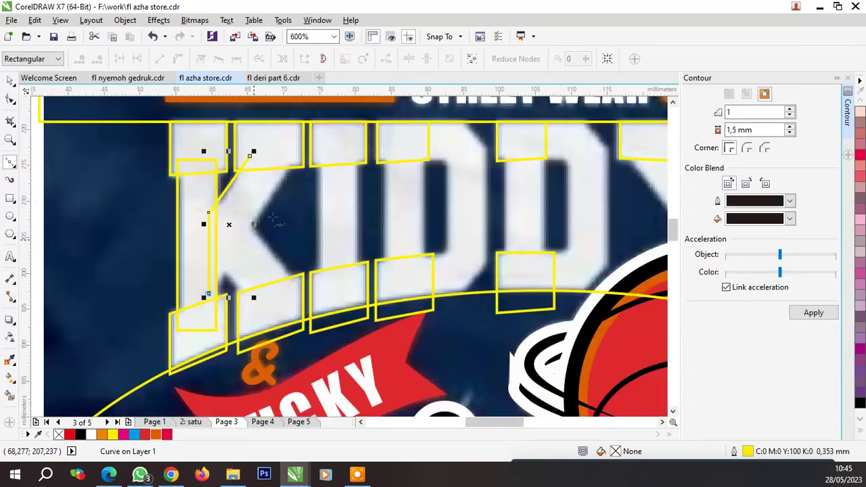
pyautogui.scroll(1, 293, 166)
pyautogui.click(294, 161)
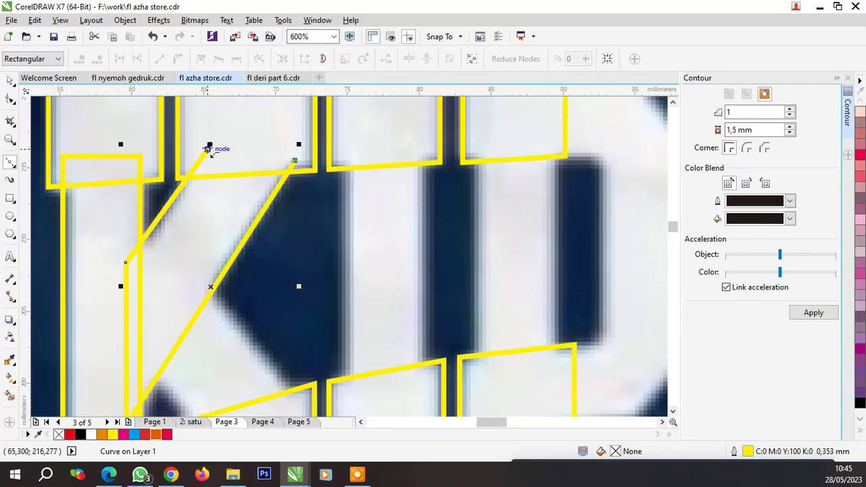
pyautogui.click(209, 145)
pyautogui.scroll(-1, 247, 173)
pyautogui.scroll(2, 218, 298)
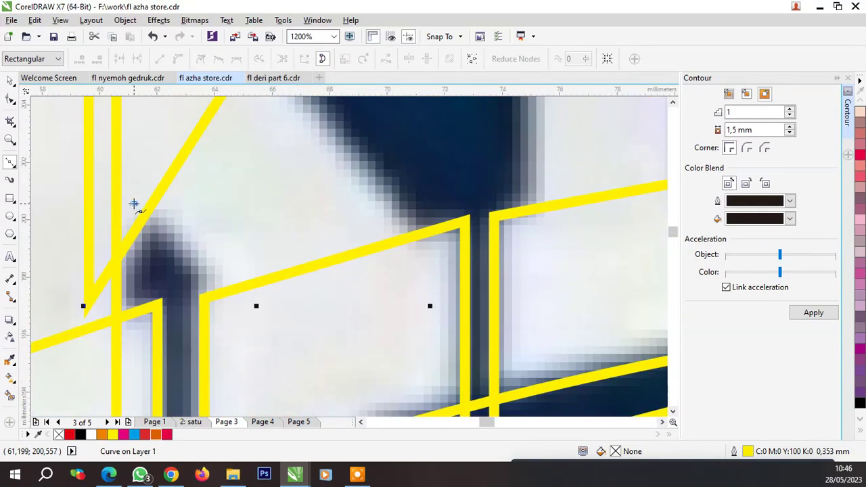
# Trace the K's lower leg as a closed outline
pyautogui.click(134, 205)
pyautogui.click(262, 320)
pyautogui.click(437, 246)
pyautogui.scroll(-1, 361, 274)
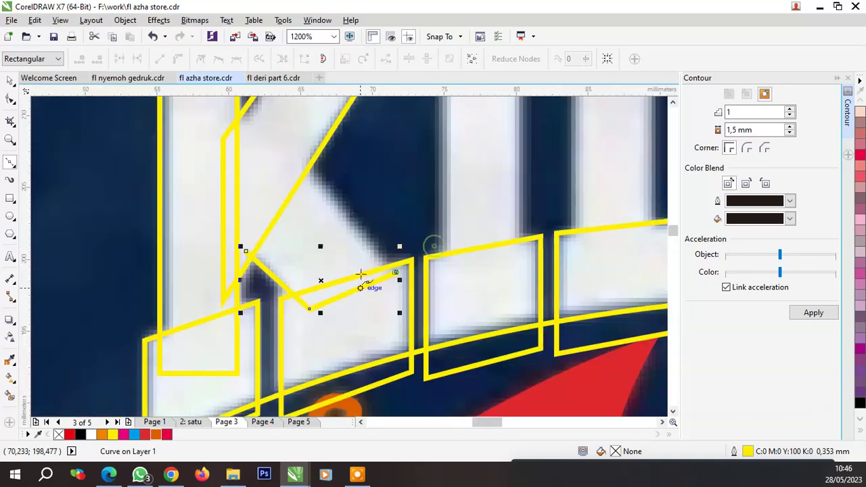
pyautogui.scroll(1, 308, 170)
pyautogui.click(303, 147)
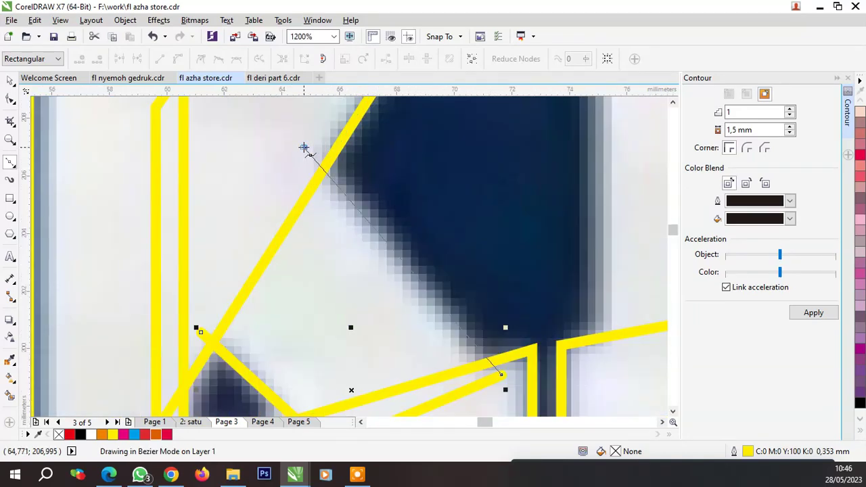
pyautogui.click(201, 333)
pyautogui.scroll(-2, 201, 333)
pyautogui.scroll(1, 331, 303)
# Duplicate the stem rectangle onto the I, shorten it, and place copies on the first D's two strokes
pyautogui.press('space')
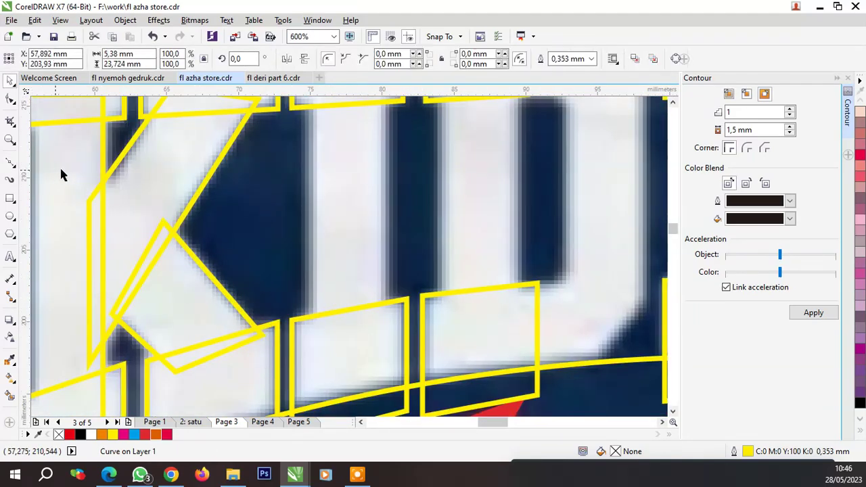
pyautogui.hotkey('ctrl', 'v')
pyautogui.moveTo(332, 169); pyautogui.dragTo(340, 163)
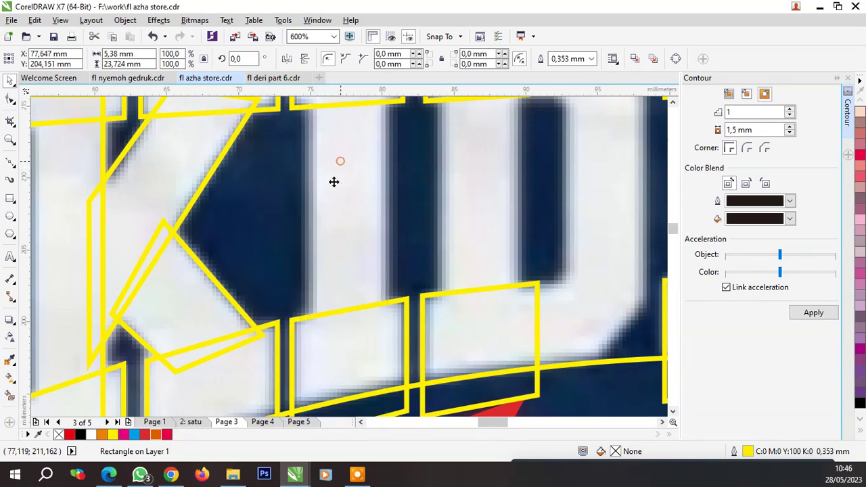
pyautogui.scroll(-1, 335, 182)
pyautogui.moveTo(335, 319); pyautogui.dragTo(335, 288)
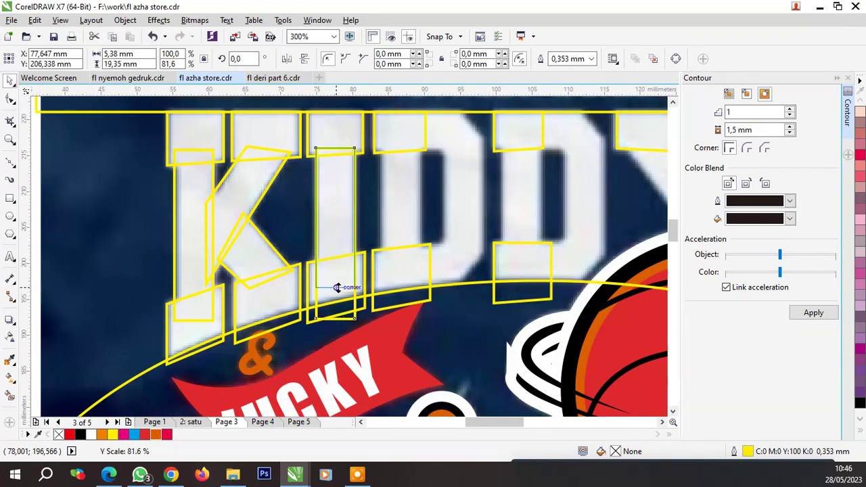
pyautogui.scroll(1, 393, 165)
pyautogui.moveTo(283, 196); pyautogui.dragTo(411, 167)
pyautogui.scroll(-1, 410, 167)
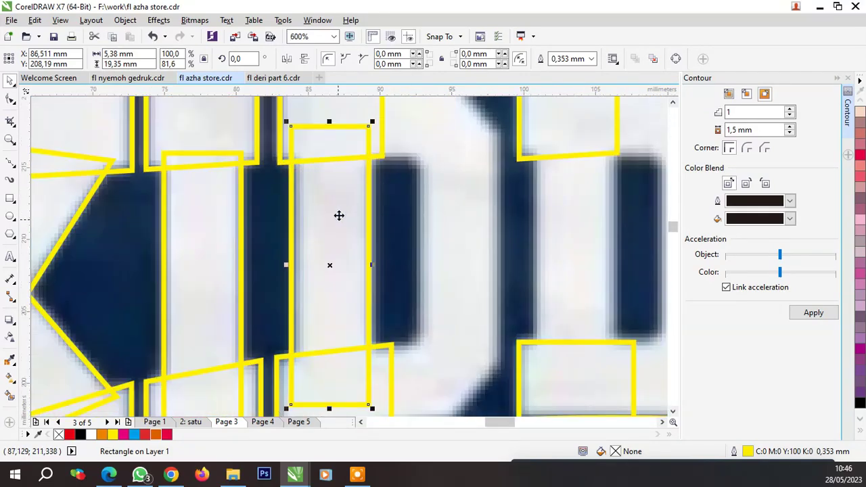
pyautogui.moveTo(339, 215); pyautogui.dragTo(468, 200)
pyautogui.scroll(-2, 464, 210)
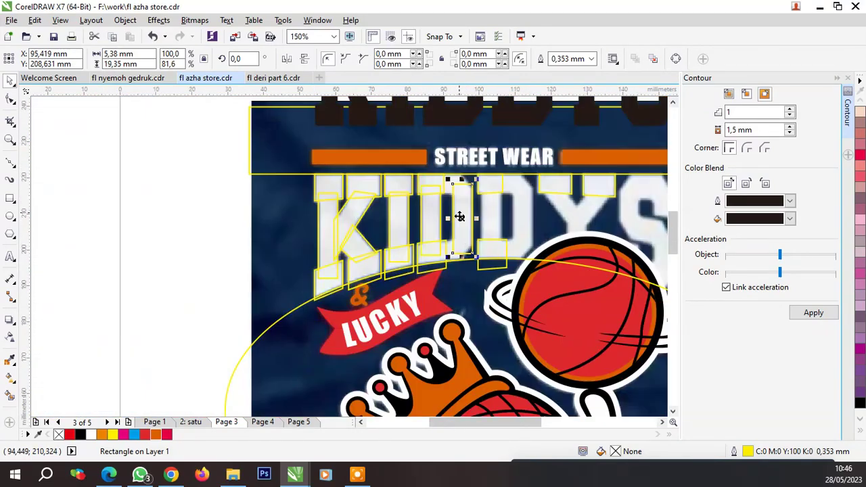
pyautogui.scroll(2, 453, 208)
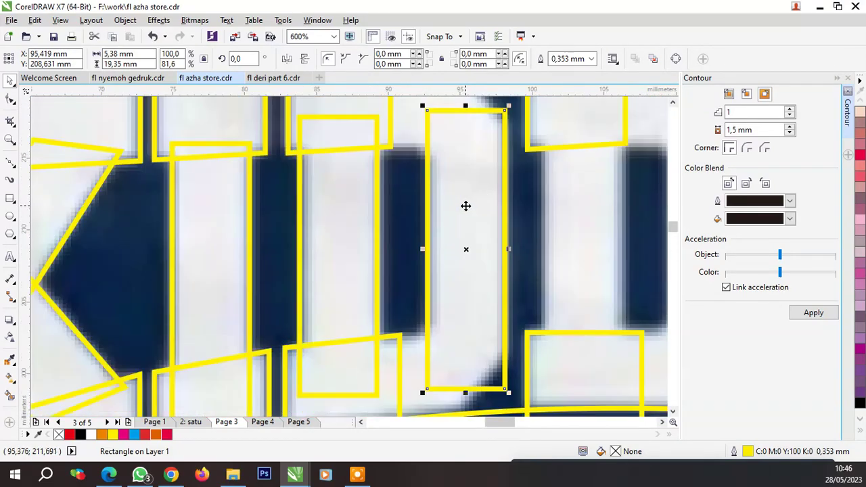
pyautogui.click(11, 99)
pyautogui.scroll(1, 430, 140)
# Convert the D's right rectangle to curves and angle its upper-left edge with new nodes
pyautogui.hotkey('ctrl', 'q')
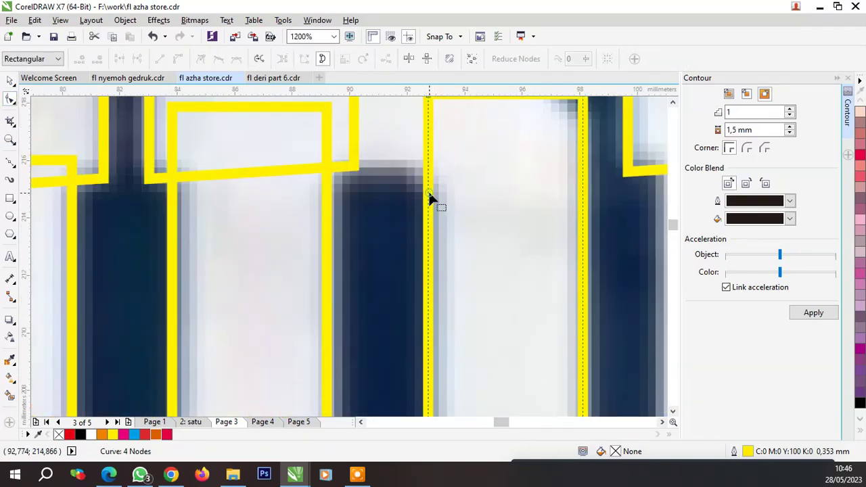
pyautogui.moveTo(427, 190); pyautogui.dragTo(426, 190)
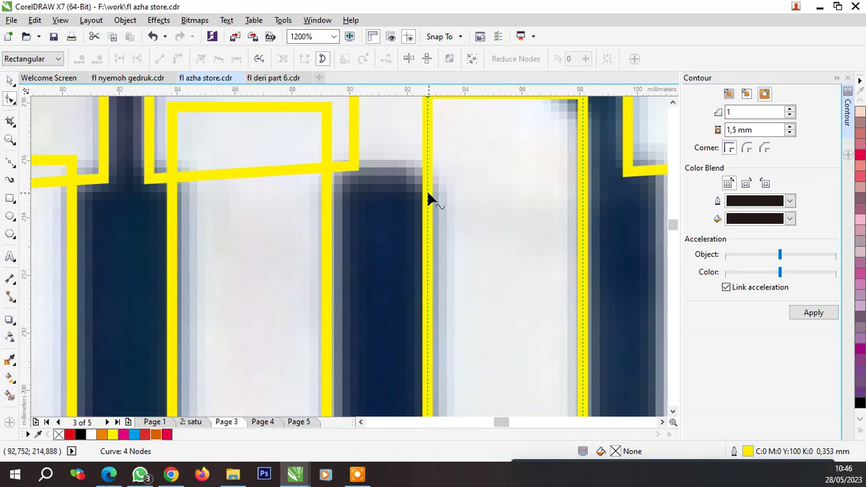
pyautogui.doubleClick(427, 193)
pyautogui.doubleClick(427, 165)
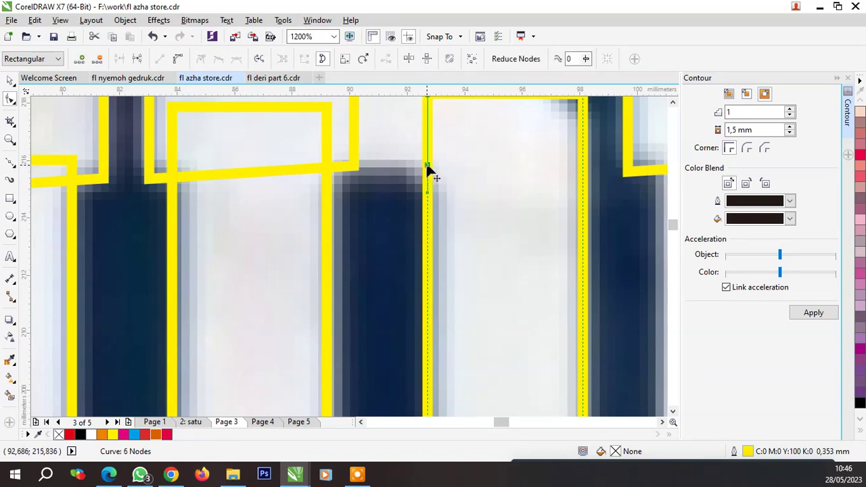
pyautogui.moveTo(427, 165); pyautogui.dragTo(281, 227)
pyautogui.doubleClick(425, 188)
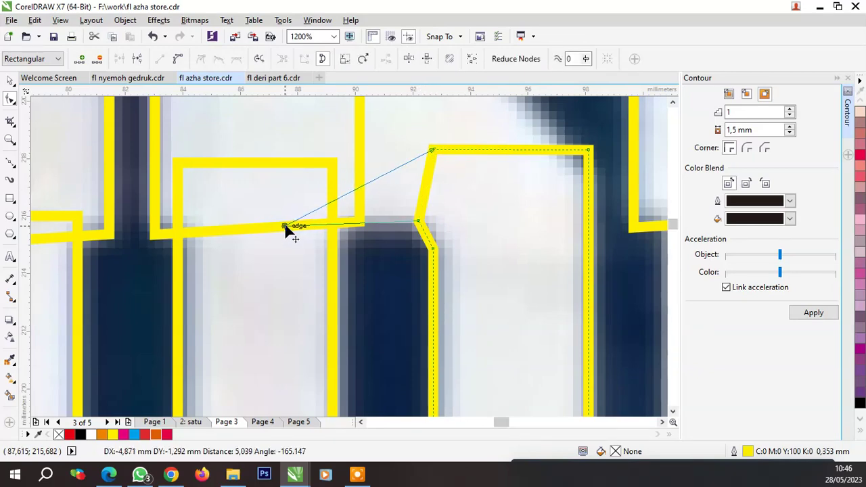
pyautogui.scroll(-1, 400, 186)
pyautogui.scroll(1, 377, 201)
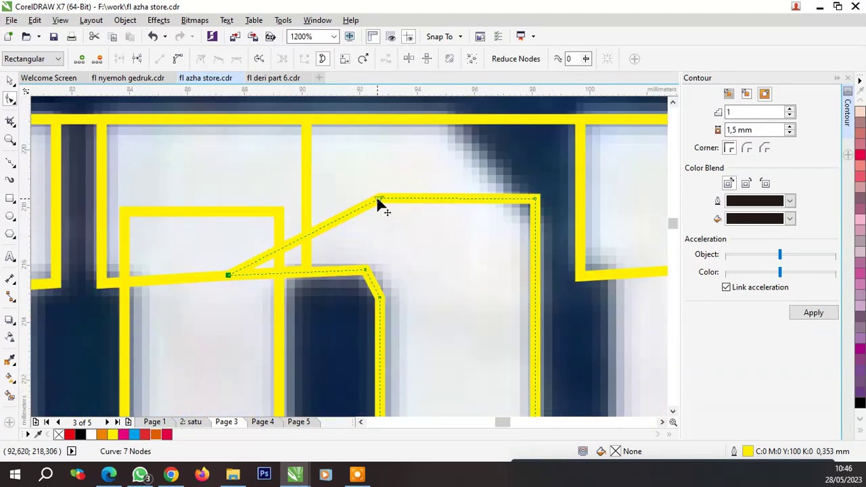
pyautogui.moveTo(377, 198); pyautogui.dragTo(261, 120)
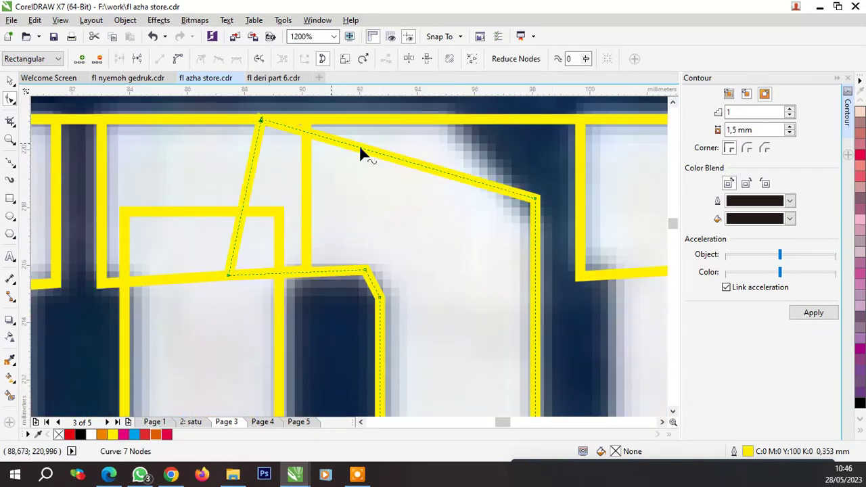
# Lift a node to the top edge and slant the bottom into a V point
pyautogui.doubleClick(458, 181)
pyautogui.moveTo(459, 181); pyautogui.dragTo(453, 119)
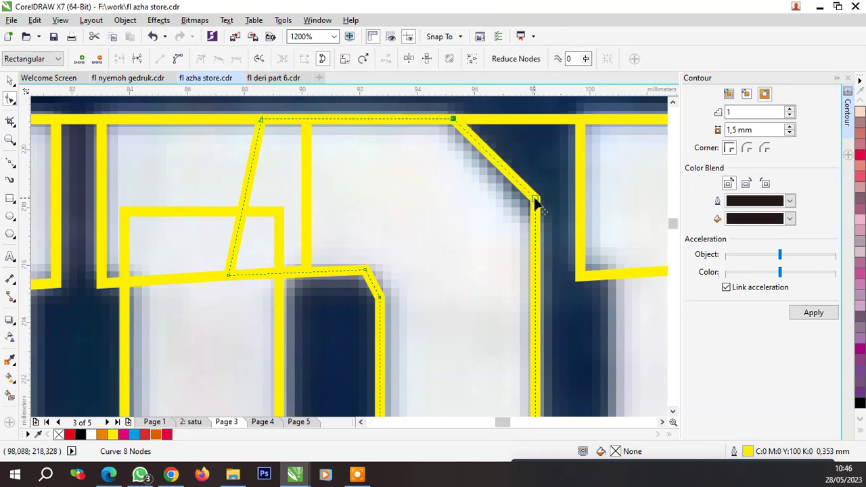
pyautogui.moveTo(535, 201); pyautogui.dragTo(536, 205)
pyautogui.scroll(-2, 470, 286)
pyautogui.scroll(1, 467, 291)
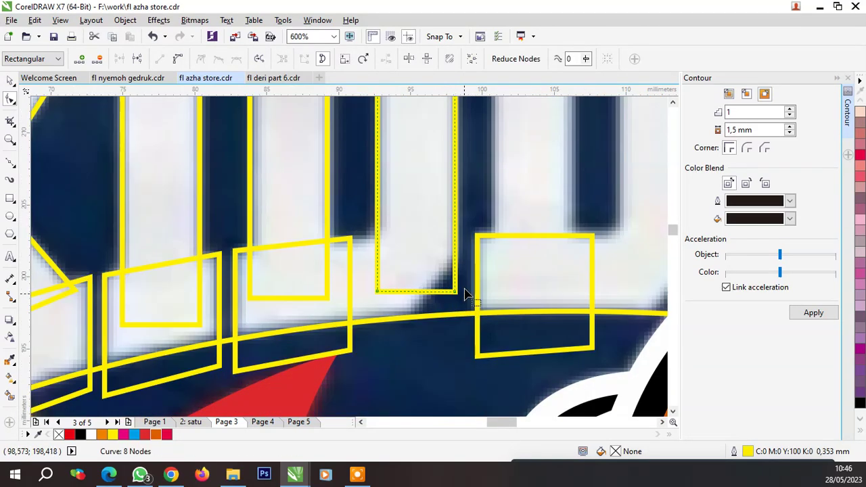
pyautogui.moveTo(455, 294); pyautogui.dragTo(454, 262)
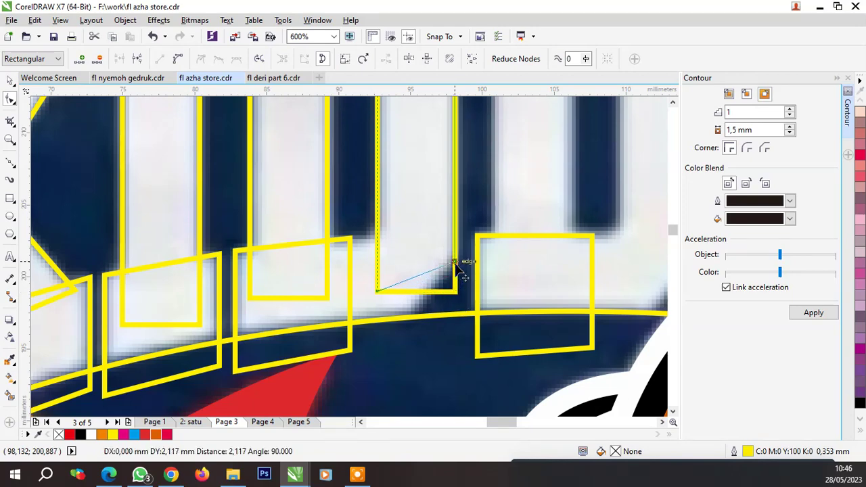
pyautogui.doubleClick(401, 283)
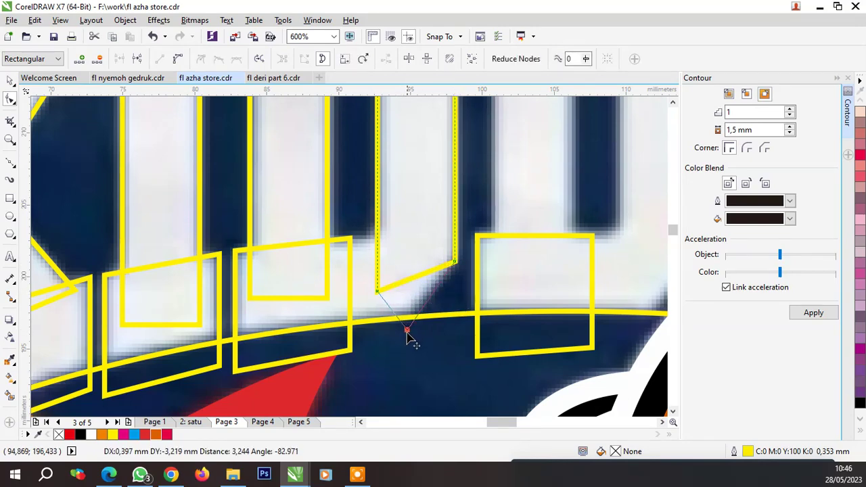
pyautogui.moveTo(401, 283); pyautogui.dragTo(404, 333)
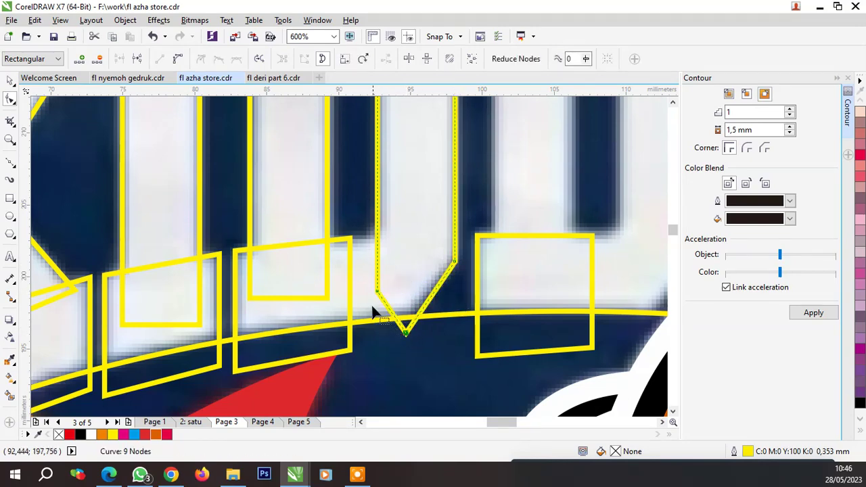
# Pull the lower nodes left toward the D's stem to chamfer the bottom corner
pyautogui.doubleClick(377, 237)
pyautogui.moveTo(377, 292); pyautogui.dragTo(286, 246)
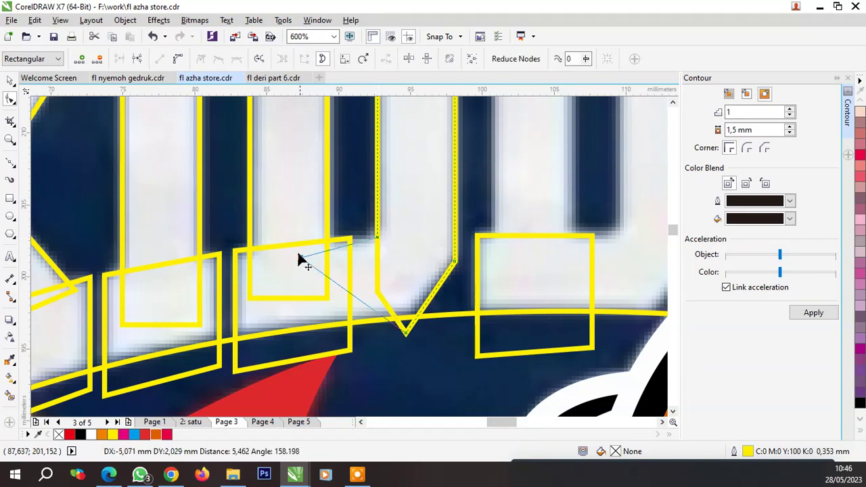
pyautogui.scroll(2, 372, 249)
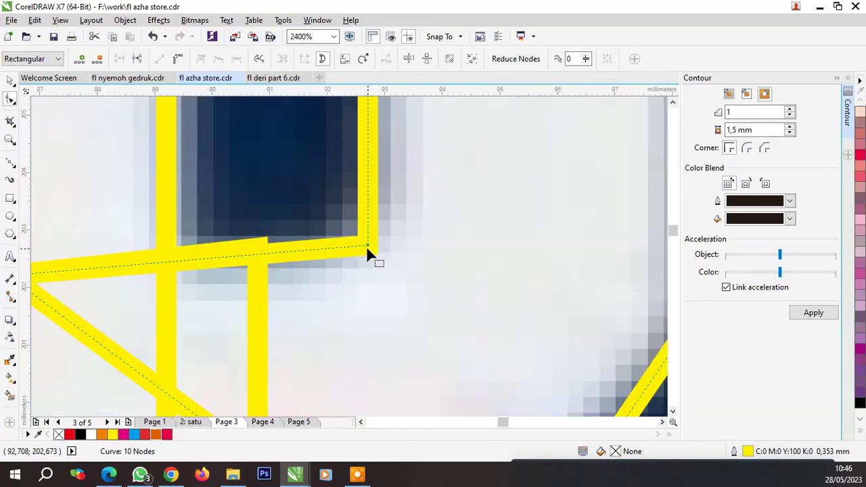
pyautogui.moveTo(366, 245)
pyautogui.mouseDown()
pyautogui.moveTo(369, 228)
pyautogui.moveTo(270, 354)
pyautogui.mouseUp()
pyautogui.scroll(-1, 371, 210)
pyautogui.doubleClick(359, 257)
pyautogui.scroll(-2, 323, 313)
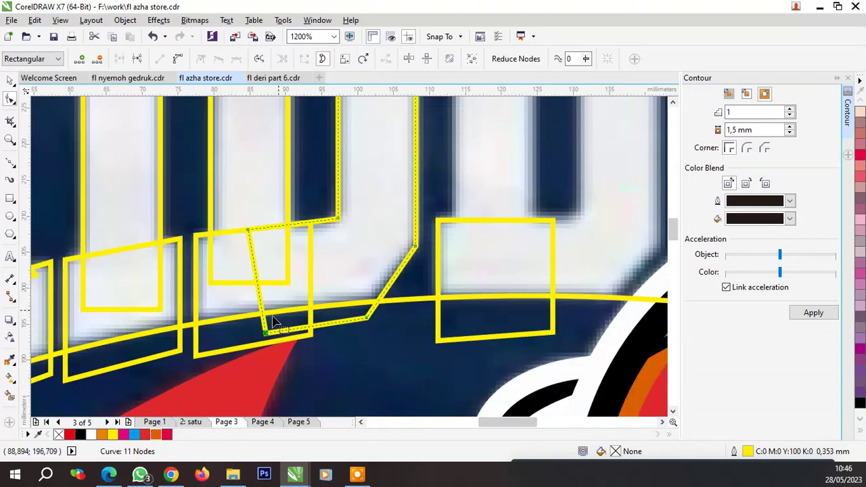
pyautogui.press('space')
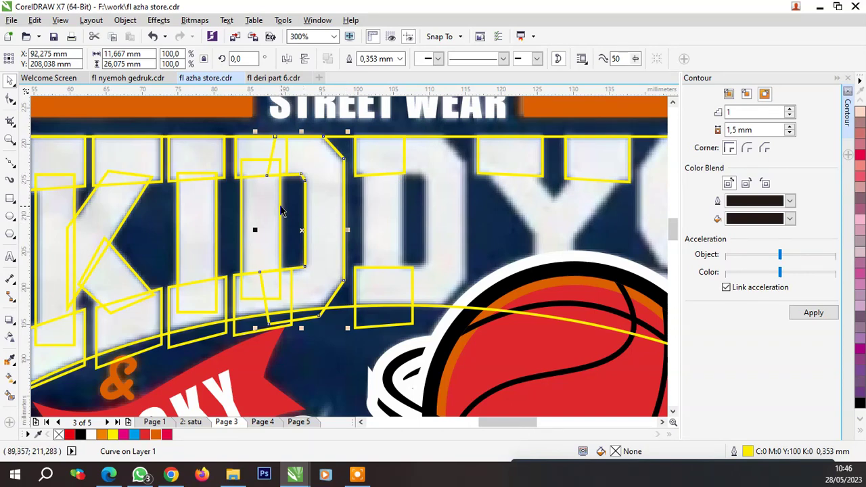
# Select the two D outlines and shift them right onto the second D
pyautogui.click(318, 213)
pyautogui.keyDown('shift'); pyautogui.click(321, 177); pyautogui.keyUp('shift')
pyautogui.moveTo(321, 176)
pyautogui.mouseDown()
pyautogui.moveTo(437, 180)
pyautogui.moveTo(443, 130)
pyautogui.mouseUp()
pyautogui.scroll(2, 423, 161)
pyautogui.scroll(-3, 443, 143)
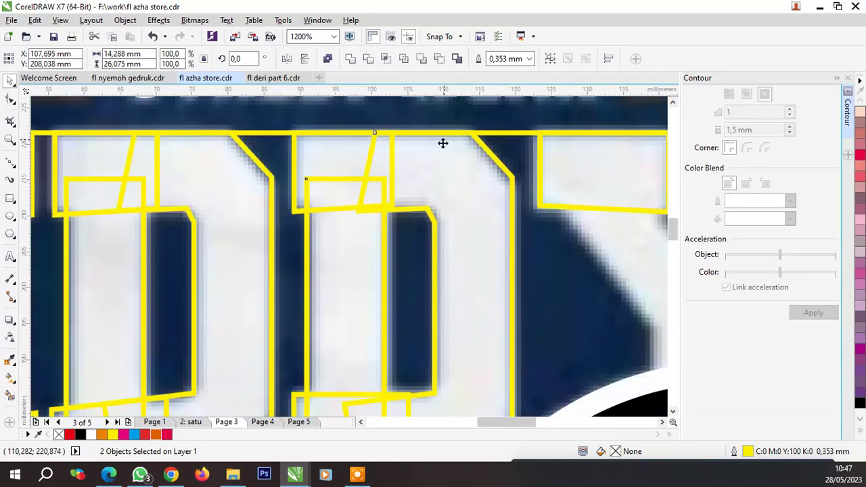
pyautogui.scroll(-4, 442, 142)
pyautogui.scroll(2, 446, 281)
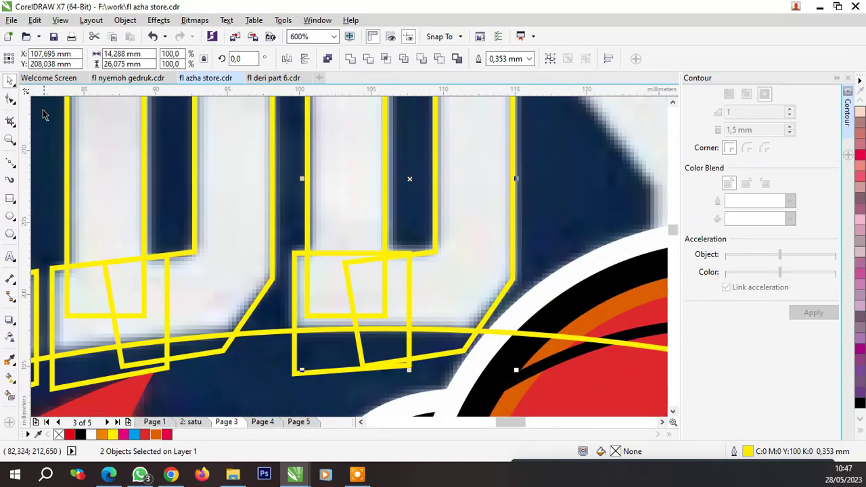
# Drag the second D outline's lower corner and inner top-left nodes onto the letter edges
pyautogui.click(10, 100)
pyautogui.click(466, 349)
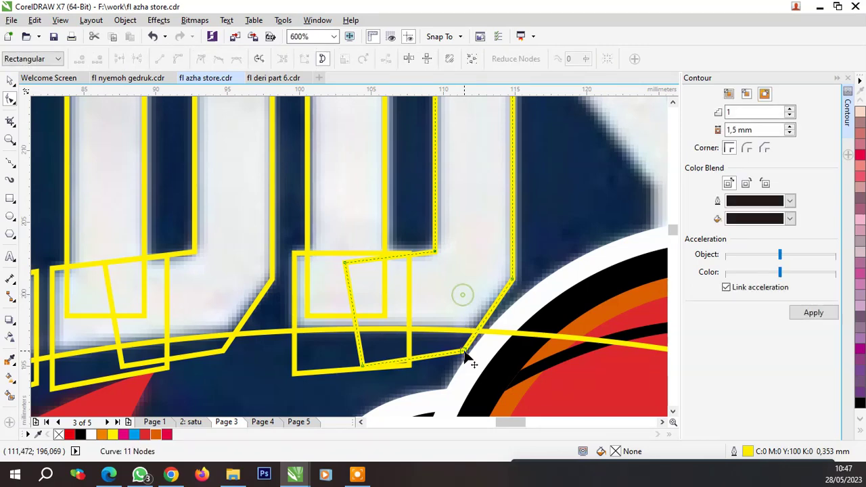
pyautogui.moveTo(466, 349); pyautogui.dragTo(457, 344)
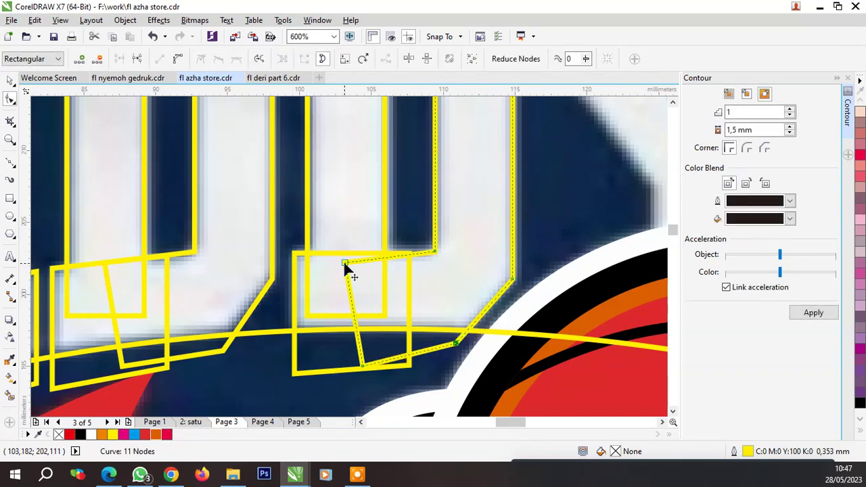
pyautogui.moveTo(344, 261); pyautogui.dragTo(342, 252)
pyautogui.scroll(-2, 358, 270)
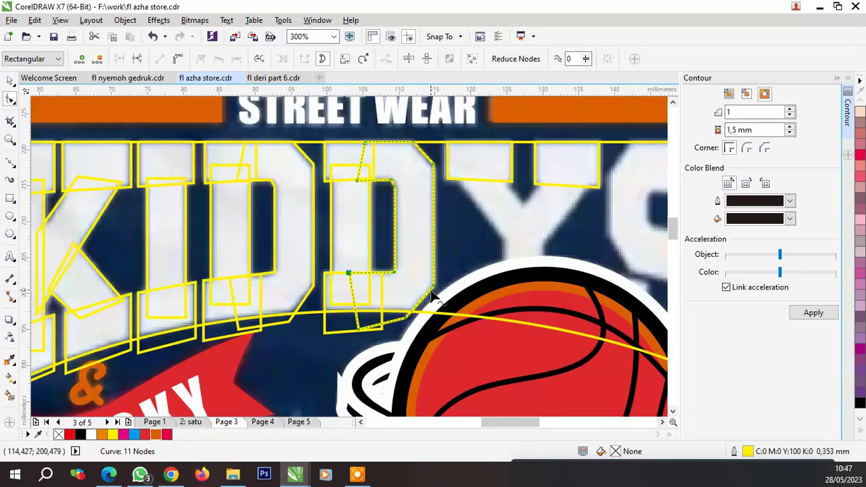
pyautogui.scroll(-2, 433, 296)
pyautogui.scroll(2, 450, 287)
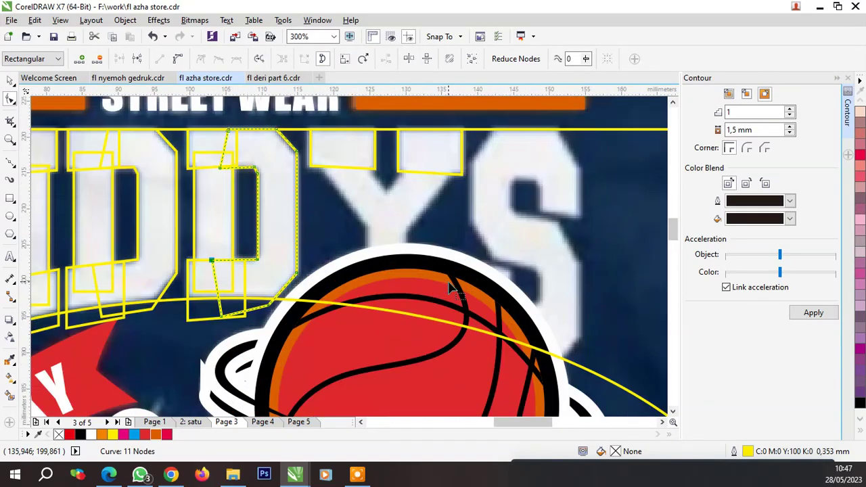
# Trace a closed straight-segment outline around the Y, node by node over the reference
pyautogui.click(10, 166)
pyautogui.scroll(2, 309, 157)
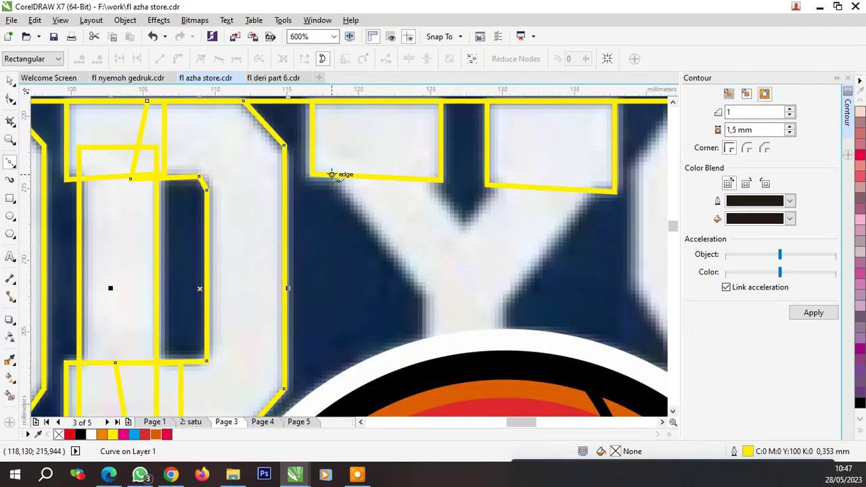
pyautogui.click(425, 296)
pyautogui.scroll(-2, 425, 296)
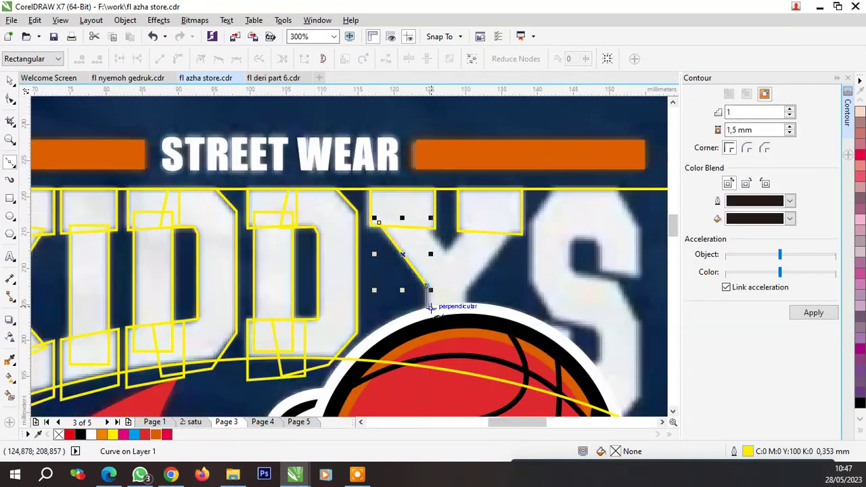
pyautogui.scroll(2, 416, 300)
pyautogui.click(425, 366)
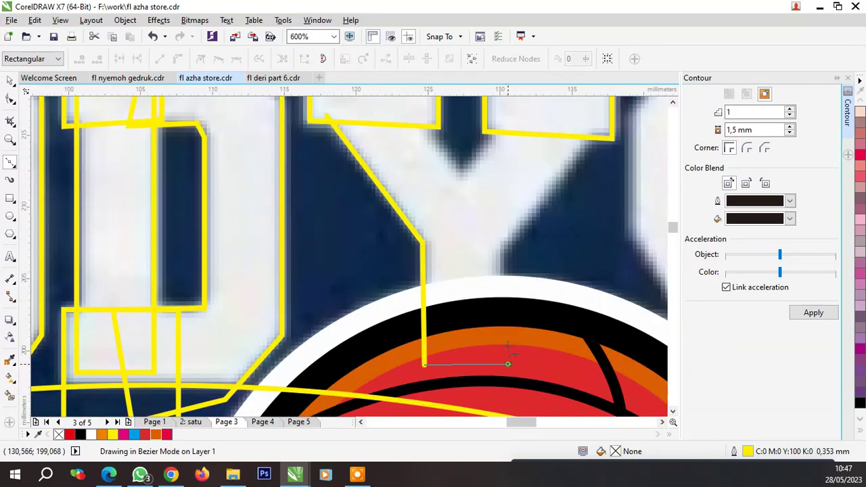
pyautogui.click(508, 366)
pyautogui.scroll(2, 521, 230)
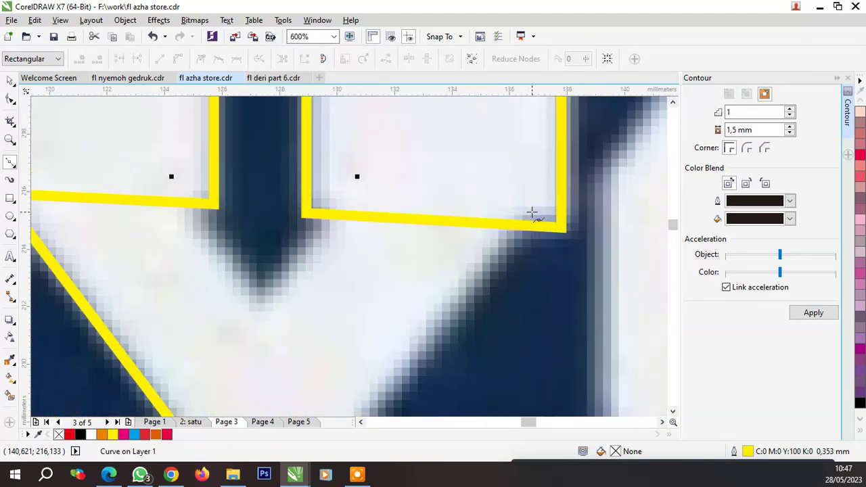
pyautogui.click(529, 199)
pyautogui.click(360, 176)
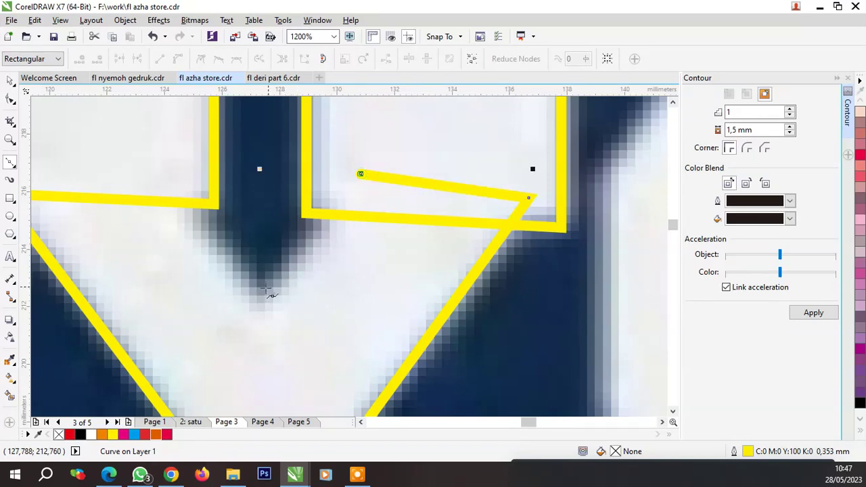
pyautogui.click(258, 296)
pyautogui.click(171, 170)
pyautogui.scroll(-1, 157, 225)
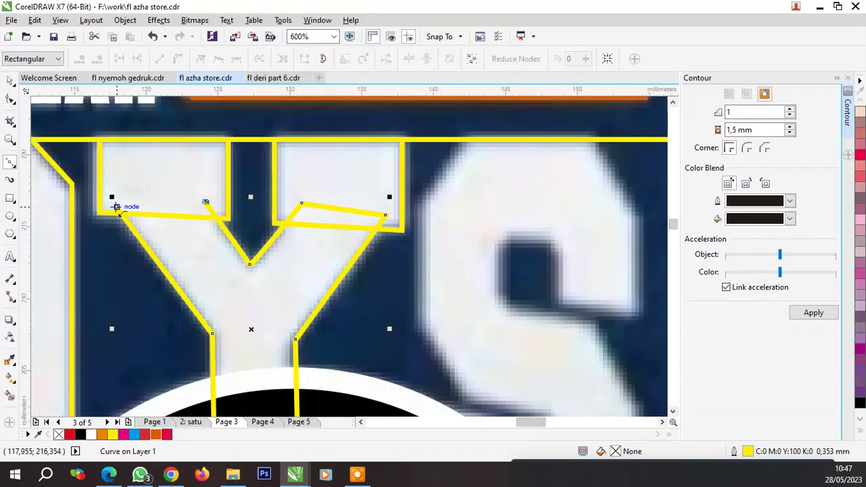
pyautogui.click(117, 207)
pyautogui.scroll(-2, 331, 196)
pyautogui.scroll(3, 308, 196)
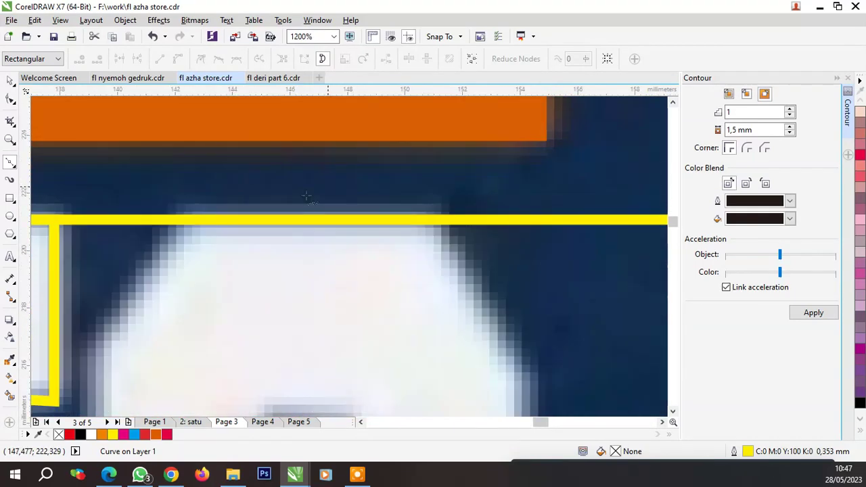
# Start the S outline along its top edge, right side and inner counter
pyautogui.click(181, 219)
pyautogui.click(436, 219)
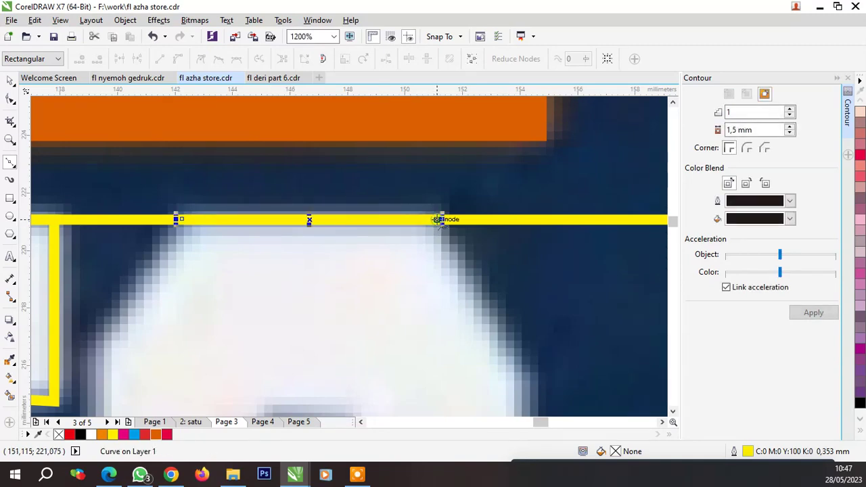
pyautogui.scroll(-1, 441, 222)
pyautogui.scroll(1, 488, 318)
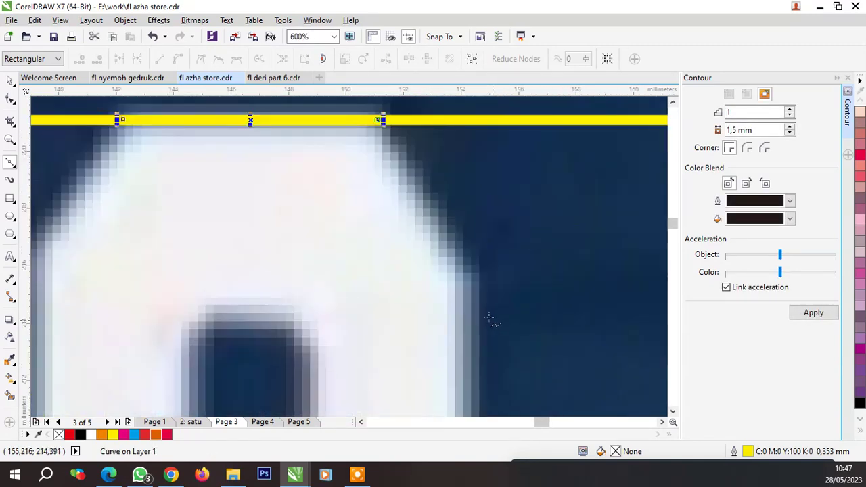
pyautogui.click(467, 277)
pyautogui.scroll(-1, 477, 250)
pyautogui.scroll(1, 482, 389)
pyautogui.click(479, 359)
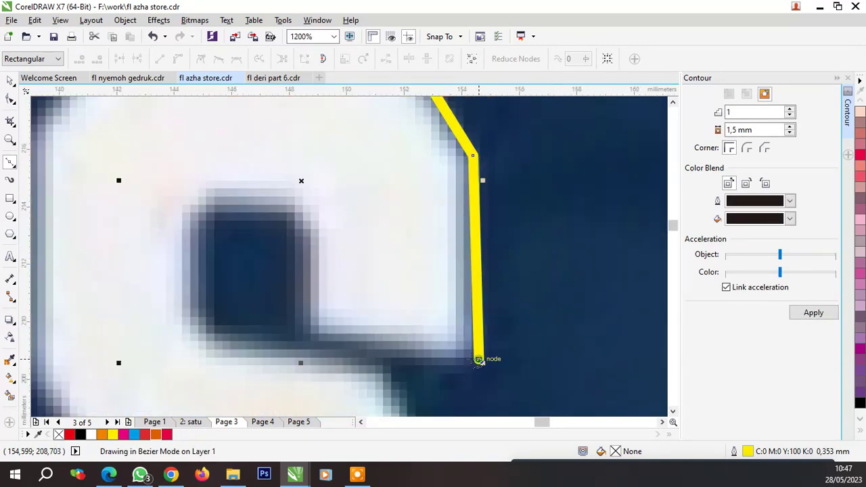
pyautogui.click(309, 331)
pyautogui.click(312, 232)
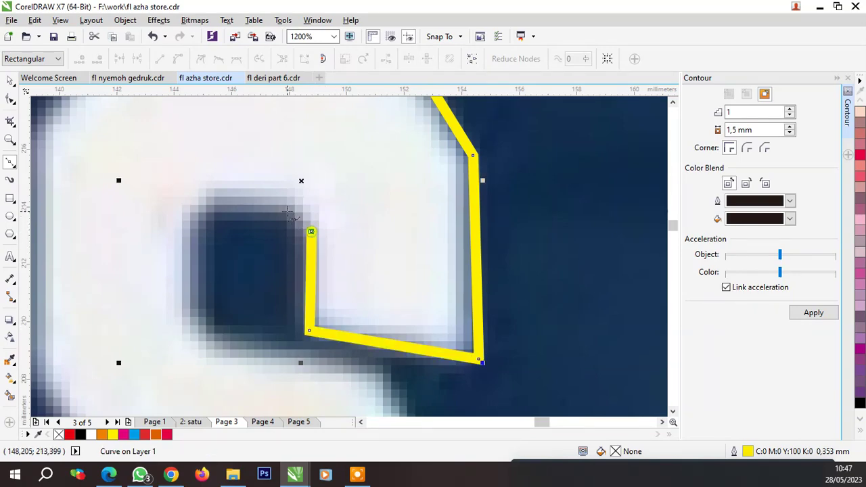
pyautogui.click(284, 205)
pyautogui.click(211, 202)
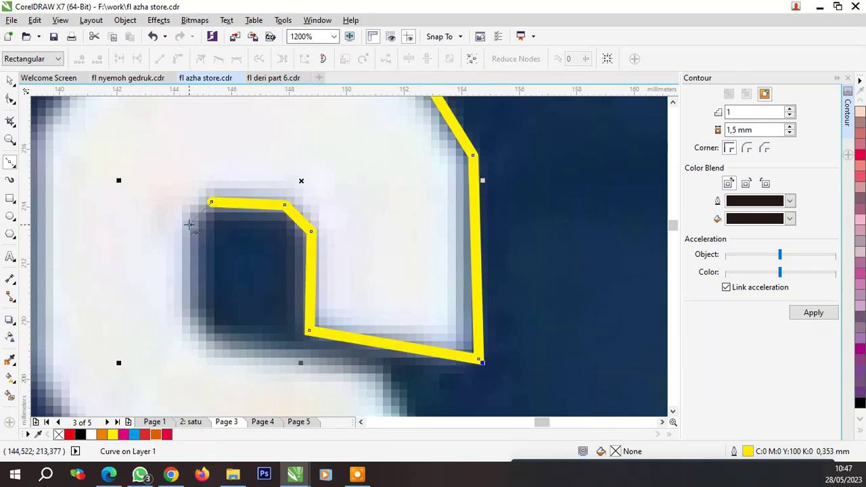
pyautogui.click(189, 223)
pyautogui.click(189, 316)
pyautogui.click(212, 338)
pyautogui.scroll(-1, 287, 255)
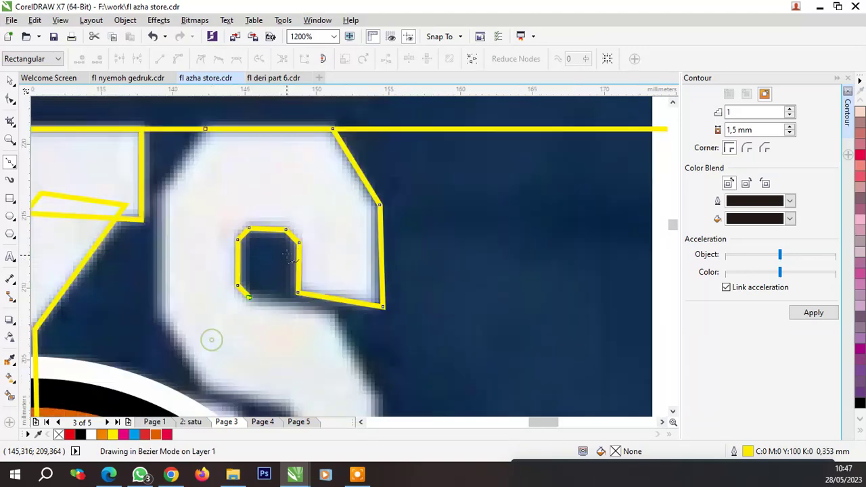
pyautogui.scroll(1, 330, 319)
pyautogui.scroll(-1, 347, 242)
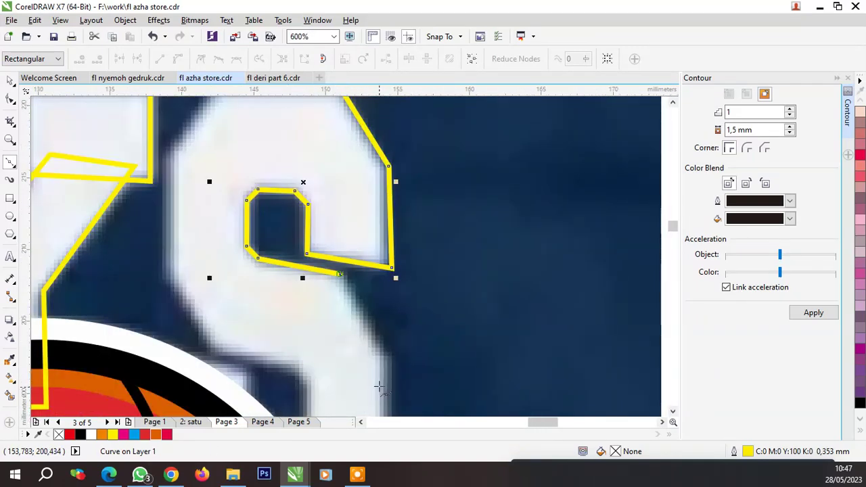
pyautogui.scroll(1, 379, 387)
# Finish tracing the S's lower edges and notch, closing the outline on its start node
pyautogui.click(348, 239)
pyautogui.scroll(-2, 402, 331)
pyautogui.scroll(2, 384, 337)
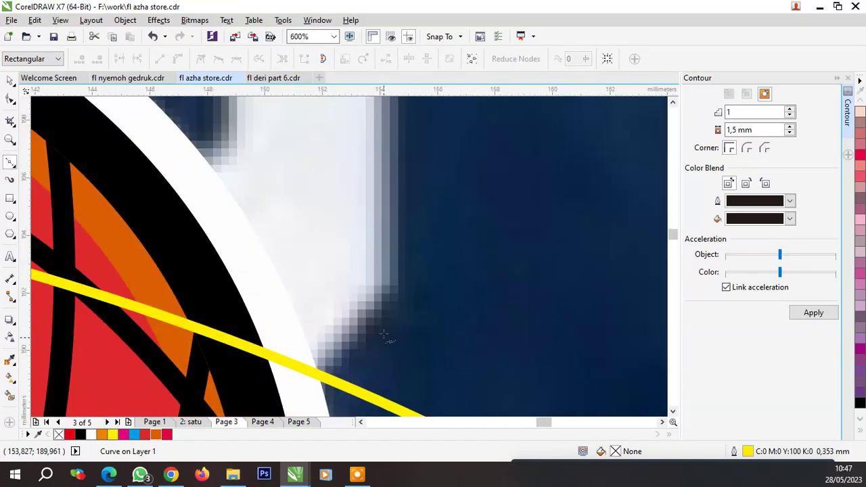
pyautogui.click(392, 291)
pyautogui.click(279, 399)
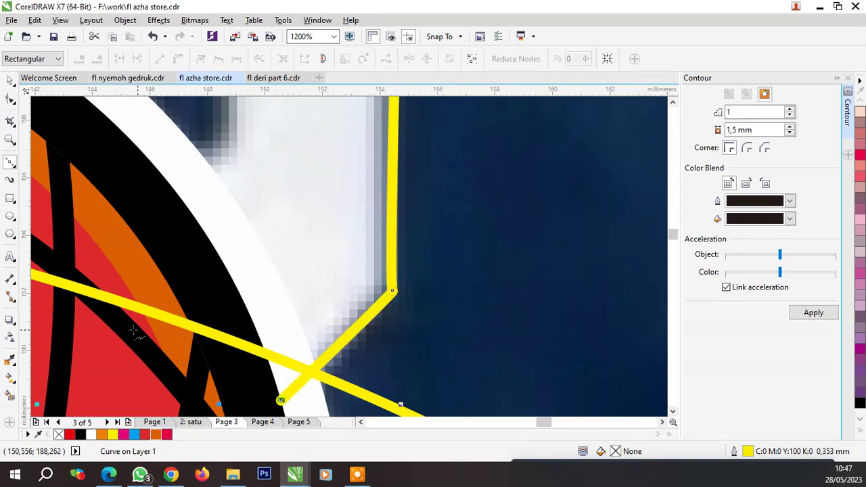
pyautogui.doubleClick(82, 349)
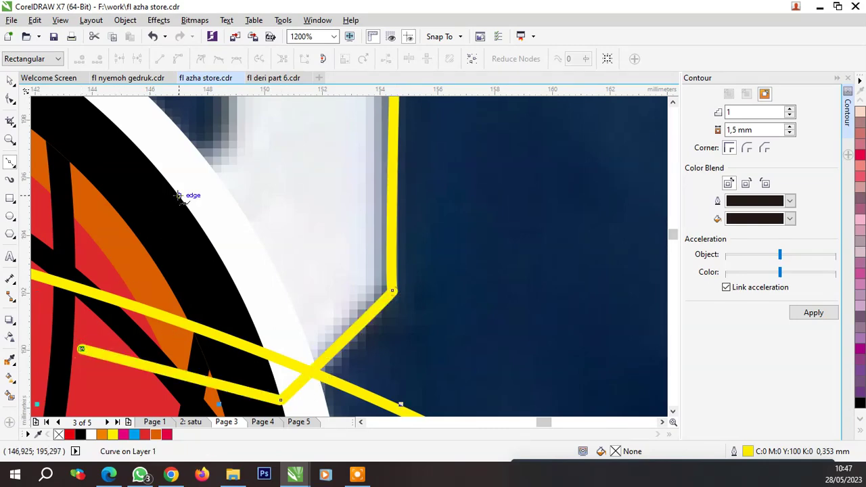
pyautogui.click(112, 147)
pyautogui.scroll(-2, 261, 197)
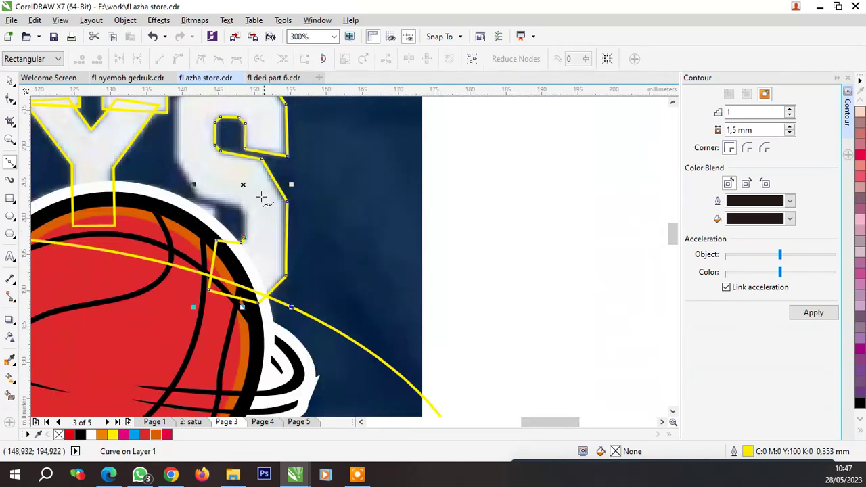
pyautogui.scroll(2, 261, 197)
pyautogui.click(264, 266)
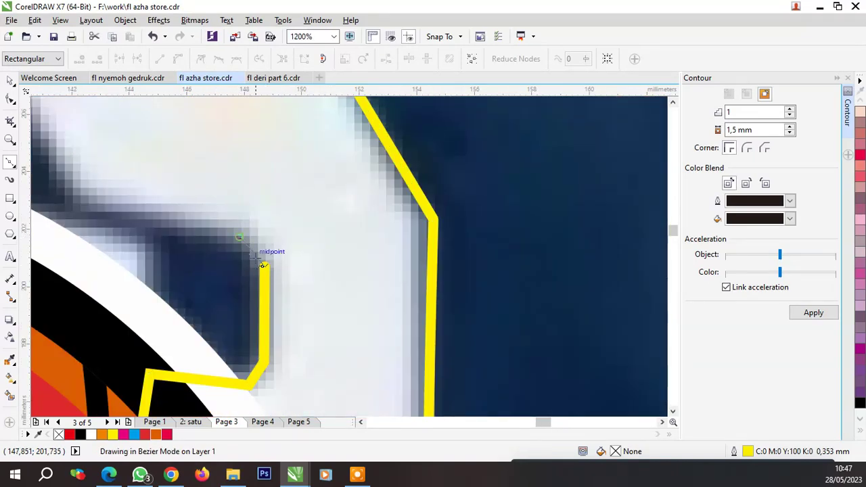
pyautogui.doubleClick(239, 237)
pyautogui.scroll(-2, 239, 237)
pyautogui.scroll(2, 200, 230)
pyautogui.click(198, 236)
pyautogui.scroll(-1, 180, 181)
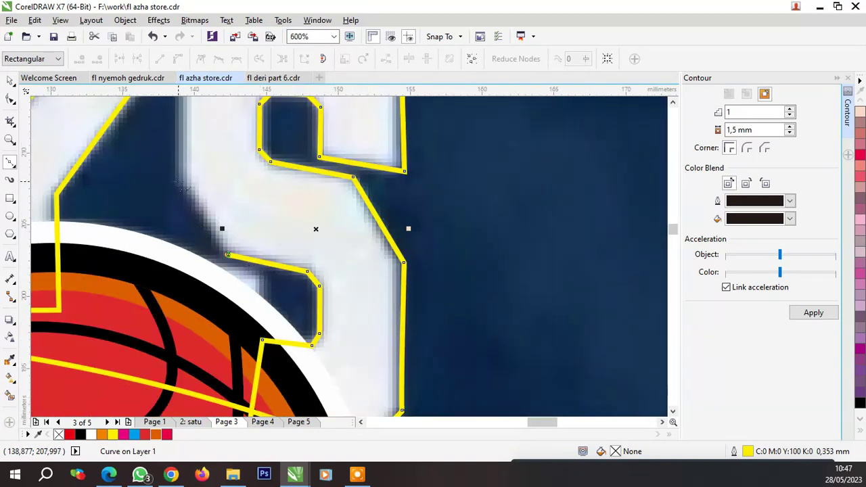
pyautogui.scroll(-1, 184, 183)
pyautogui.scroll(2, 210, 183)
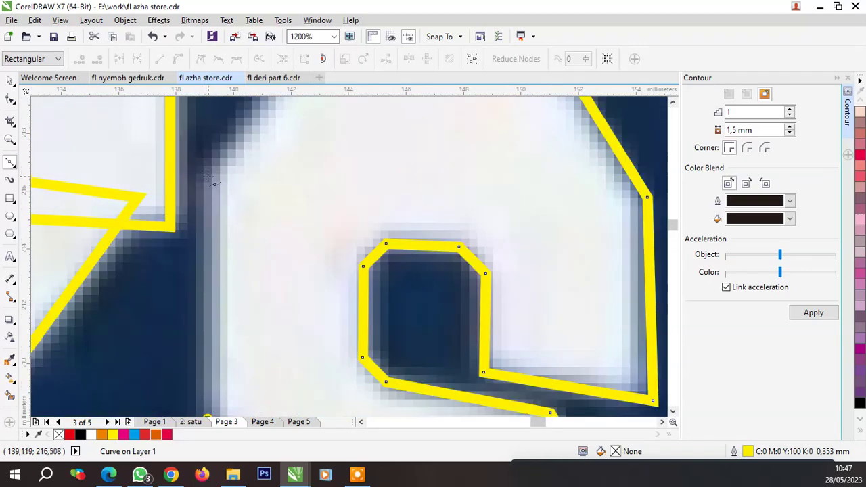
pyautogui.click(210, 181)
pyautogui.scroll(-3, 226, 237)
pyautogui.scroll(2, 251, 188)
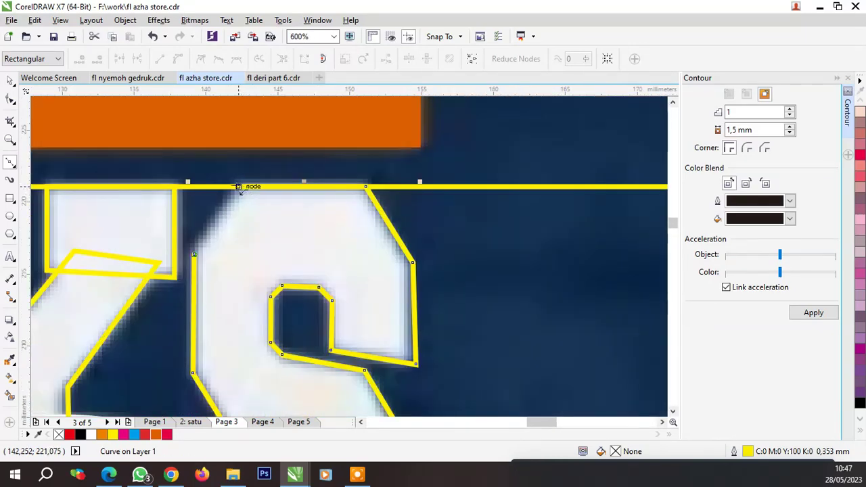
pyautogui.click(238, 187)
pyautogui.scroll(-1, 238, 187)
pyautogui.press('space')
# Adjust a corner node of the traced S outline with the Shape tool
pyautogui.click(494, 199)
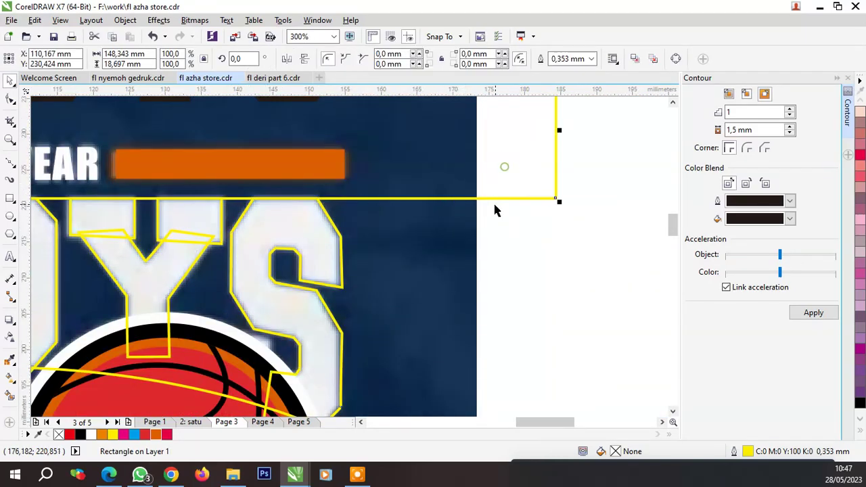
pyautogui.press('Escape')
pyautogui.scroll(1, 347, 230)
pyautogui.click(328, 255)
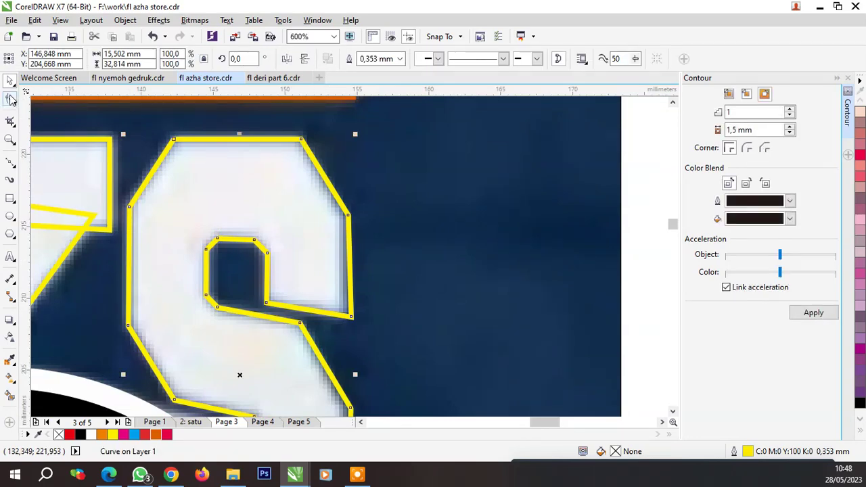
pyautogui.click(10, 99)
pyautogui.scroll(1, 321, 313)
pyautogui.moveTo(386, 334); pyautogui.dragTo(377, 325)
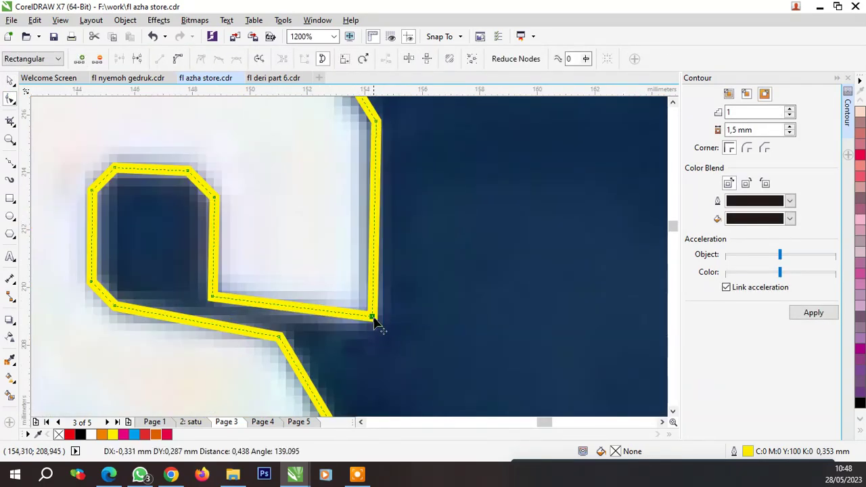
pyautogui.scroll(-2, 350, 208)
pyautogui.scroll(-1, 407, 304)
pyautogui.scroll(-1, 473, 264)
pyautogui.press('space')
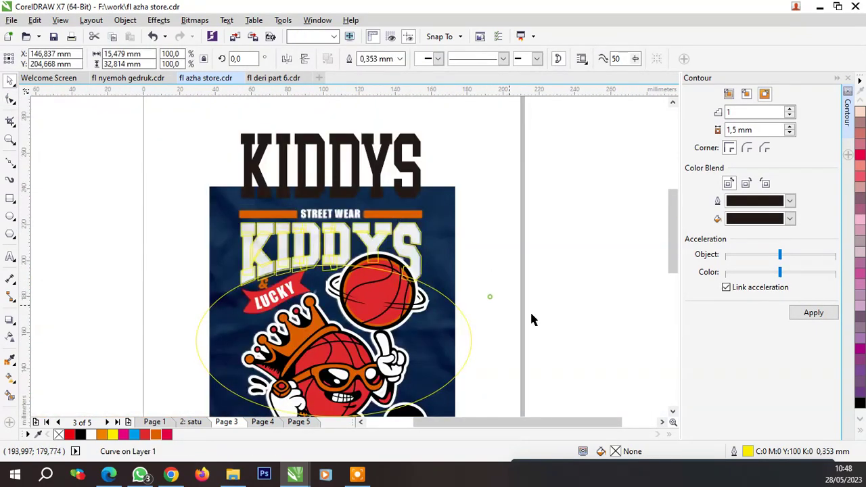
# Group the 18 traced letter pieces, trim them with the large oval, and delete the oval
pyautogui.moveTo(530, 313); pyautogui.dragTo(190, 219)
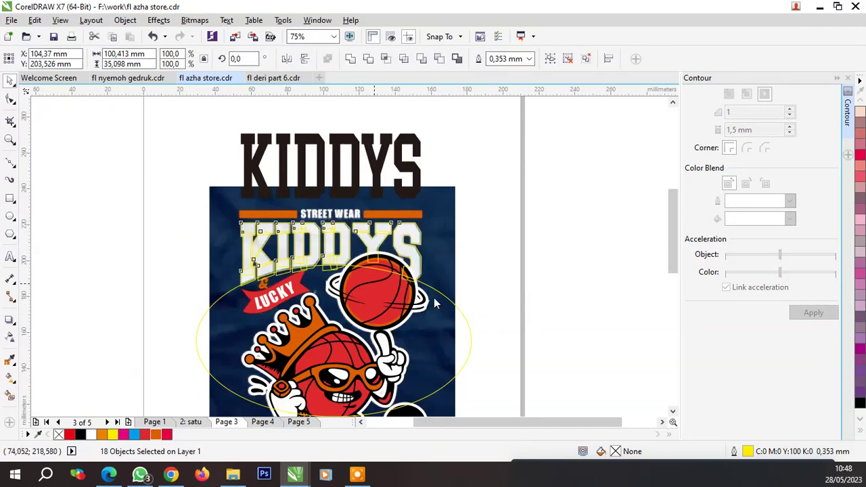
pyautogui.scroll(2, 436, 304)
pyautogui.hotkey('ctrl', 'g')
pyautogui.click(421, 310)
pyautogui.keyDown('shift'); pyautogui.click(367, 213); pyautogui.keyUp('shift')
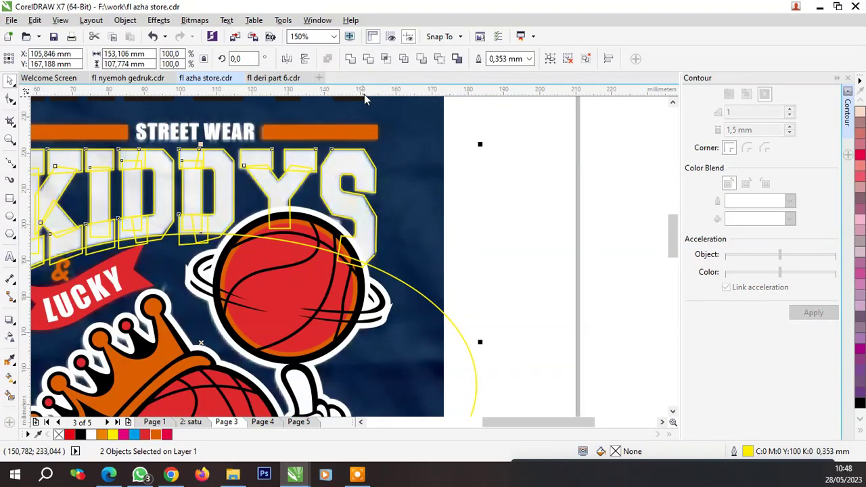
pyautogui.click(368, 58)
pyautogui.press('Delete')
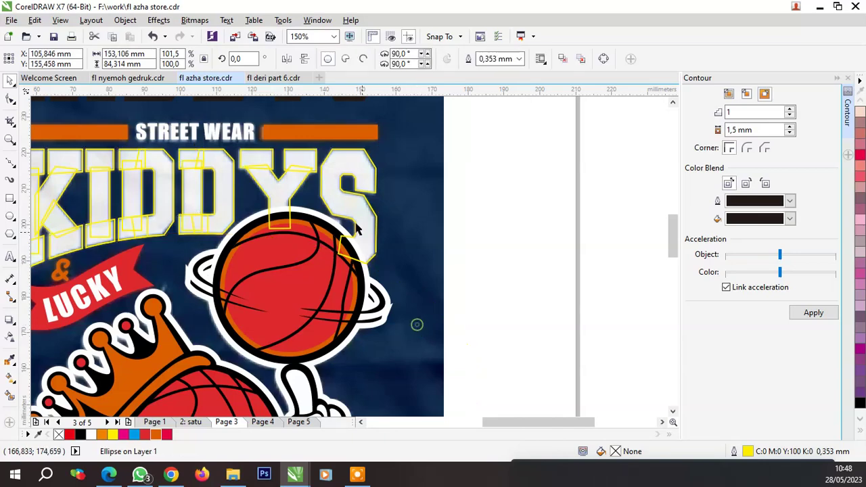
pyautogui.click(356, 203)
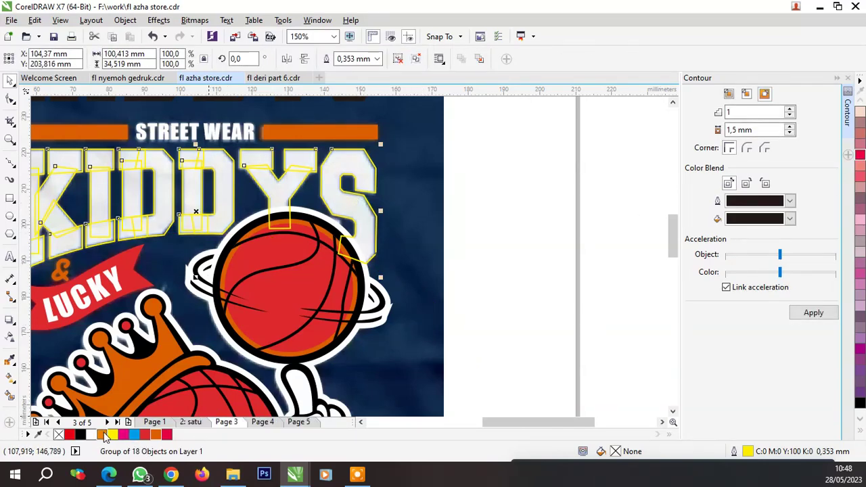
# Bring the basketball group to the front of the layer
pyautogui.click(287, 376)
pyautogui.rightClick(283, 321)
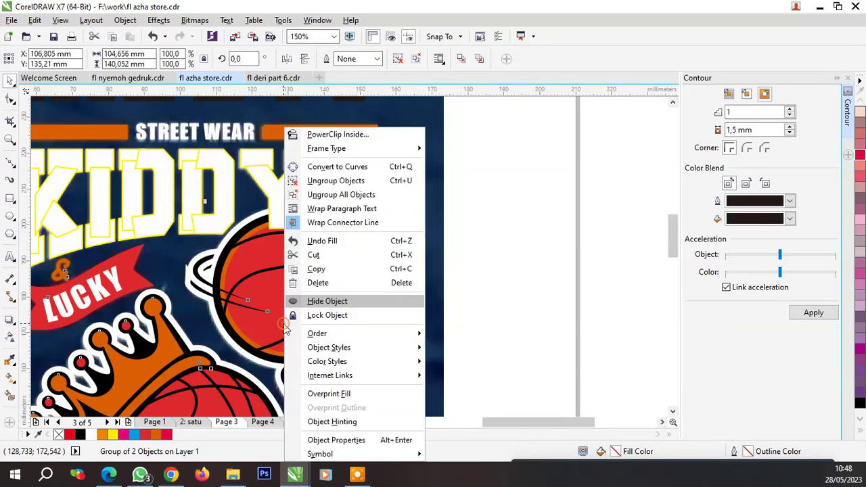
pyautogui.click(463, 360)
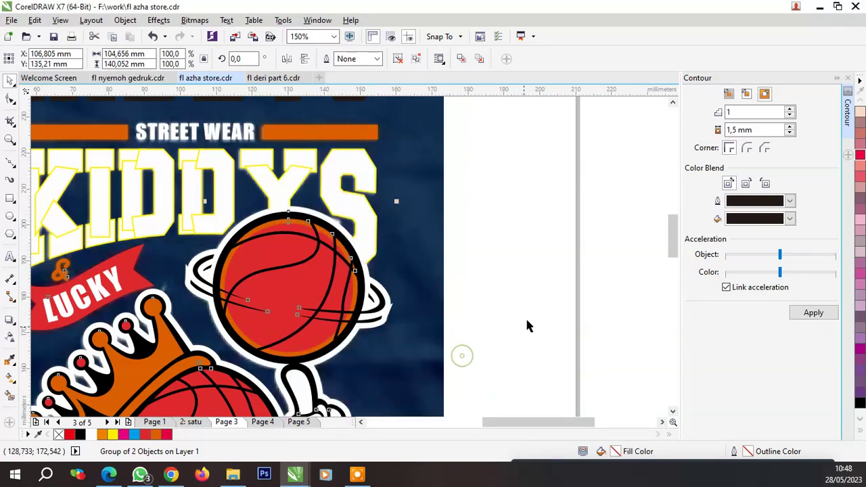
pyautogui.click(528, 318)
pyautogui.scroll(-1, 277, 274)
pyautogui.scroll(1, 283, 306)
pyautogui.scroll(-2, 313, 234)
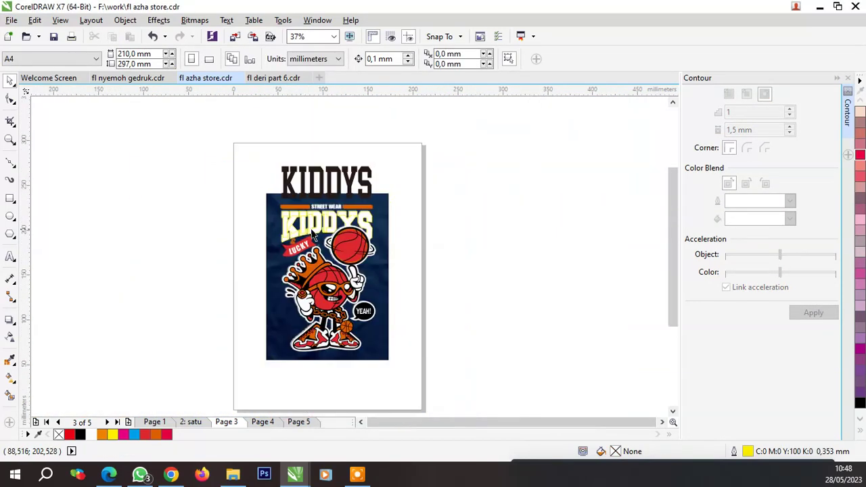
# Delete the black KIDDYS title, group the traced artwork, and remove its outline
pyautogui.click(323, 184)
pyautogui.press('Delete')
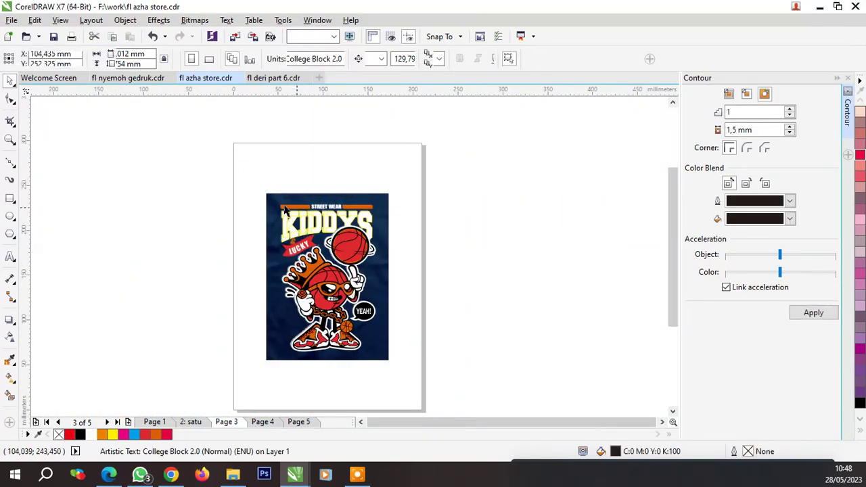
pyautogui.moveTo(452, 381); pyautogui.dragTo(451, 380)
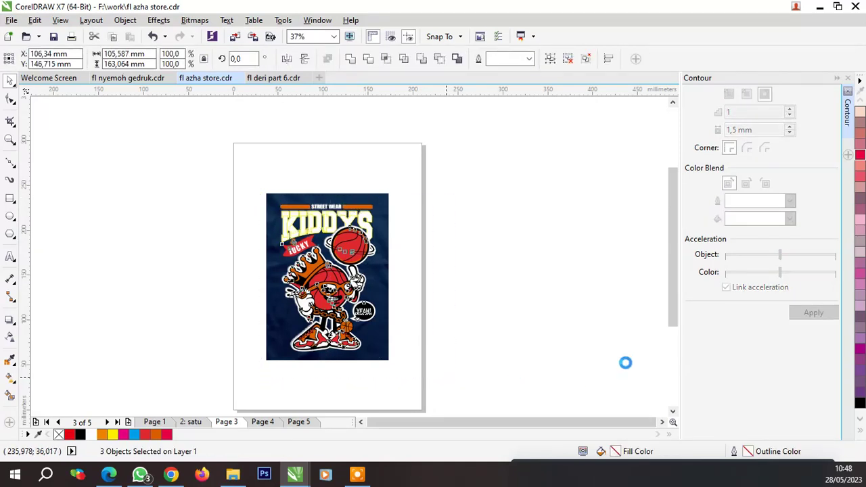
pyautogui.hotkey('ctrl', 'g')
pyautogui.click(859, 433)
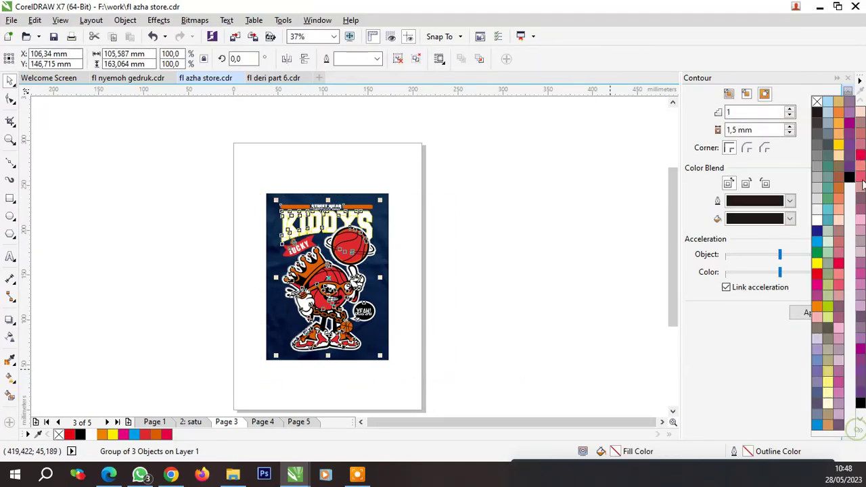
pyautogui.rightClick(818, 103)
# Move the traced artwork group to the right, beside the navy poster
pyautogui.click(459, 262)
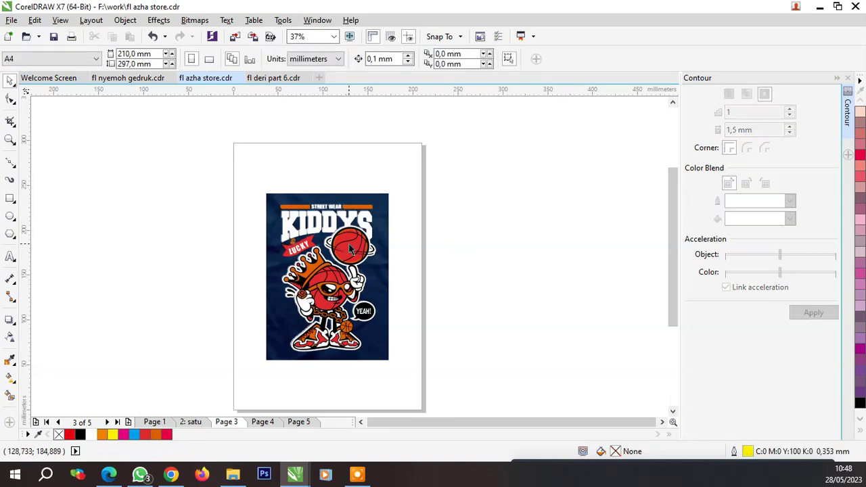
pyautogui.moveTo(338, 243); pyautogui.dragTo(458, 243)
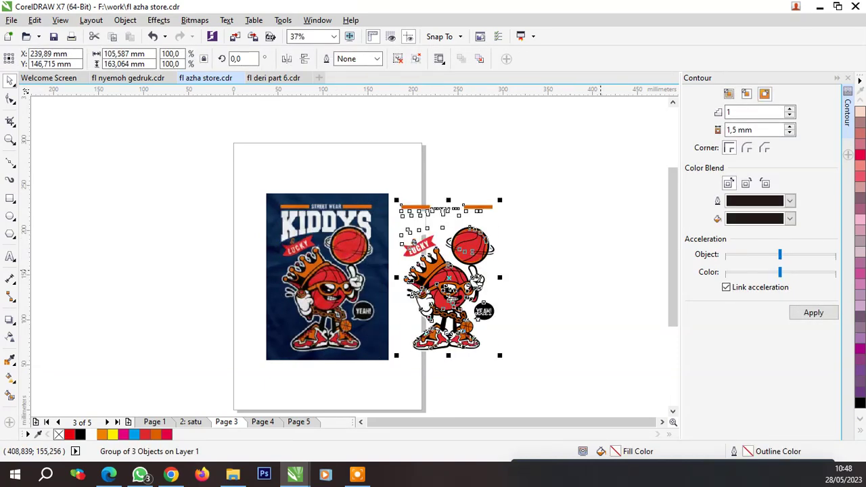
pyautogui.click(561, 269)
# Draw a 134.6 × 177.8 mm cyan rectangle and send it behind the artwork
pyautogui.click(11, 198)
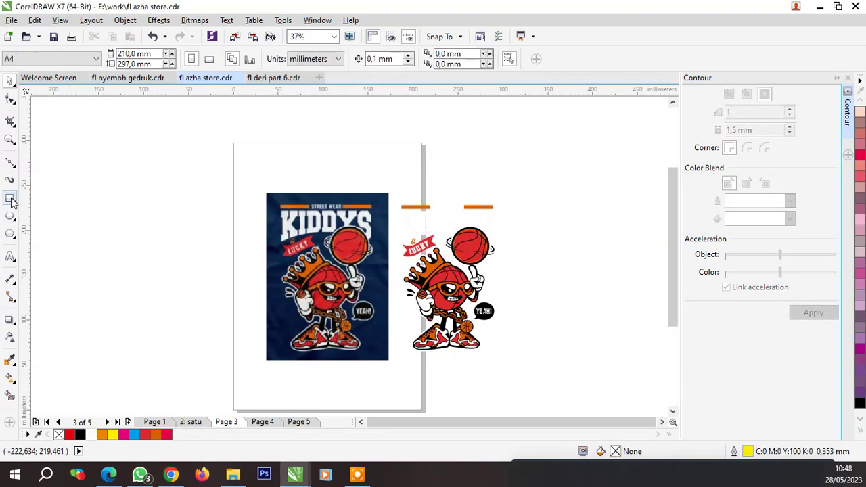
pyautogui.moveTo(388, 198); pyautogui.dragTo(512, 360)
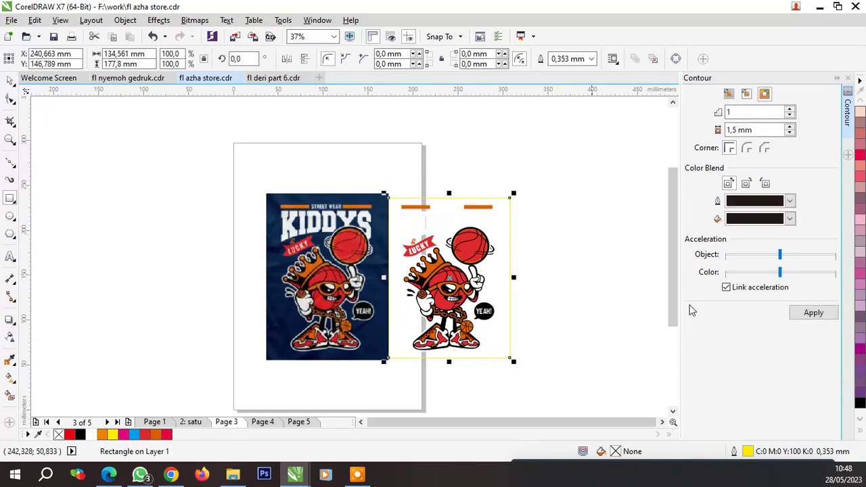
pyautogui.click(133, 434)
pyautogui.press('space')
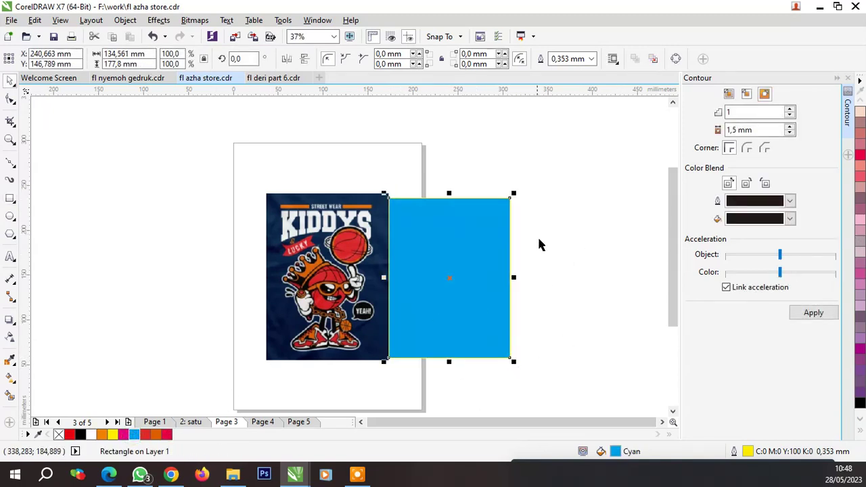
pyautogui.click(544, 237)
pyautogui.click(492, 240)
pyautogui.hotkey('shift', 'pagedown')
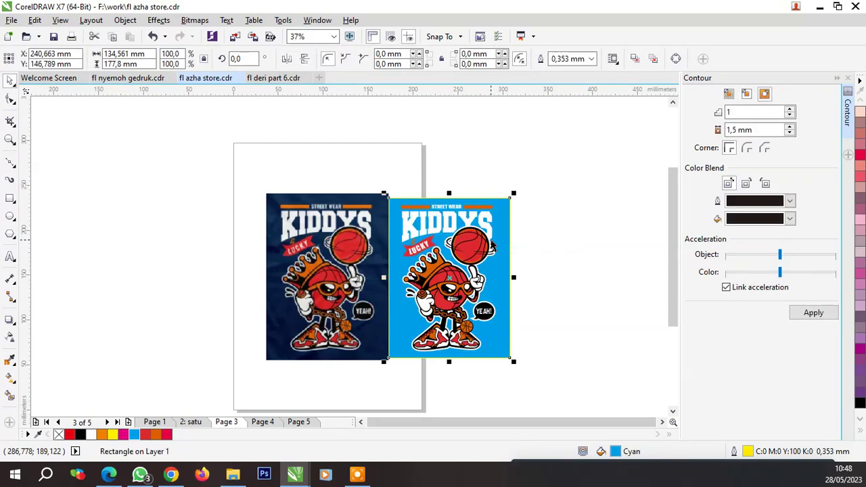
pyautogui.click(555, 284)
# Check the cyan rectangle and artwork selection, then save the document with Ctrl+S
pyautogui.scroll(2, 508, 284)
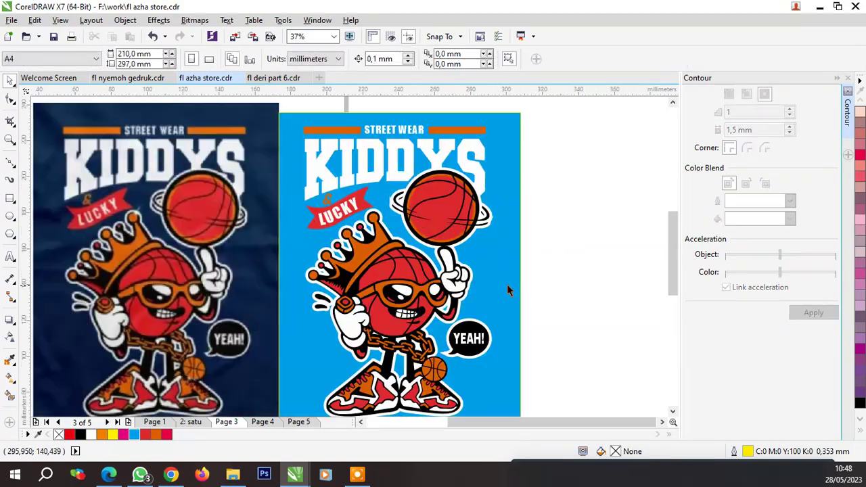
pyautogui.click(501, 269)
pyautogui.keyDown('shift'); pyautogui.click(458, 199); pyautogui.keyUp('shift')
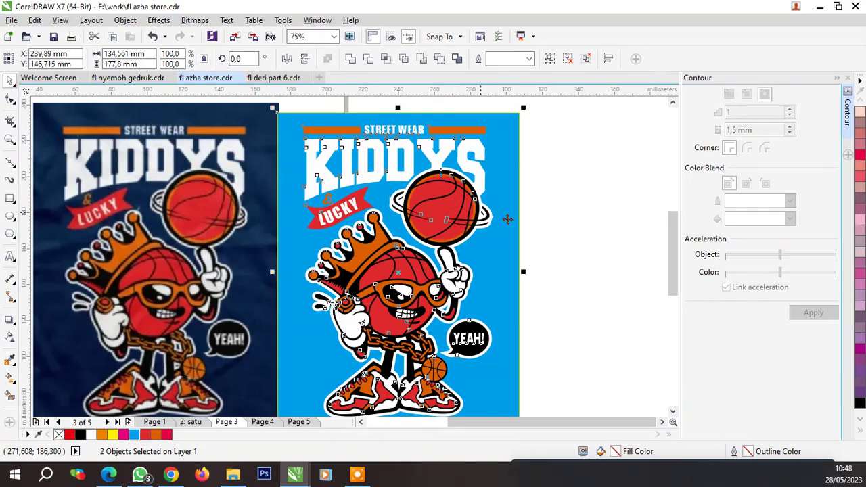
pyautogui.click(581, 233)
pyautogui.scroll(-2, 581, 234)
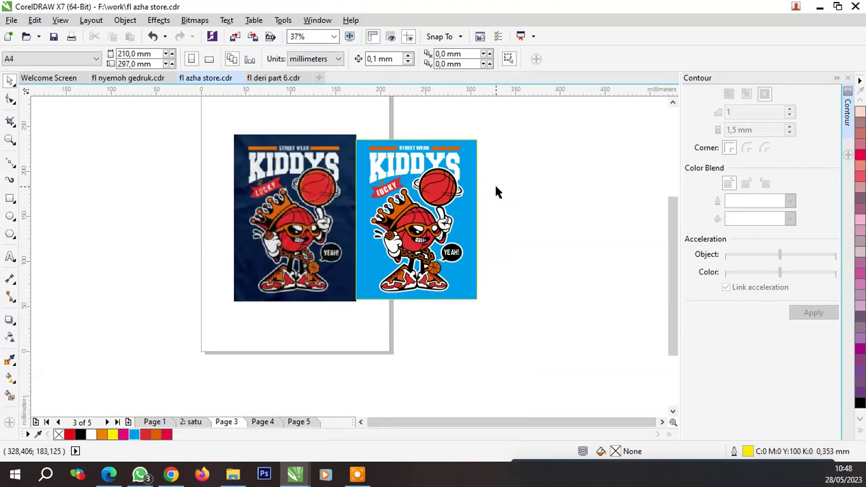
pyautogui.hotkey('ctrl', 's')
# Close the Contour docker and minimize the CorelDRAW window
pyautogui.click(847, 78)
pyautogui.scroll(2, 469, 164)
pyautogui.scroll(2, 480, 178)
pyautogui.scroll(-4, 485, 205)
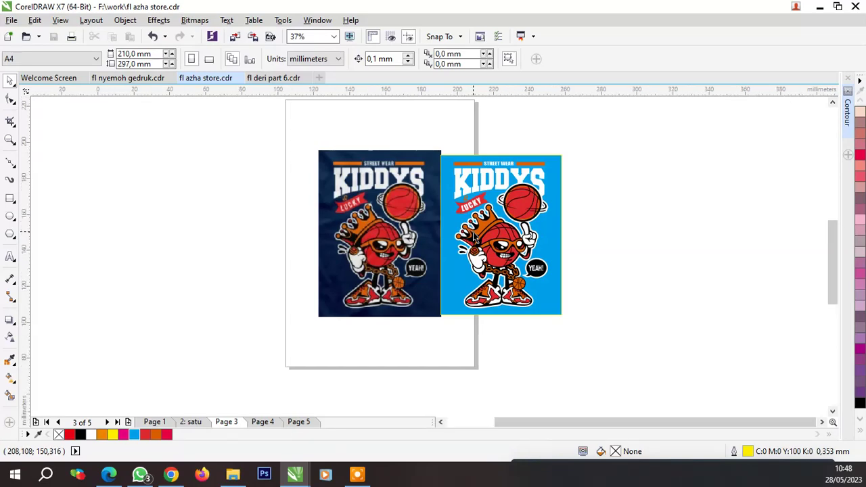
pyautogui.scroll(2, 474, 235)
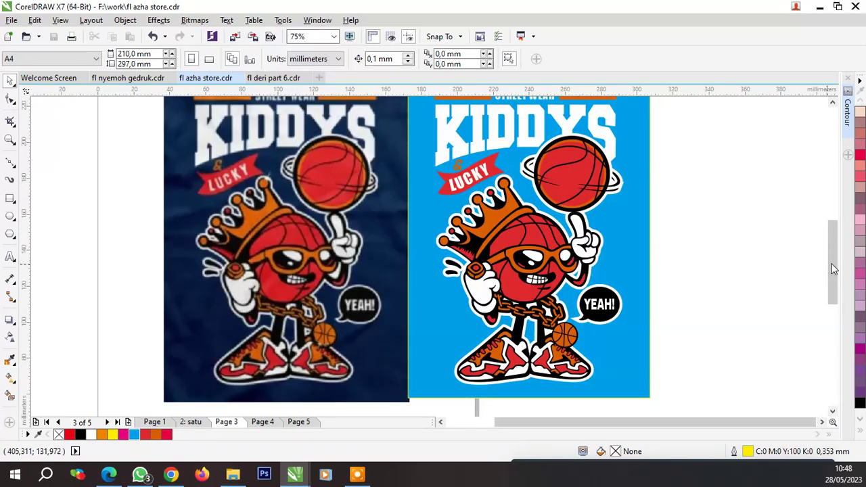
pyautogui.scroll(1, 828, 267)
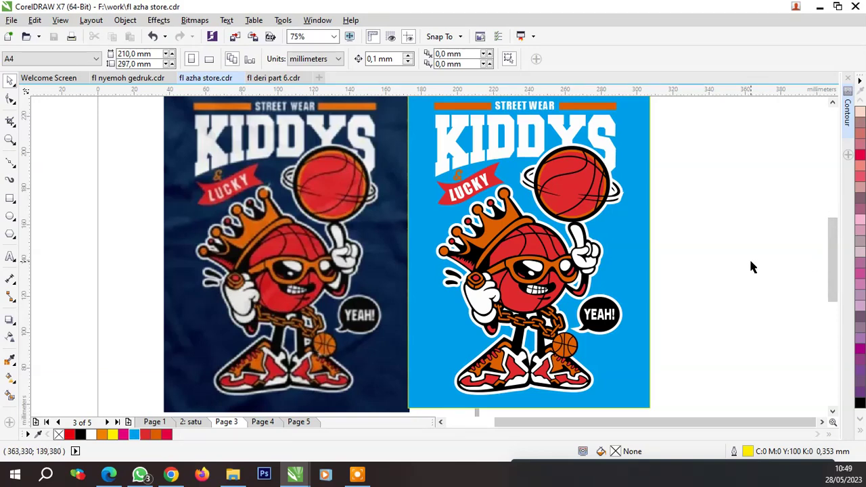
pyautogui.click(819, 8)
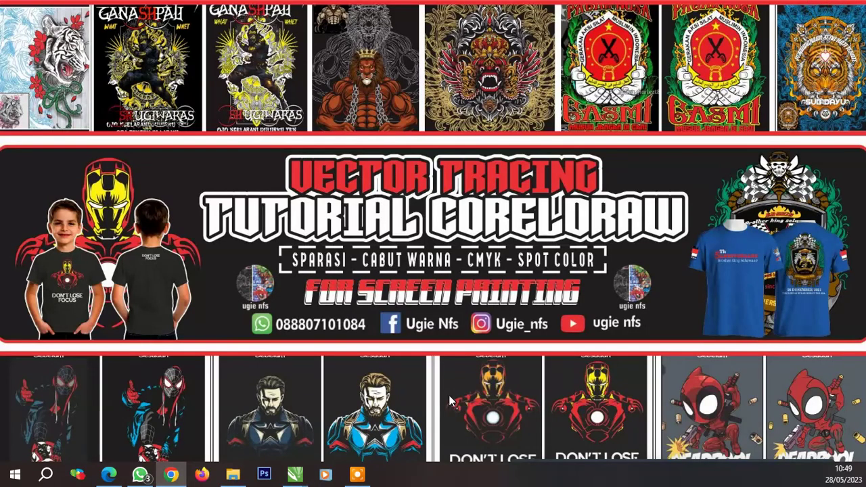